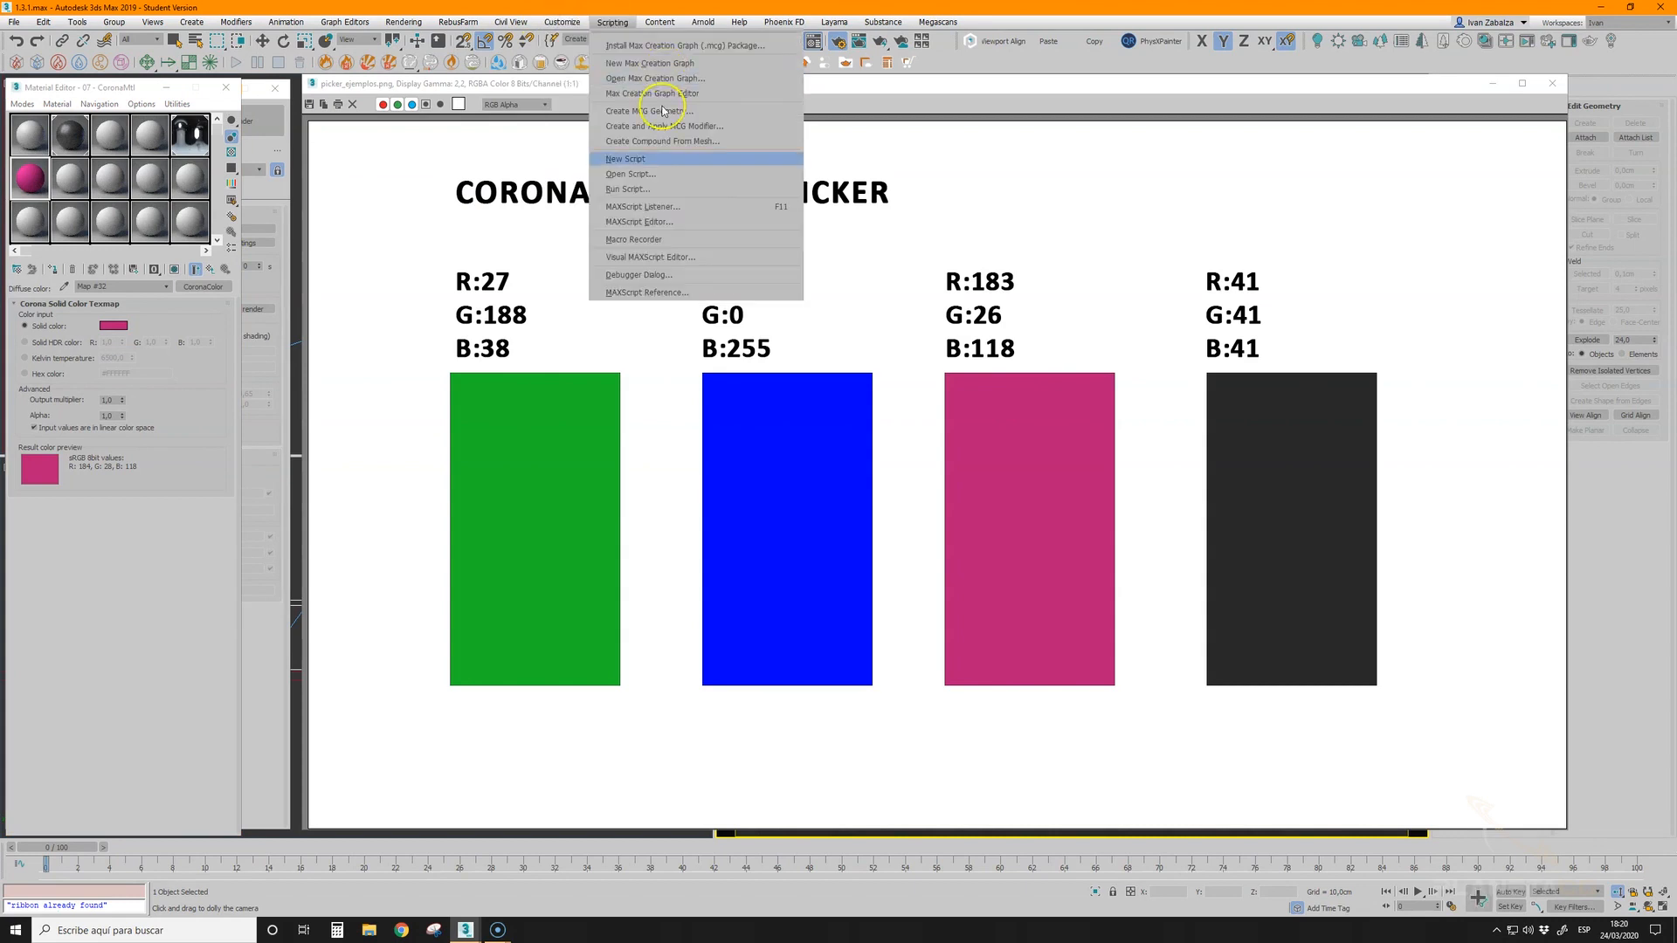
# - Set the color selector in the general preferences to Corona Improved Picker and accept the change
pyautogui.click(565, 232)
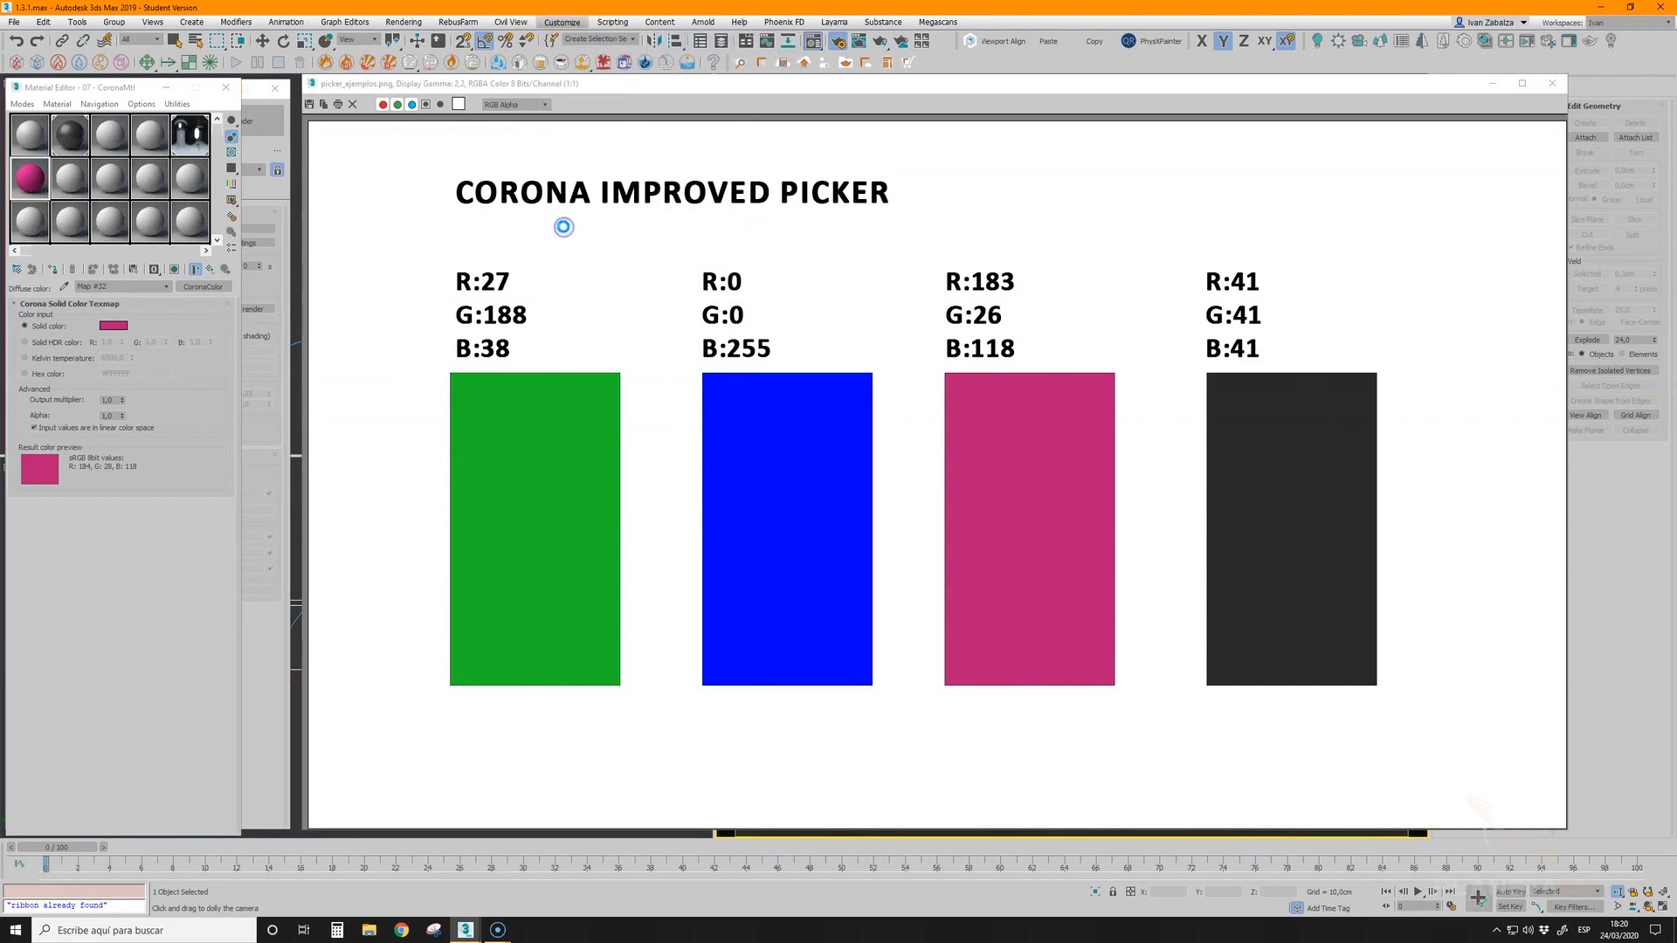
pyautogui.click(940, 479)
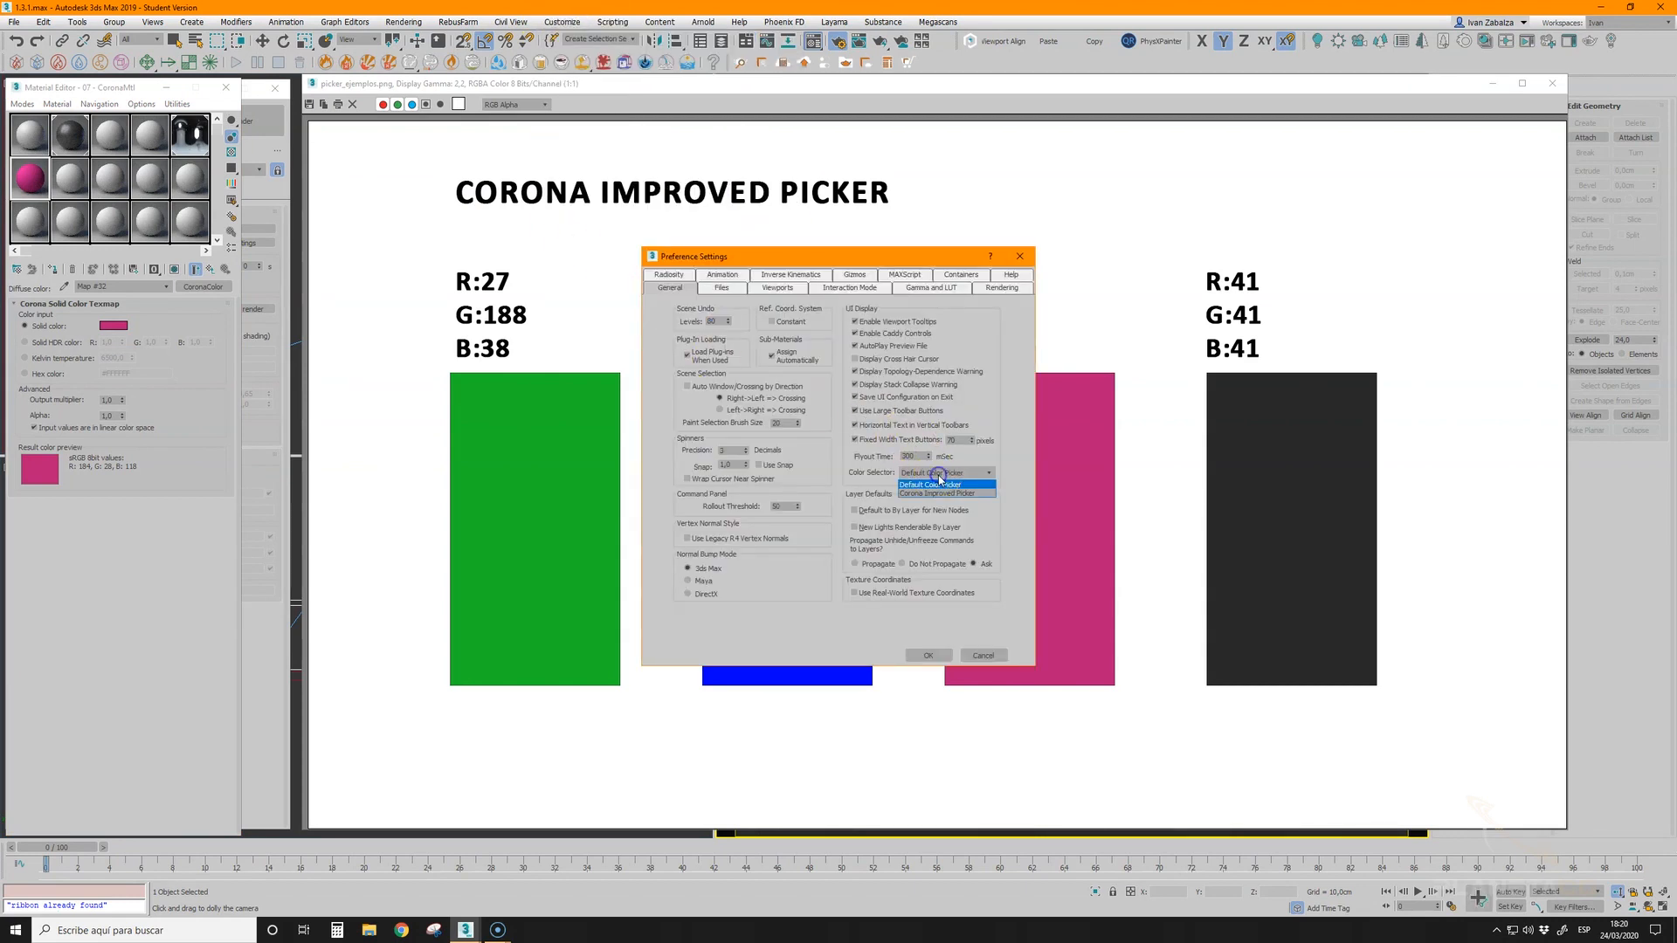
pyautogui.click(940, 490)
pyautogui.click(929, 656)
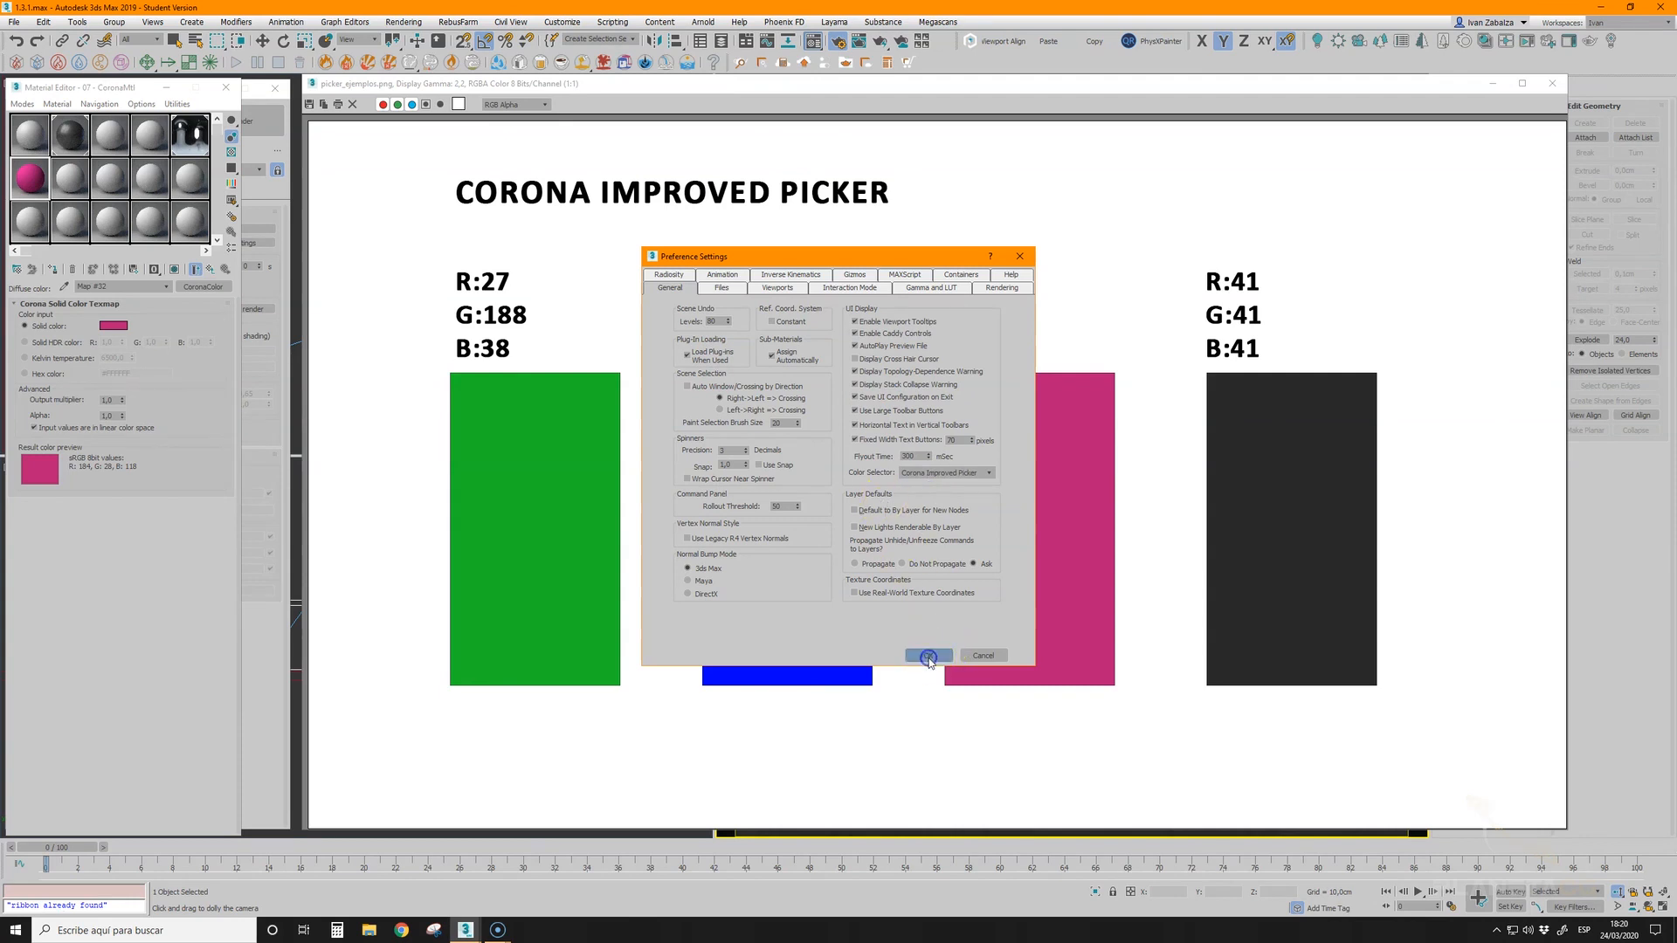
# - Sample the green and magenta swatches of the reference image into the material's solid color using the Corona color picker
pyautogui.click(108, 327)
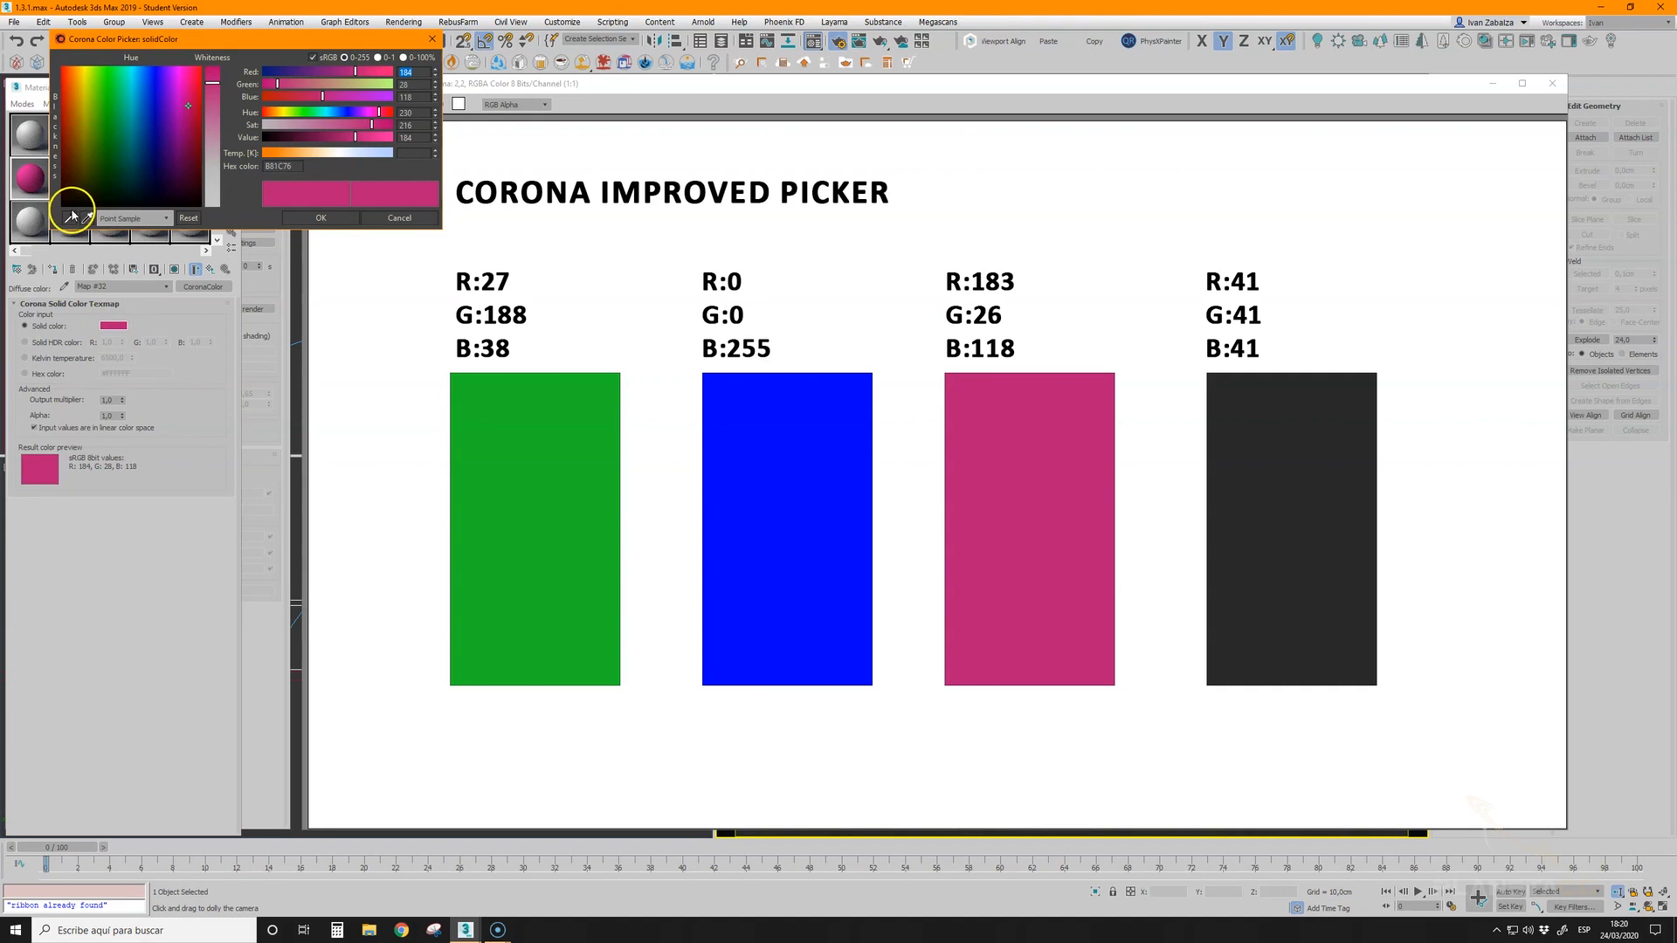
pyautogui.click(84, 216)
pyautogui.click(535, 463)
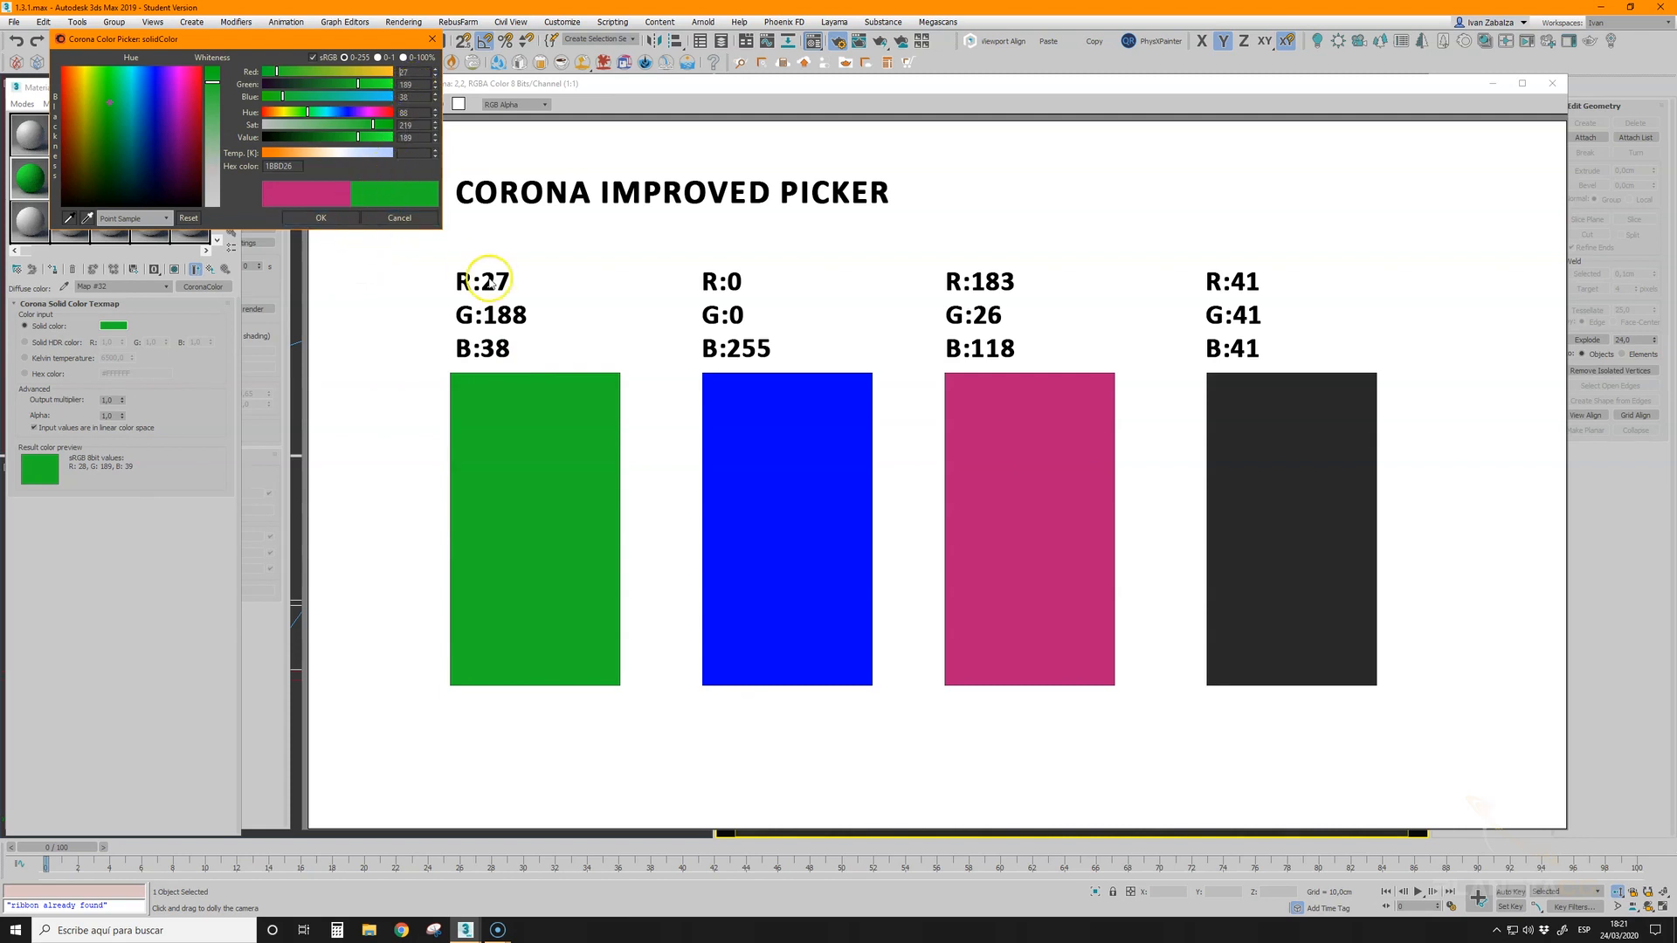
pyautogui.doubleClick(68, 219)
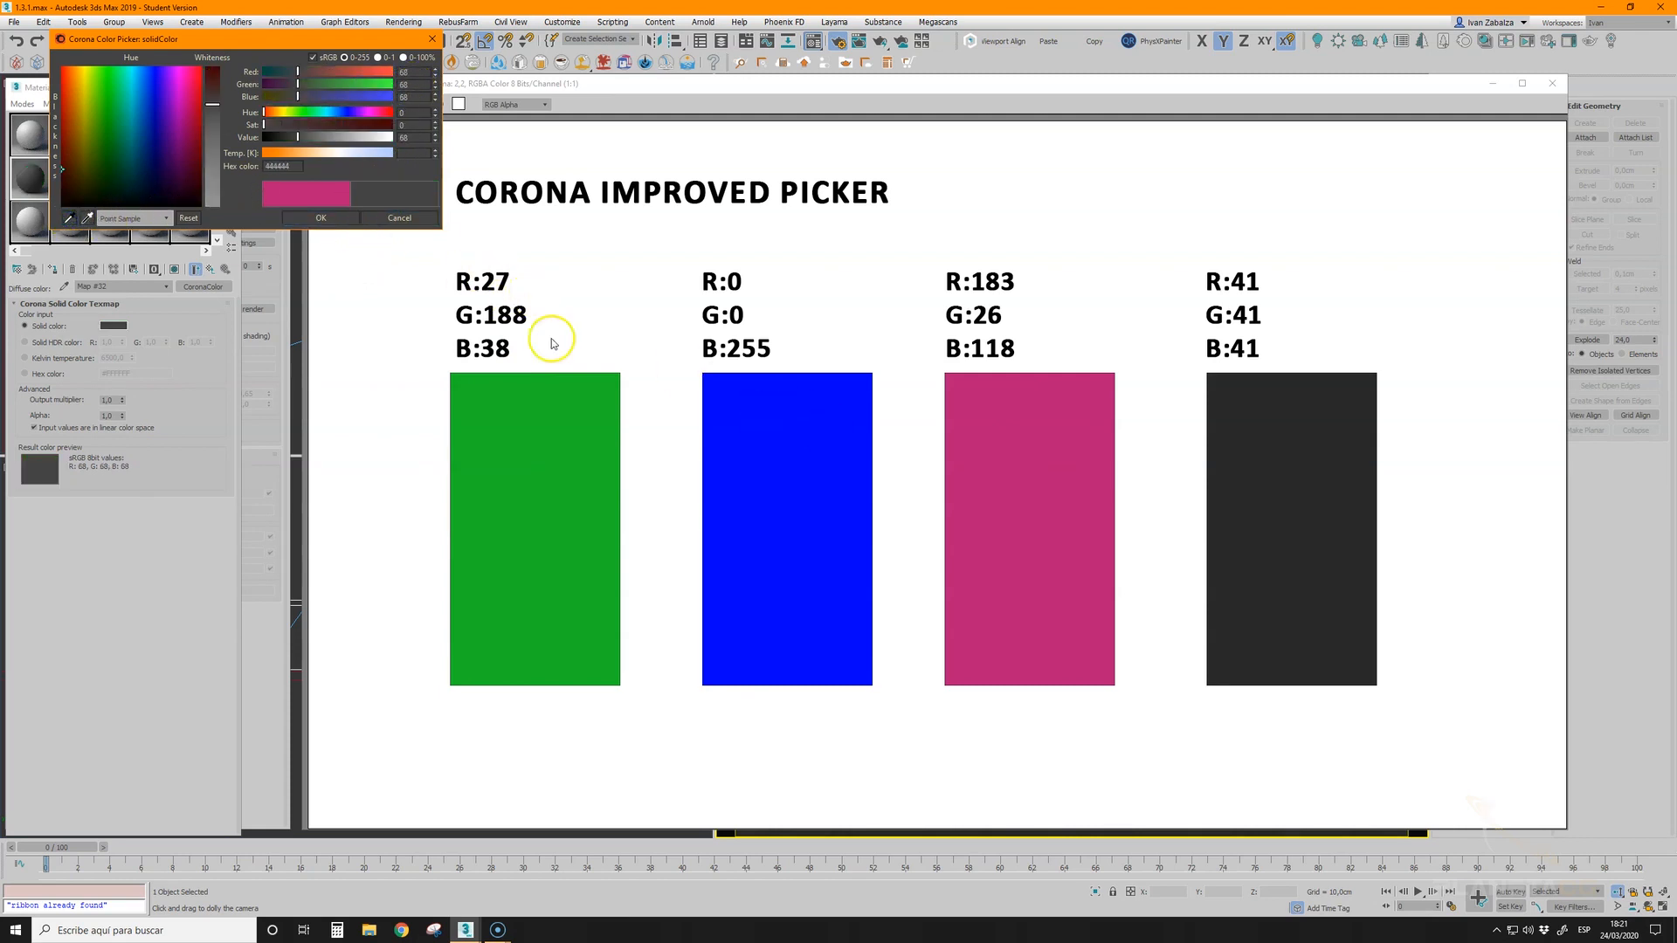
pyautogui.click(67, 217)
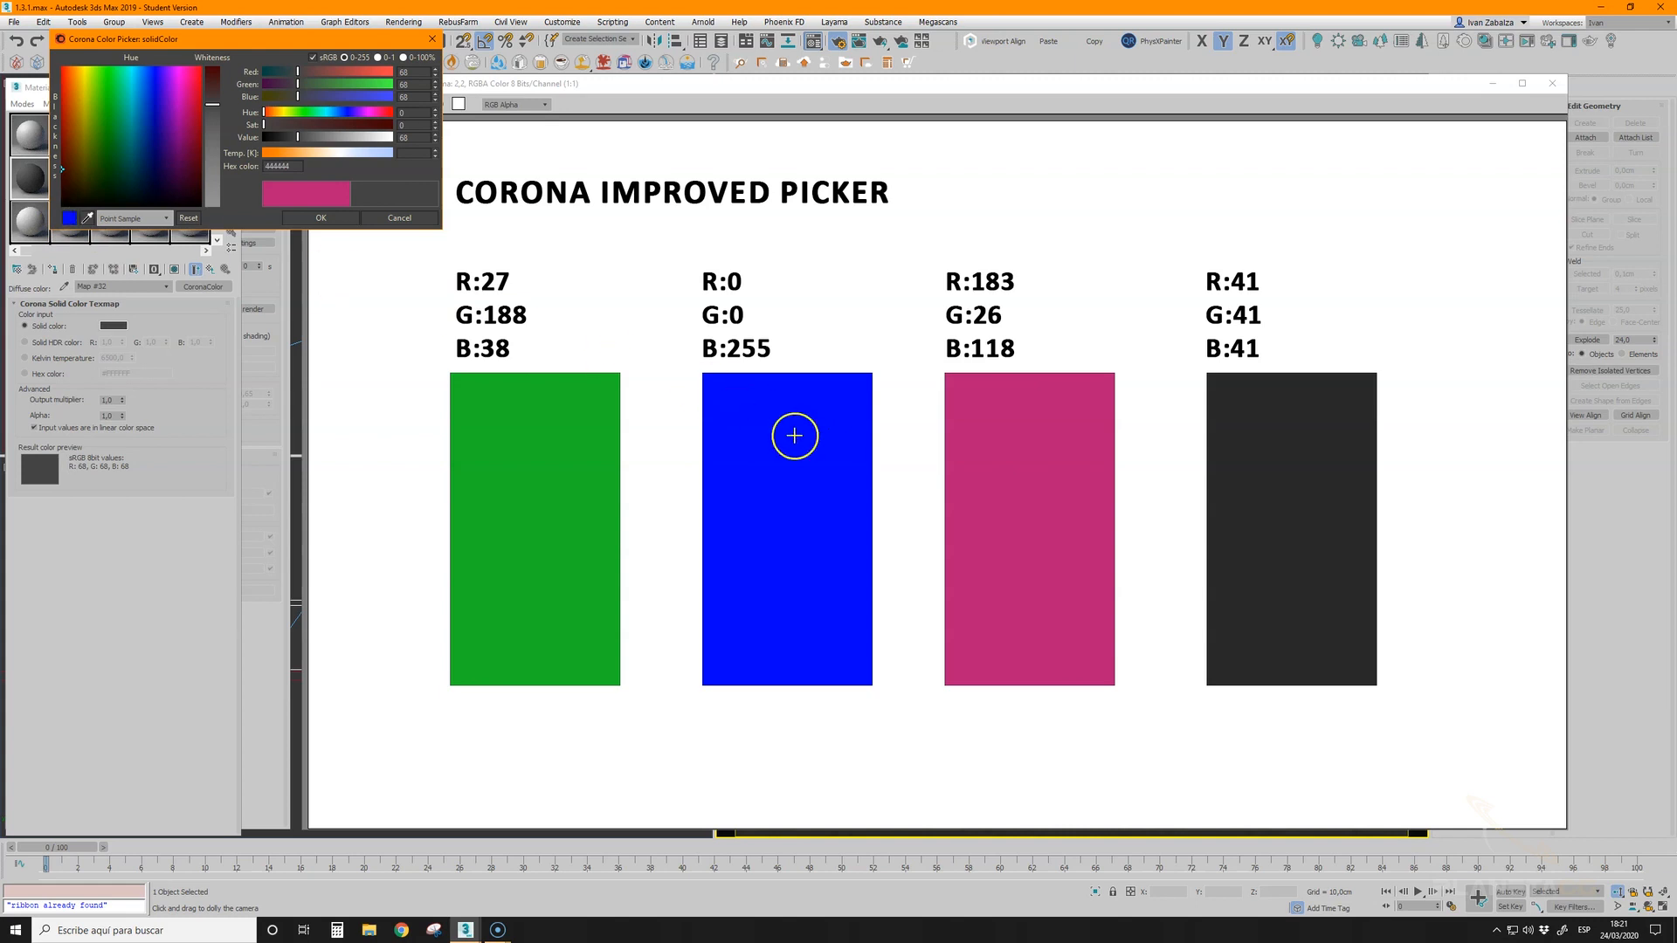
pyautogui.click(1029, 497)
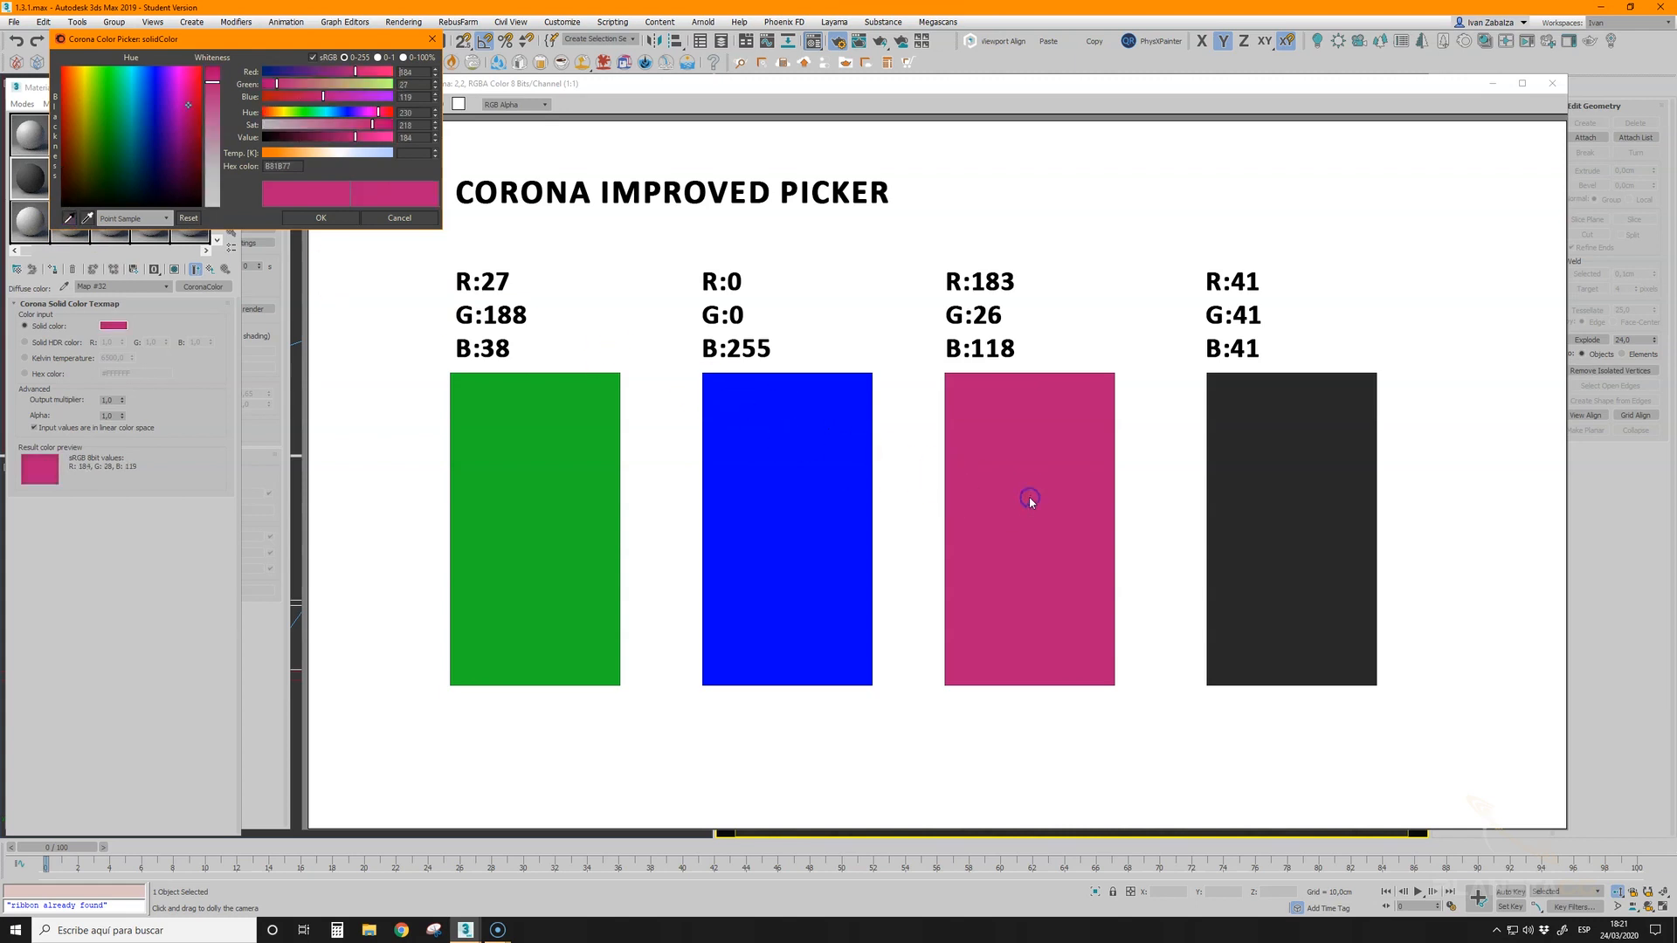
# - Minimize 3ds Max and sample the desktop's black background and the light grey of the wallpaper logo into the solid color
pyautogui.click(69, 219)
pyautogui.click(1599, 10)
pyautogui.click(68, 218)
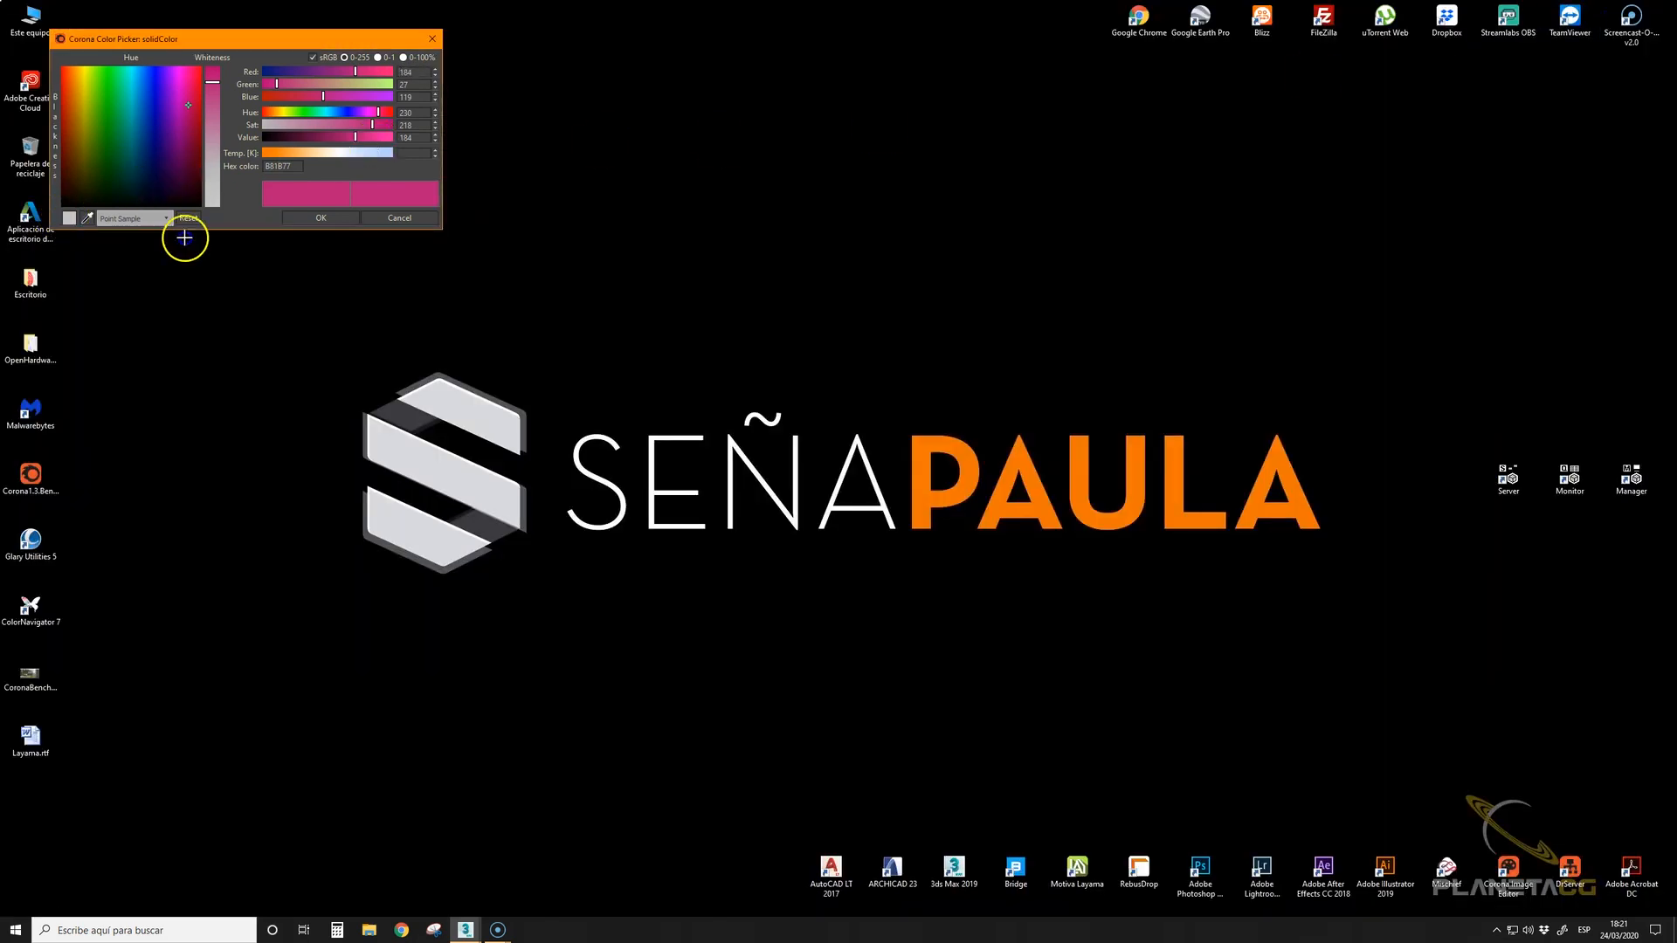
pyautogui.click(1089, 241)
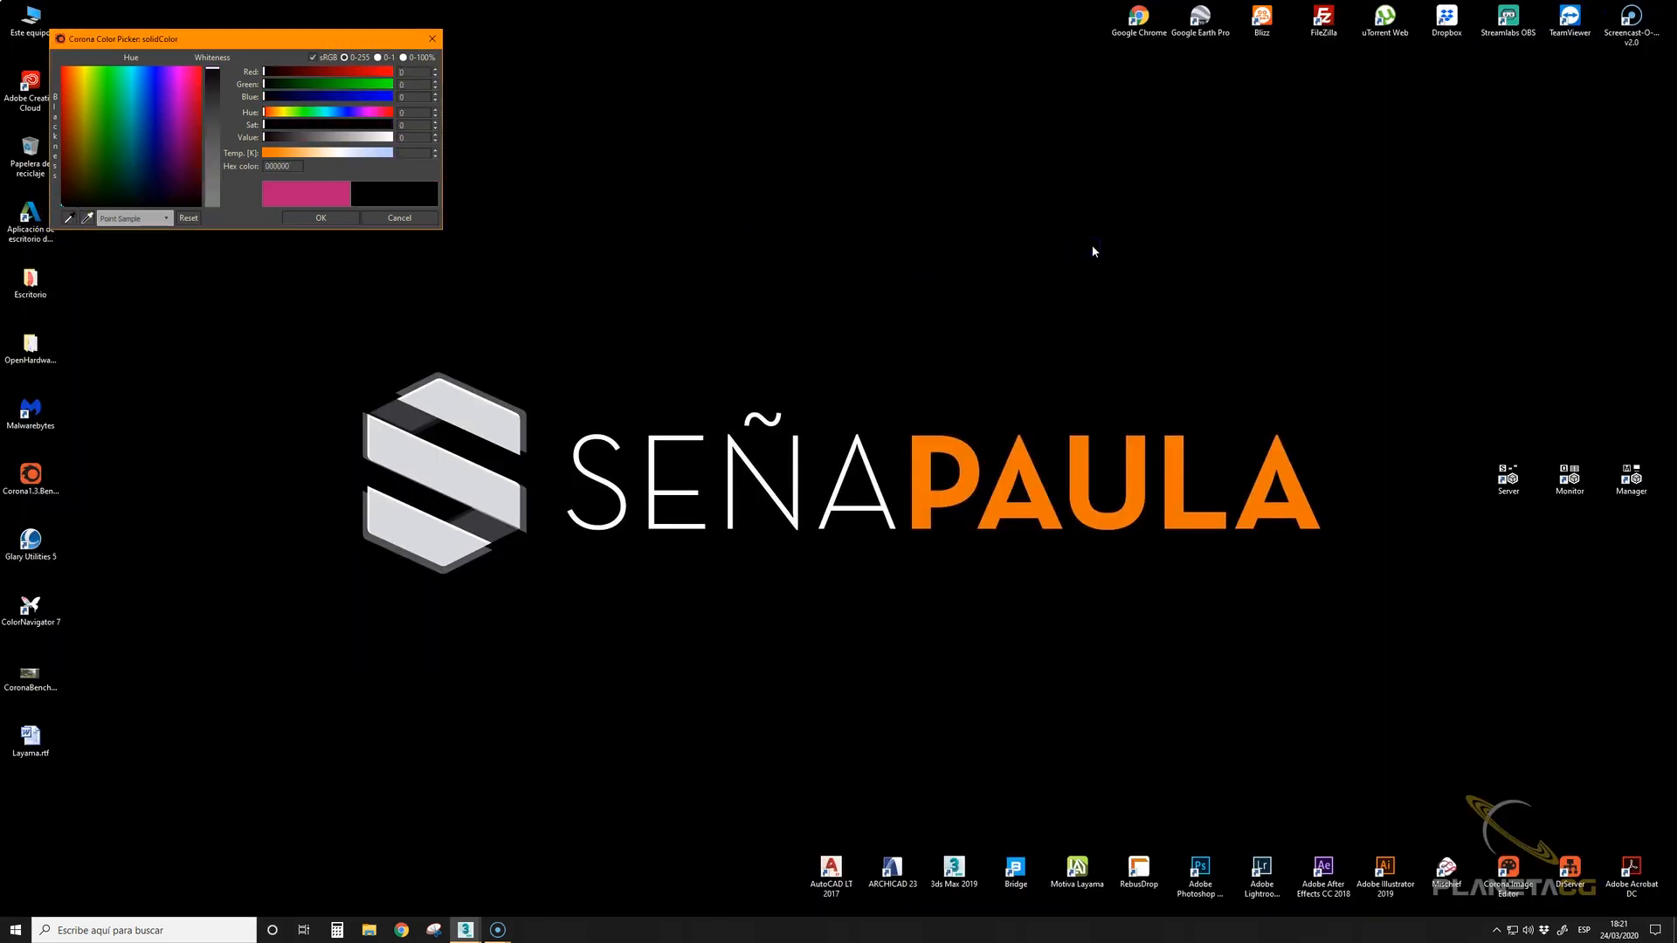
pyautogui.click(69, 218)
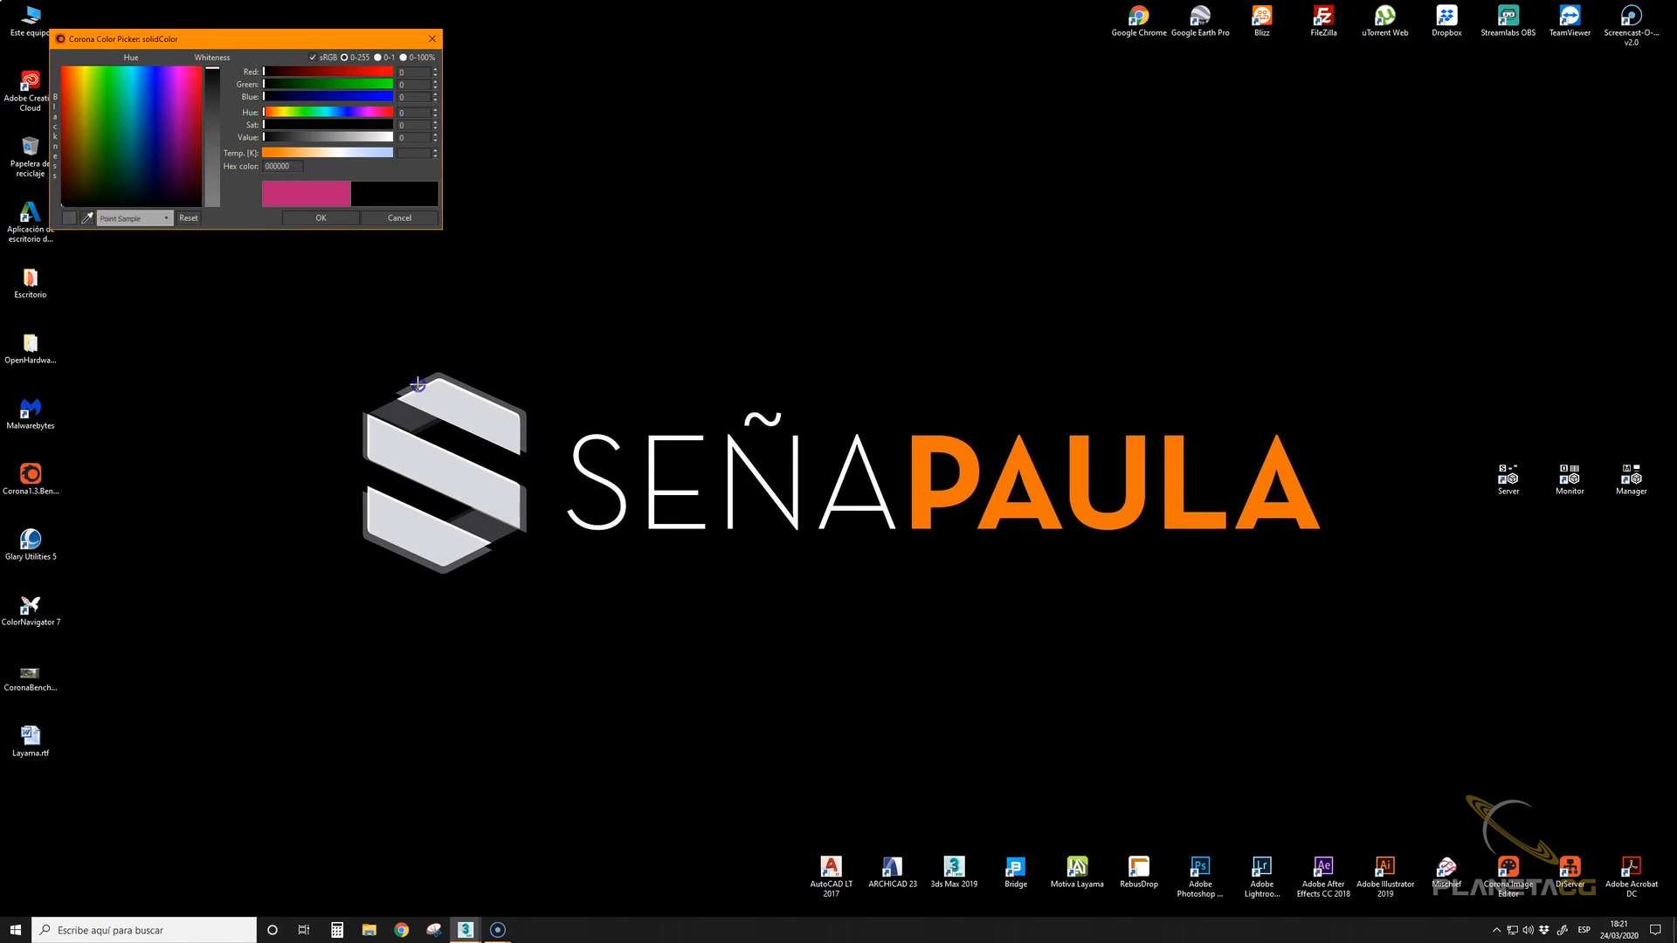
pyautogui.click(461, 402)
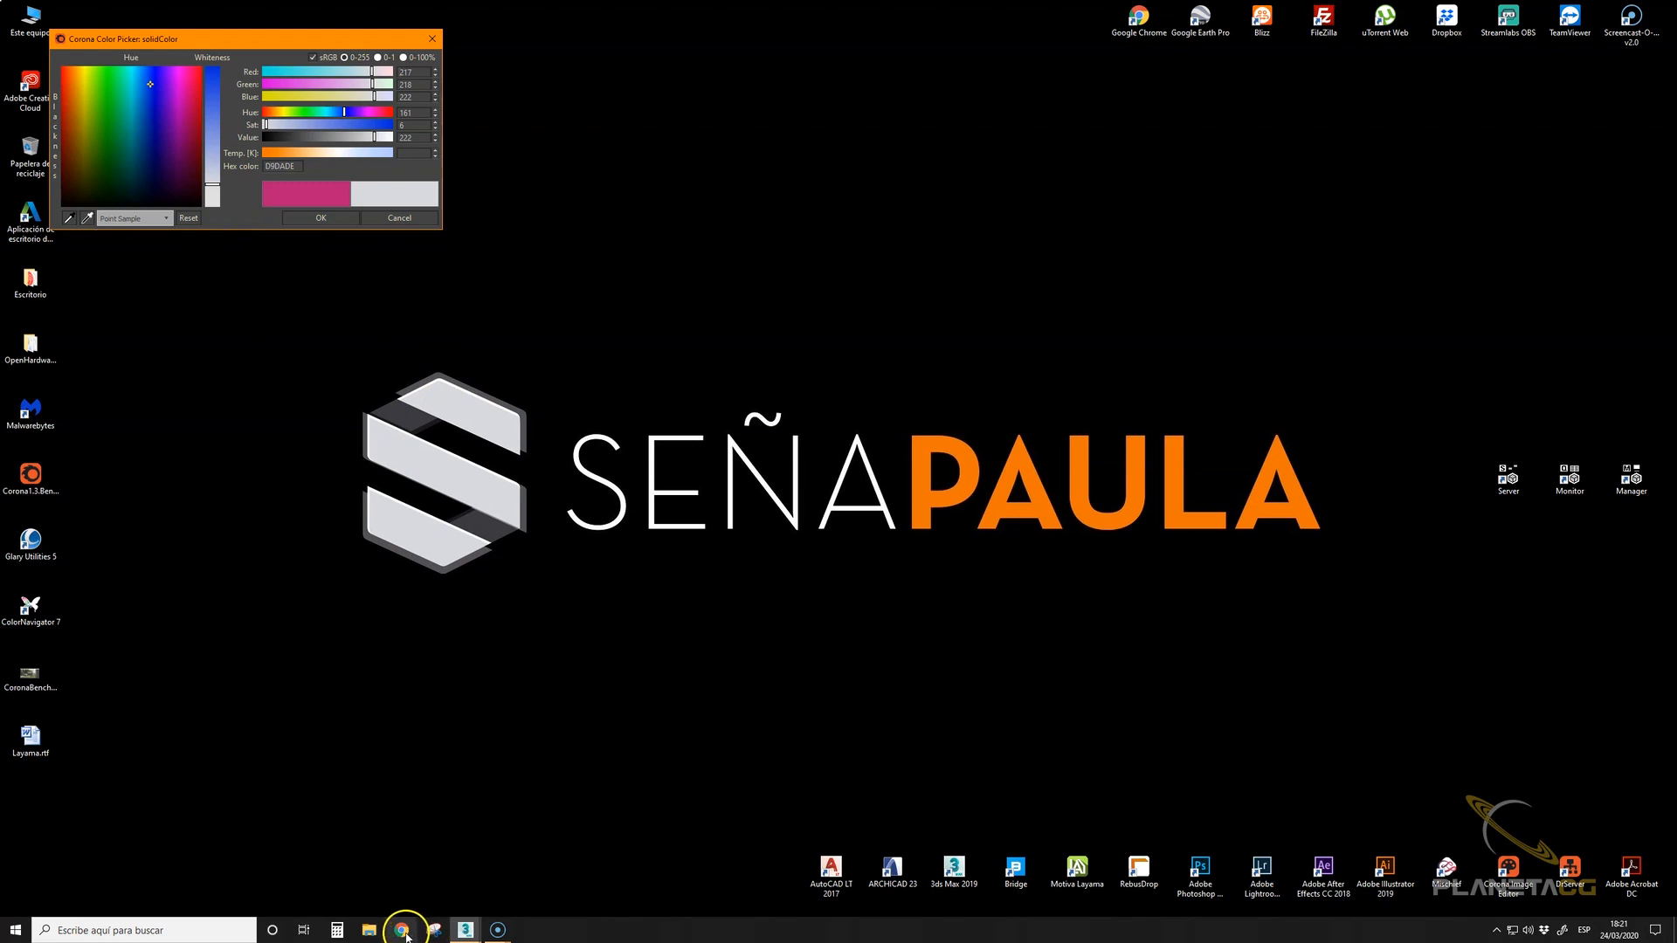
# - Switch back to 3ds Max and cancel the color picker, discarding the sampled solid color
pyautogui.click(462, 928)
pyautogui.click(433, 897)
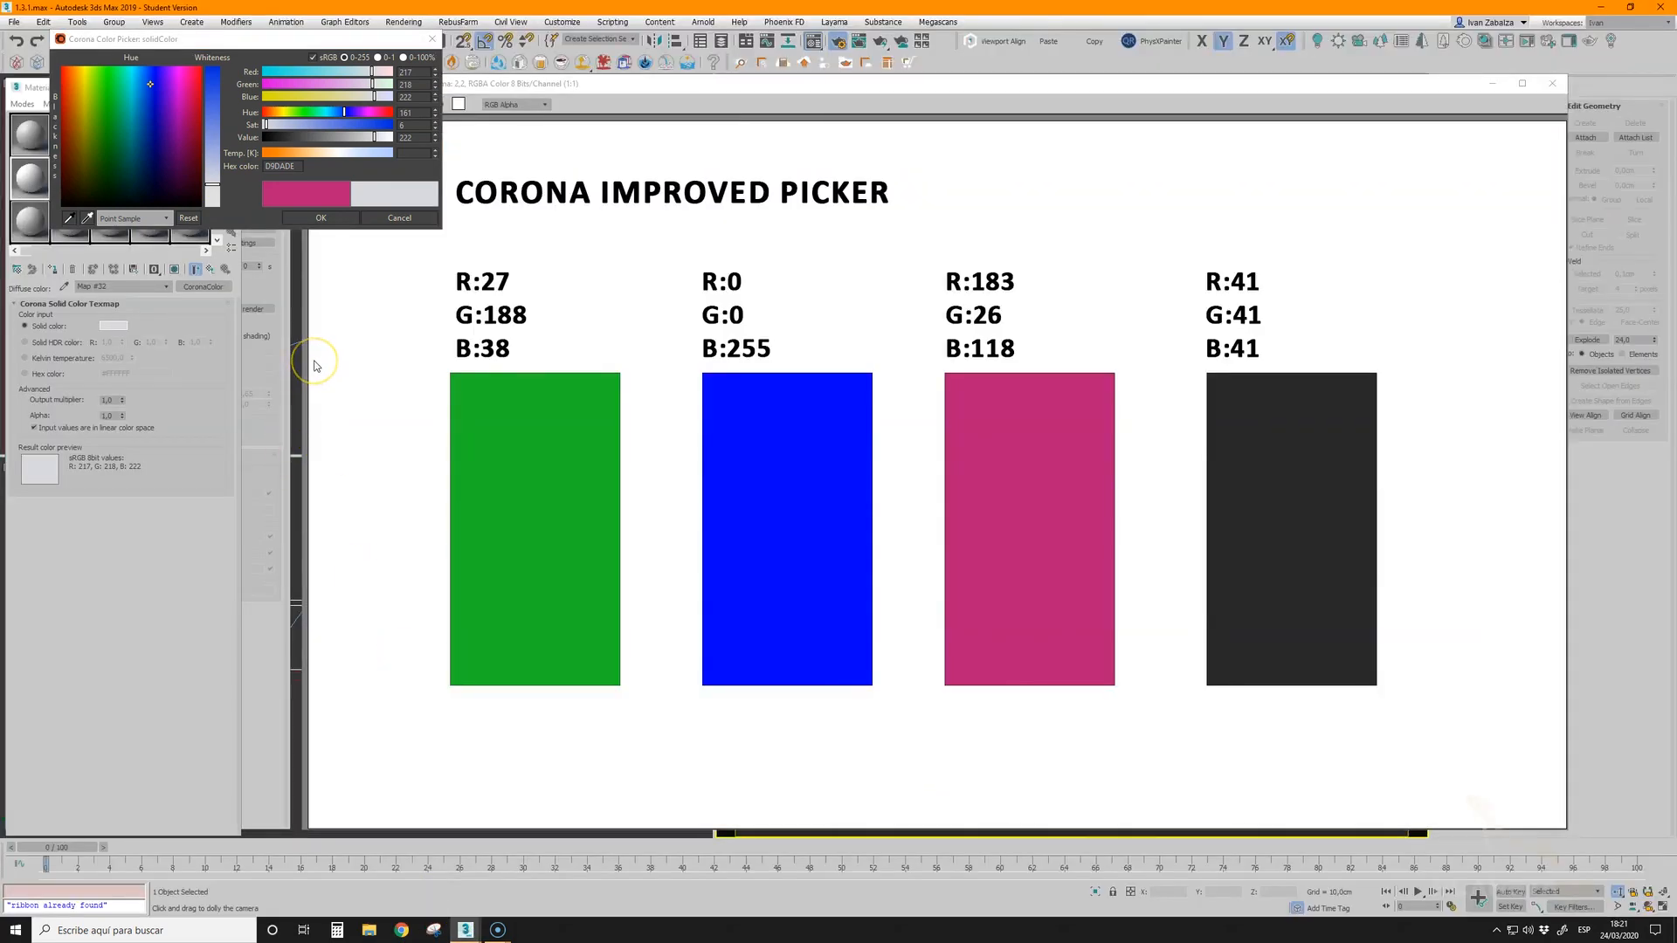
pyautogui.click(390, 219)
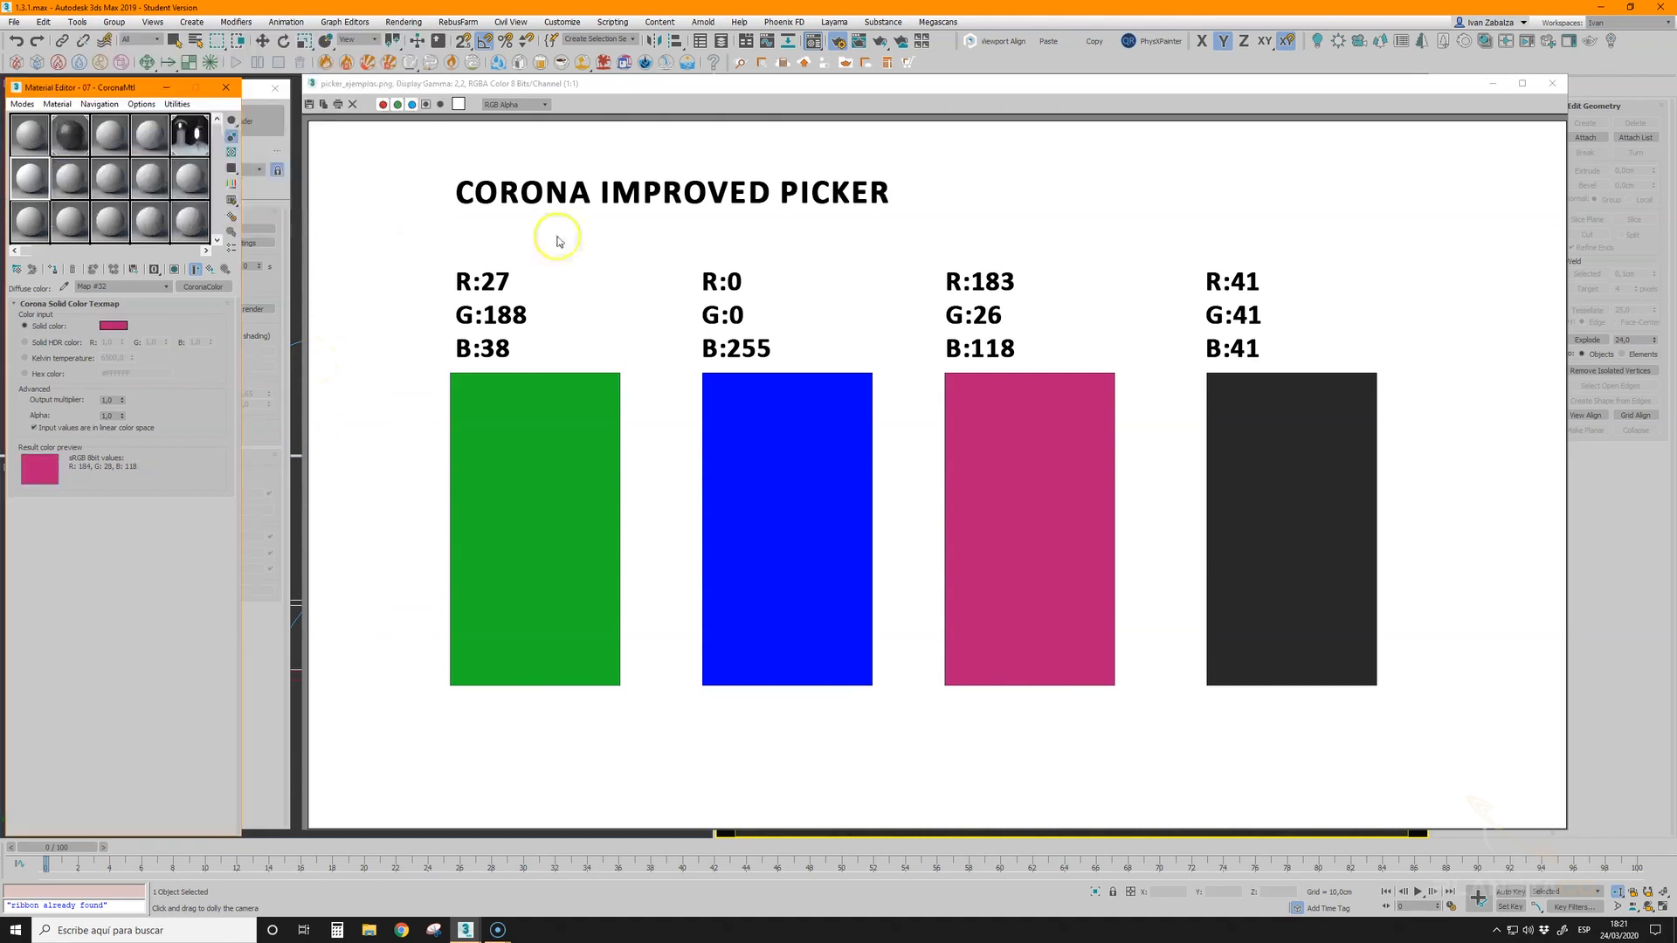
# - Close the color reference image and minimize the Material Editor
pyautogui.click(1552, 83)
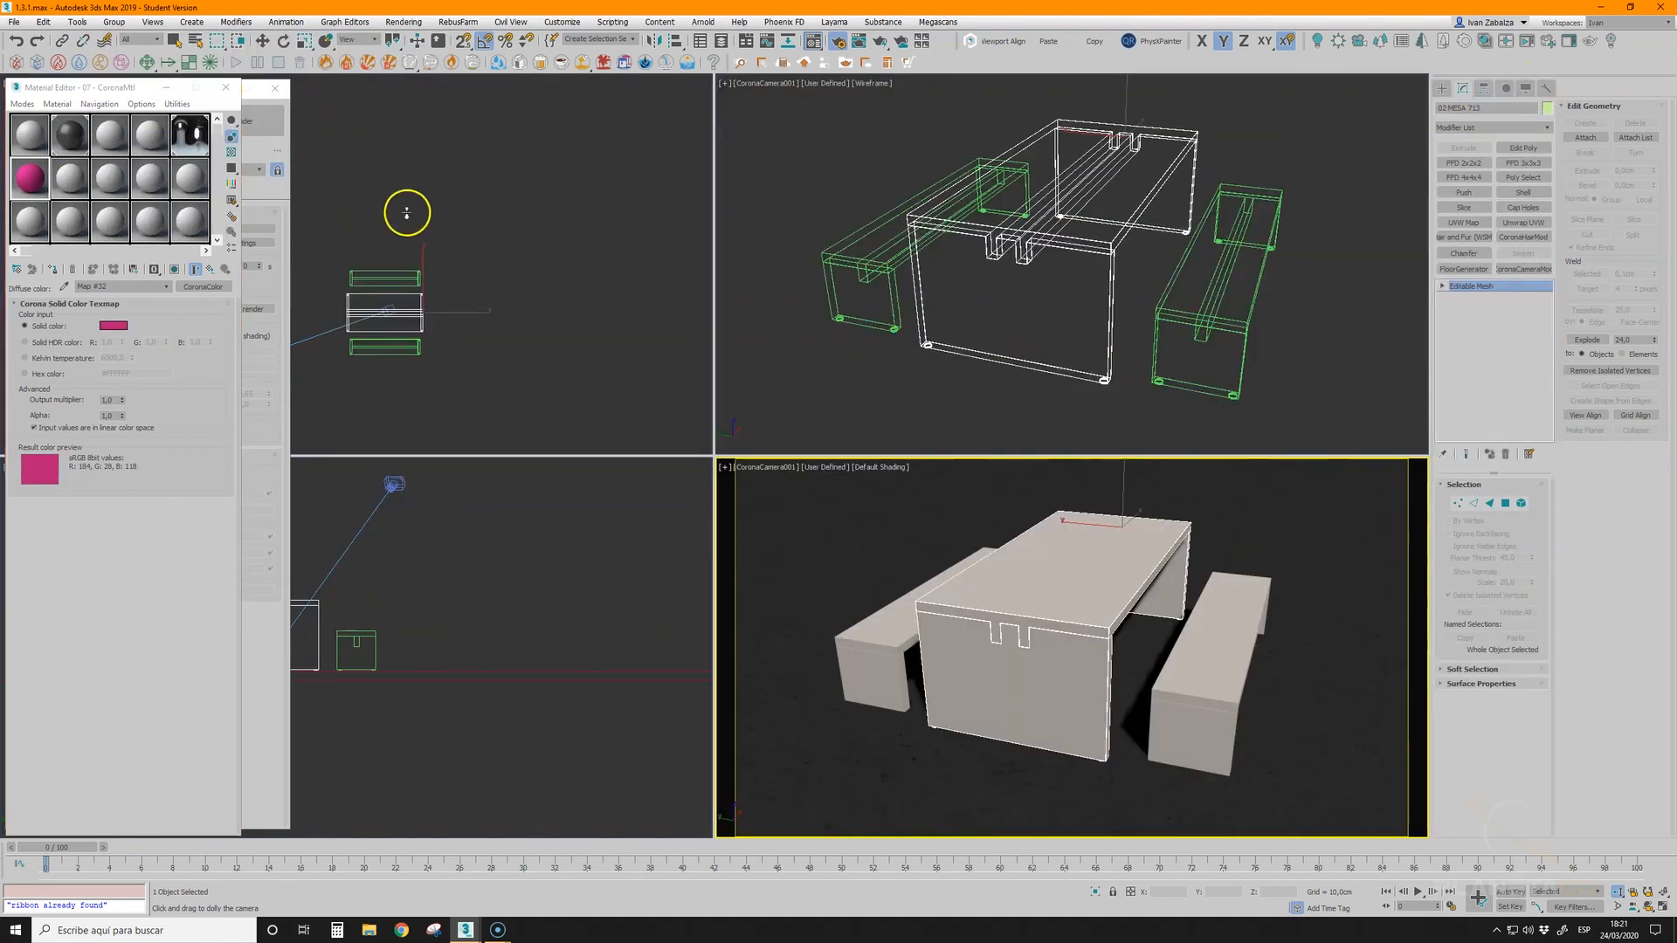
pyautogui.click(166, 91)
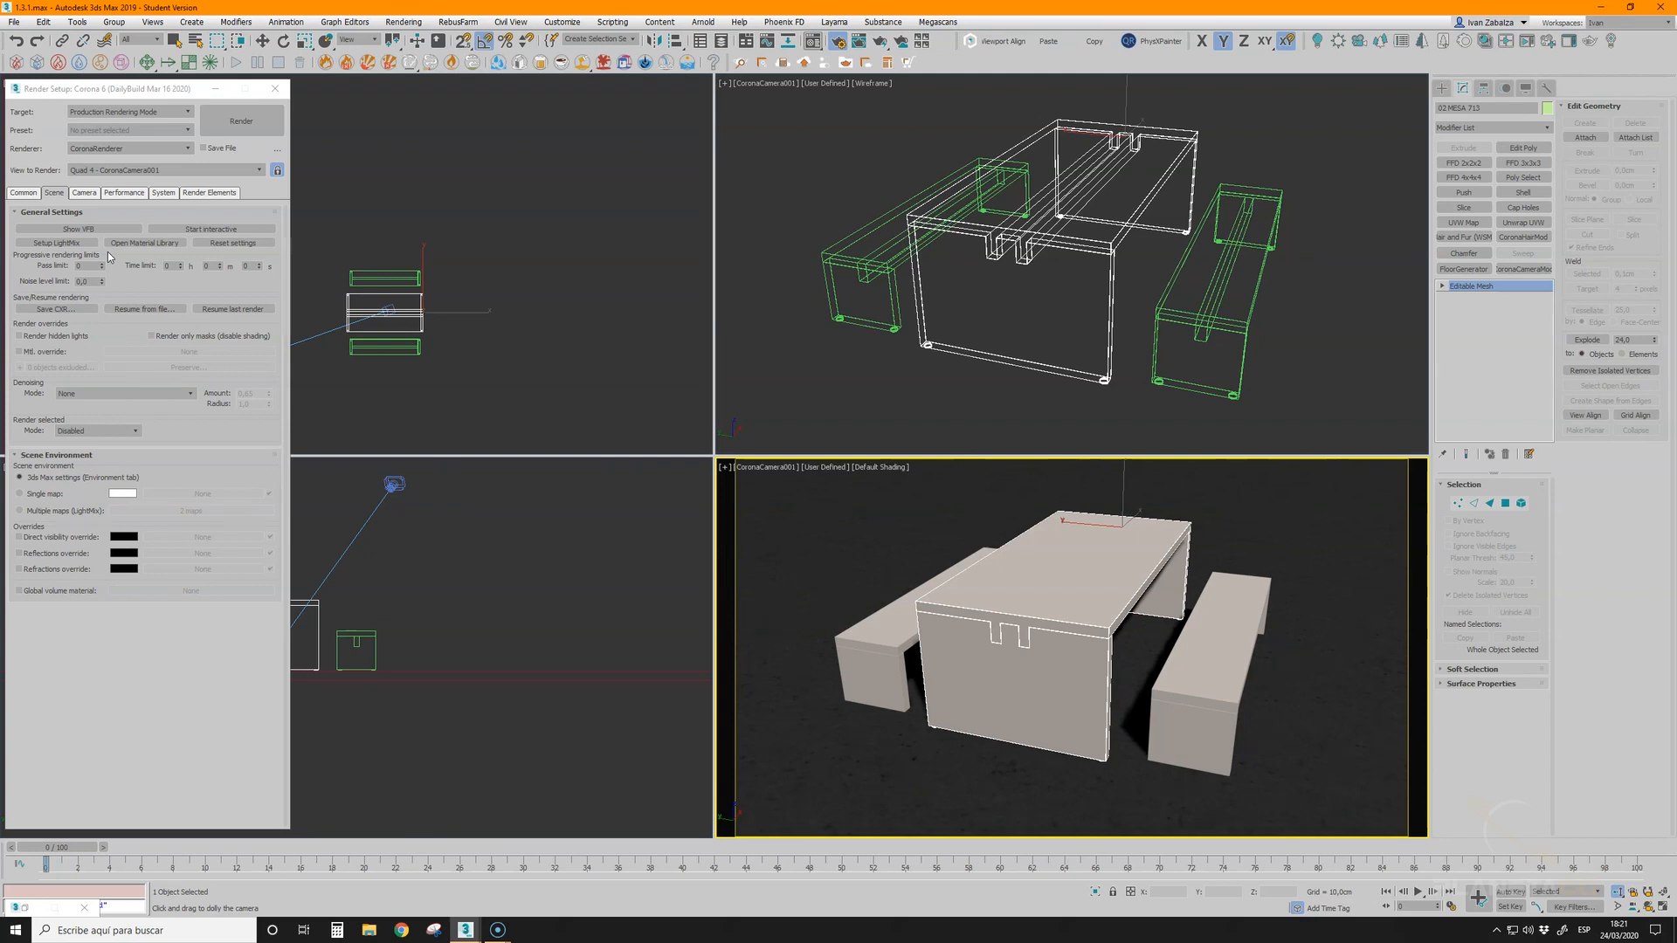
# - Render the CoronaCamera001 view in production mode, then close the frame buffer and stop the render
pyautogui.click(222, 127)
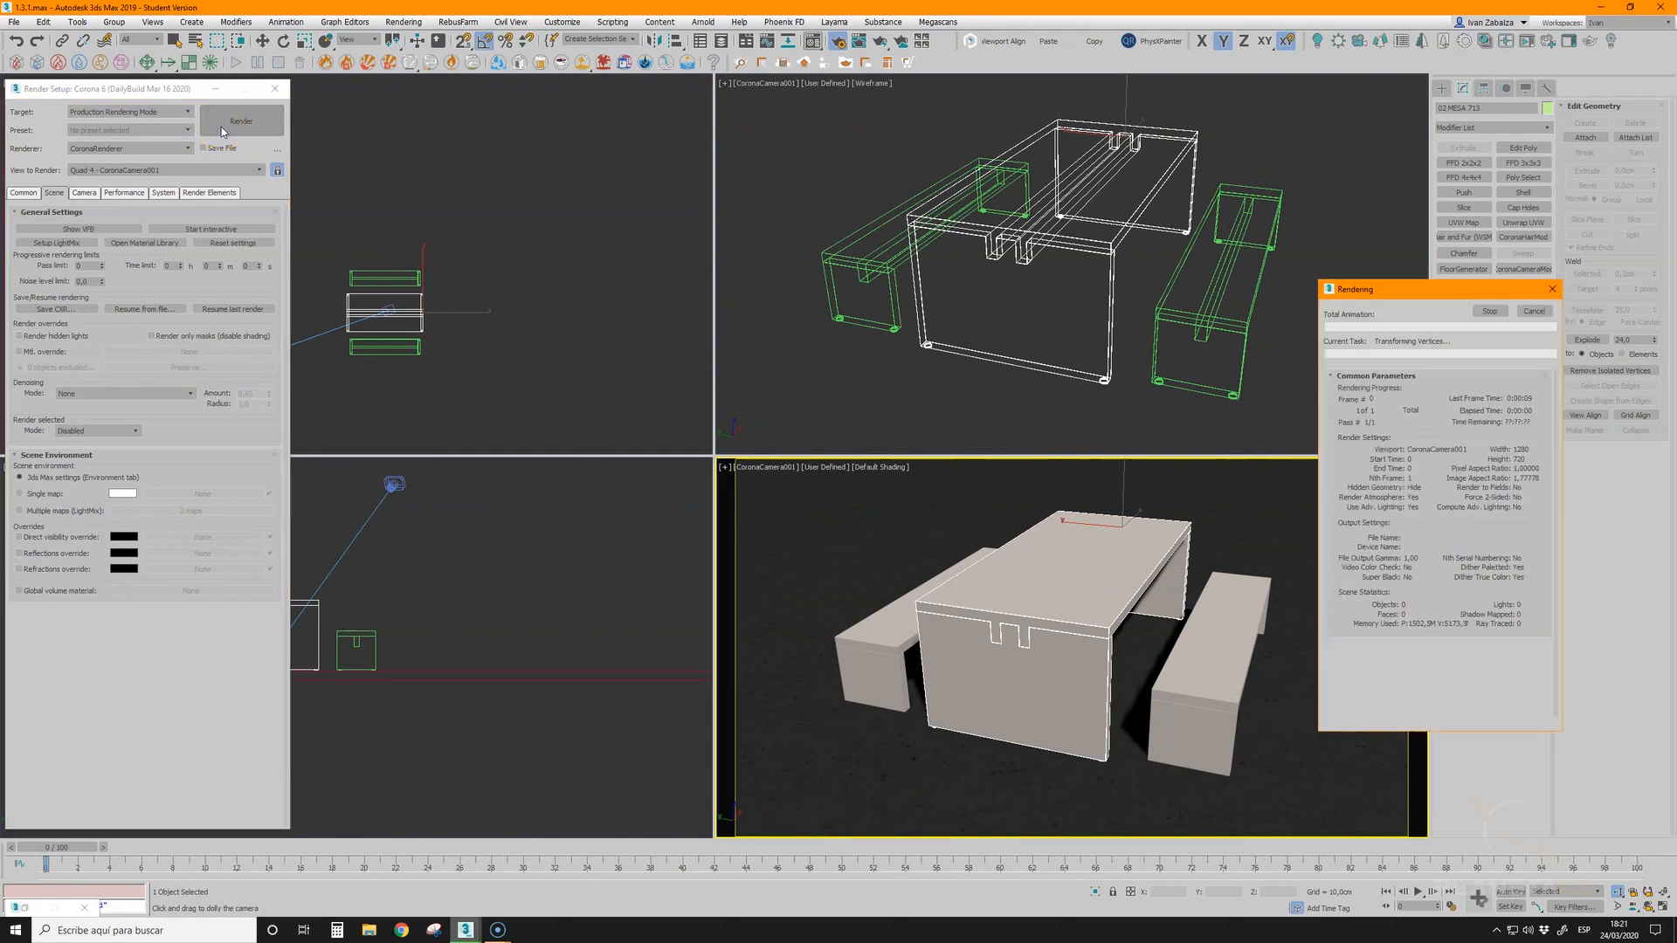
pyautogui.moveTo(263, 84); pyautogui.dragTo(509, 208)
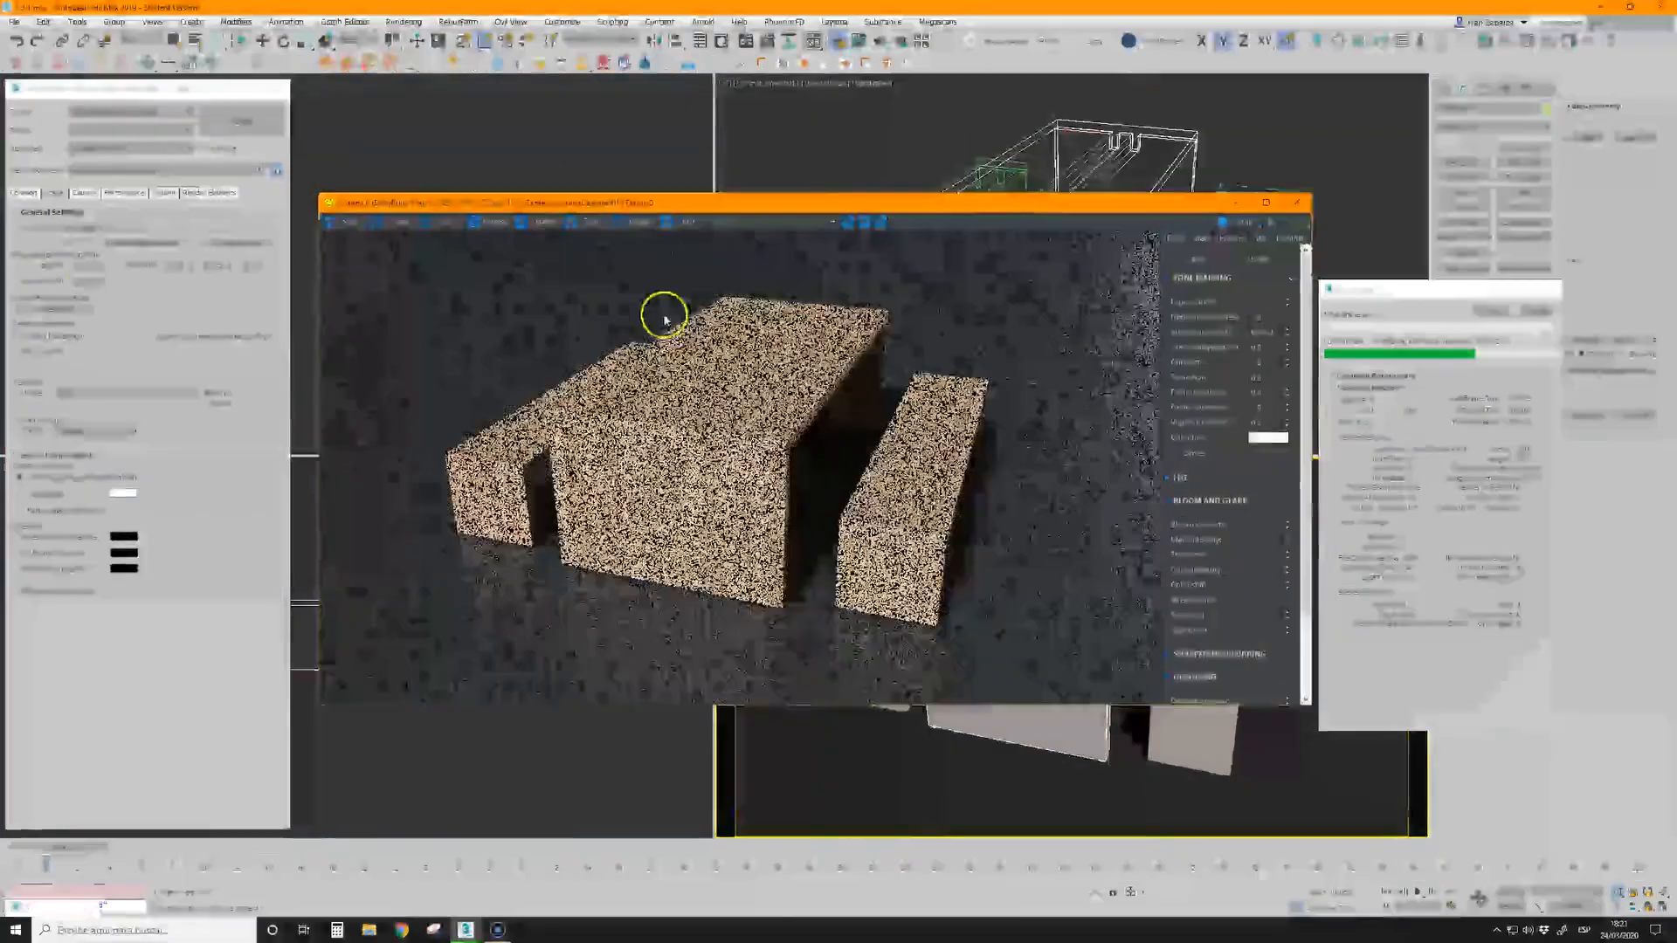
pyautogui.click(1298, 208)
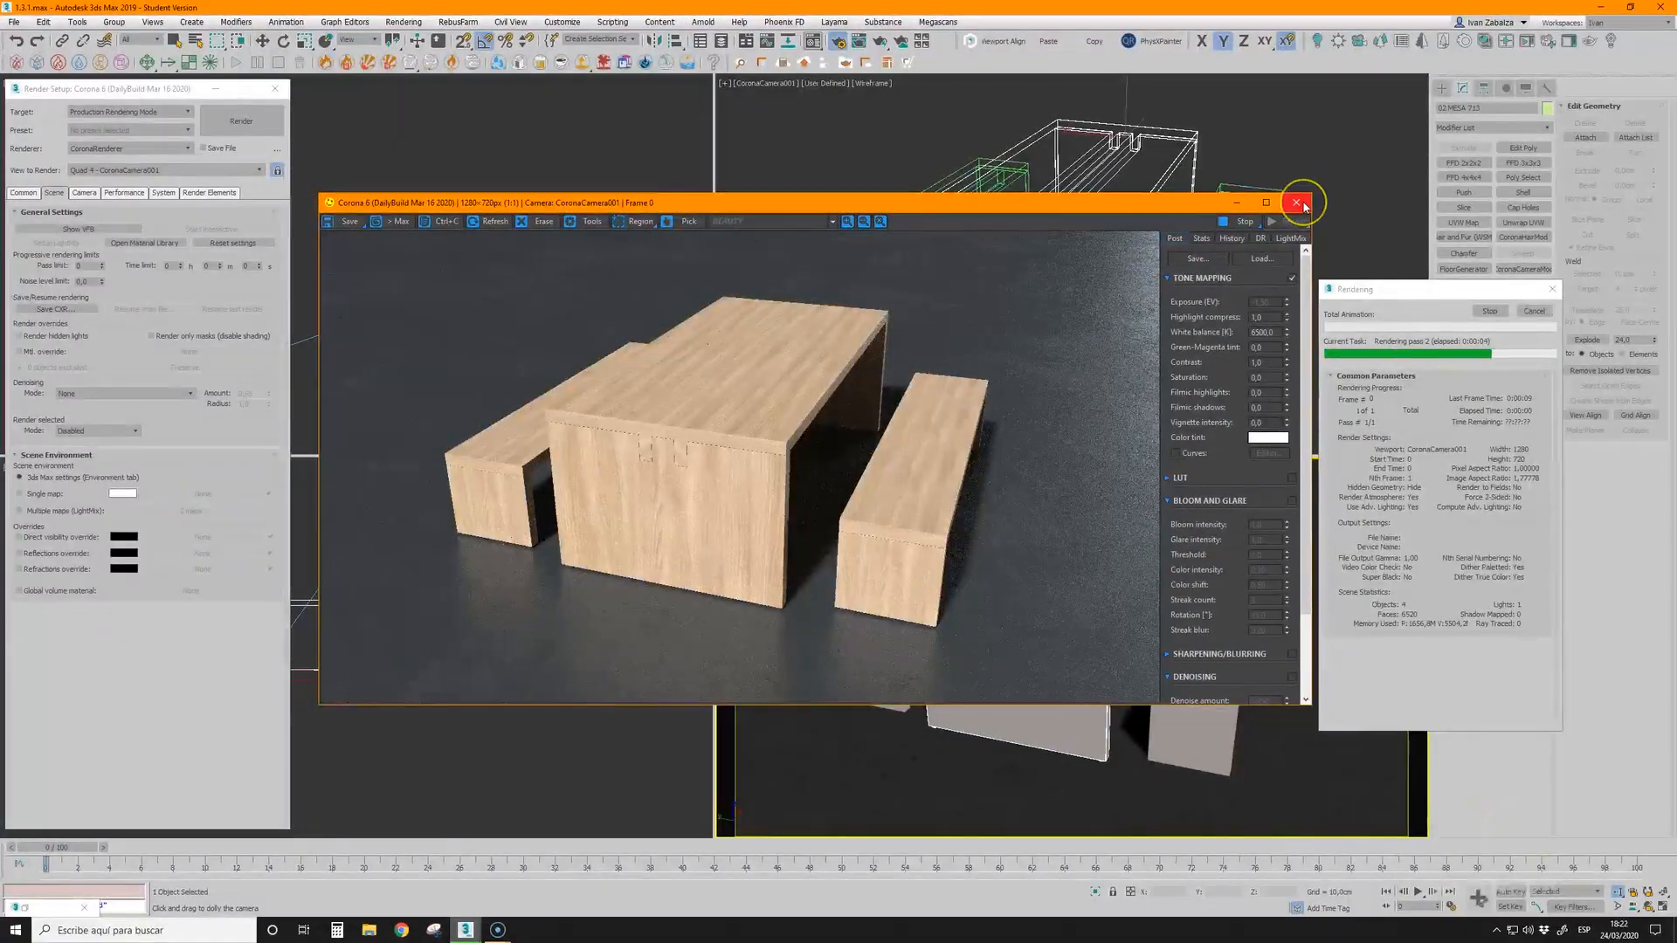
pyautogui.click(1488, 309)
pyautogui.click(1550, 292)
pyautogui.click(1538, 311)
# - Show the last render in the Corona frame buffer and close it again
pyautogui.click(455, 327)
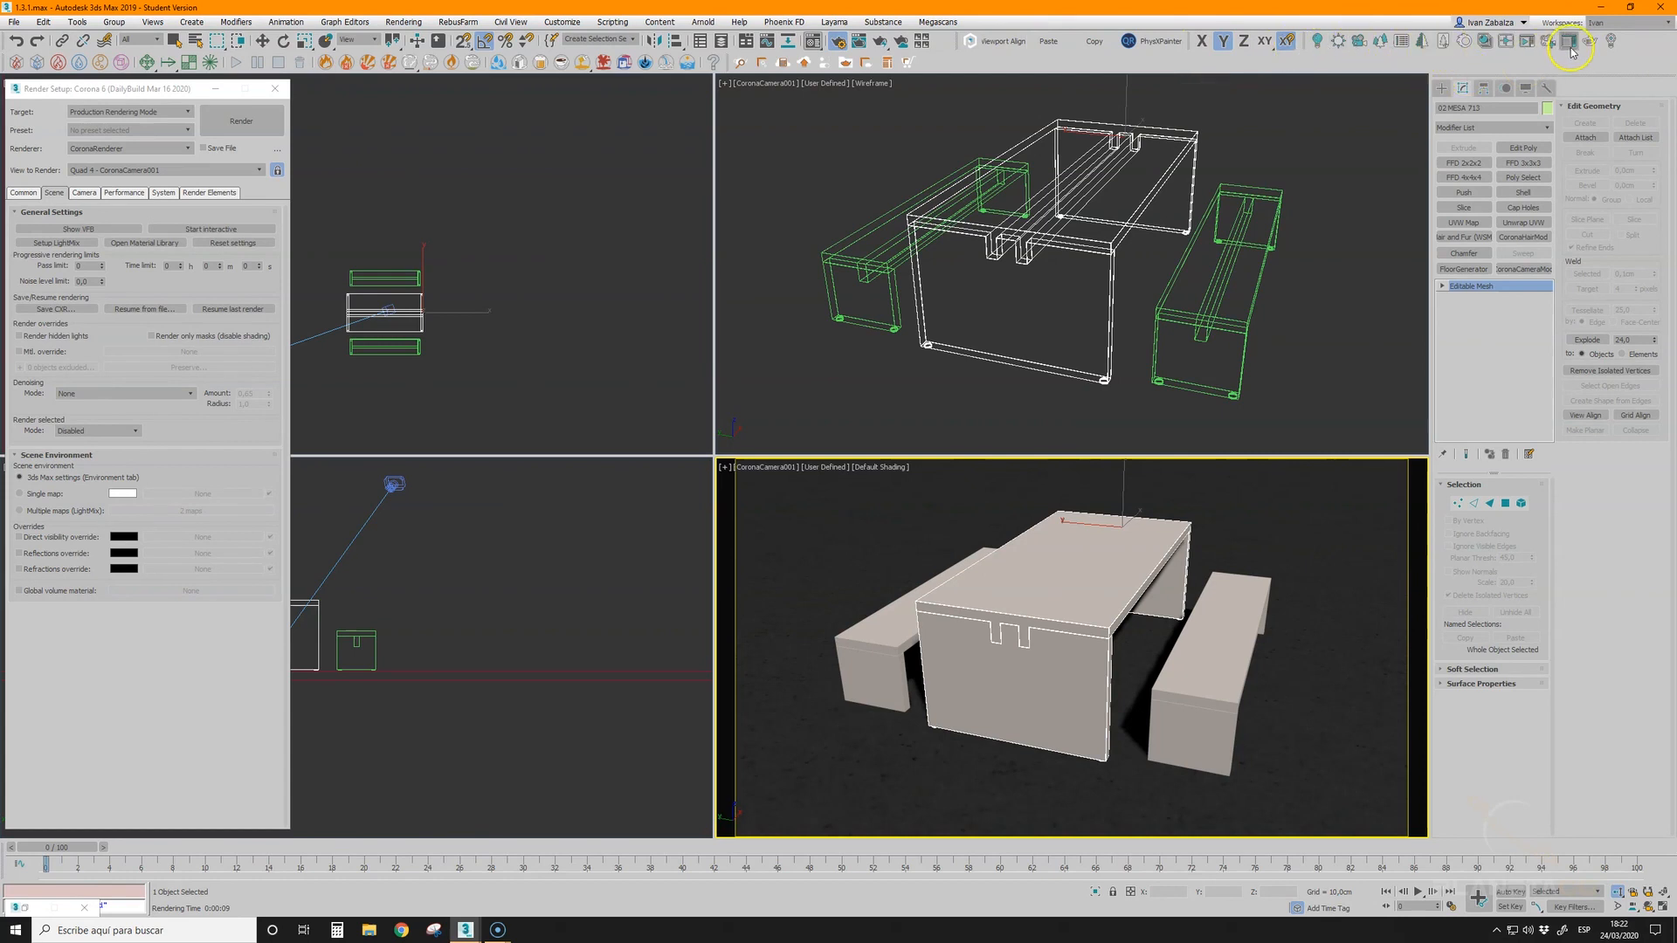
pyautogui.click(80, 229)
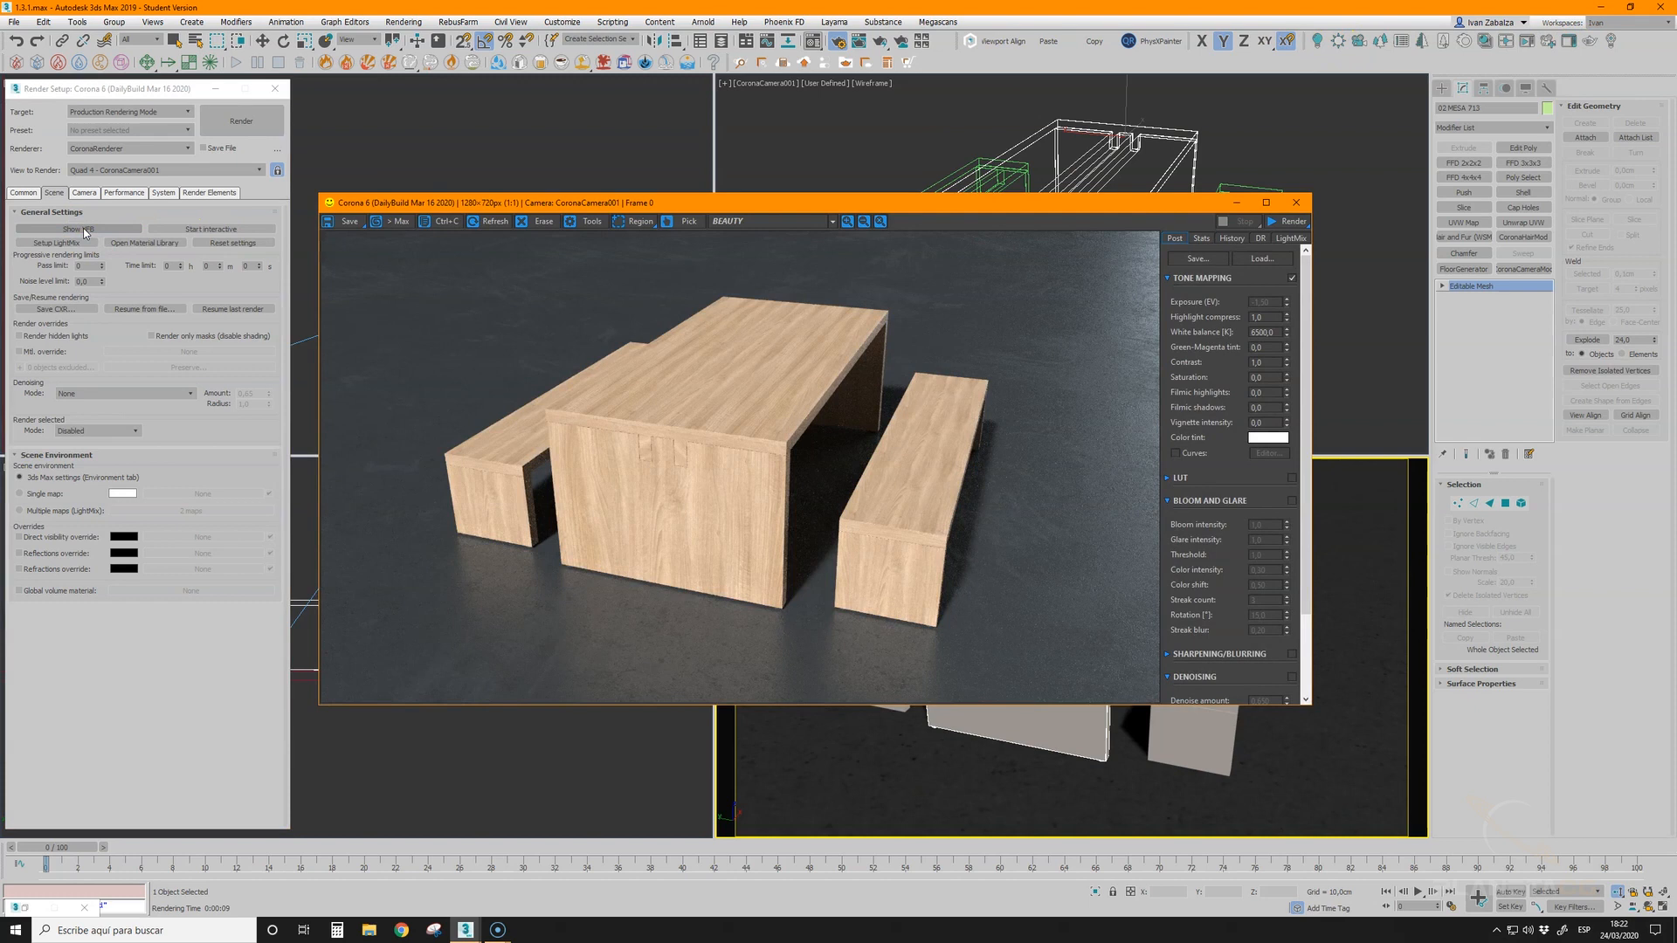
pyautogui.click(1296, 204)
# - Run interactive rendering while moving the camera closer to the table and orbiting it slightly, then close the frame buffer
pyautogui.click(248, 230)
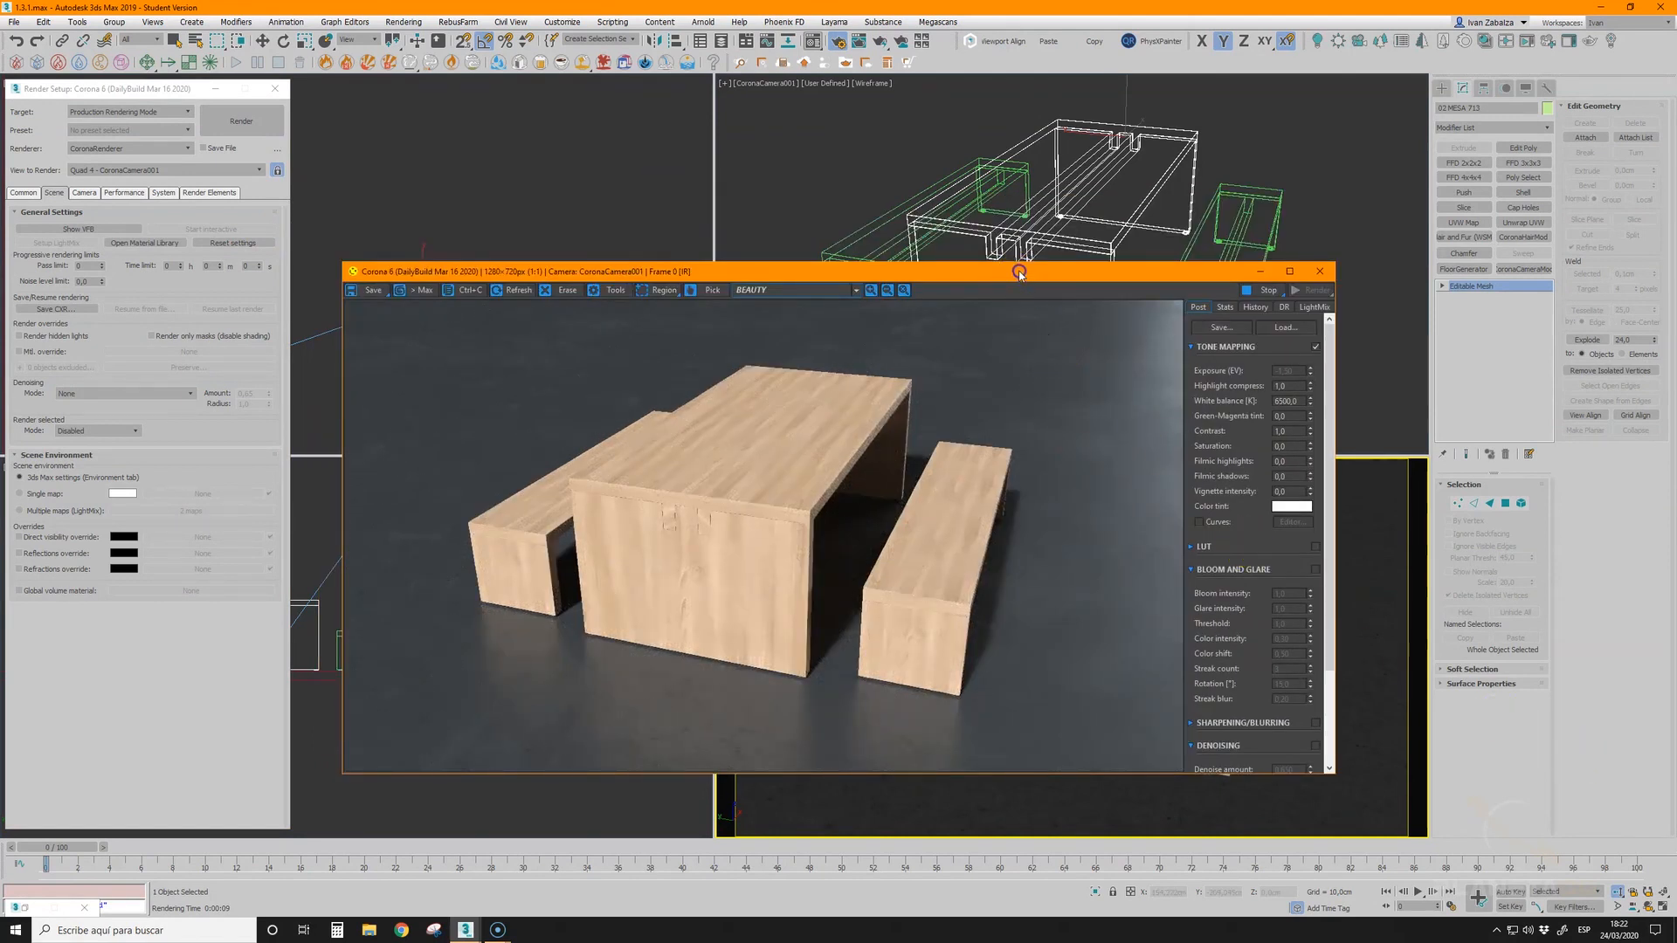
pyautogui.moveTo(1019, 274); pyautogui.dragTo(990, 106)
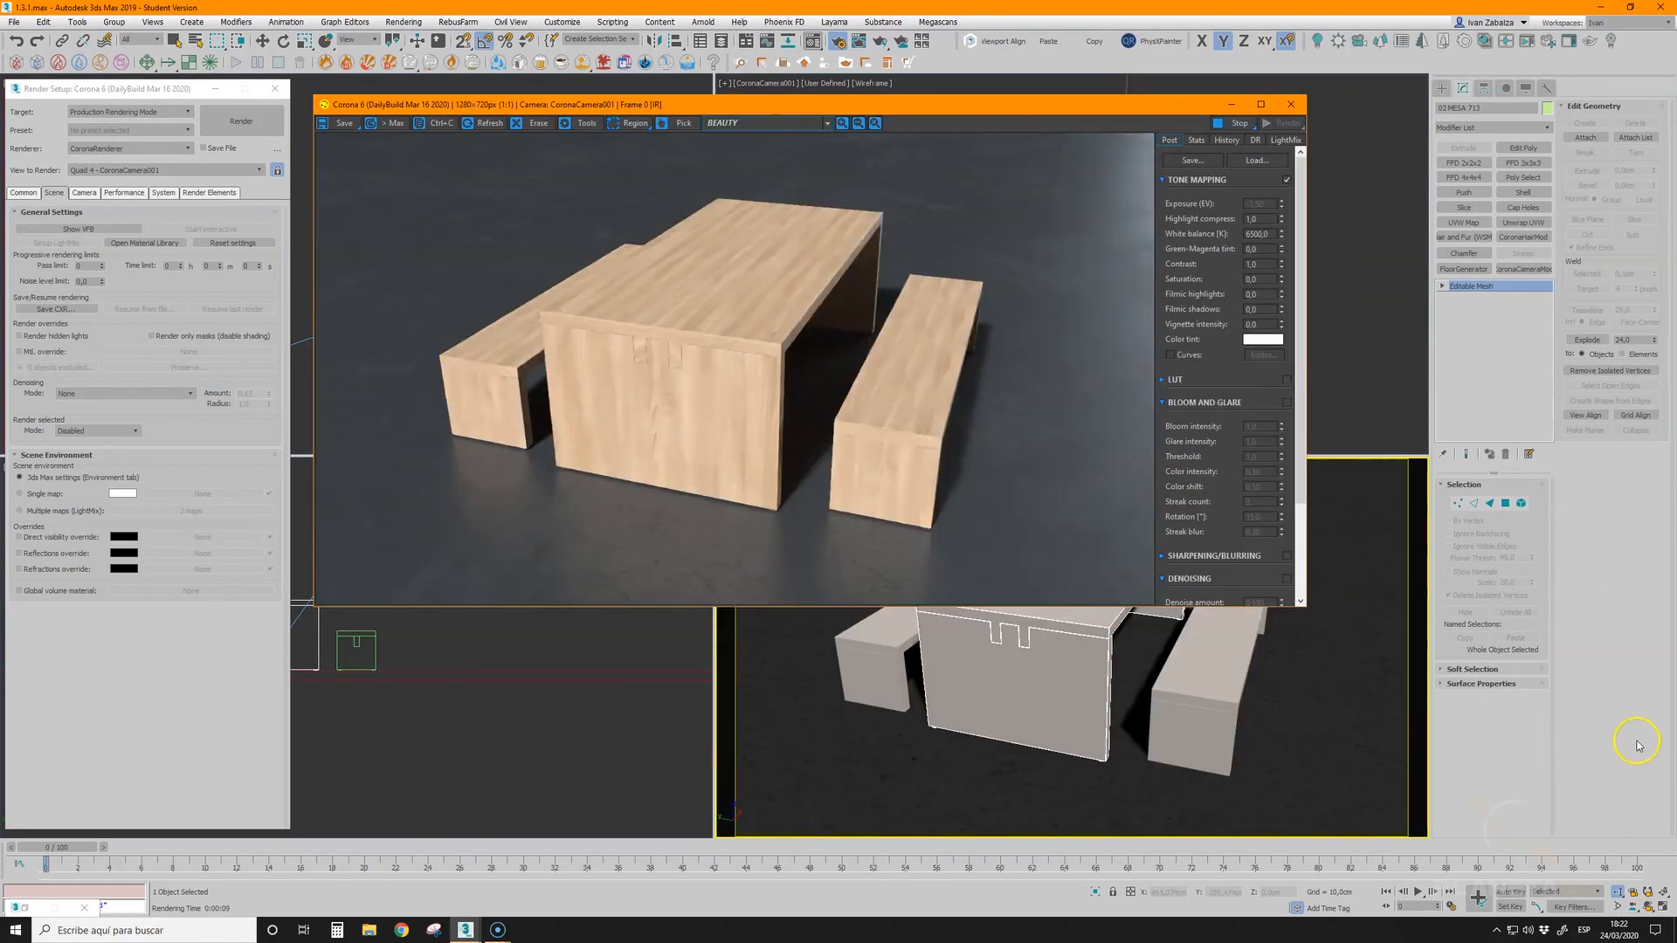
pyautogui.click(1617, 893)
pyautogui.moveTo(1086, 673); pyautogui.dragTo(1112, 697)
pyautogui.click(1649, 909)
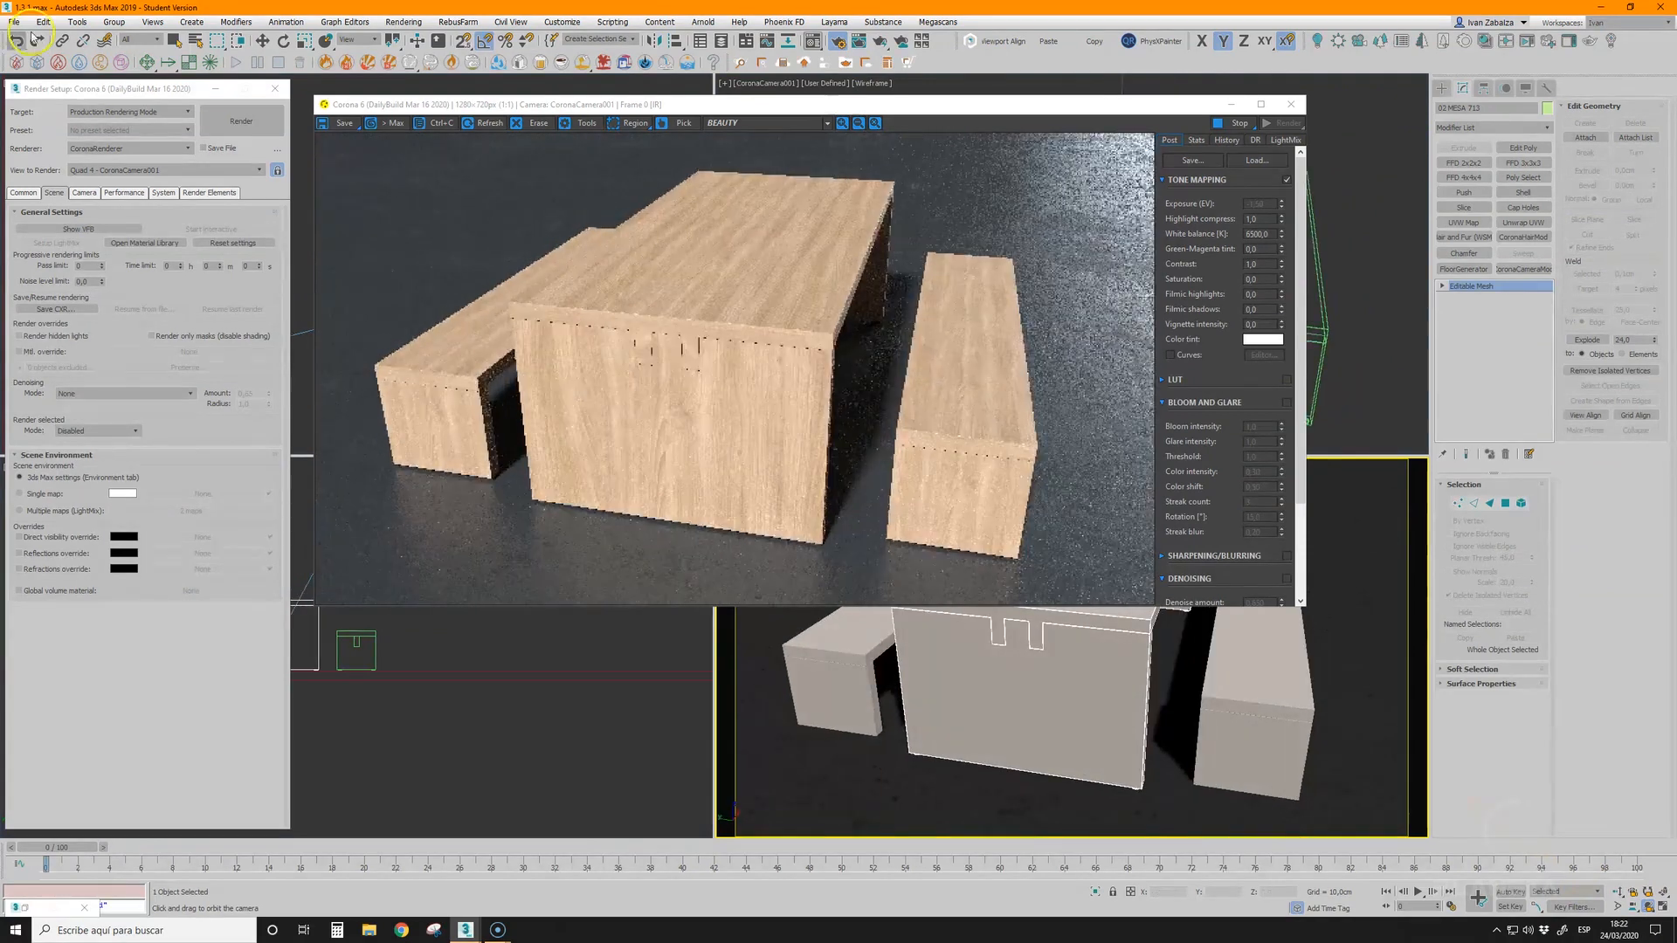
pyautogui.click(17, 40)
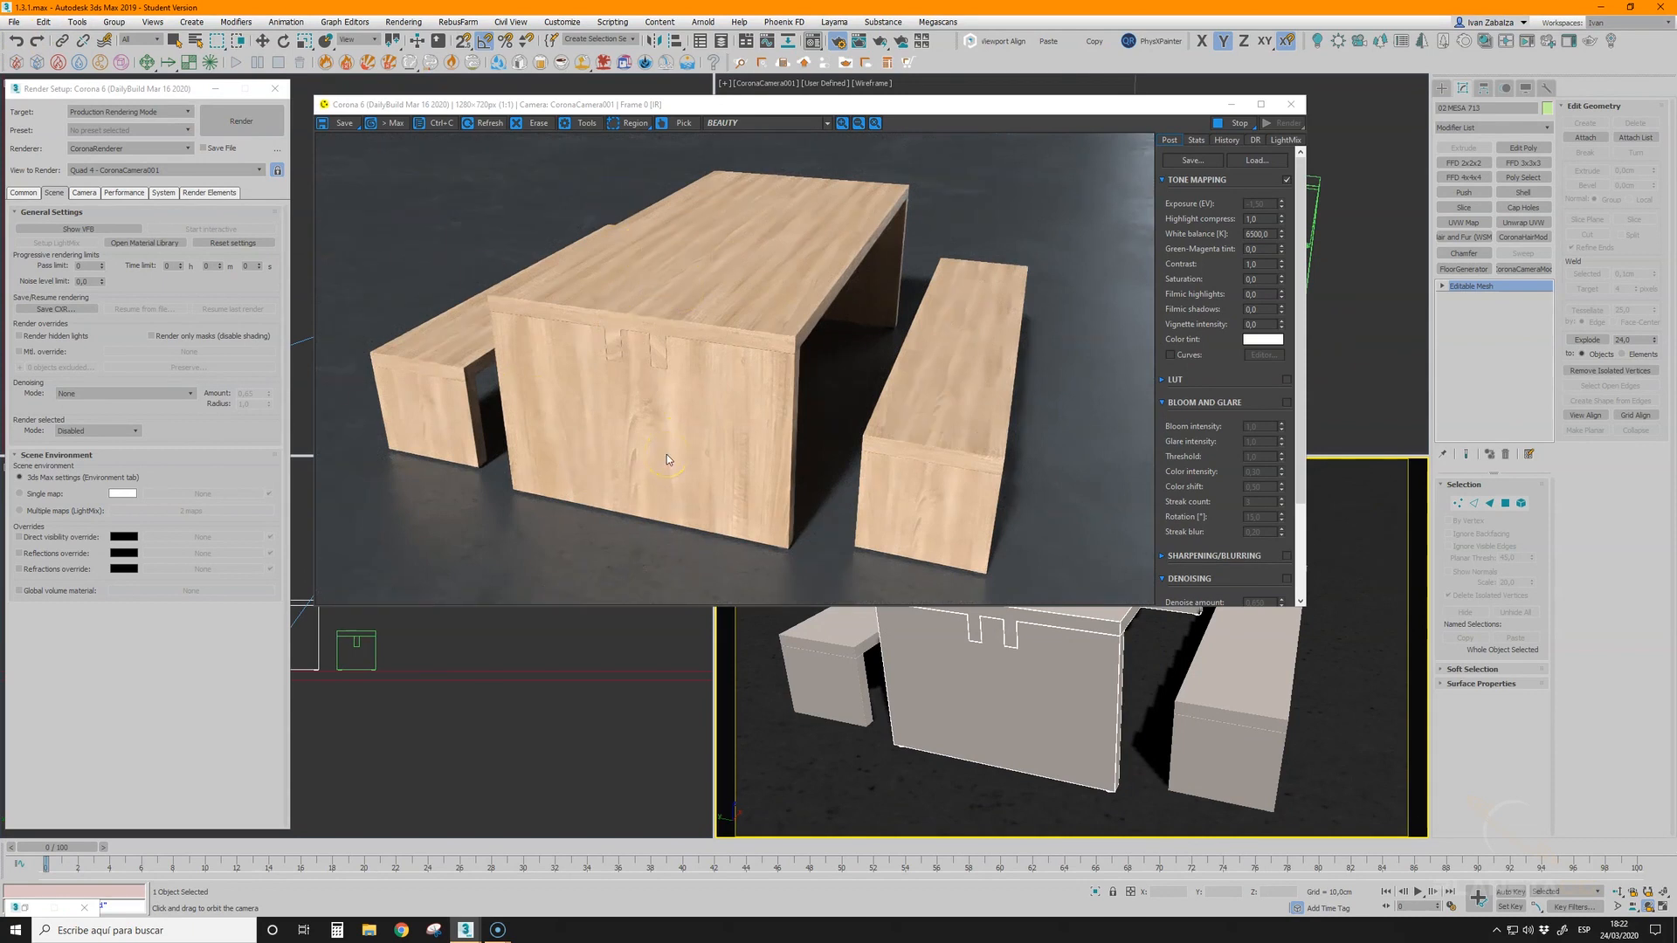
pyautogui.click(1291, 104)
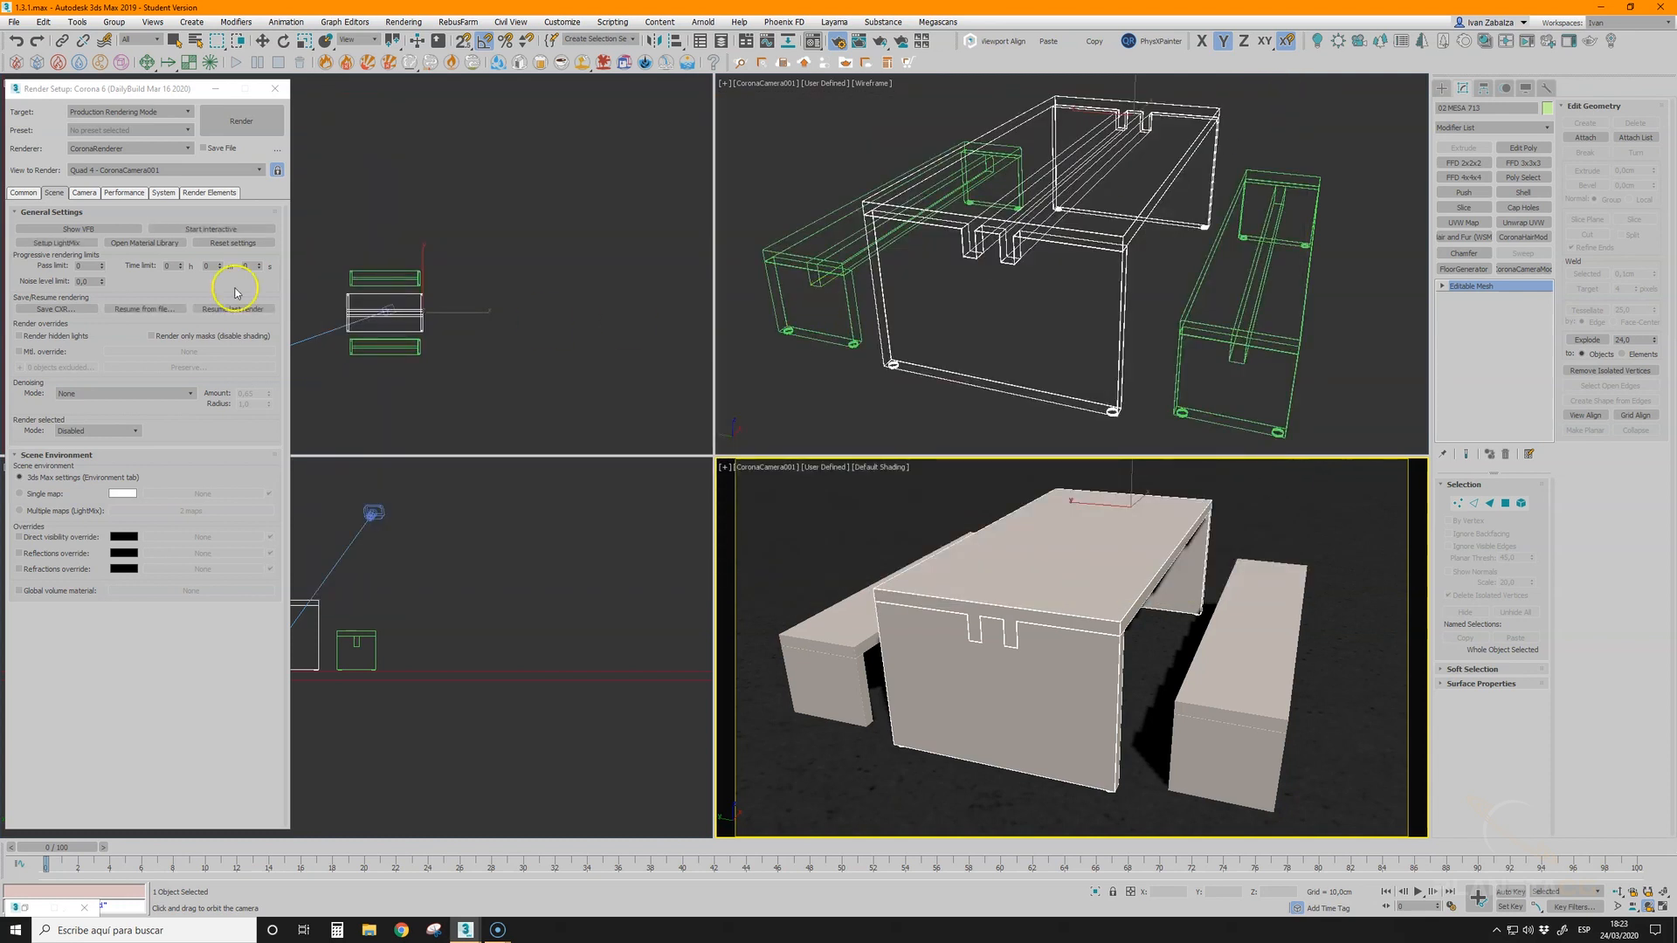
# - Browse the Roads and Flooring categories of the Corona Material Library and close the library
pyautogui.click(125, 243)
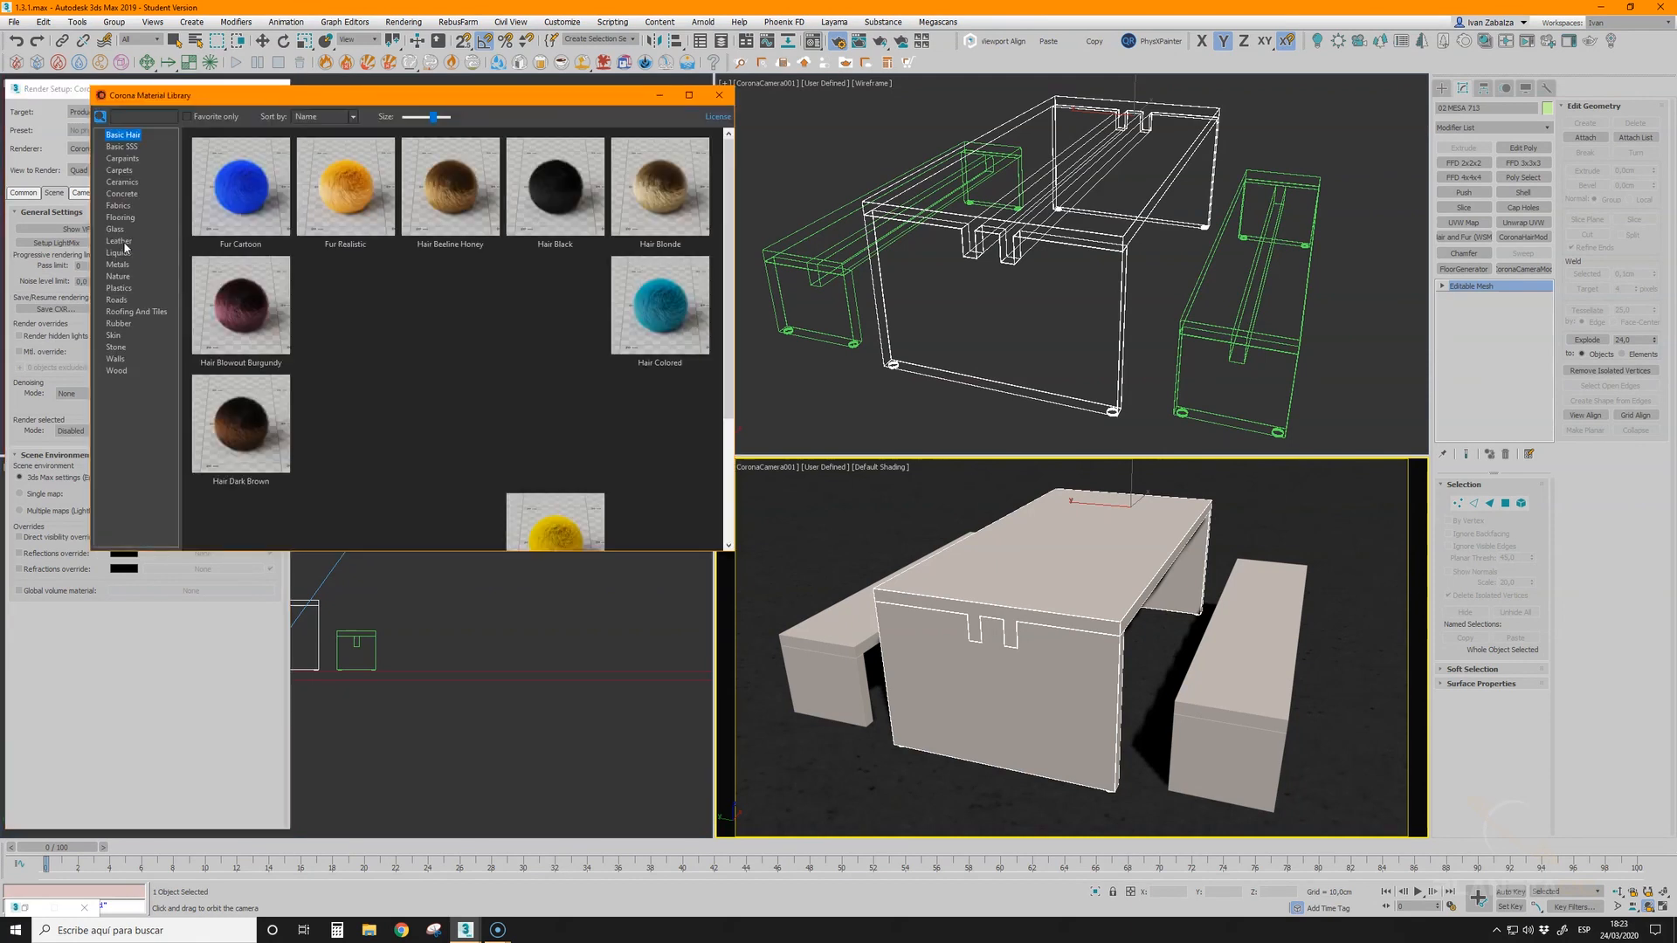
pyautogui.click(117, 300)
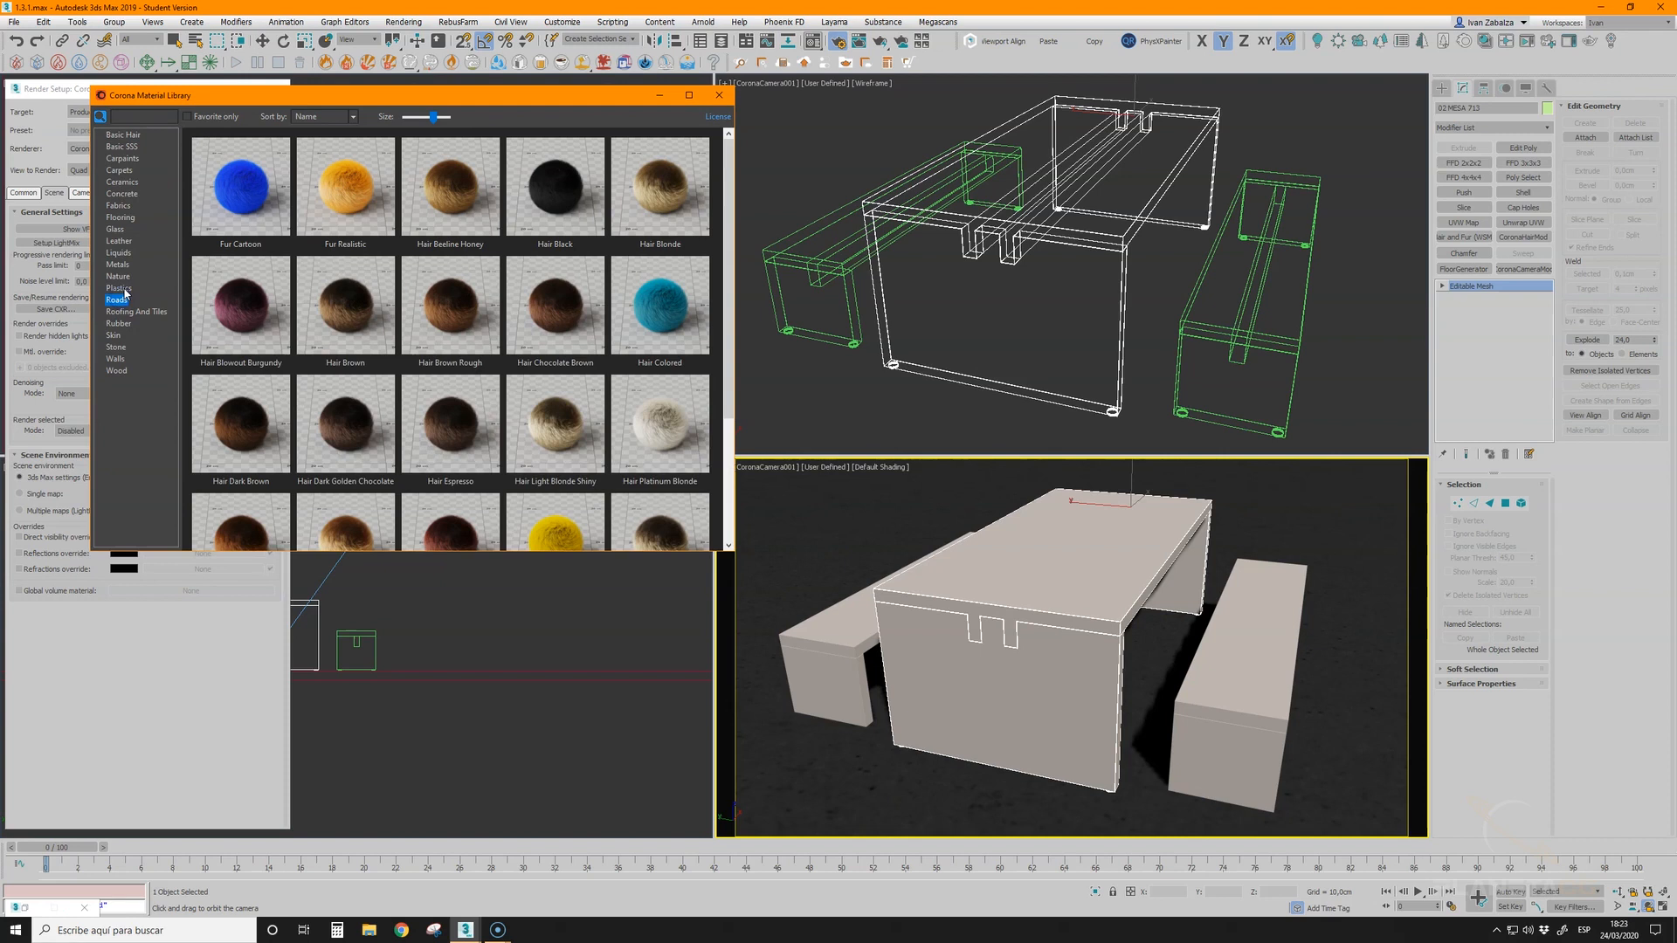
pyautogui.click(122, 218)
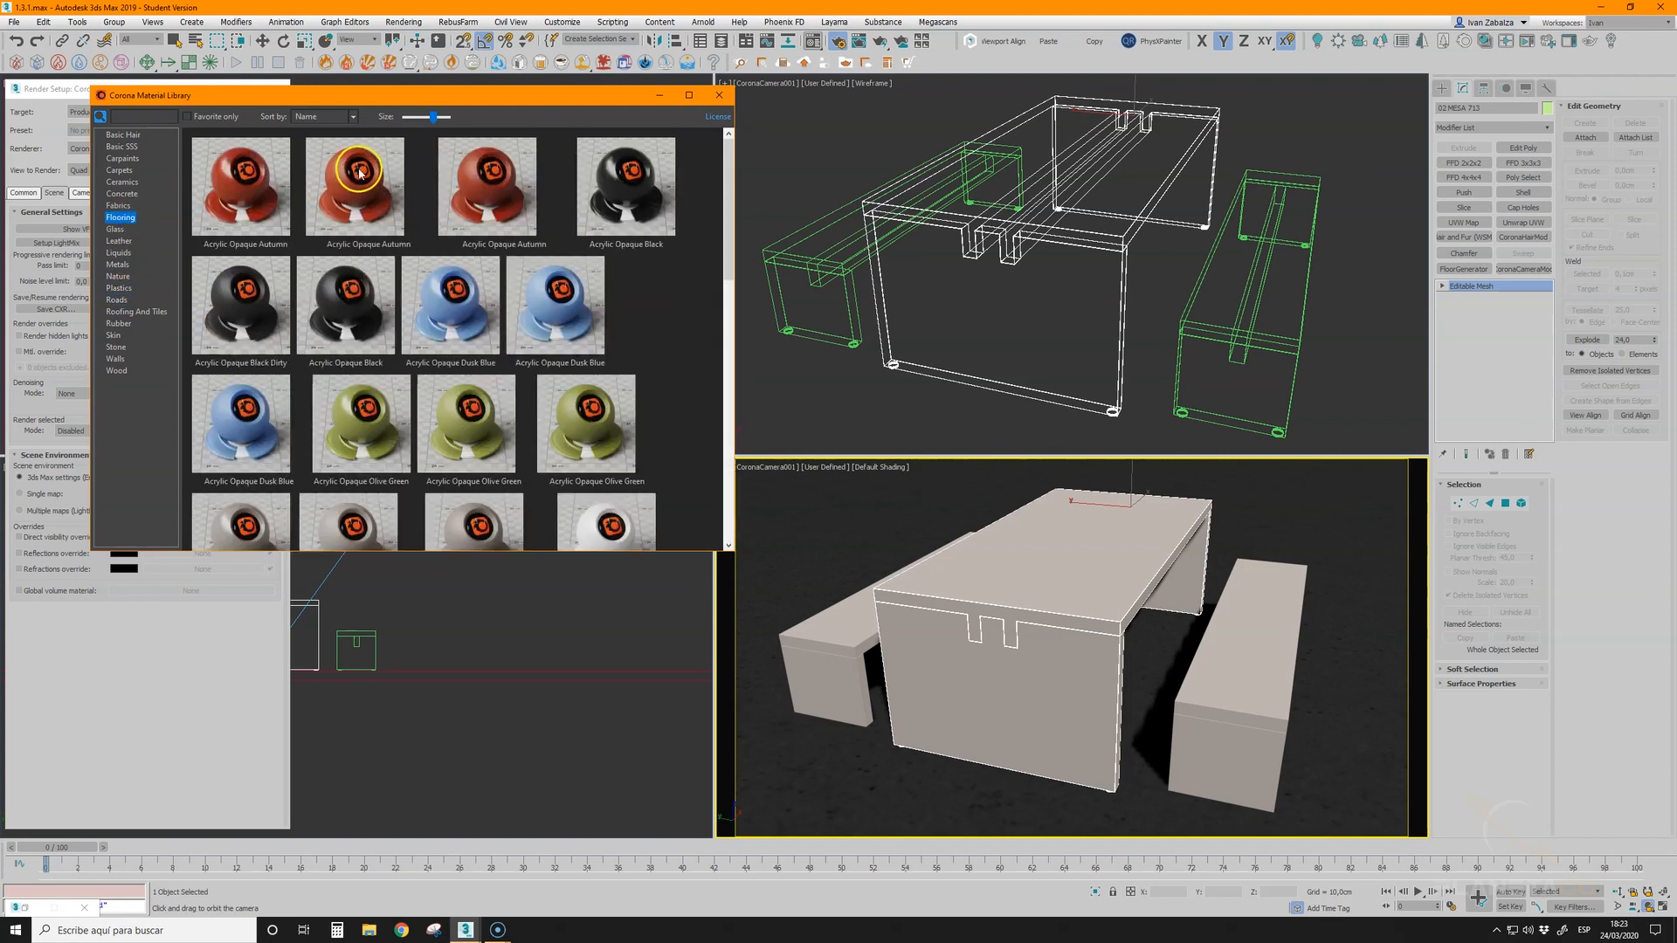
pyautogui.click(720, 96)
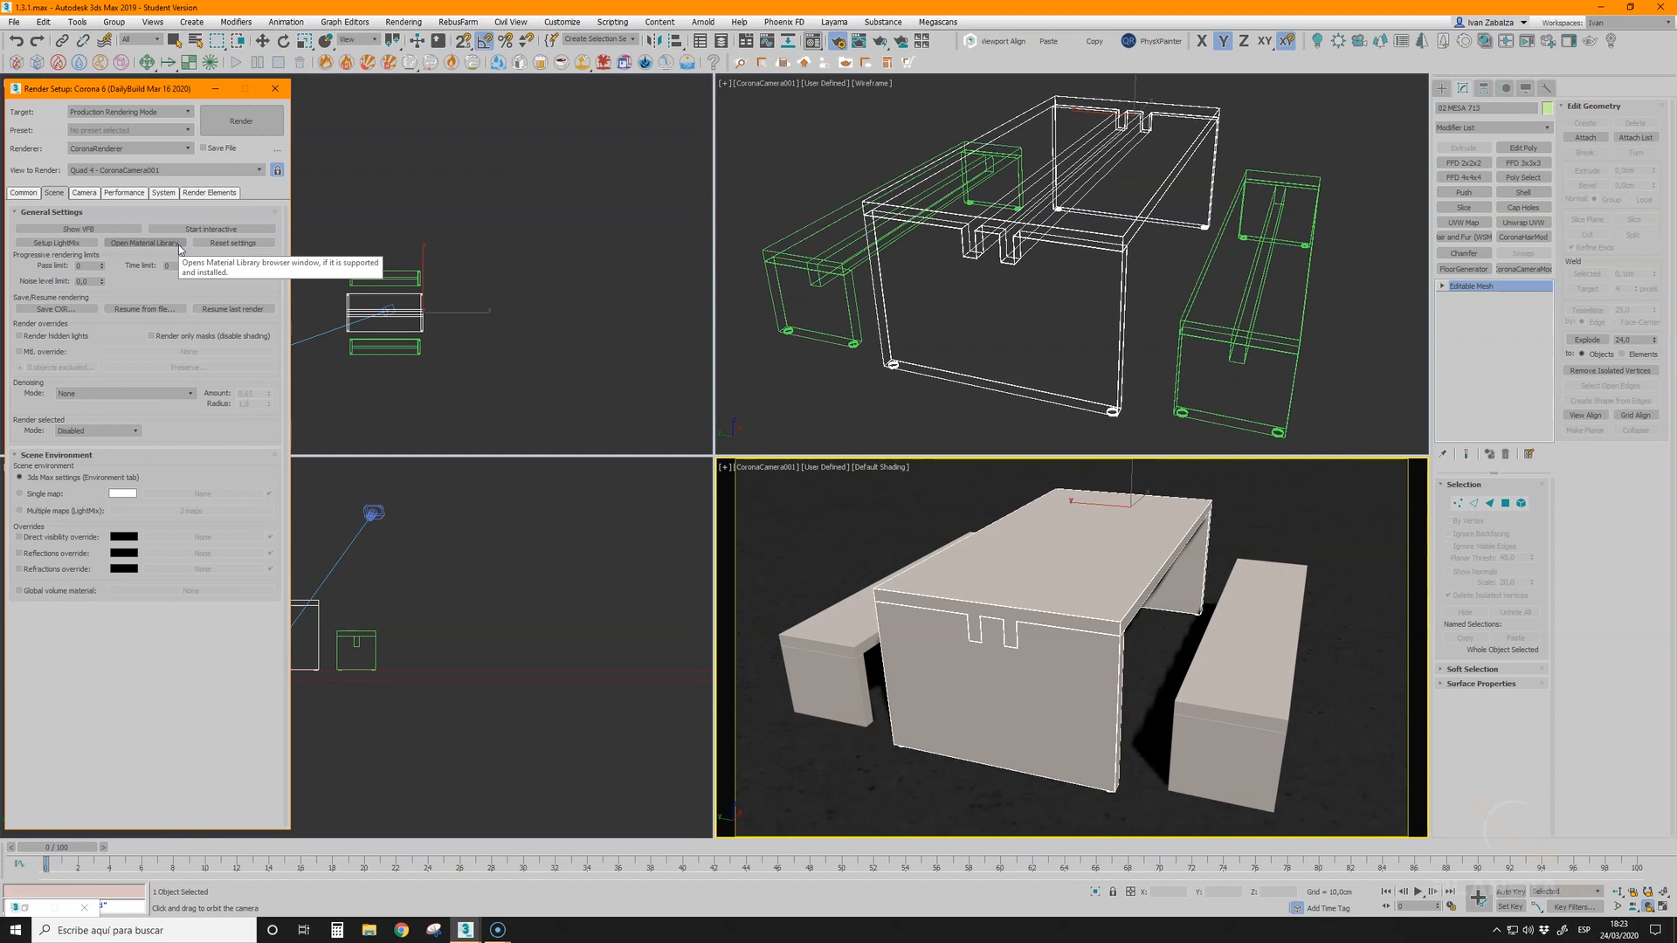
# - Reset all Corona render settings and look through the list of available renderers, keeping CoronaRenderer
pyautogui.click(231, 247)
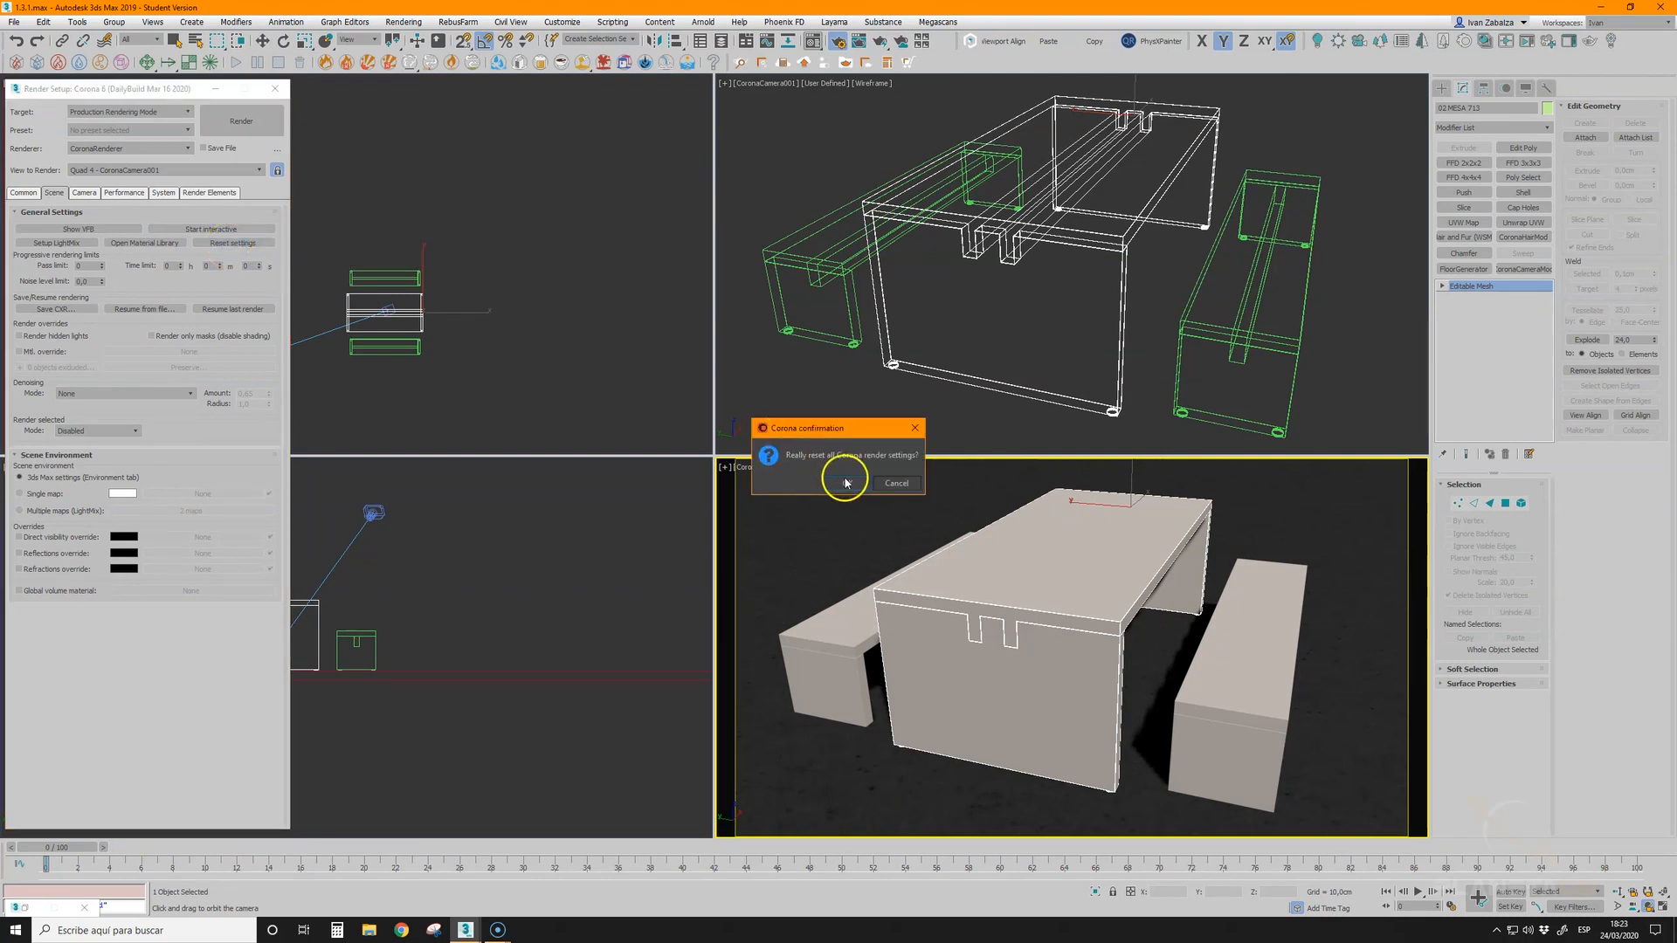
pyautogui.click(846, 475)
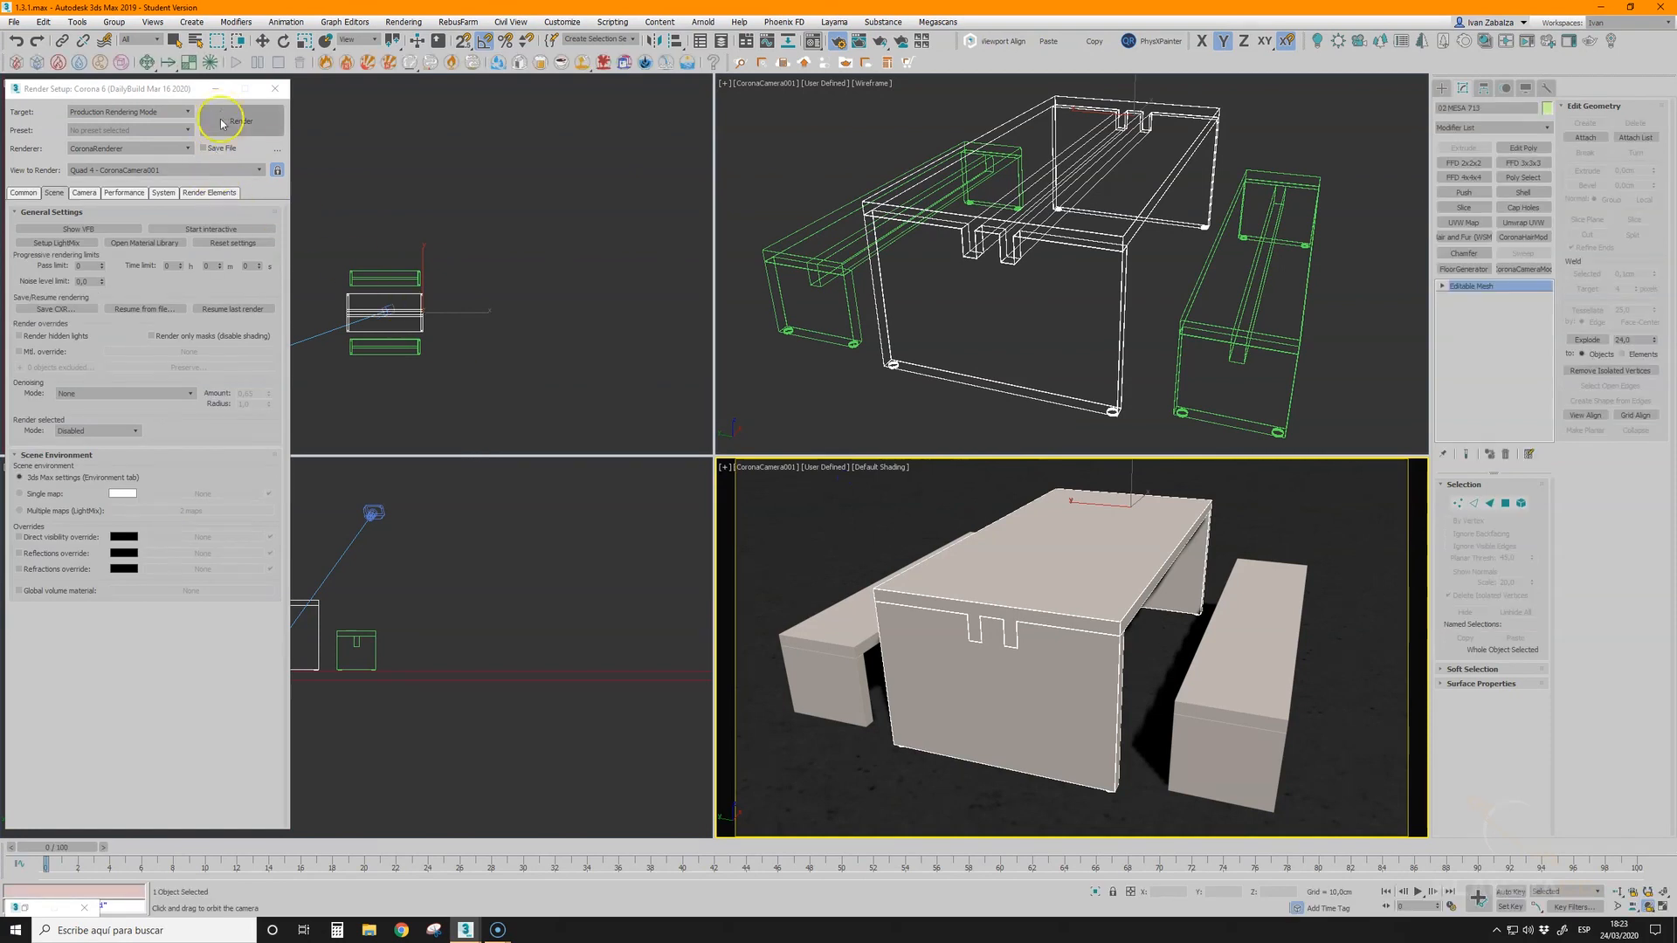
pyautogui.click(133, 148)
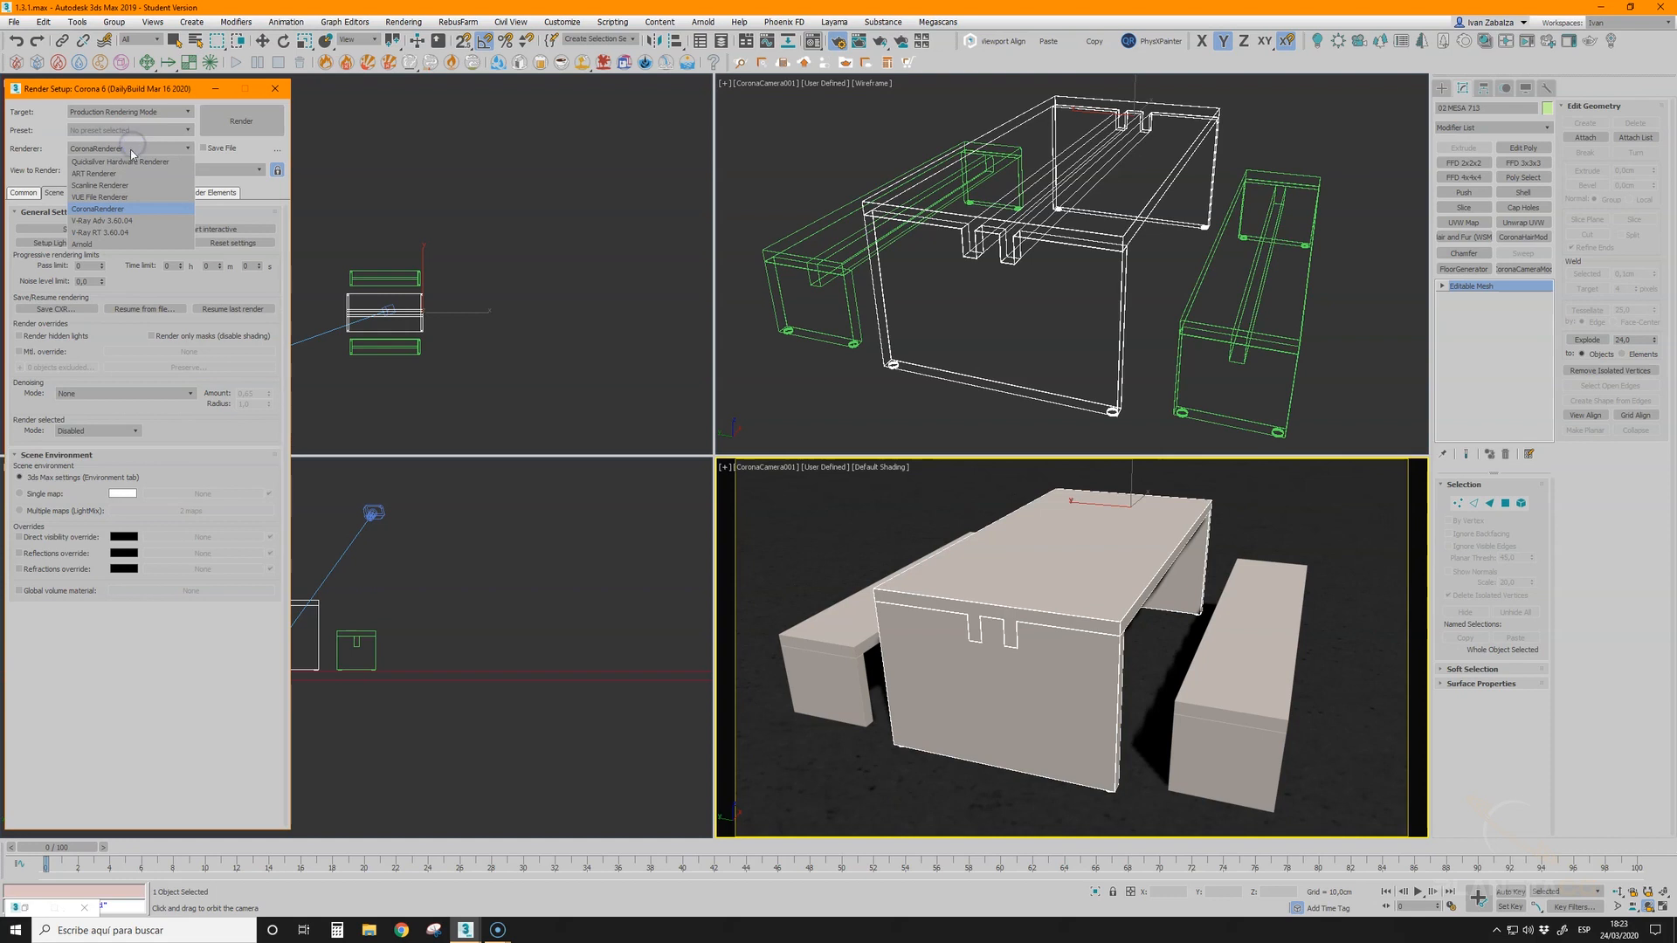
pyautogui.click(179, 94)
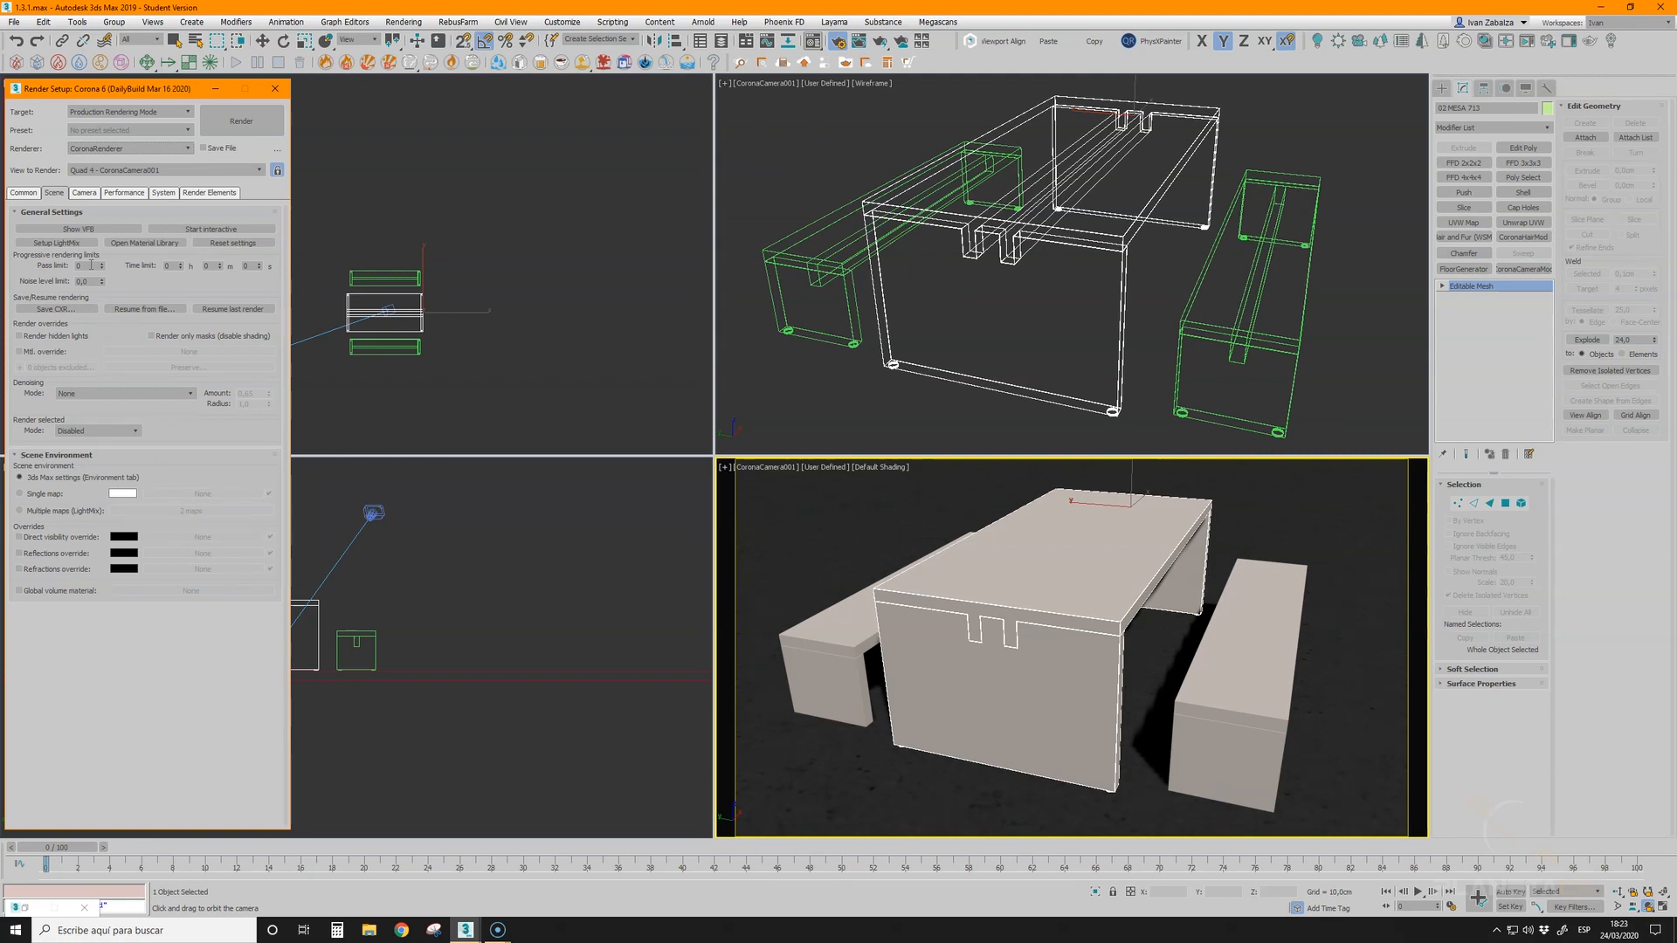
# - Set the progressive rendering time limit to 30 seconds and start a production render of the camera view
pyautogui.moveTo(87, 265); pyautogui.dragTo(63, 269)
pyautogui.doubleClick(214, 268)
pyautogui.doubleClick(240, 267)
pyautogui.write('30')
pyautogui.click(241, 121)
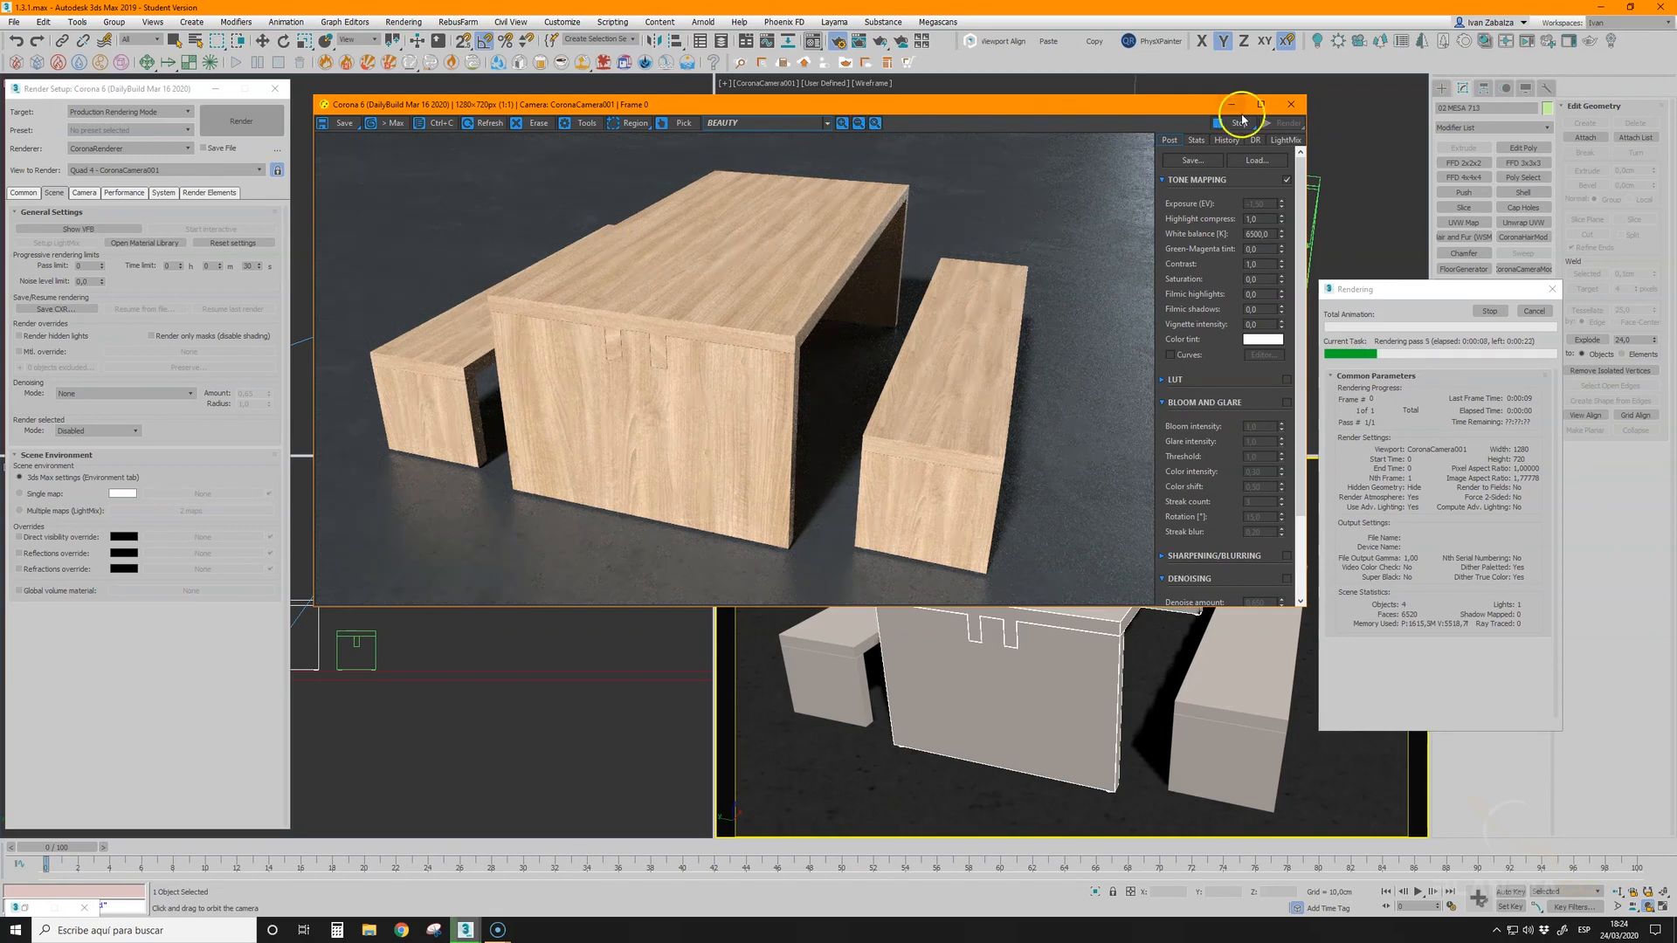
# - Examine the frame buffer statistics, especially the estimated remaining time, while the time-limited render finishes
pyautogui.click(1203, 139)
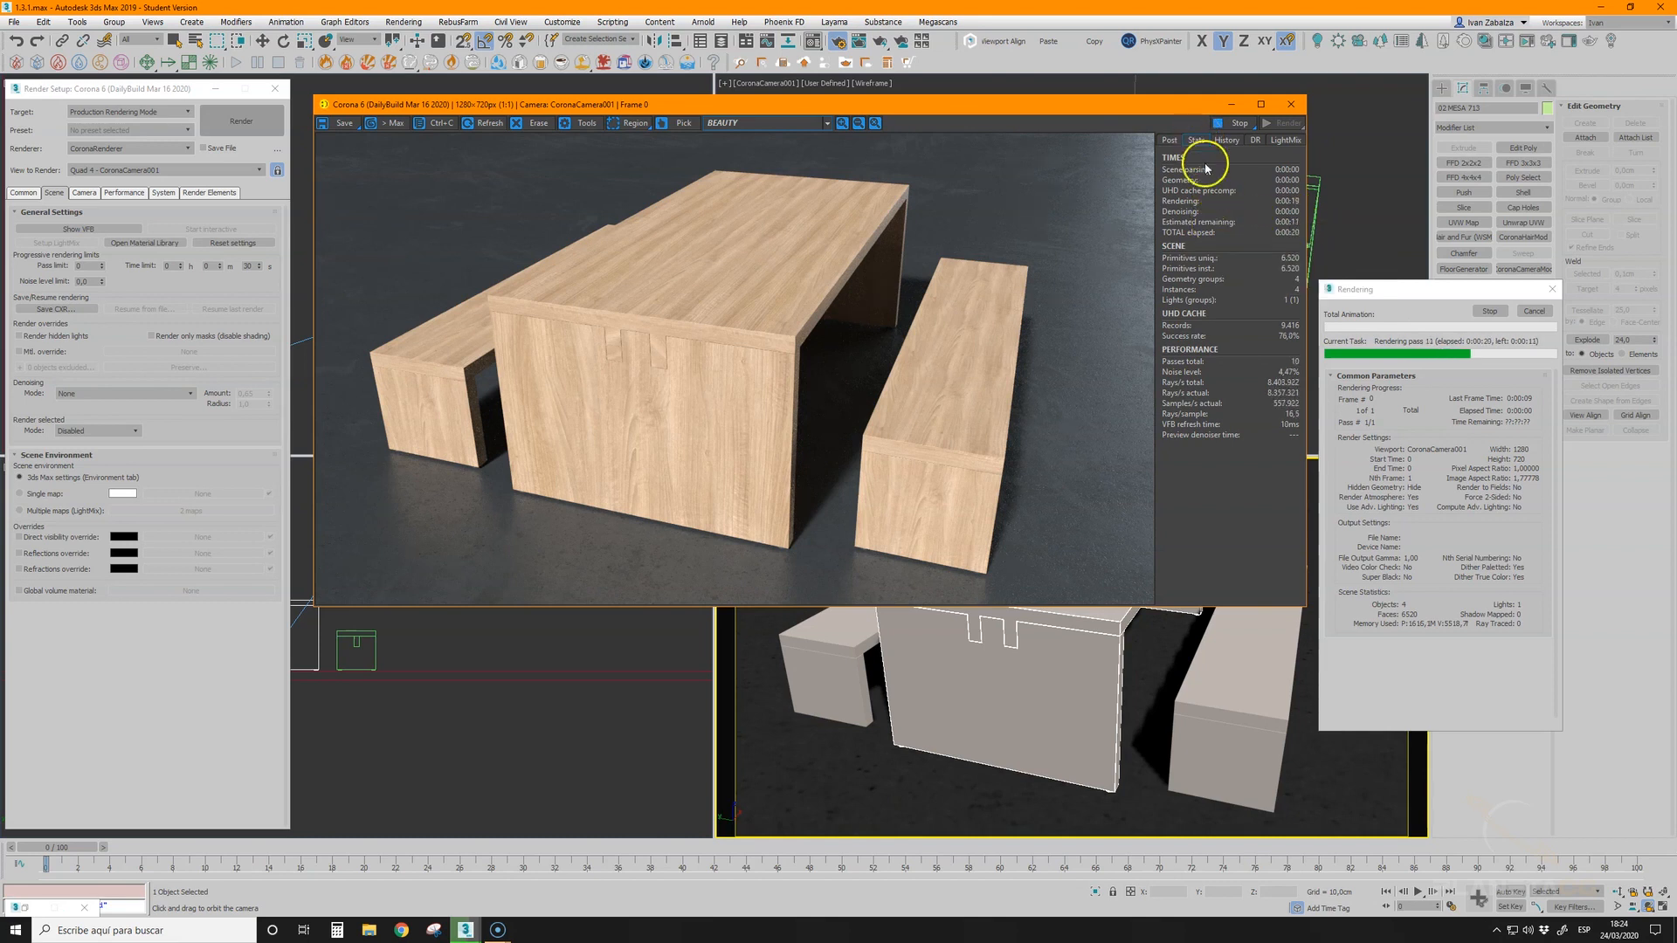
pyautogui.click(1295, 223)
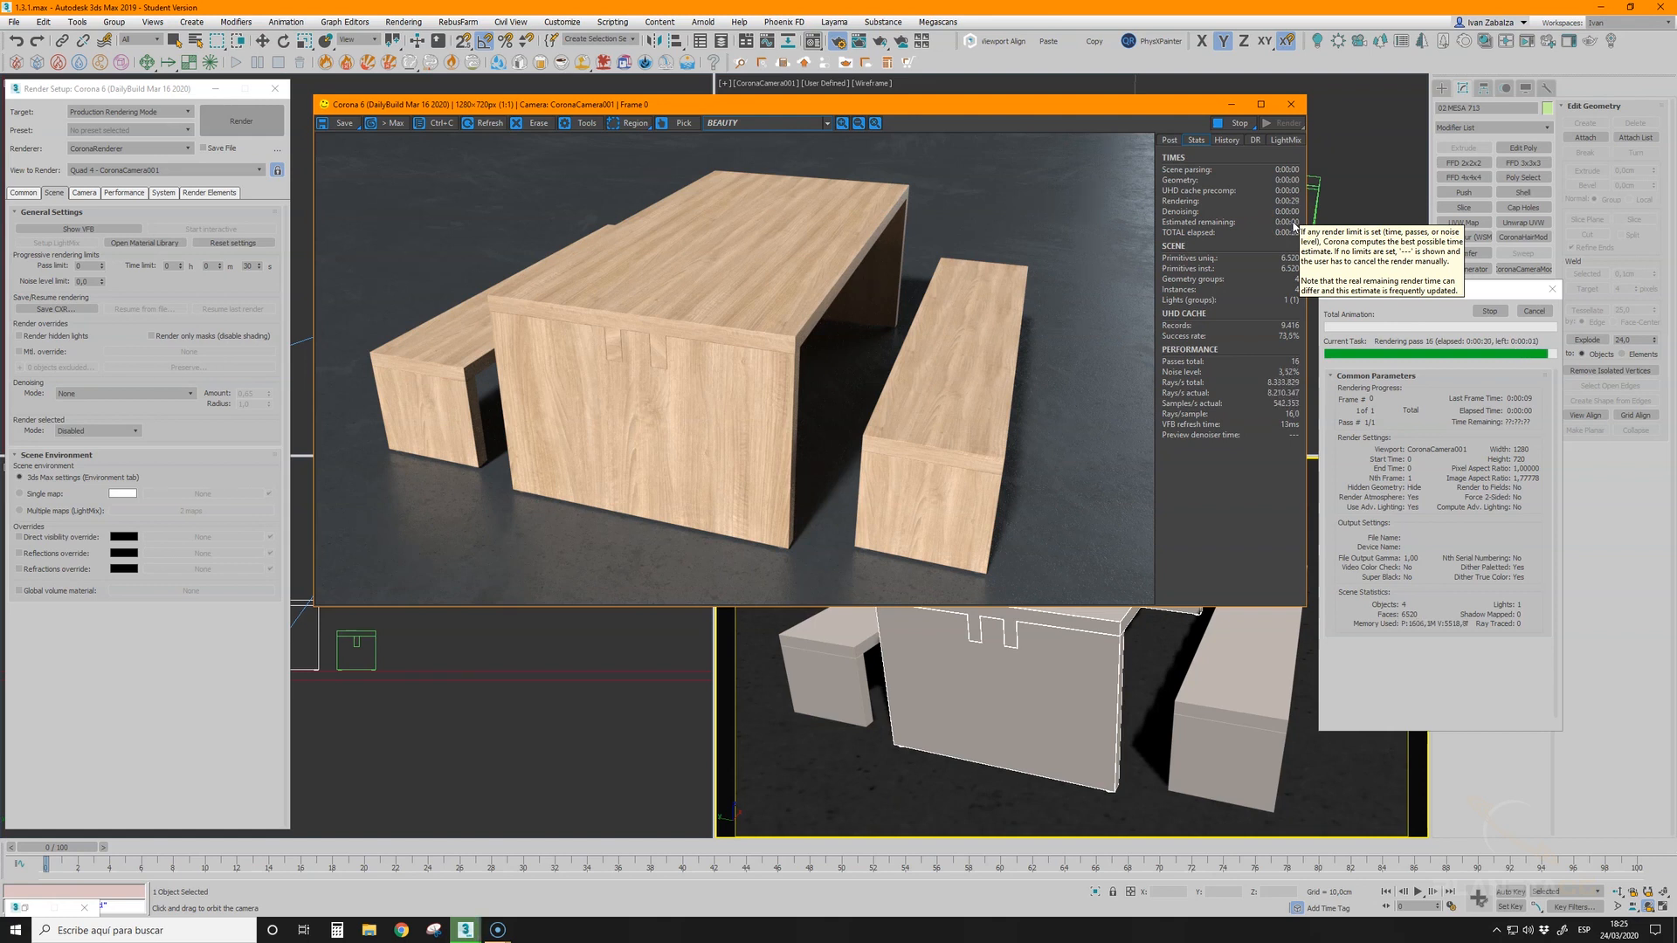
pyautogui.click(1291, 227)
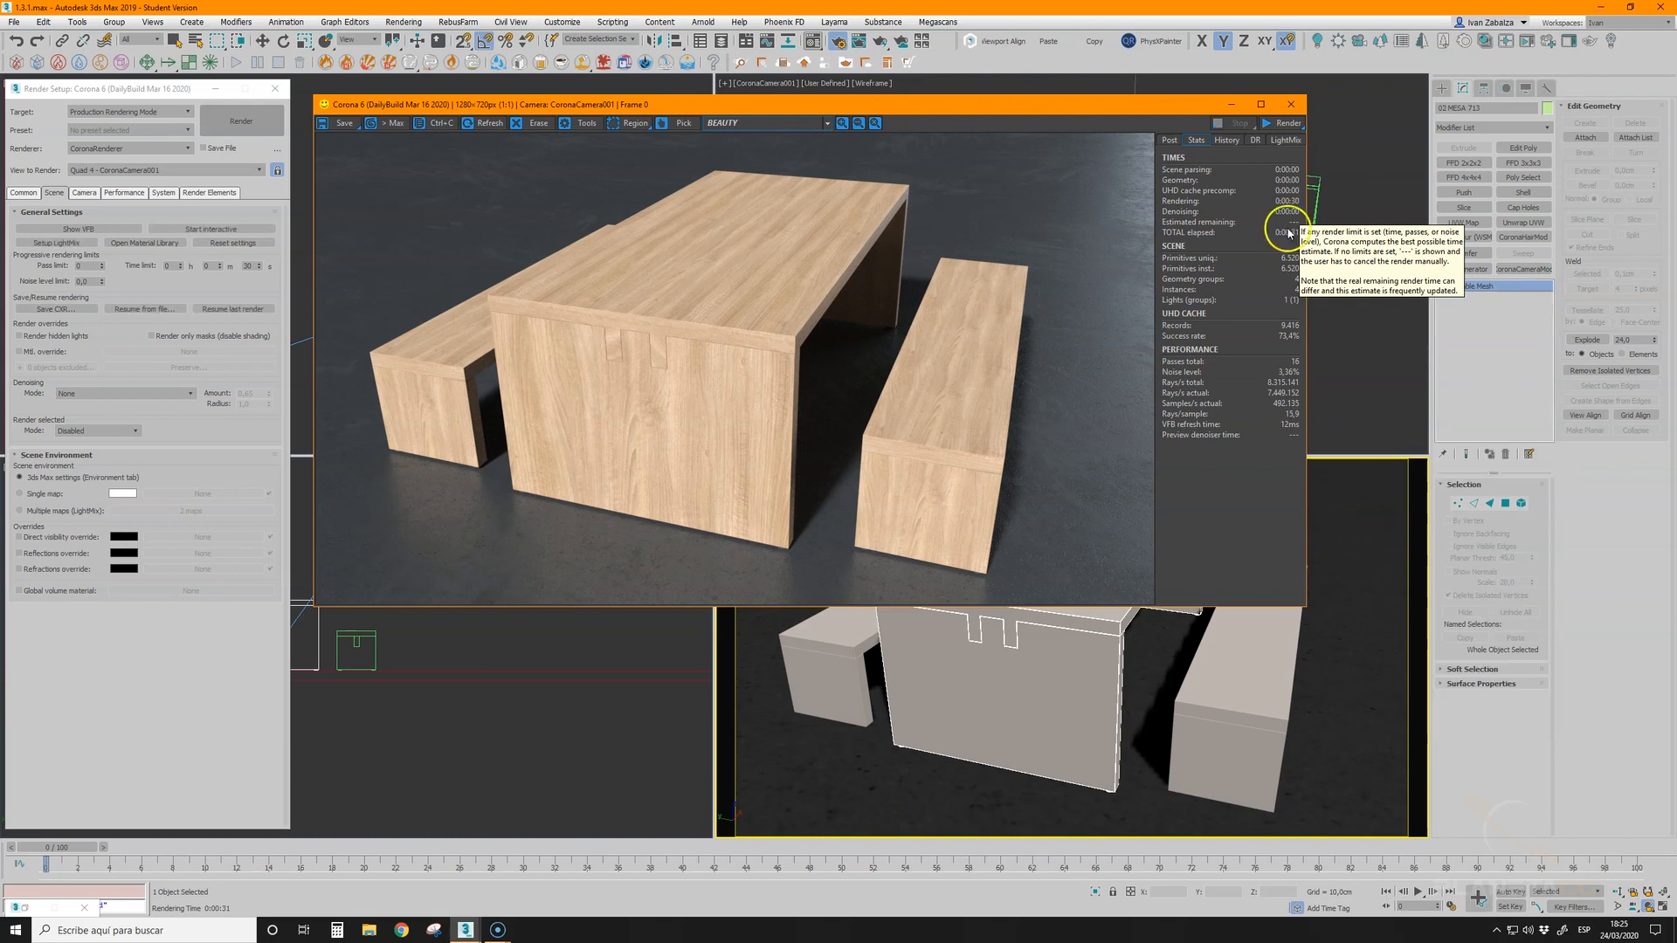
pyautogui.click(1121, 382)
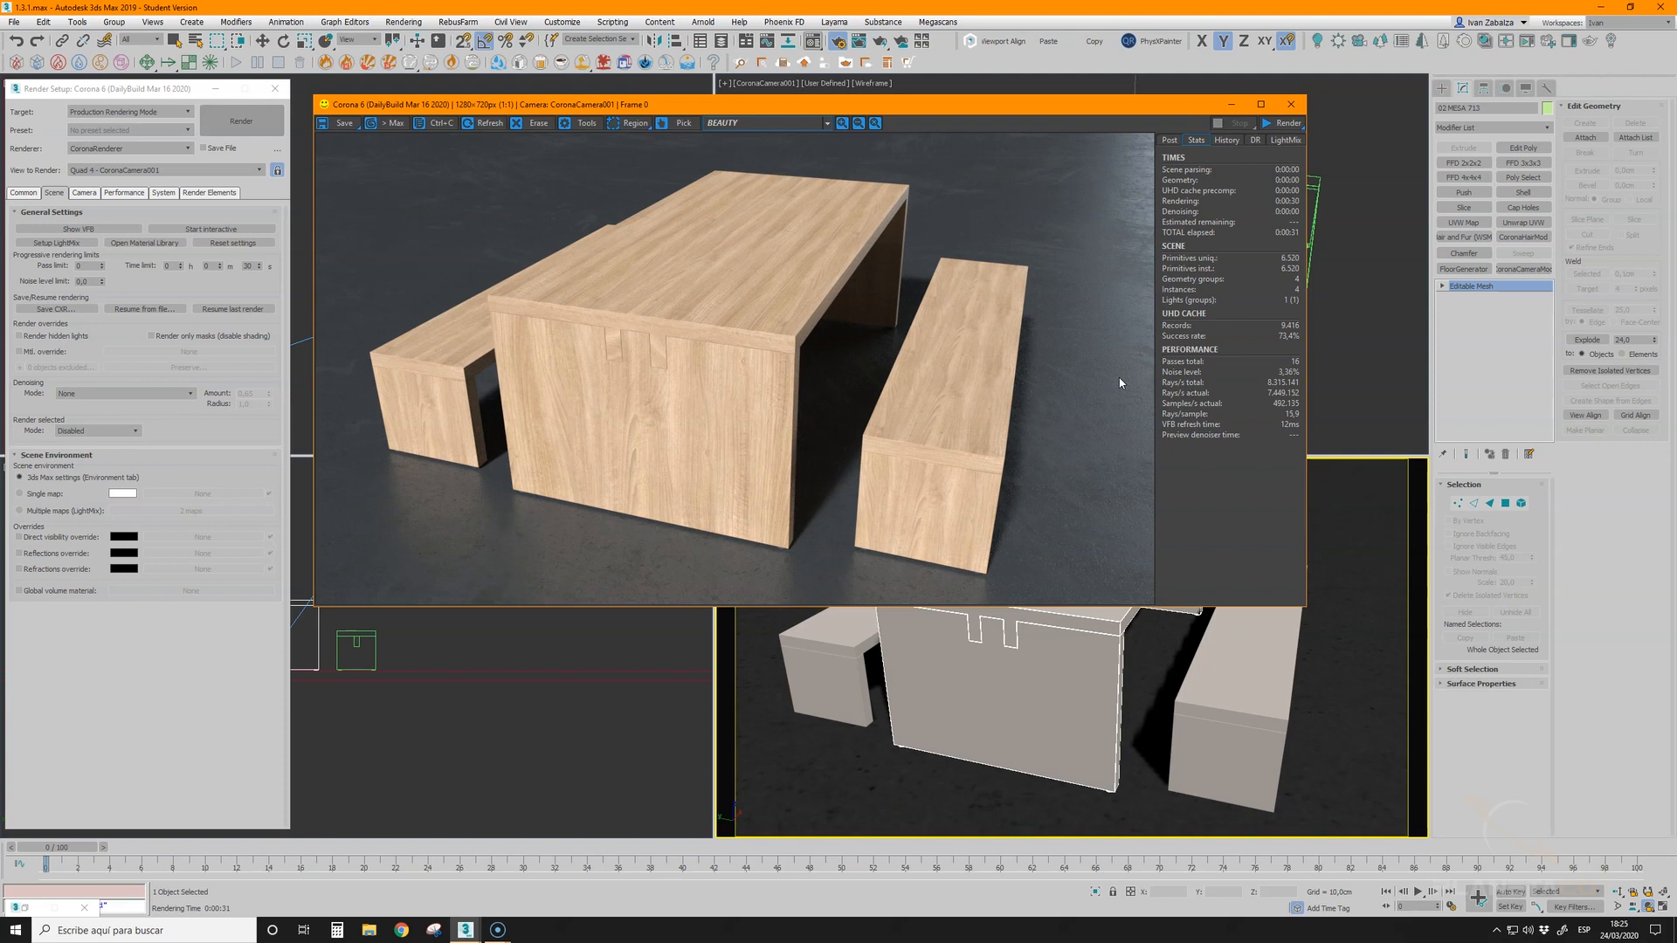
# - Clear the time limit to 0, set the noise level limit to 10 and render the camera view, checking the noise level statistic
pyautogui.doubleClick(247, 266)
pyautogui.write('0')
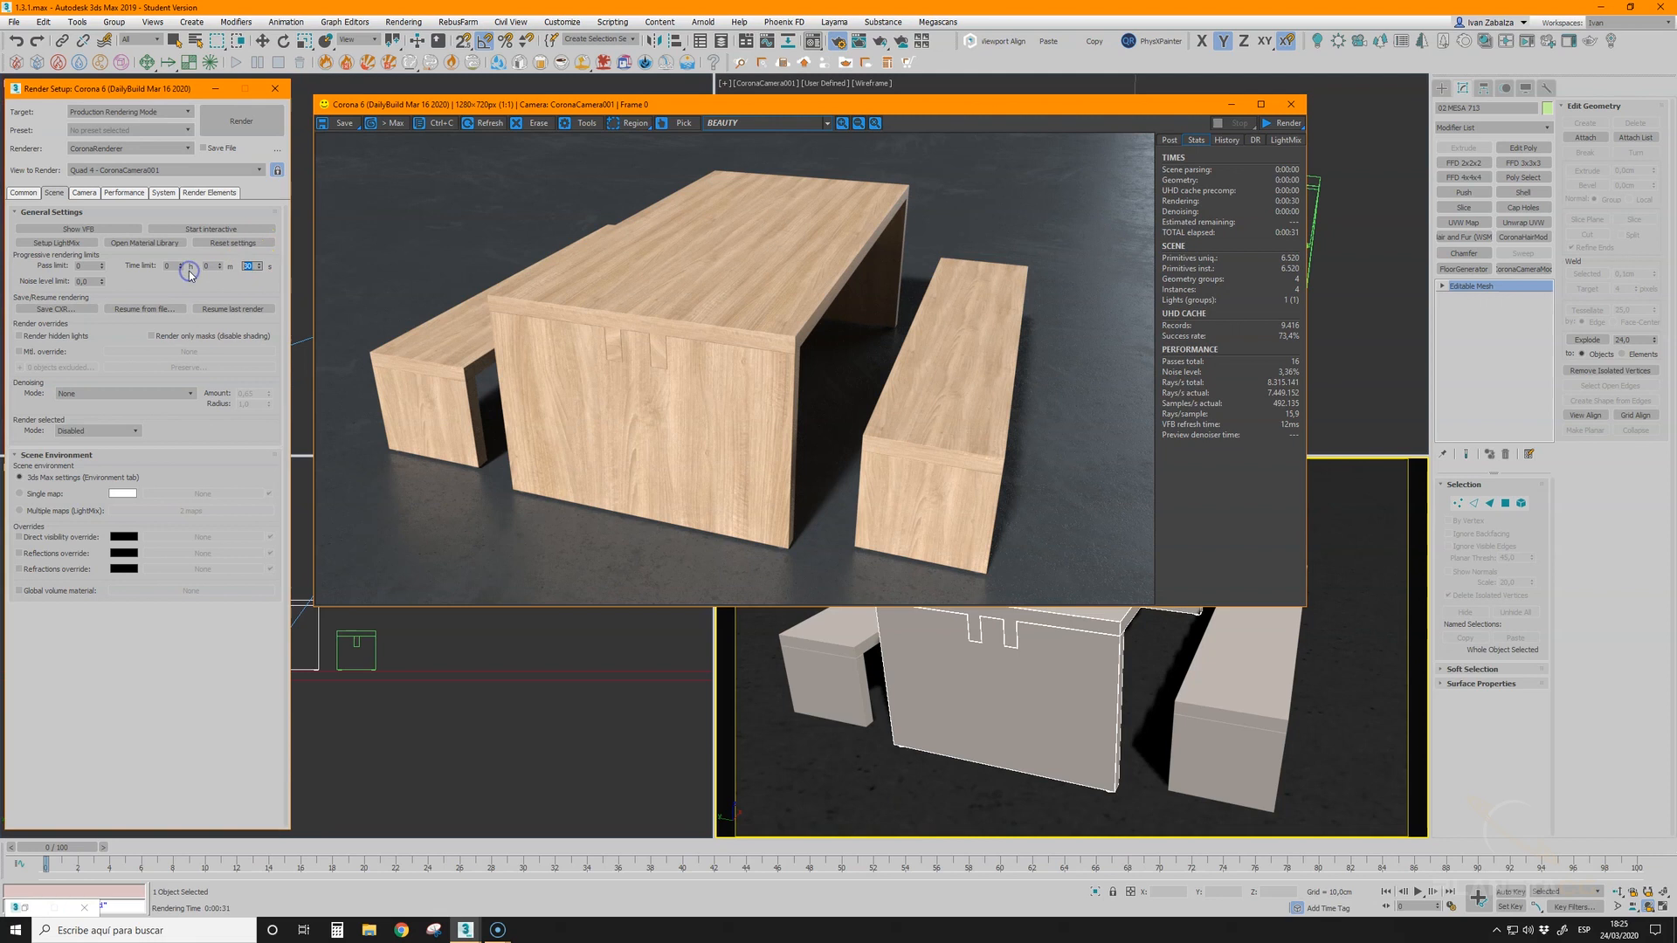
pyautogui.doubleClick(168, 266)
pyautogui.doubleClick(169, 266)
pyautogui.doubleClick(89, 282)
pyautogui.click(220, 129)
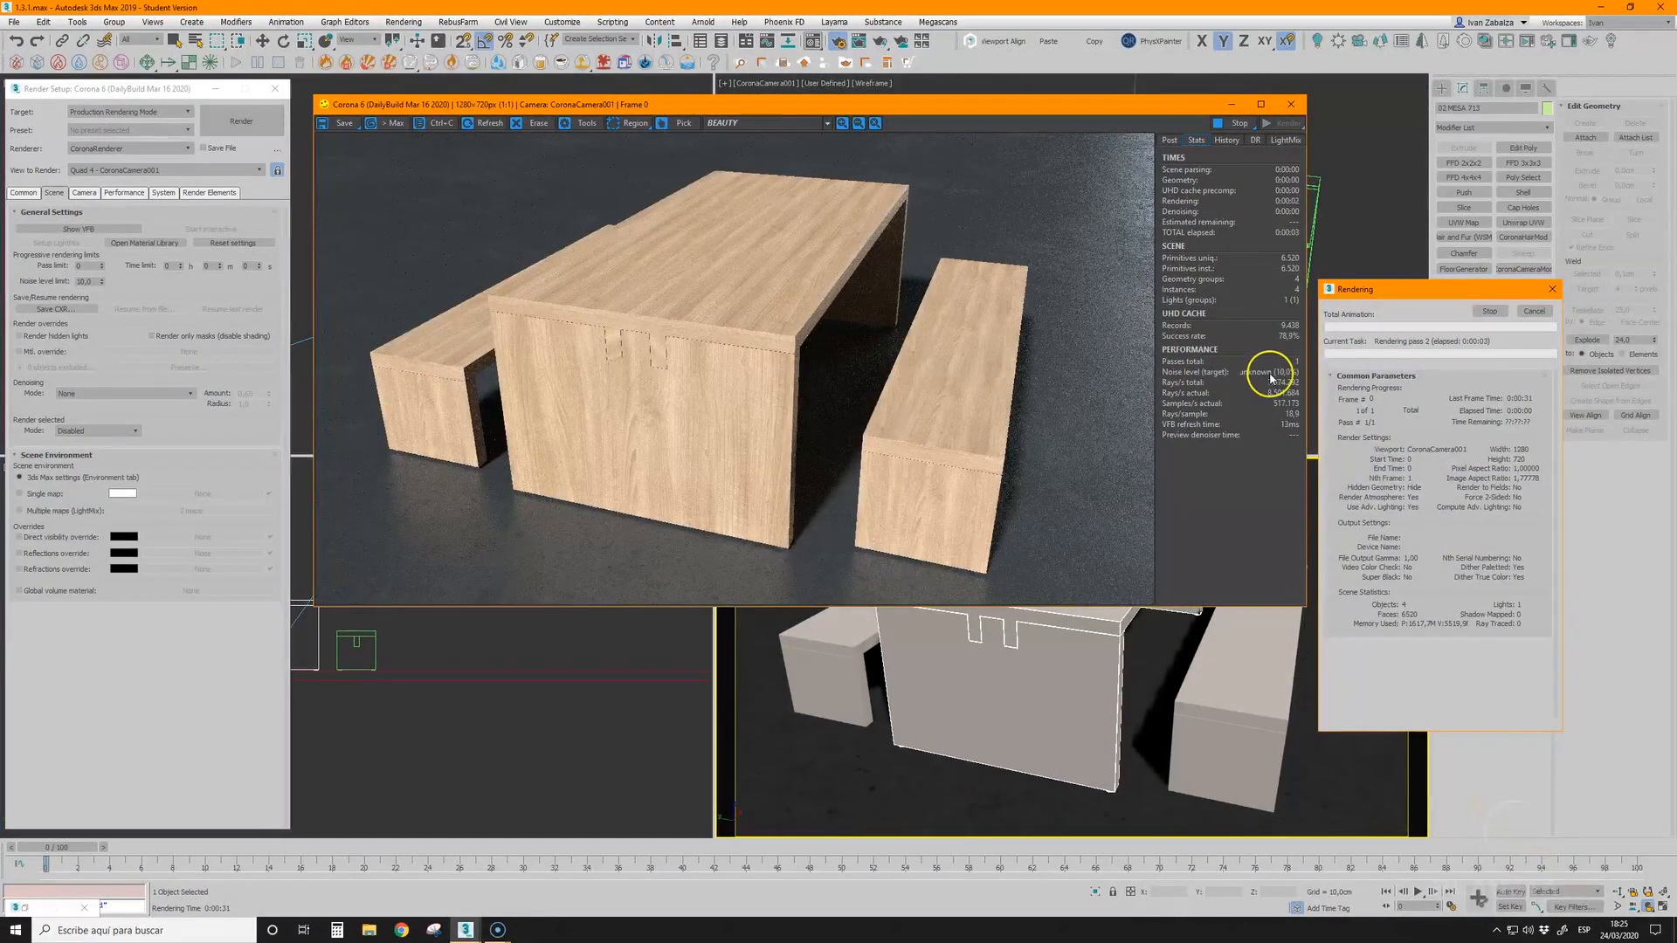
pyautogui.moveTo(1271, 377)
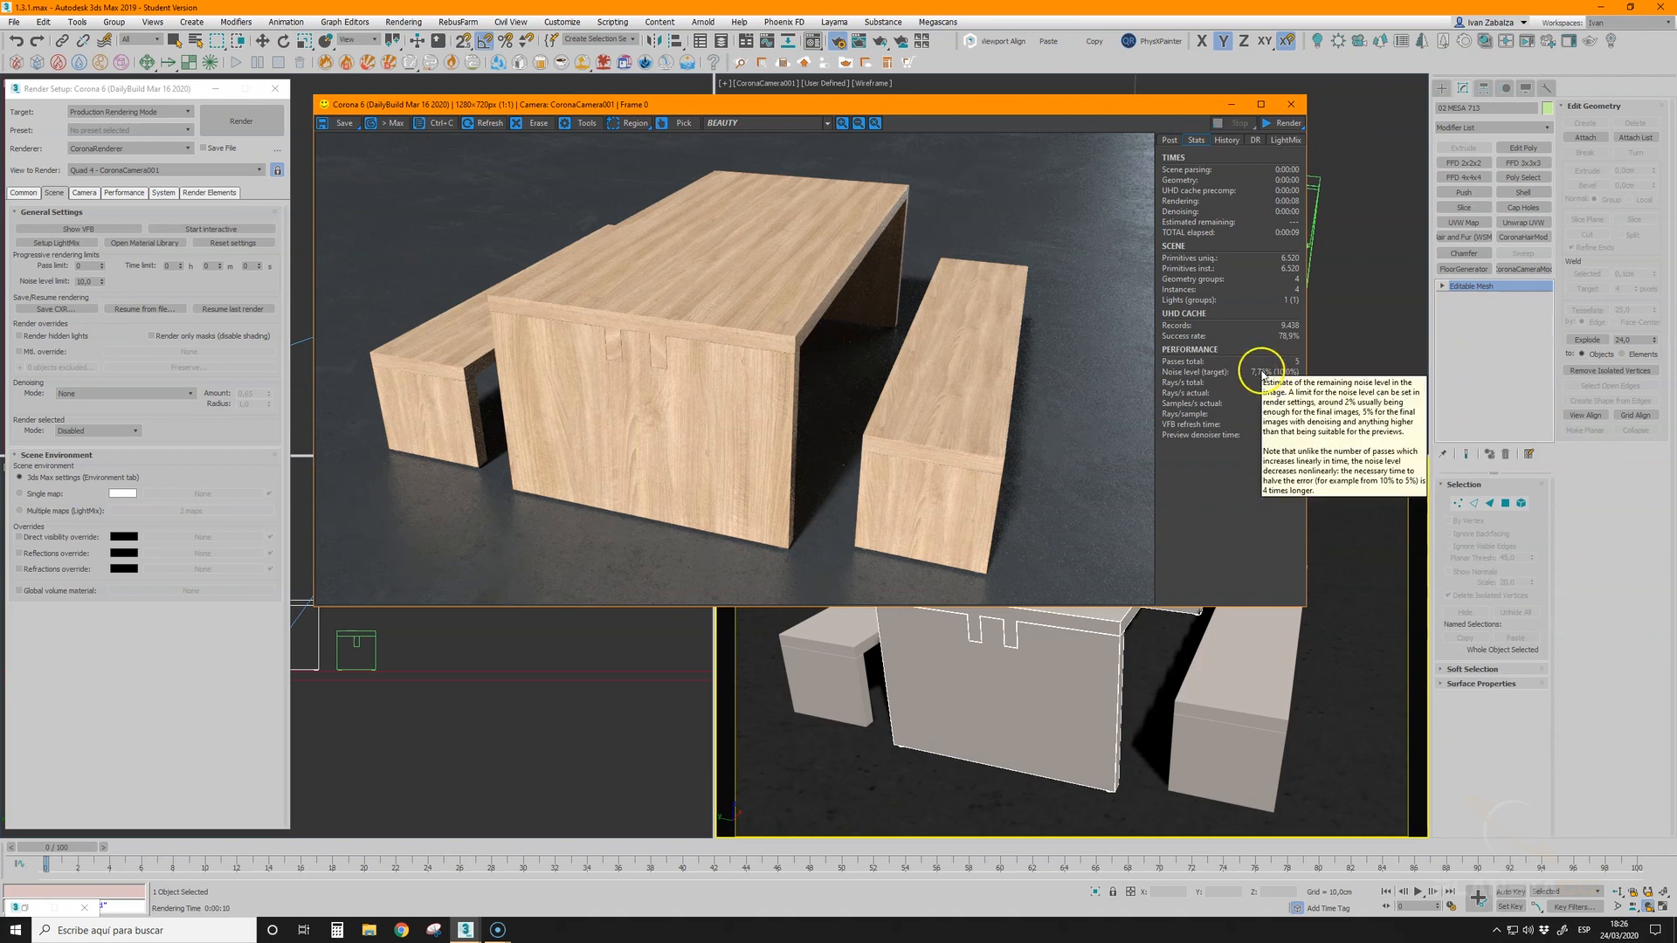
# - Set the noise level limit to 5 and render, checking the noise level and estimated remaining time
pyautogui.moveTo(91, 284); pyautogui.dragTo(38, 287)
pyautogui.write('5')
pyautogui.click(223, 129)
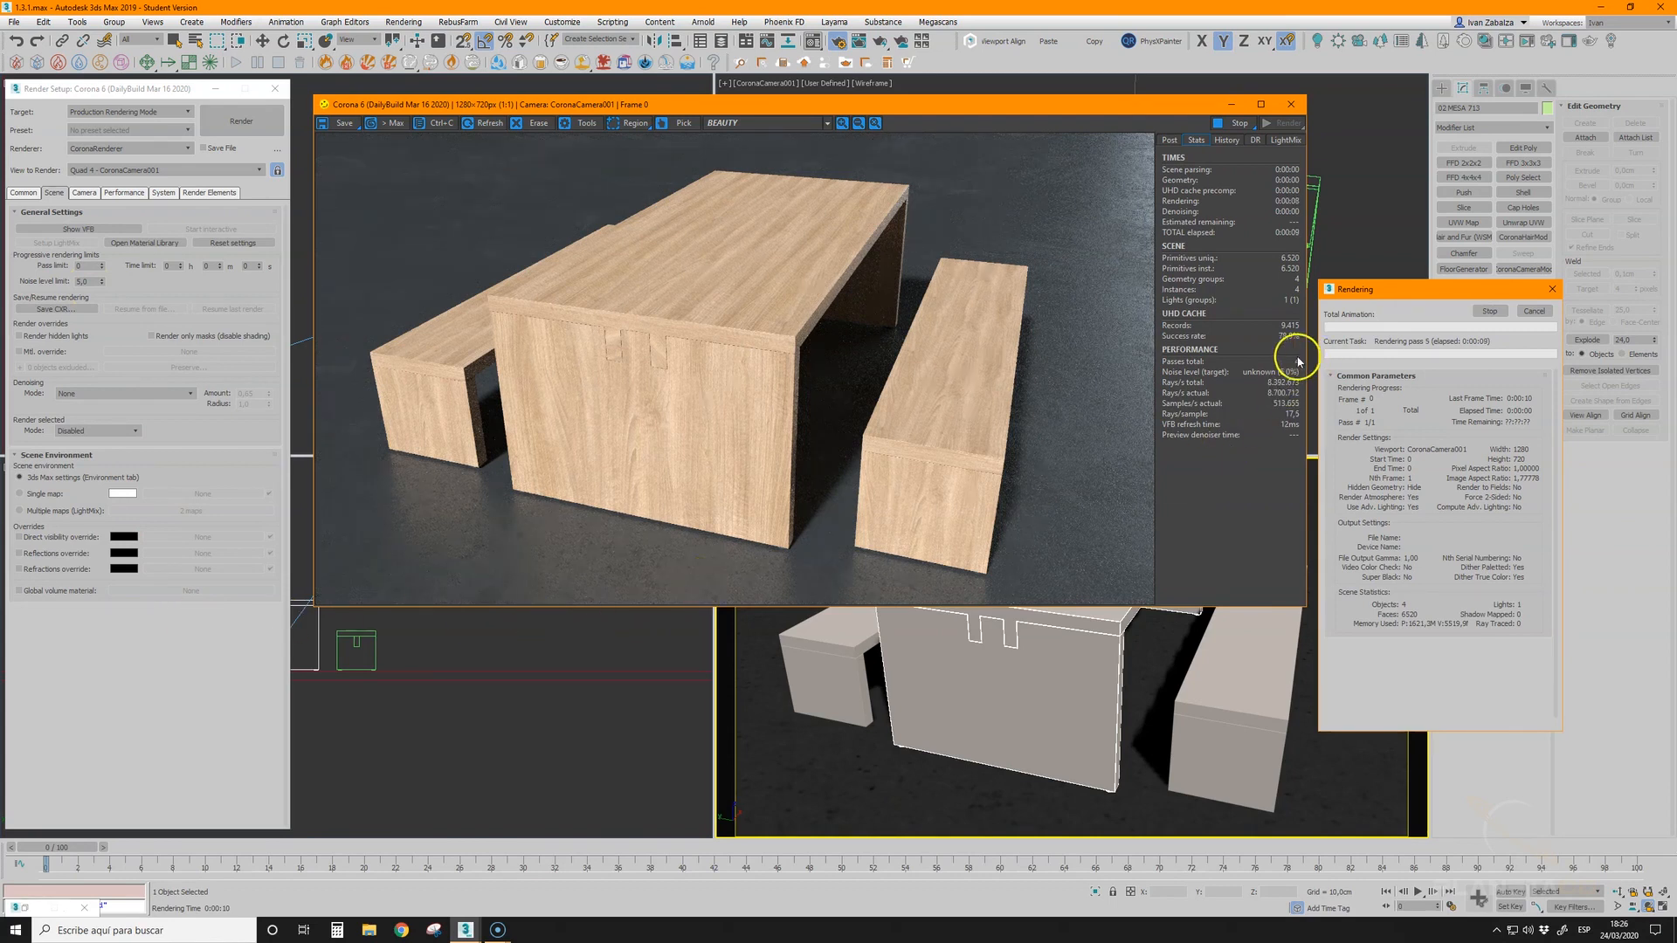
pyautogui.moveTo(1287, 377)
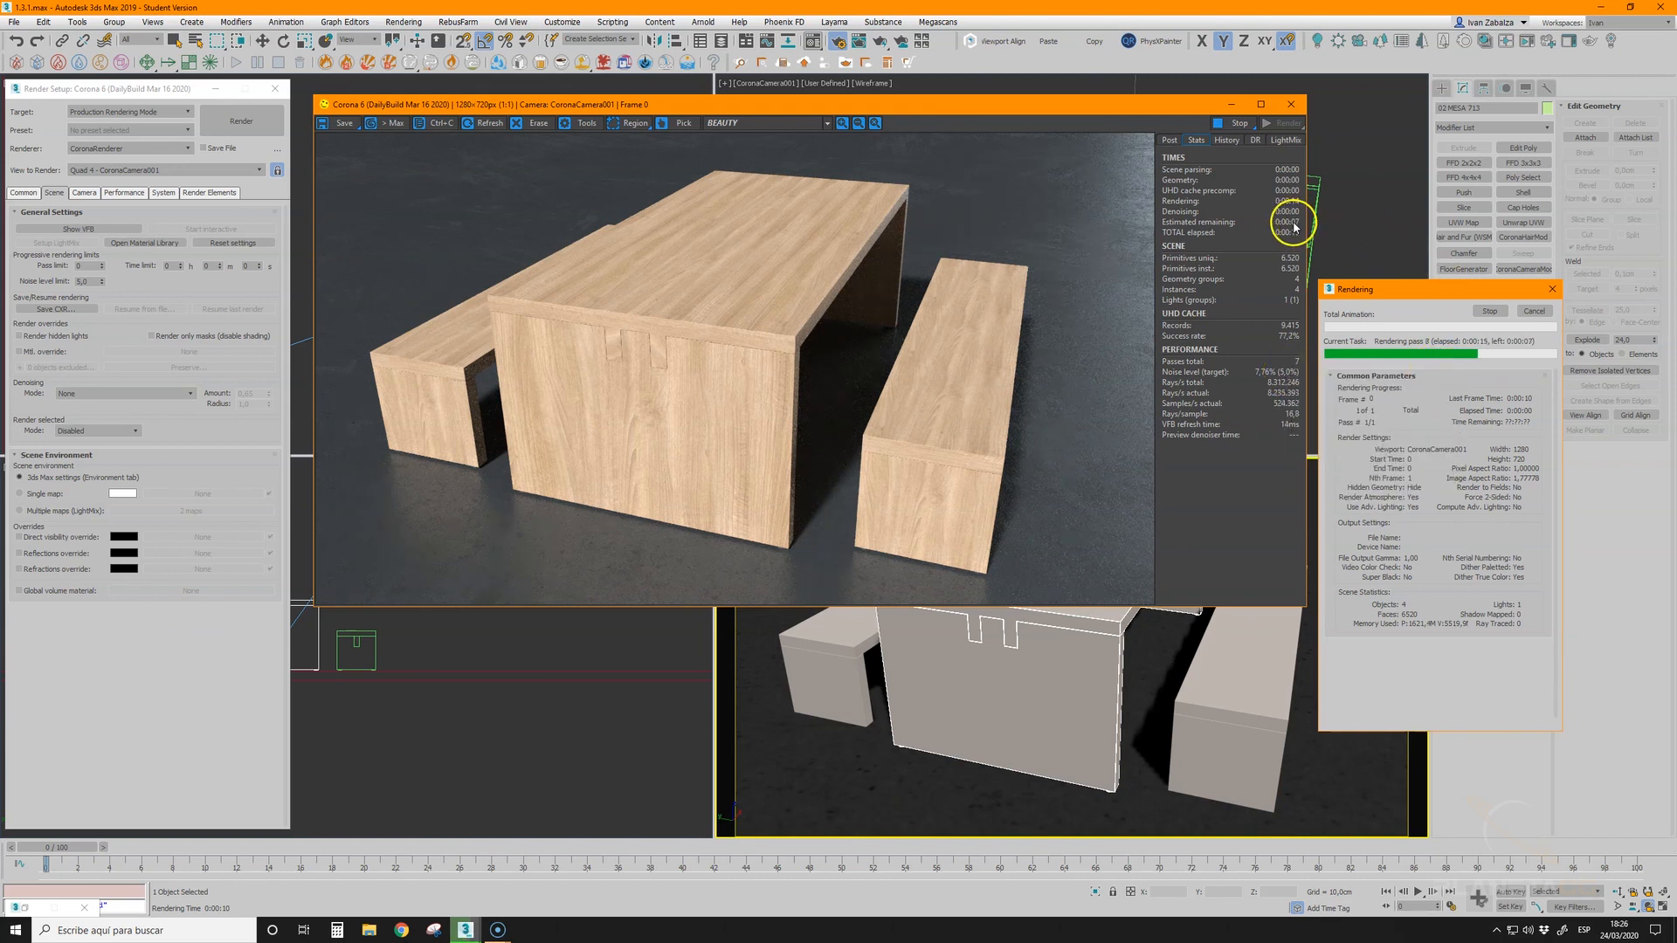
pyautogui.moveTo(1296, 225)
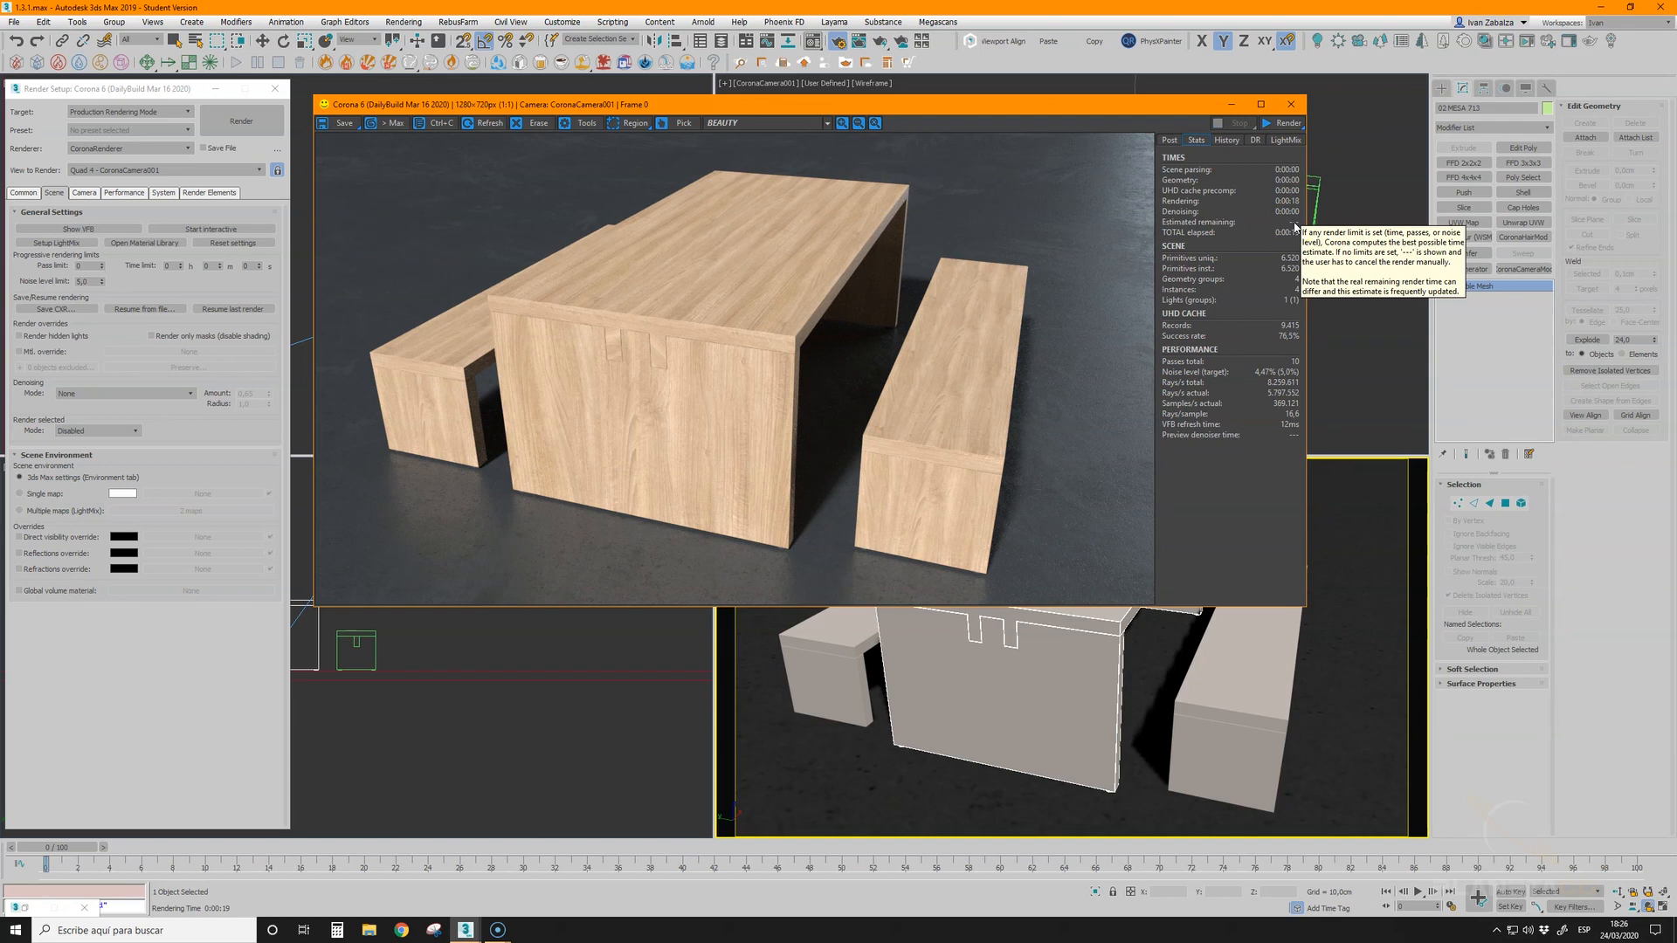
# - Set the noise level limit to 2, start a render while watching its statistics, and cancel it partway
pyautogui.click(46, 280)
pyautogui.doubleClick(87, 281)
pyautogui.write('2')
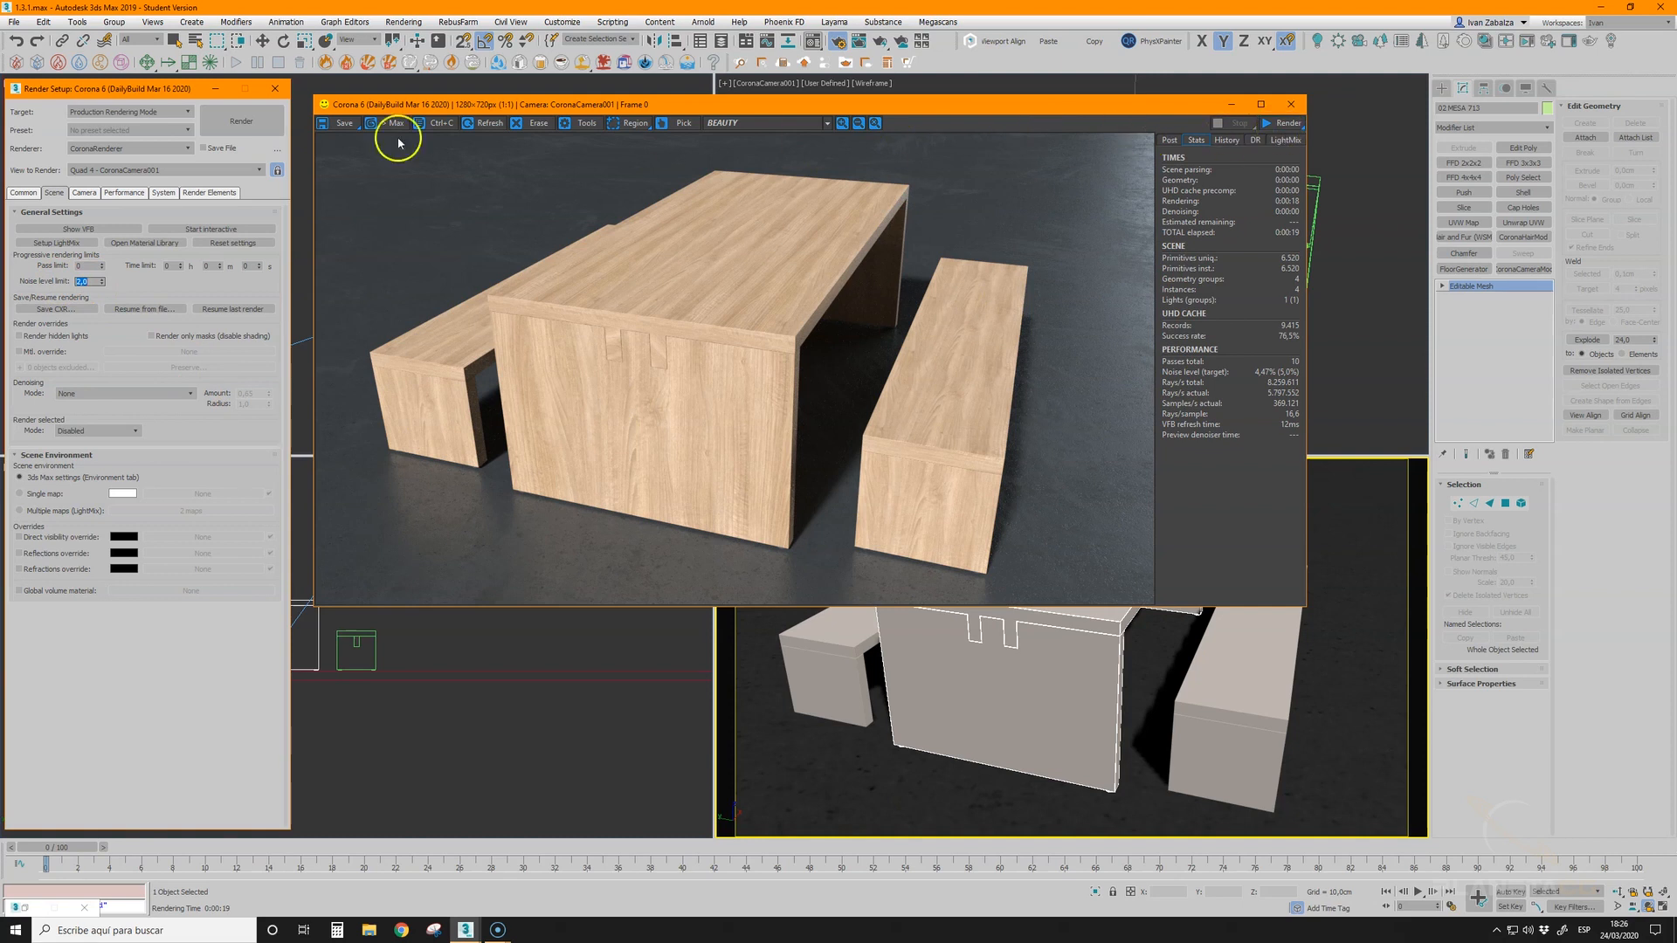
pyautogui.click(1266, 140)
pyautogui.click(1284, 123)
pyautogui.click(1194, 140)
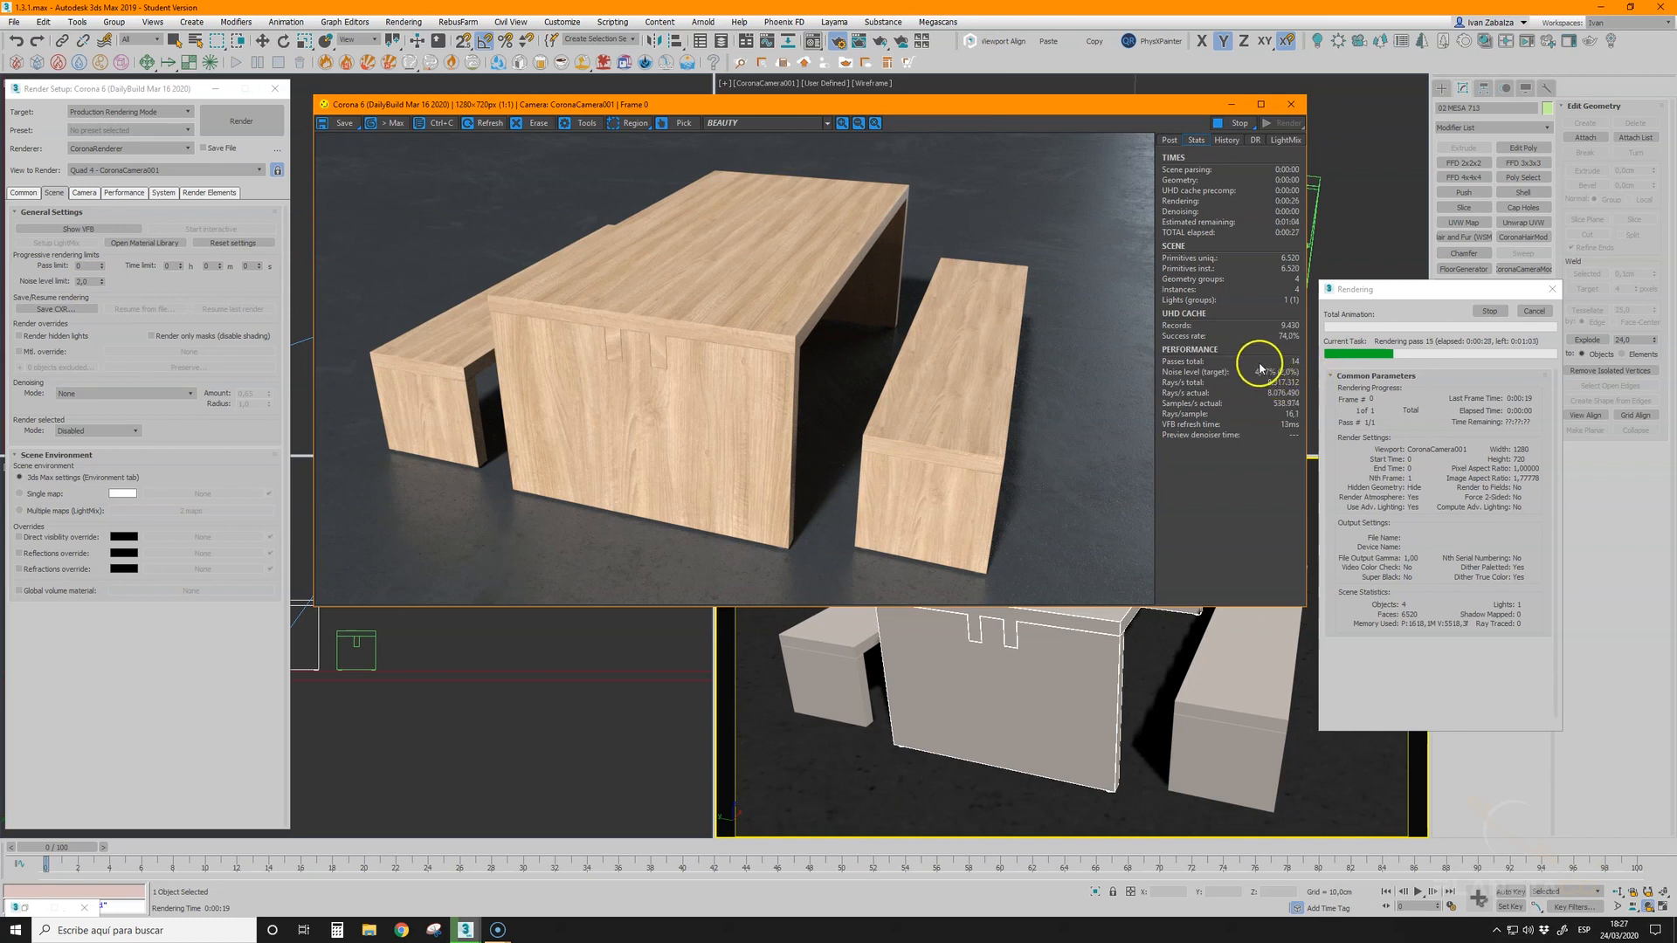
pyautogui.click(1537, 311)
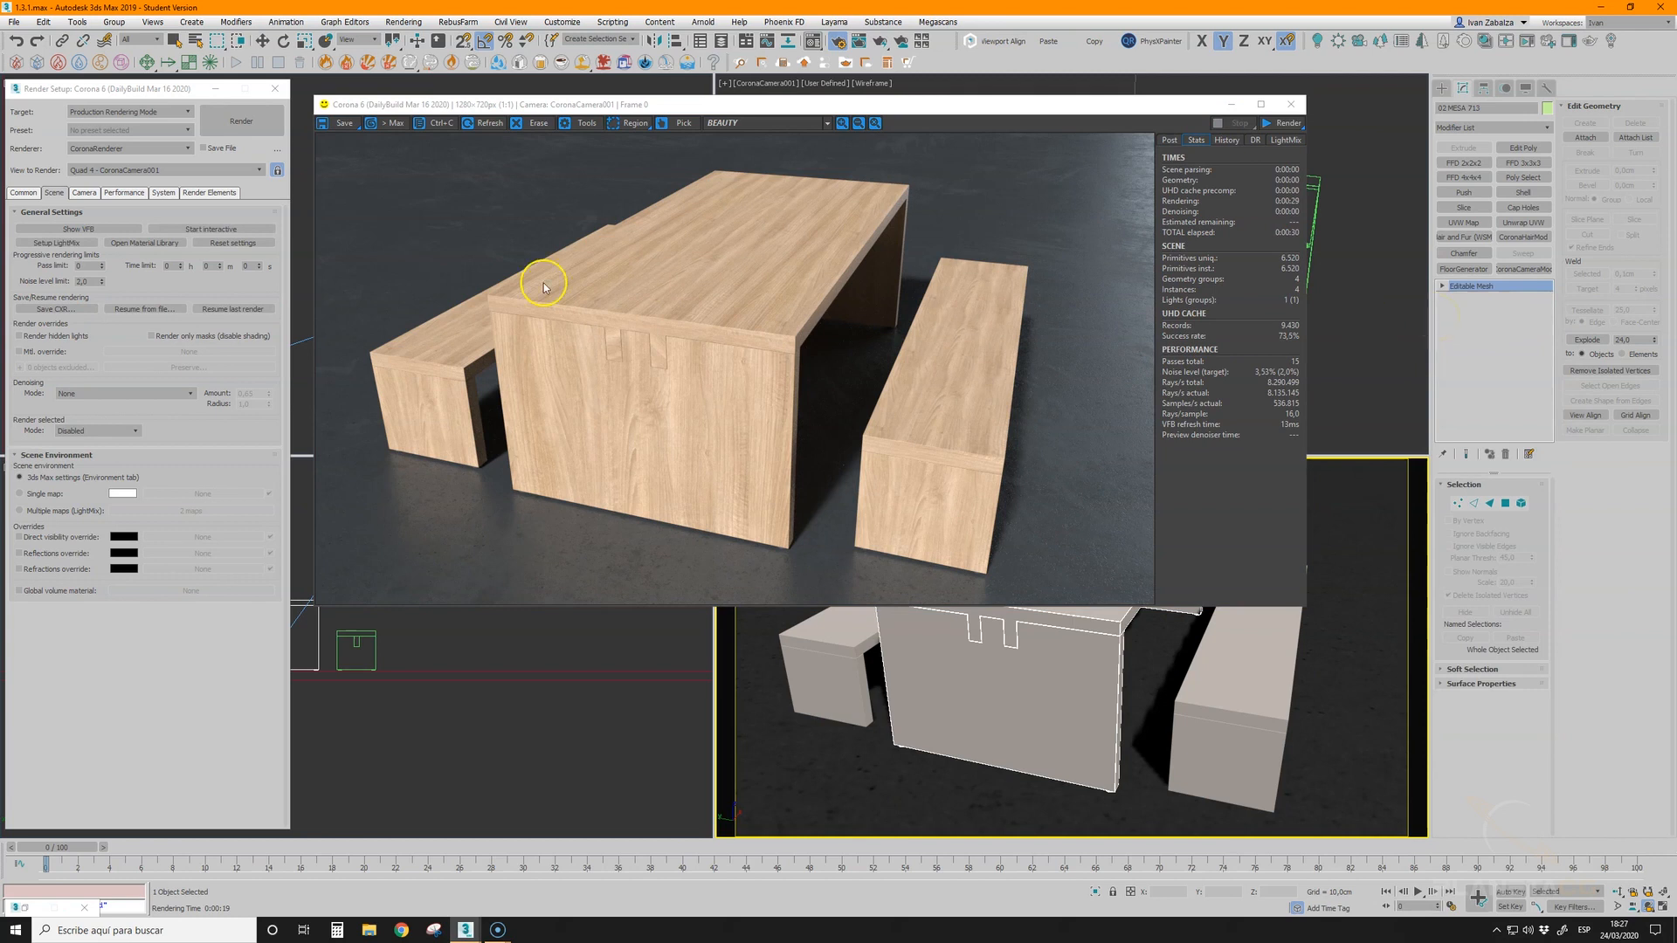
# - Add a 30-second time limit alongside the noise level limit and render, comparing the noise level with its target
pyautogui.doubleClick(247, 266)
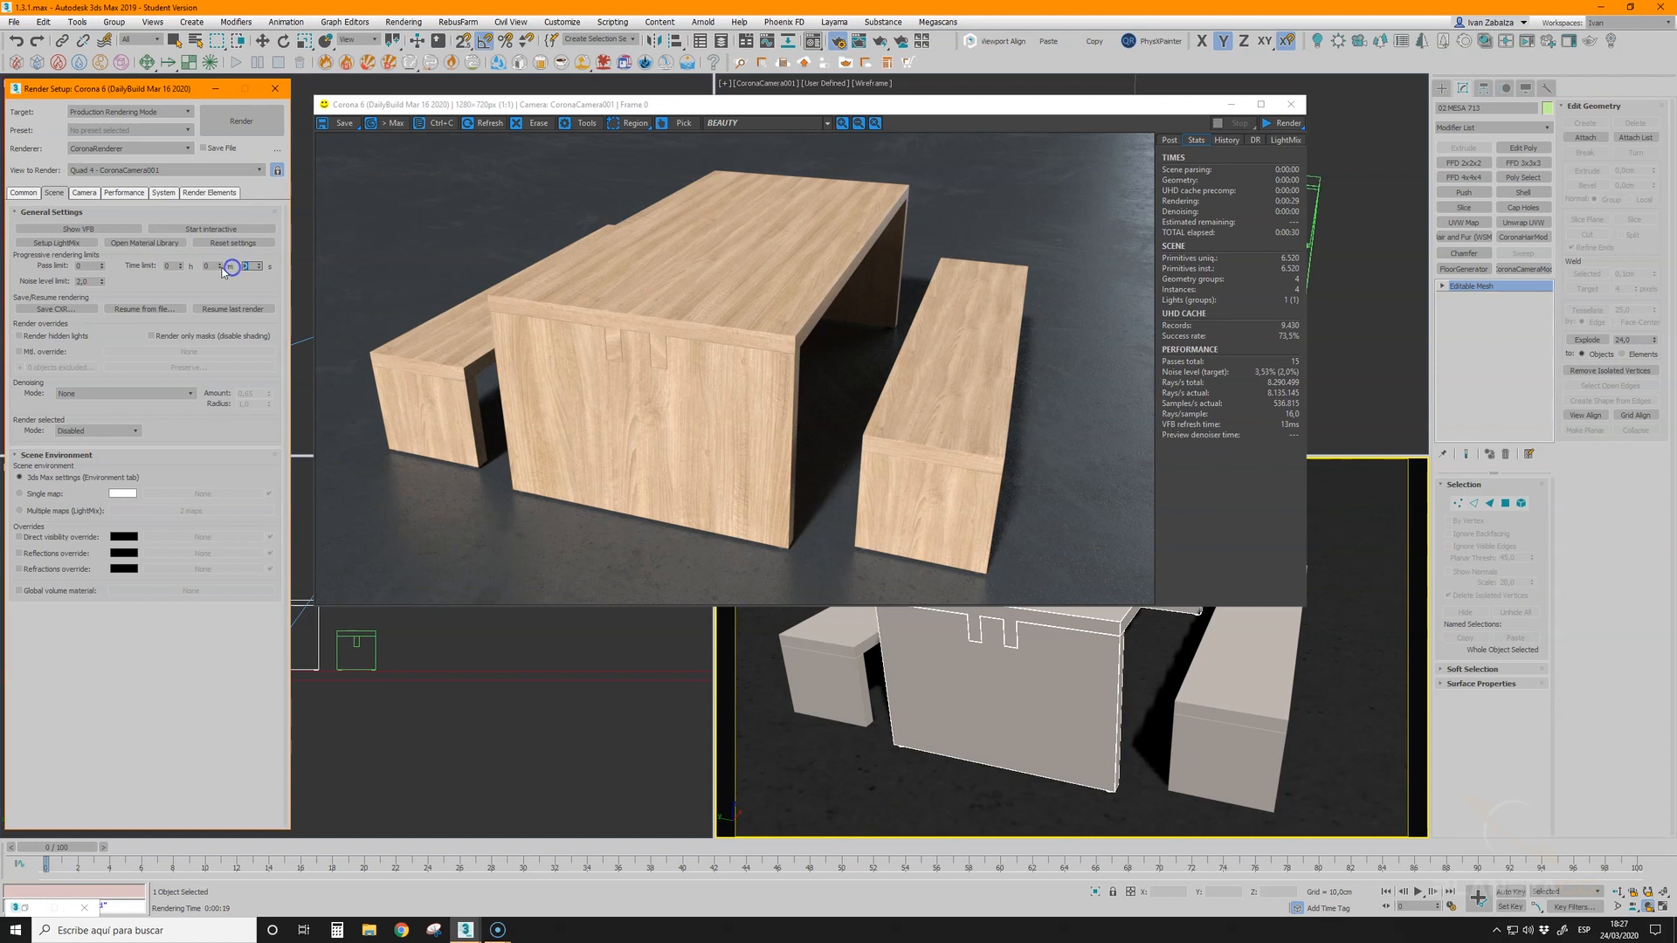
pyautogui.write('30')
pyautogui.click(1280, 125)
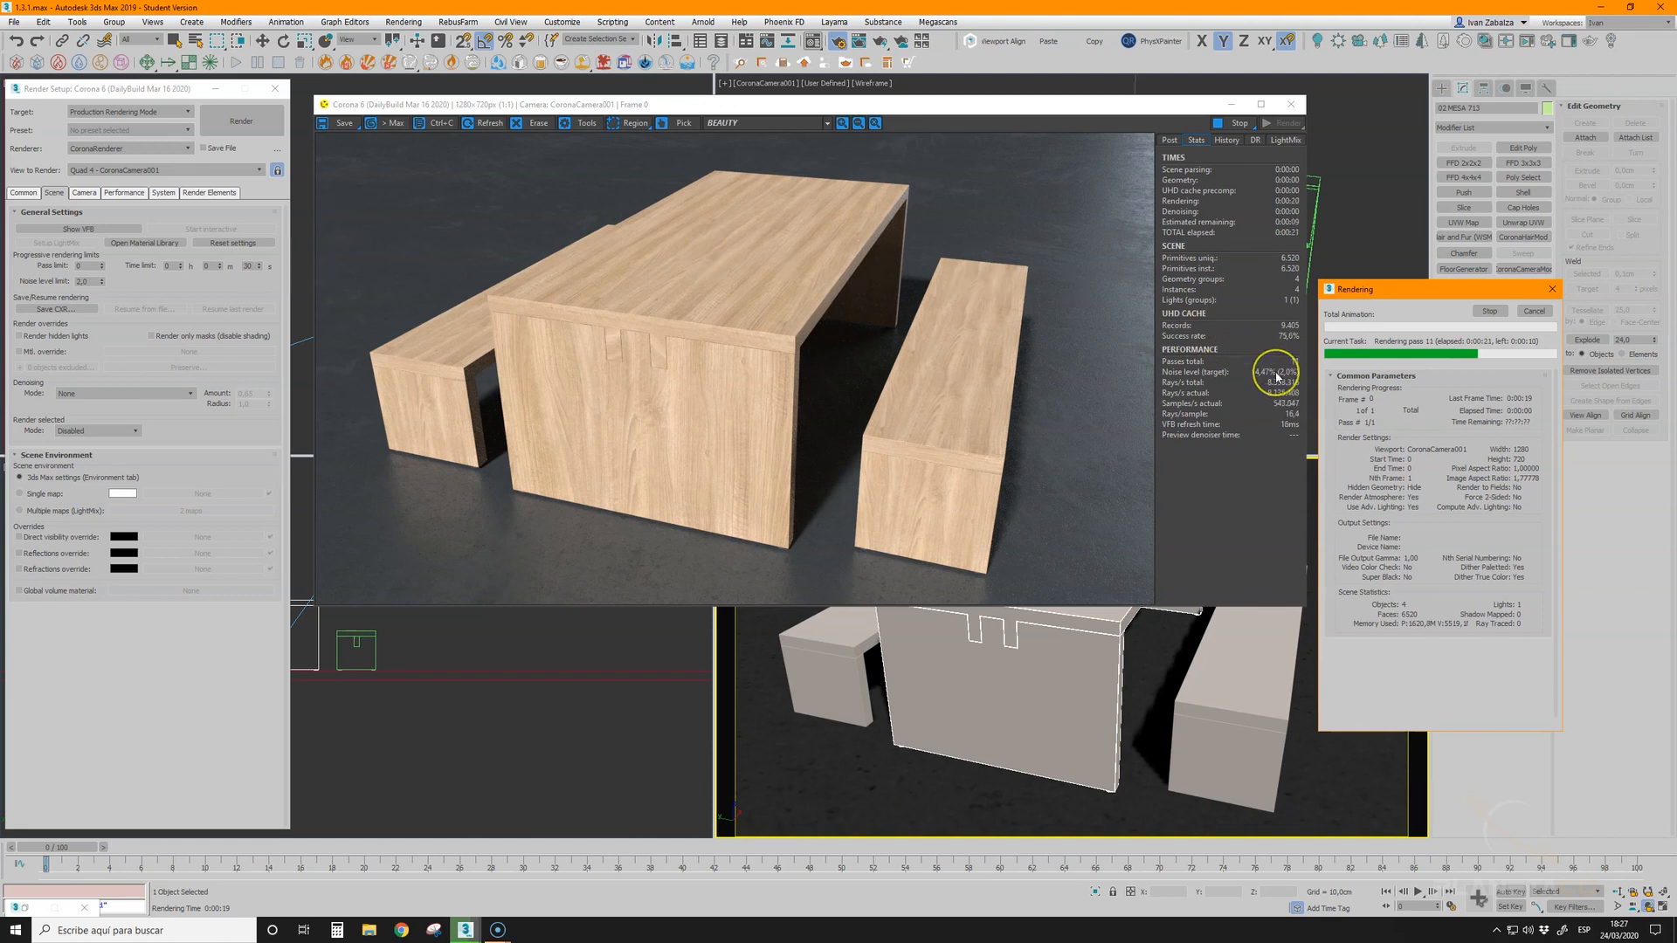
pyautogui.moveTo(1276, 375)
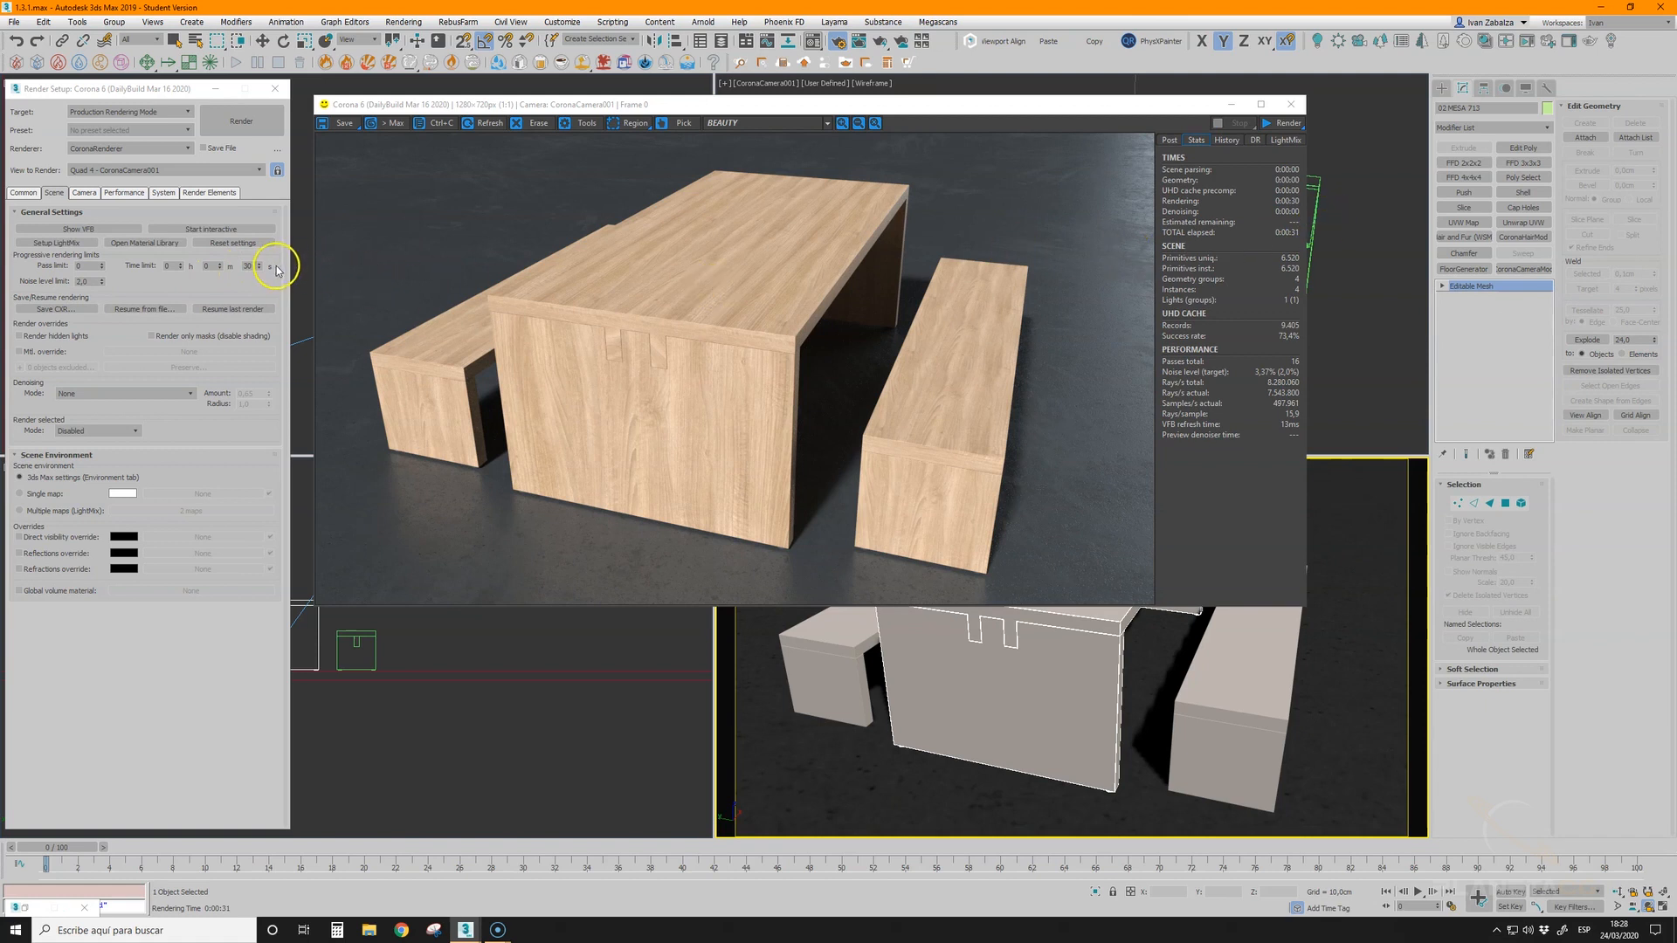
# - Reset the time limit seconds to 0, then close the frame buffer and reopen it with the last render
pyautogui.moveTo(253, 268); pyautogui.dragTo(220, 274)
pyautogui.write('0')
pyautogui.press('Return')
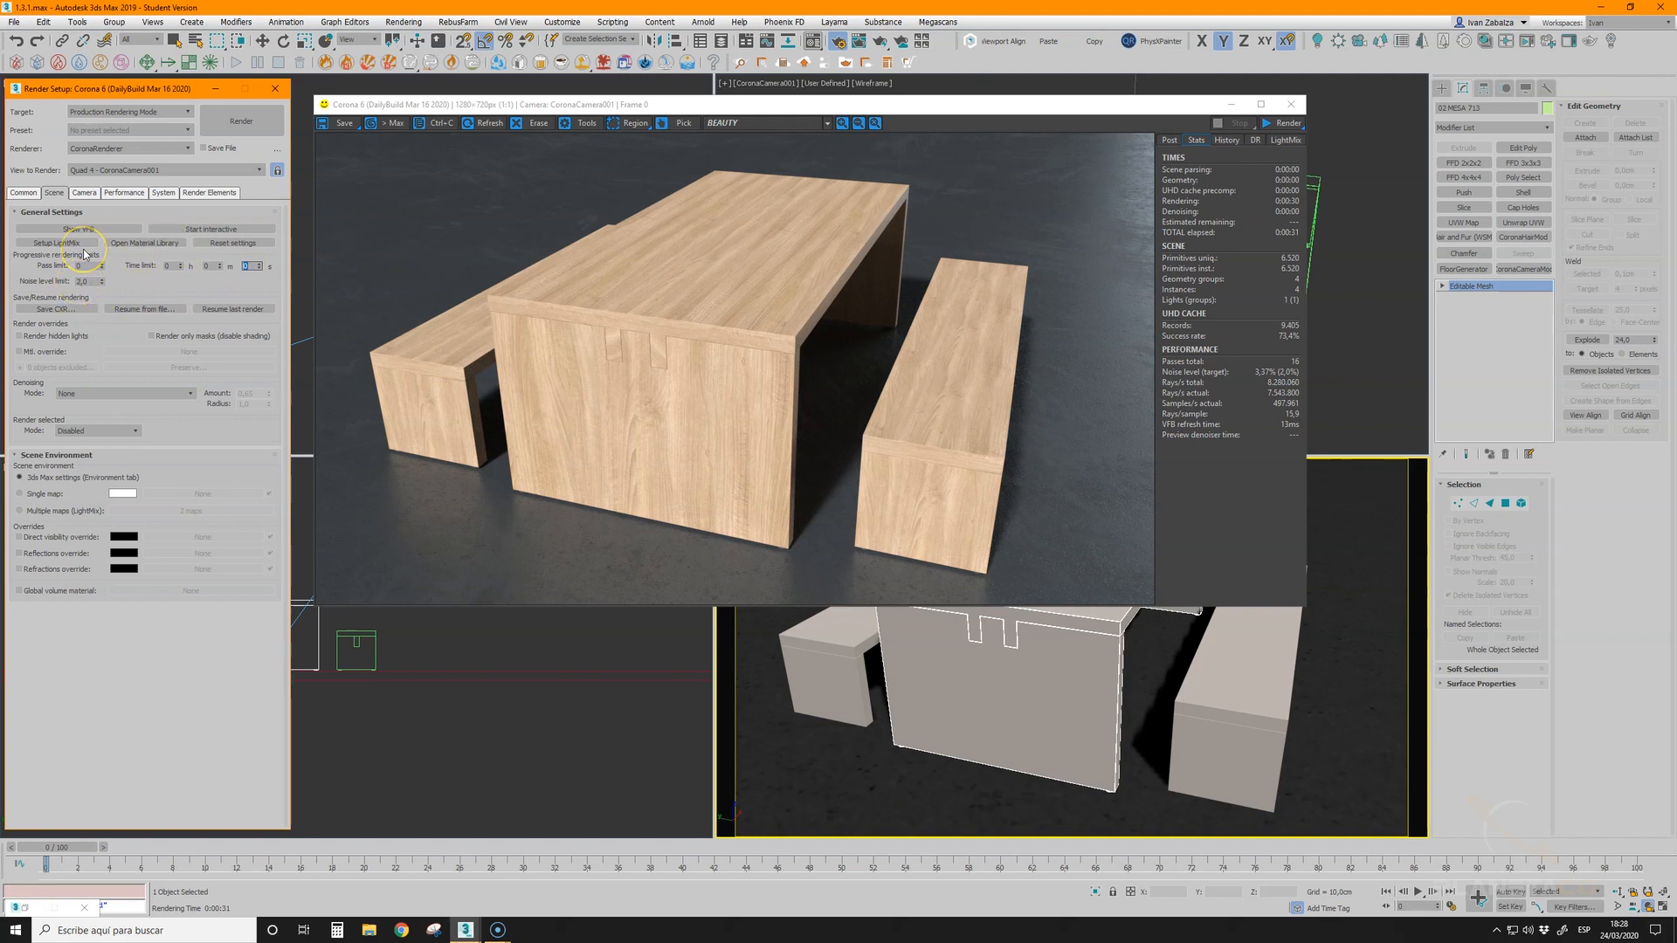
pyautogui.click(1291, 104)
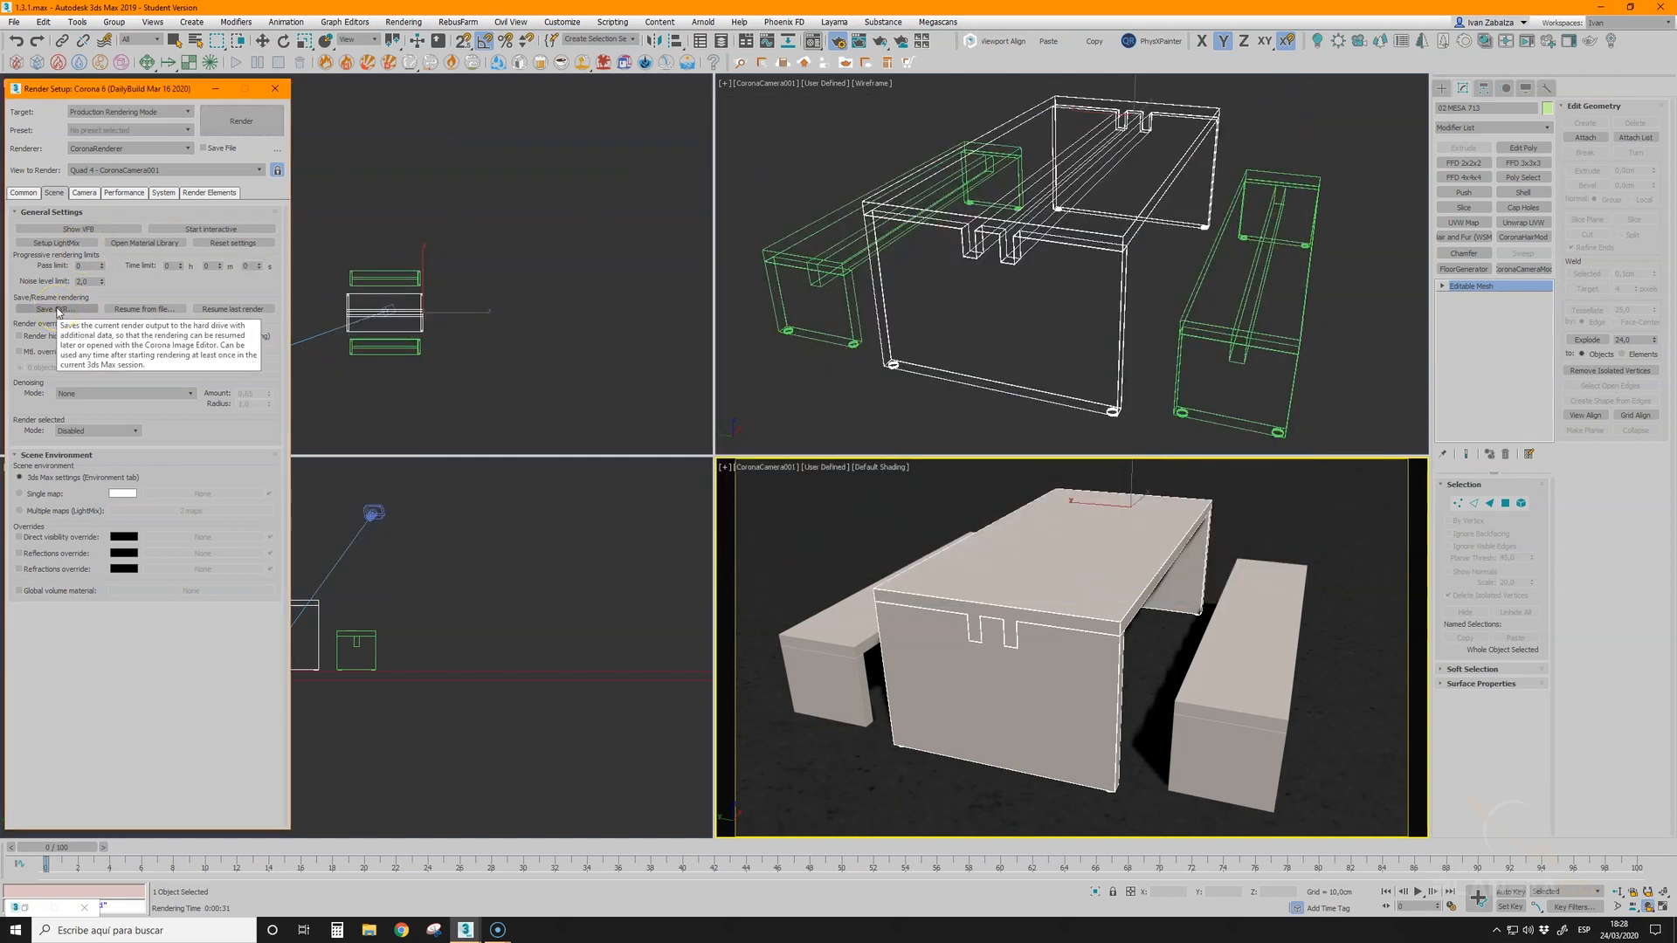
pyautogui.click(74, 230)
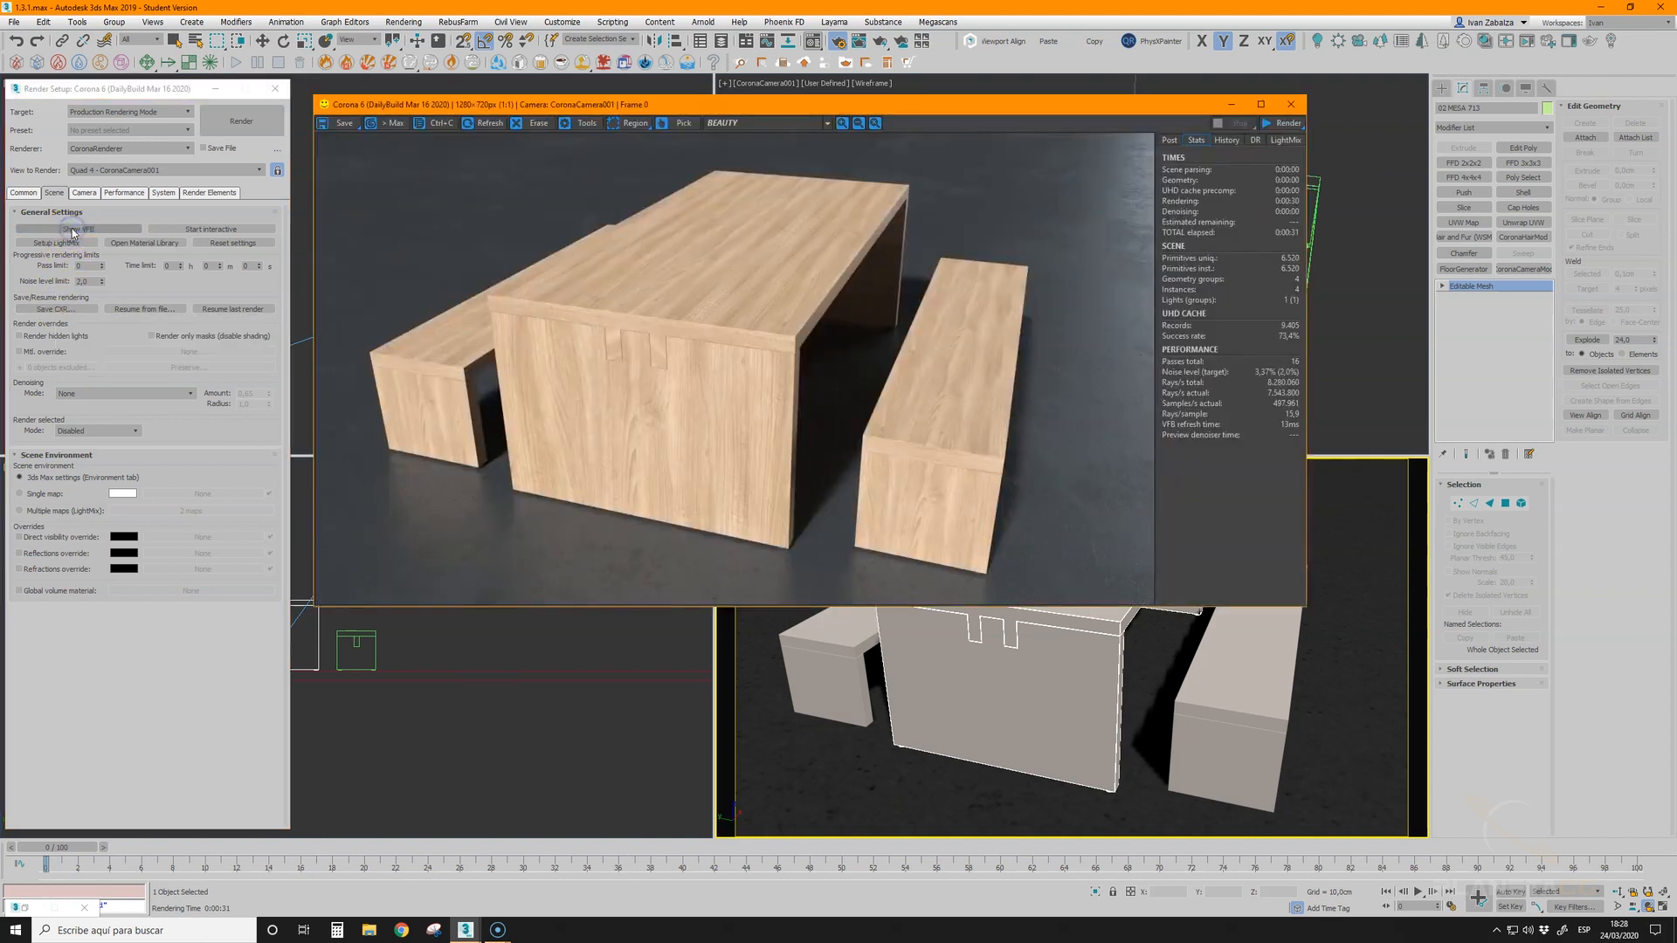
# - Save the current render as a CXR file, overwriting "resume from file.cxr" in the 1.3 folder
pyautogui.click(67, 311)
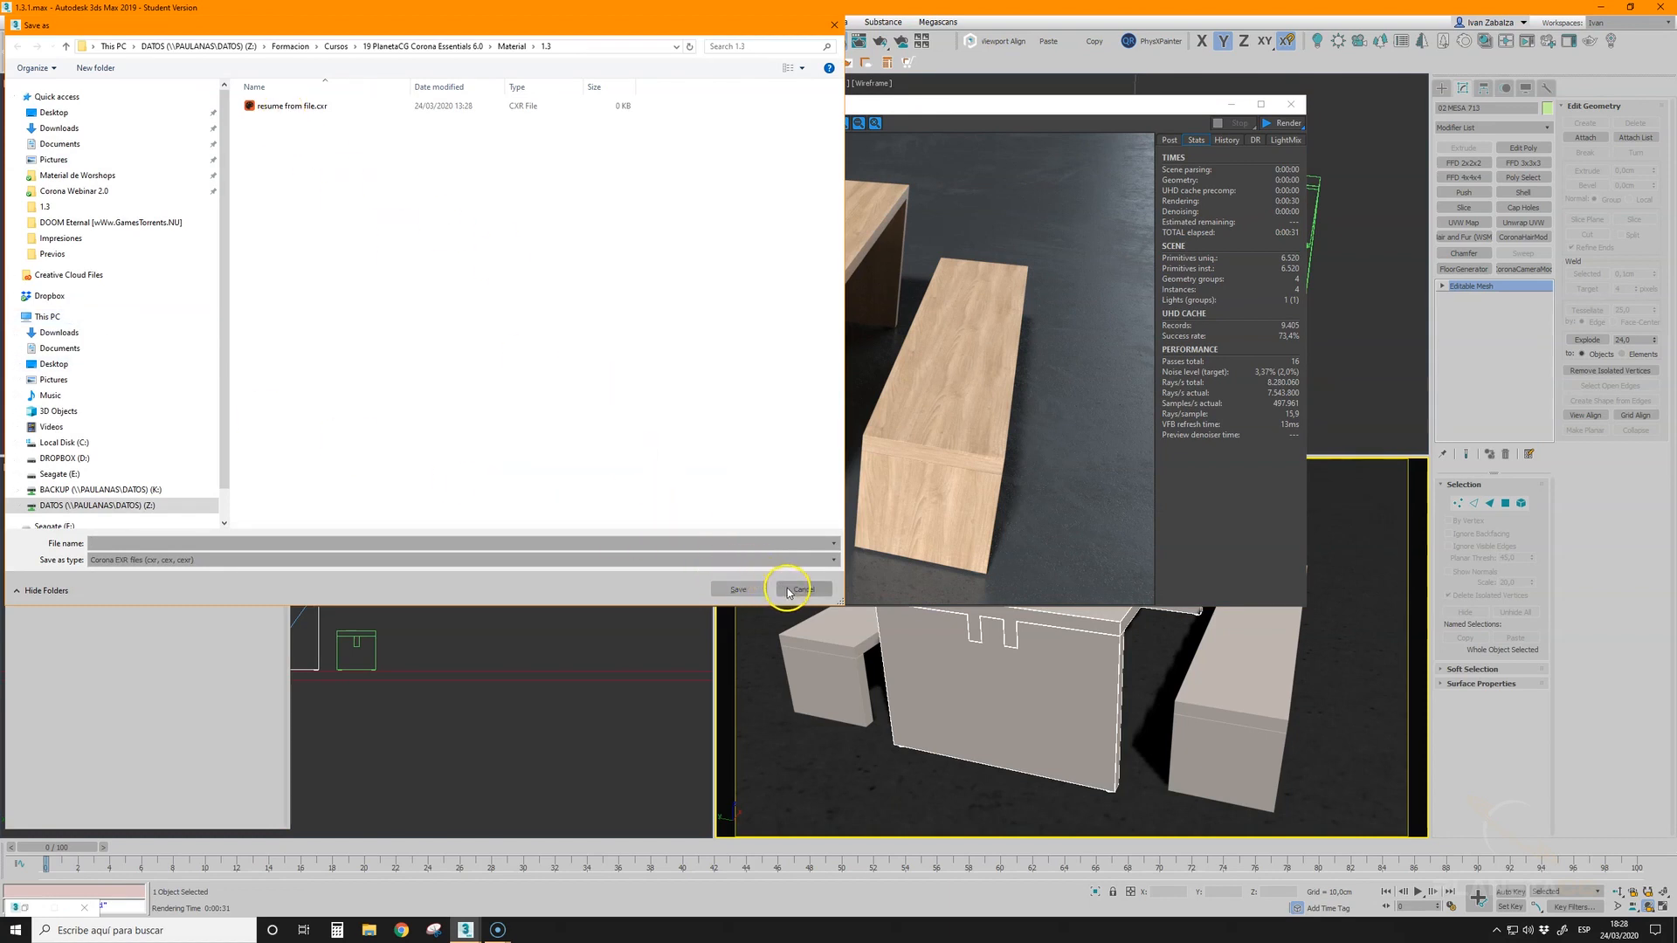
pyautogui.click(302, 110)
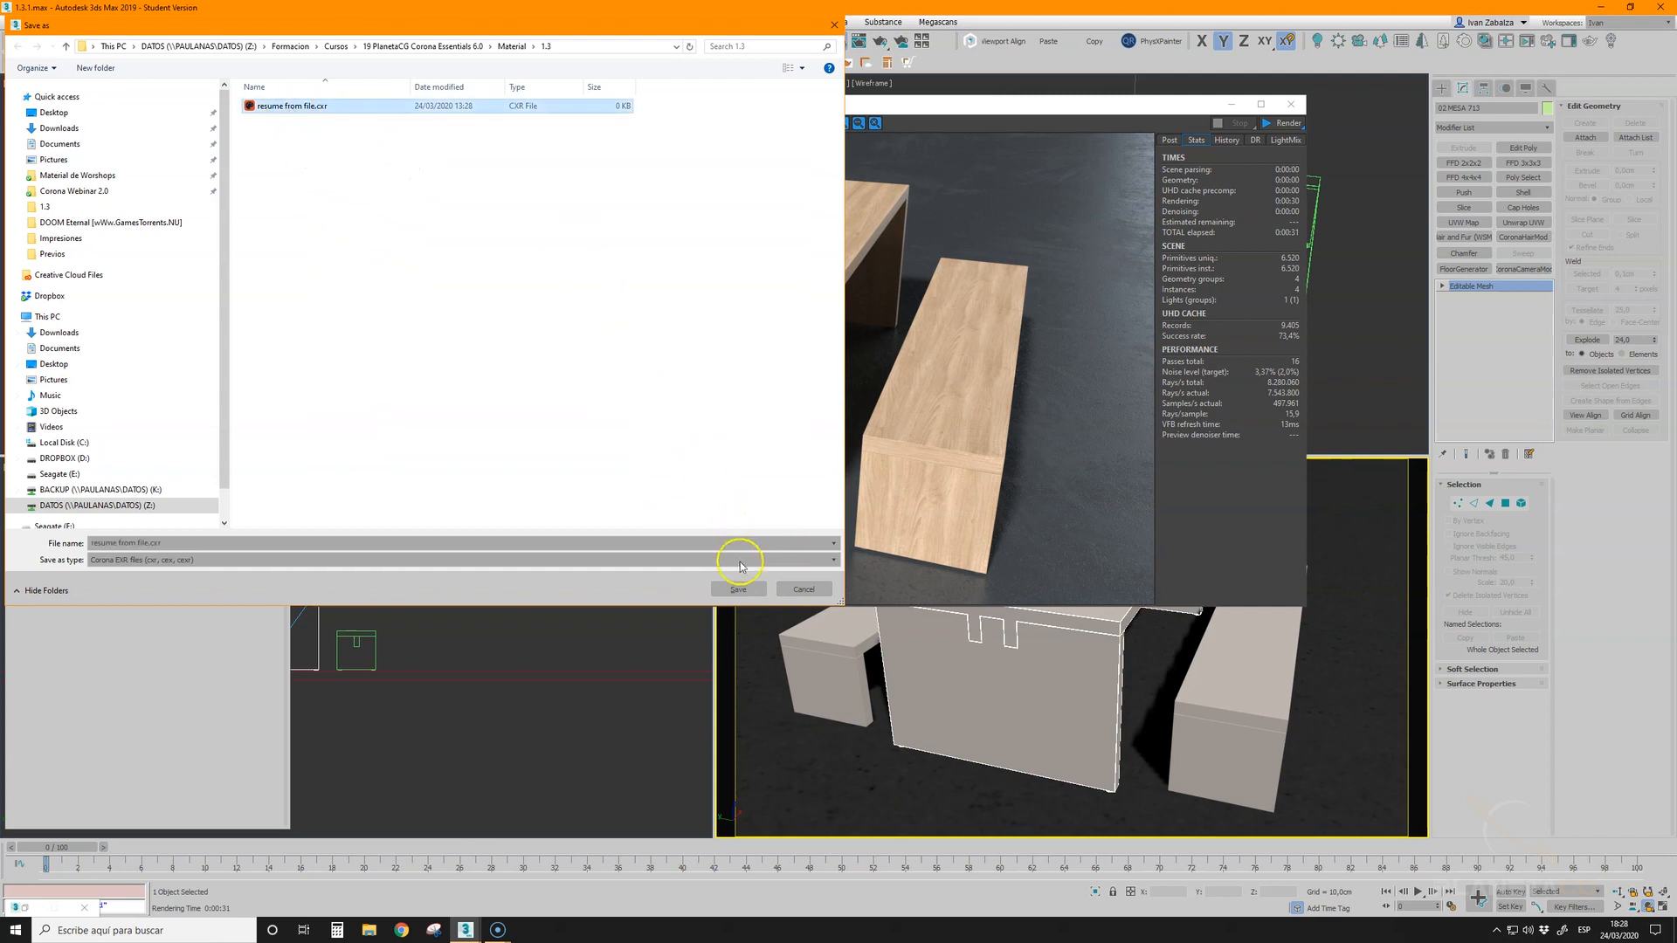
pyautogui.click(739, 590)
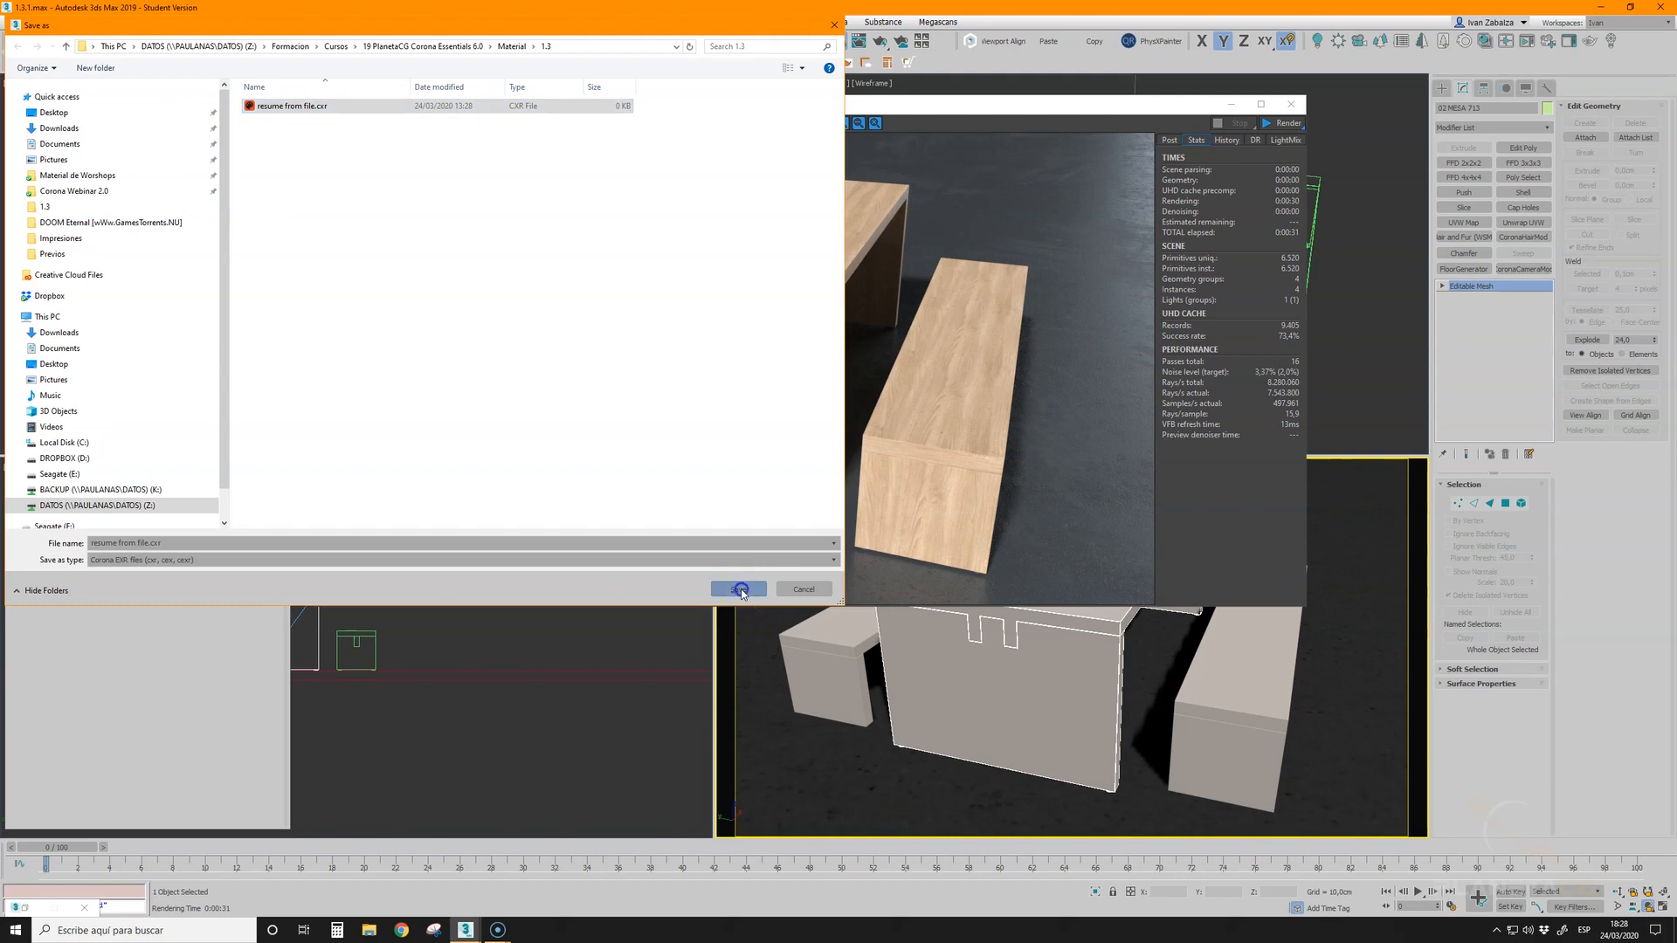
pyautogui.click(867, 472)
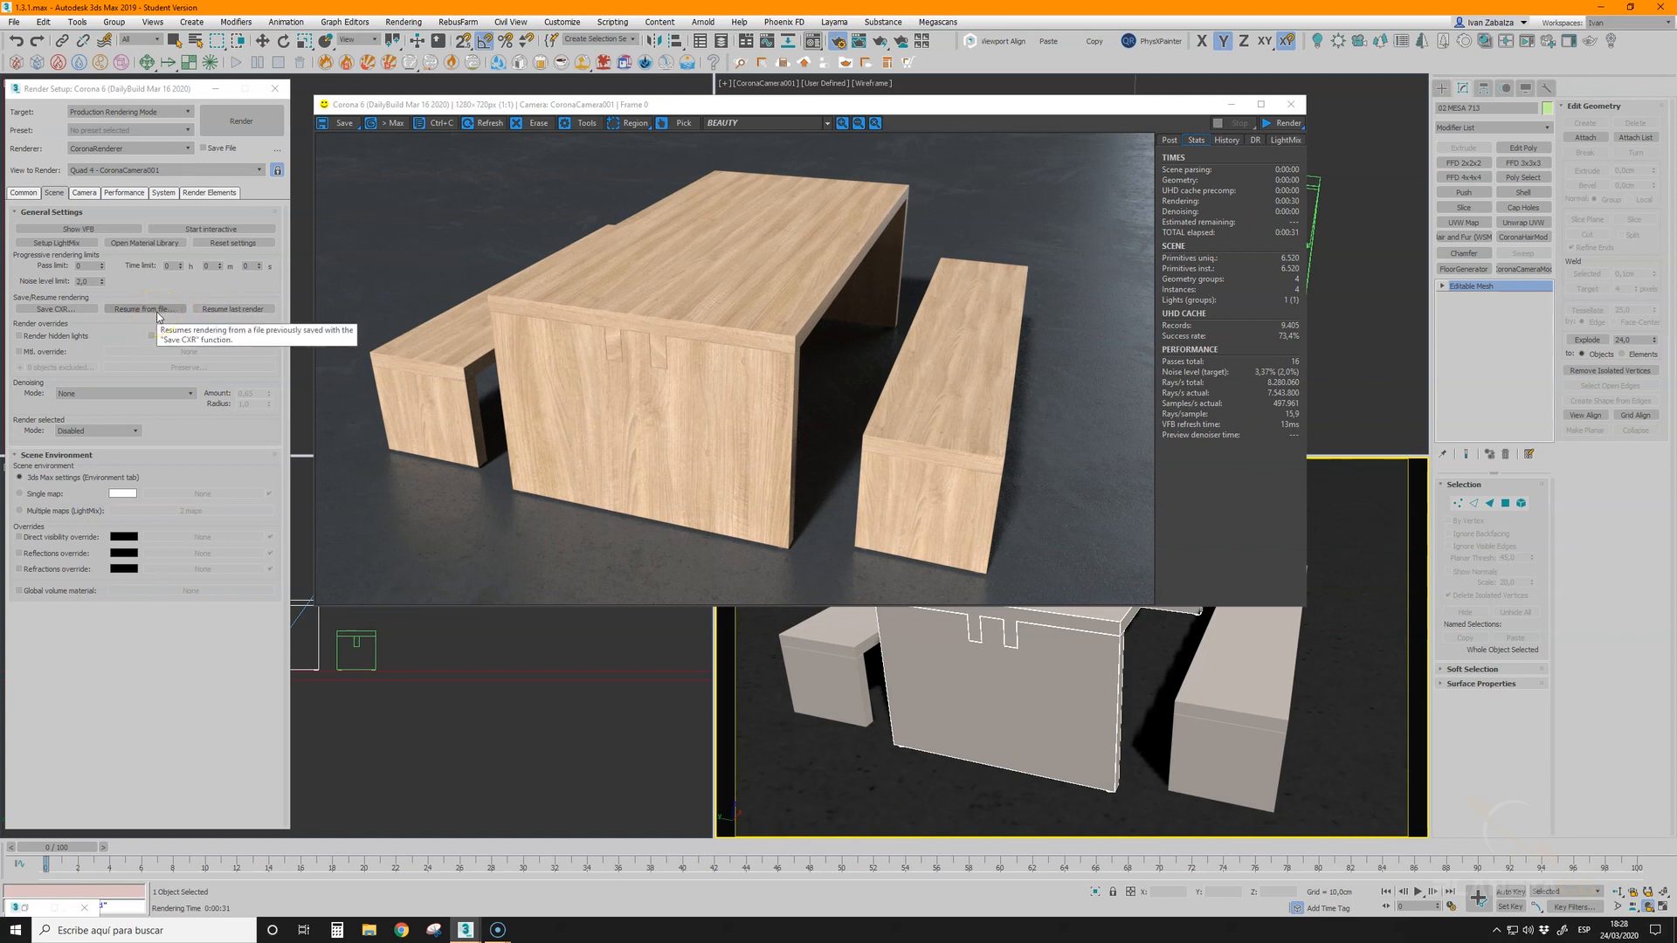
# - Resume the last render, check its noise level statistic and stop the rendering
pyautogui.click(225, 309)
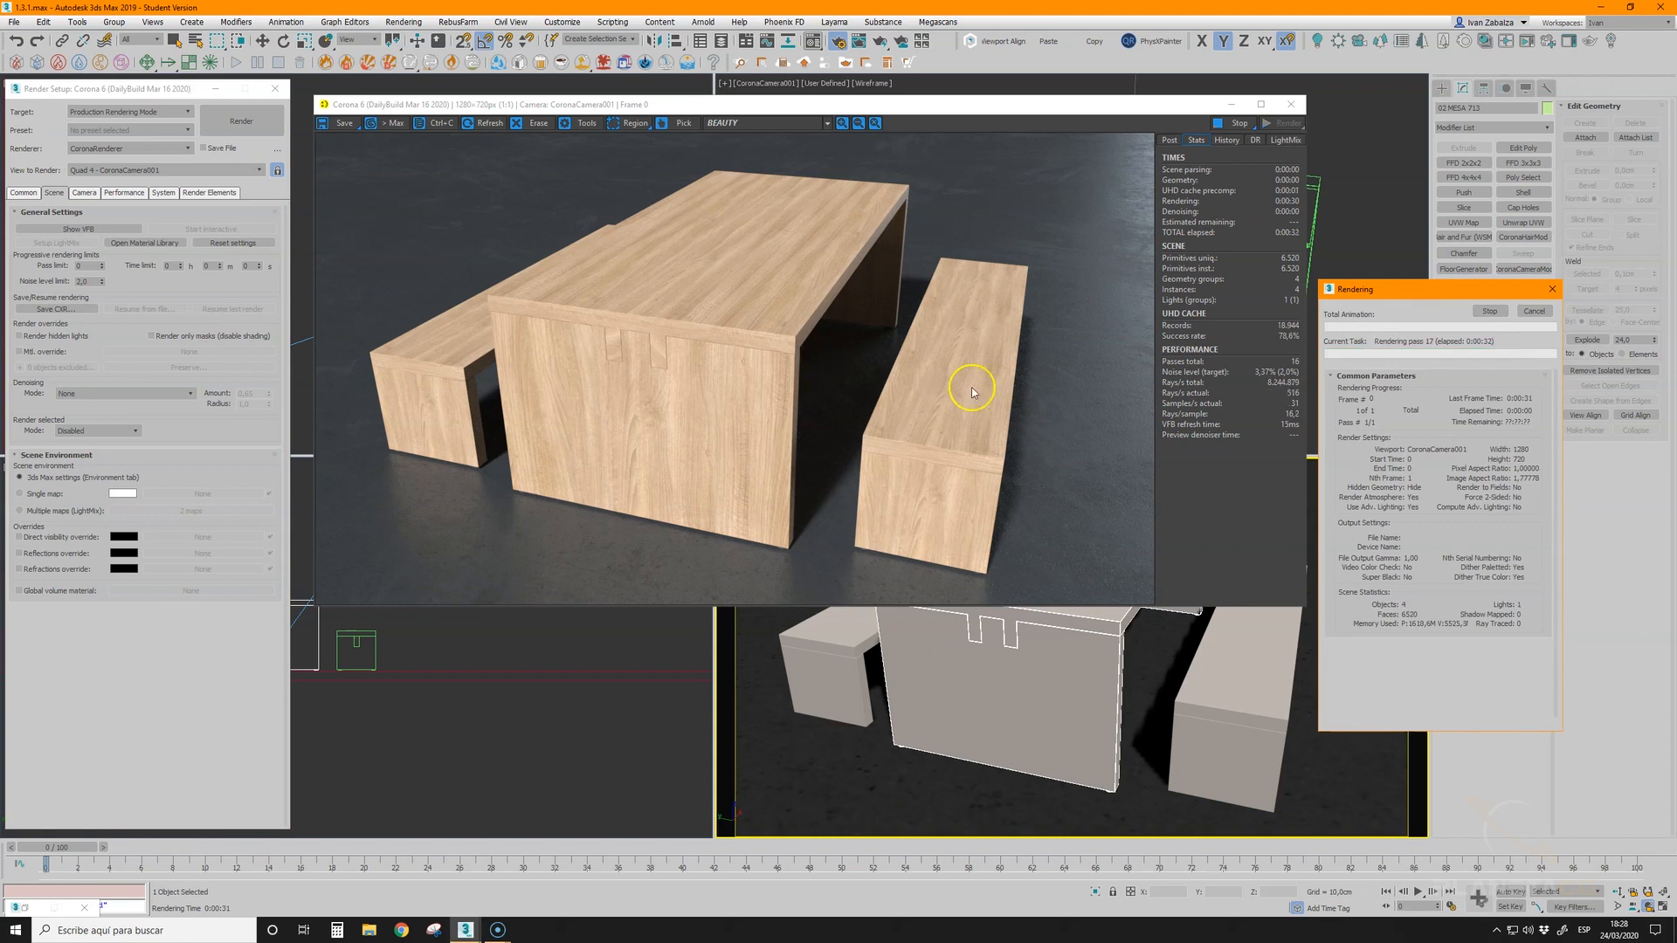
pyautogui.moveTo(1272, 378)
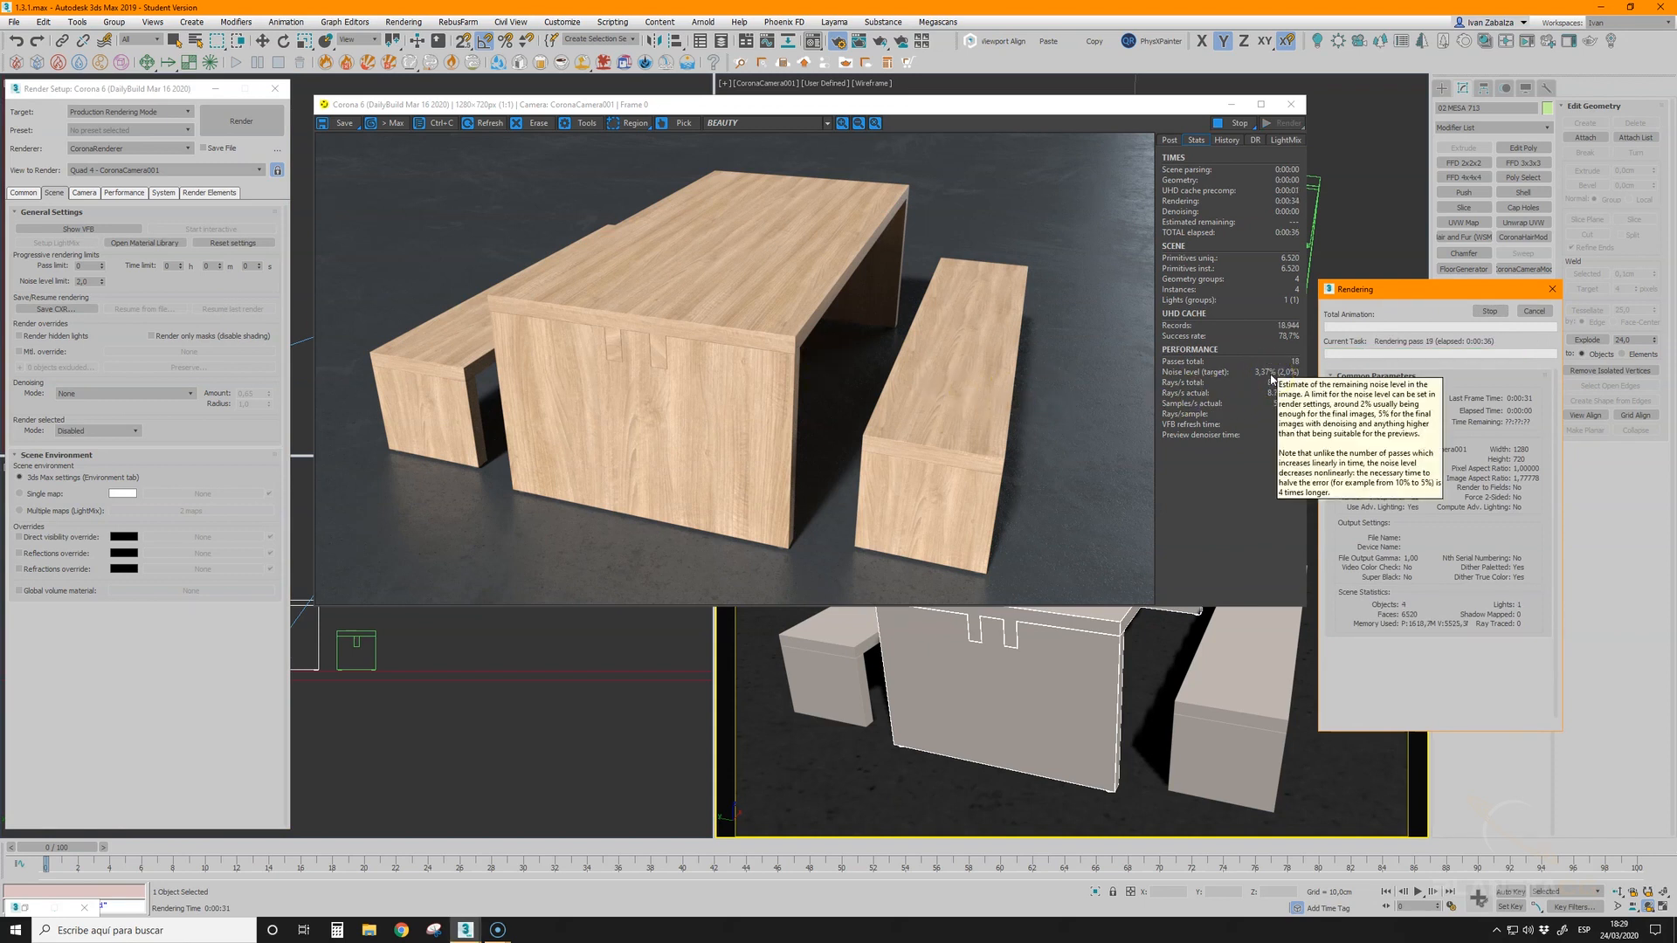
pyautogui.click(1239, 123)
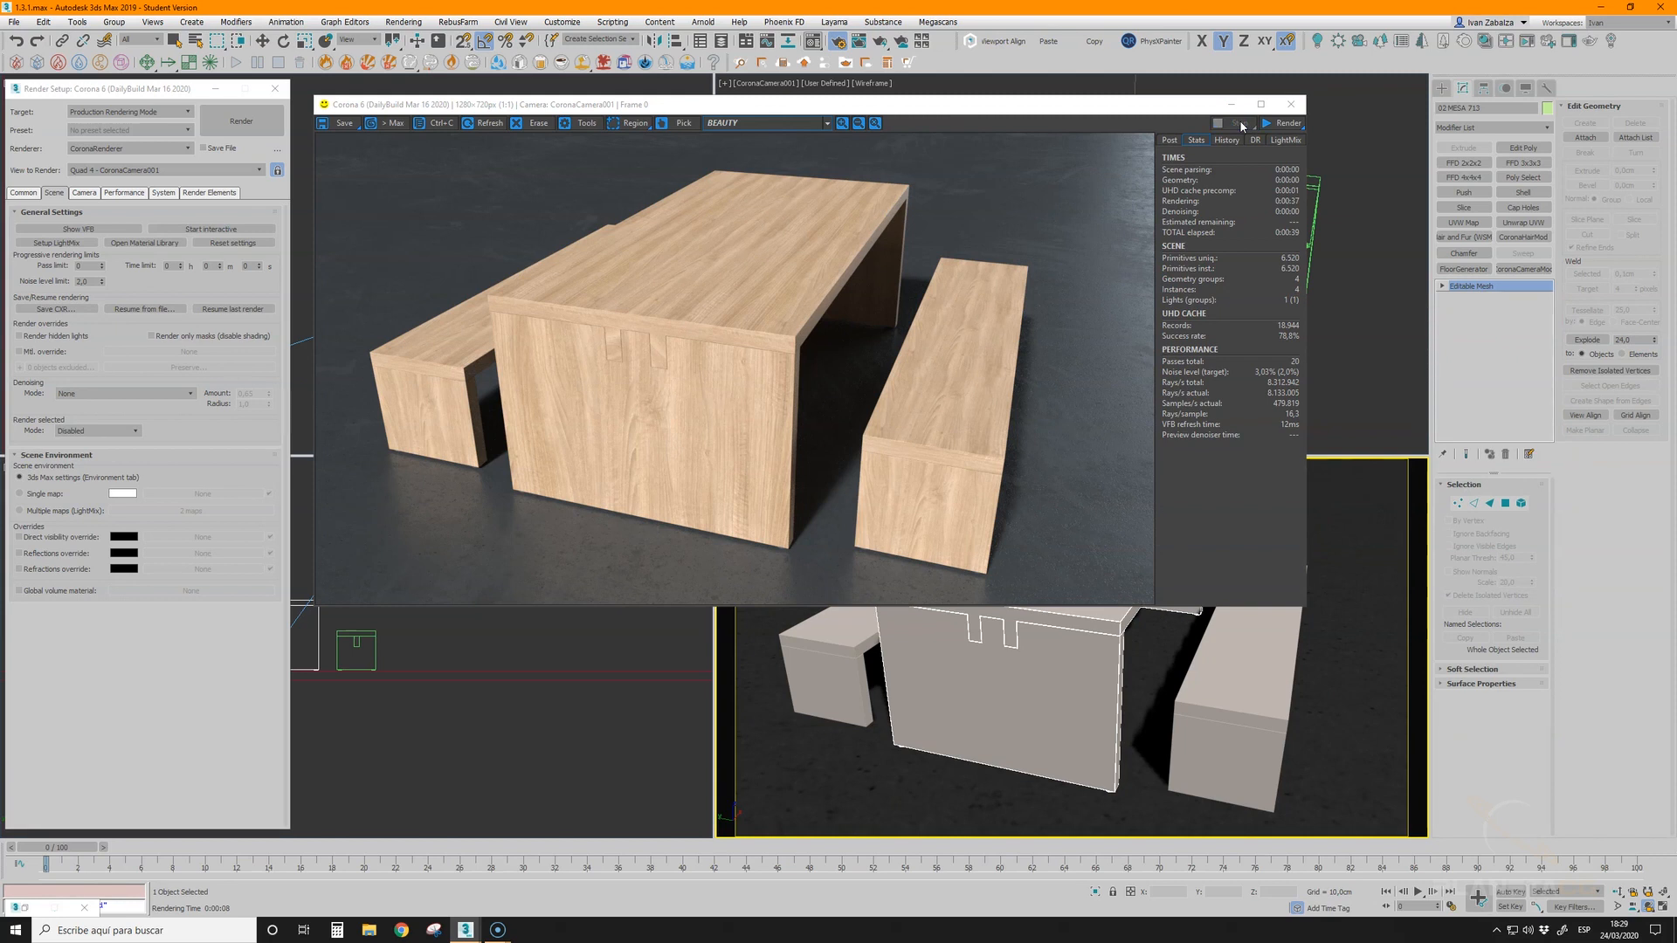
# - Resume the stopped render once more, check its noise level, cancel it and close the frame buffer
pyautogui.click(250, 310)
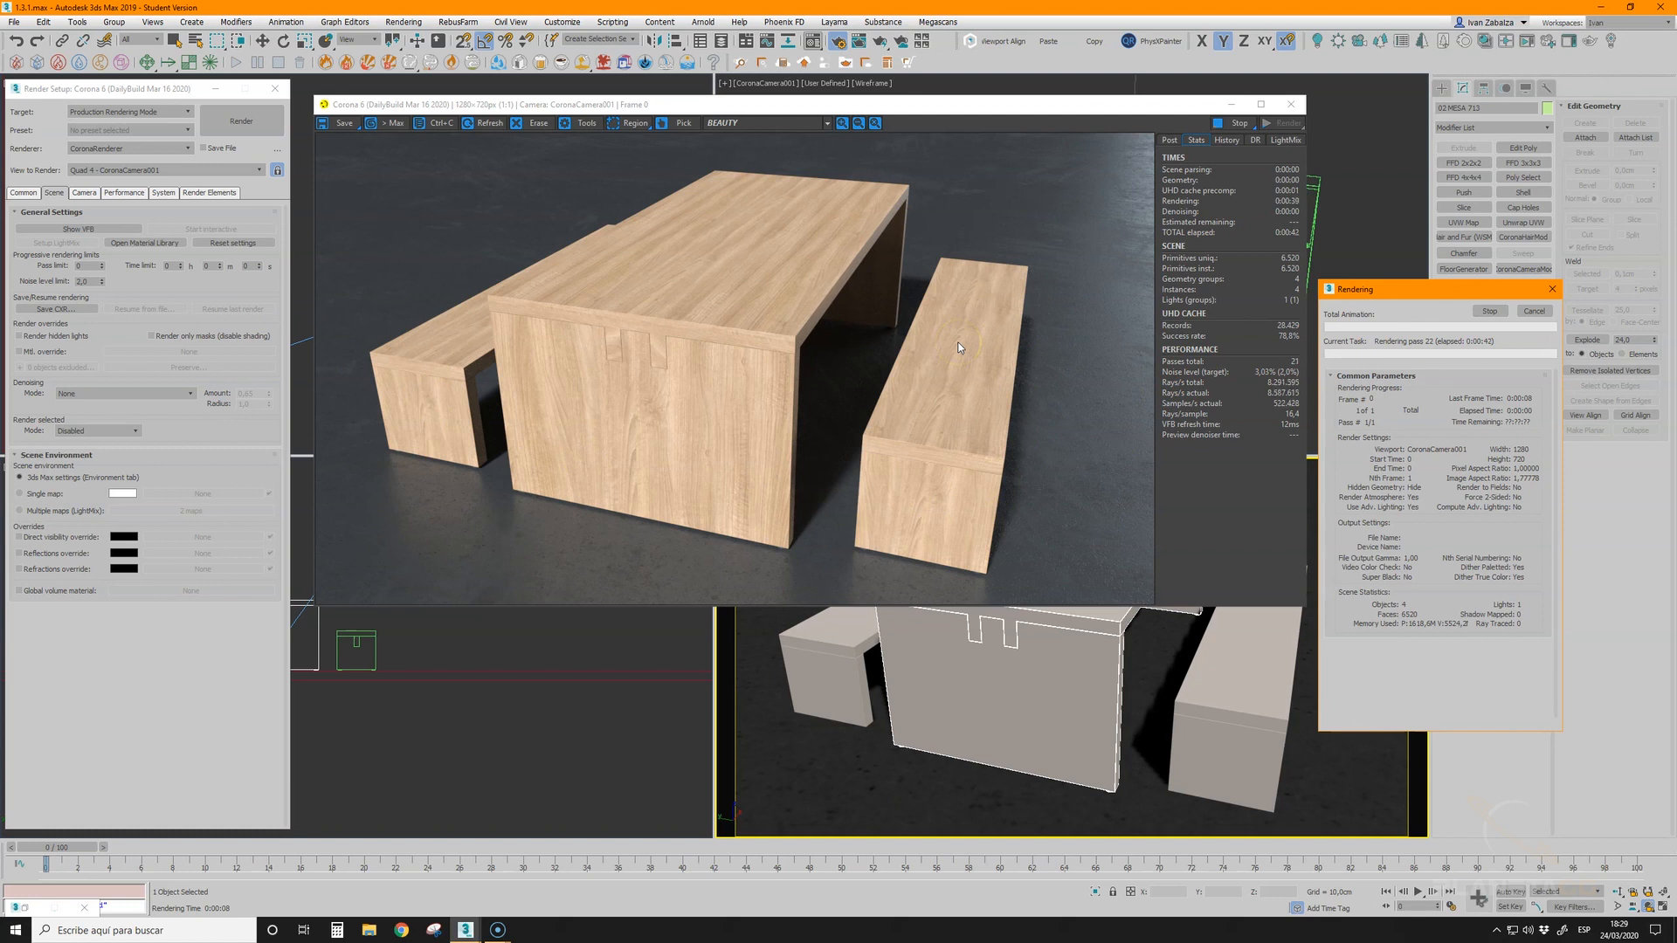
pyautogui.moveTo(1286, 376)
pyautogui.click(1534, 311)
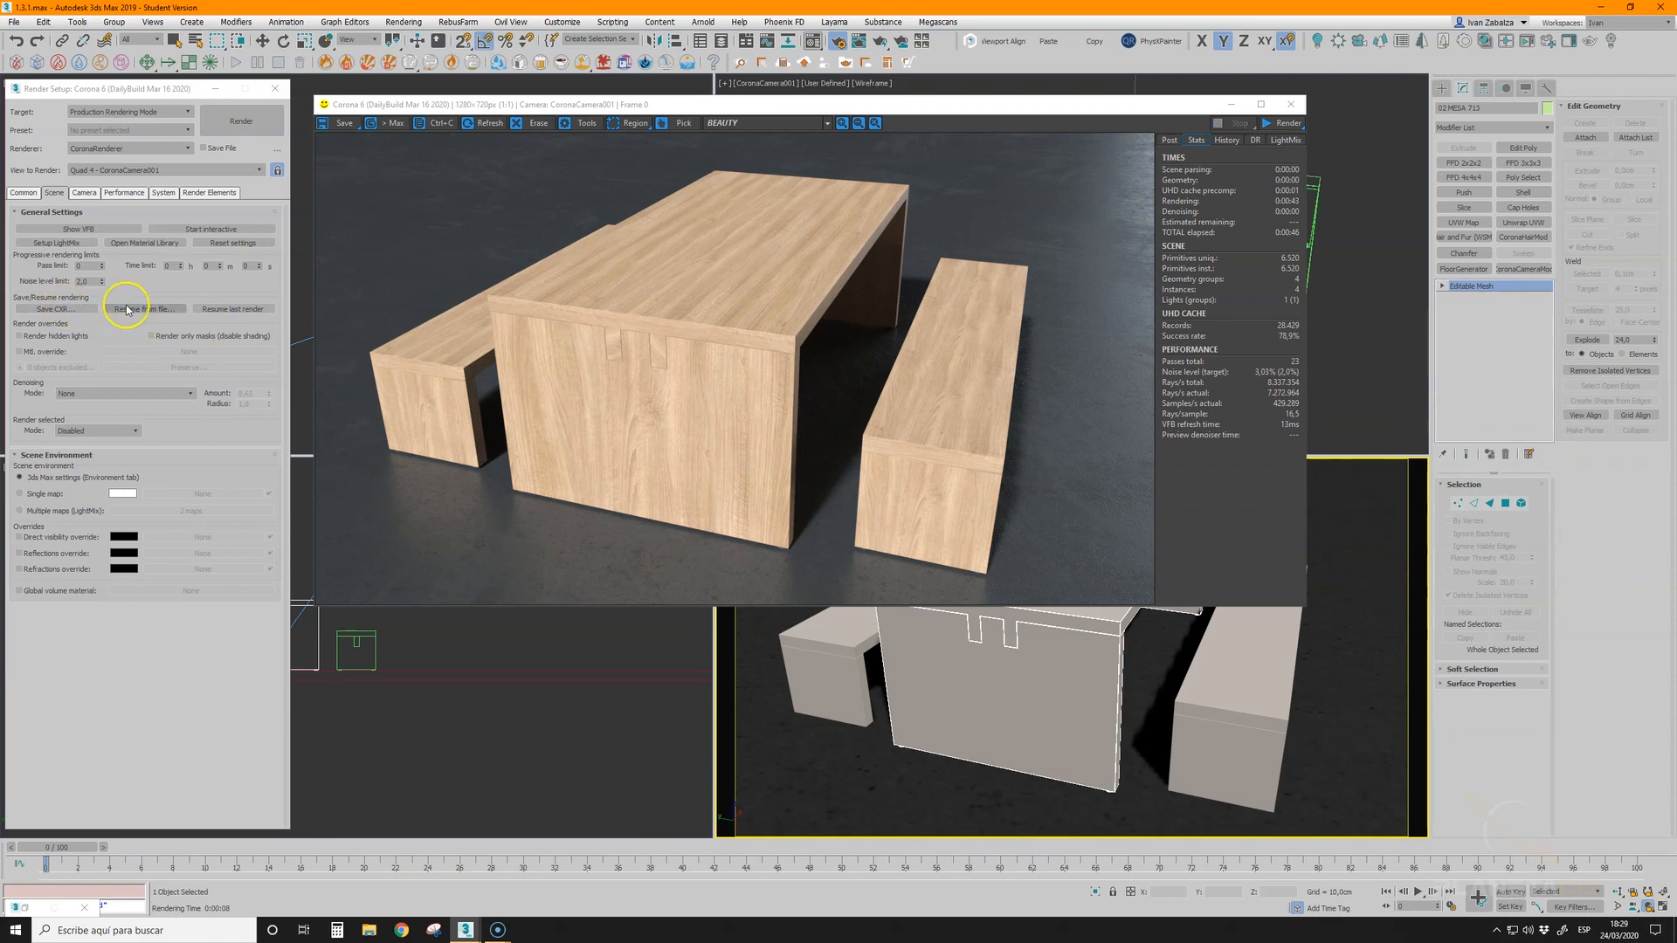
pyautogui.click(1290, 104)
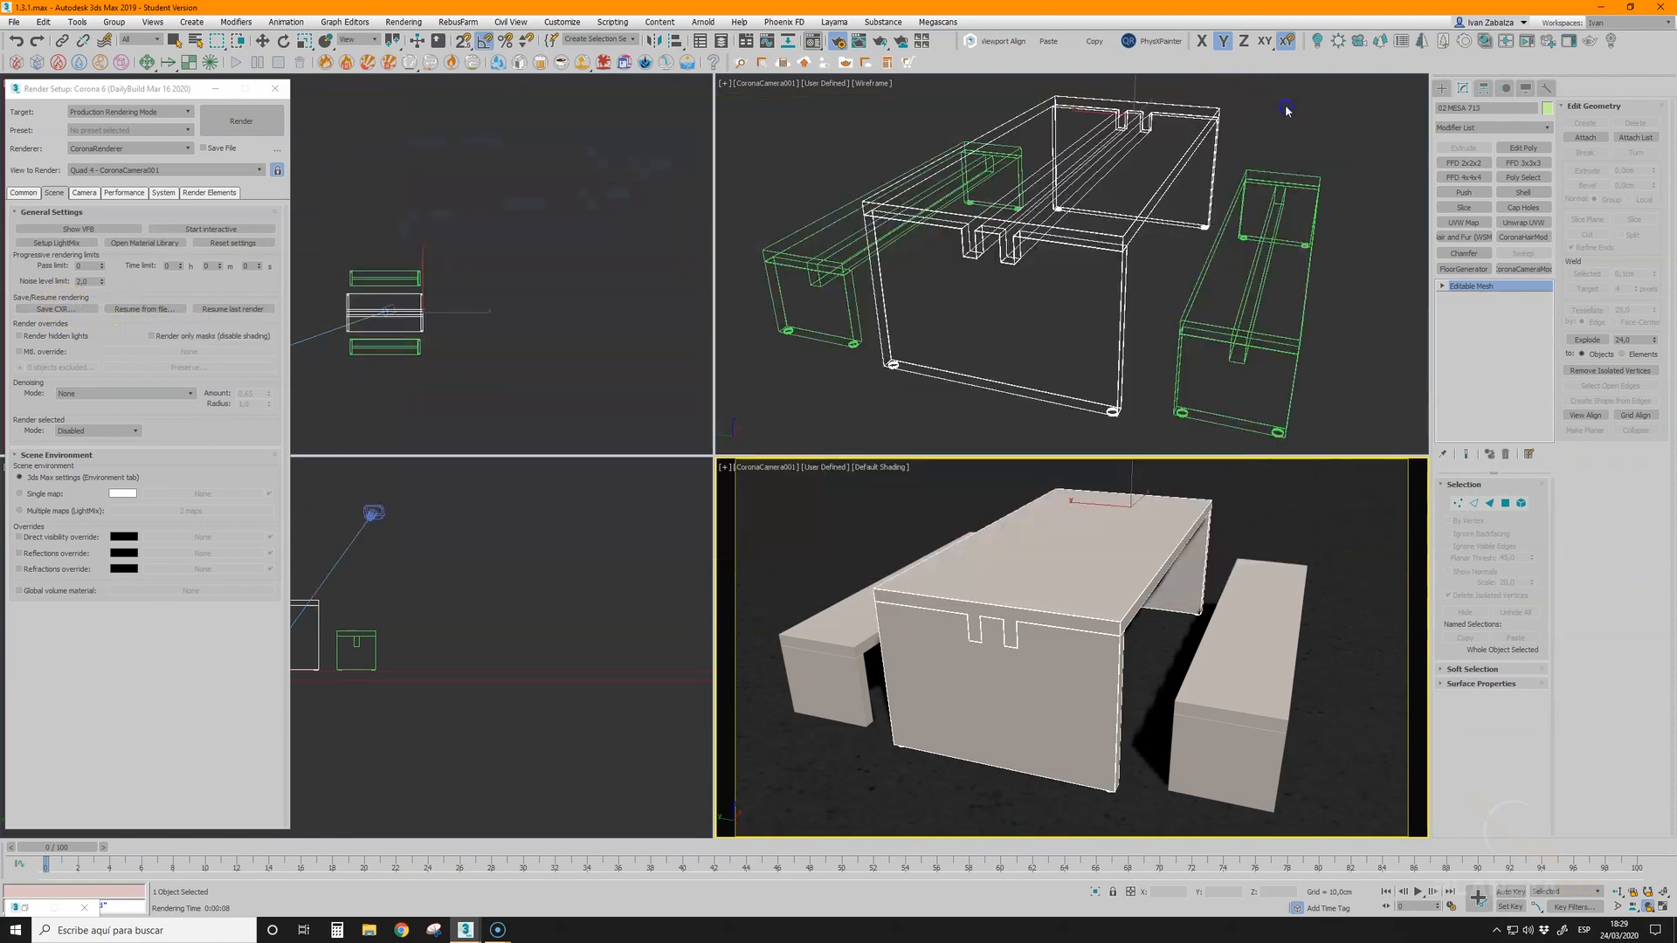
# - Save the current scene and reset 3ds Max to an empty scene, confirming the reset
pyautogui.click(14, 22)
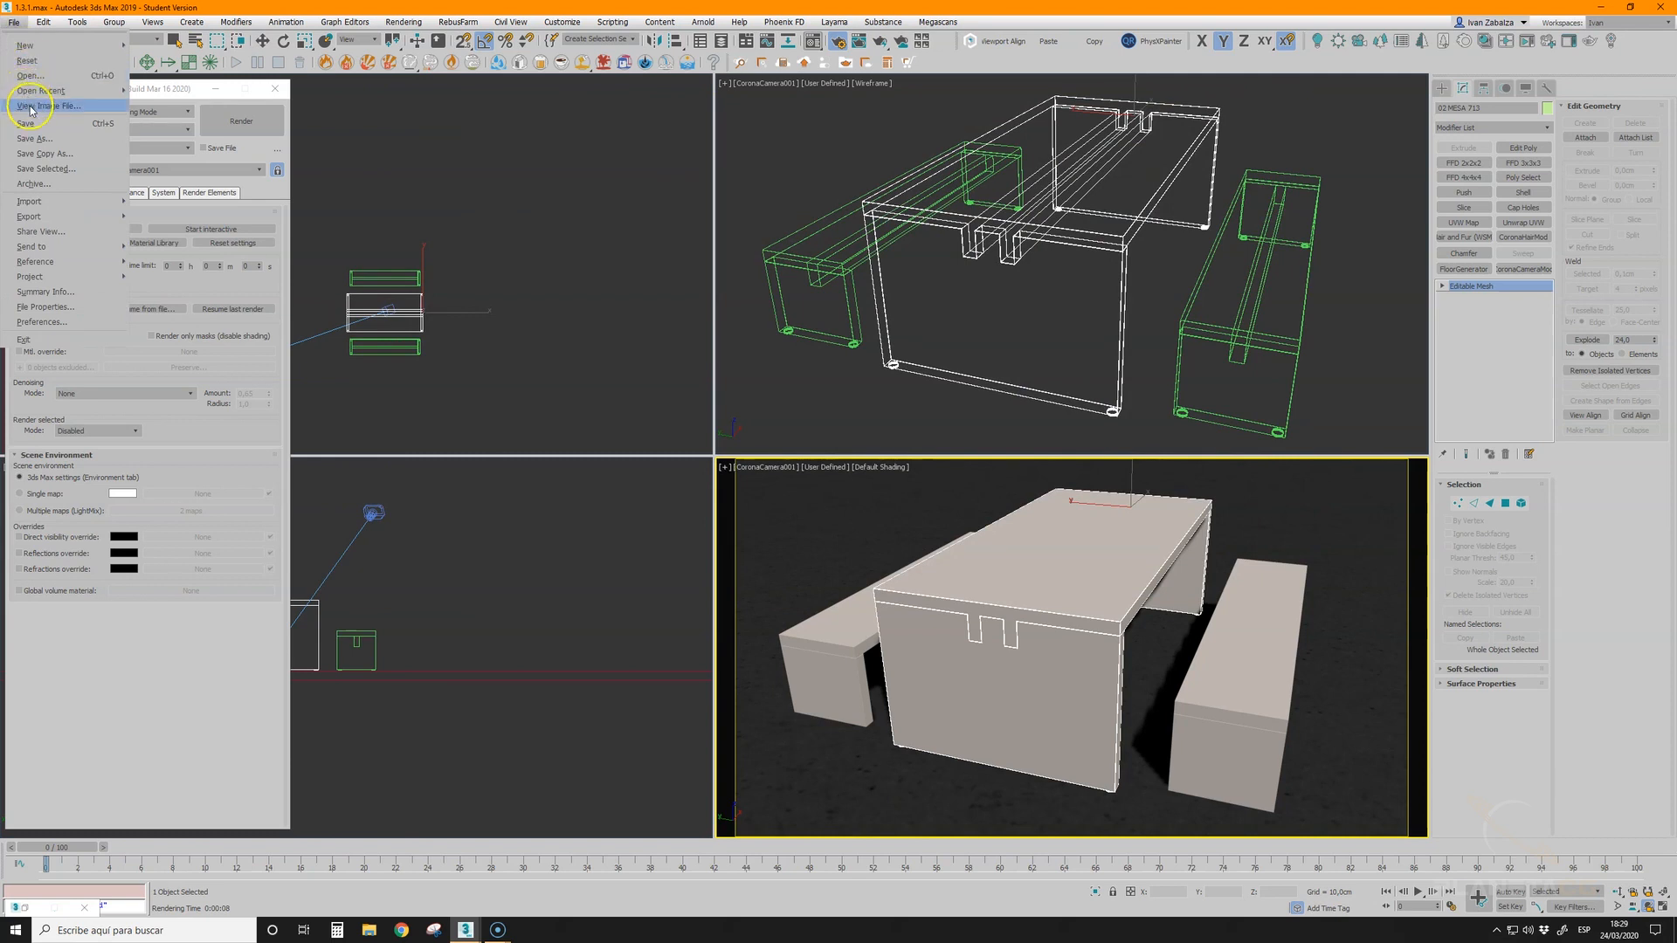
pyautogui.click(58, 125)
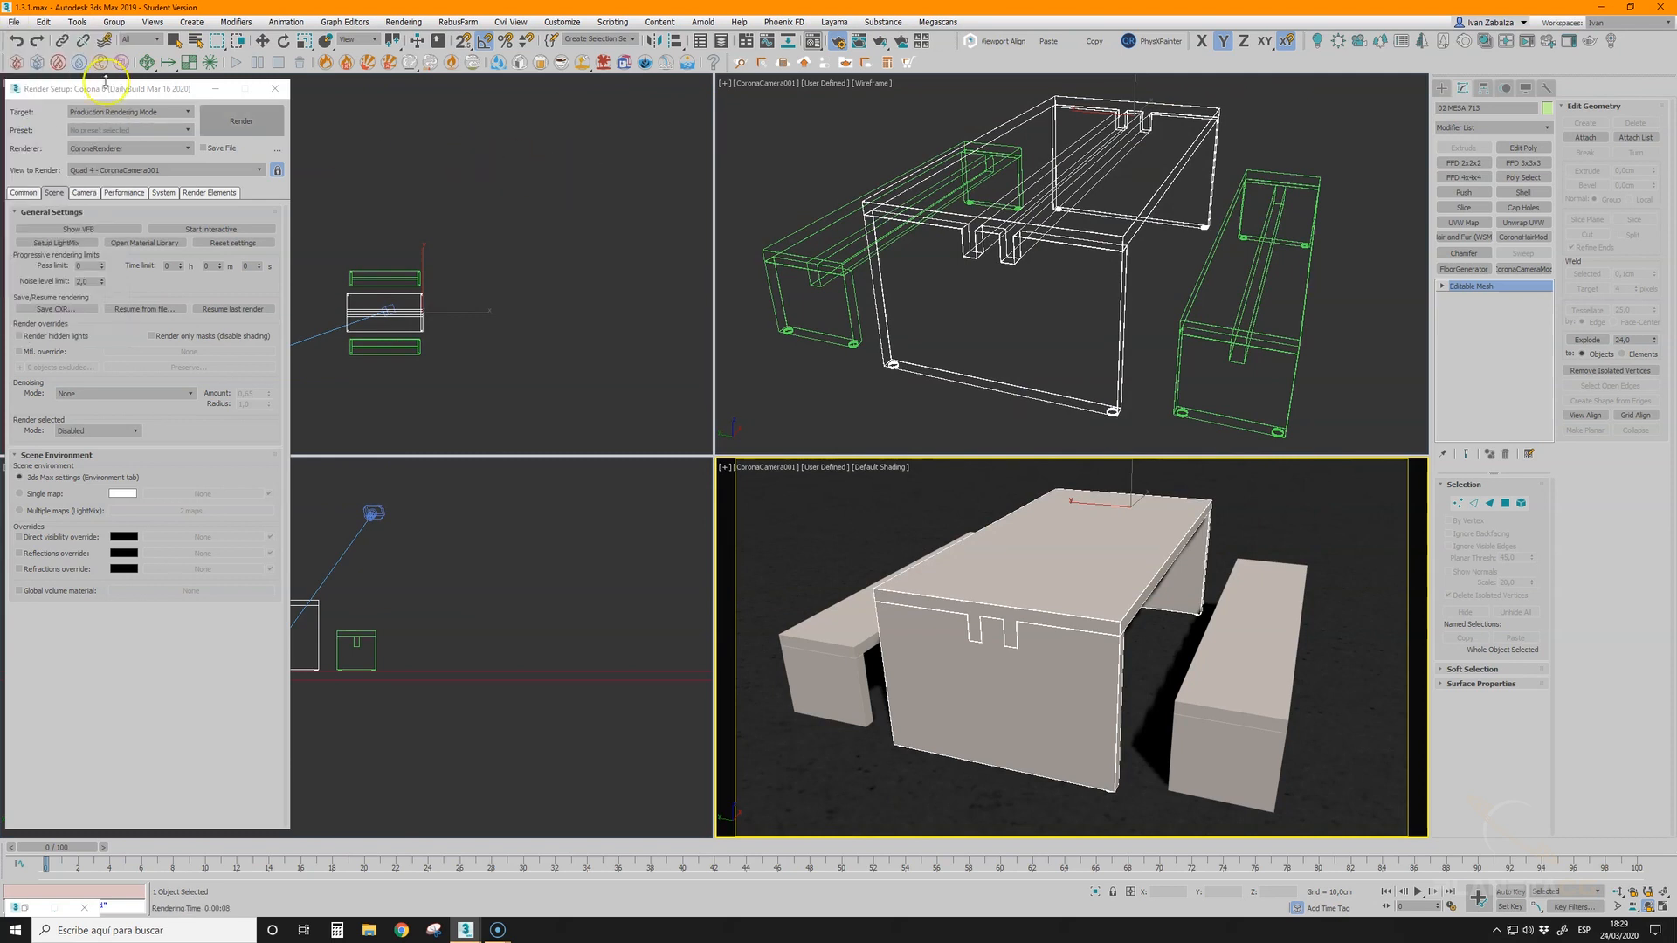
pyautogui.click(20, 21)
pyautogui.click(35, 58)
pyautogui.click(789, 485)
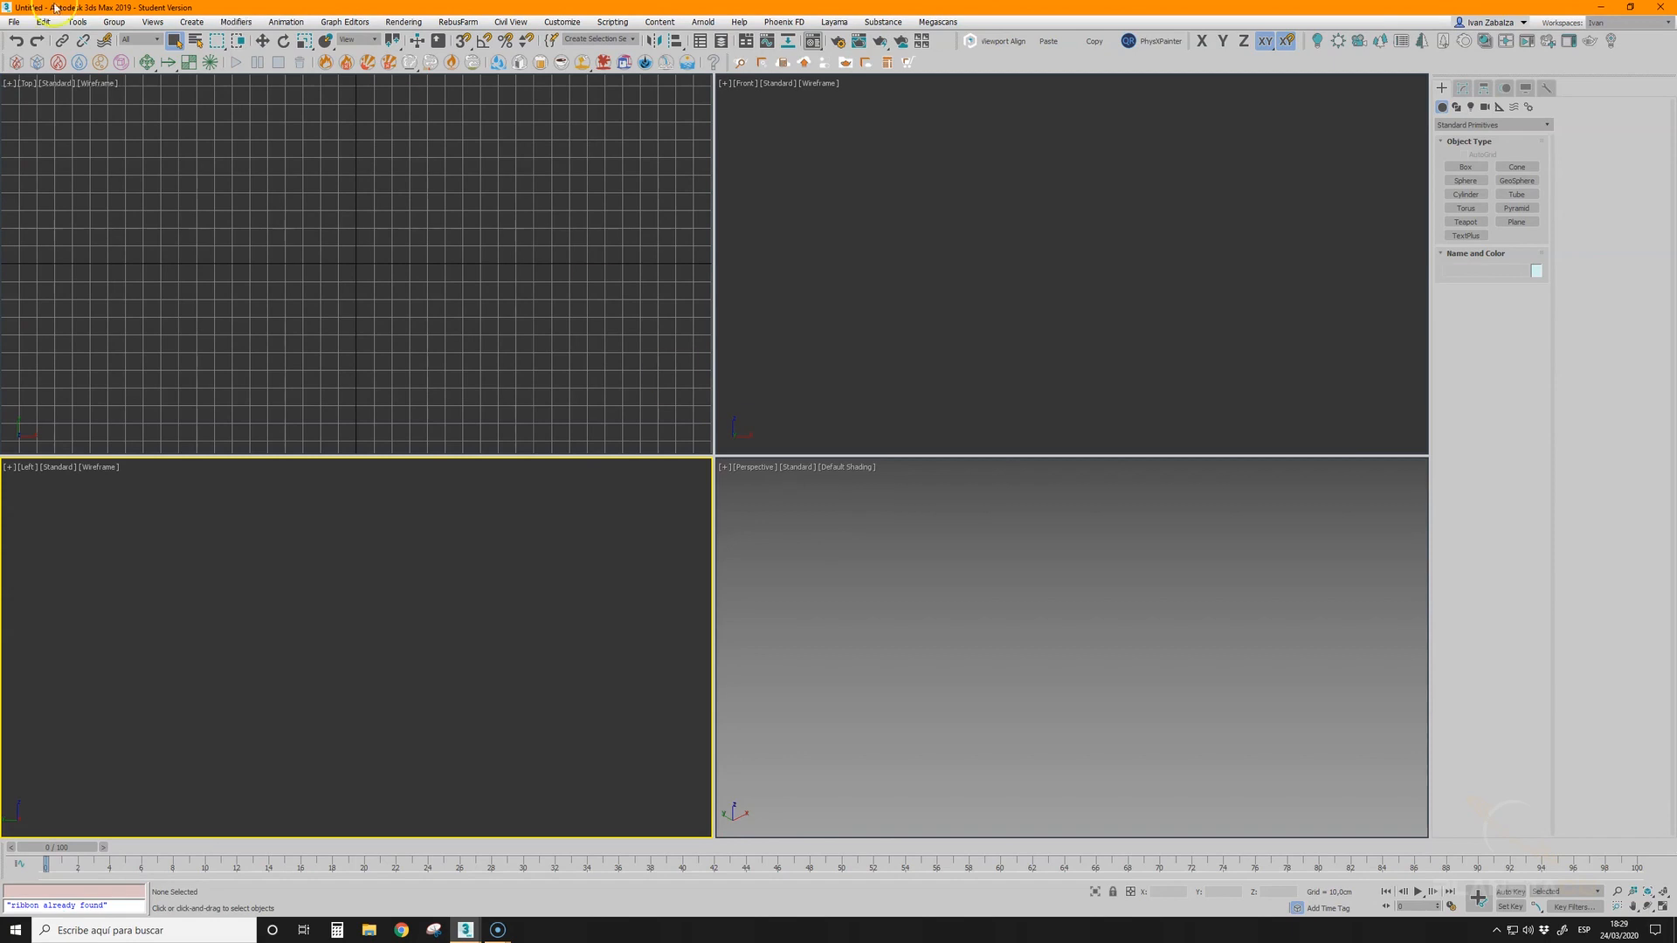
# - Reopen the 1.3.1.max scene from the recently opened files
pyautogui.click(13, 23)
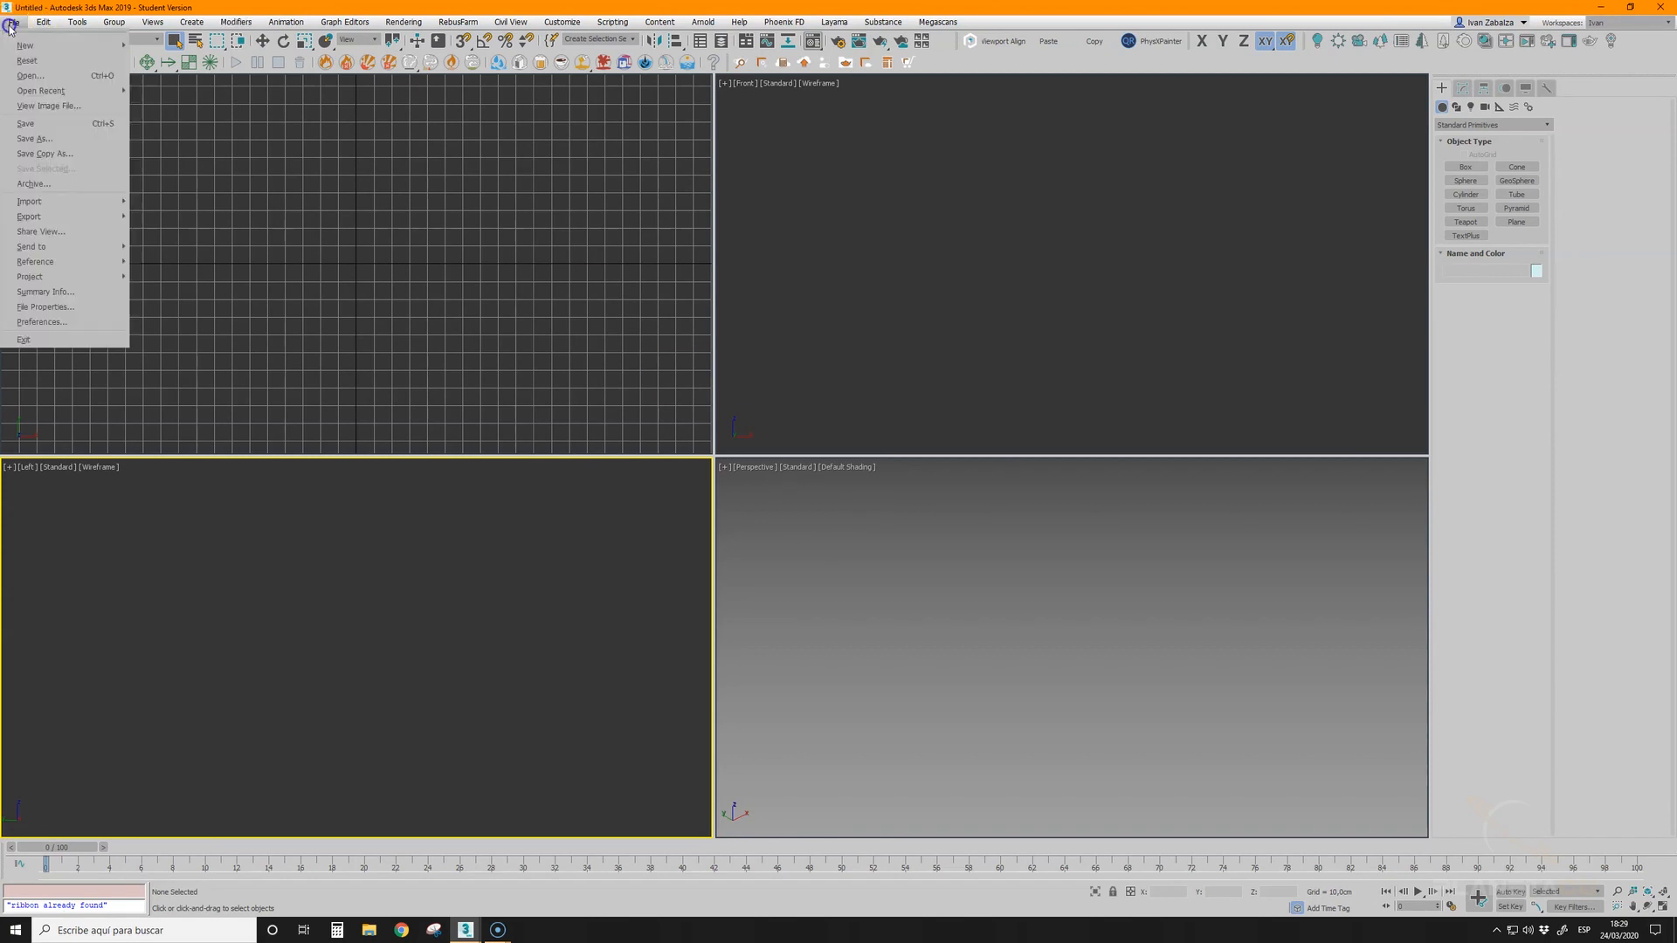
pyautogui.click(47, 92)
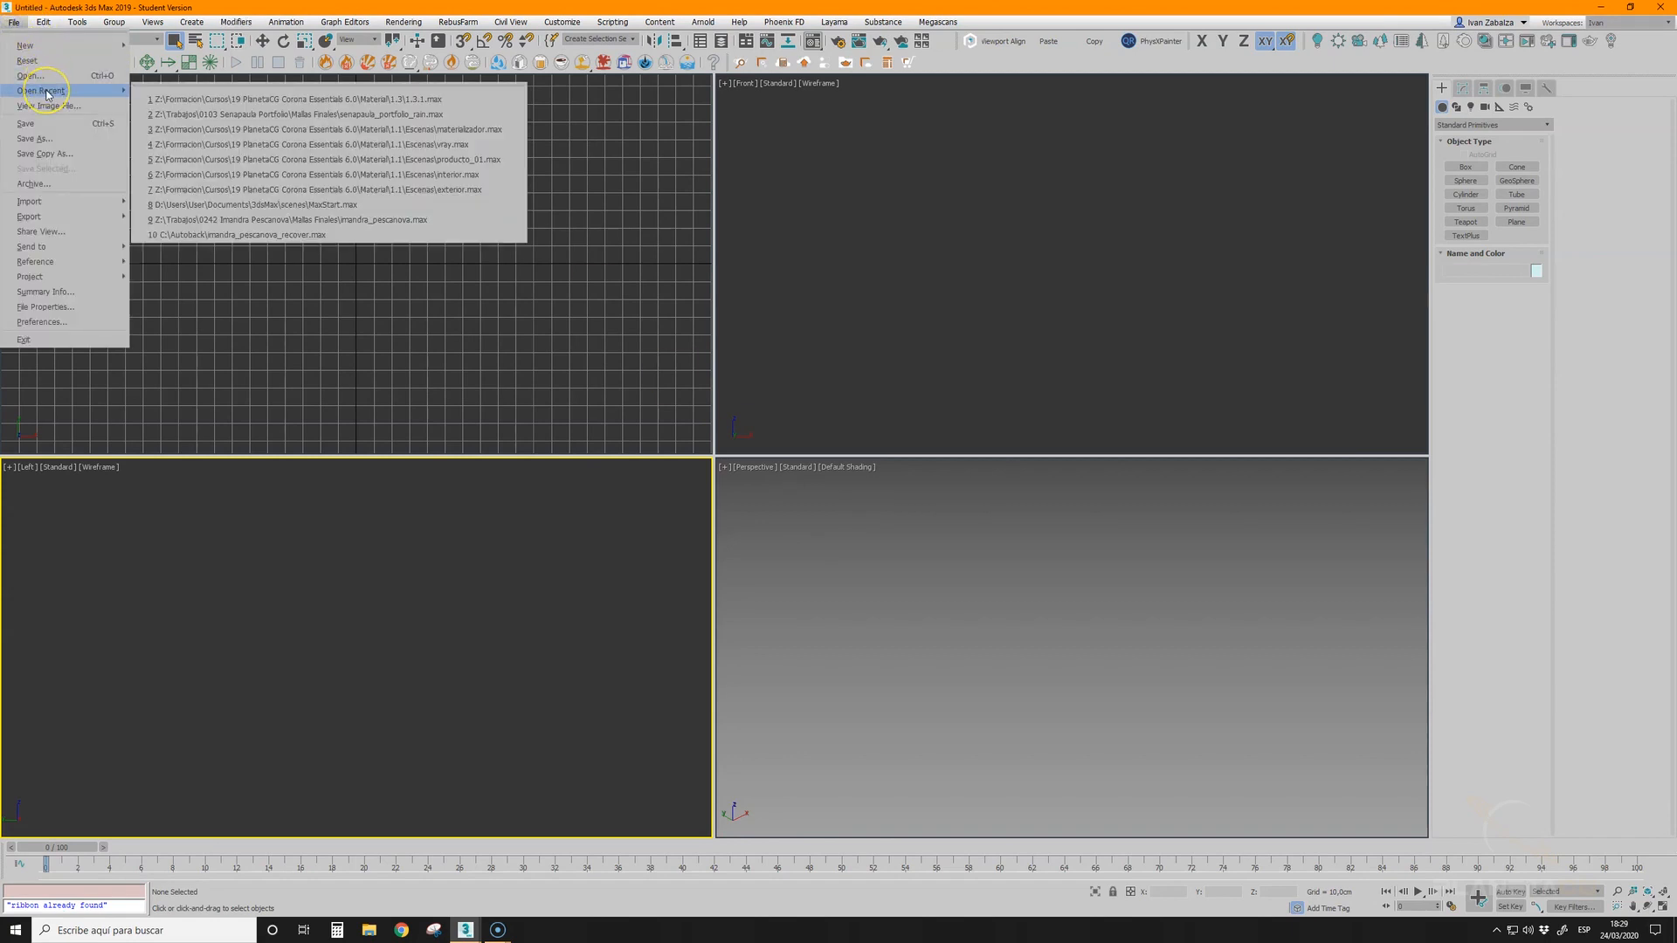
pyautogui.click(249, 99)
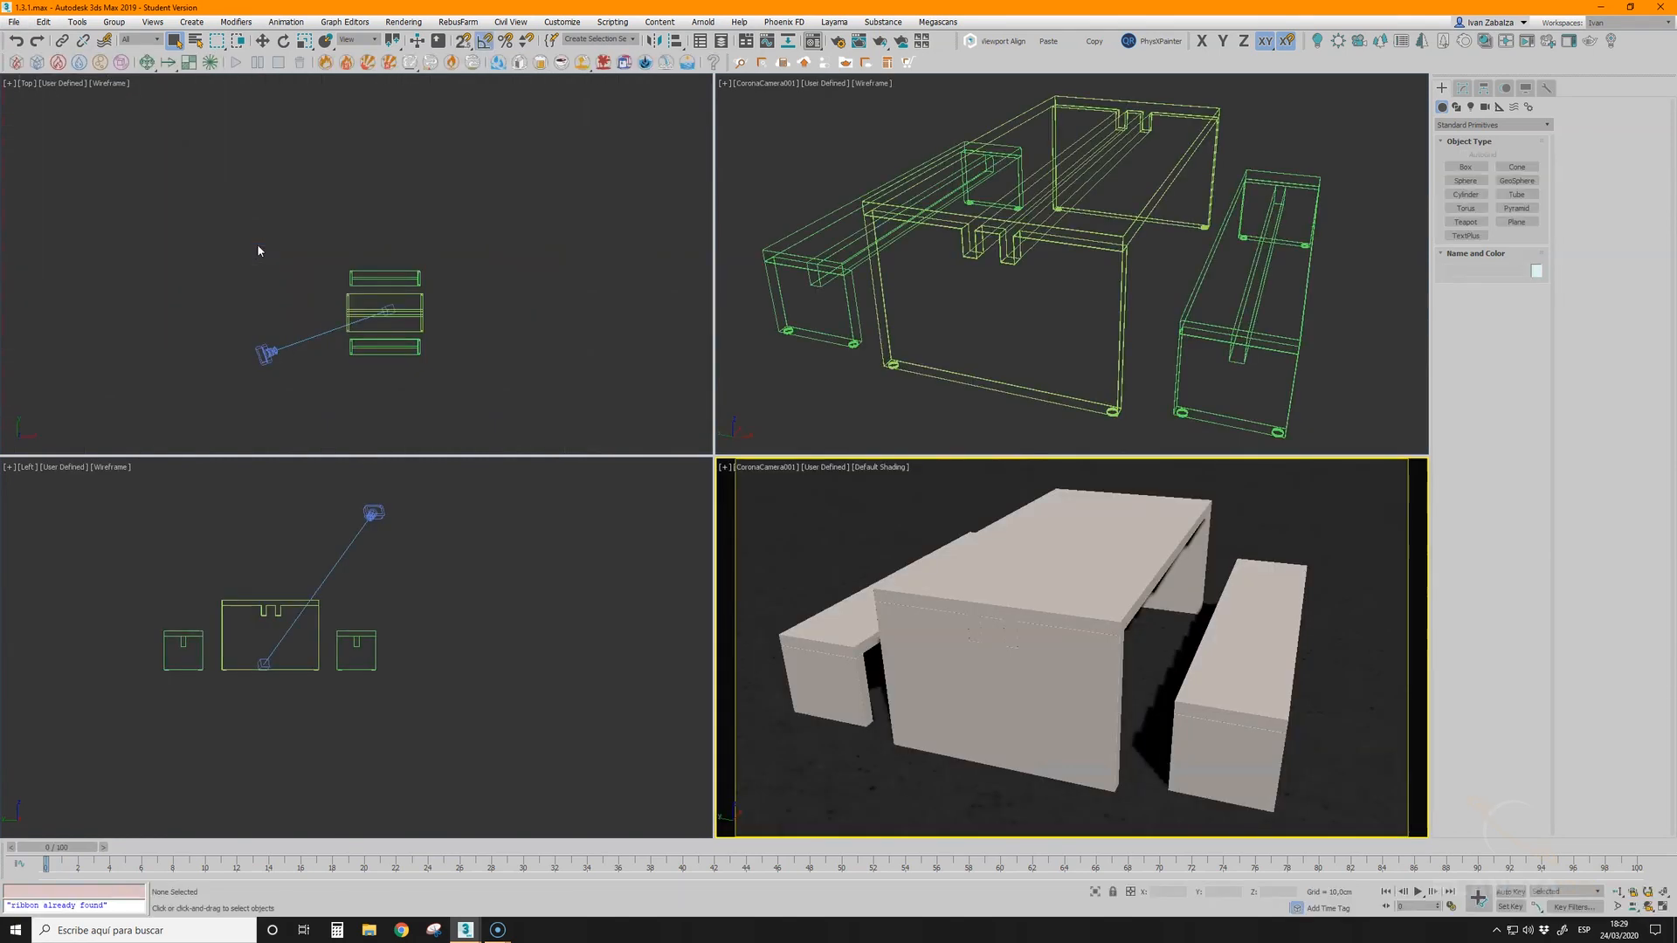
# - Open the render setup and resume rendering from the saved file "resume from file.cxr"
pyautogui.click(646, 145)
pyautogui.click(837, 41)
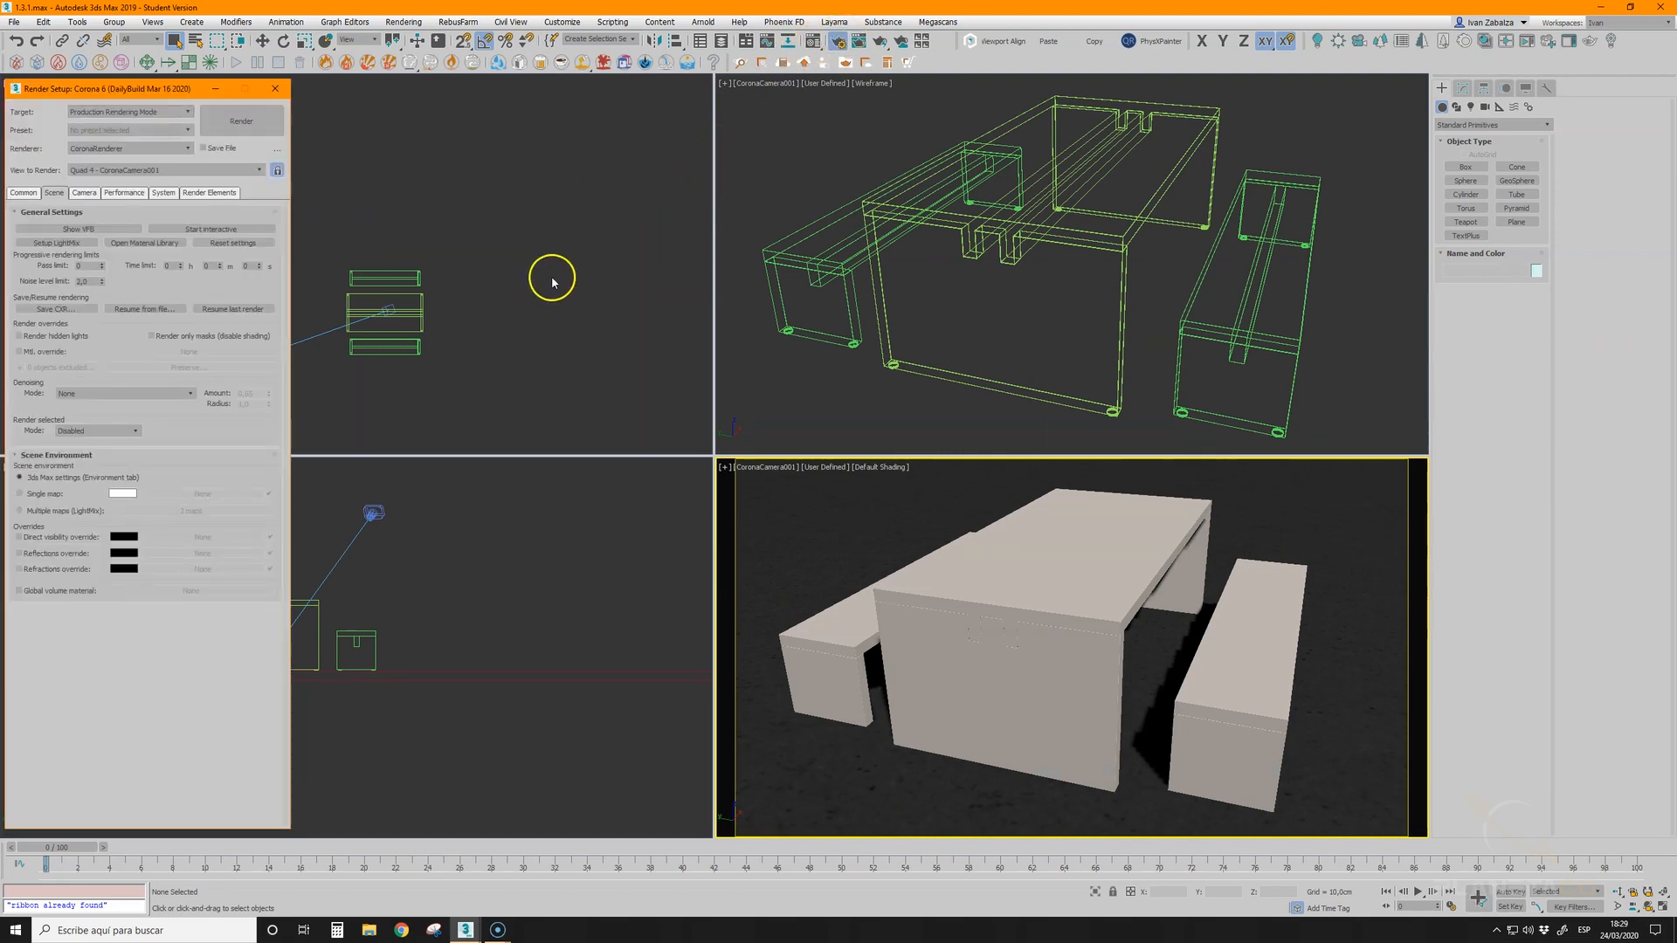
pyautogui.click(155, 310)
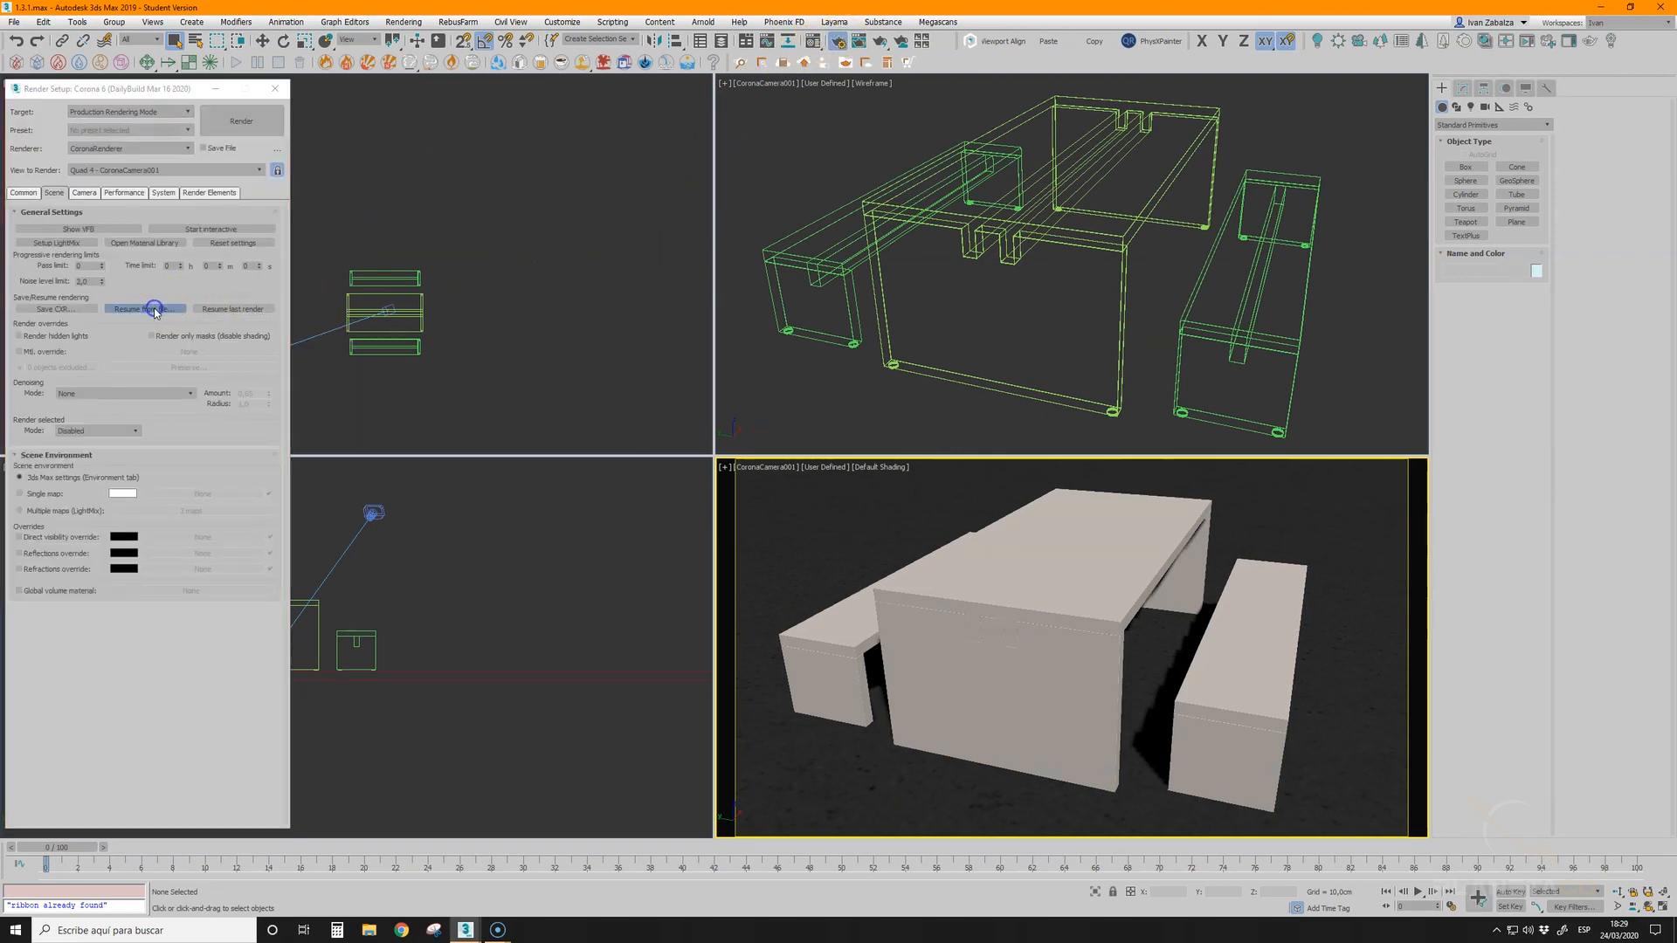
pyautogui.click(306, 107)
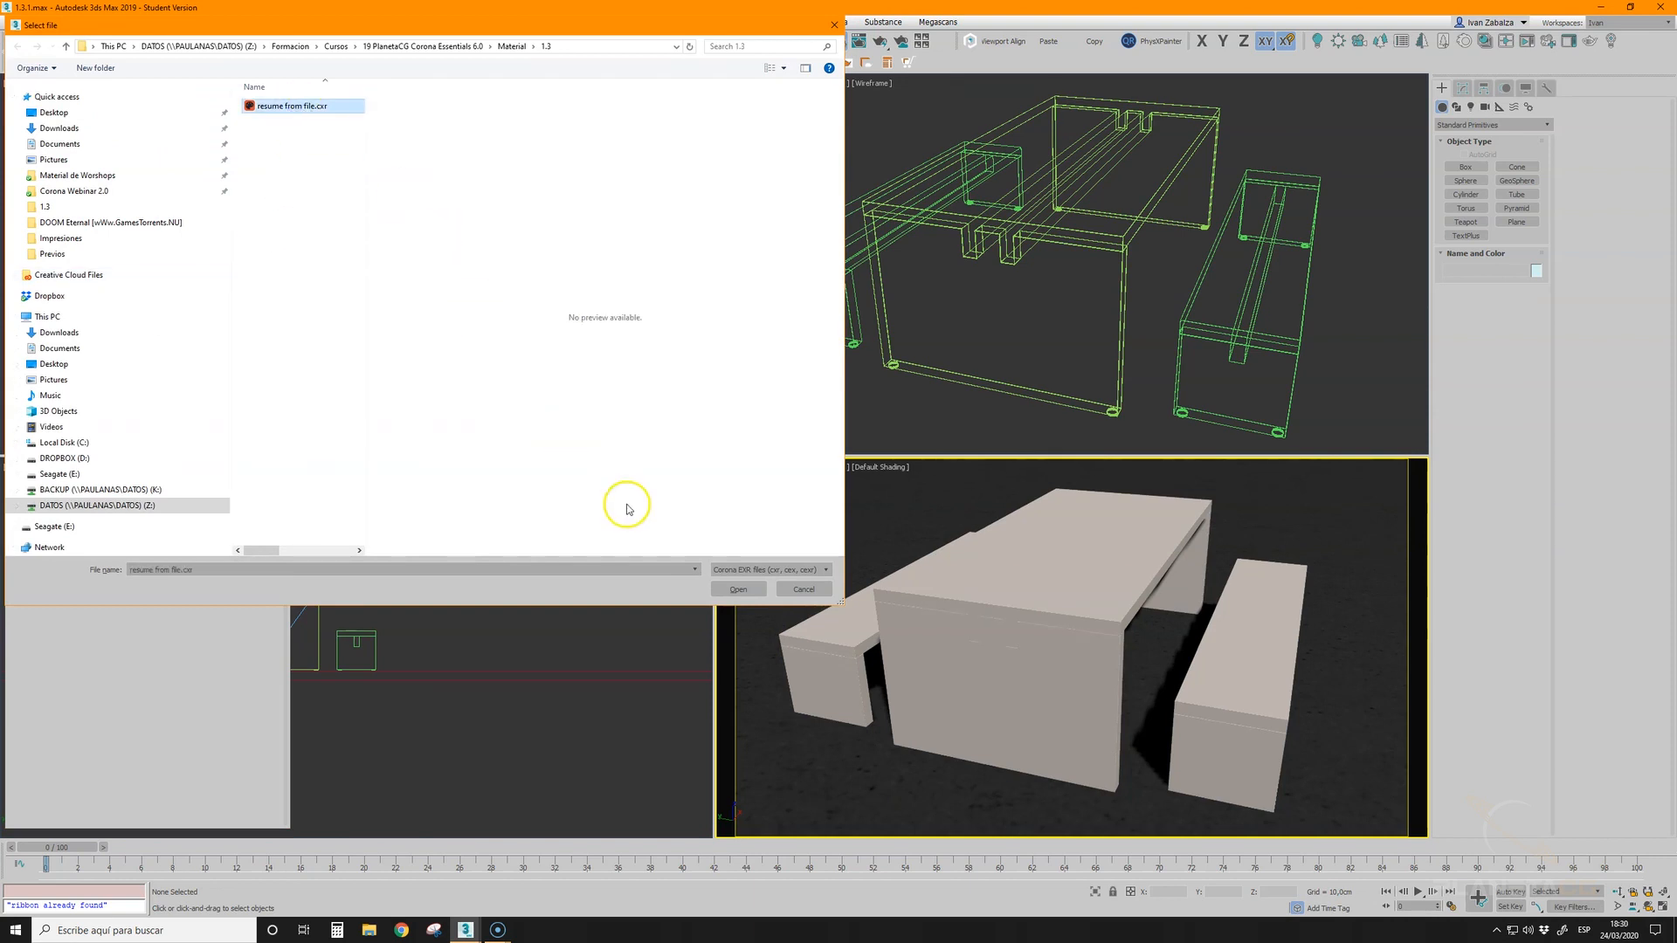
pyautogui.click(738, 589)
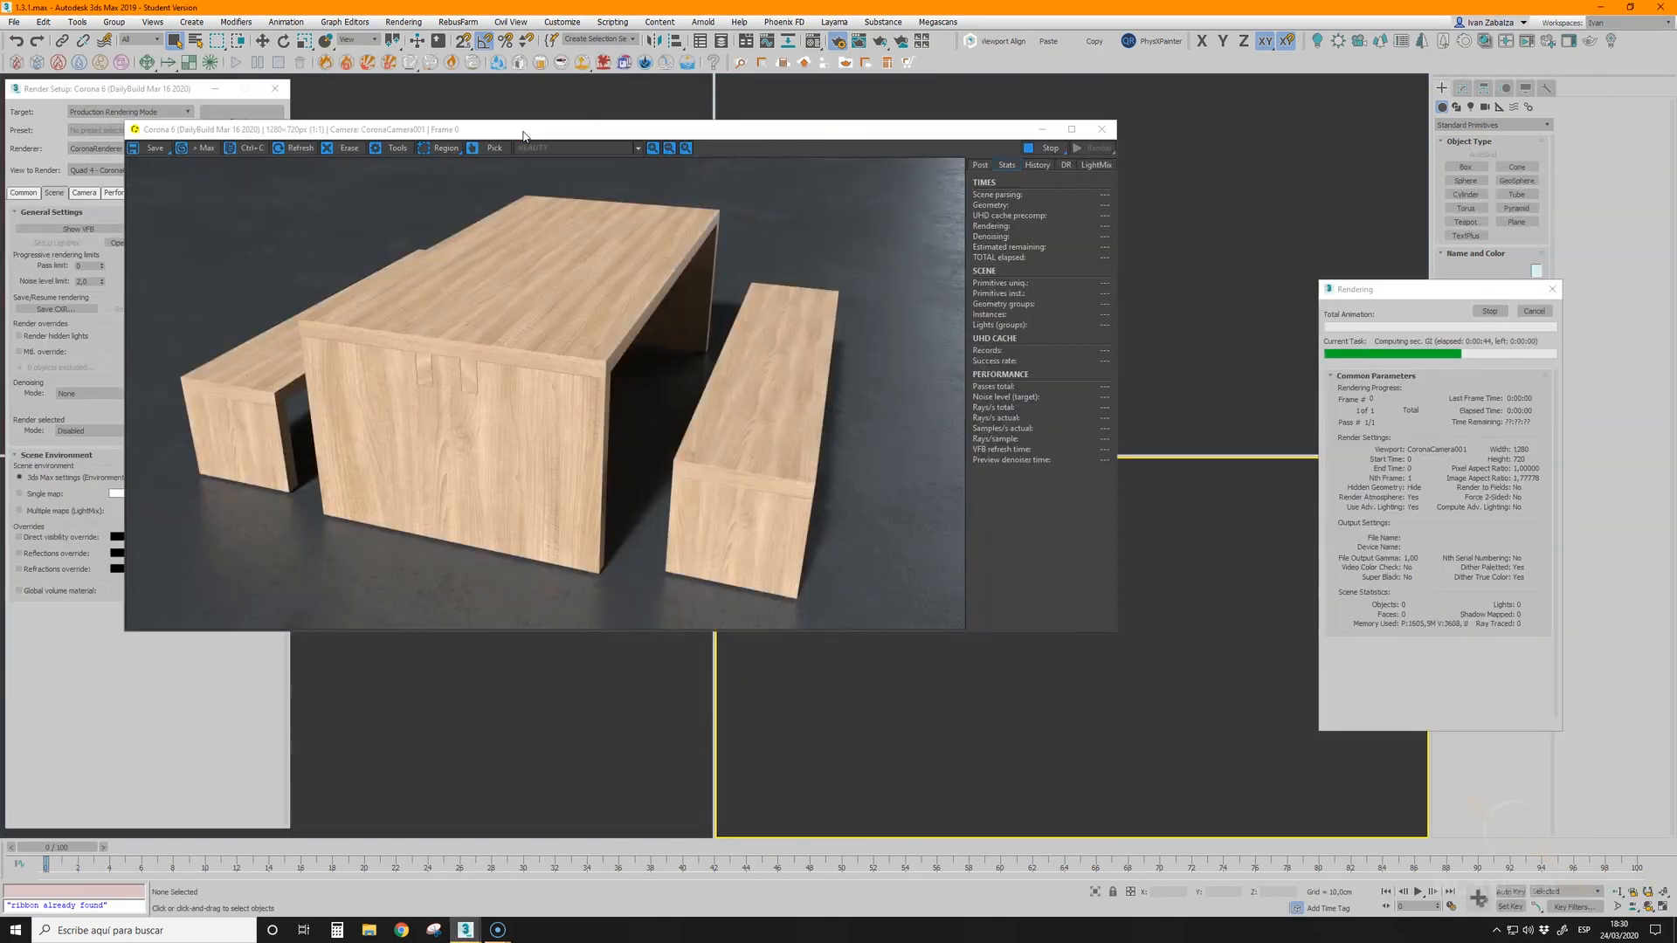
# - Check the resumed render's pass count and noise level statistics, cancel the rendering and close the frame buffer
pyautogui.moveTo(699, 125); pyautogui.dragTo(701, 120)
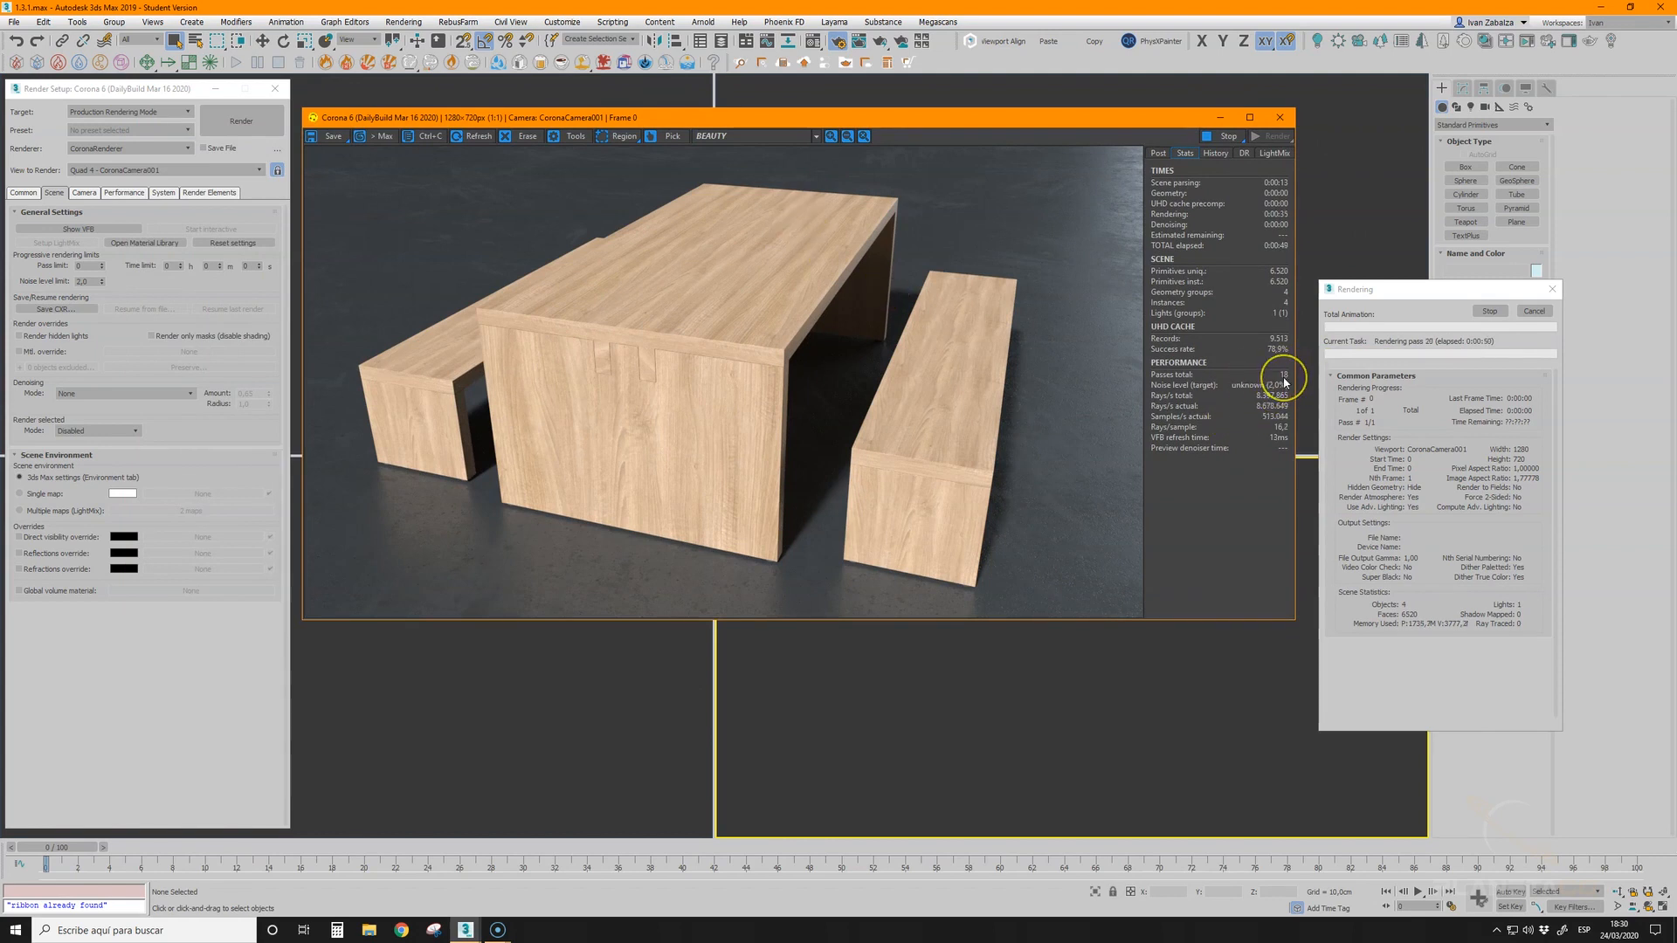
pyautogui.moveTo(1286, 381)
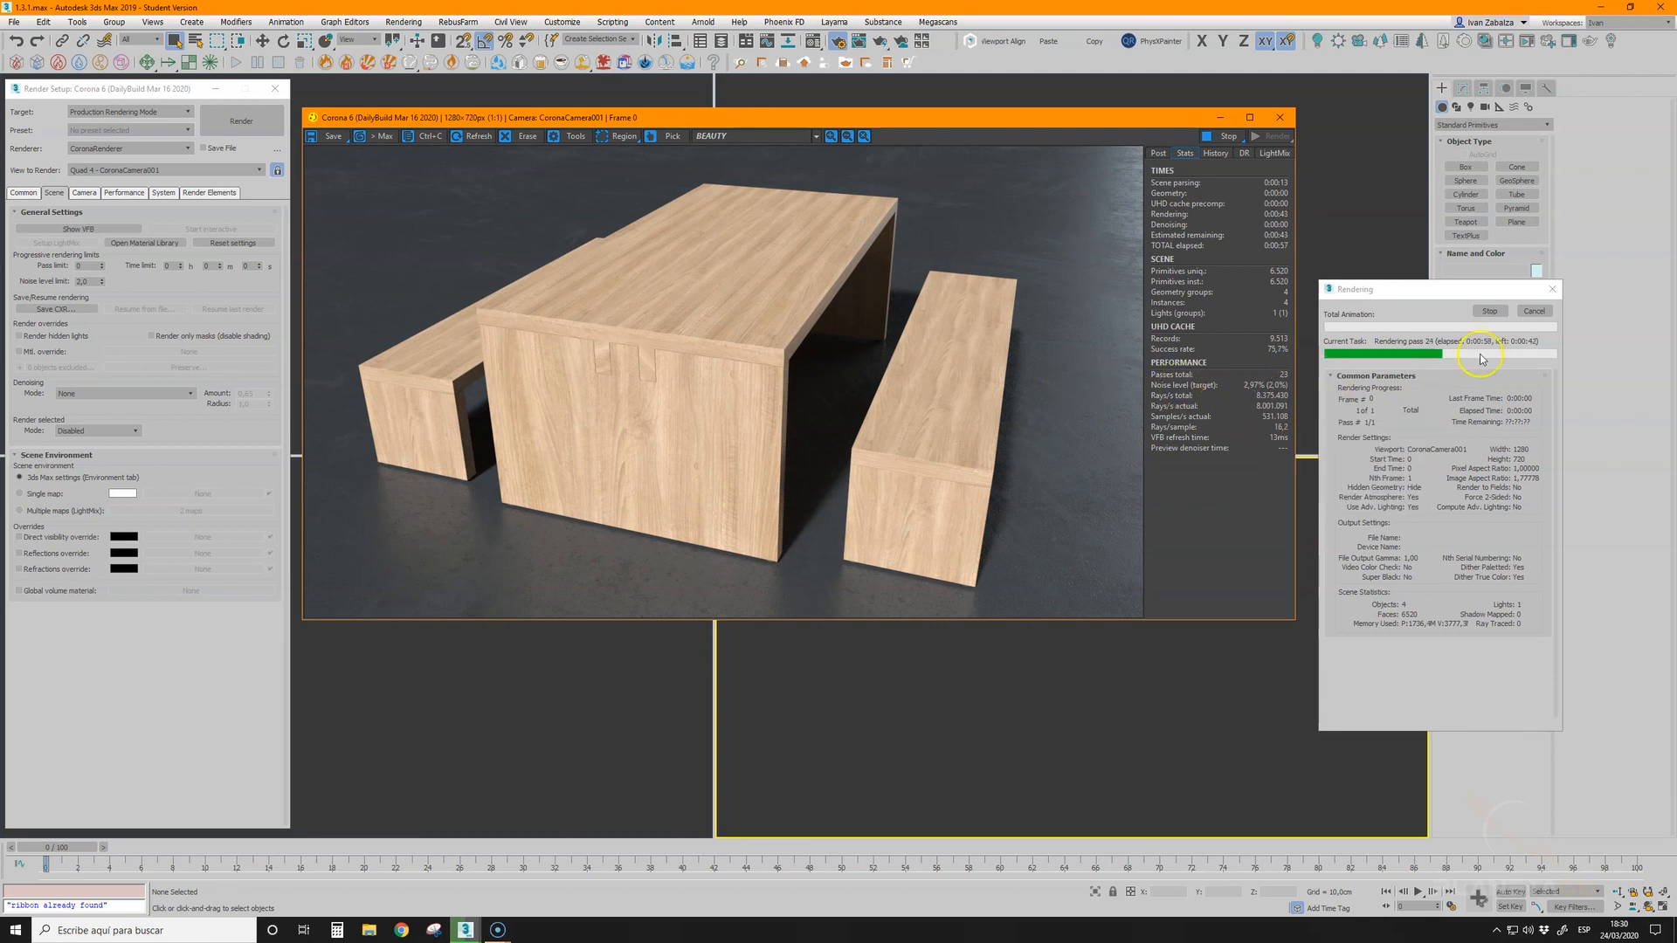
pyautogui.click(1535, 312)
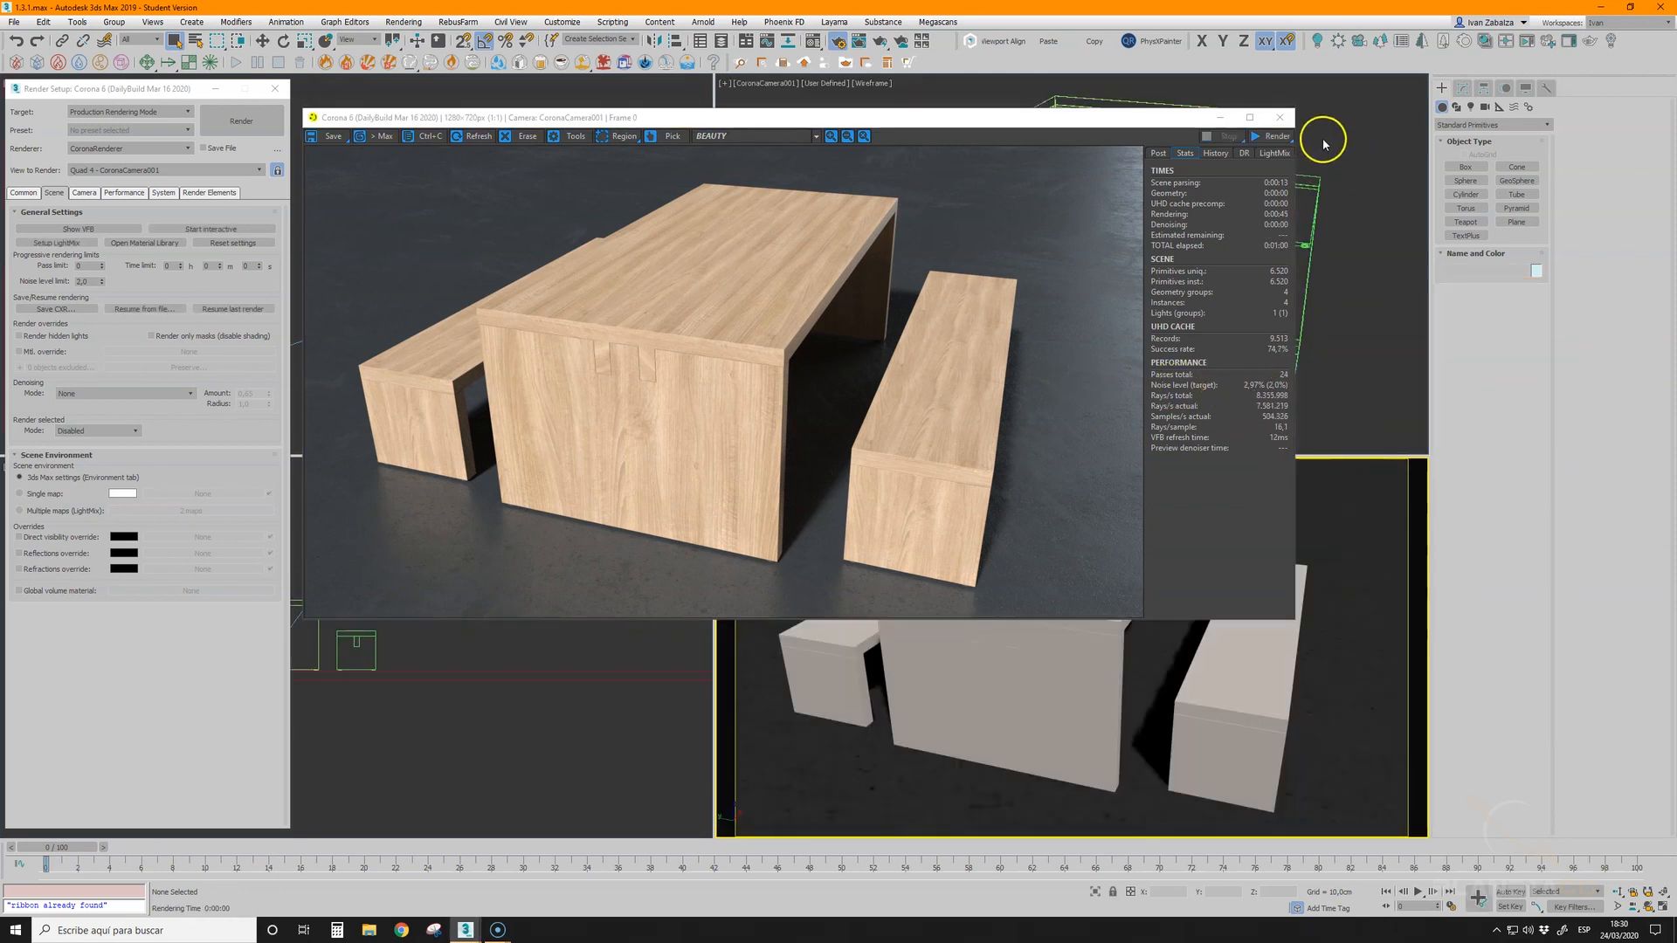
pyautogui.click(1279, 117)
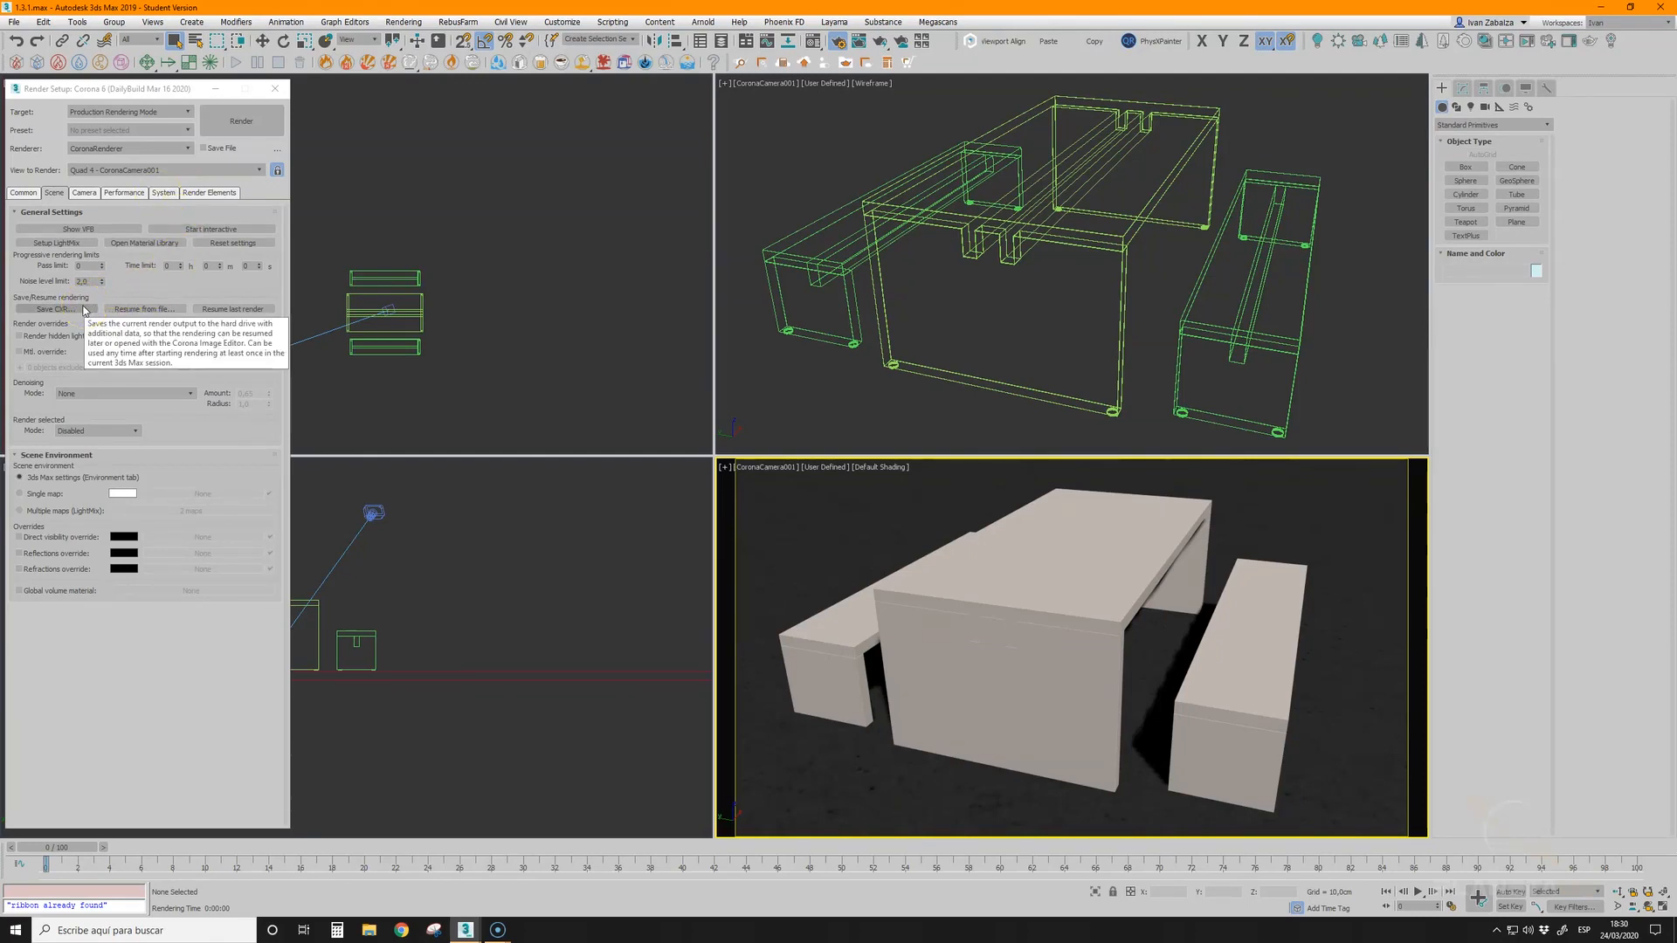
# - Enable the Render hidden lights override in the Scene settings
pyautogui.click(162, 187)
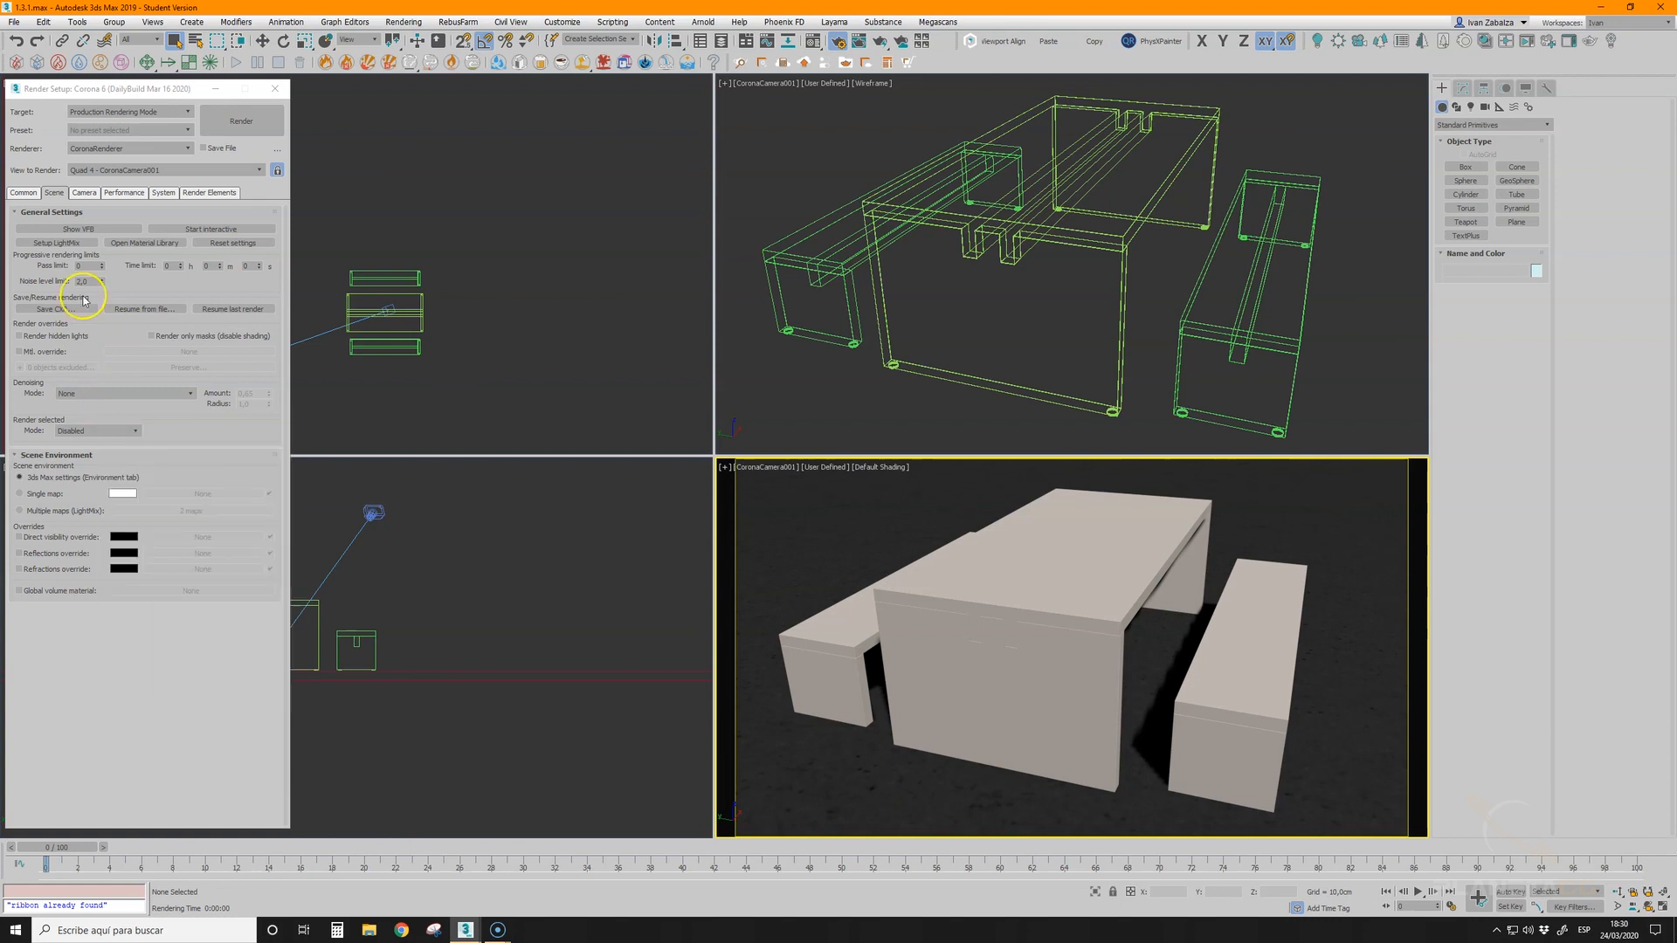
pyautogui.click(17, 336)
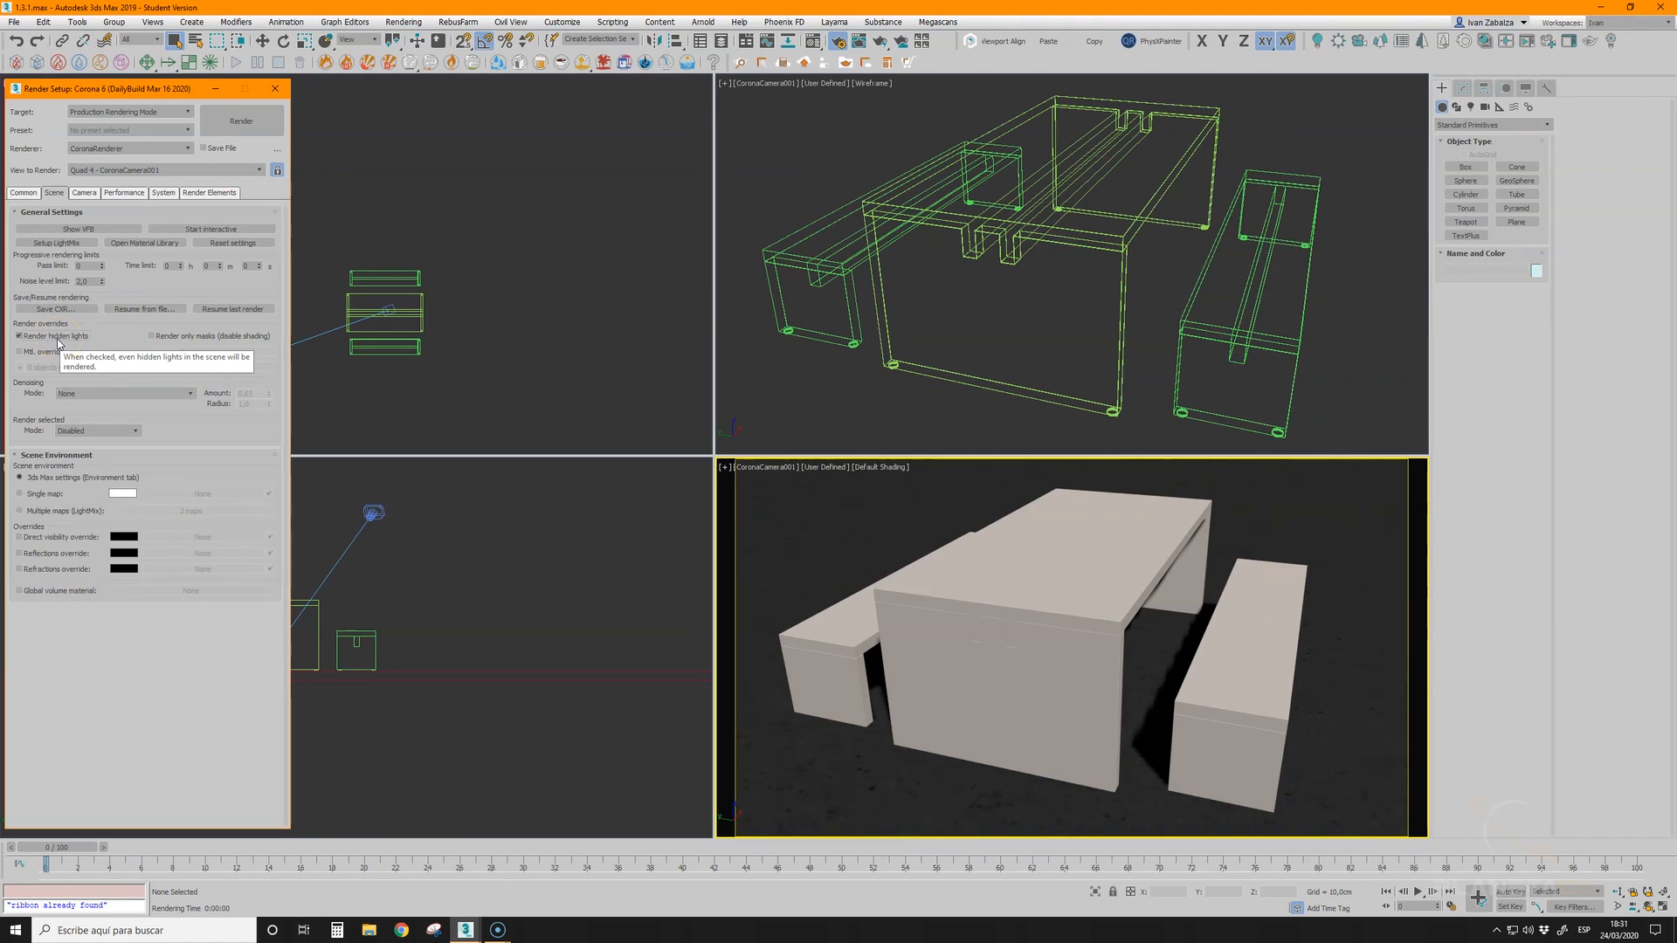
pyautogui.click(19, 338)
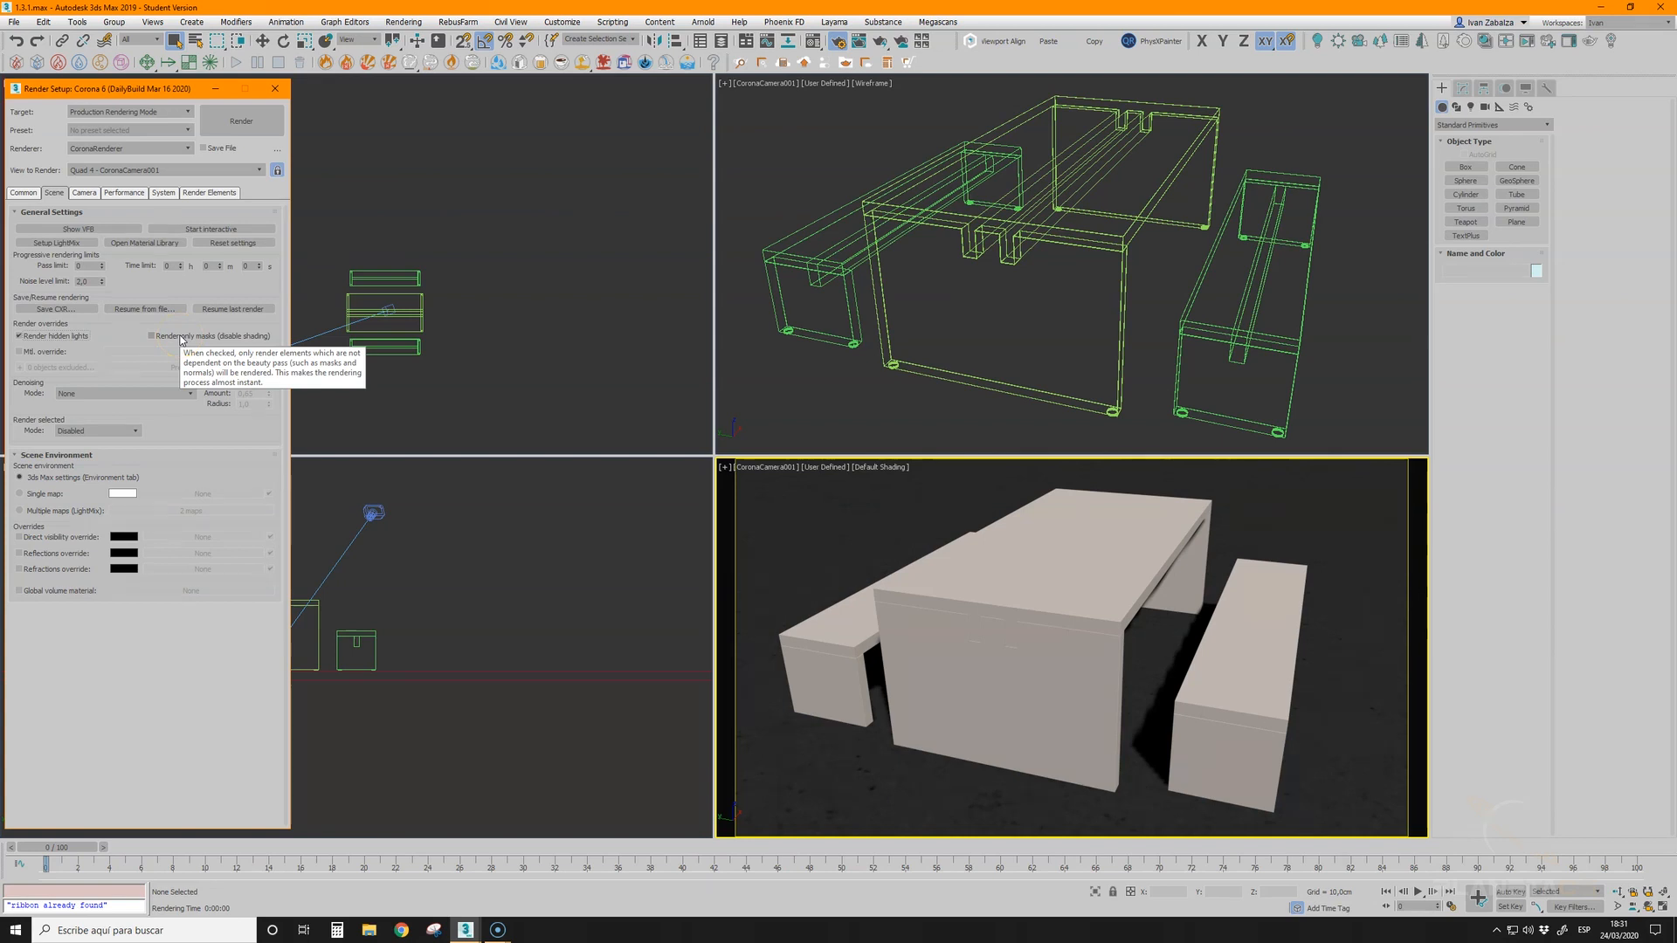
pyautogui.click(59, 337)
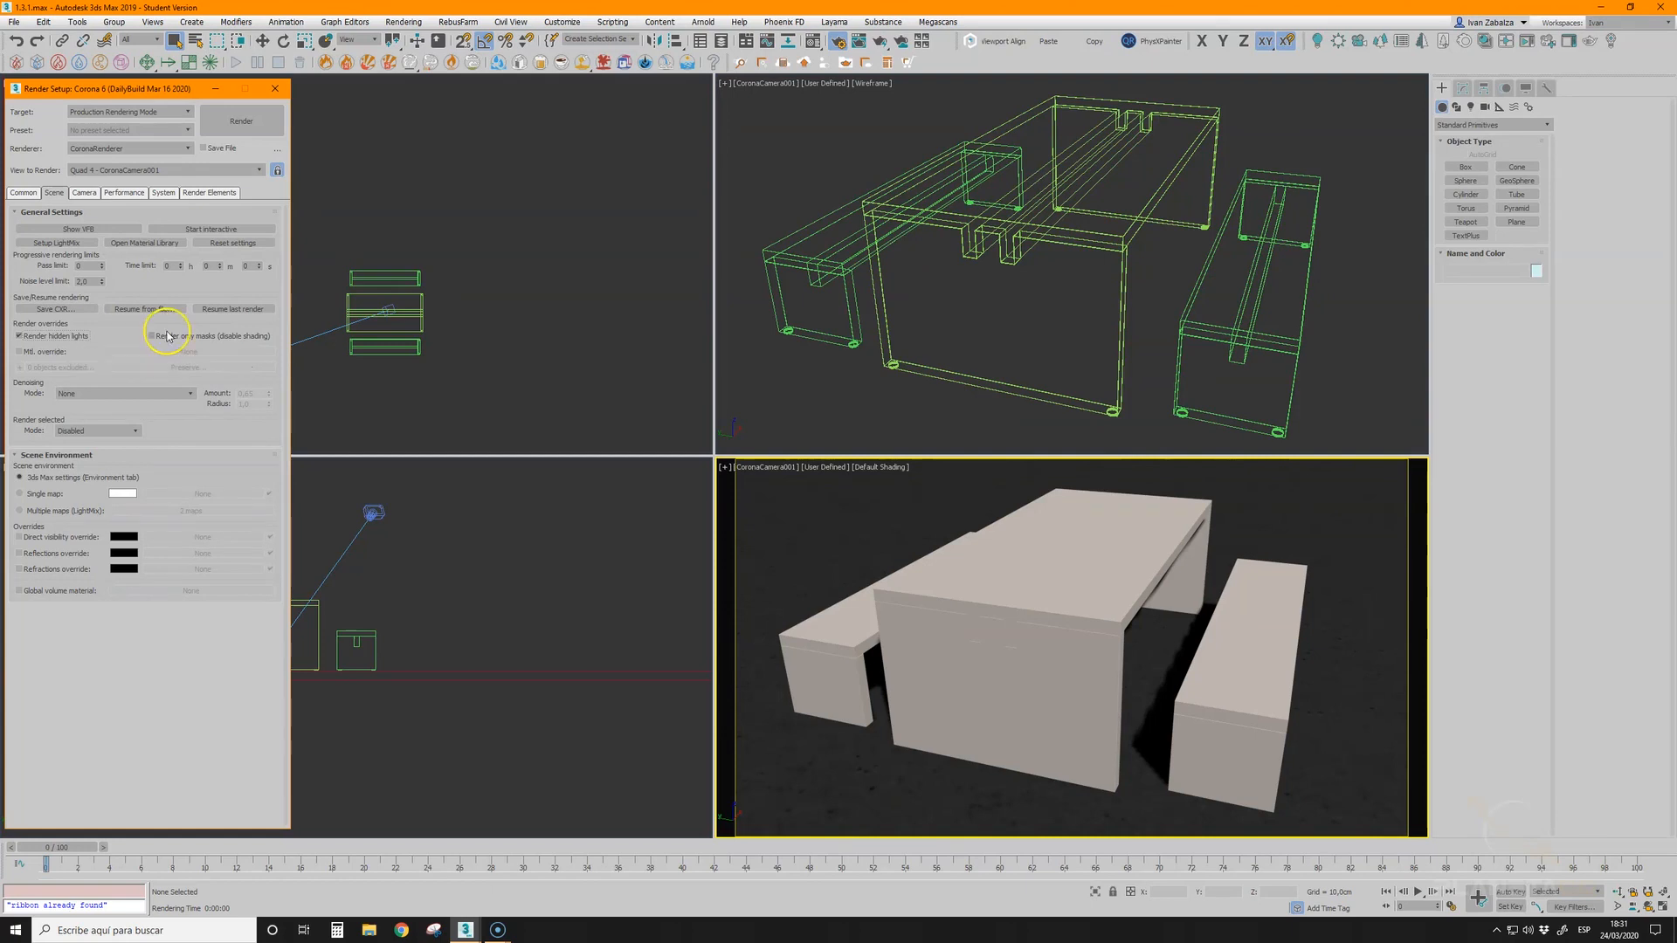
# - Add the CGeometry_ZDepth and CMasking_WireColor render elements
pyautogui.click(204, 194)
pyautogui.click(62, 243)
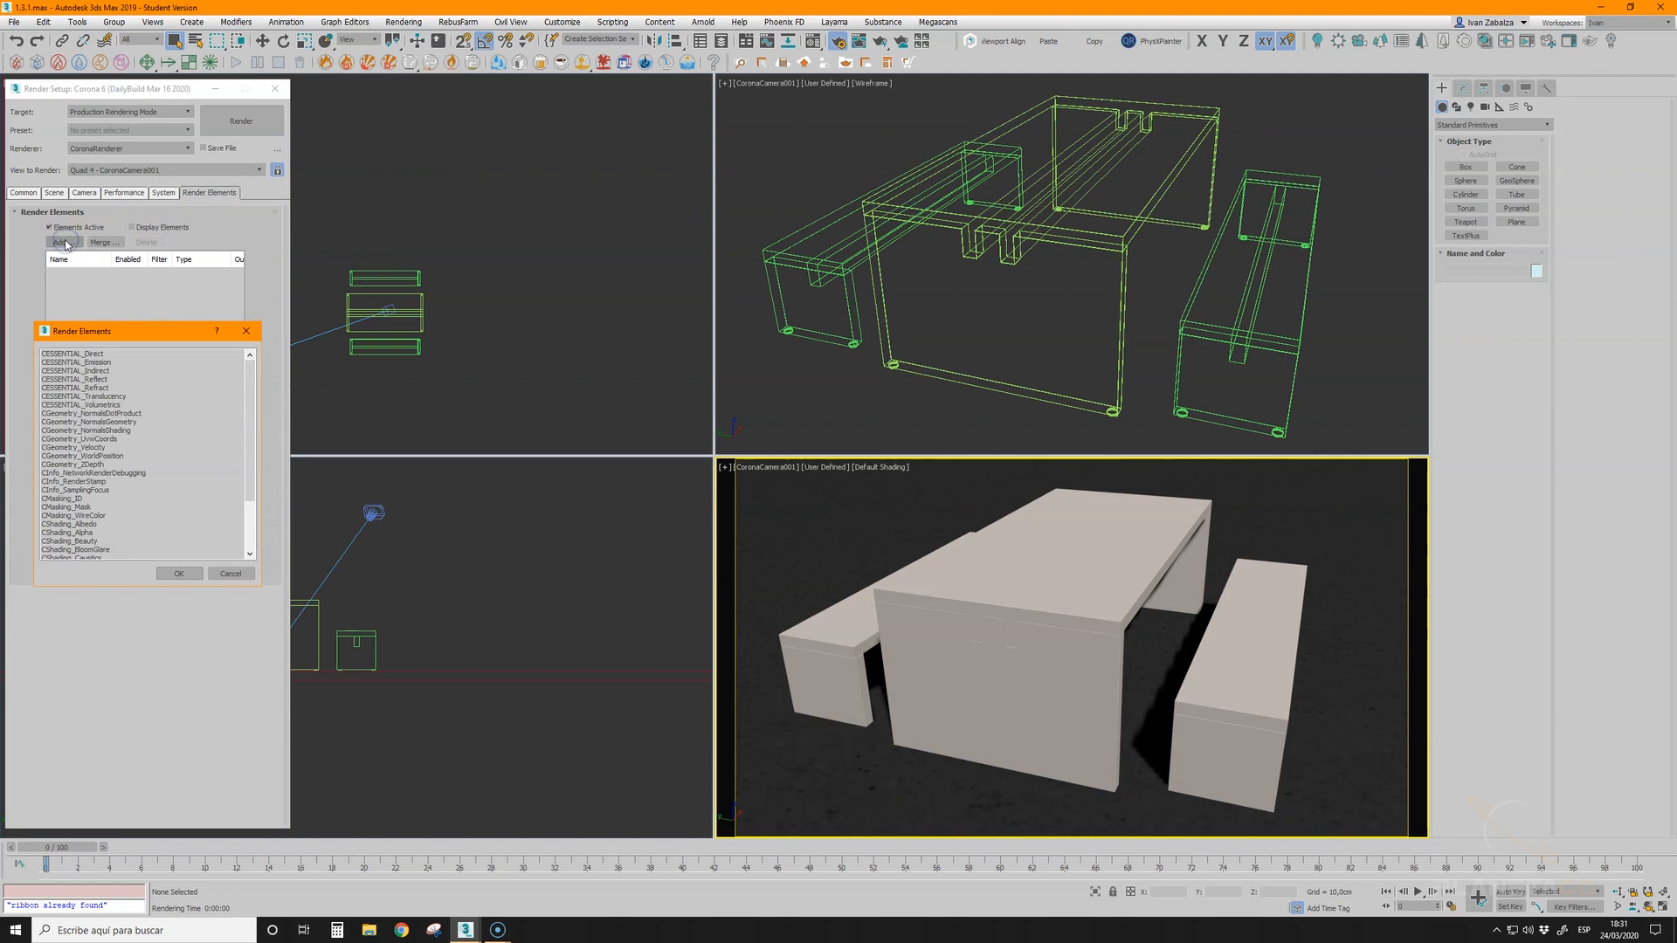
pyautogui.moveTo(251, 402); pyautogui.dragTo(249, 447)
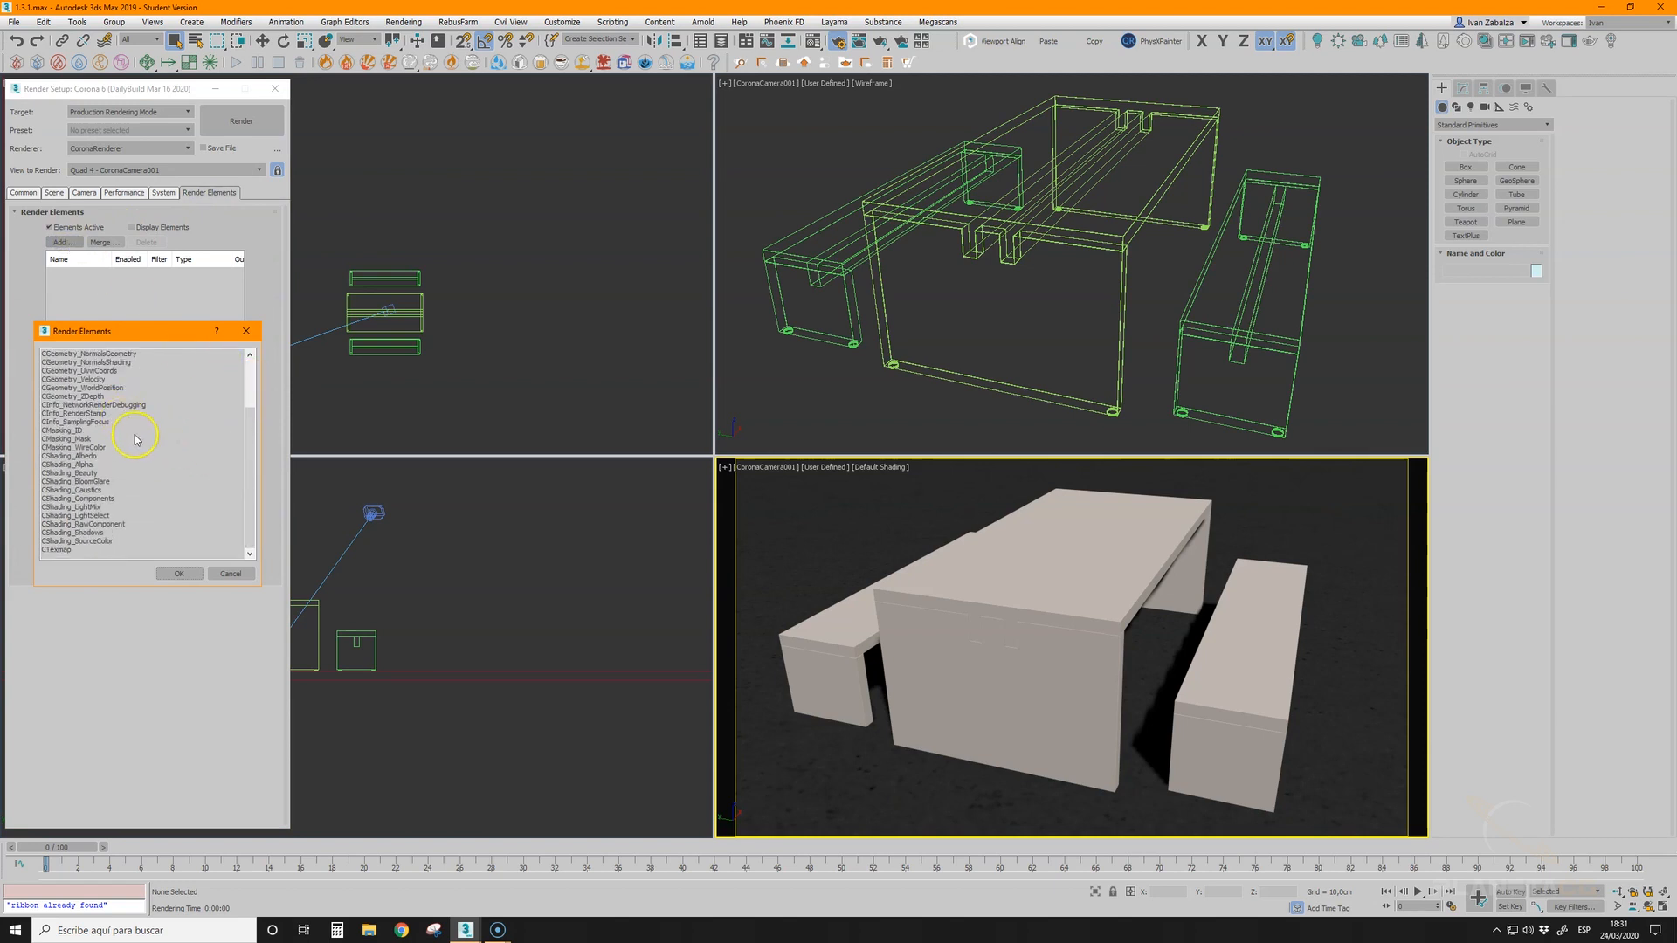
pyautogui.click(90, 397)
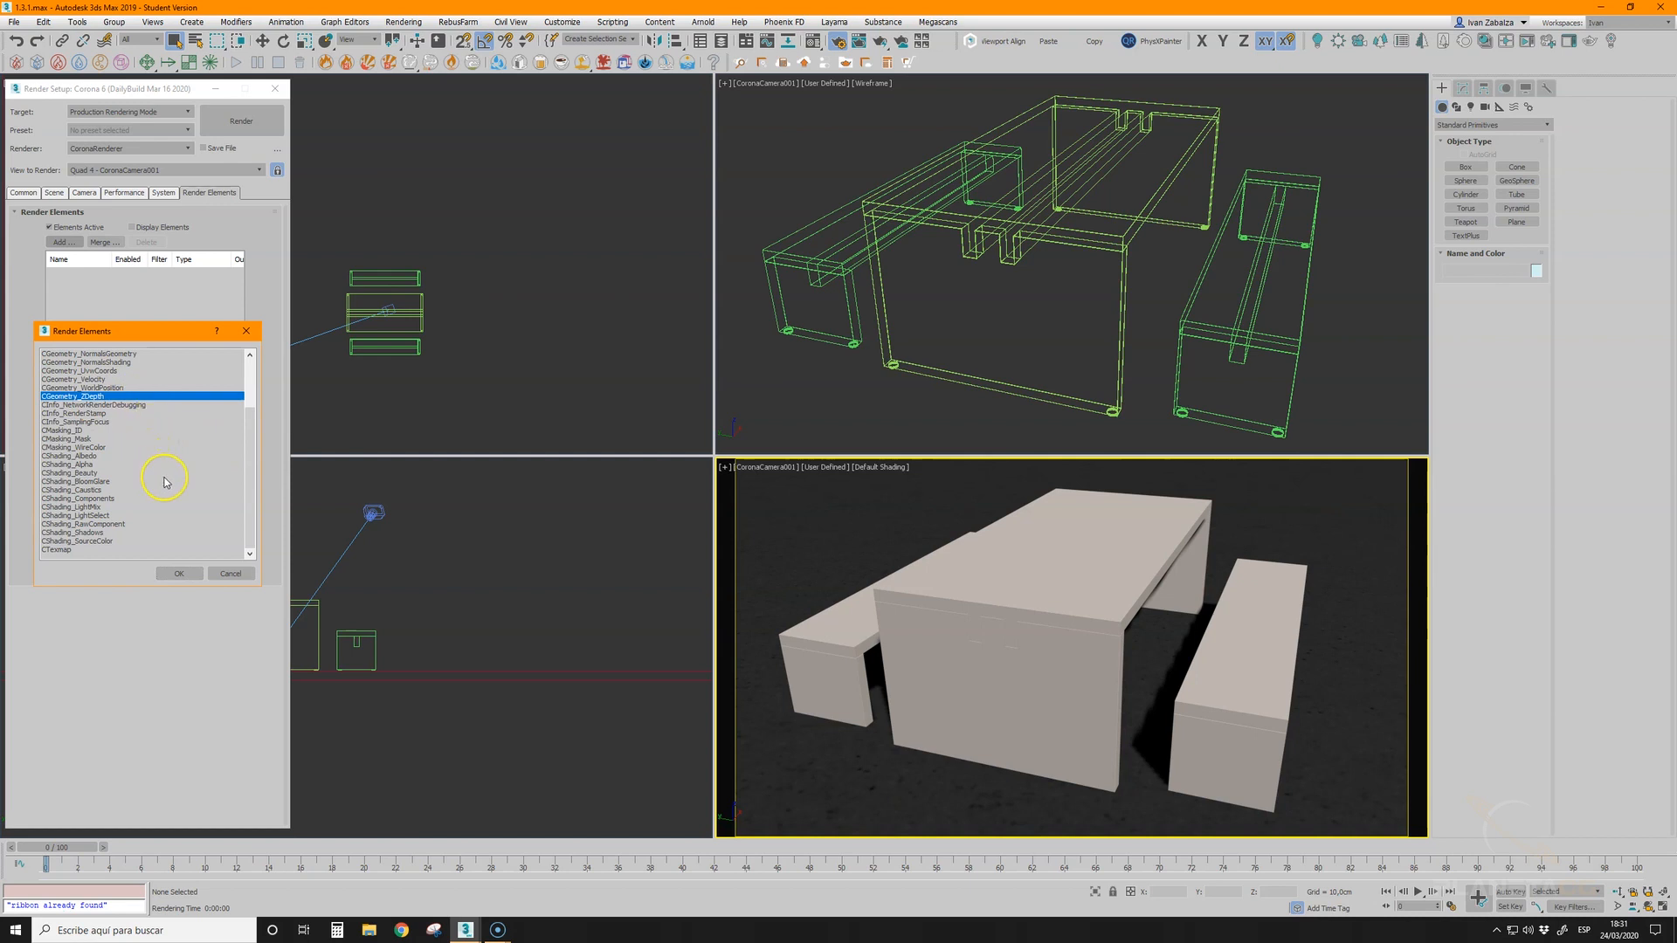
pyautogui.keyDown('ctrl'); pyautogui.click(94, 447); pyautogui.keyUp('ctrl')
pyautogui.click(180, 573)
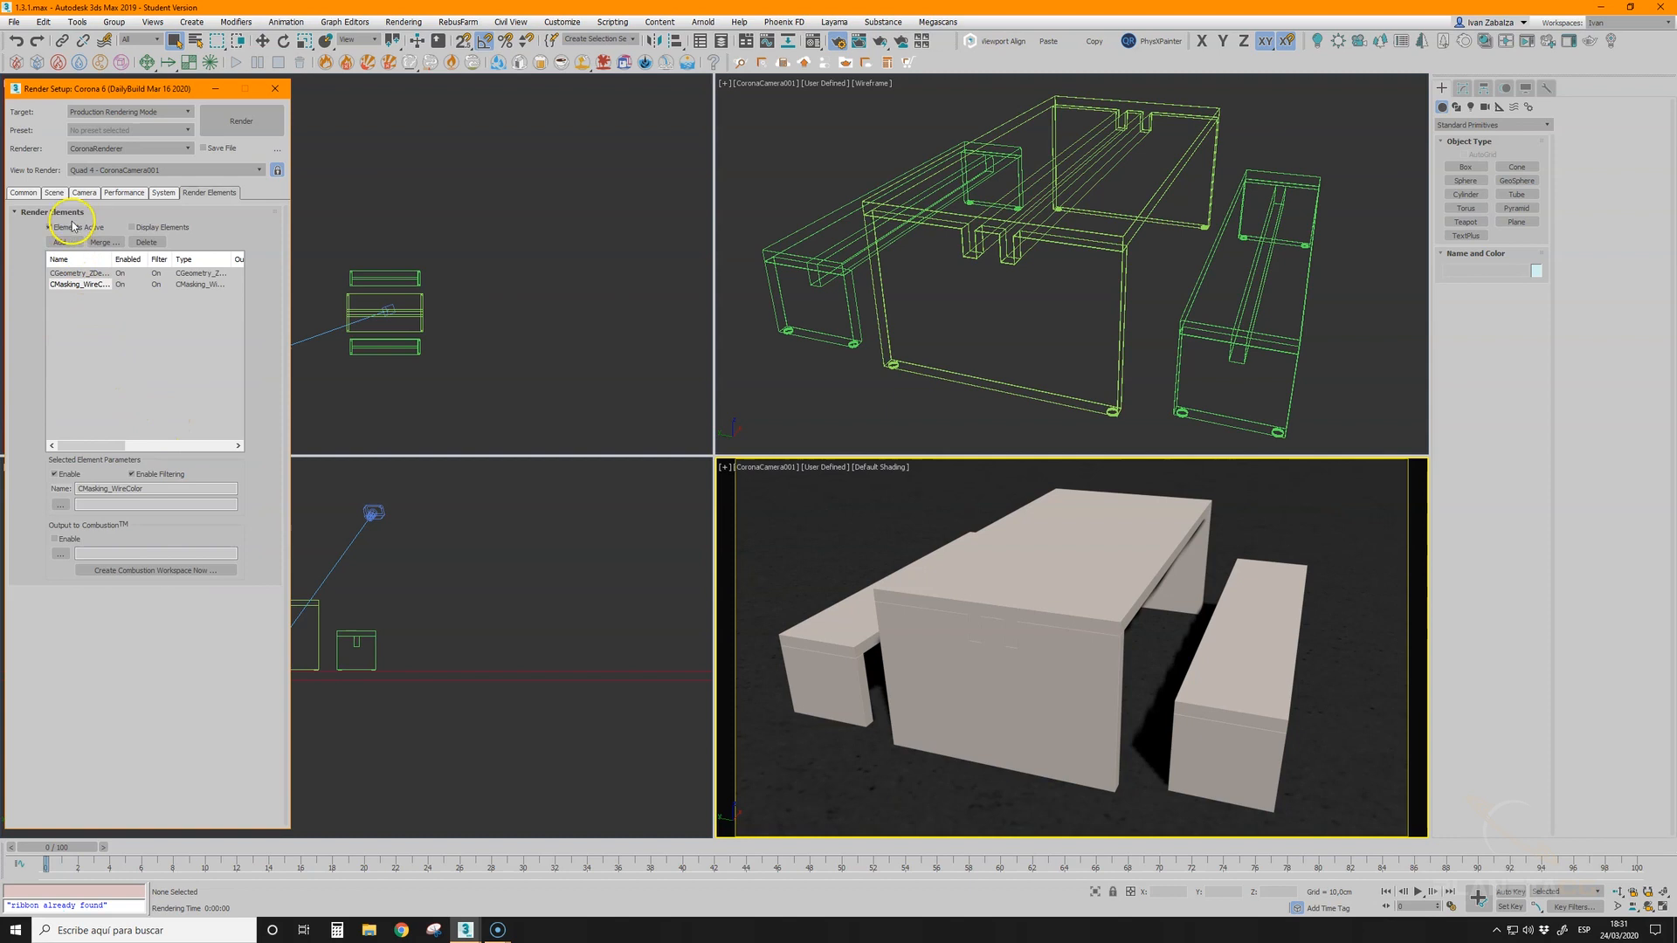
# - Render the camera view and display the CGeometry_ZDepth and CMasking_WireColor passes in the frame buffer
pyautogui.click(54, 192)
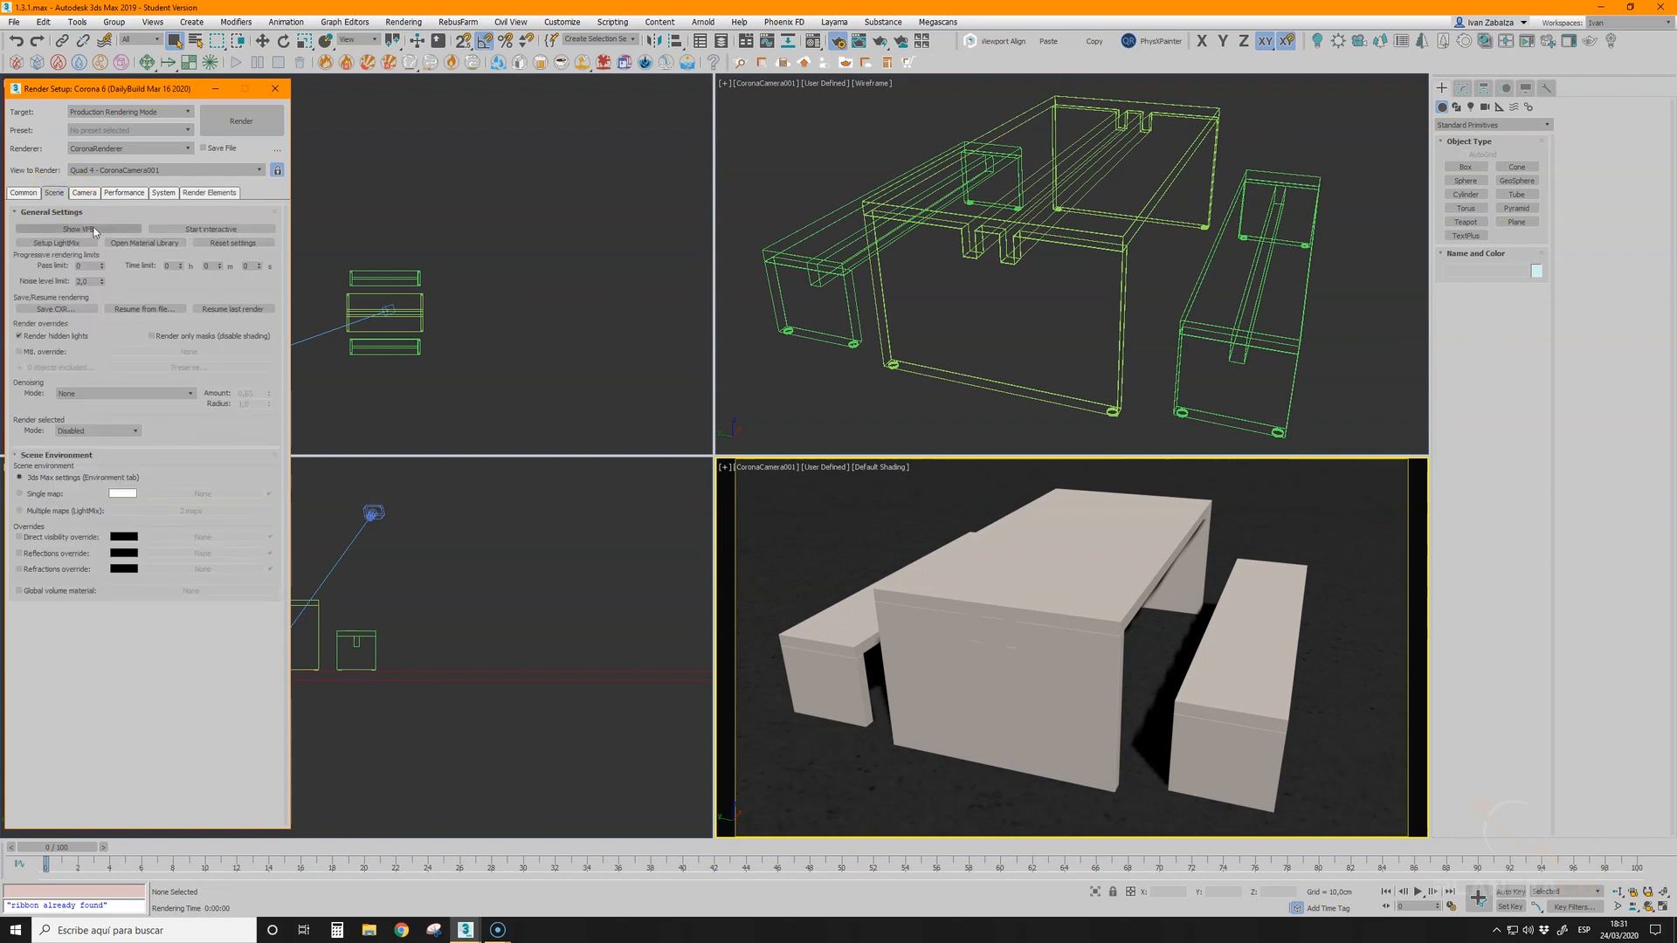
pyautogui.click(209, 193)
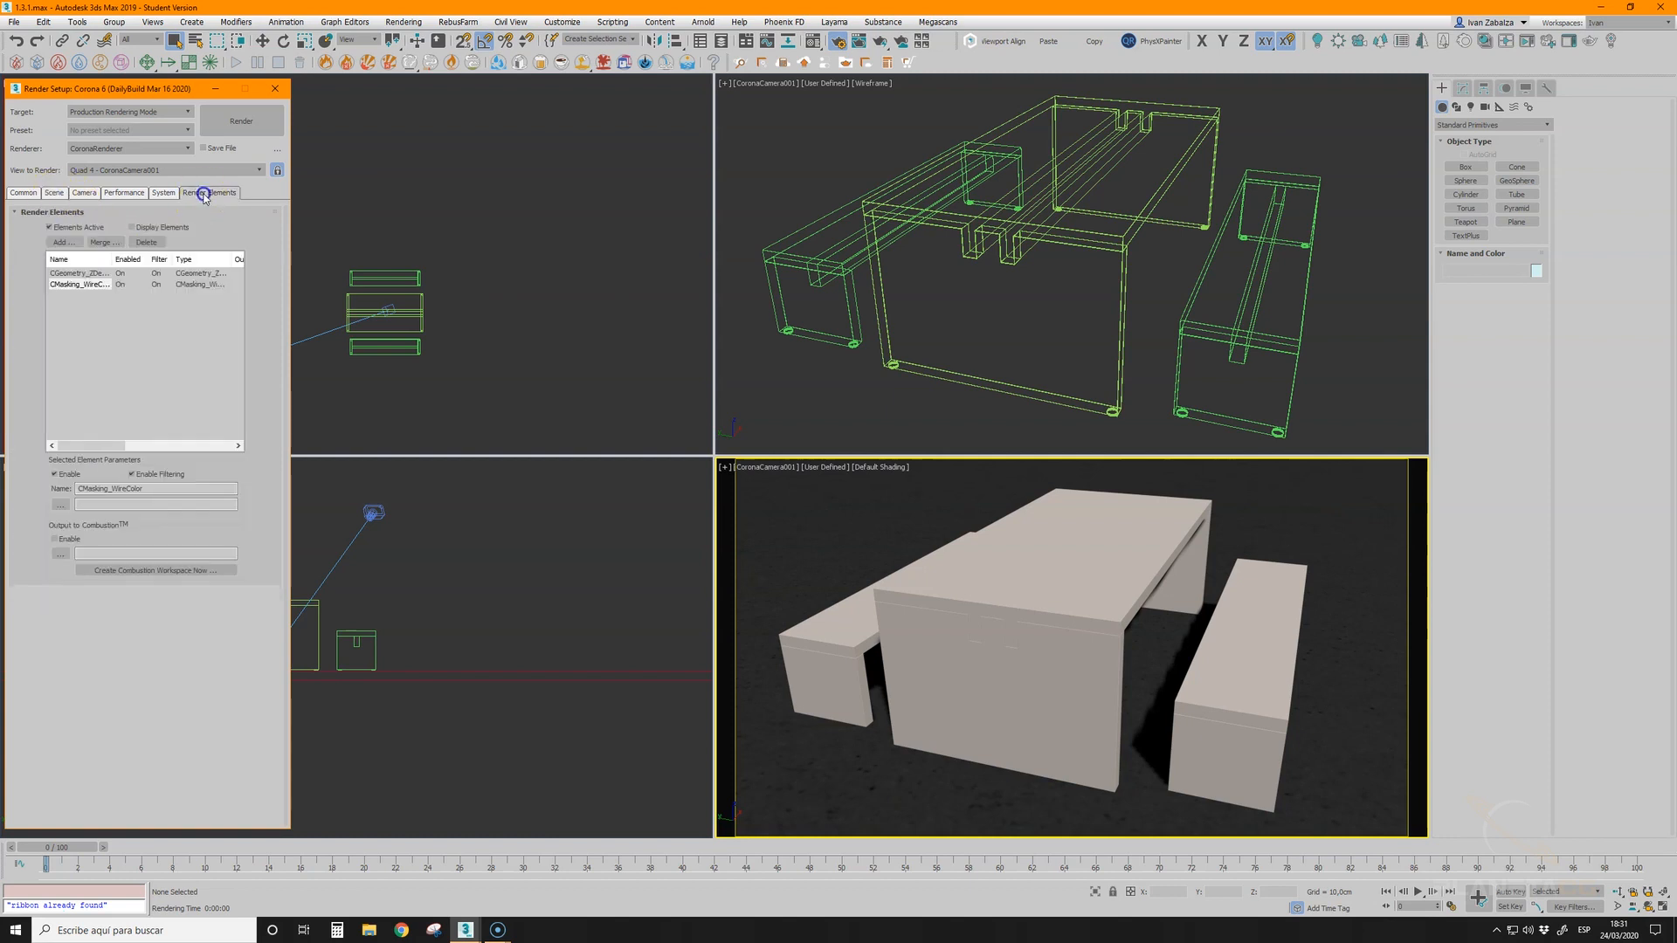
pyautogui.click(54, 192)
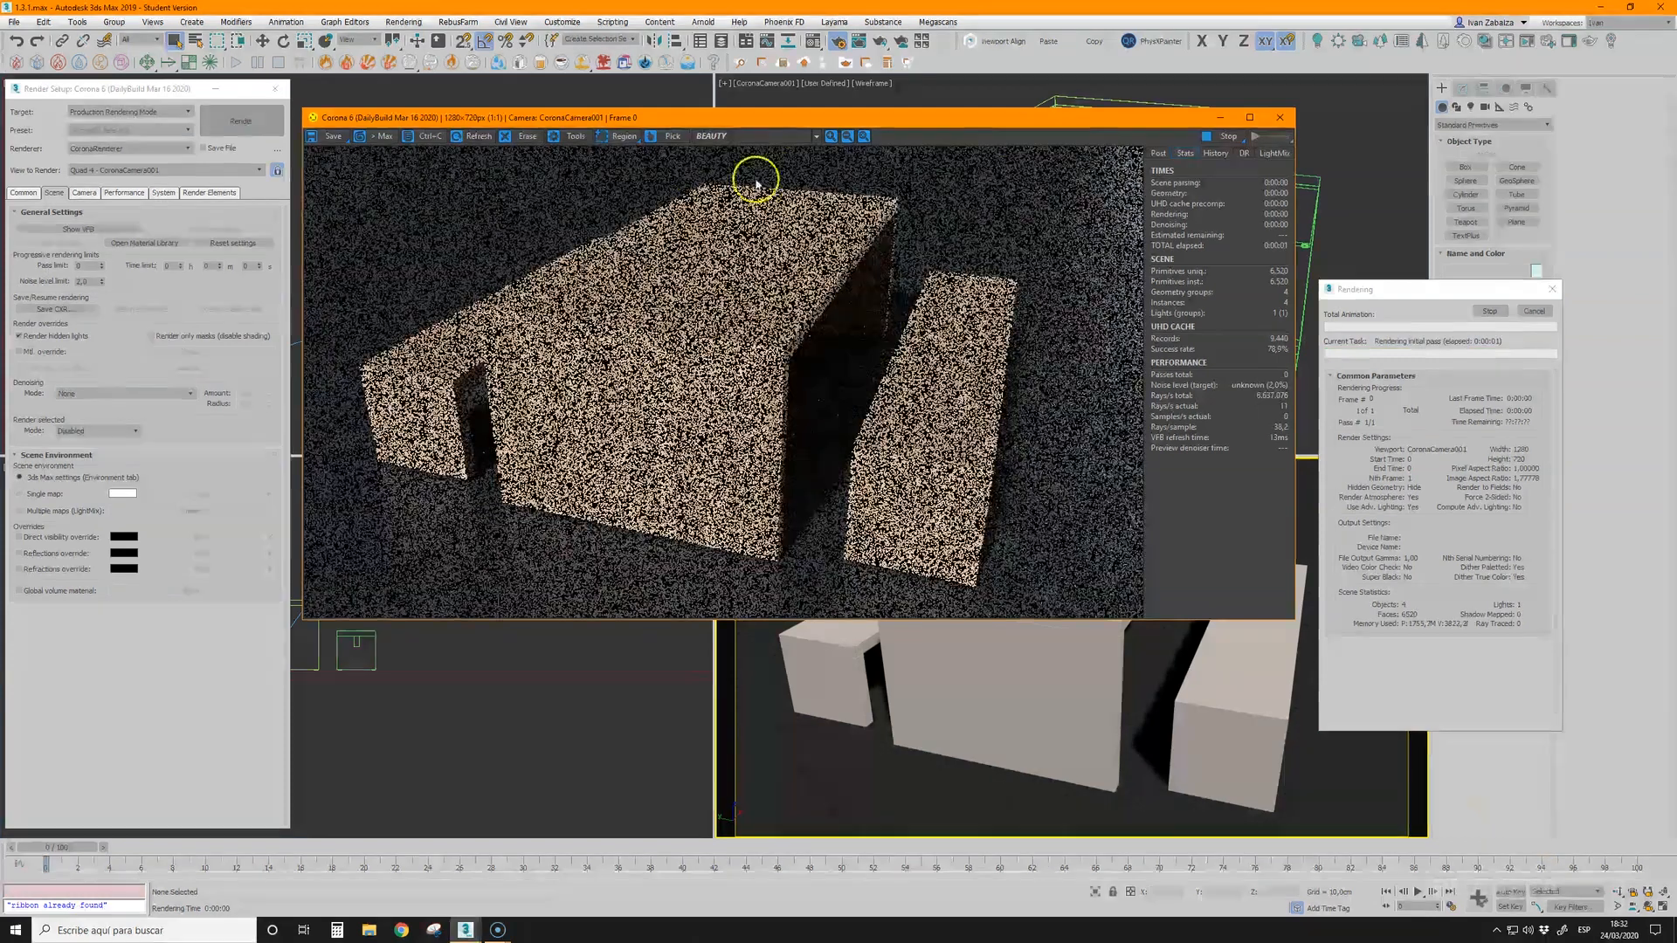
pyautogui.click(814, 137)
pyautogui.click(751, 178)
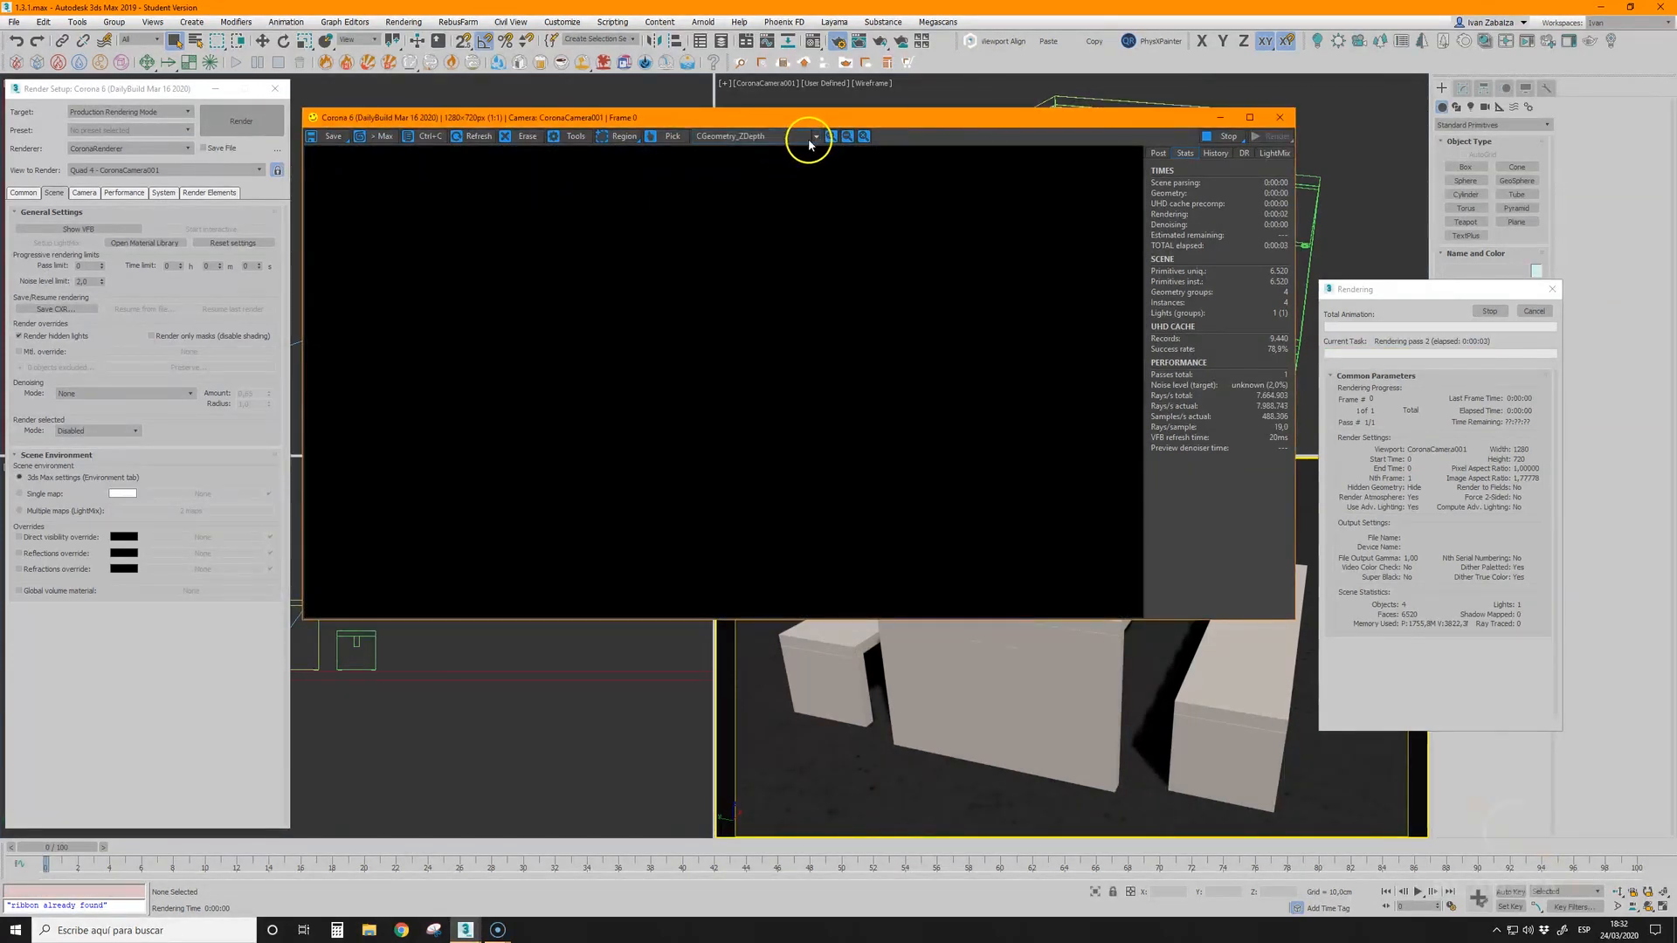
pyautogui.click(808, 138)
pyautogui.click(777, 185)
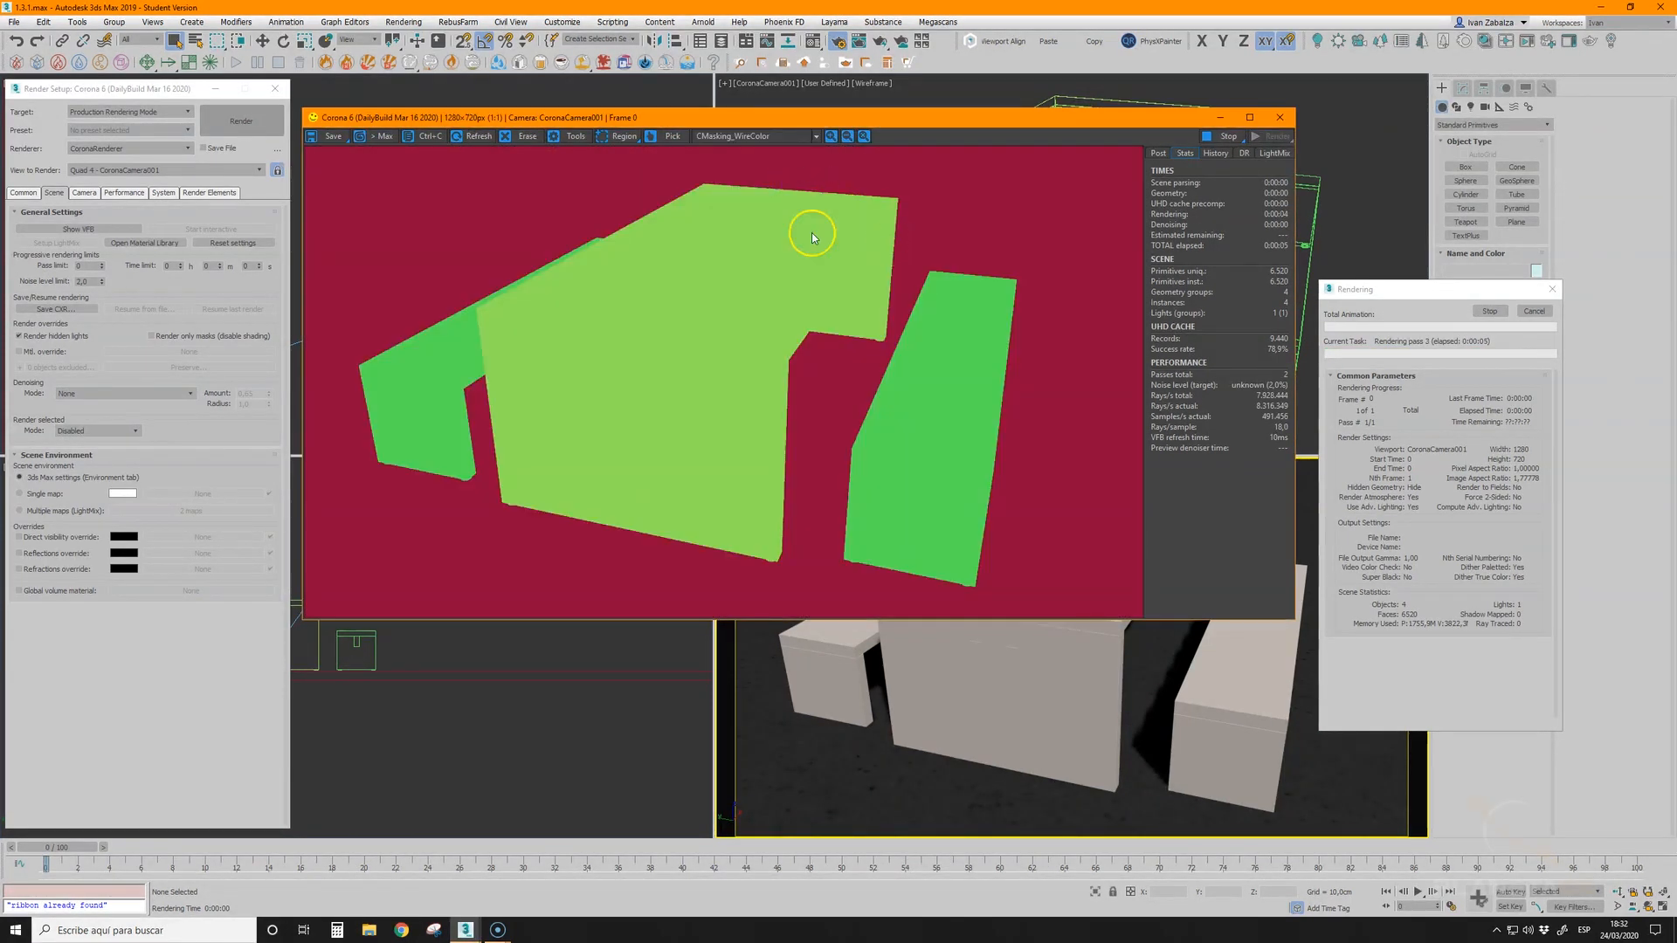
# - View the Alpha and CGeometry_ZDepth passes, return to BEAUTY and close the frame buffer to end the render
pyautogui.click(814, 137)
pyautogui.click(767, 166)
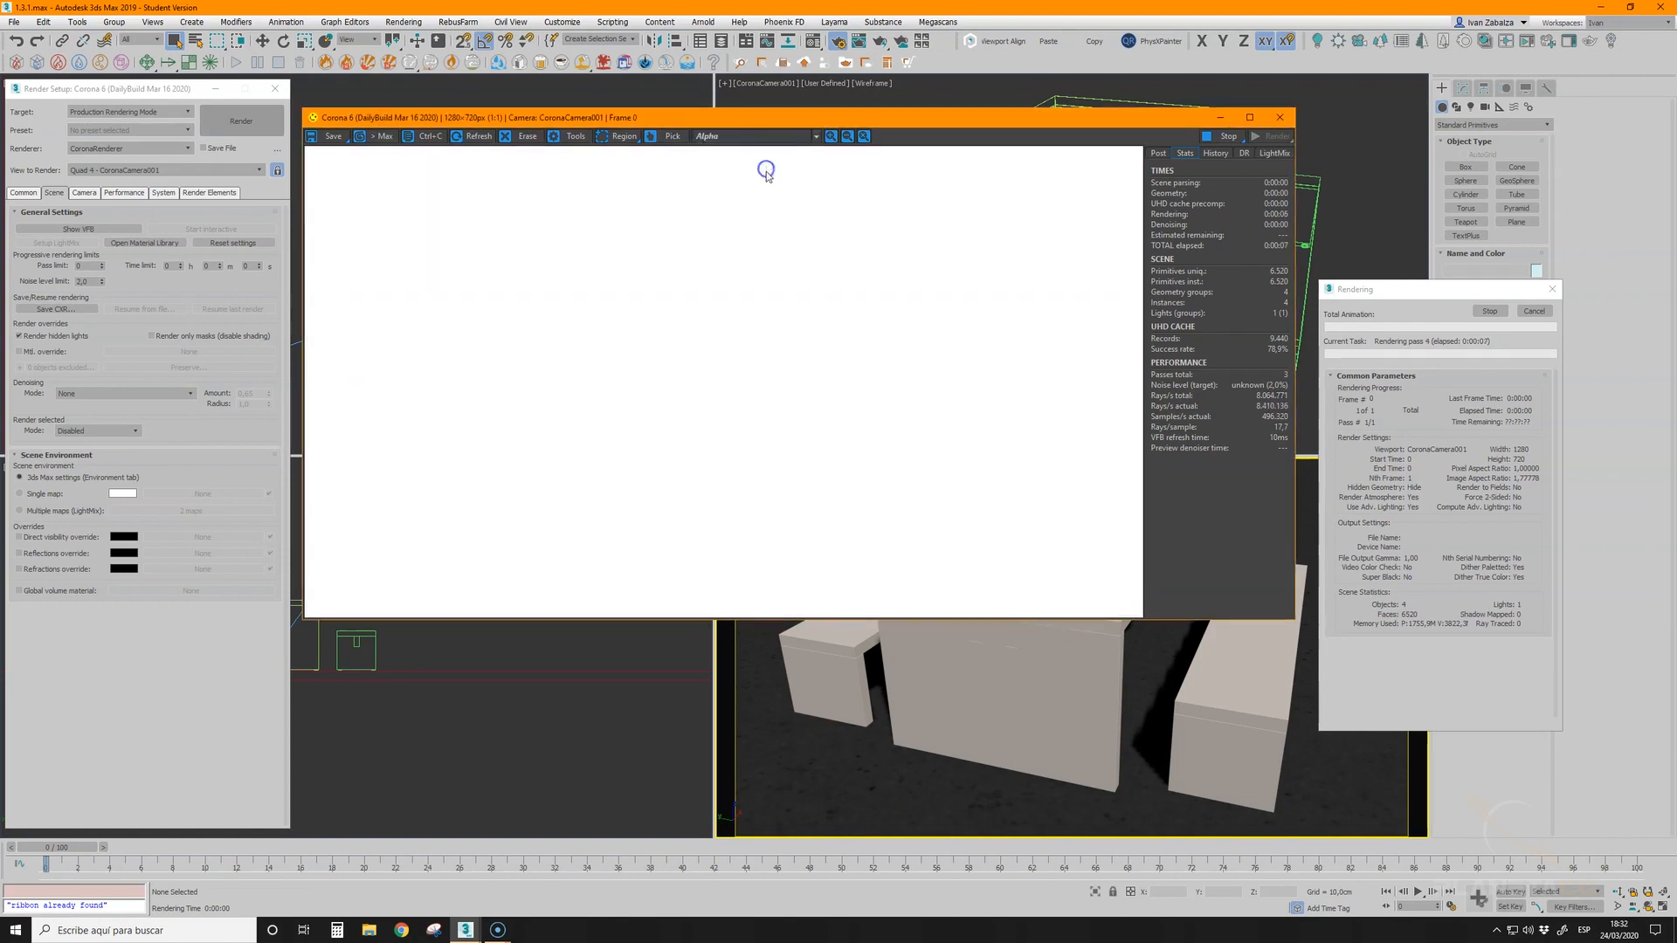
pyautogui.click(808, 138)
pyautogui.click(769, 174)
pyautogui.click(814, 137)
pyautogui.click(767, 157)
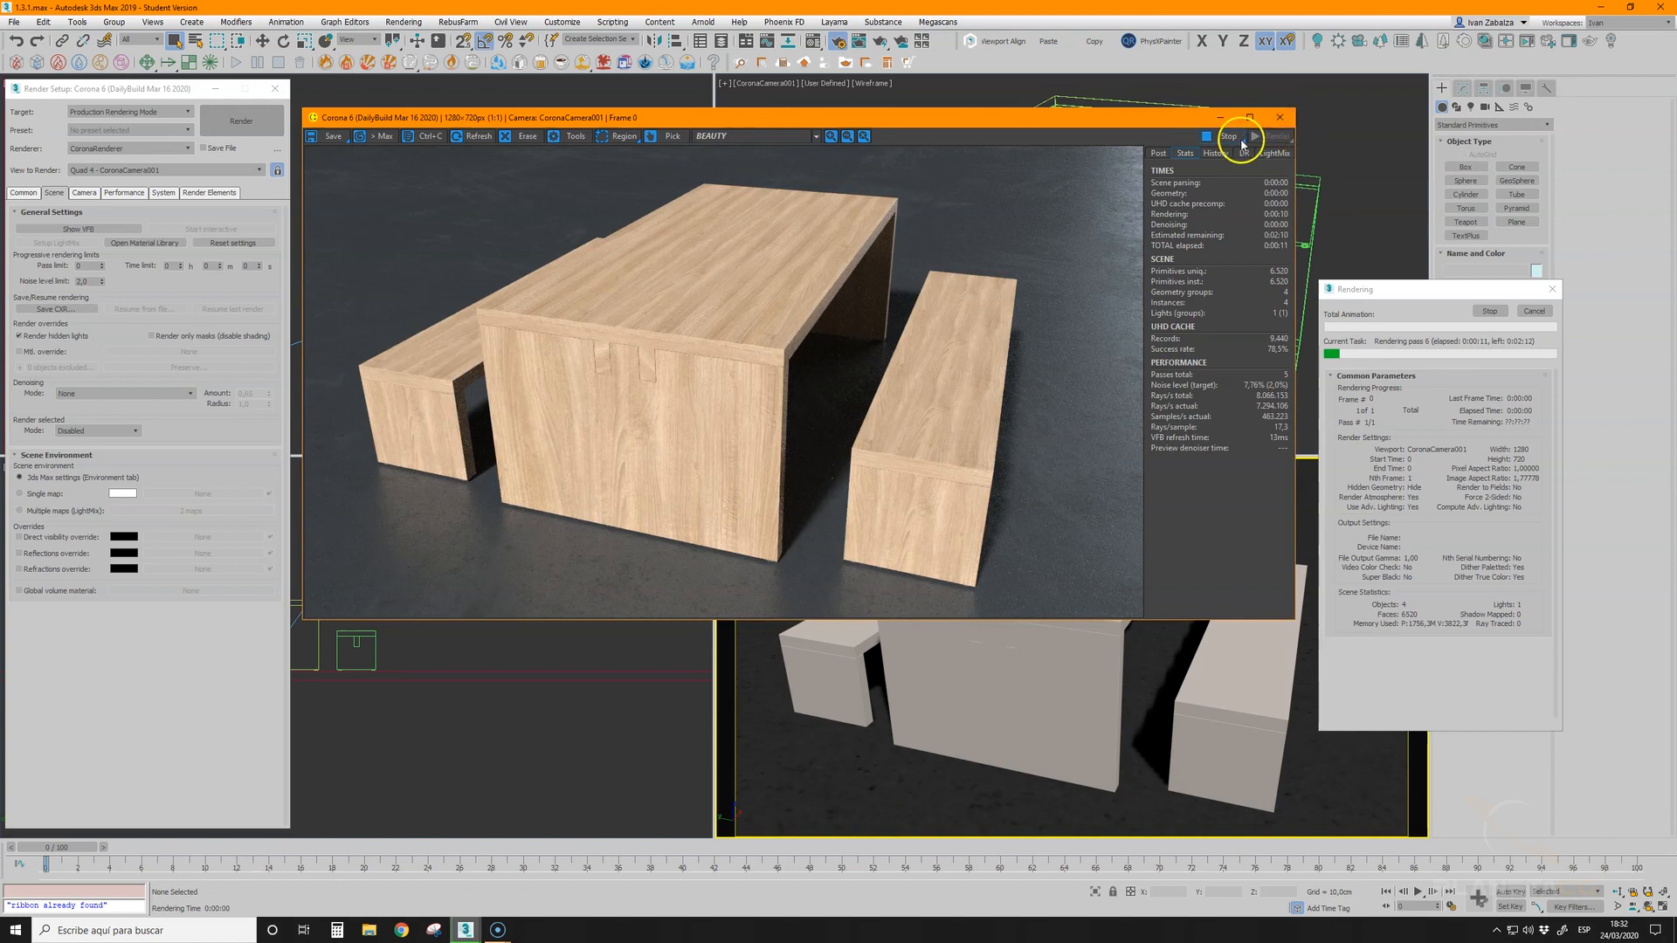
pyautogui.click(1278, 119)
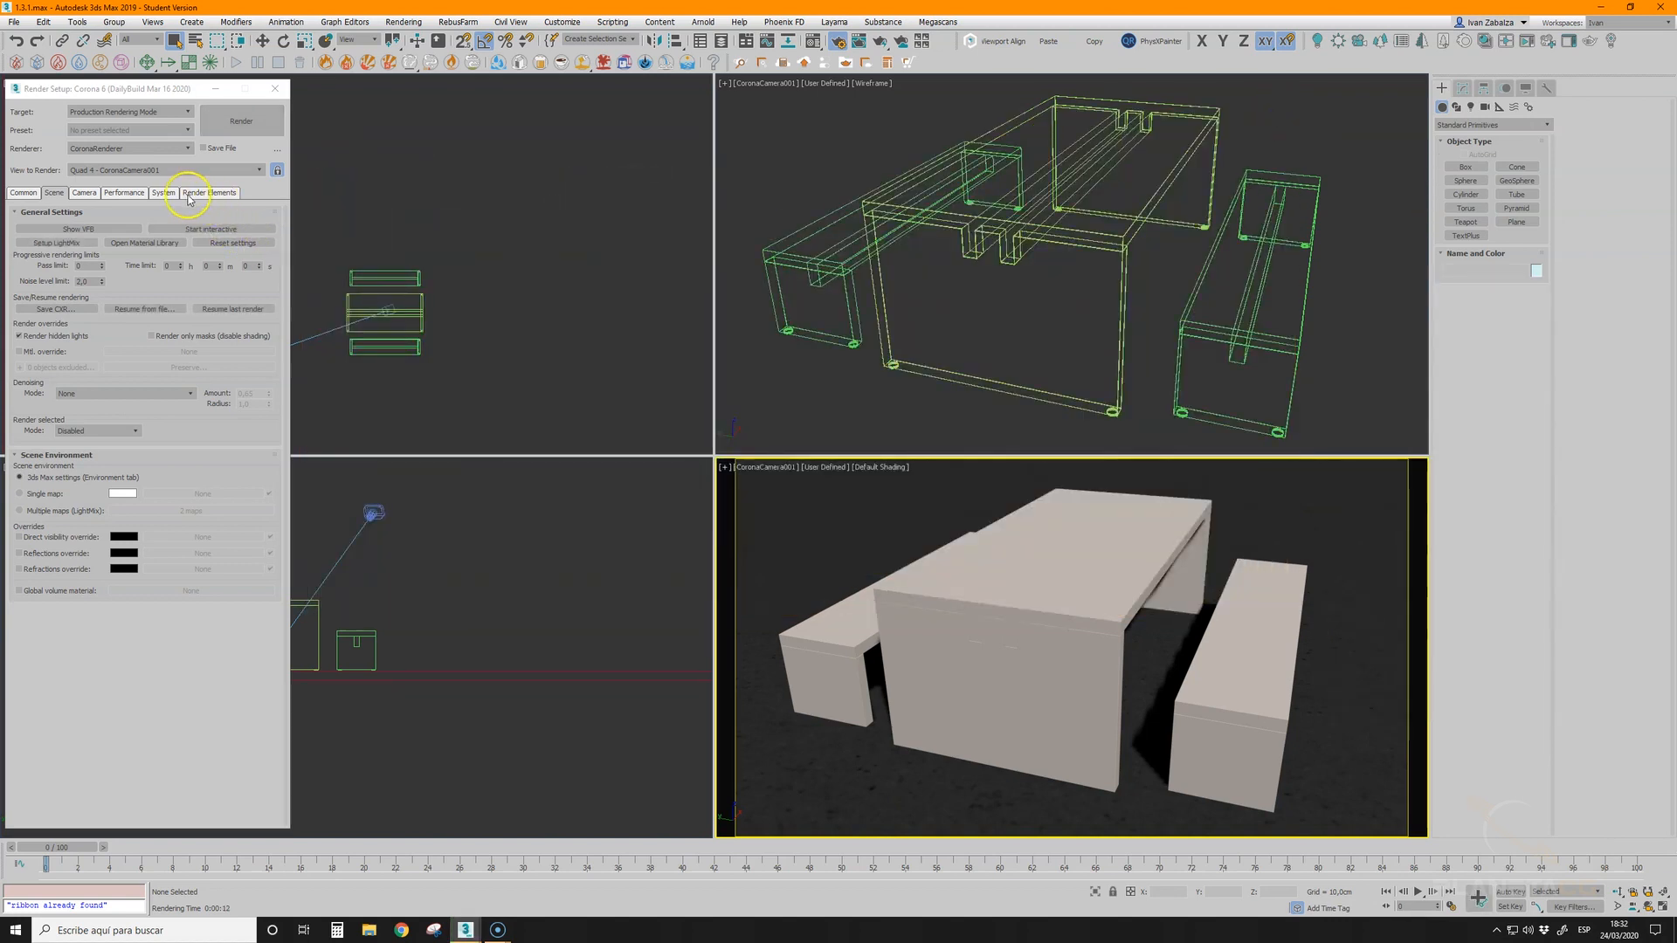
# - Change the Max Z (black) distance of the CGeometry_ZDepth render element
pyautogui.click(207, 192)
pyautogui.click(101, 275)
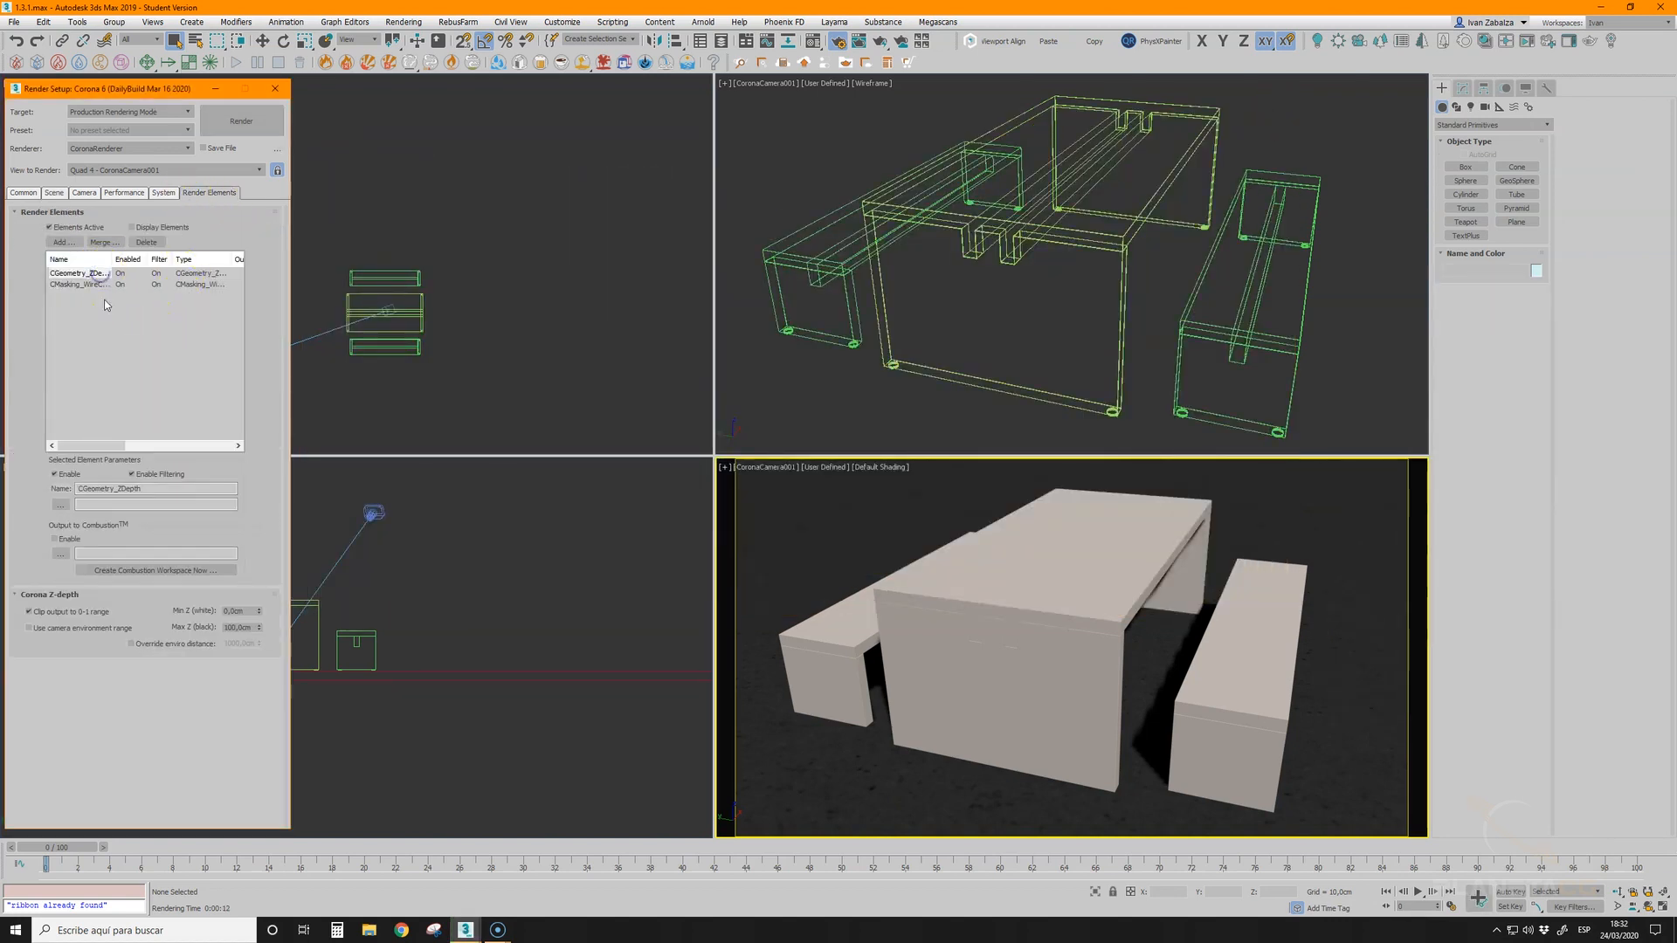
pyautogui.doubleClick(250, 627)
# - Render the scene again, compare the CMasking_WireColor, CGeometry_ZDepth and BEAUTY passes, and stop the render
pyautogui.click(54, 192)
pyautogui.click(241, 120)
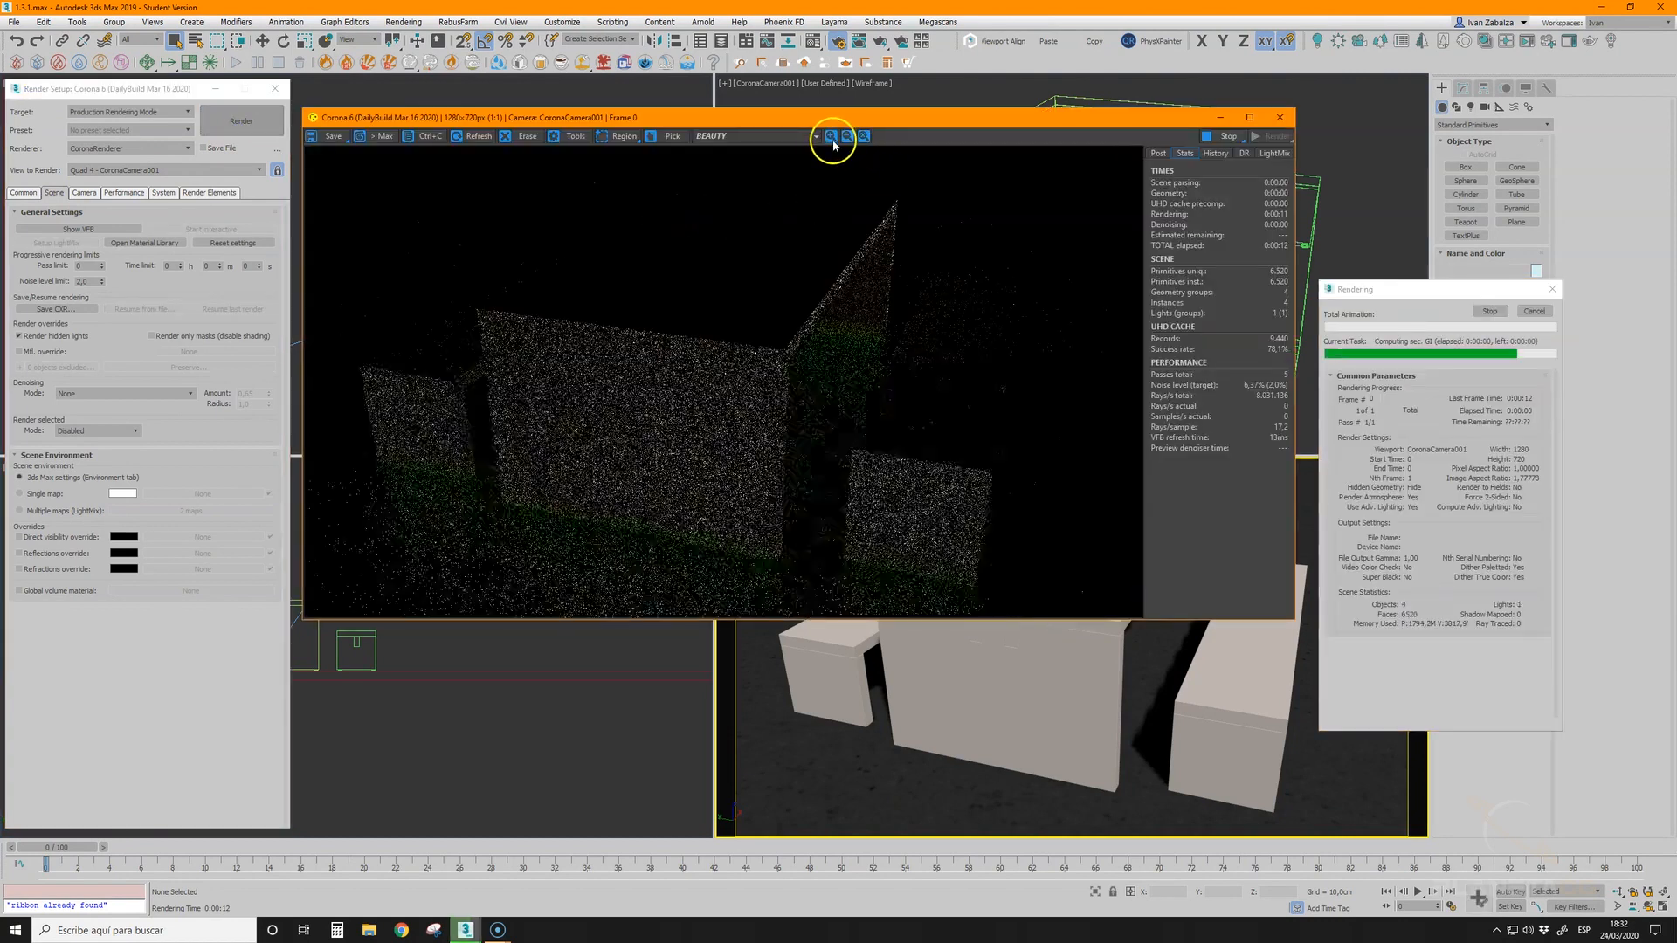
pyautogui.click(812, 137)
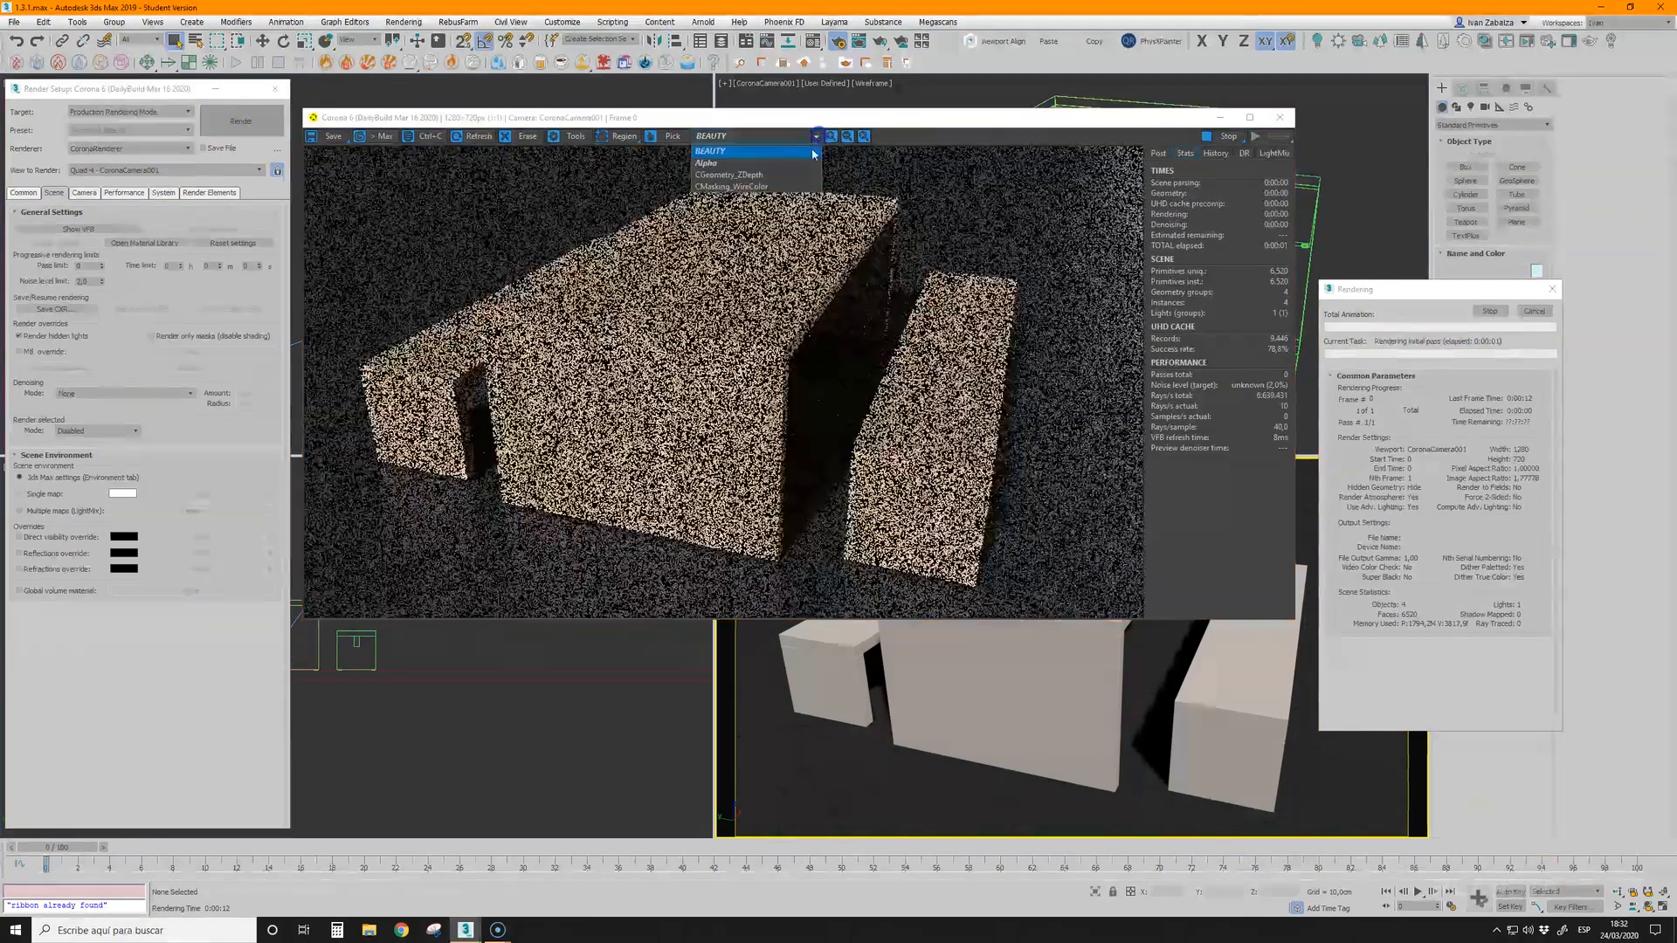
pyautogui.click(784, 186)
pyautogui.click(797, 138)
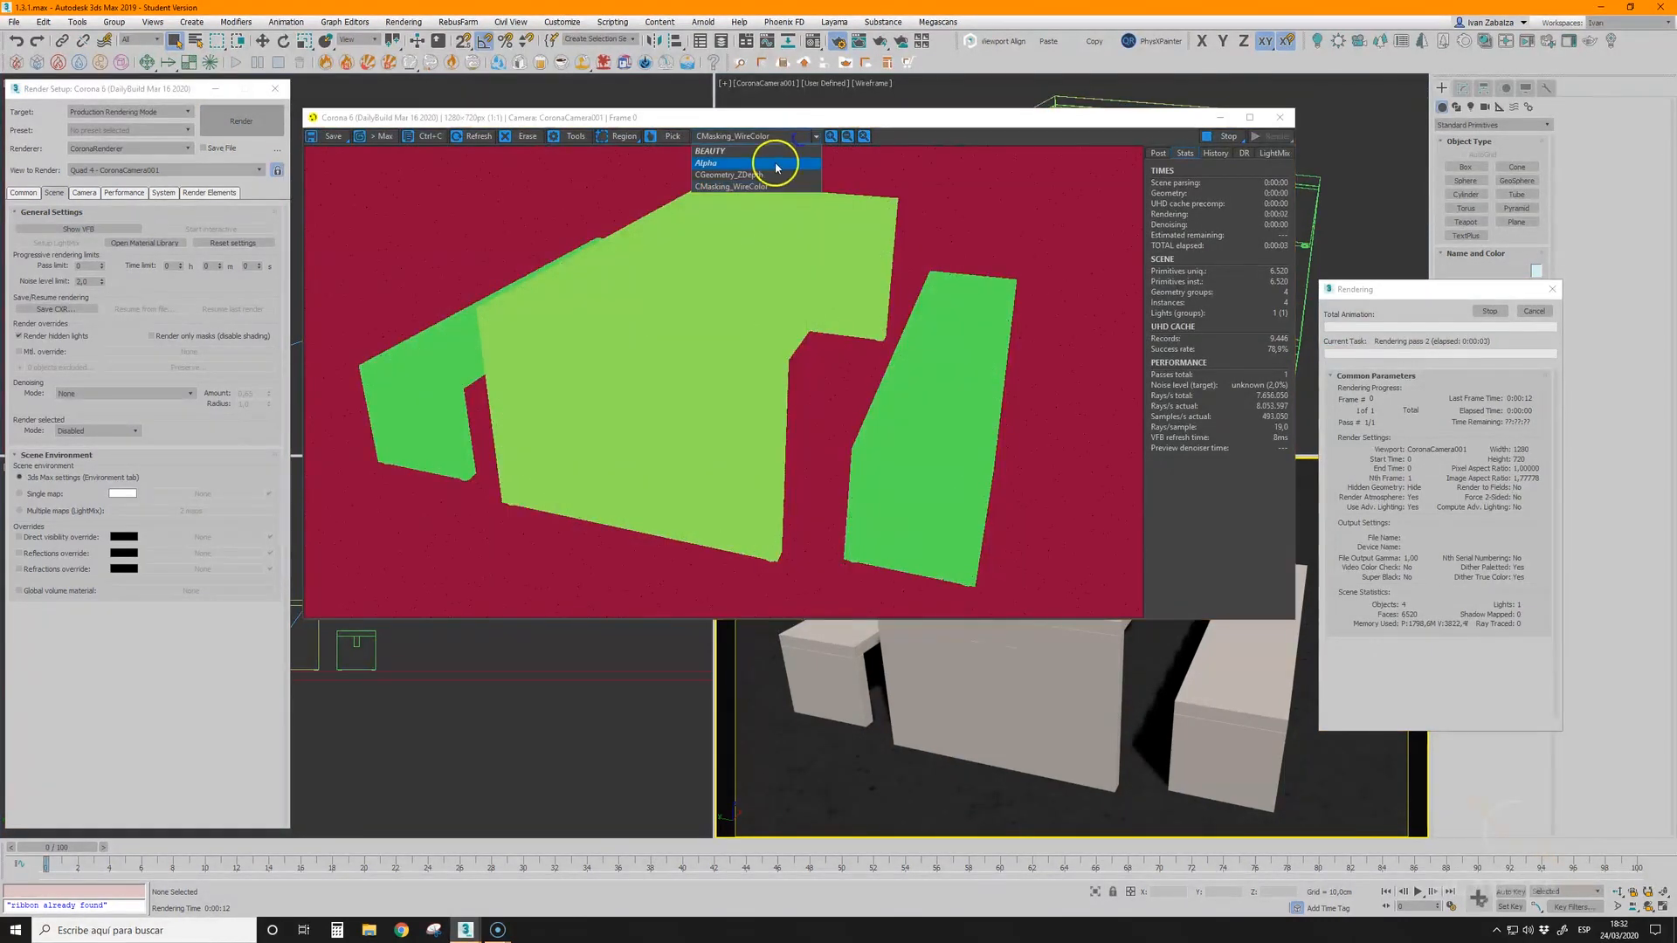
pyautogui.click(773, 176)
pyautogui.click(797, 140)
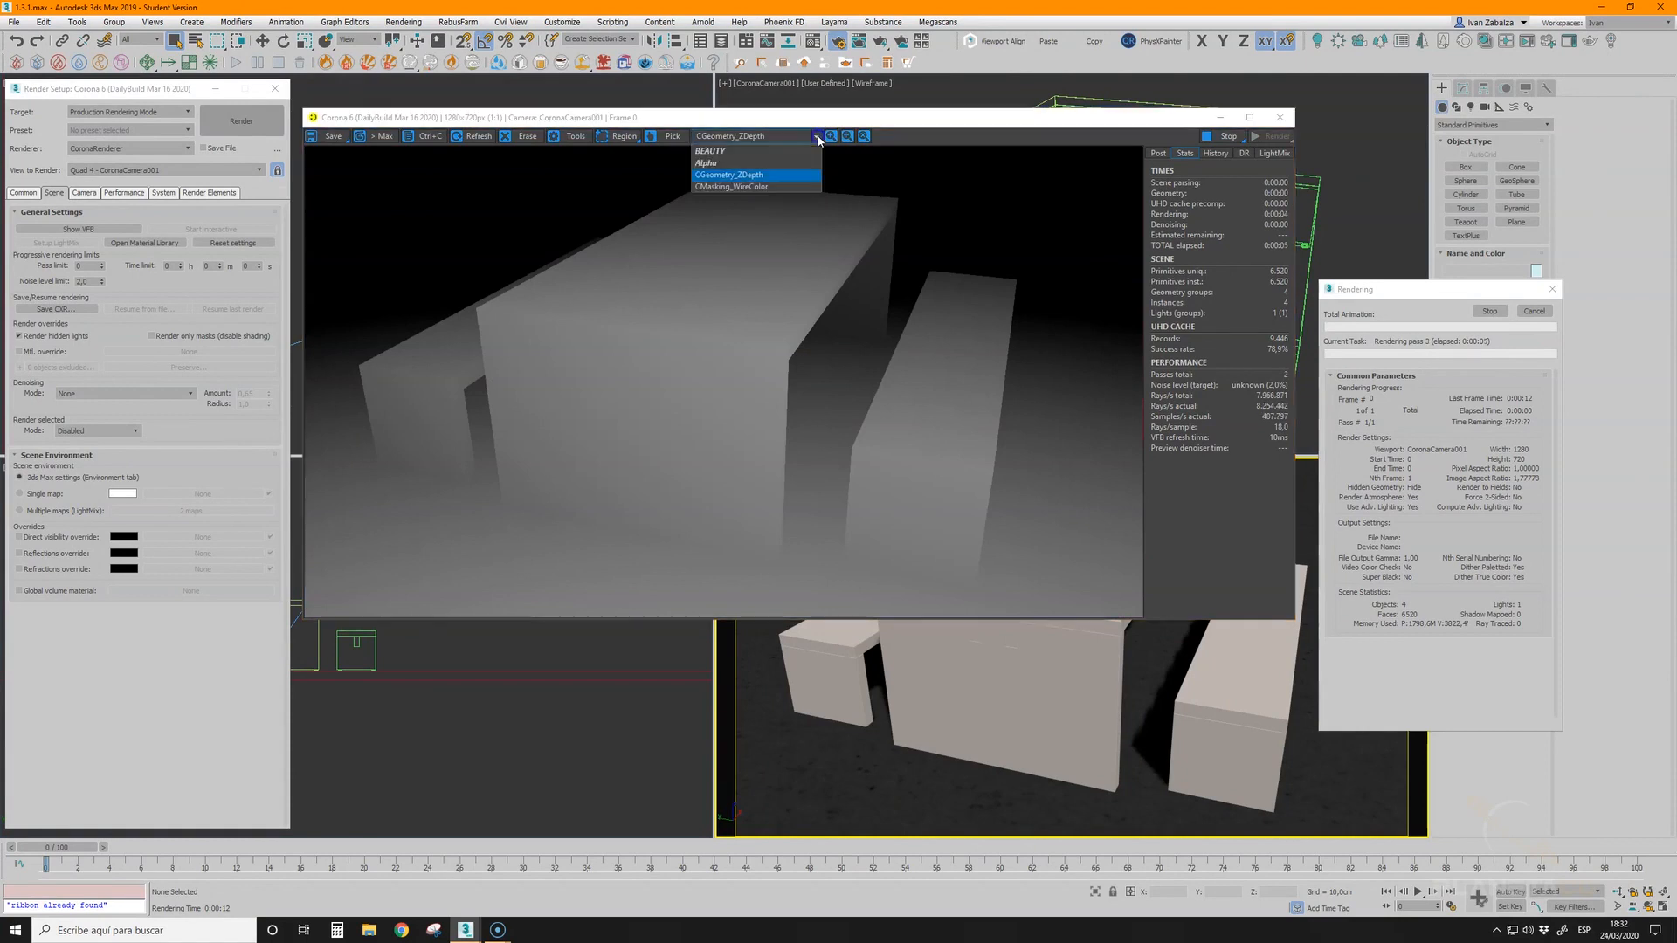
pyautogui.click(763, 152)
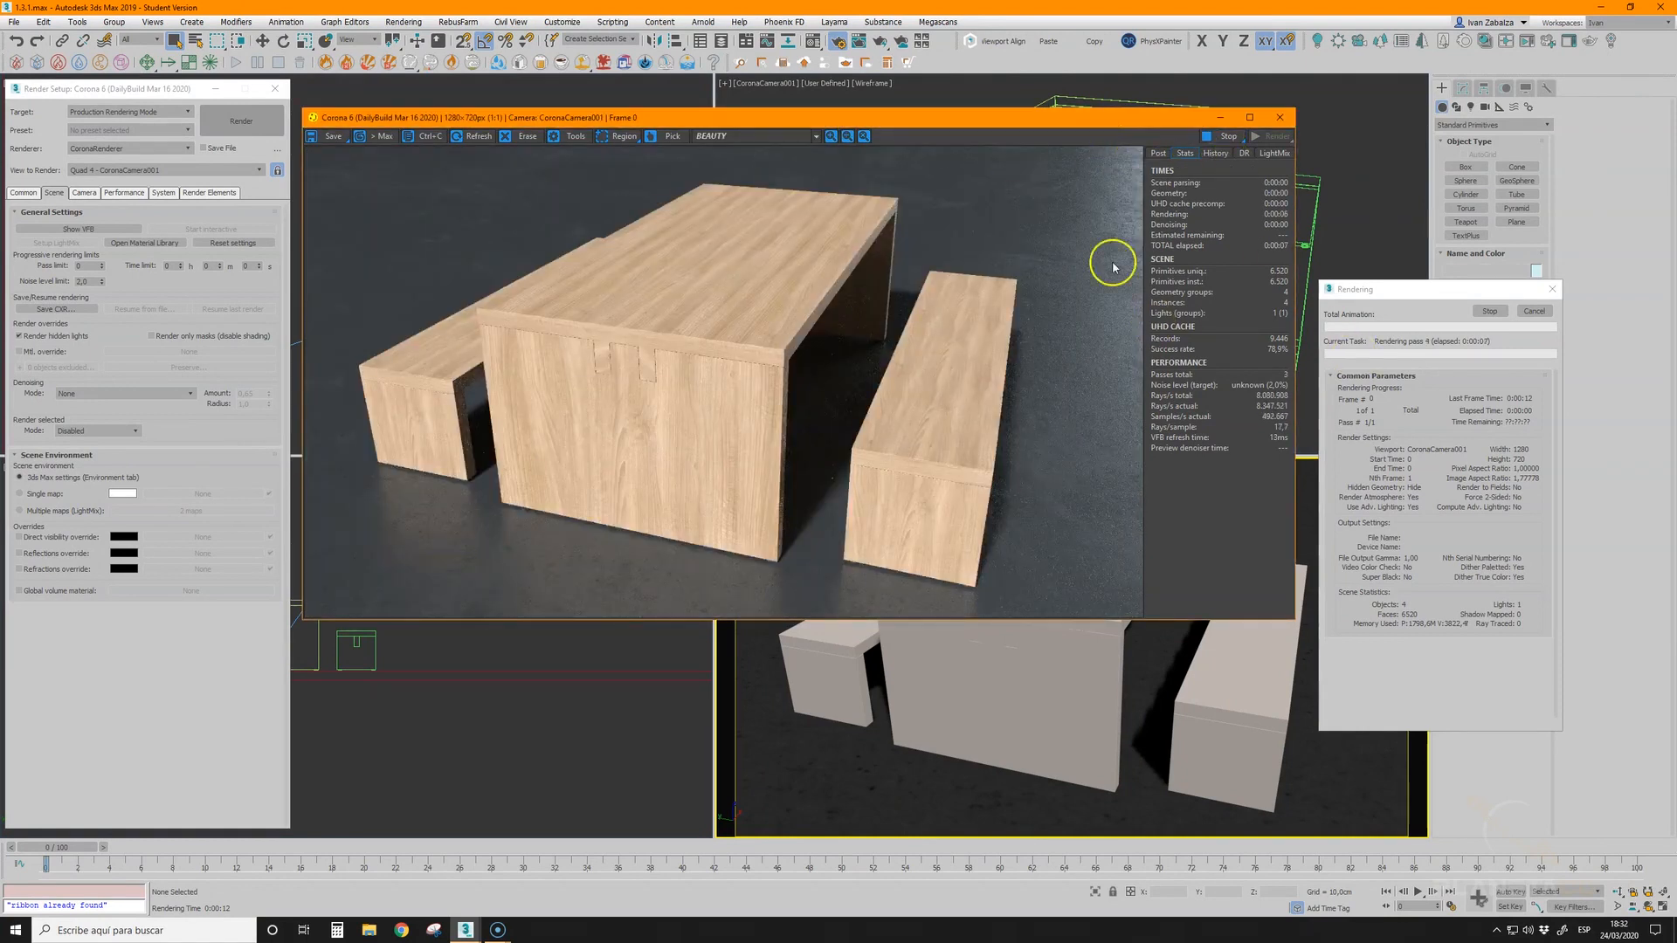
pyautogui.click(1226, 137)
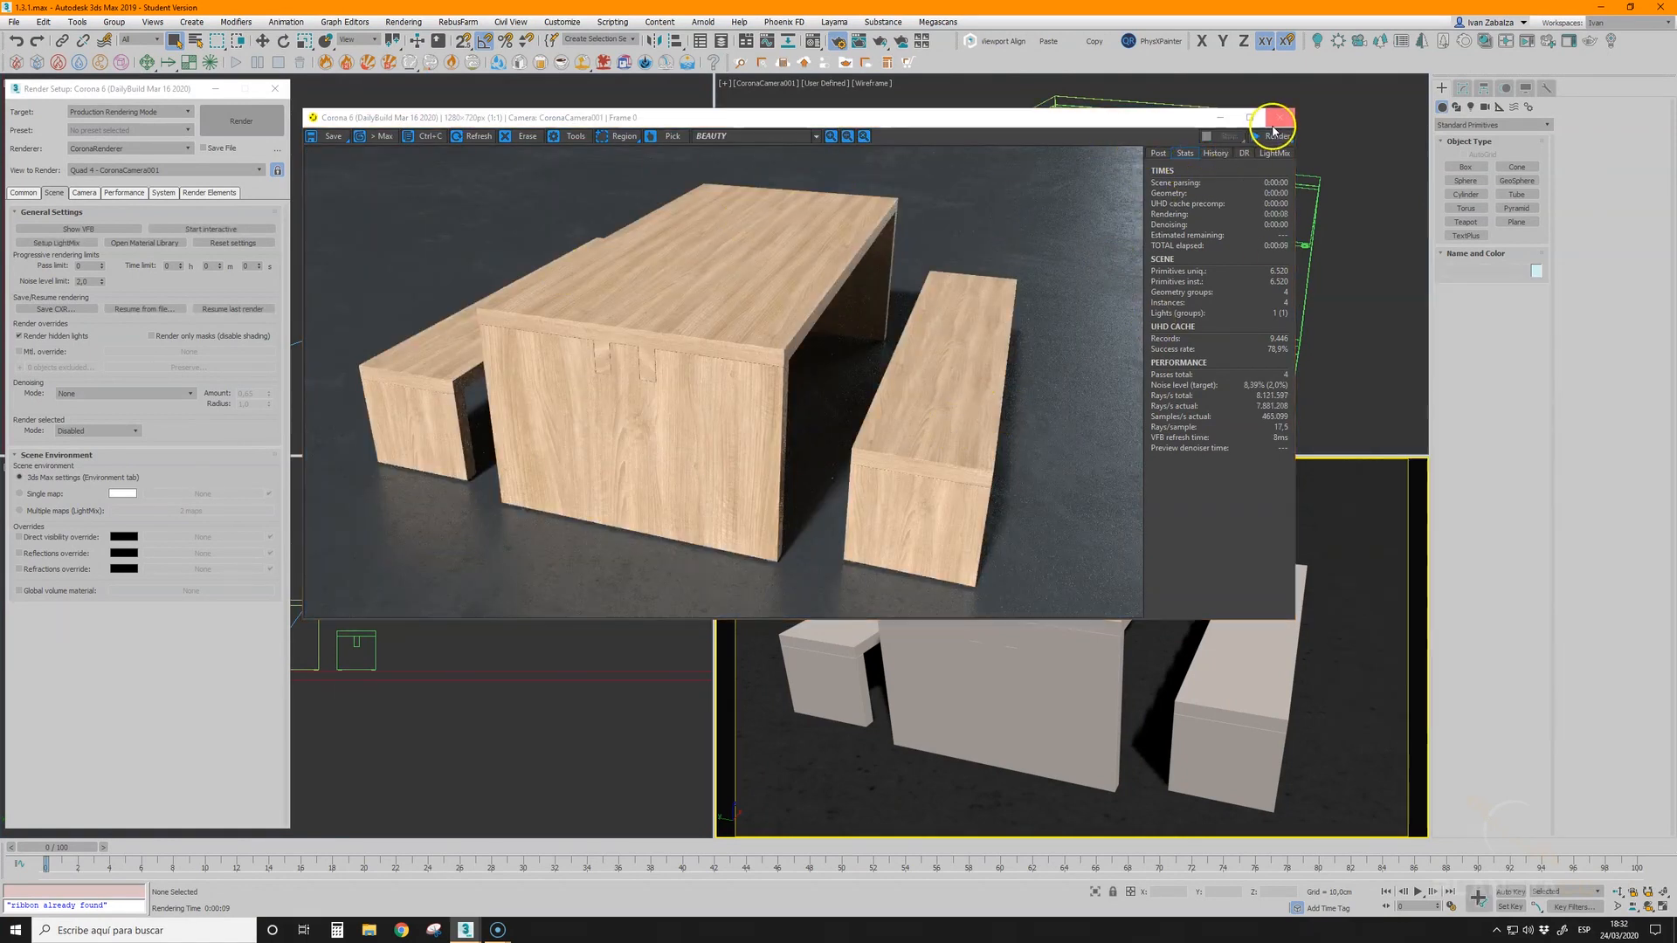
# - Enable Render only masks (disable shading) and render the camera view again
pyautogui.click(152, 338)
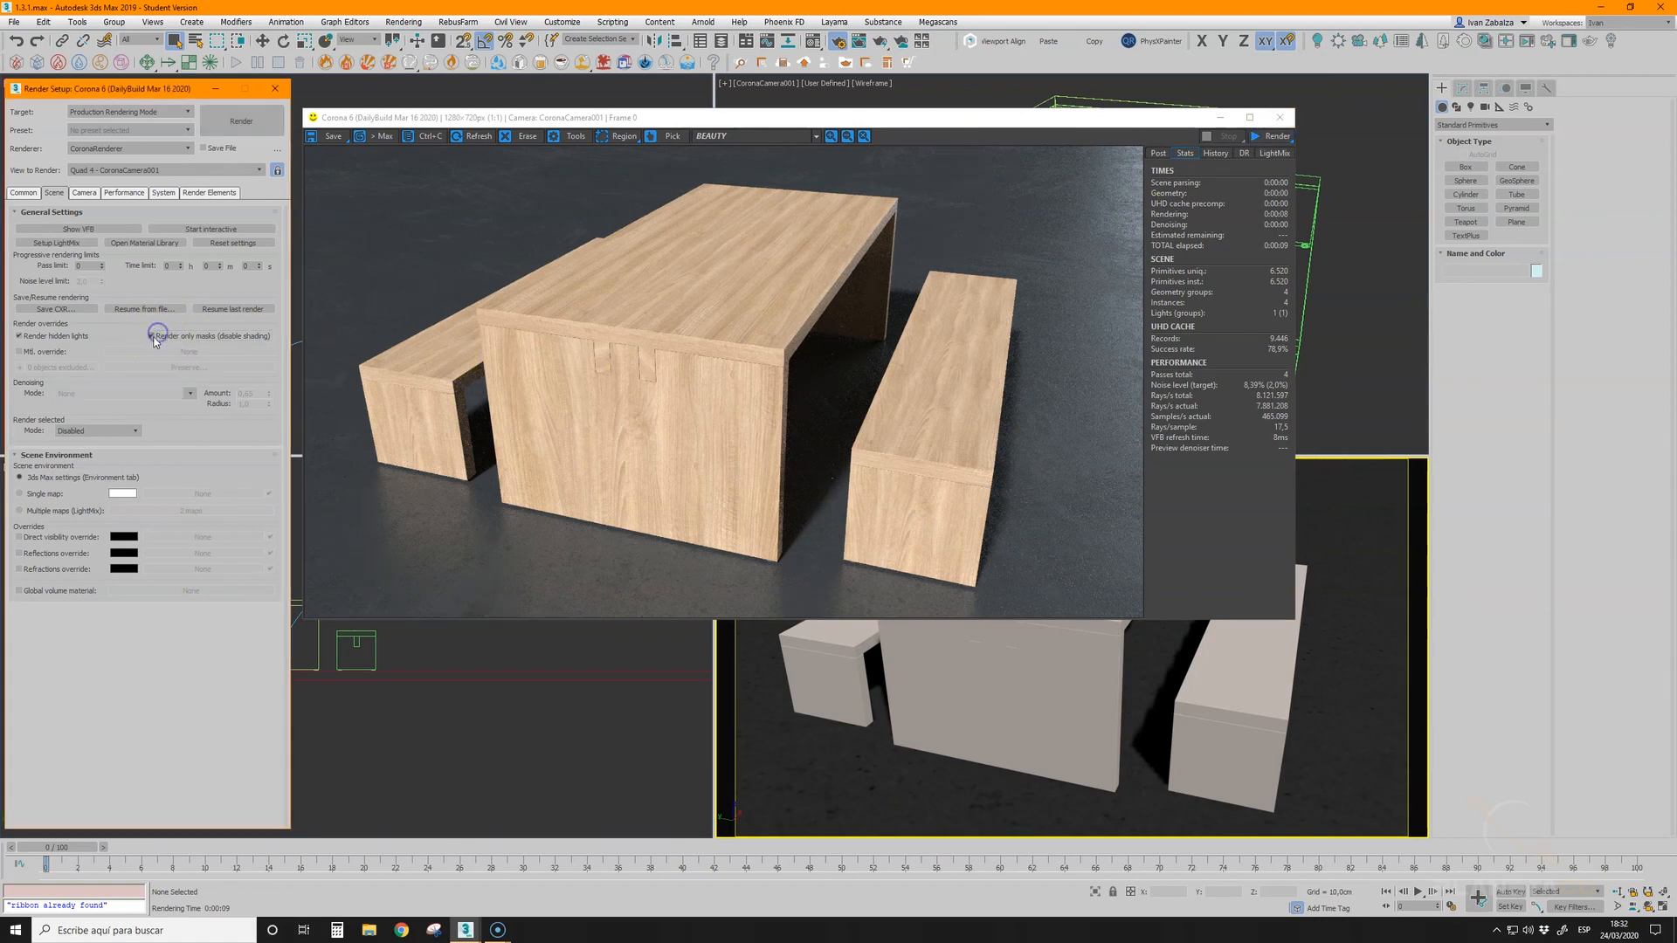
pyautogui.click(1268, 138)
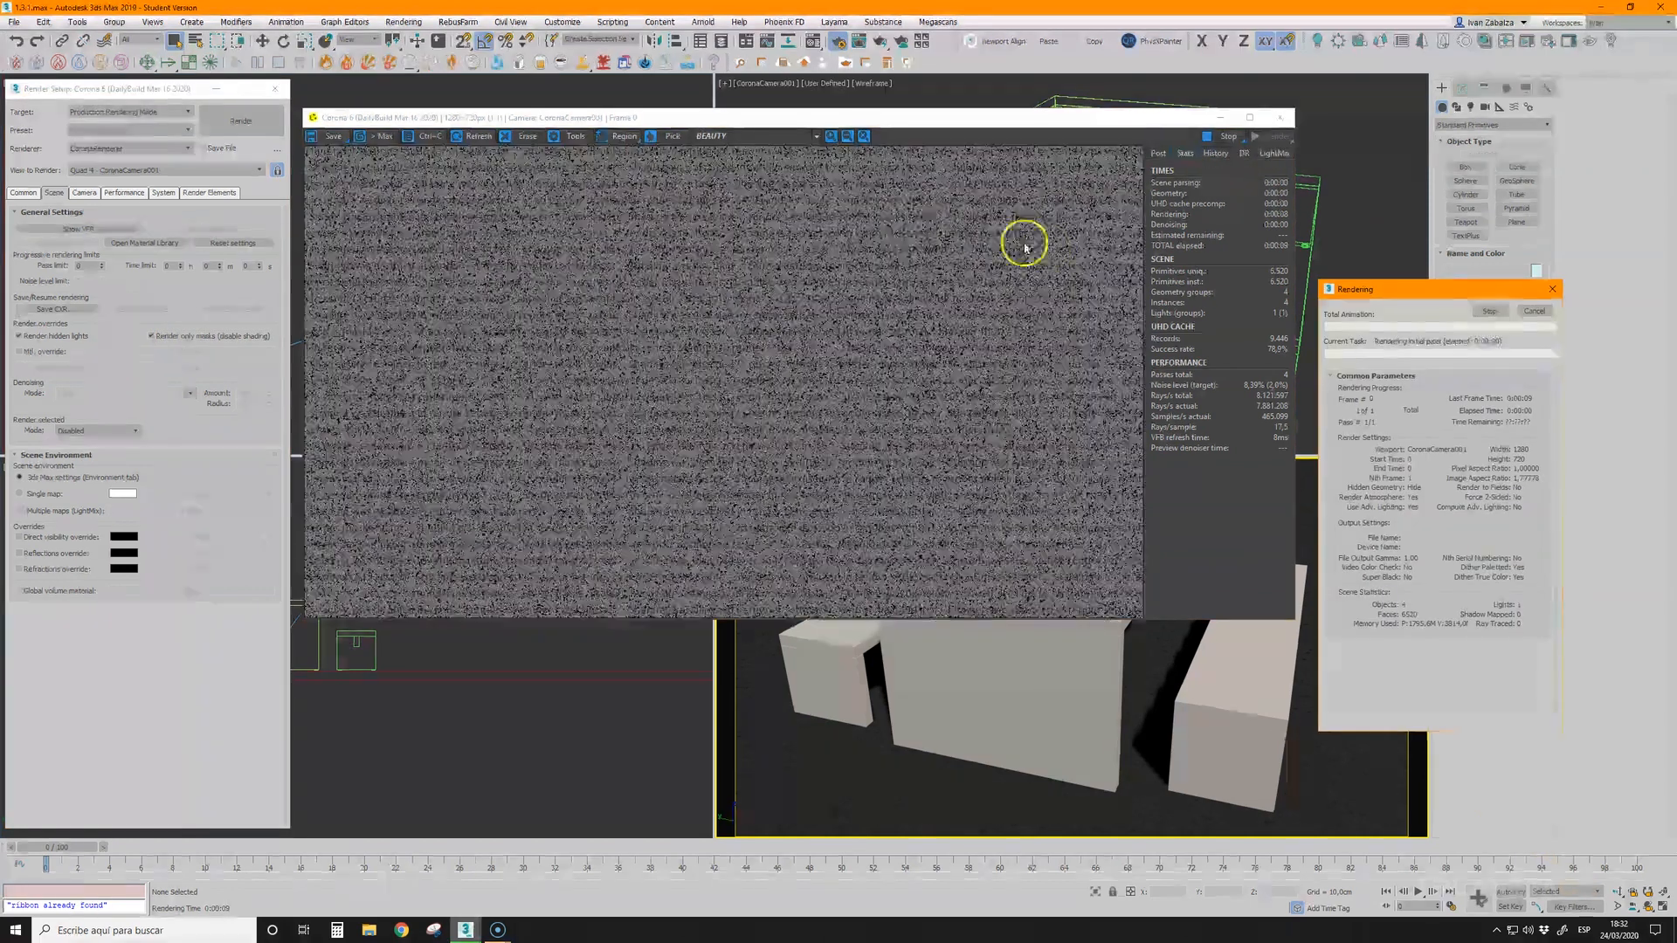
pyautogui.click(818, 137)
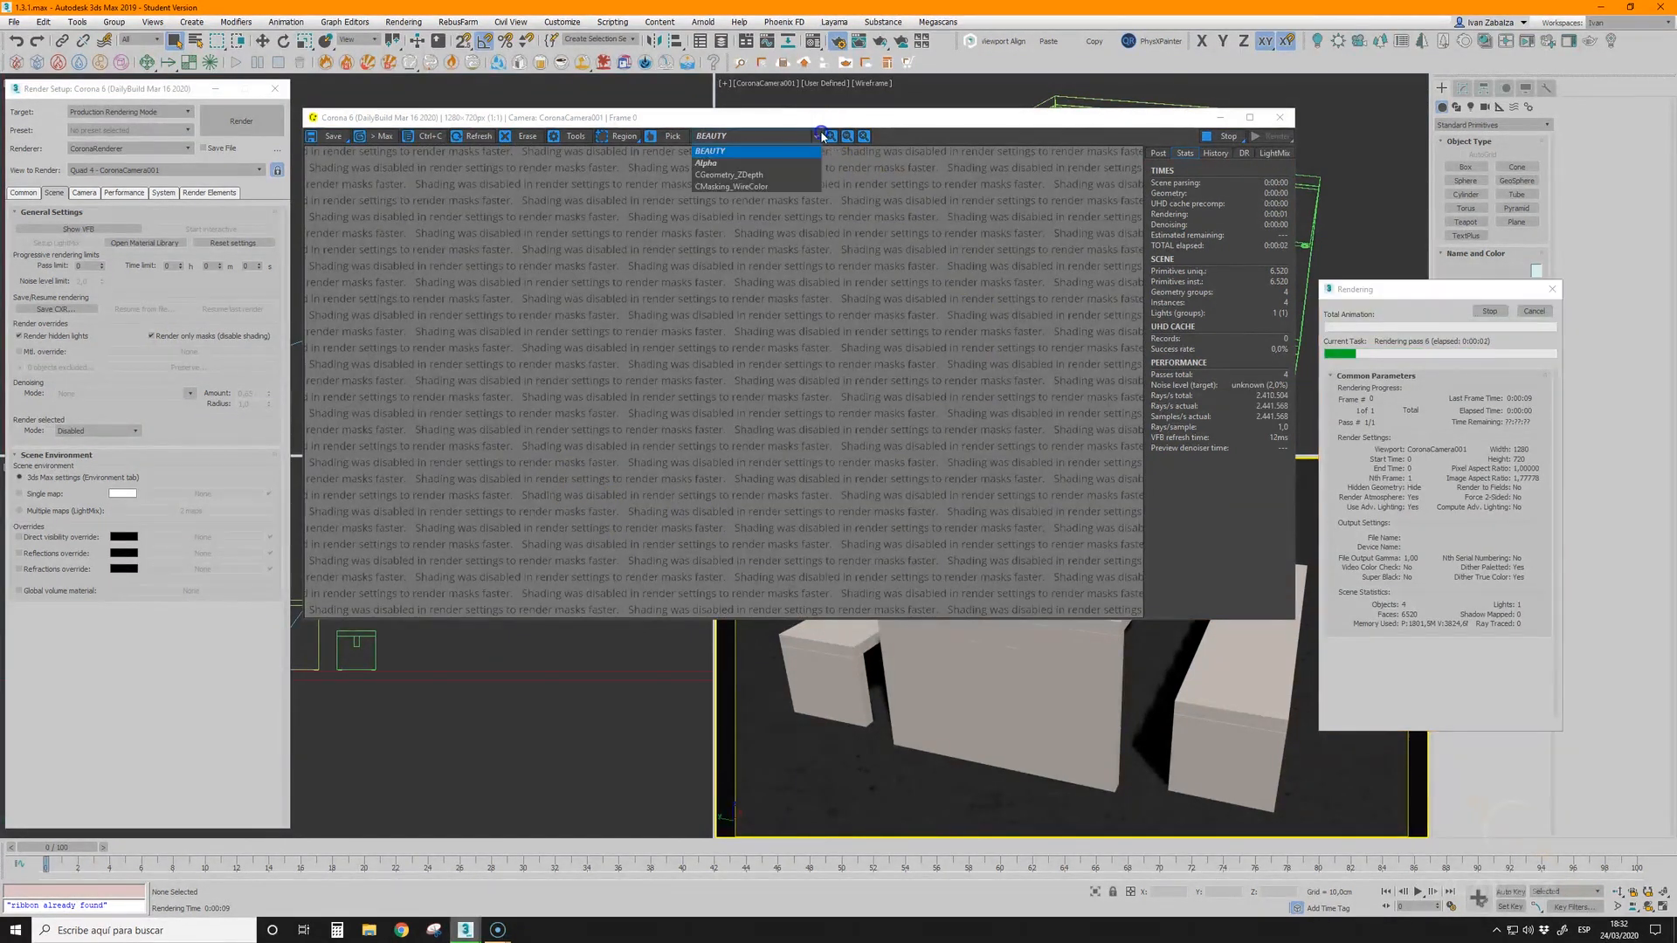
pyautogui.click(819, 137)
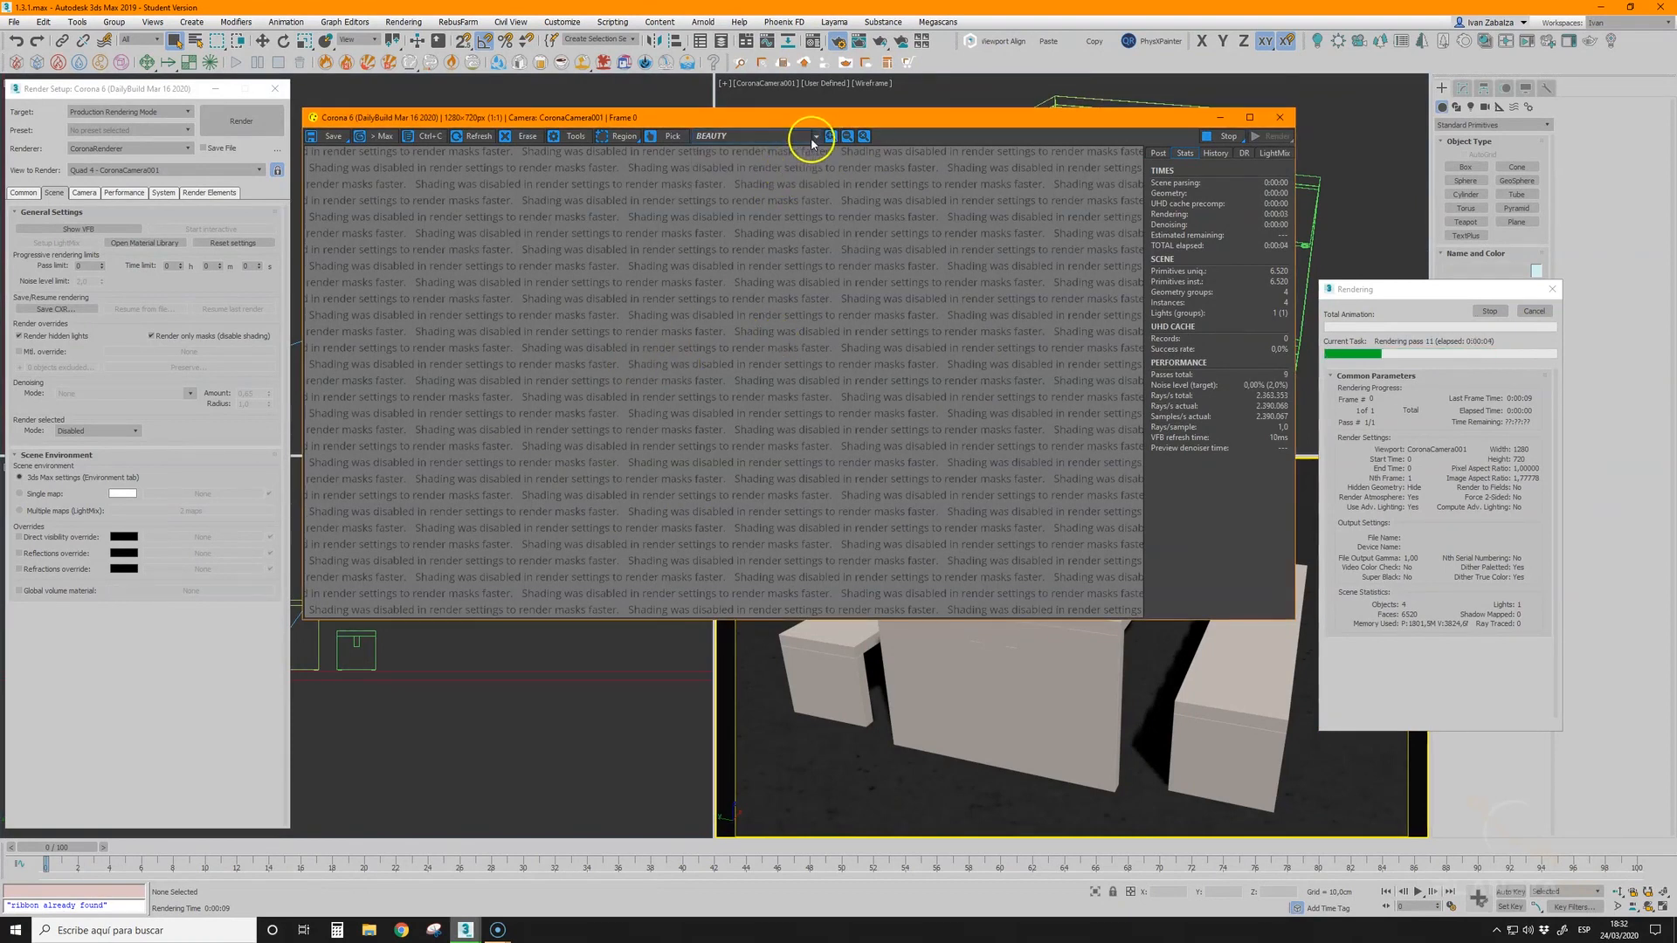
# - View the CGeometry_ZDepth and CMasking_WireColor passes, stop the mask-only render and return to the BEAUTY pass
pyautogui.click(814, 137)
pyautogui.click(759, 172)
pyautogui.click(800, 137)
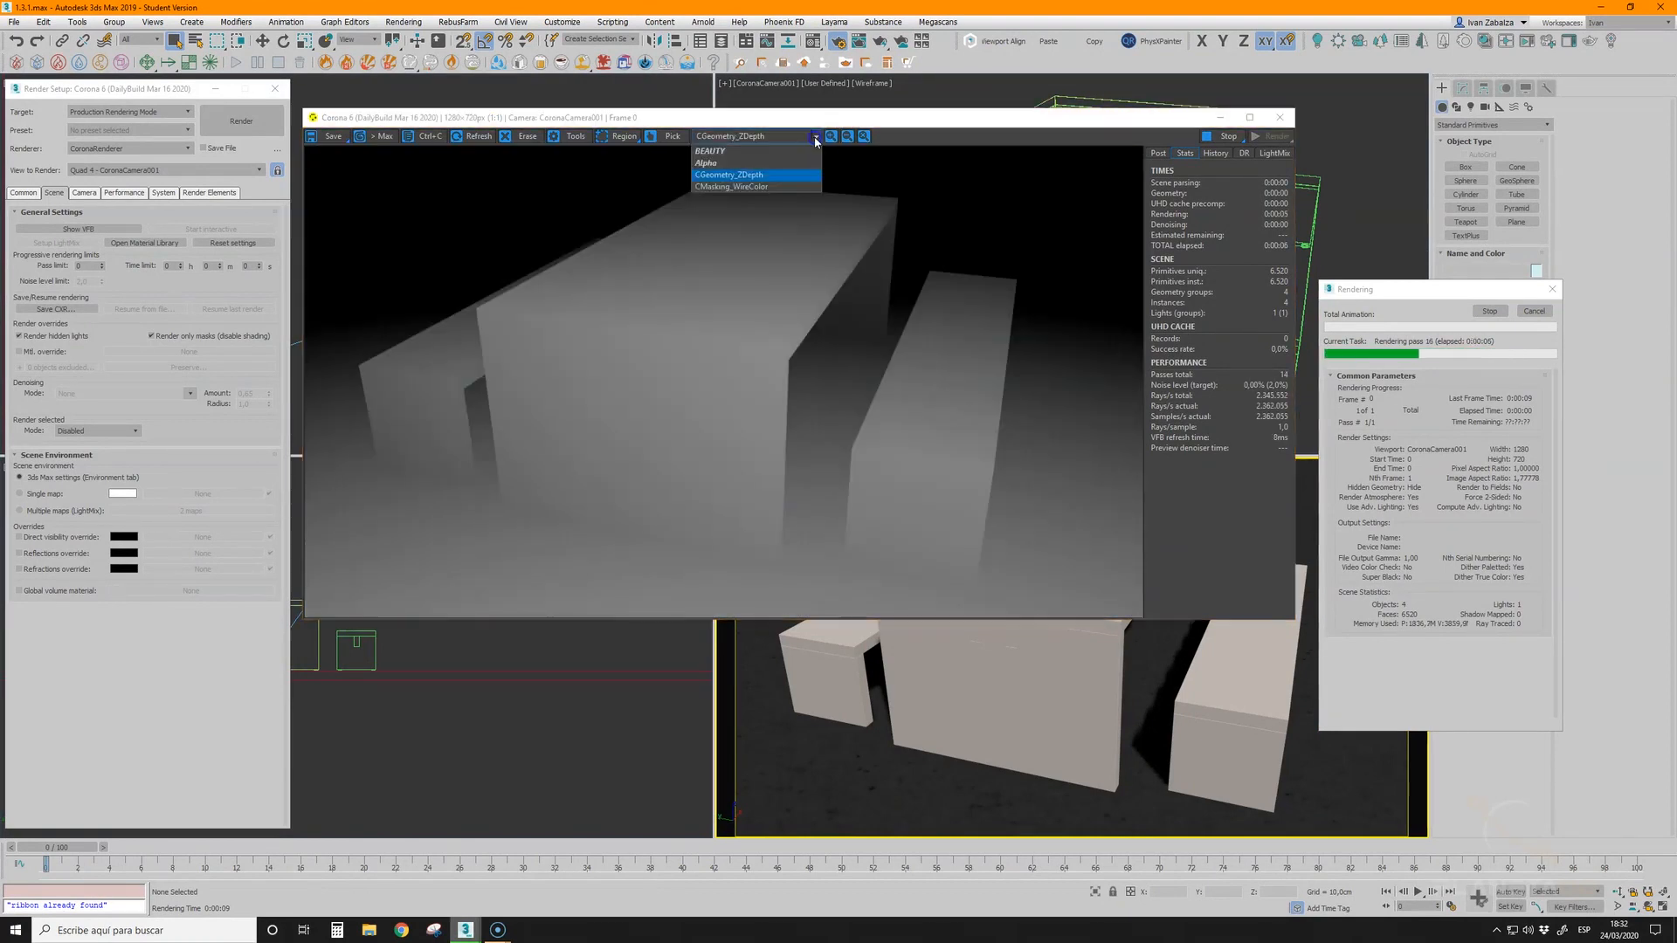
pyautogui.click(760, 182)
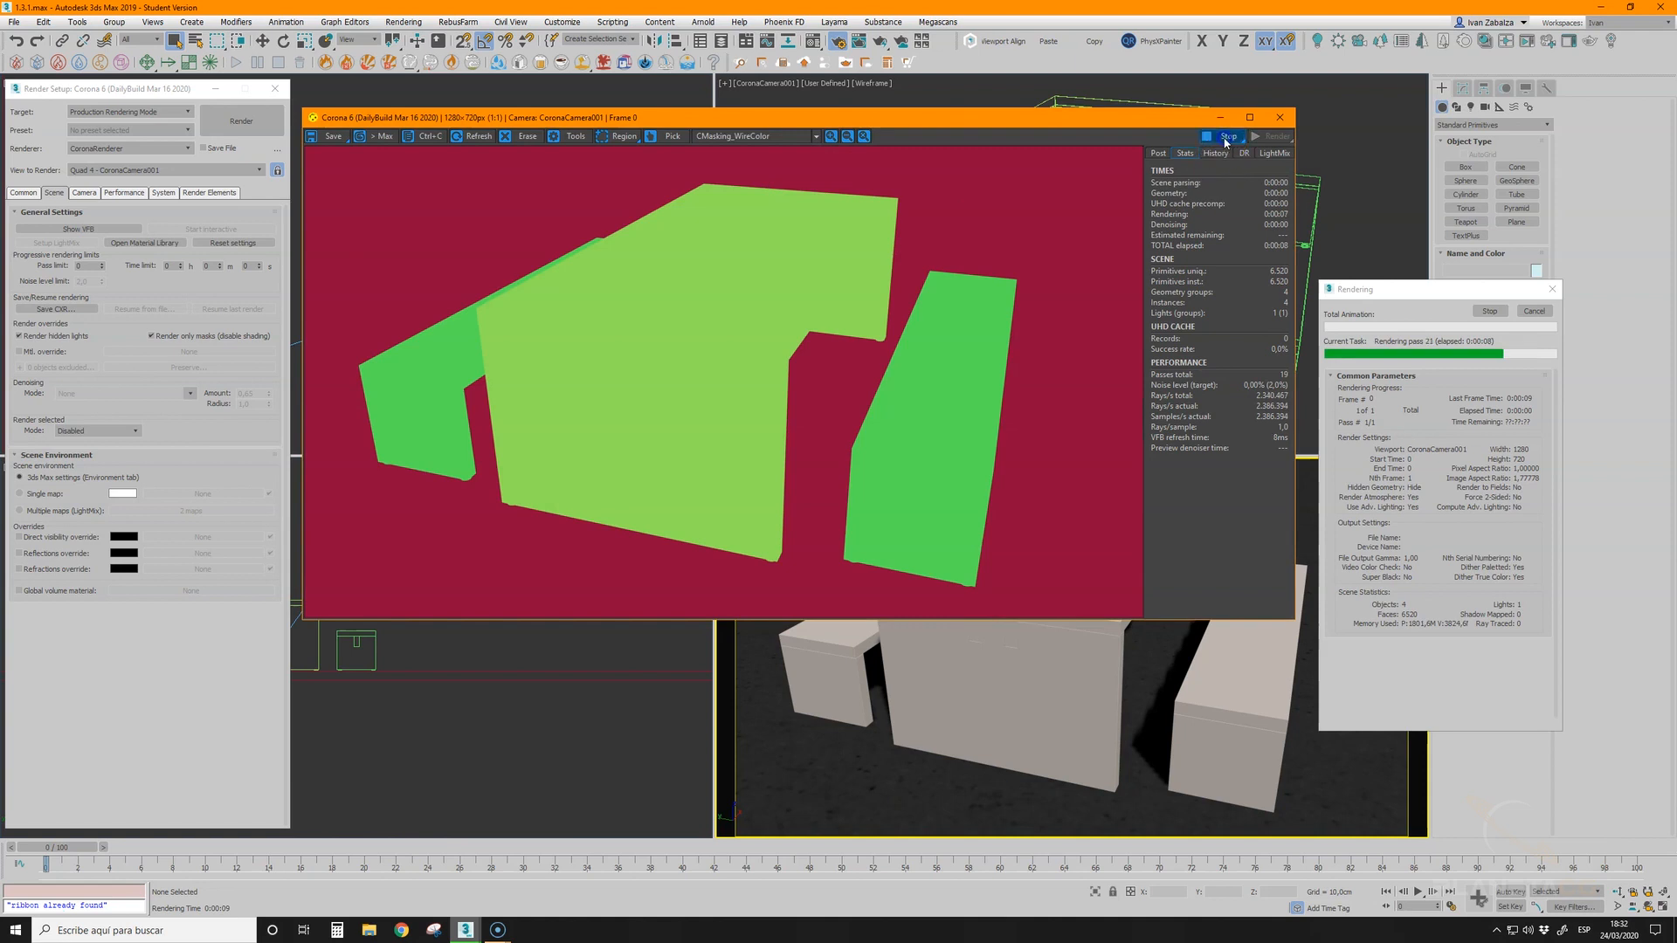
pyautogui.click(1225, 136)
pyautogui.click(815, 137)
pyautogui.click(786, 151)
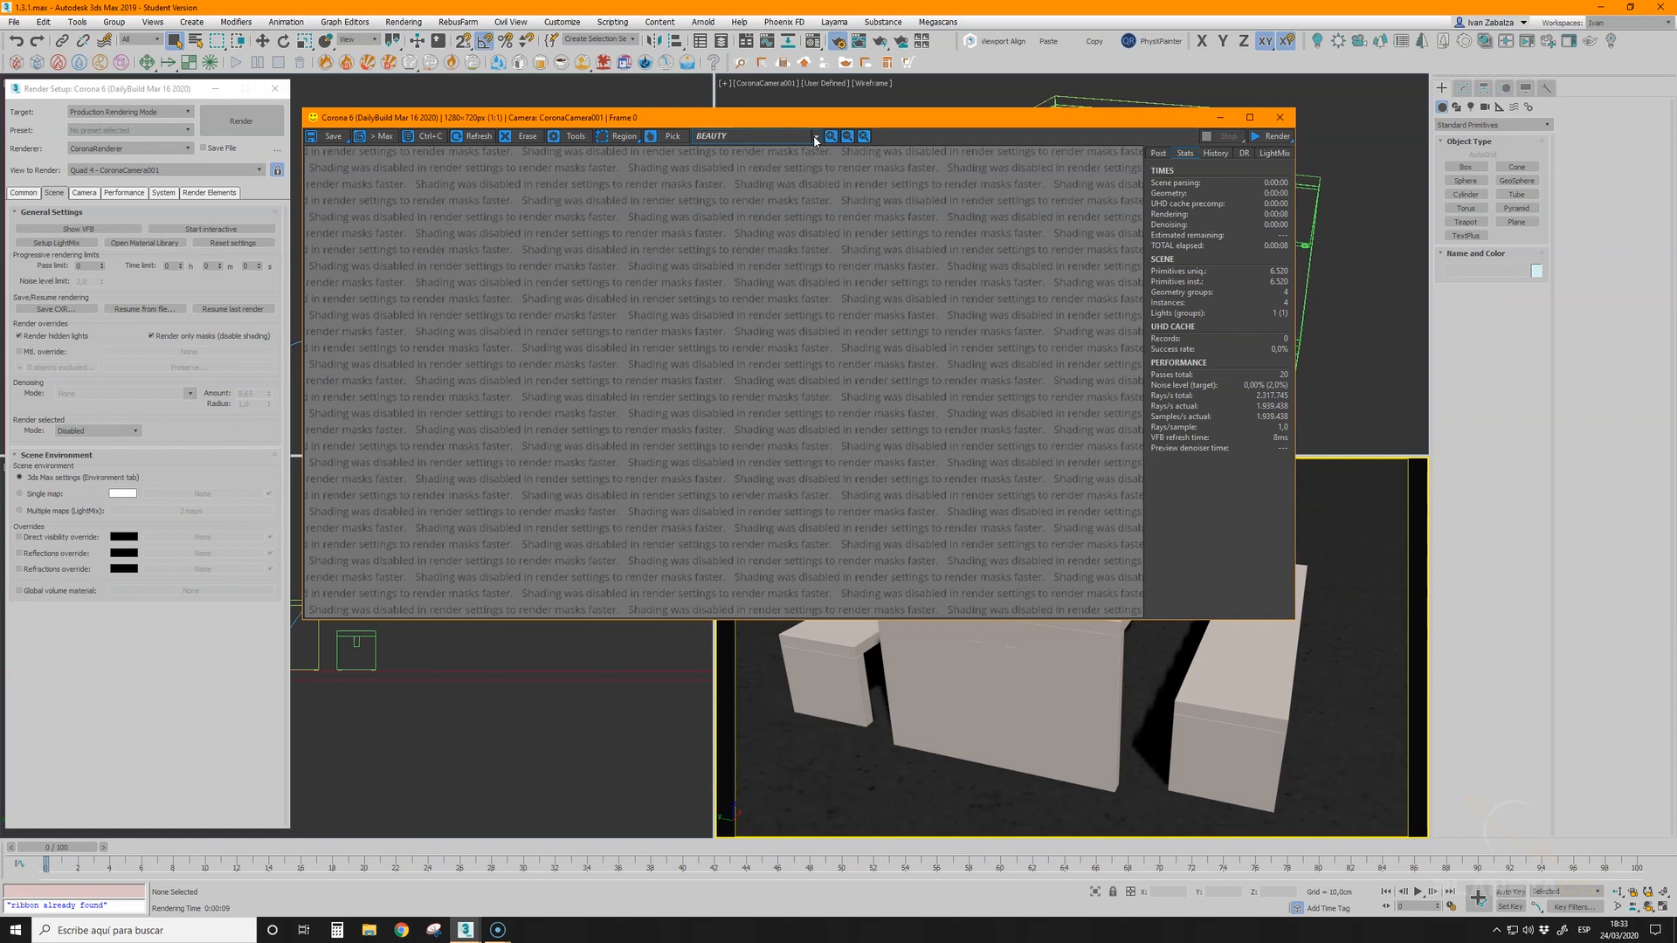
# - Browse the list of available Corona render elements and close it without adding any
pyautogui.click(210, 192)
pyautogui.click(74, 242)
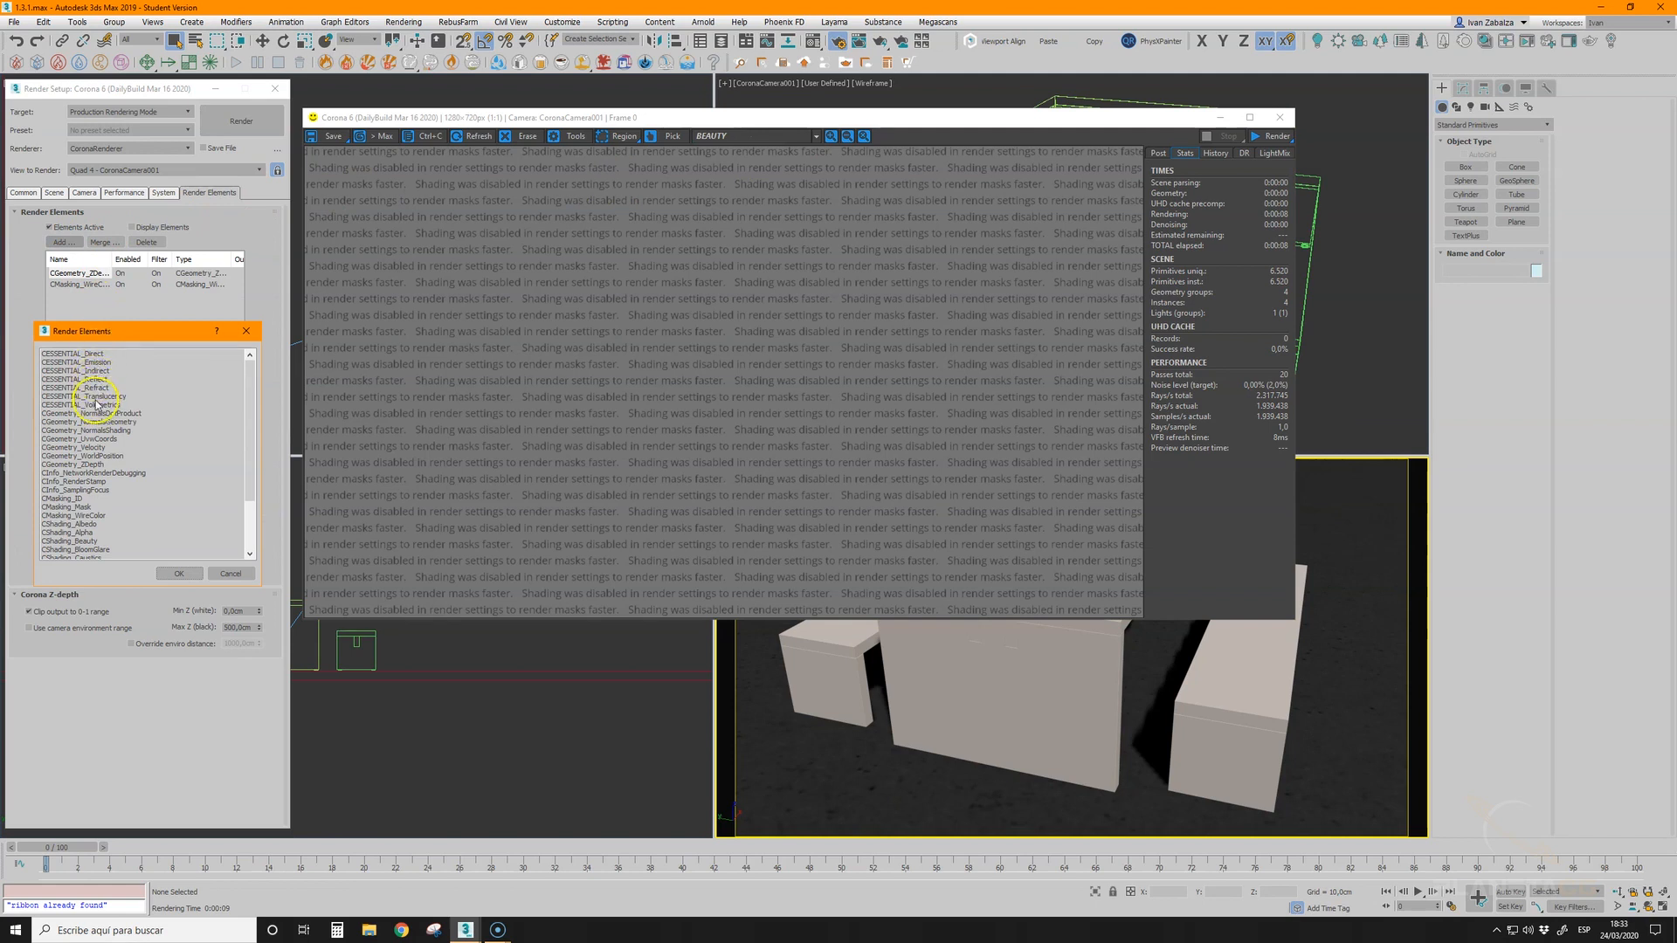
pyautogui.scroll(-1, 199, 500)
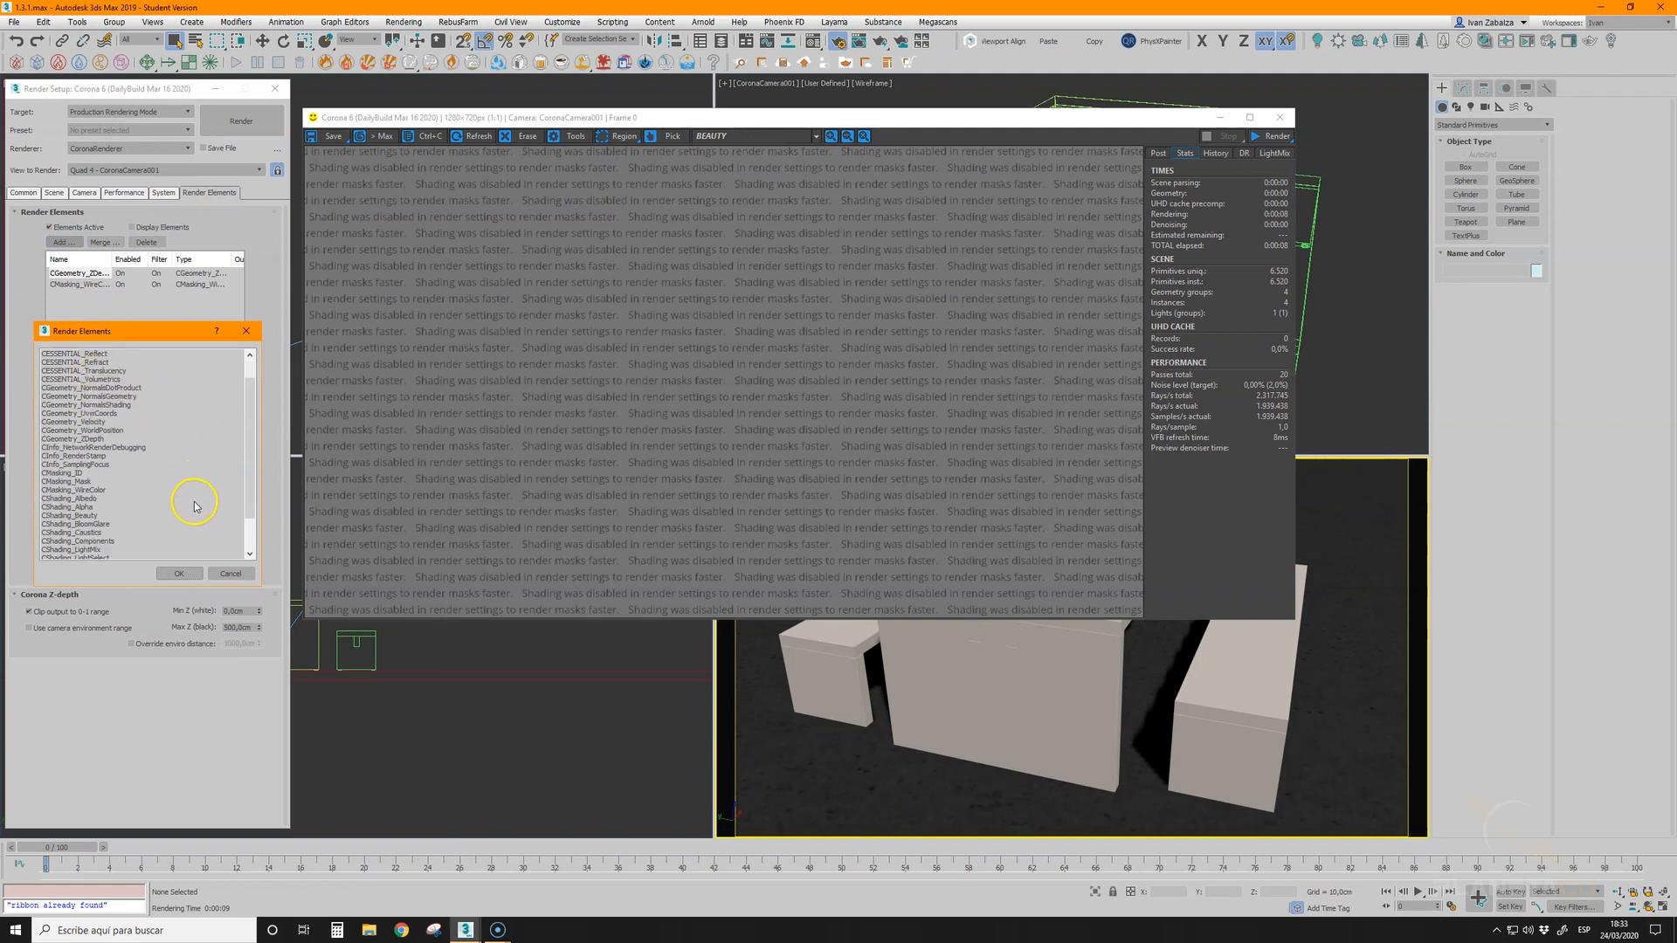
pyautogui.click(247, 331)
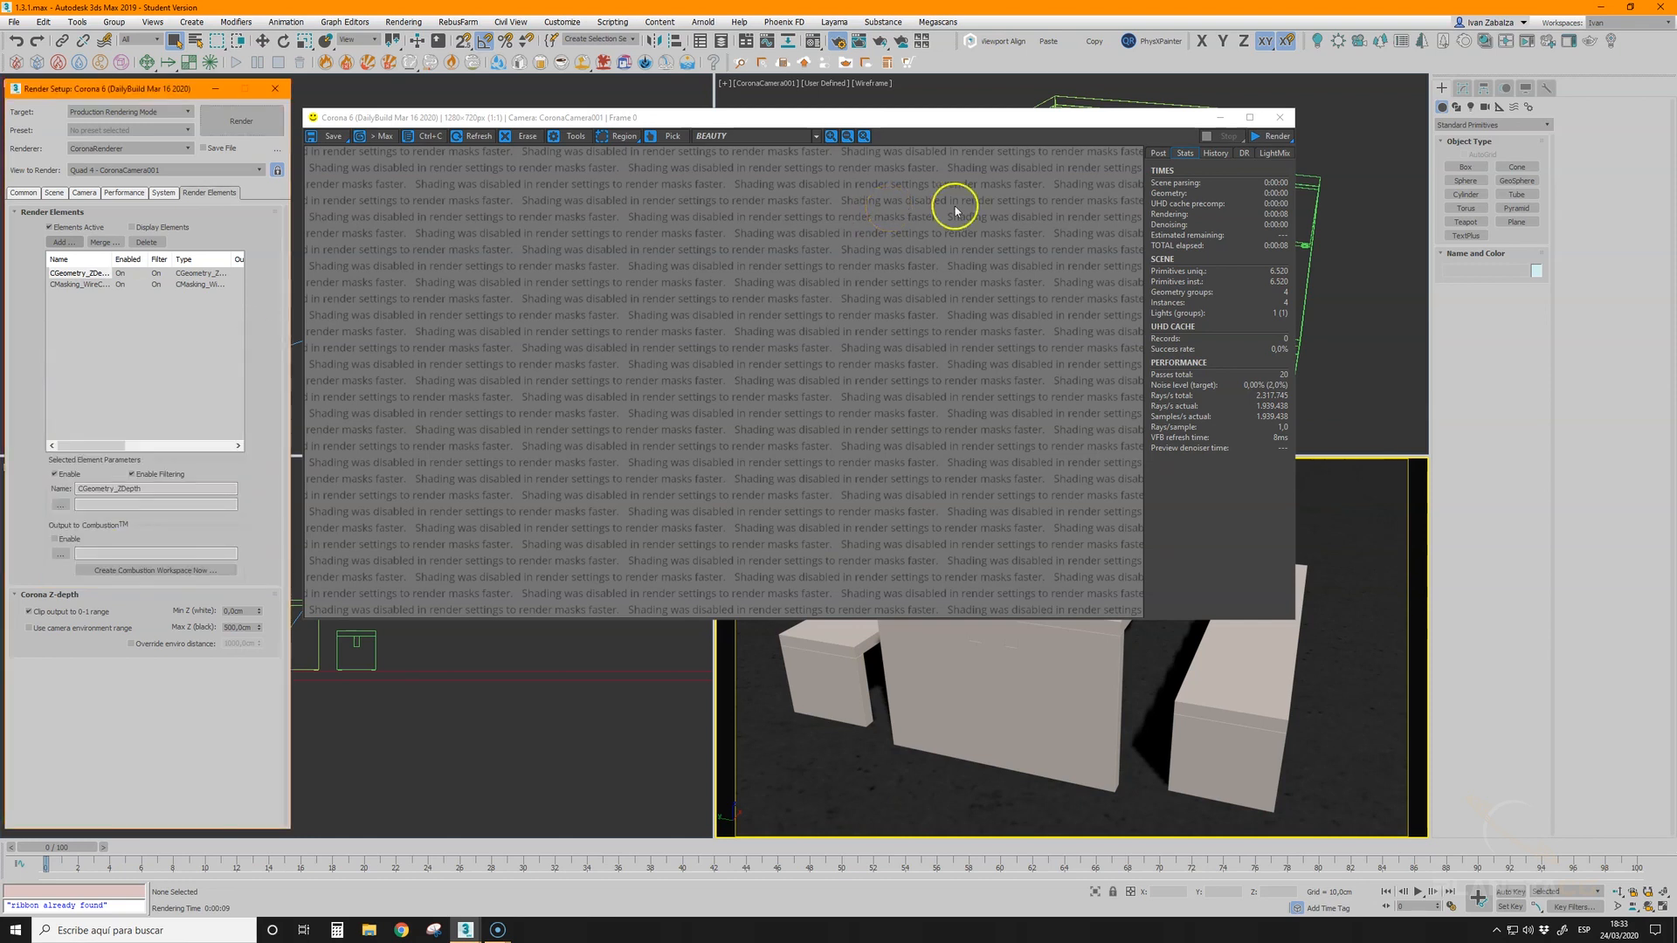
# - Close the frame buffer and turn off Render only masks (disable shading) in the Scene settings
pyautogui.click(1280, 117)
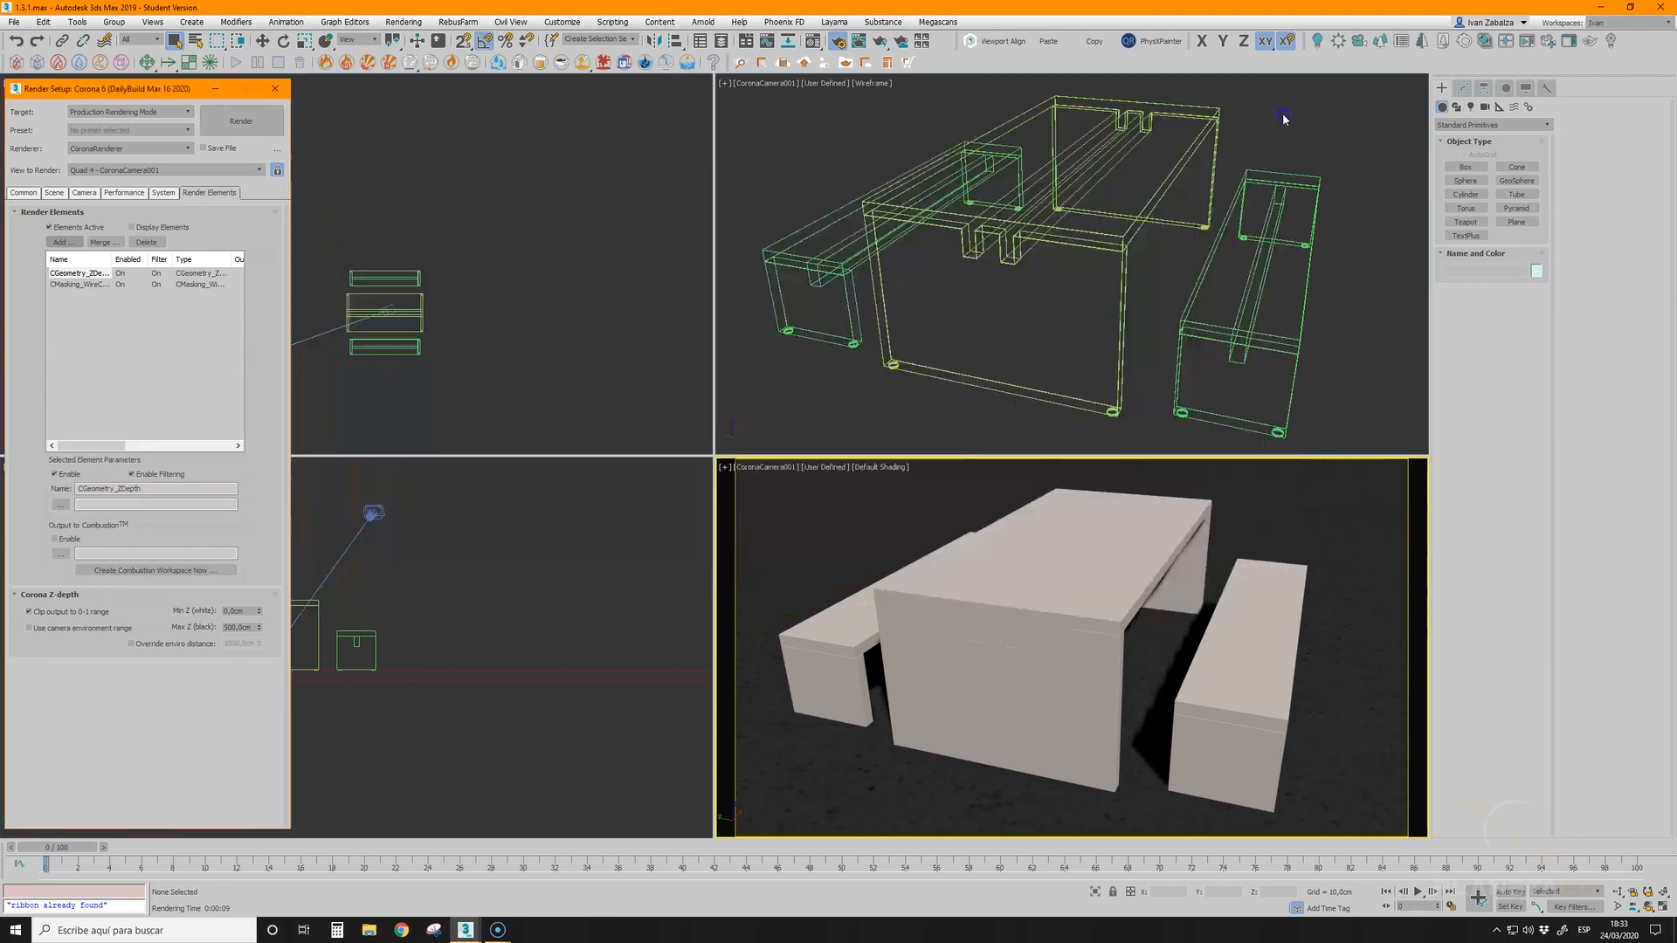
pyautogui.click(43, 194)
pyautogui.click(164, 342)
pyautogui.click(159, 337)
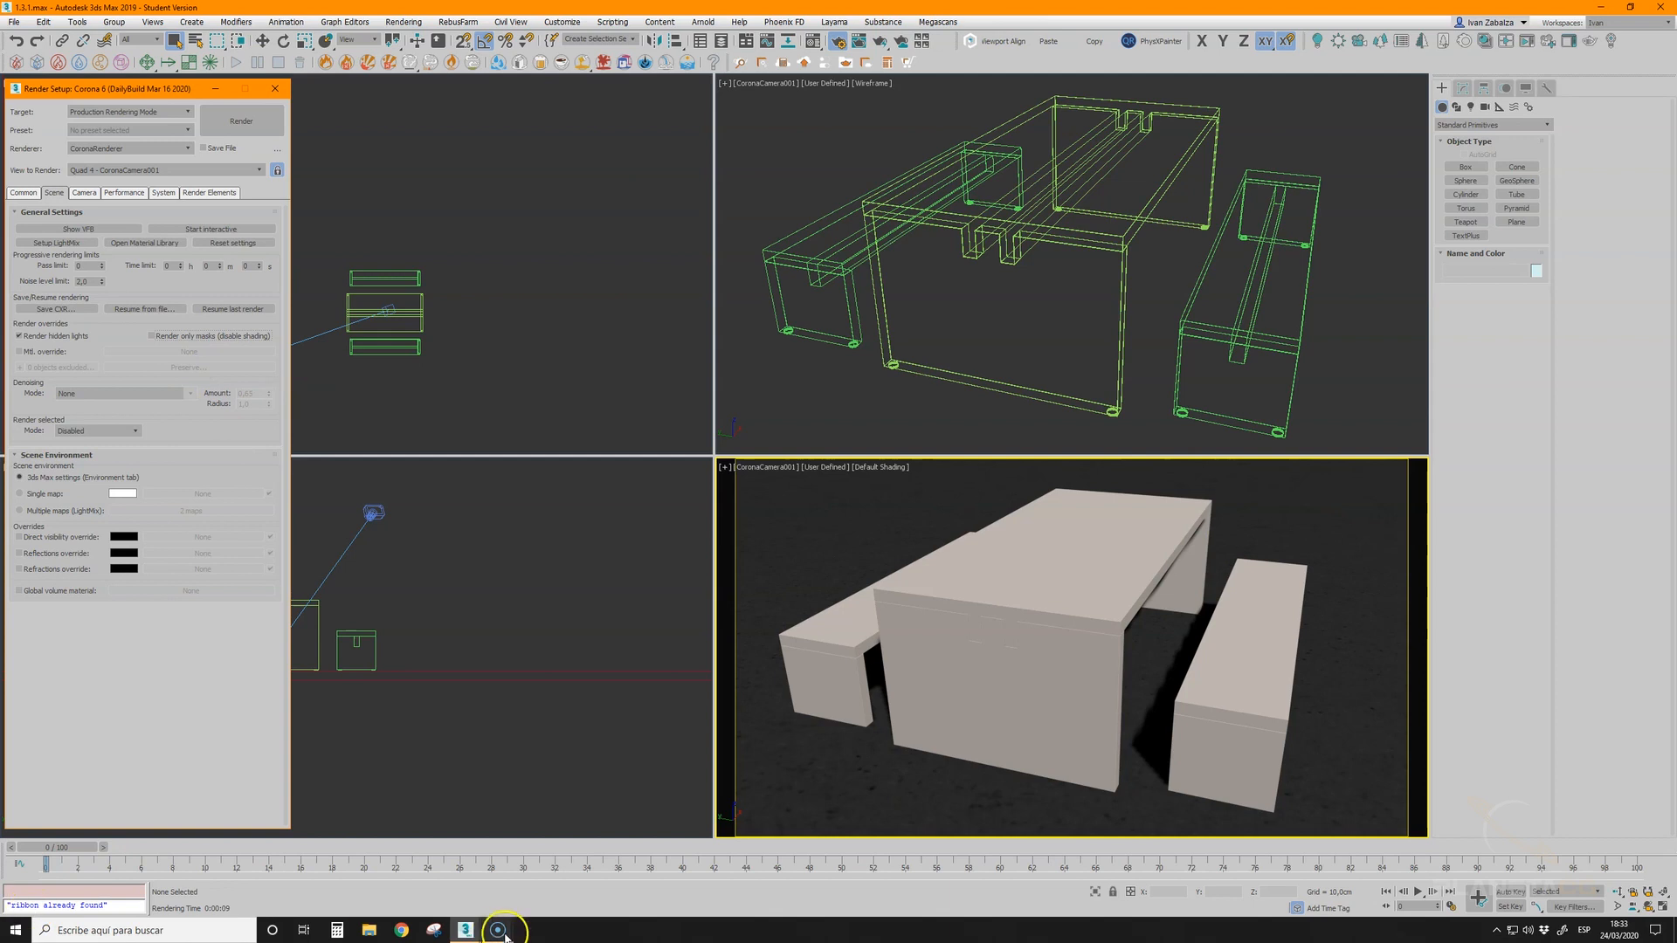
# - Switch to the 3ds Max window with the bedroom scene and open its Render Setup
pyautogui.click(463, 931)
pyautogui.click(424, 877)
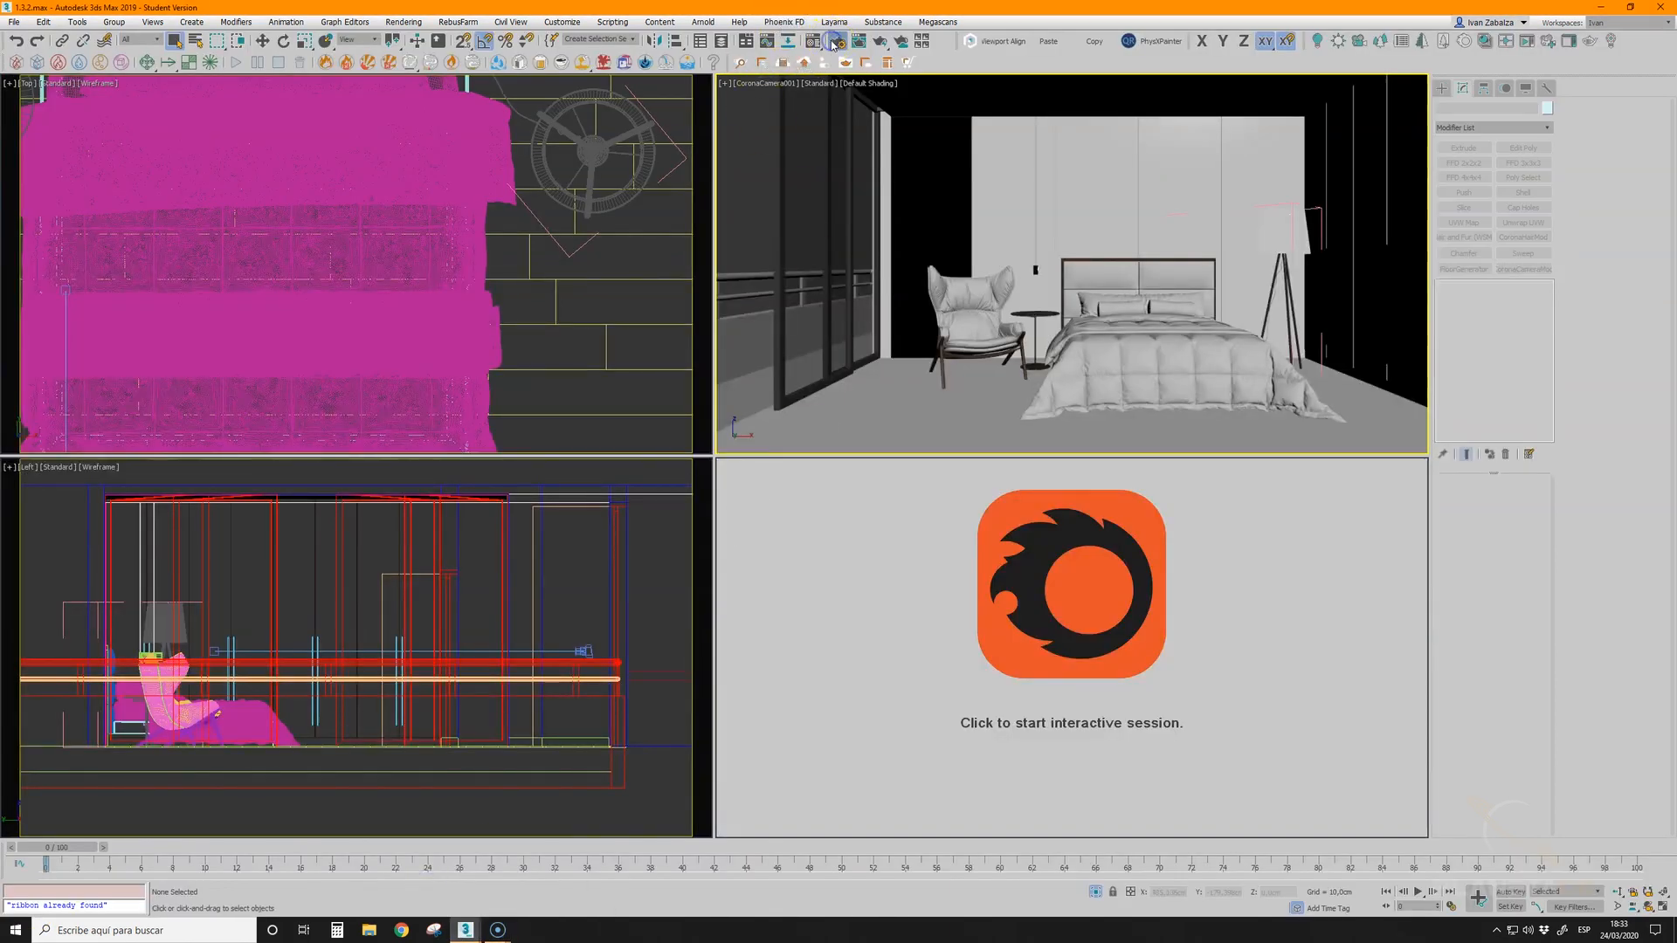
pyautogui.click(835, 42)
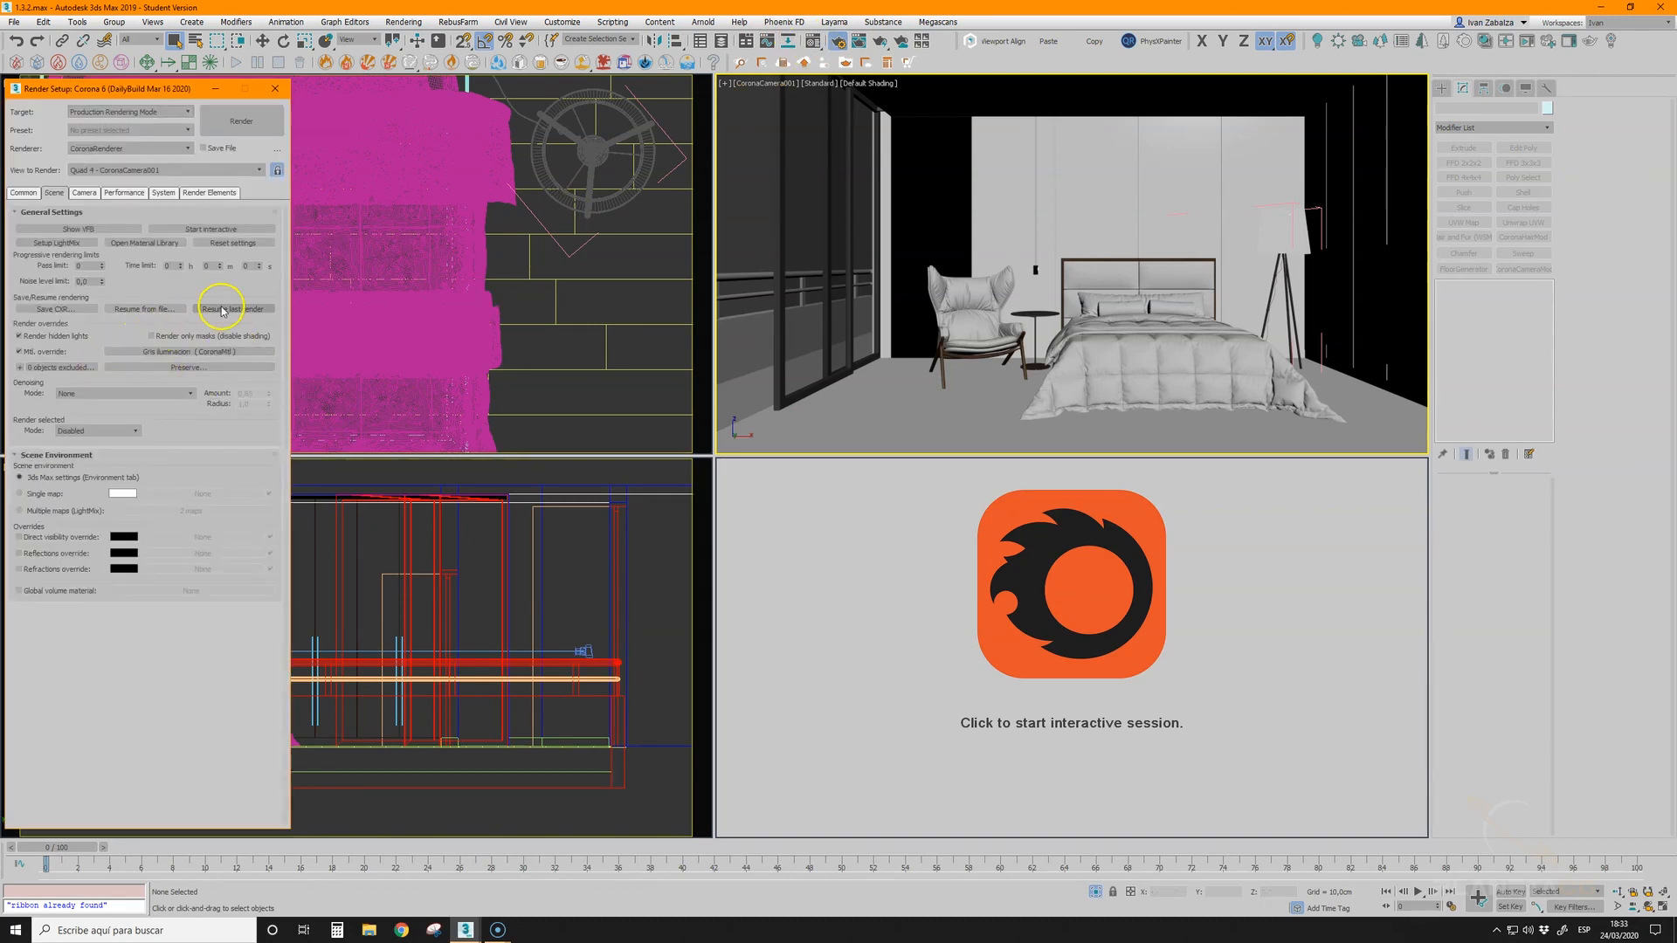
# - Start interactive rendering of the bedroom camera with Mtl. override disabled, and re-enable the override to compare
pyautogui.click(18, 352)
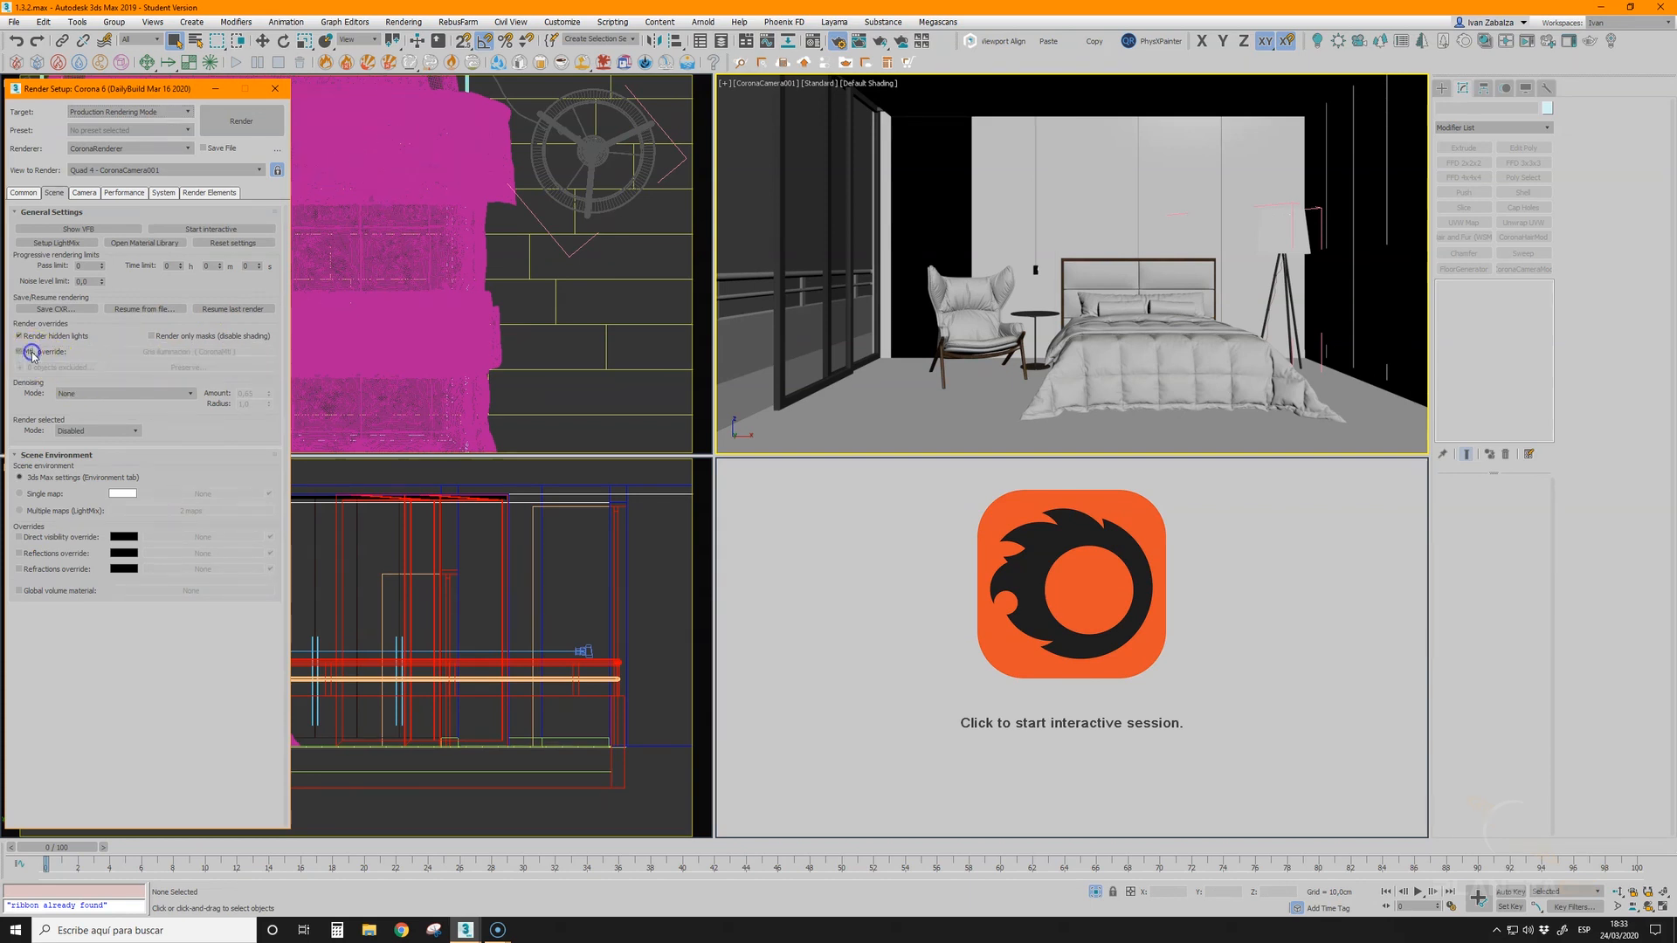
pyautogui.click(859, 535)
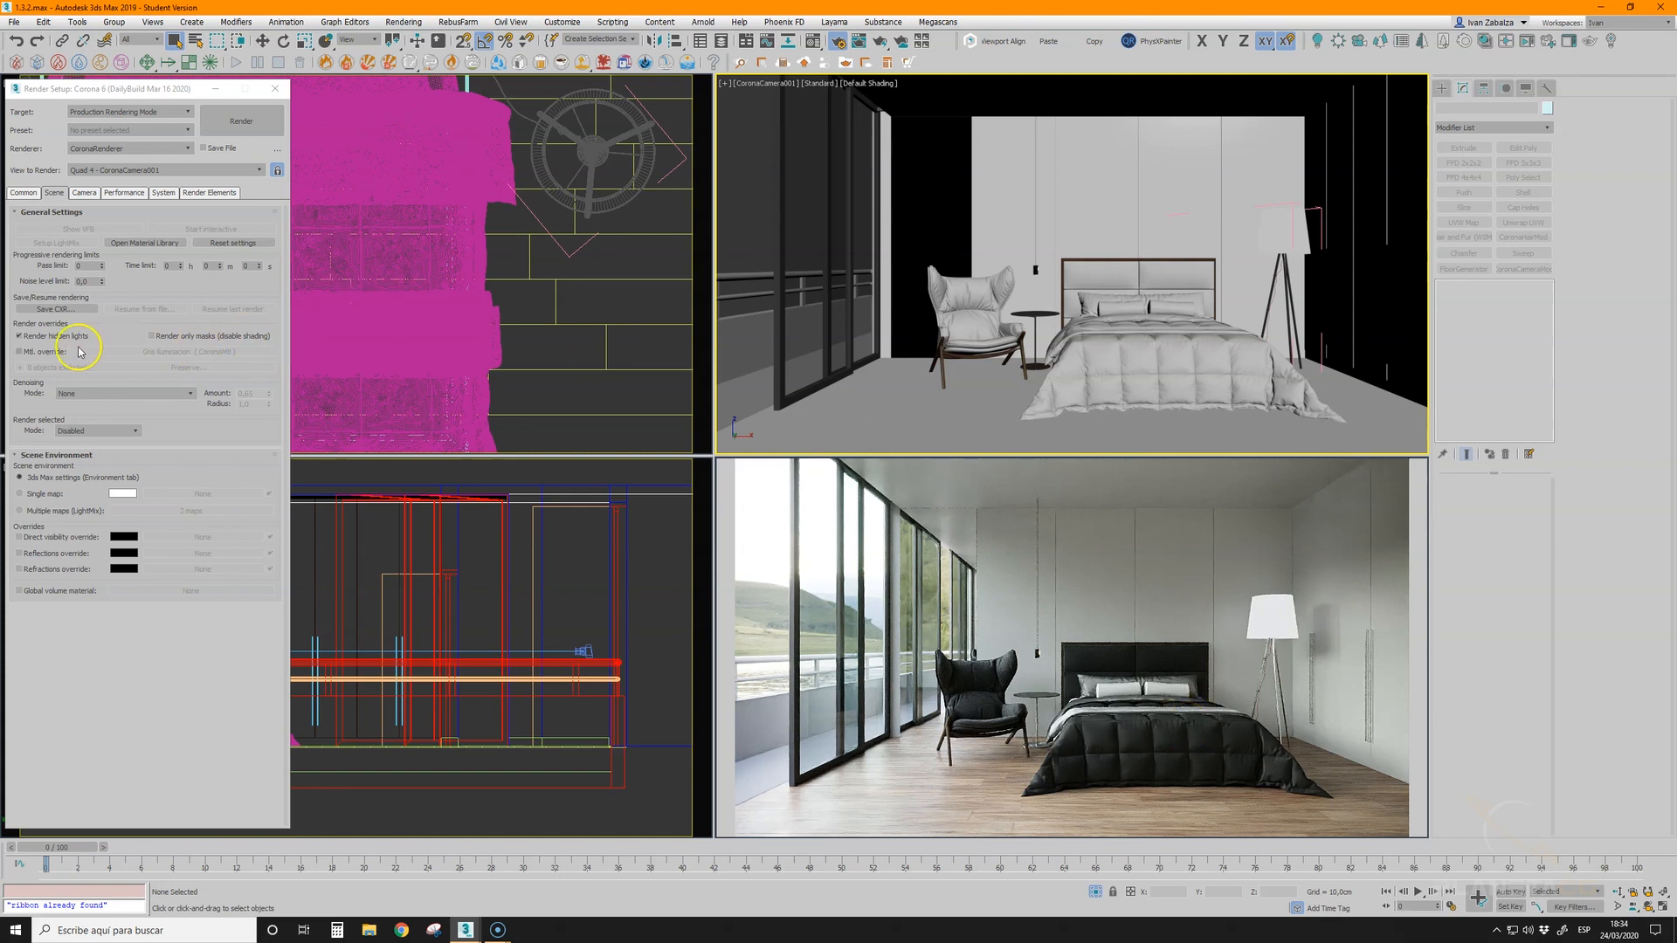
pyautogui.click(19, 352)
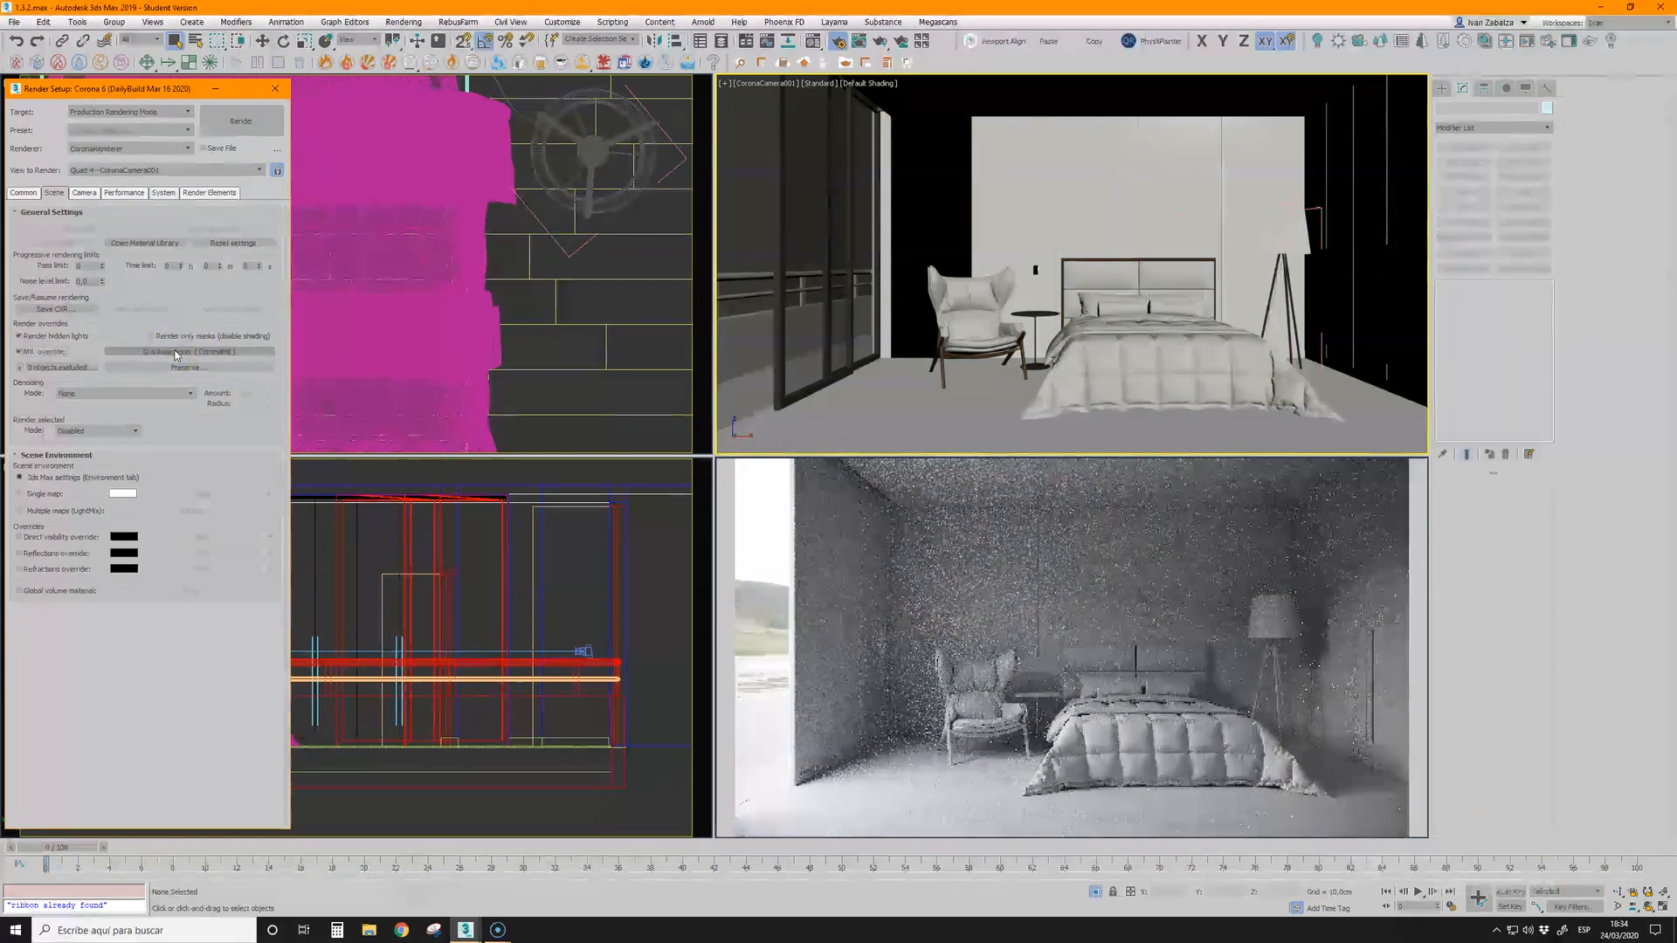
# - Name a free Corona material Gris iluminacion in the Material Editor and assign it as the Mtl. override material
pyautogui.click(814, 42)
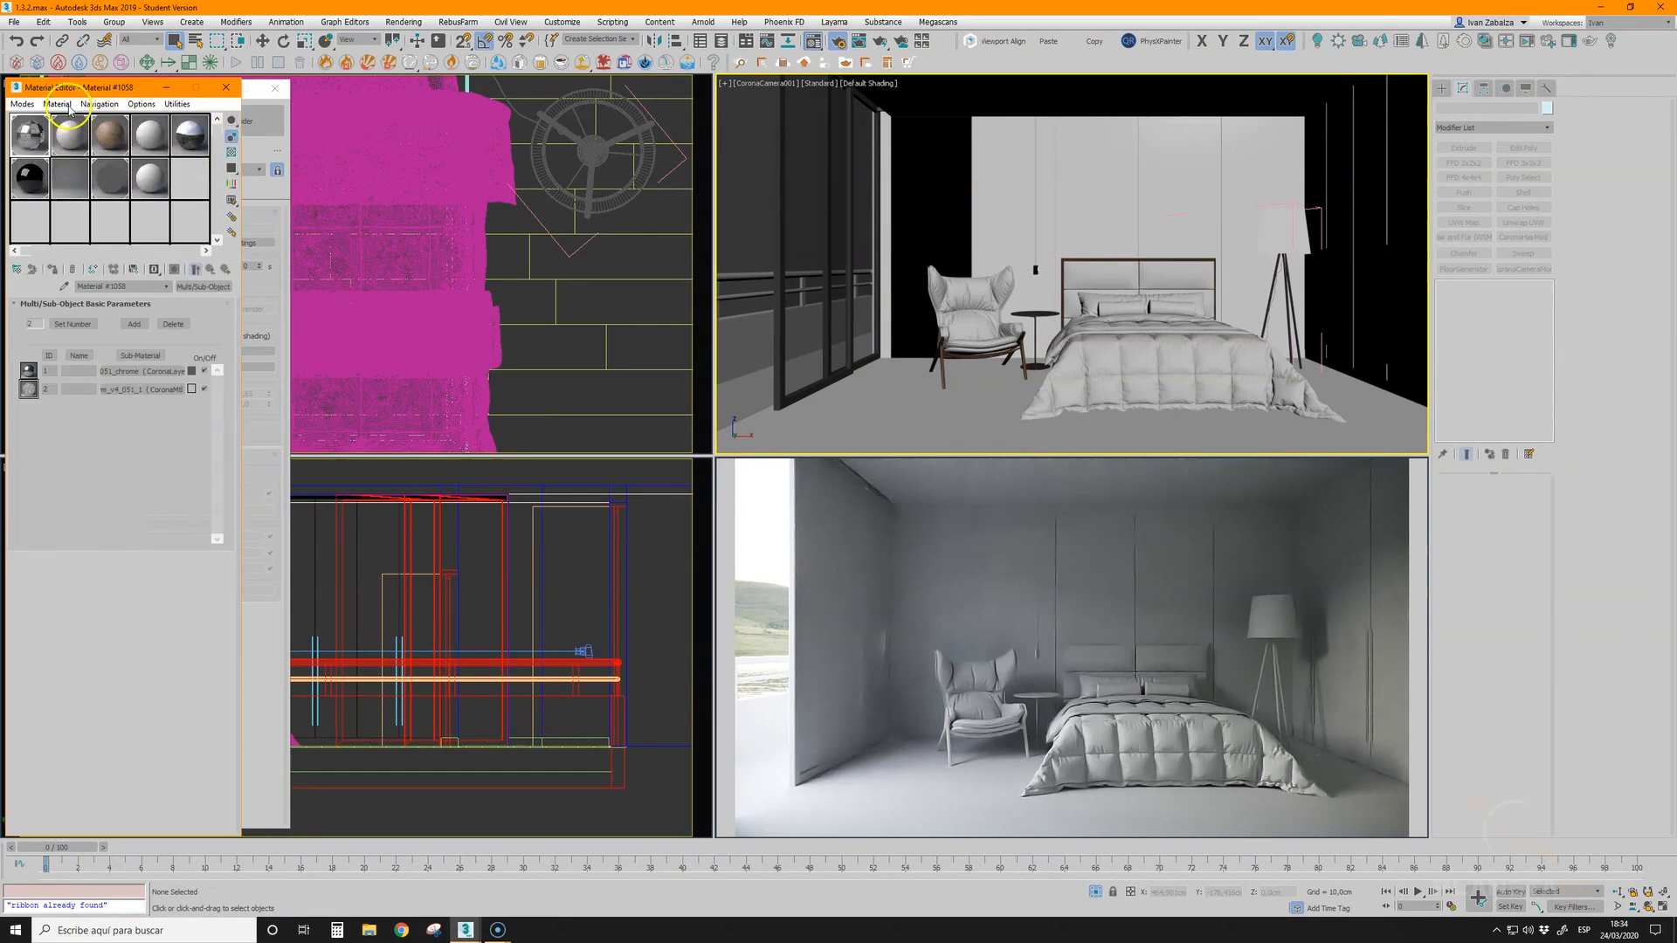
pyautogui.moveTo(62, 90)
pyautogui.mouseDown()
pyautogui.moveTo(423, 83)
pyautogui.moveTo(70, 85)
pyautogui.moveTo(92, 85)
pyautogui.mouseUp()
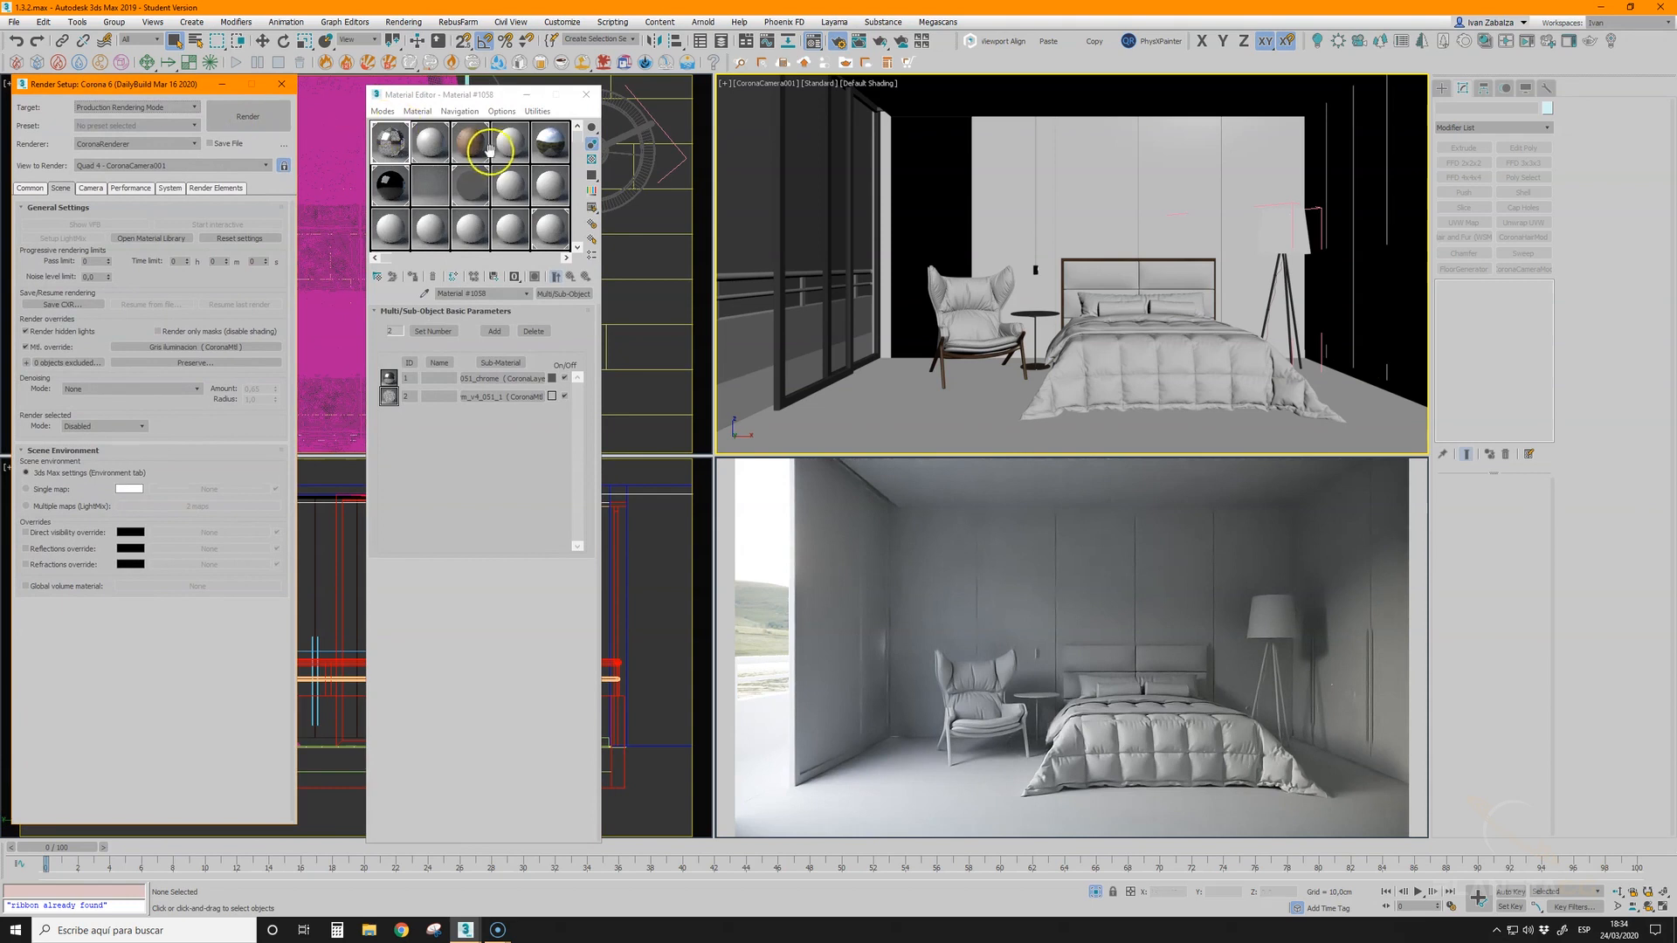
pyautogui.click(537, 190)
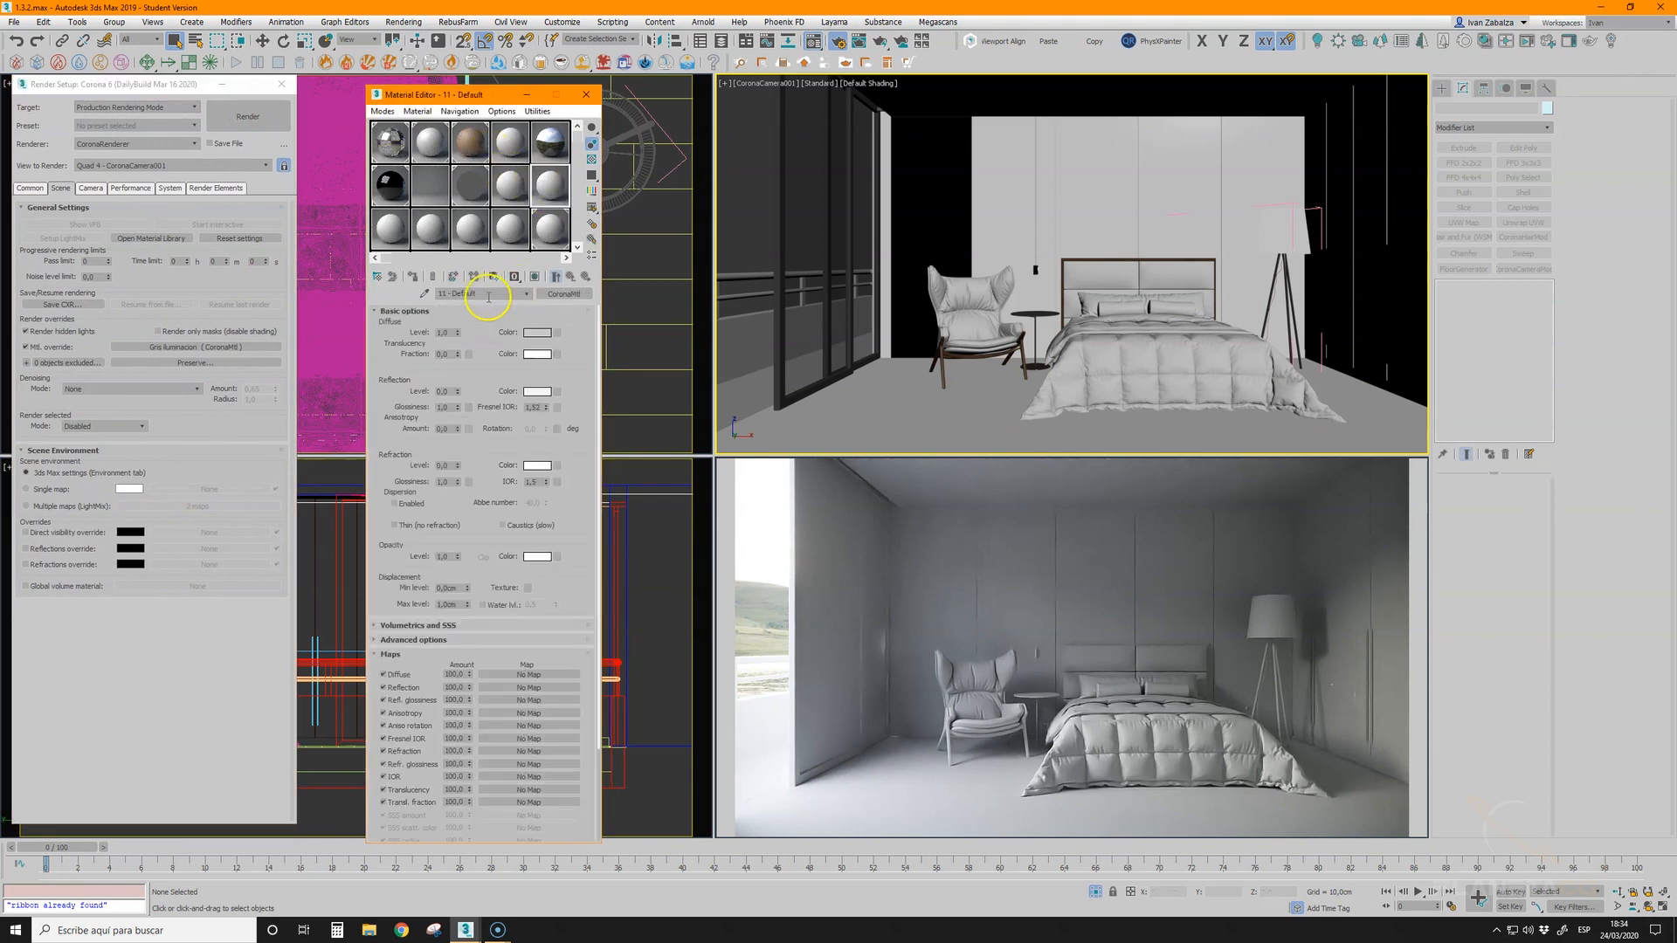
pyautogui.write('Gris')
pyautogui.moveTo(552, 187); pyautogui.dragTo(213, 350)
pyautogui.click(139, 489)
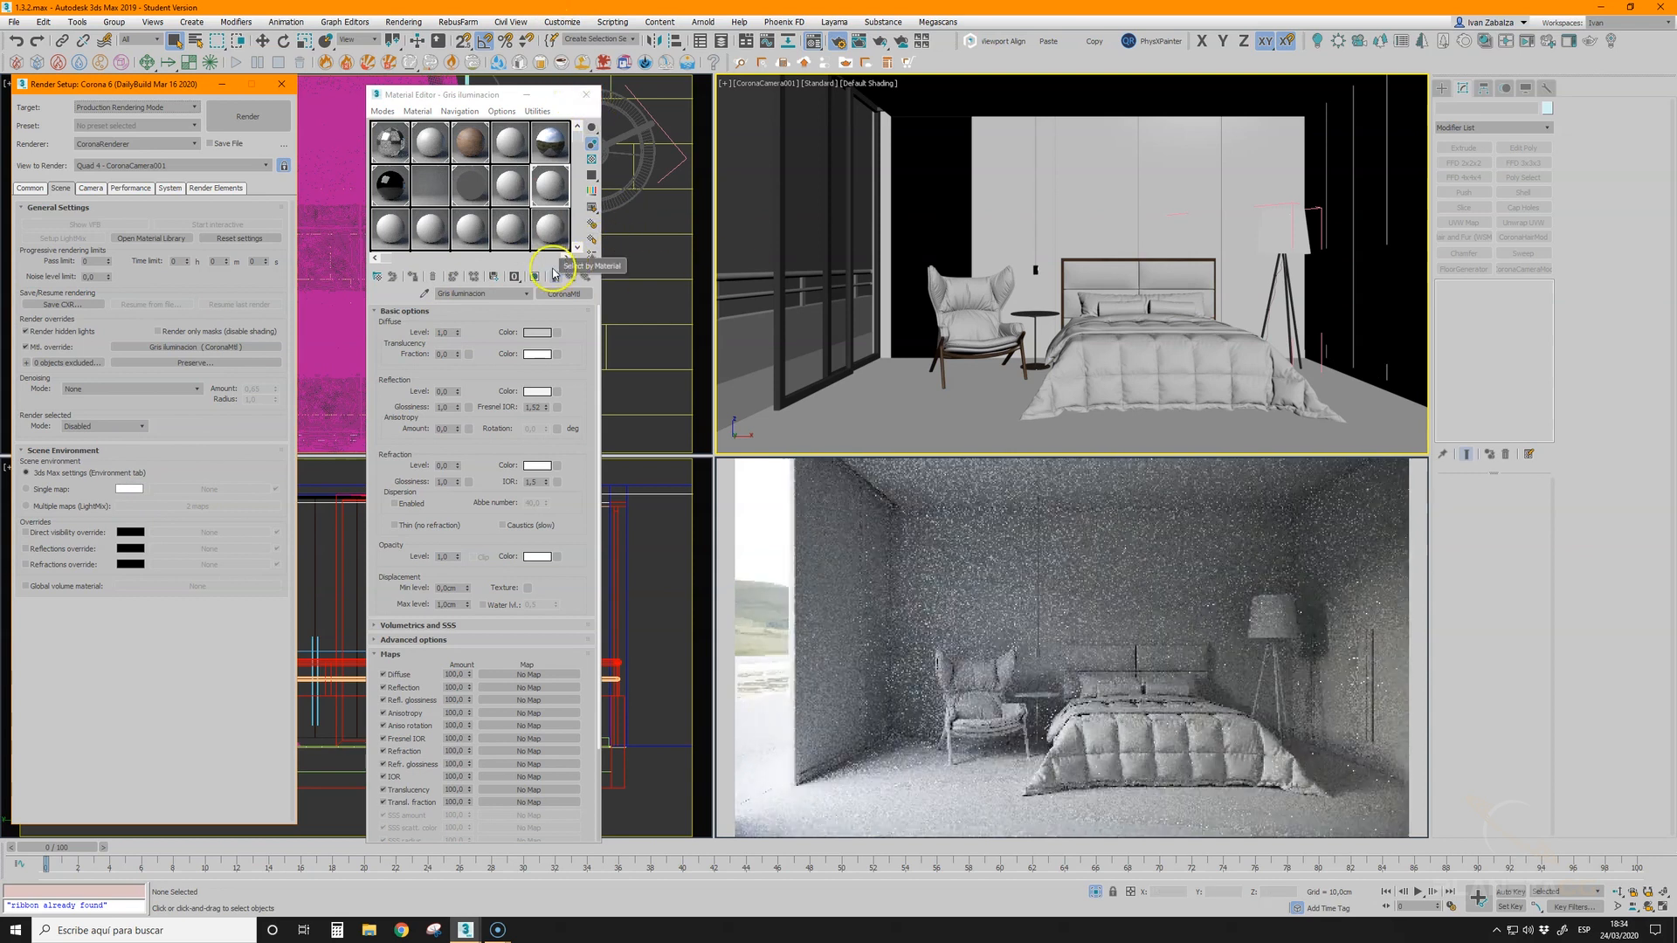
# - Try a red diffuse color on the Gris iluminacion override material, cancel the change and close the Material Editor
pyautogui.click(551, 194)
pyautogui.click(537, 332)
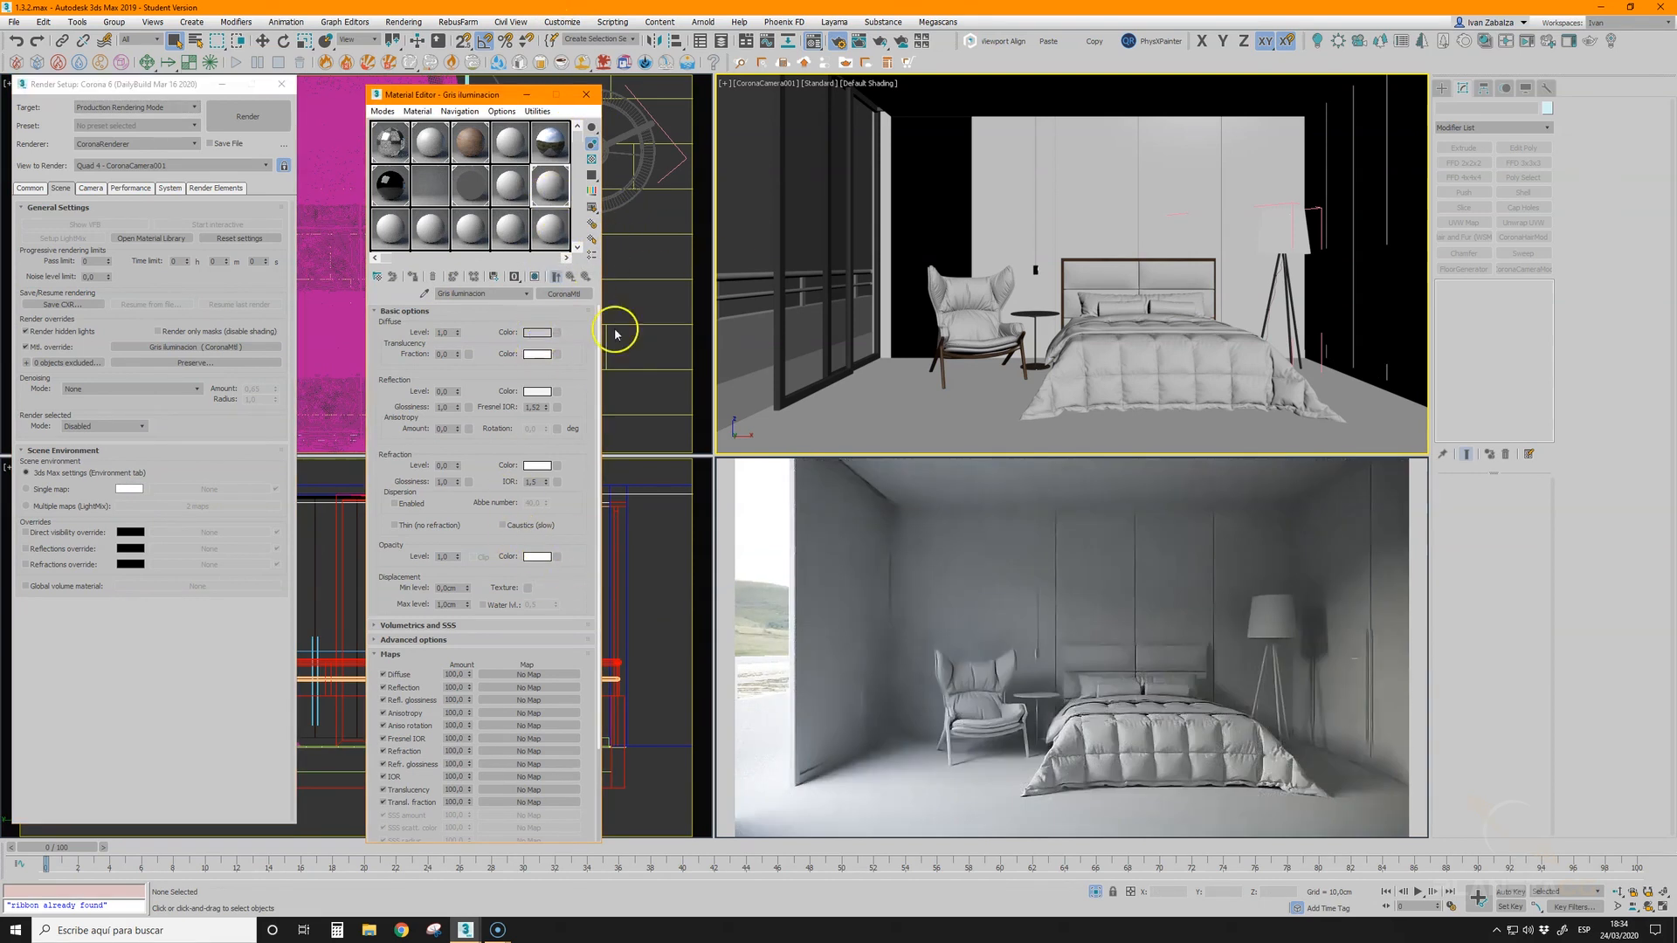
pyautogui.moveTo(332, 133); pyautogui.dragTo(340, 127)
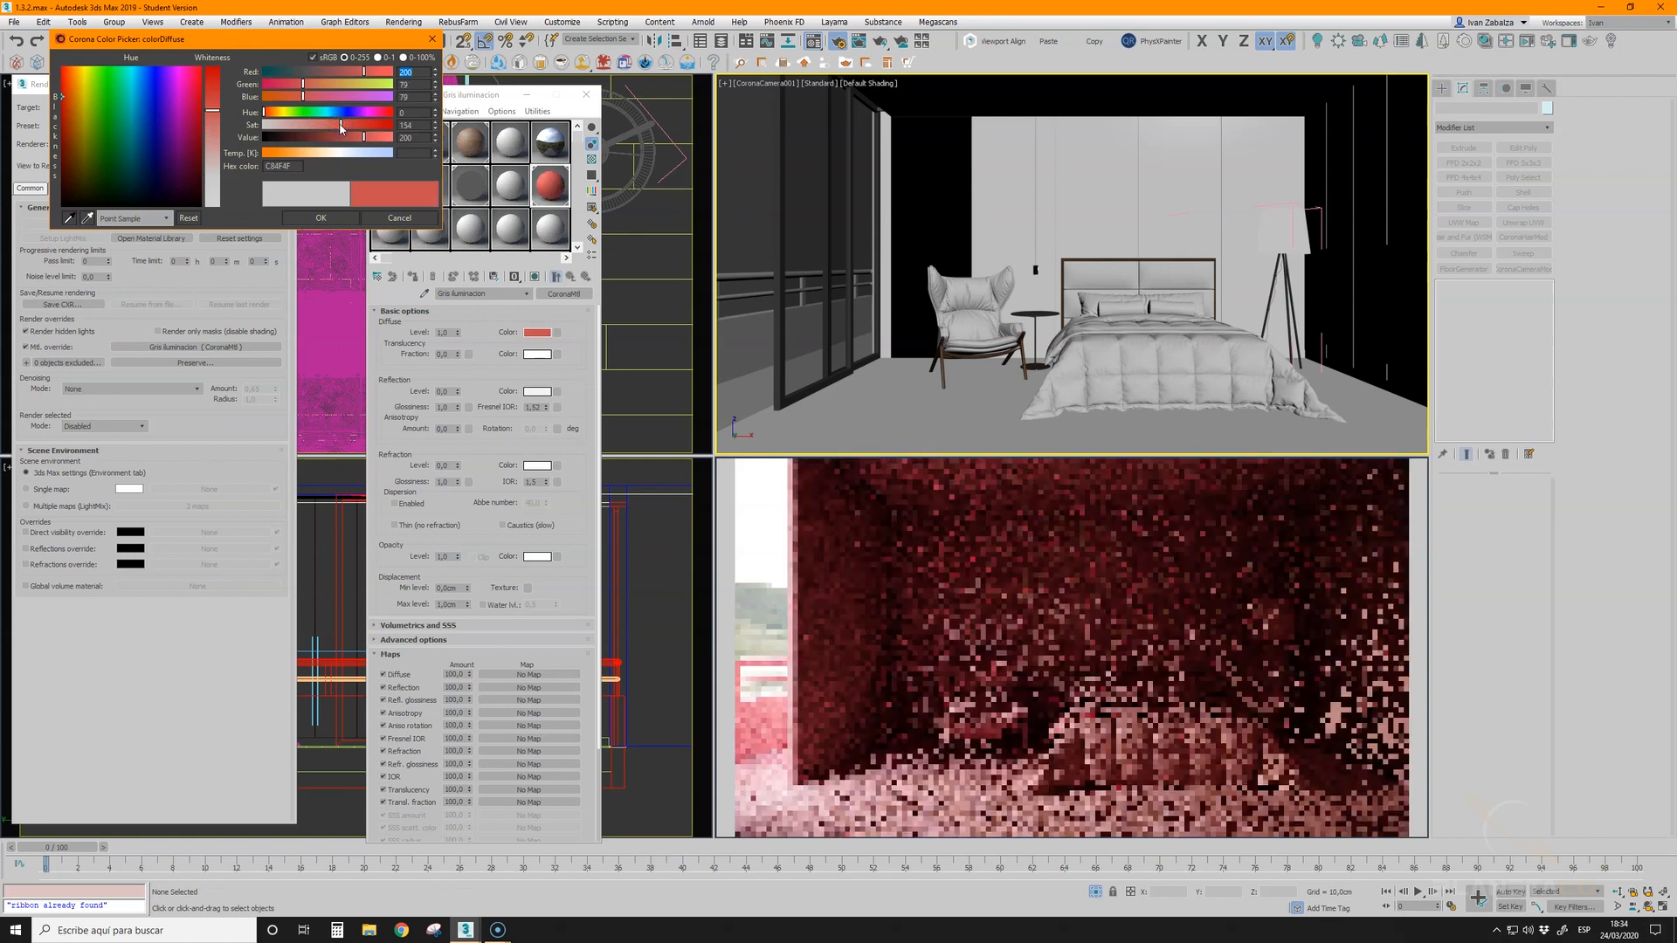
pyautogui.click(399, 216)
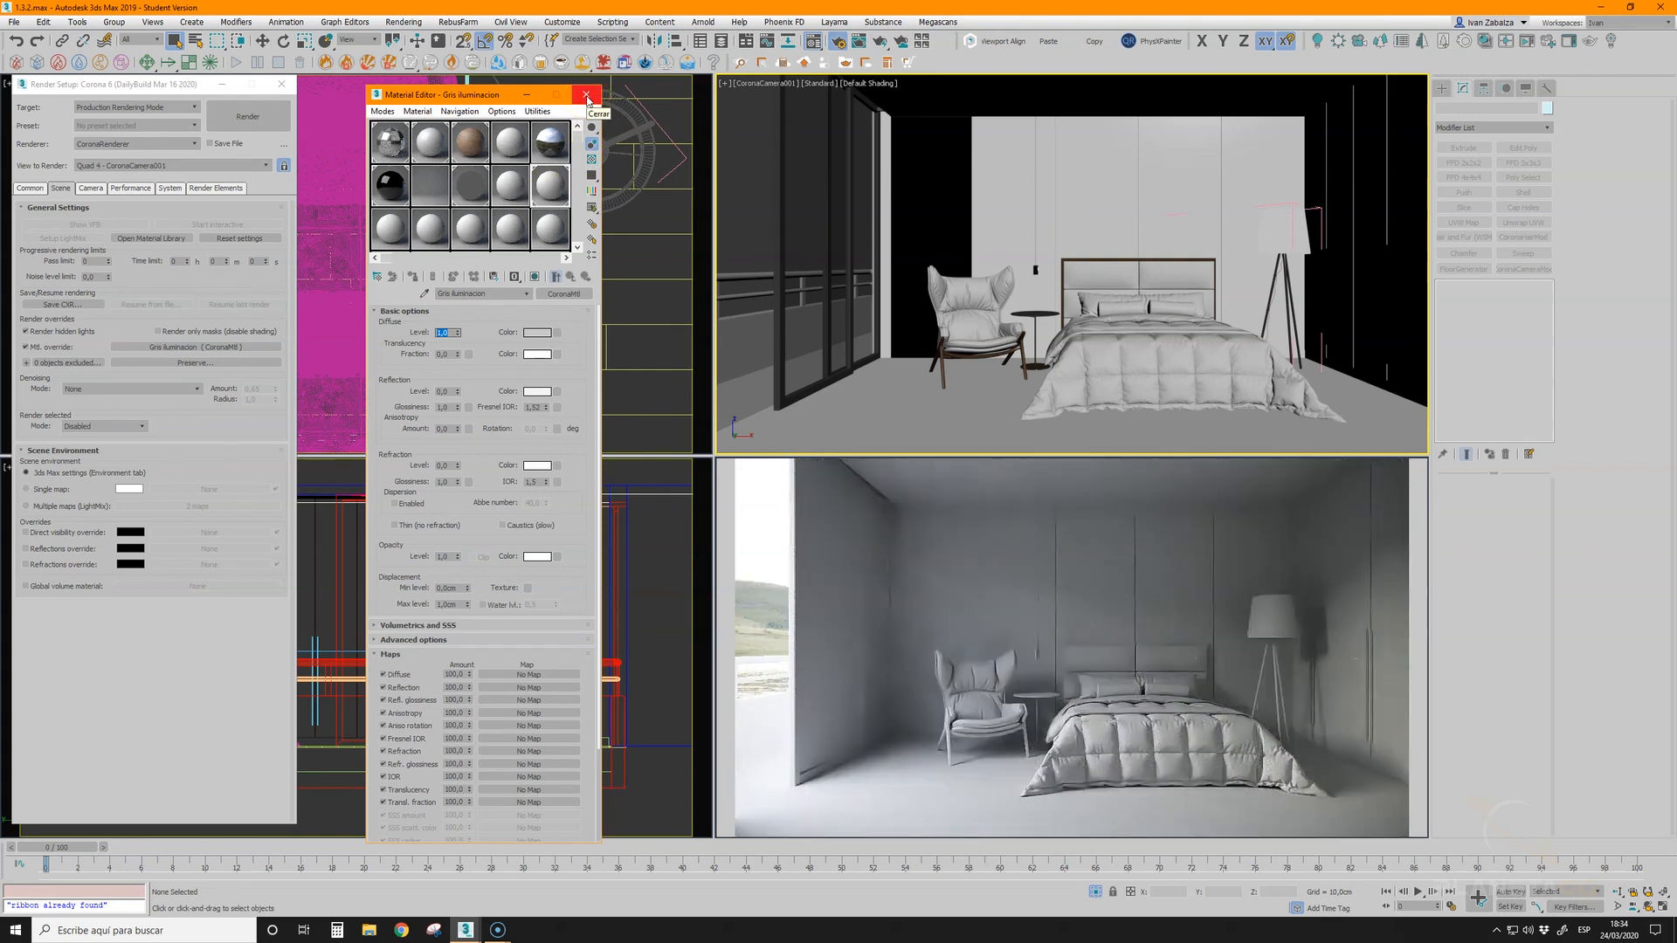
pyautogui.click(586, 96)
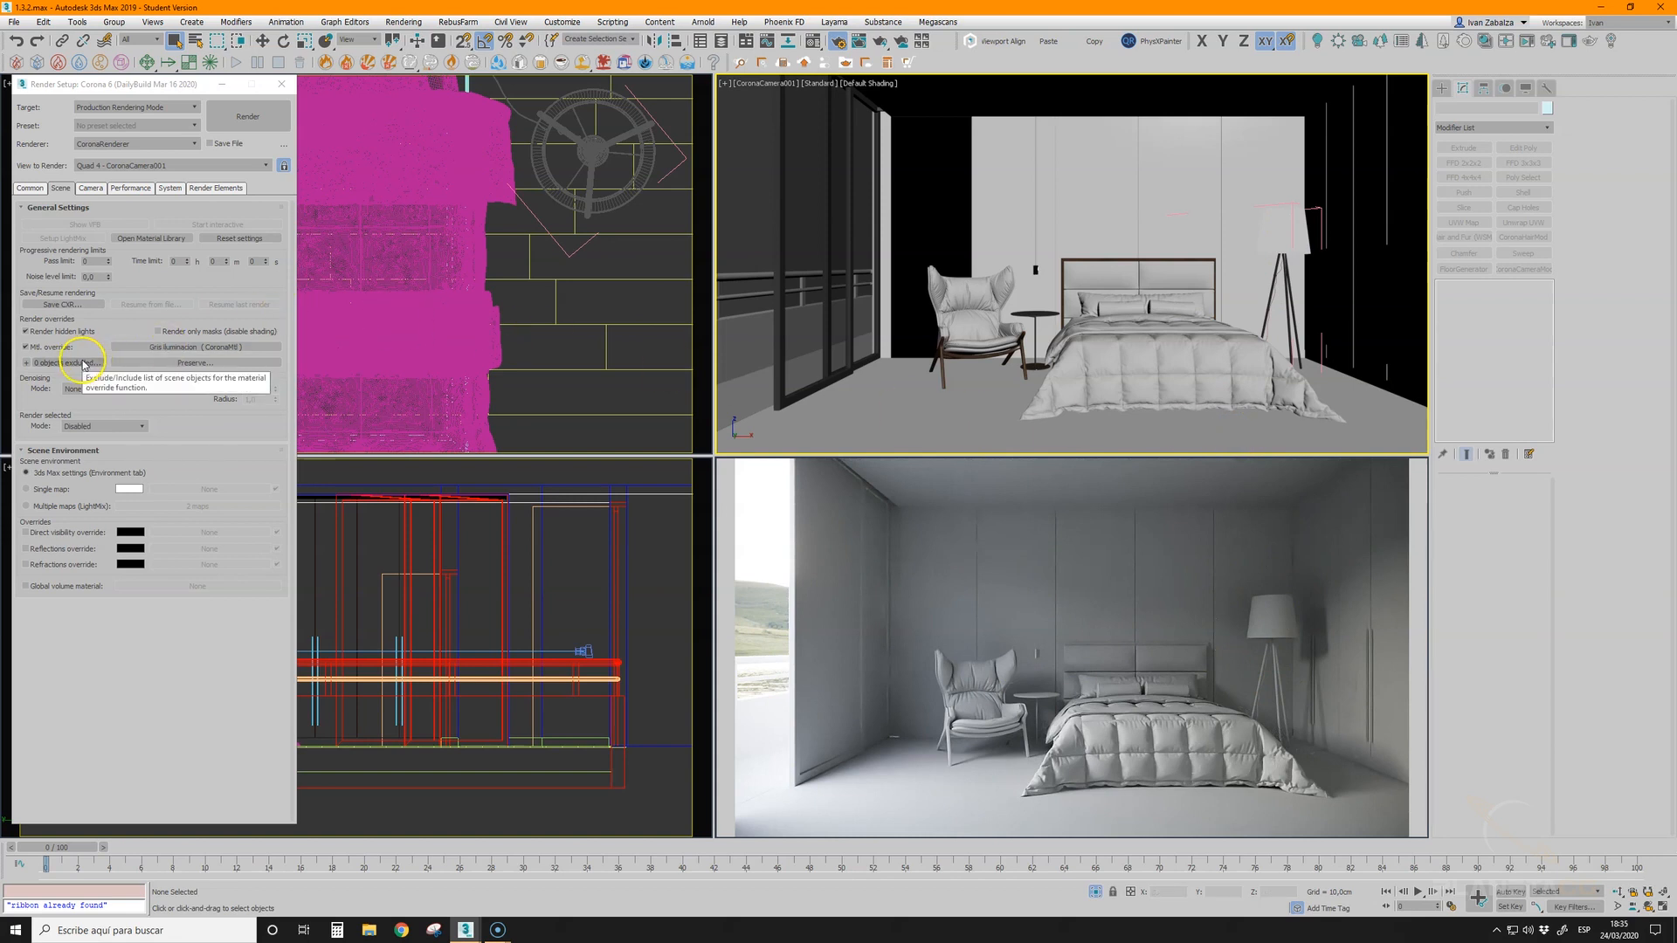
# - Close the floor lamp's open group and inspect the material override's exclude list without excluding any objects
pyautogui.click(1277, 236)
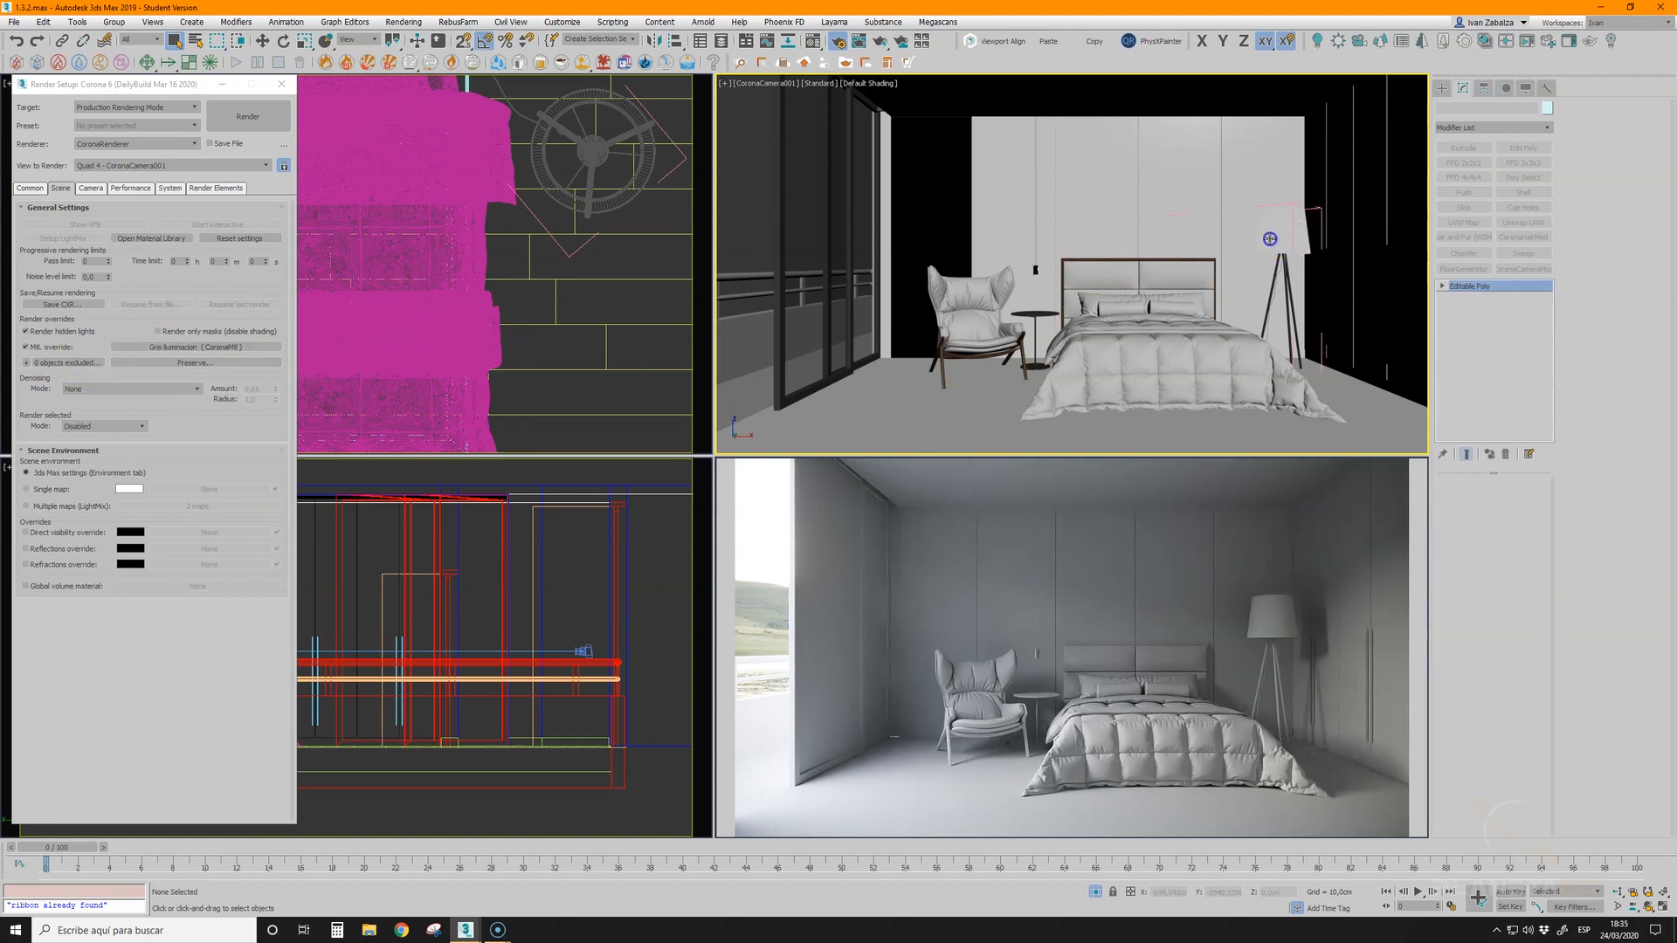
pyautogui.click(114, 22)
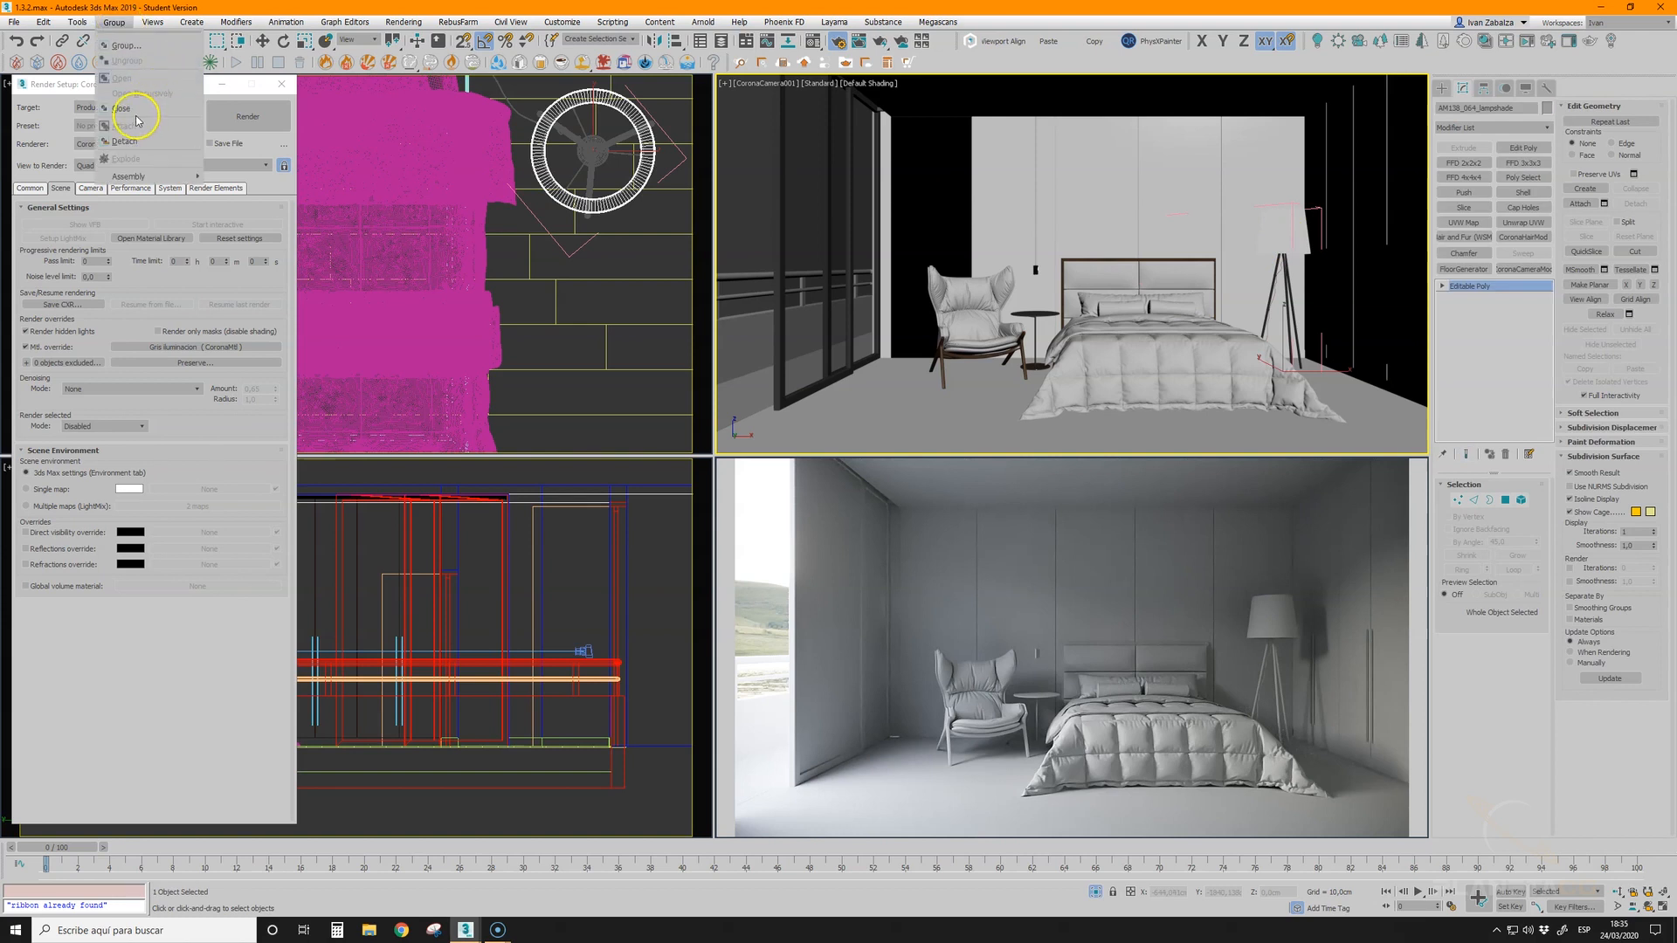
pyautogui.click(131, 105)
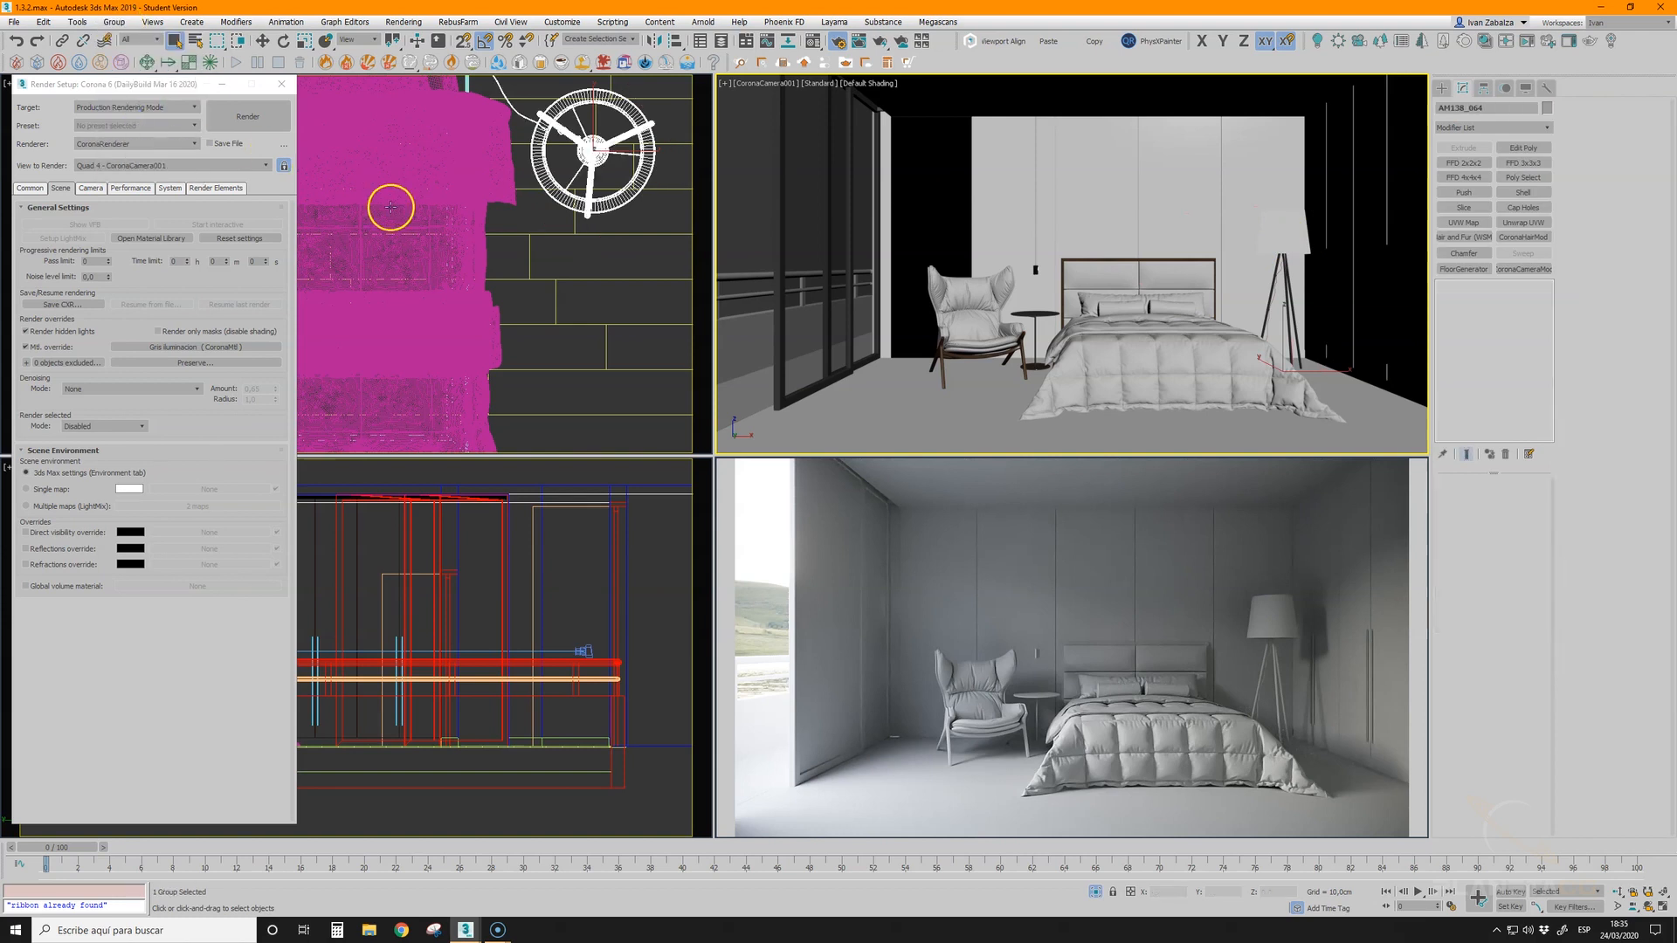
pyautogui.click(51, 362)
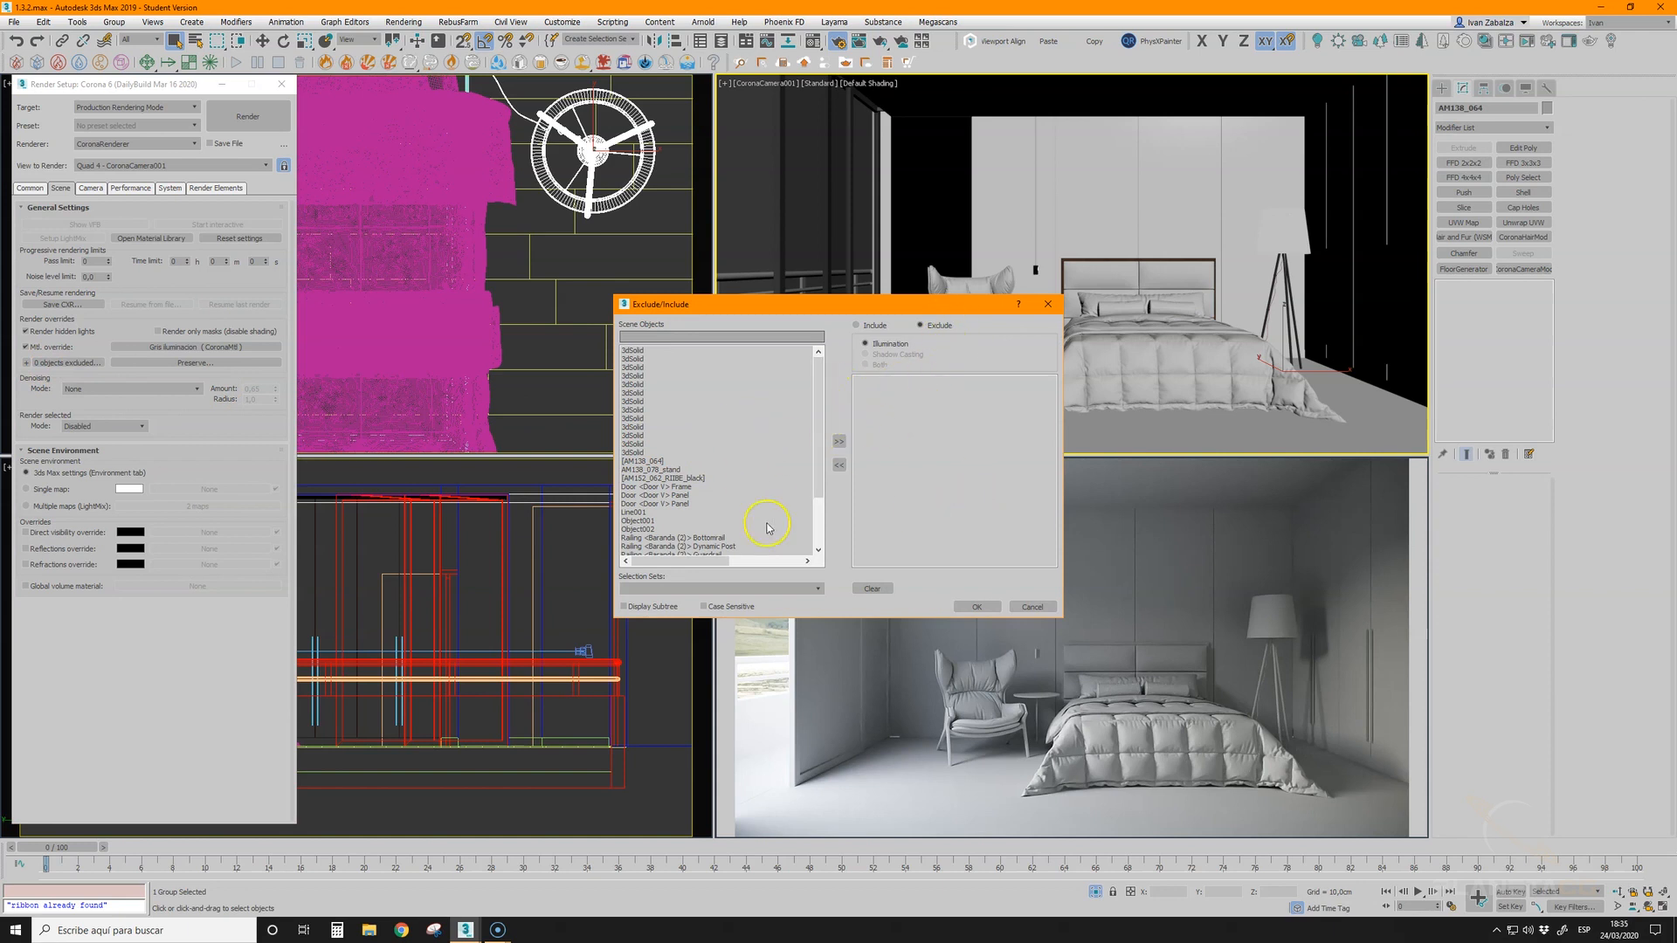
pyautogui.click(1030, 605)
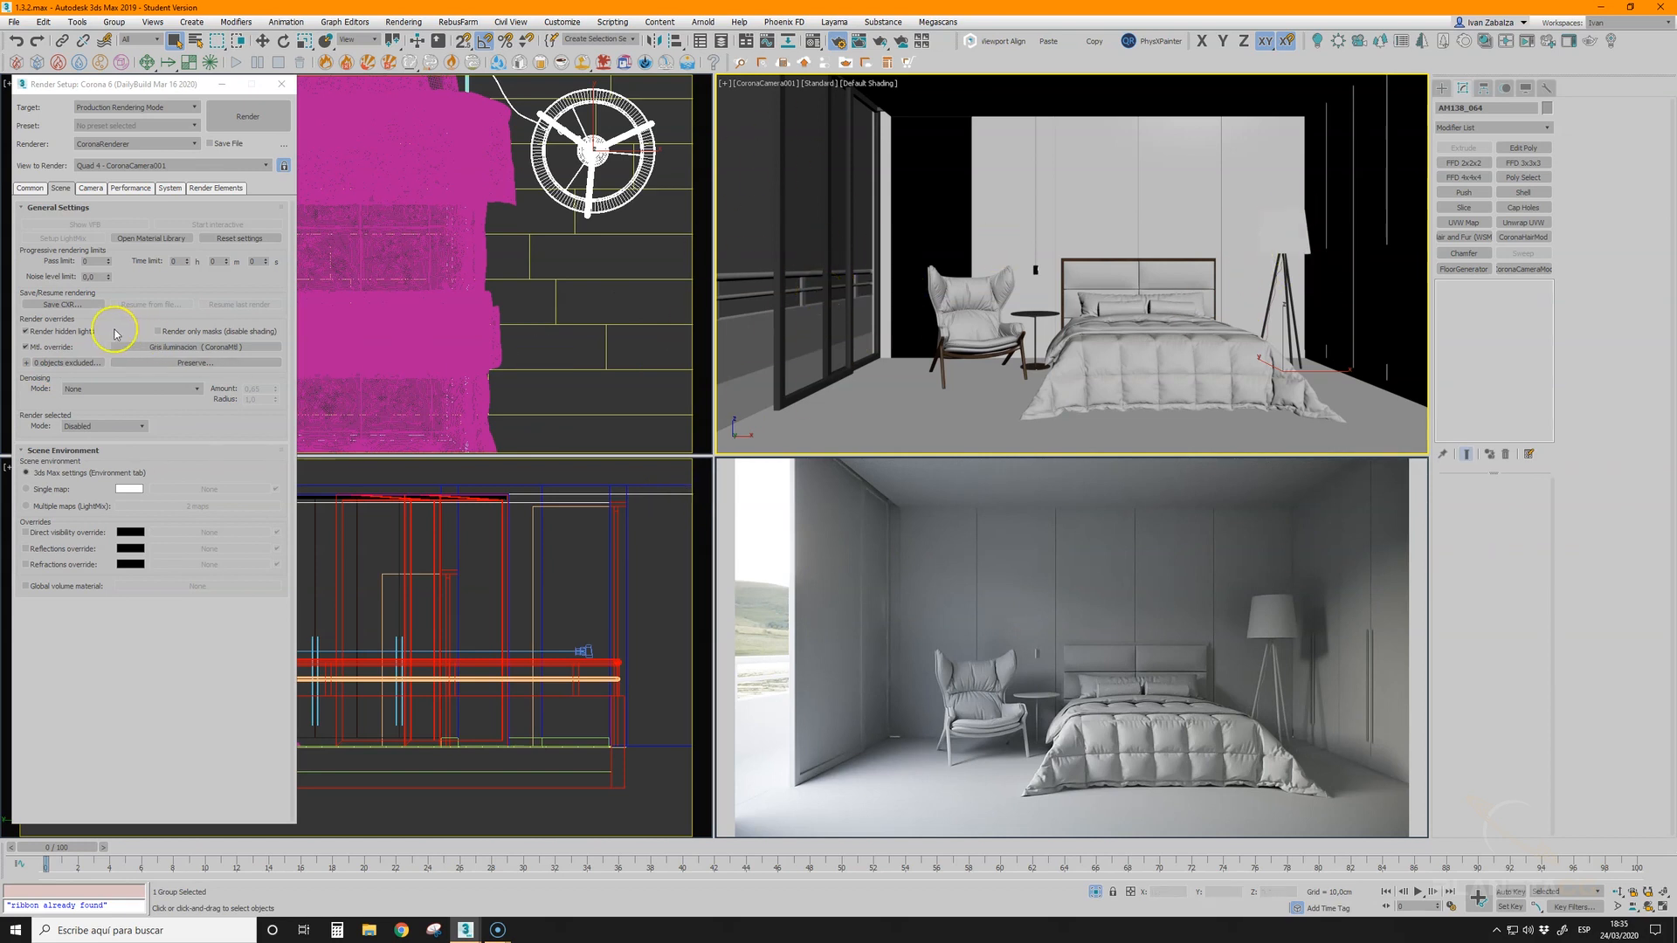
# - Enable Preserve light material and Preserve glass materials in the material override settings
pyautogui.click(186, 364)
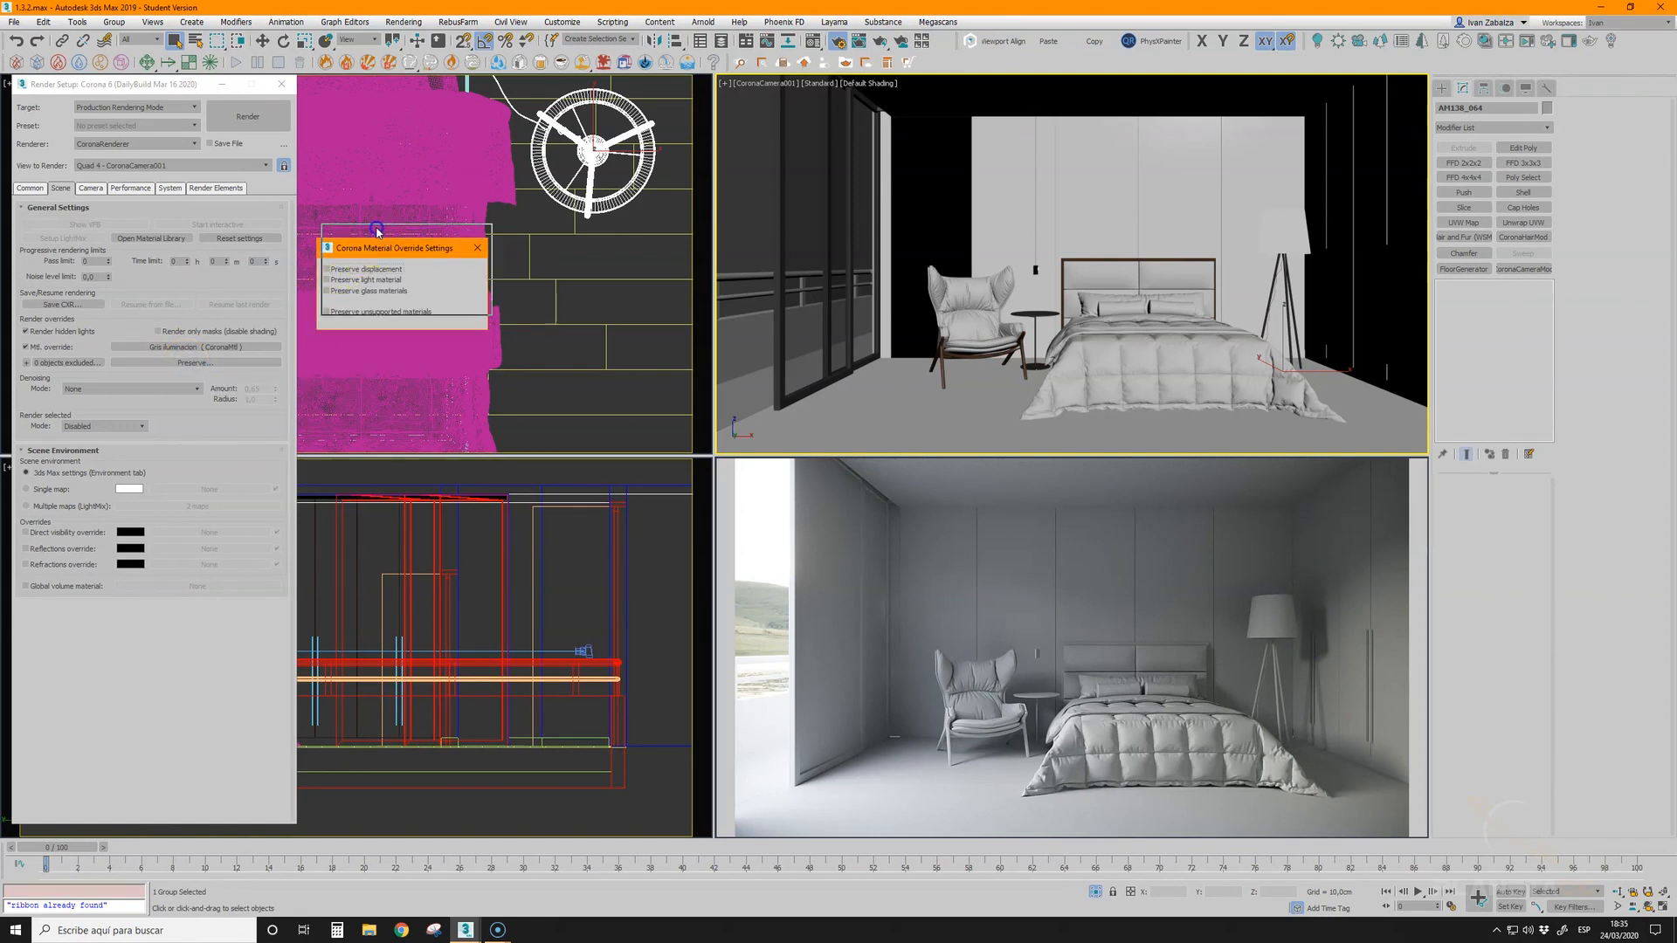
pyautogui.moveTo(372, 245); pyautogui.dragTo(377, 231)
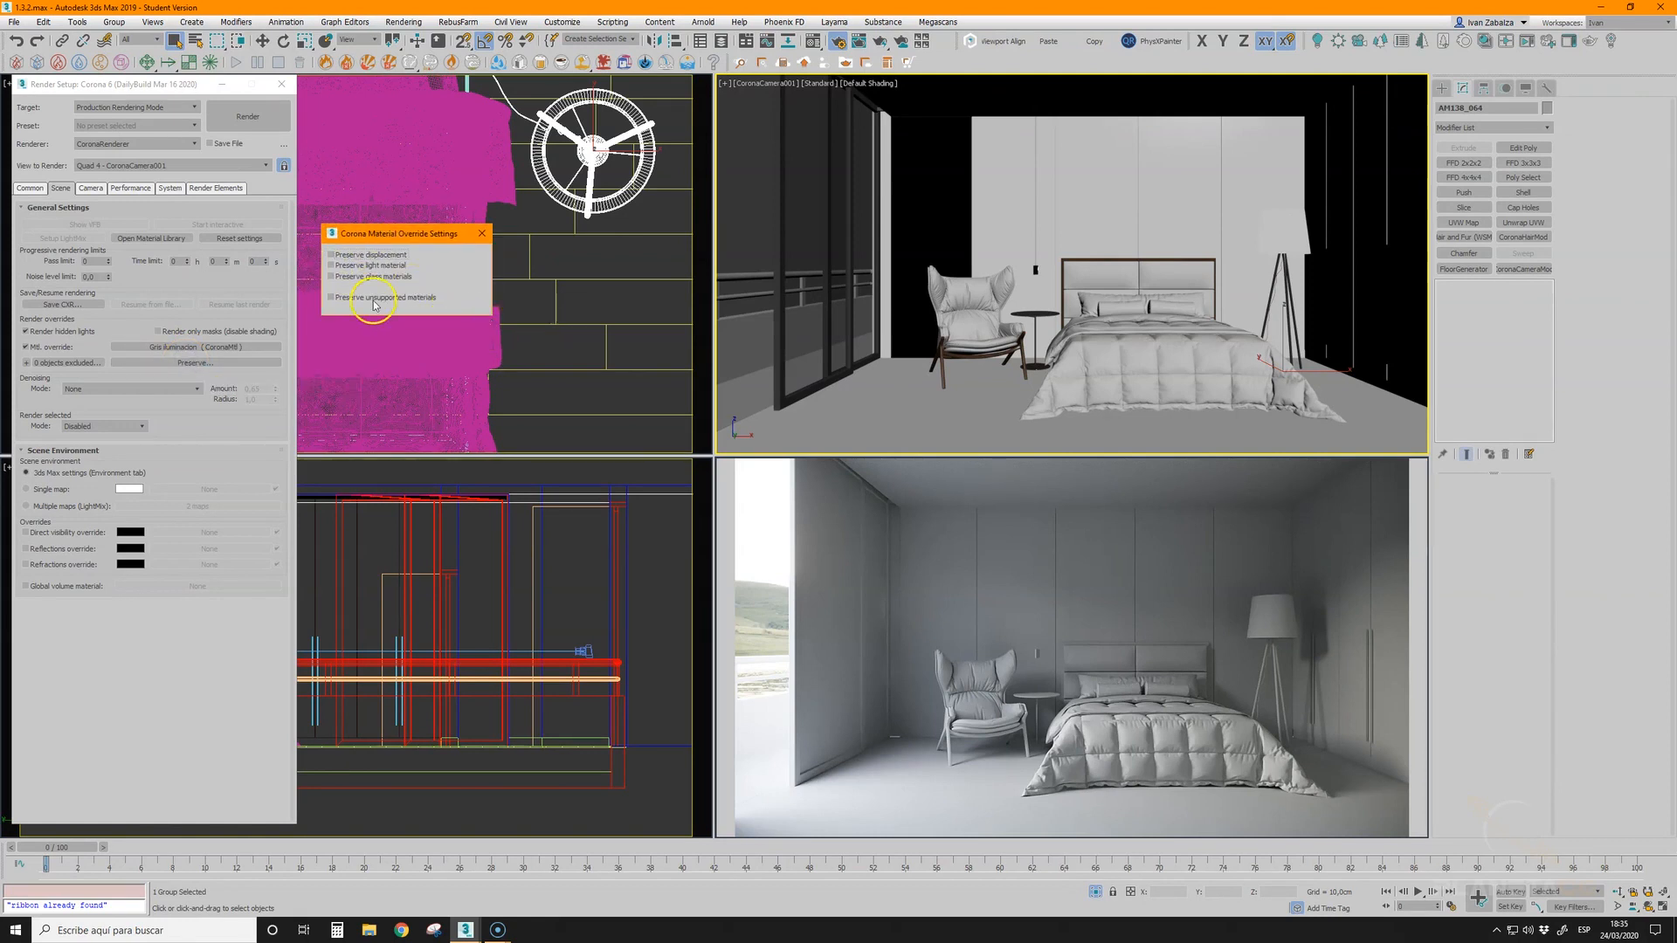
pyautogui.click(331, 266)
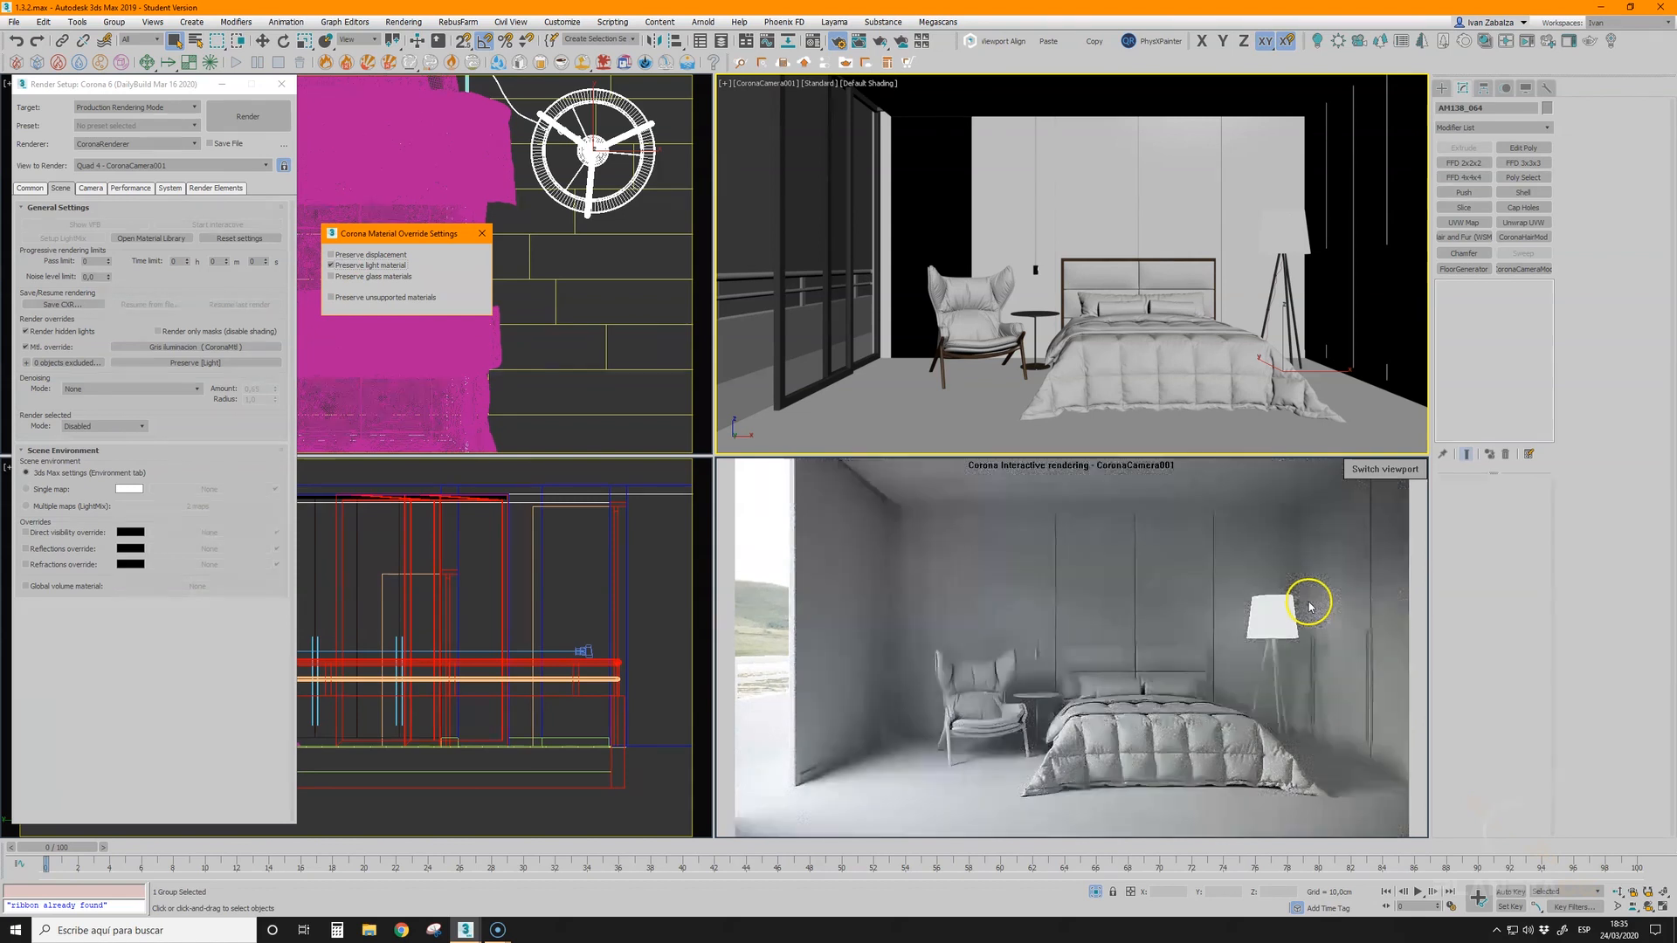
pyautogui.click(331, 277)
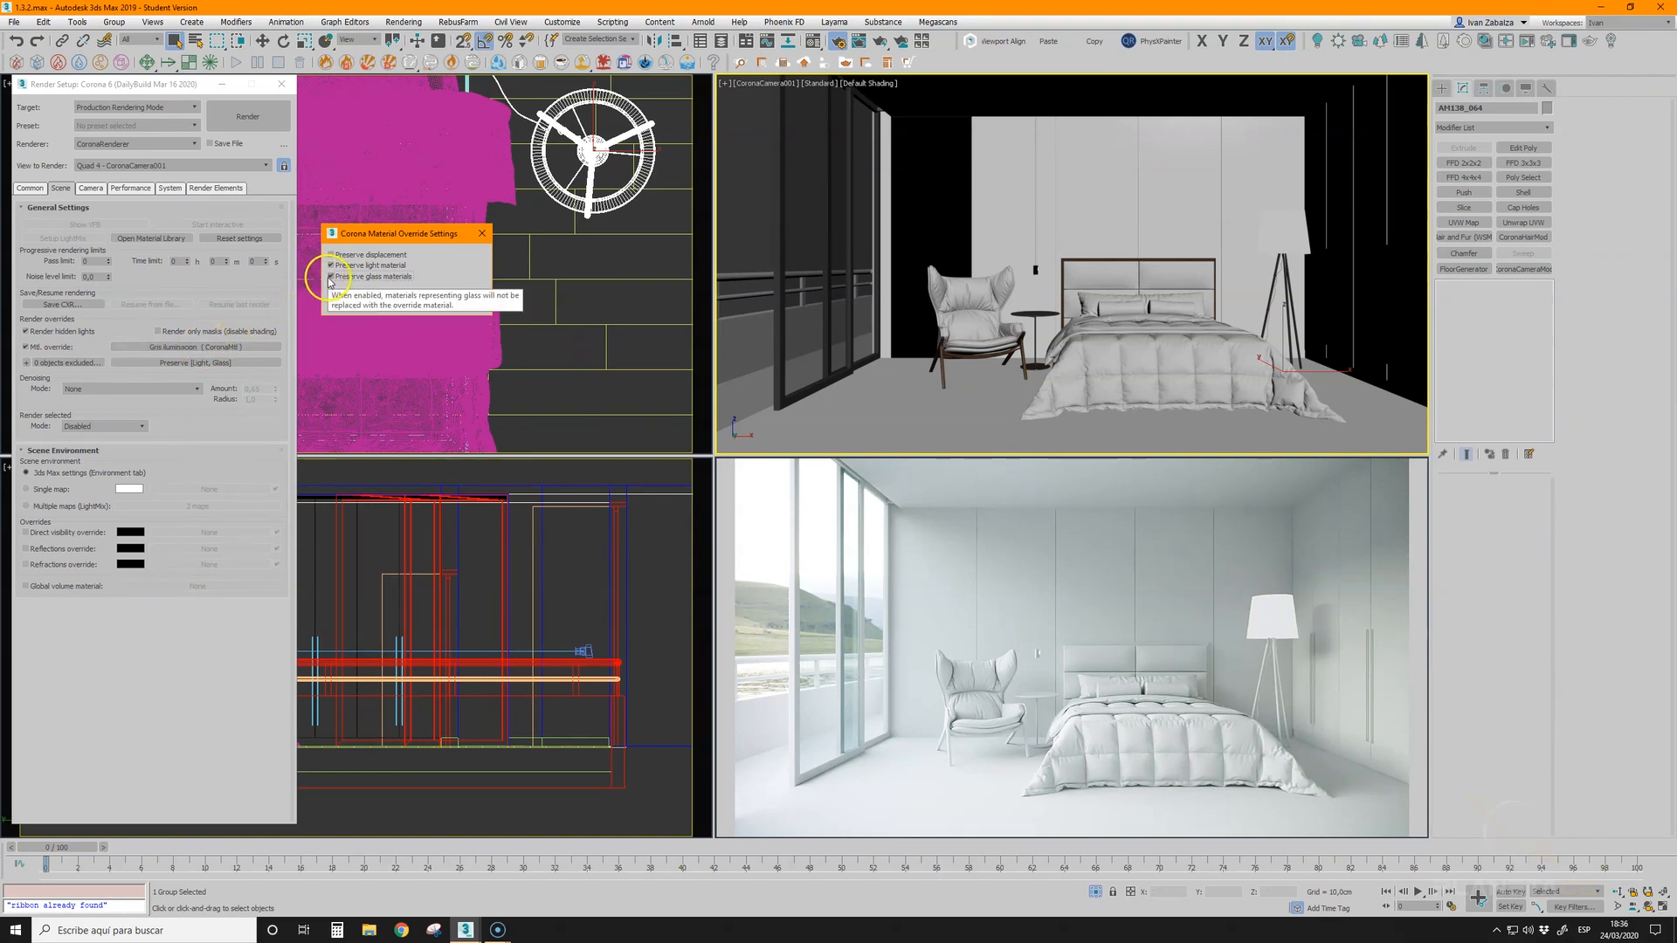
pyautogui.click(482, 234)
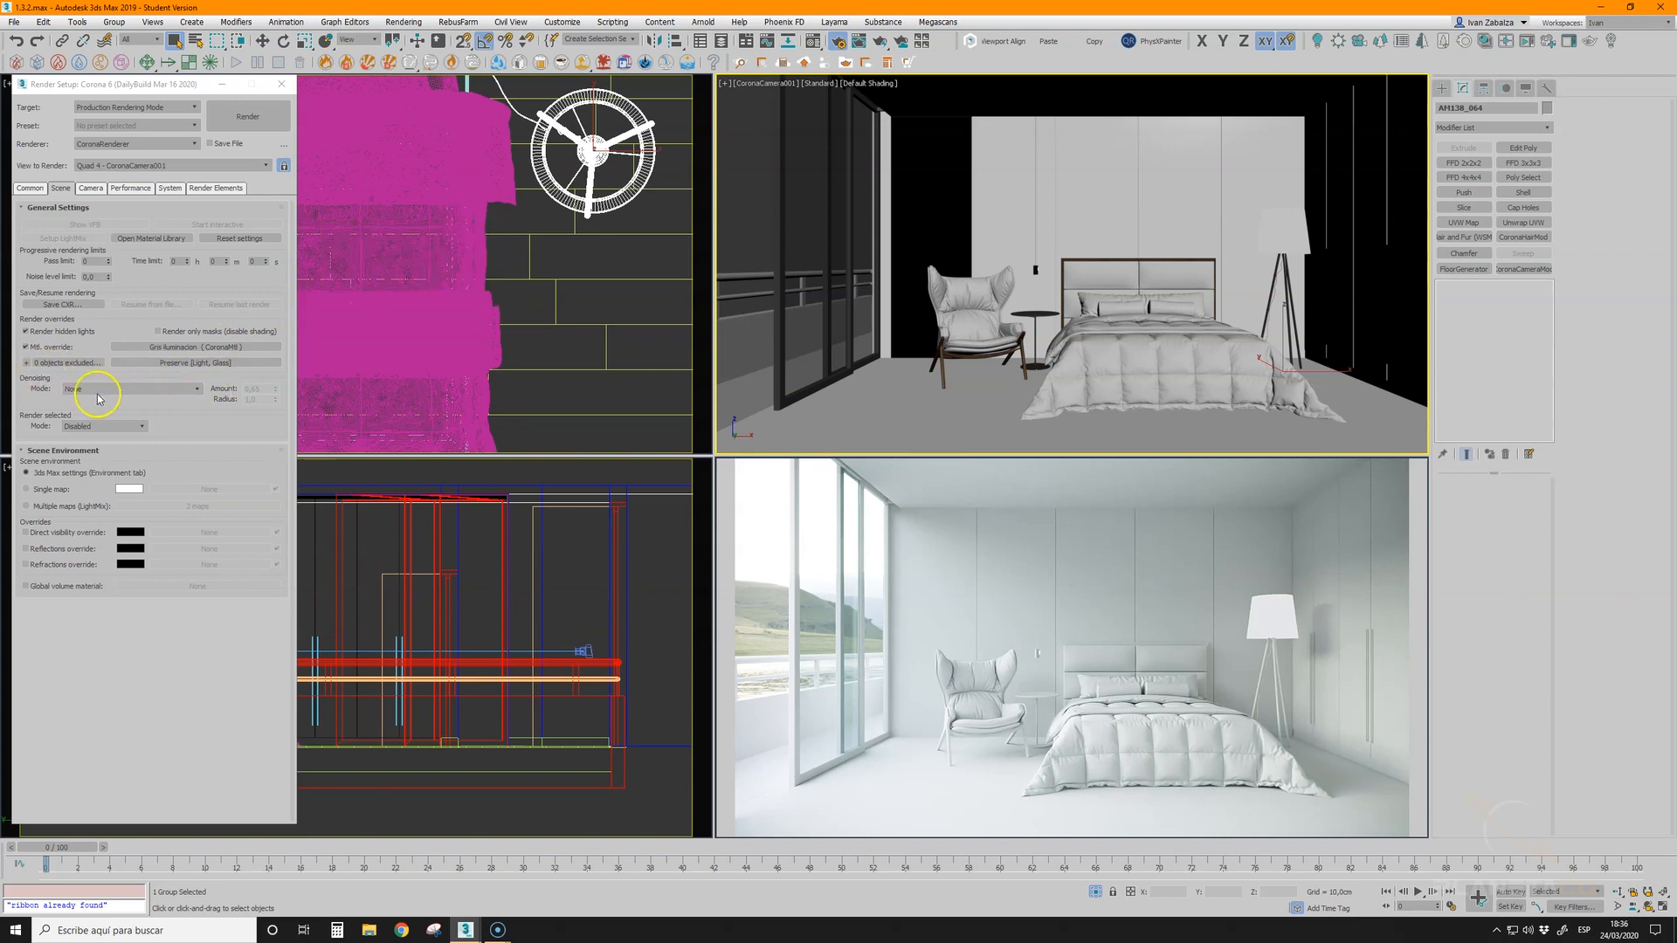
# - Turn off the material override so the interactive render shows the scene's original materials
pyautogui.click(26, 348)
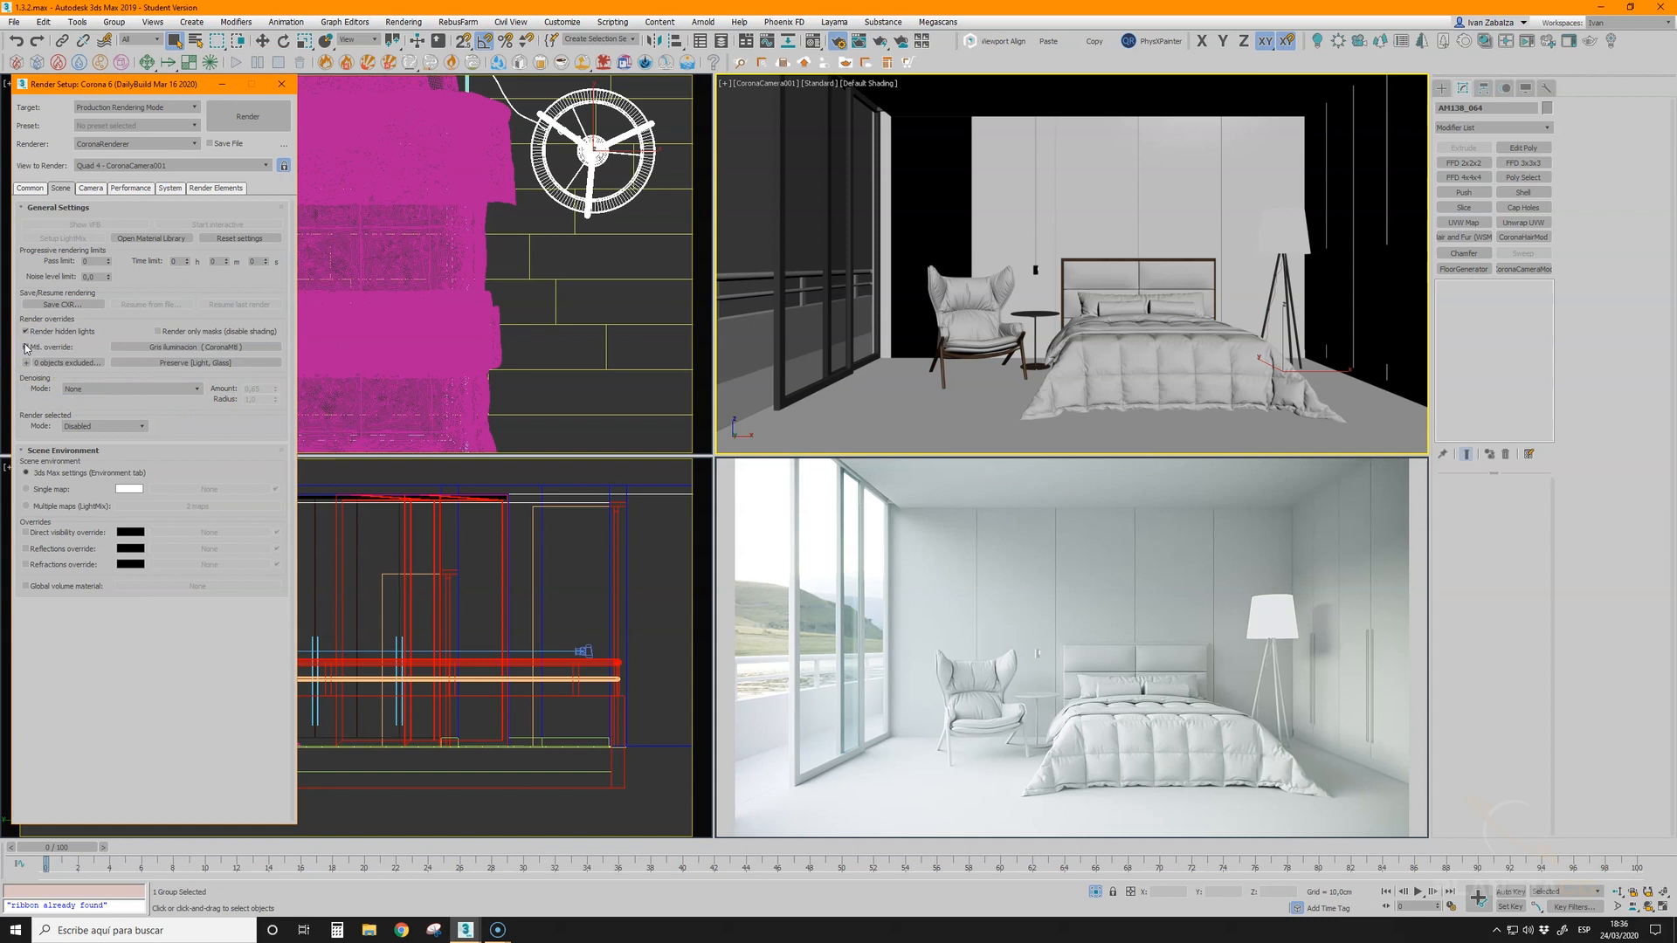
pyautogui.click(25, 347)
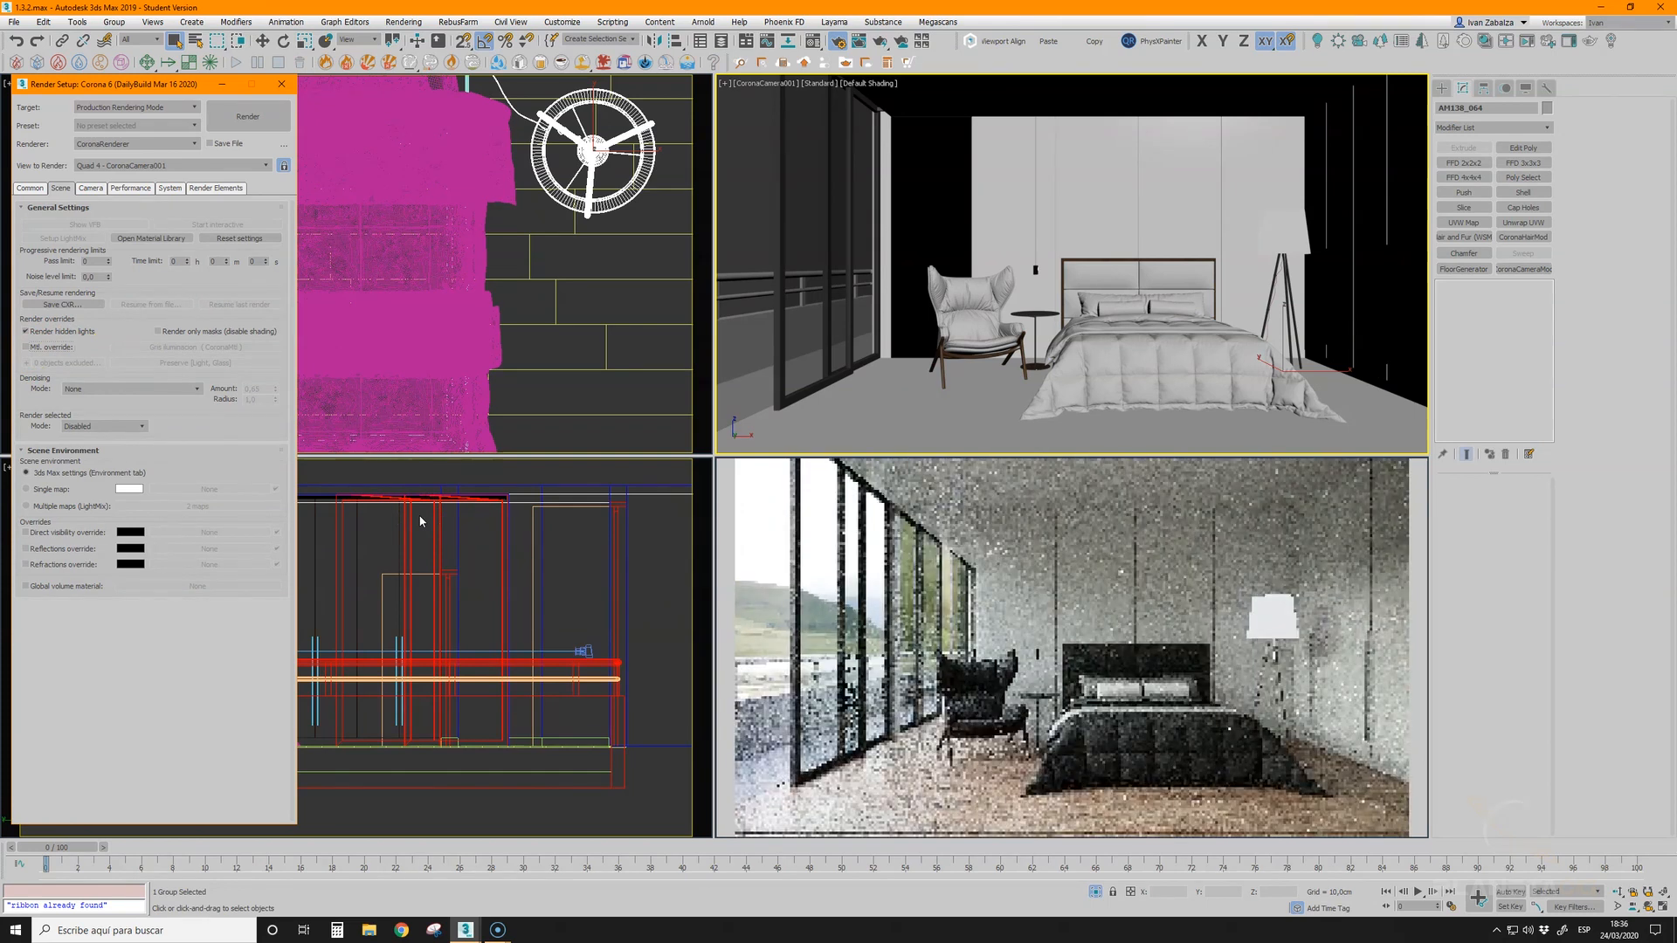
pyautogui.click(990, 611)
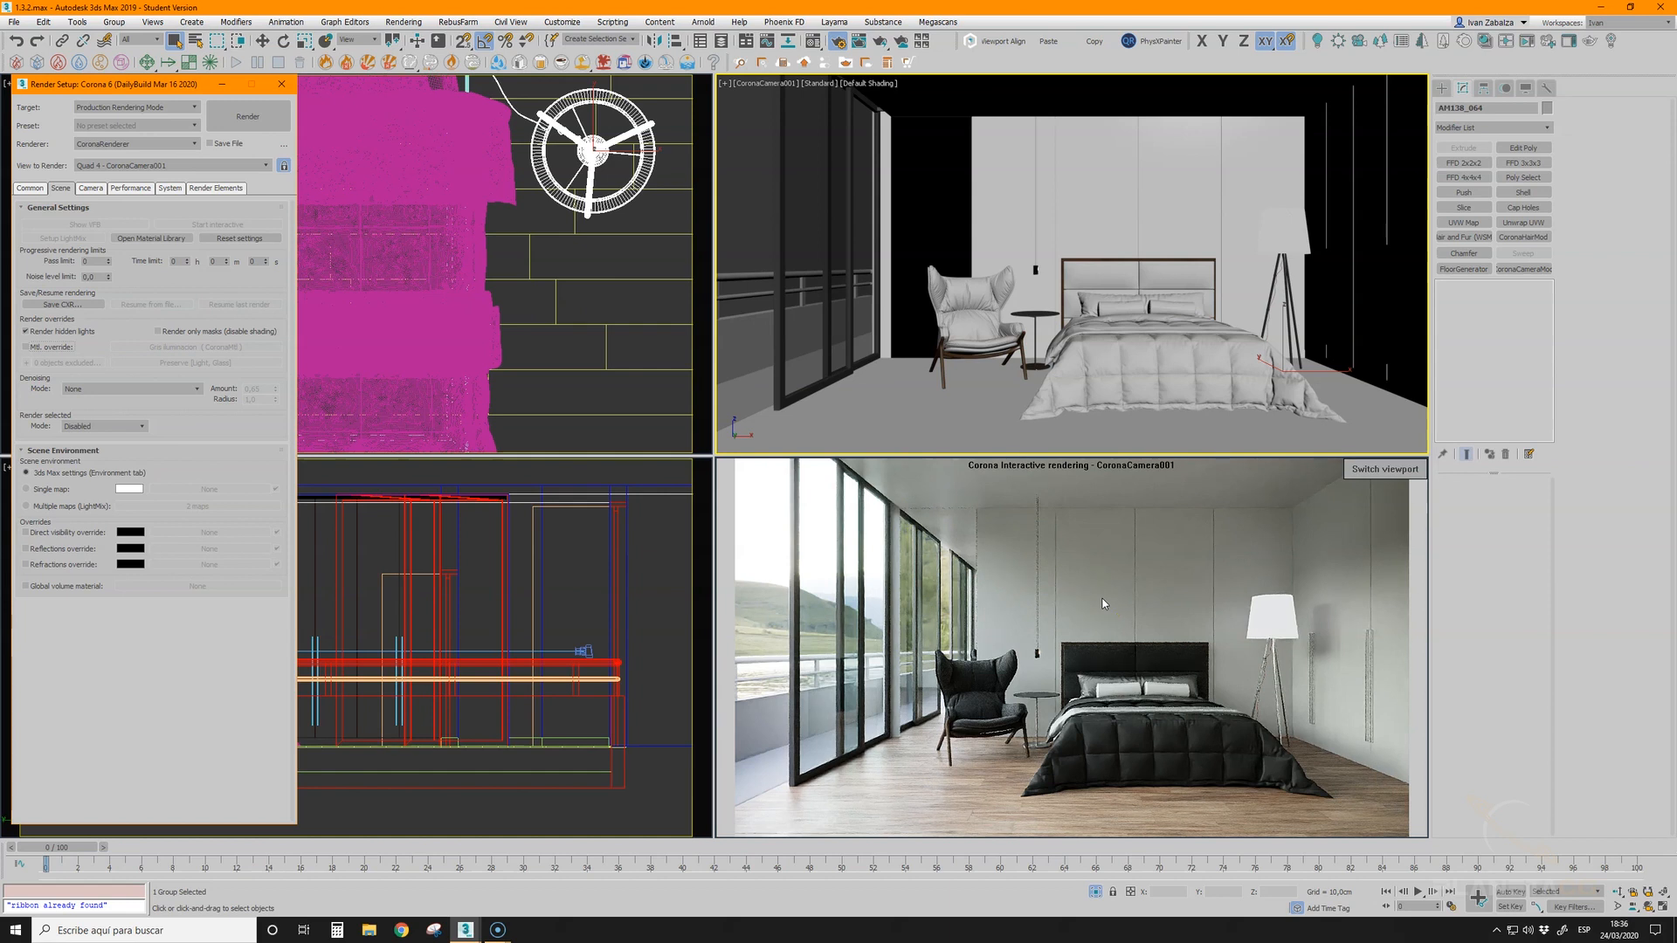
# - Look over the available denoising modes and set the noise level limit to 5
pyautogui.click(159, 389)
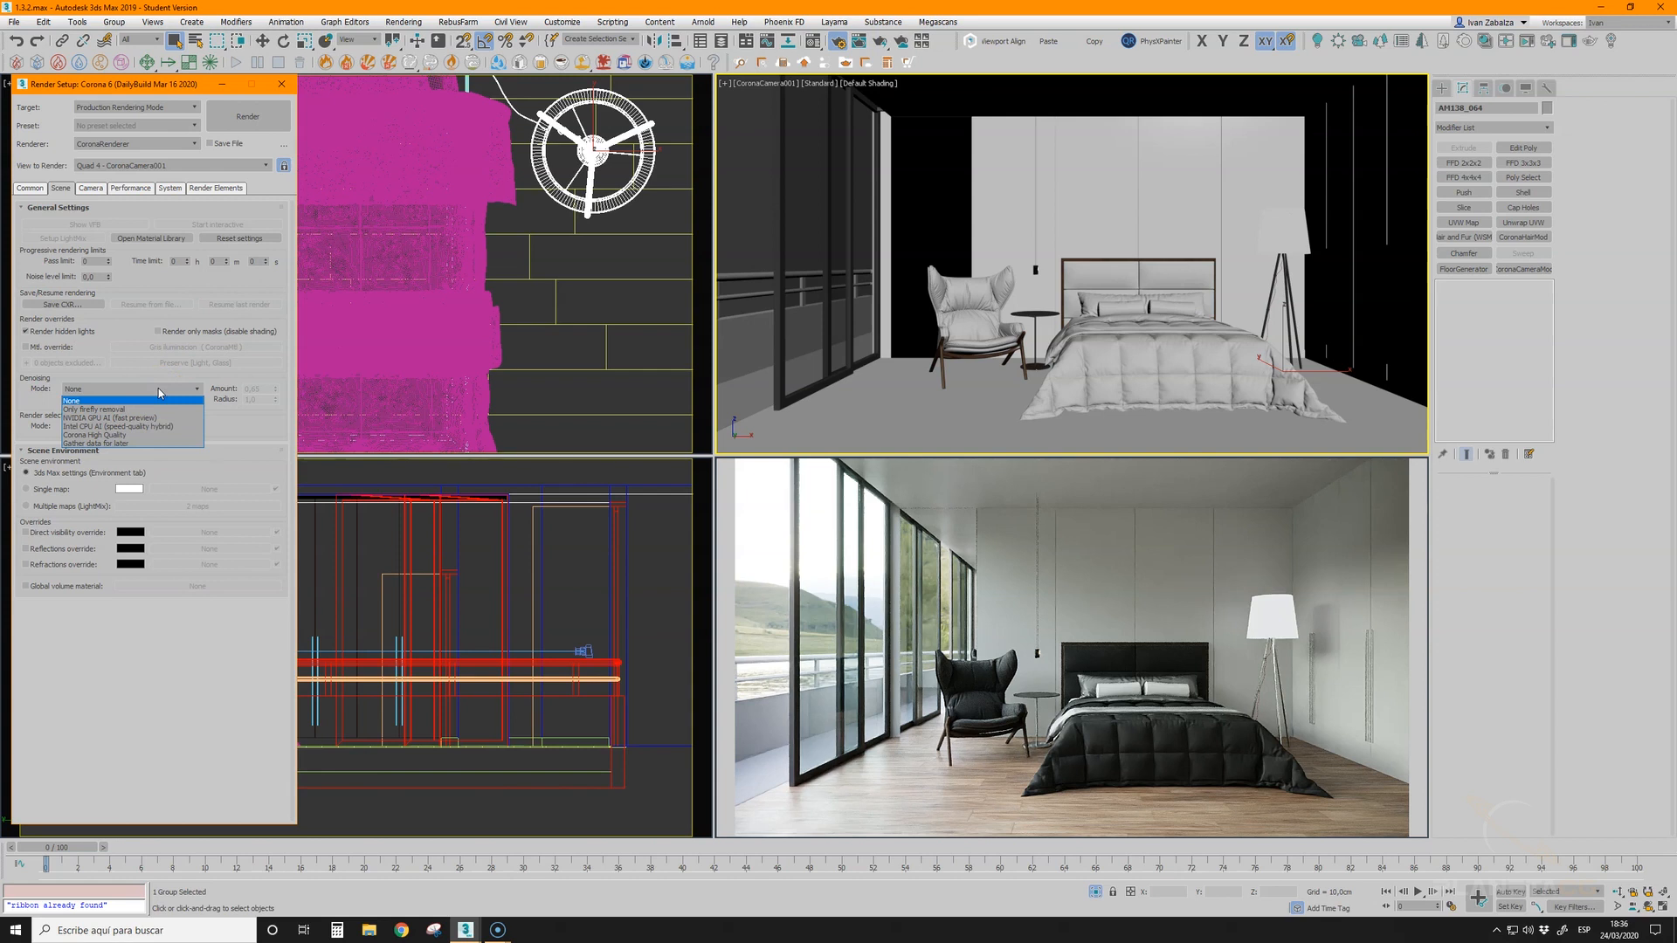
pyautogui.click(200, 362)
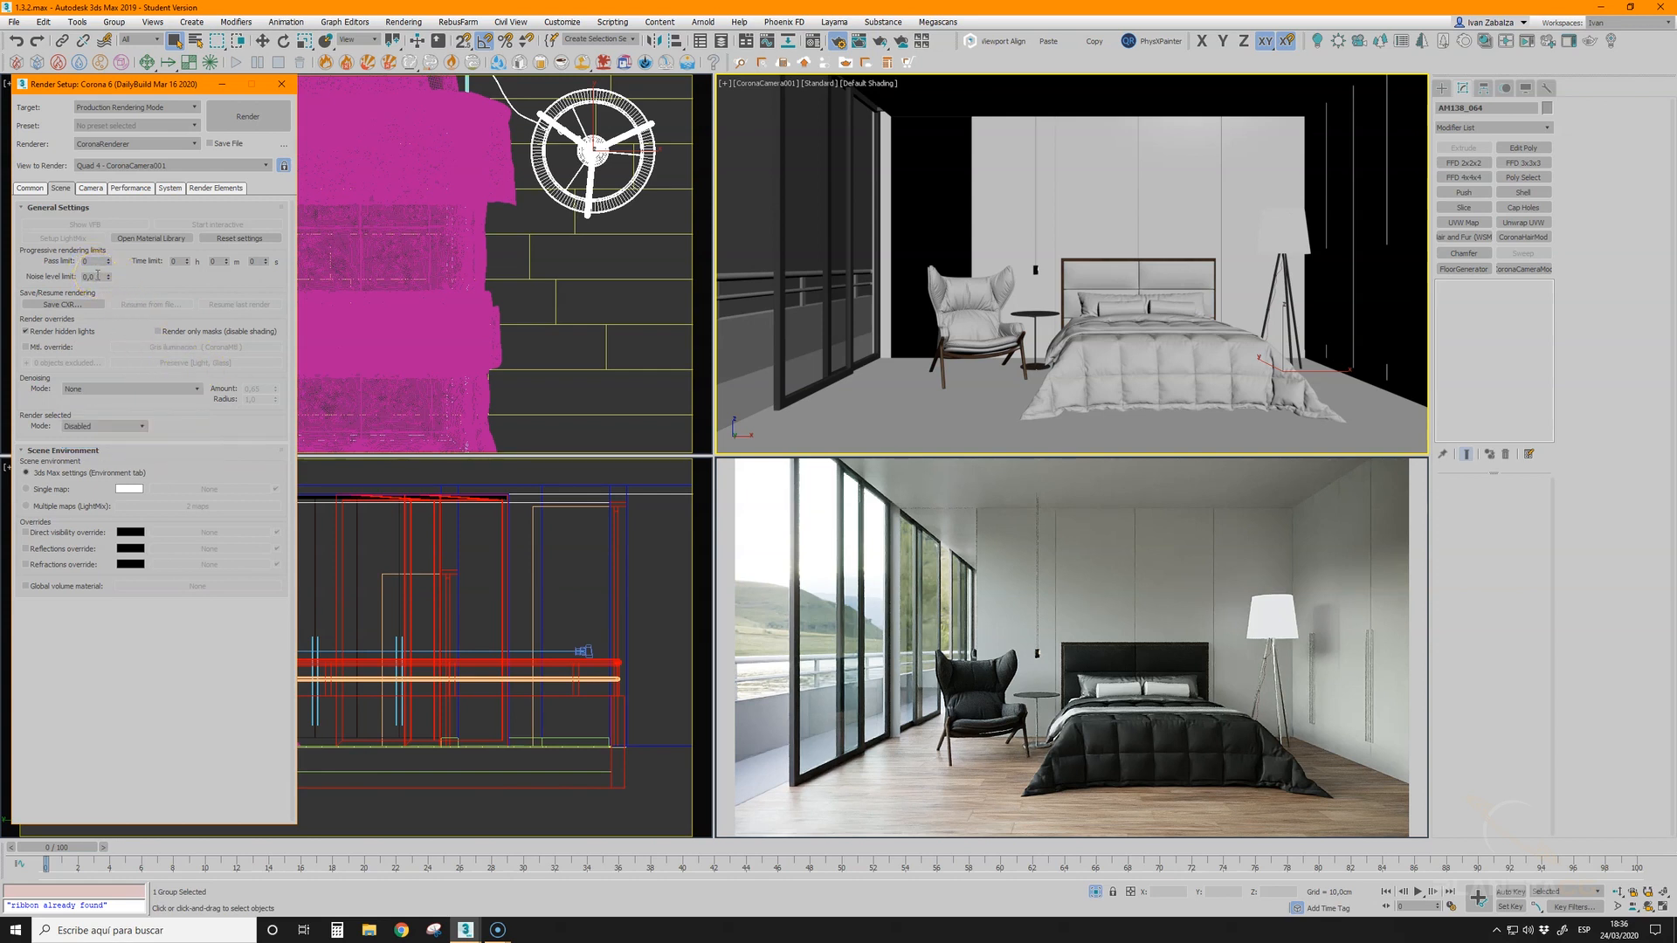
pyautogui.doubleClick(98, 276)
pyautogui.write('5')
pyautogui.click(179, 390)
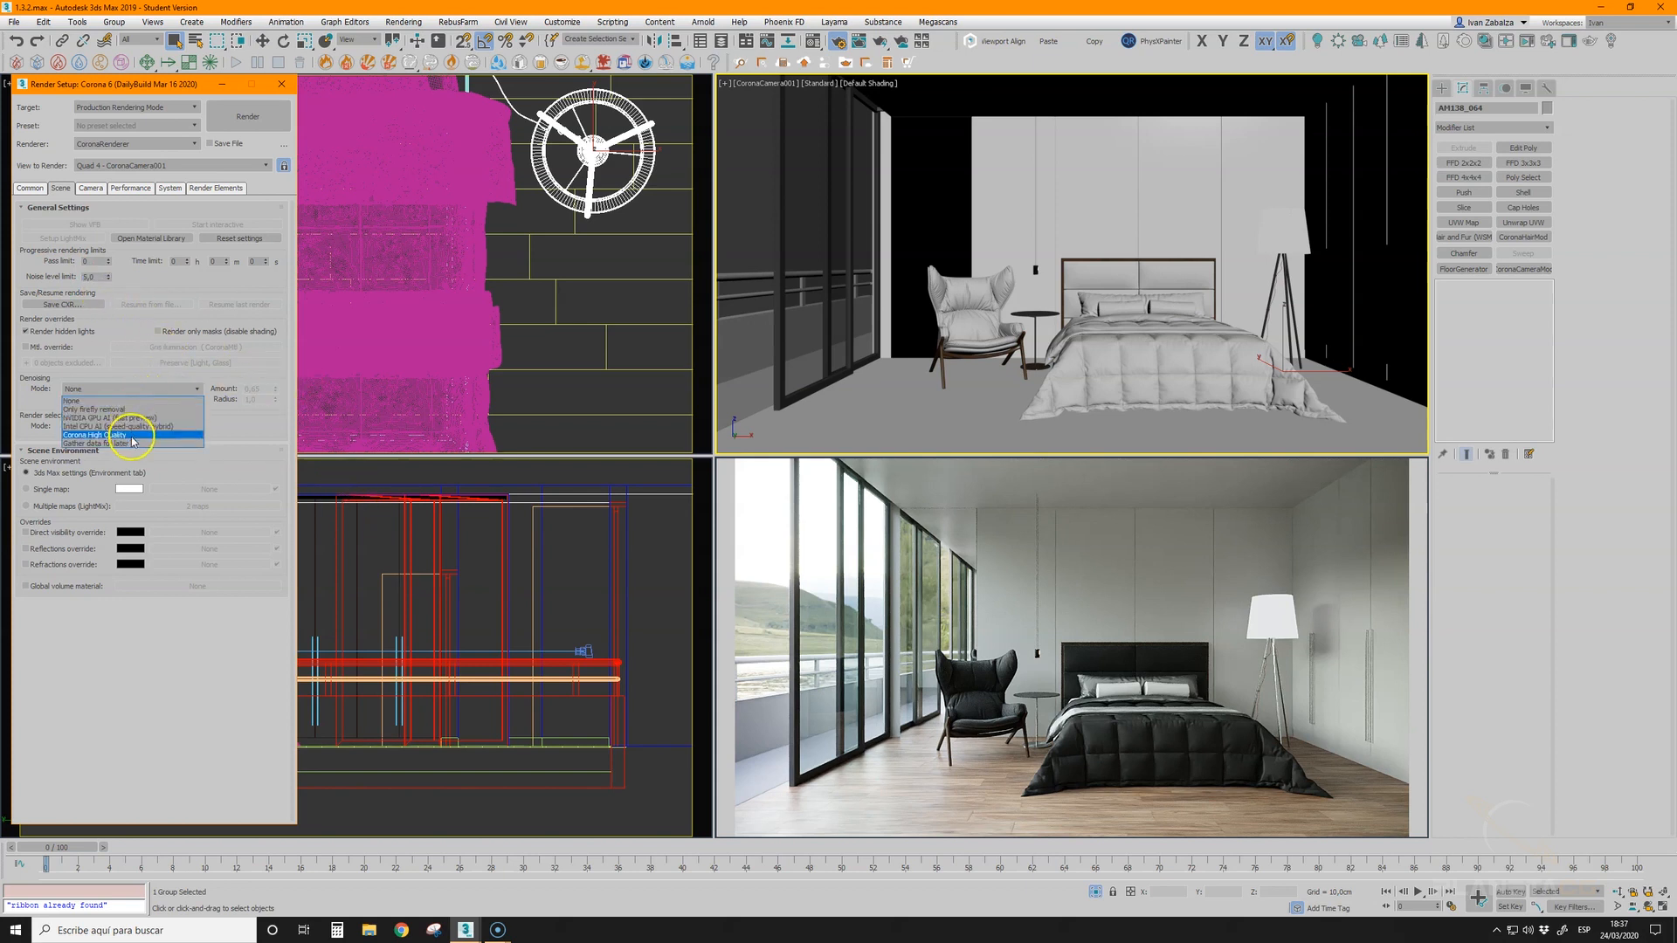
pyautogui.click(191, 290)
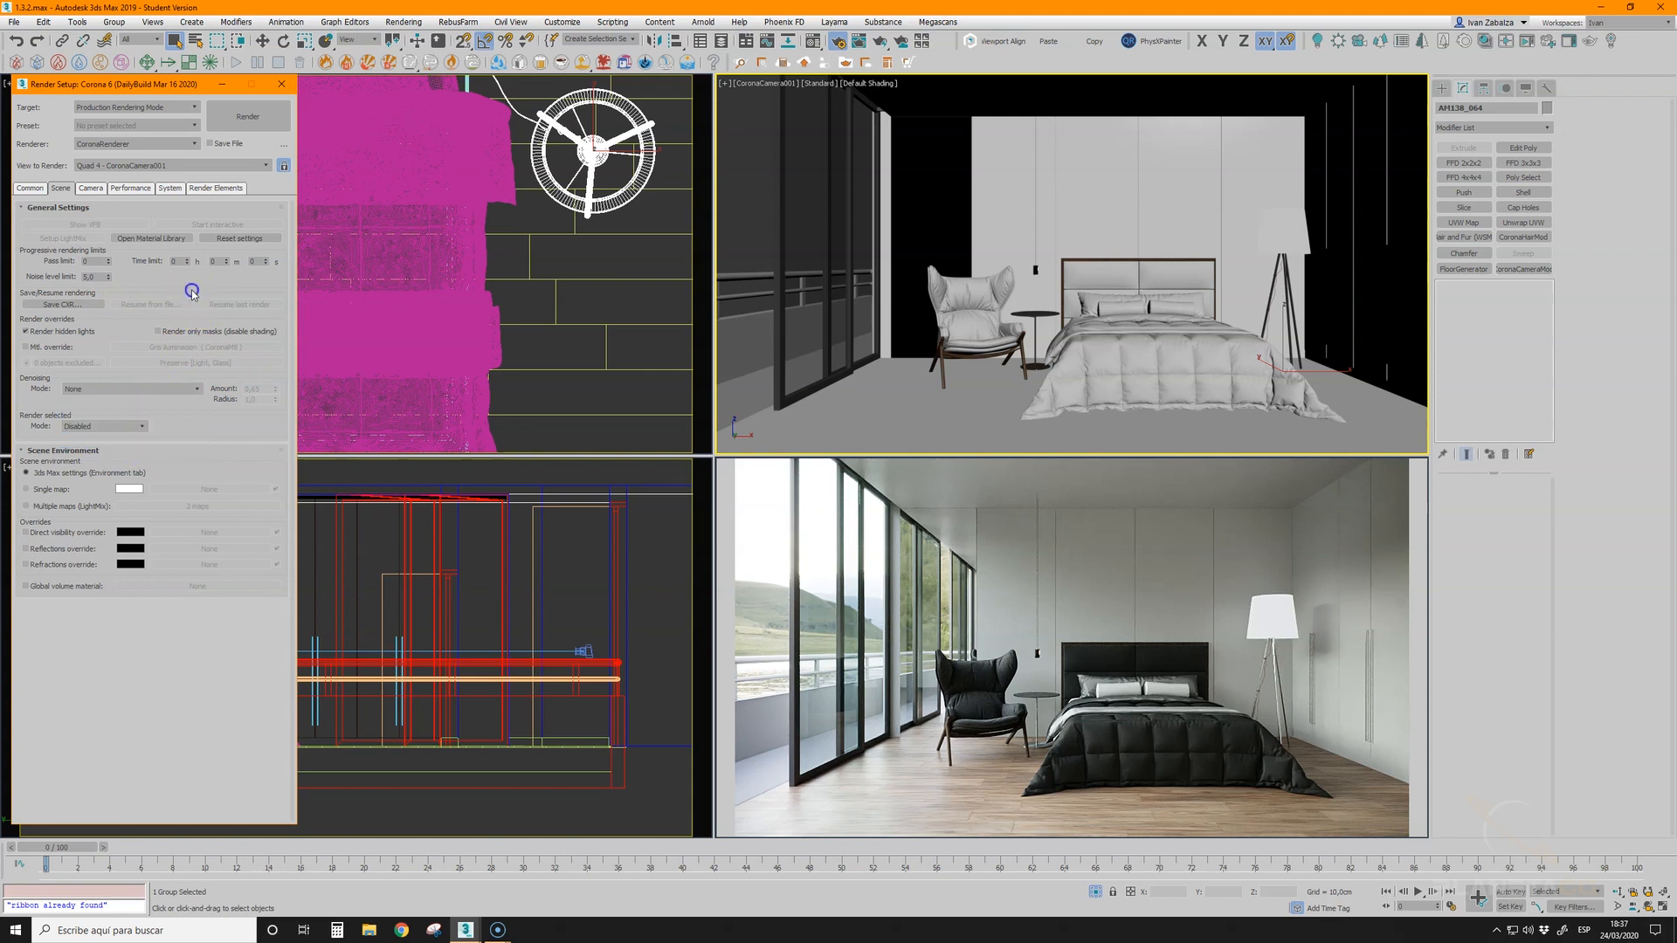
pyautogui.click(62, 278)
pyautogui.click(98, 278)
pyautogui.moveTo(98, 278); pyautogui.dragTo(59, 280)
# - Try Only firefly removal denoising, switch the mode to NVIDIA GPU AI (fast preview) and render the CoronaCamera001 view
pyautogui.click(179, 389)
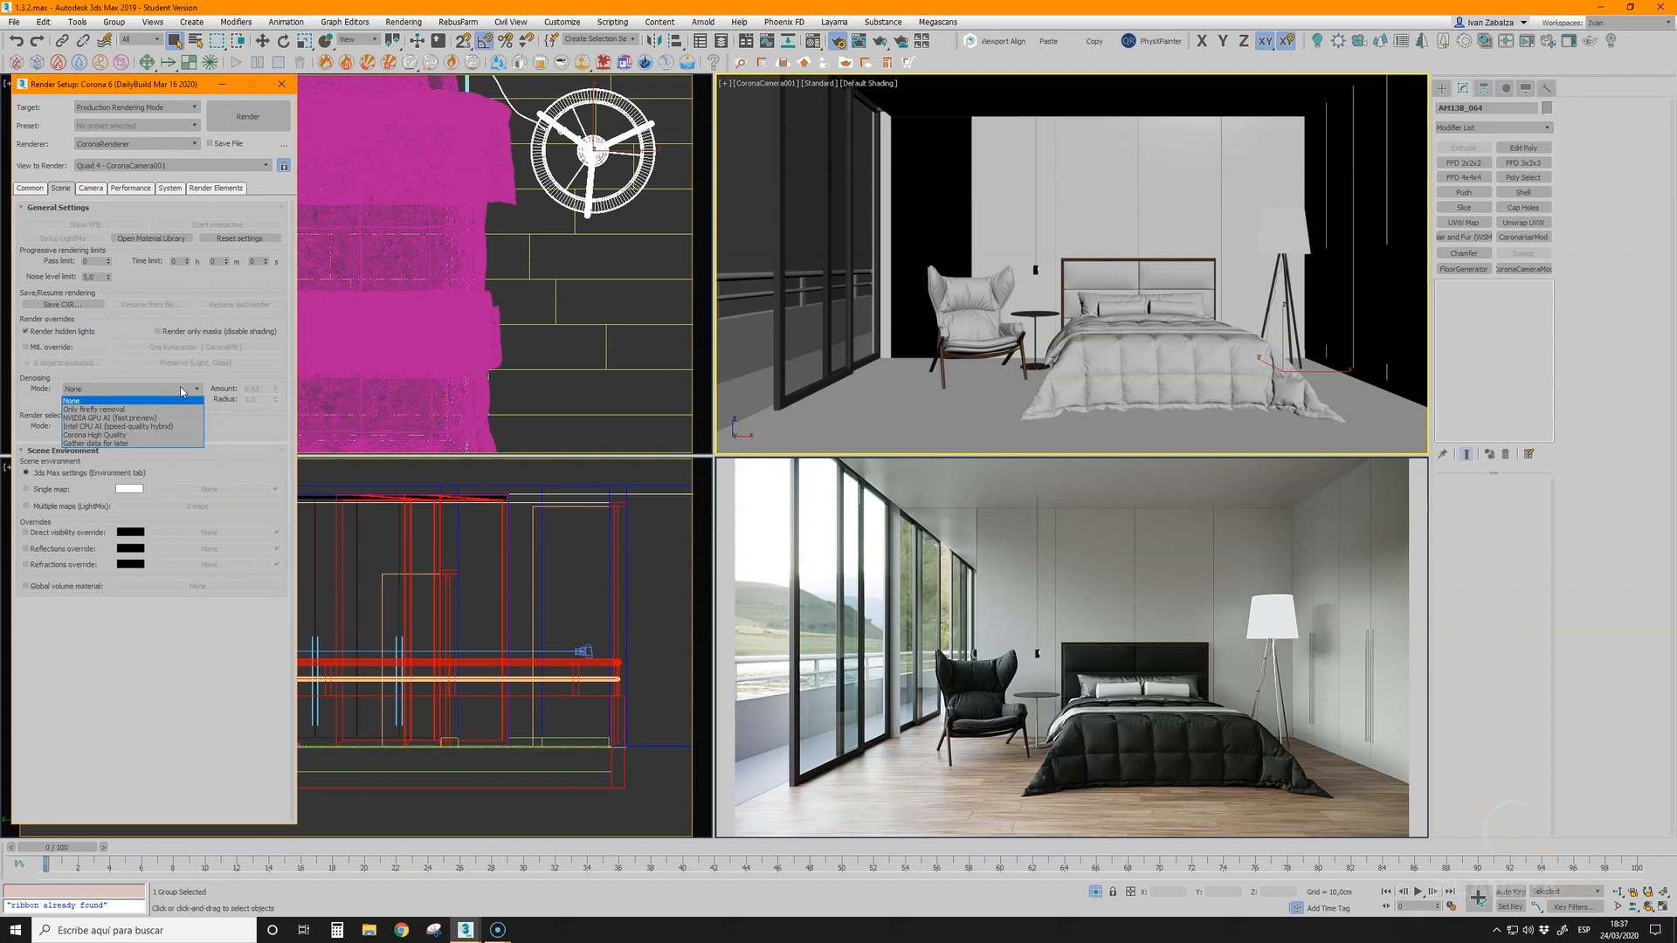
pyautogui.click(121, 410)
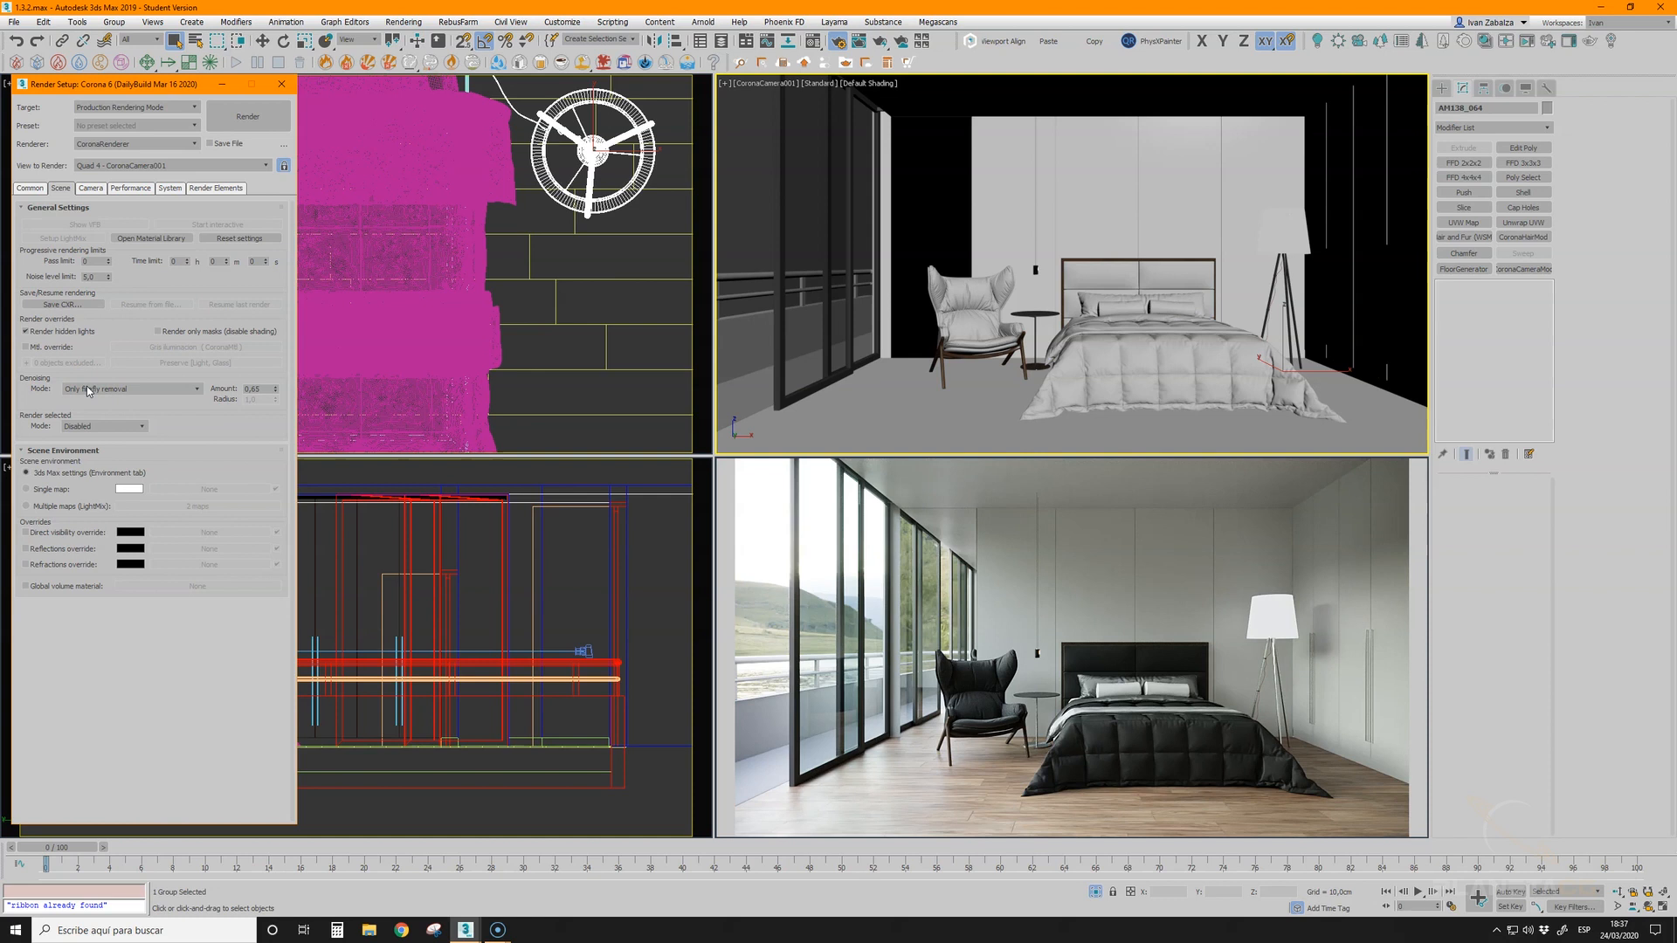
pyautogui.click(86, 386)
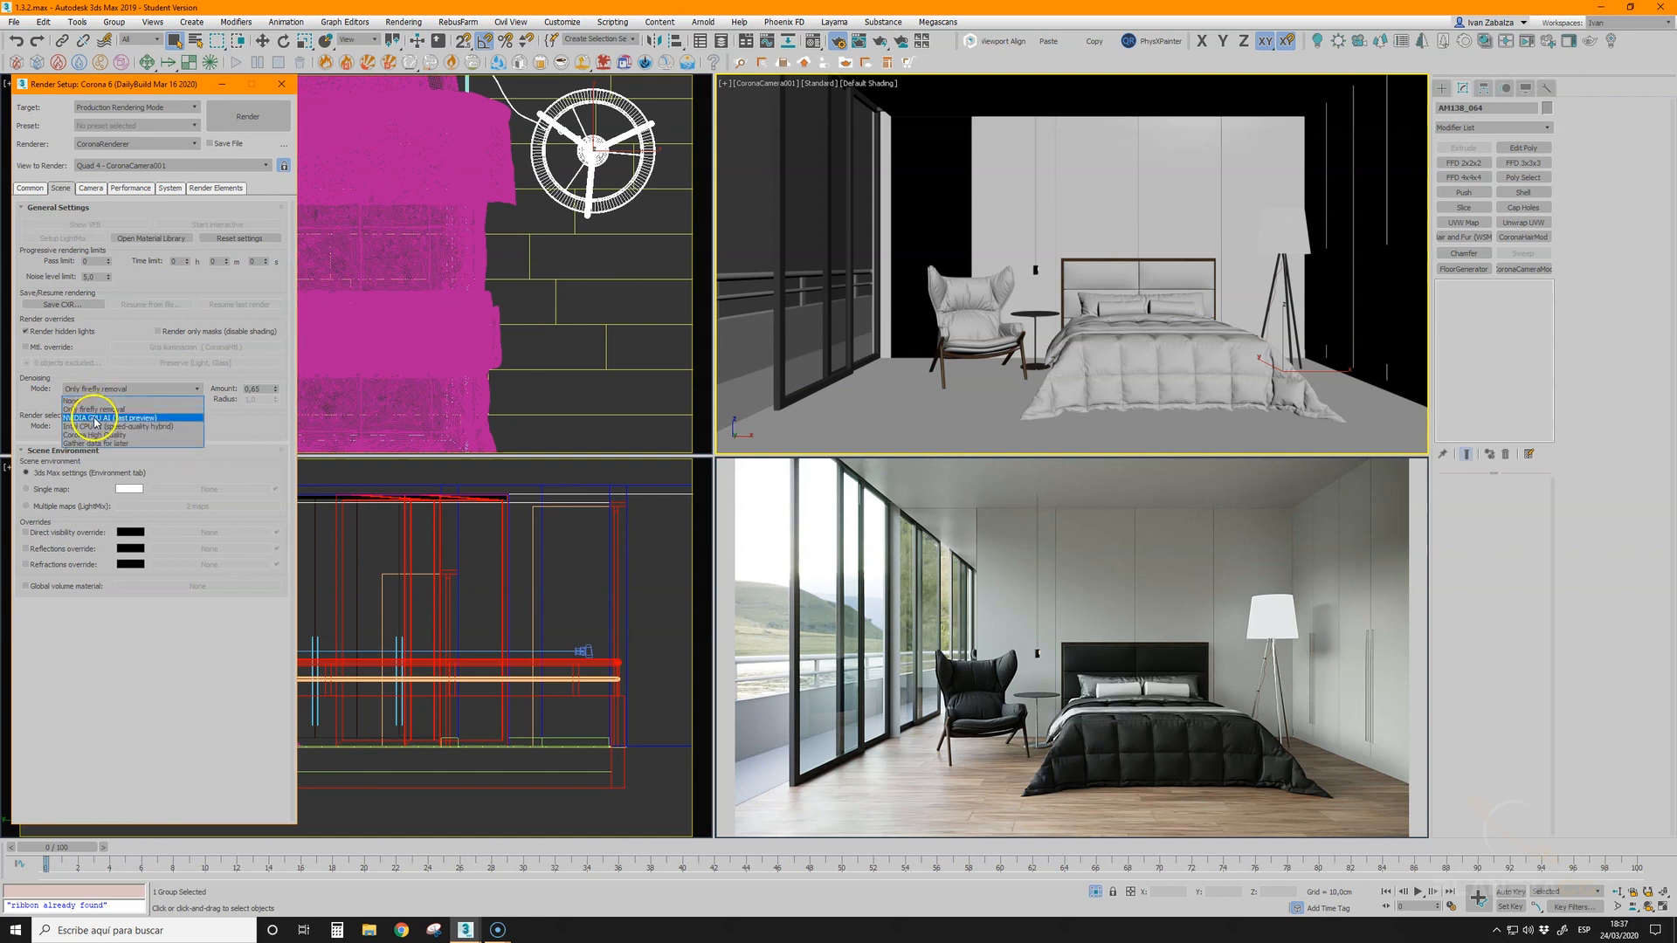
pyautogui.click(95, 419)
pyautogui.click(234, 126)
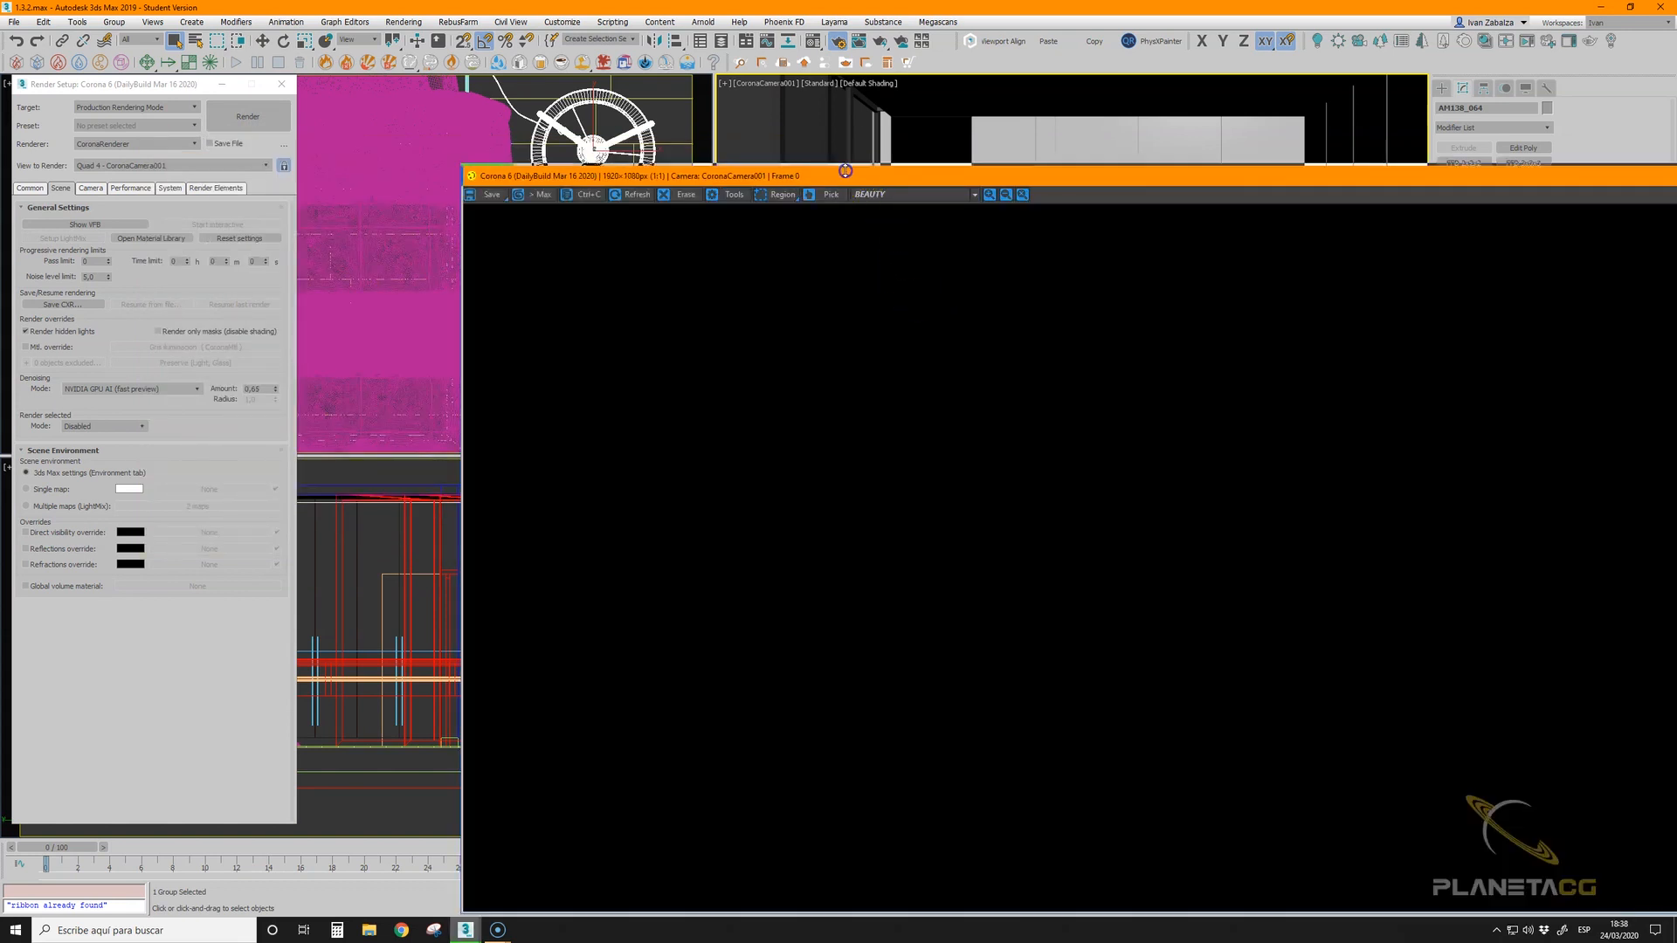
pyautogui.moveTo(845, 170)
pyautogui.mouseDown()
pyautogui.moveTo(842, 81)
pyautogui.moveTo(837, 156)
pyautogui.mouseUp()
pyautogui.moveTo(698, 164); pyautogui.dragTo(550, 87)
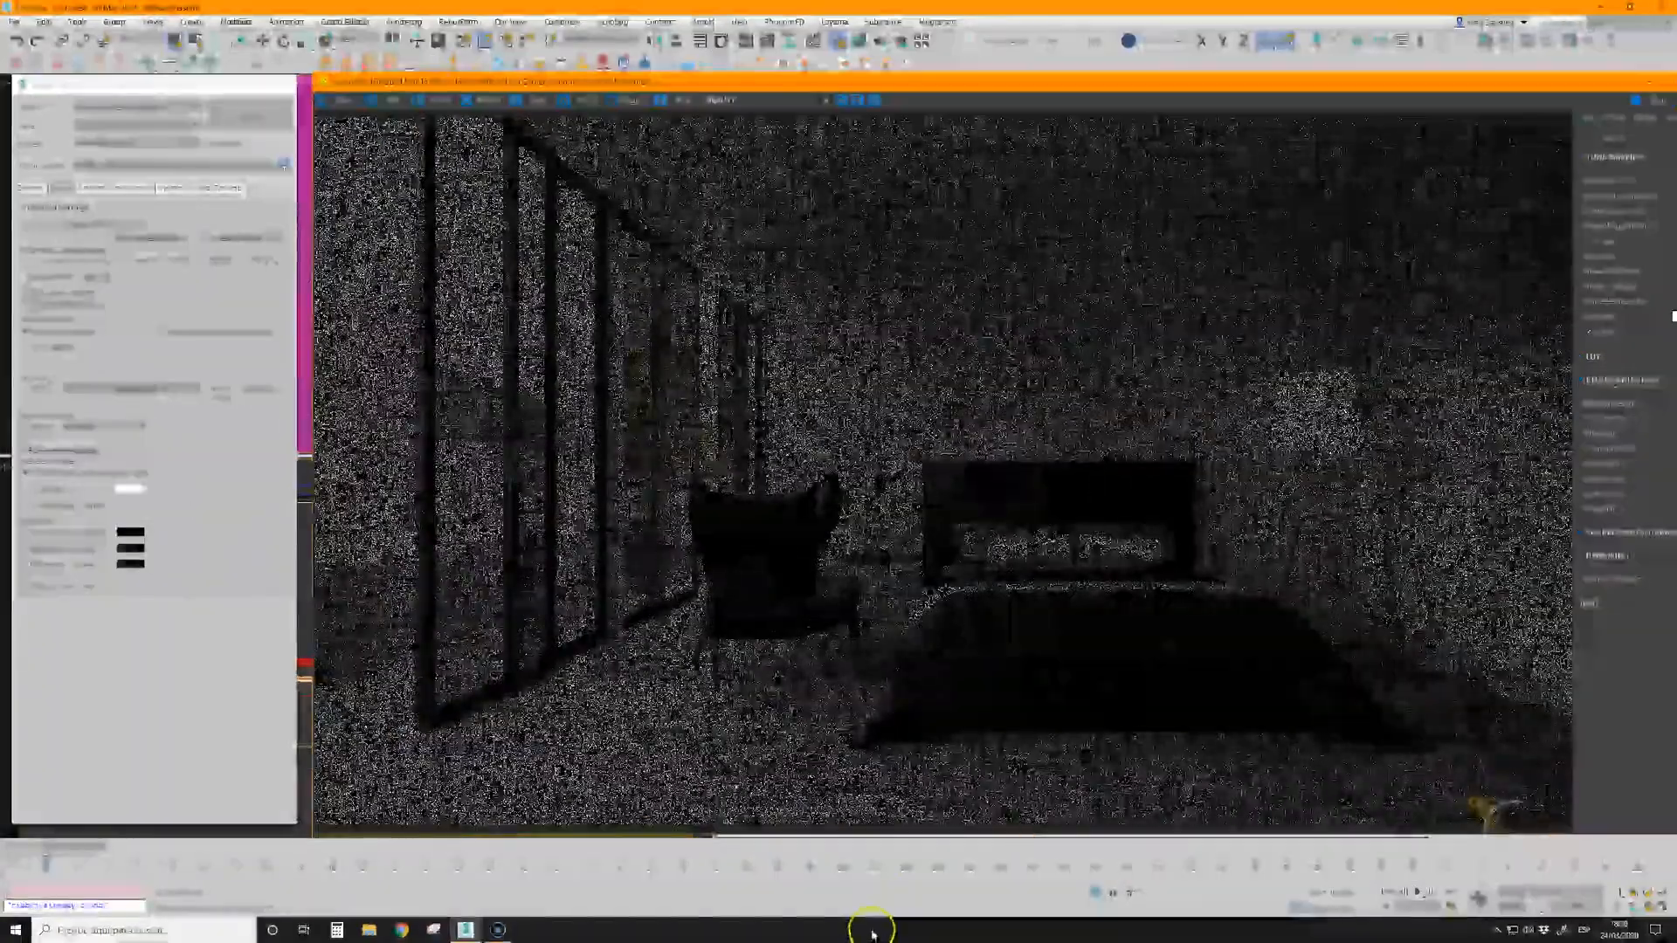
# - Open the Windows Task Manager and examine the CPU and GPU usage of 3dsmax.exe during the render
pyautogui.rightClick(869, 930)
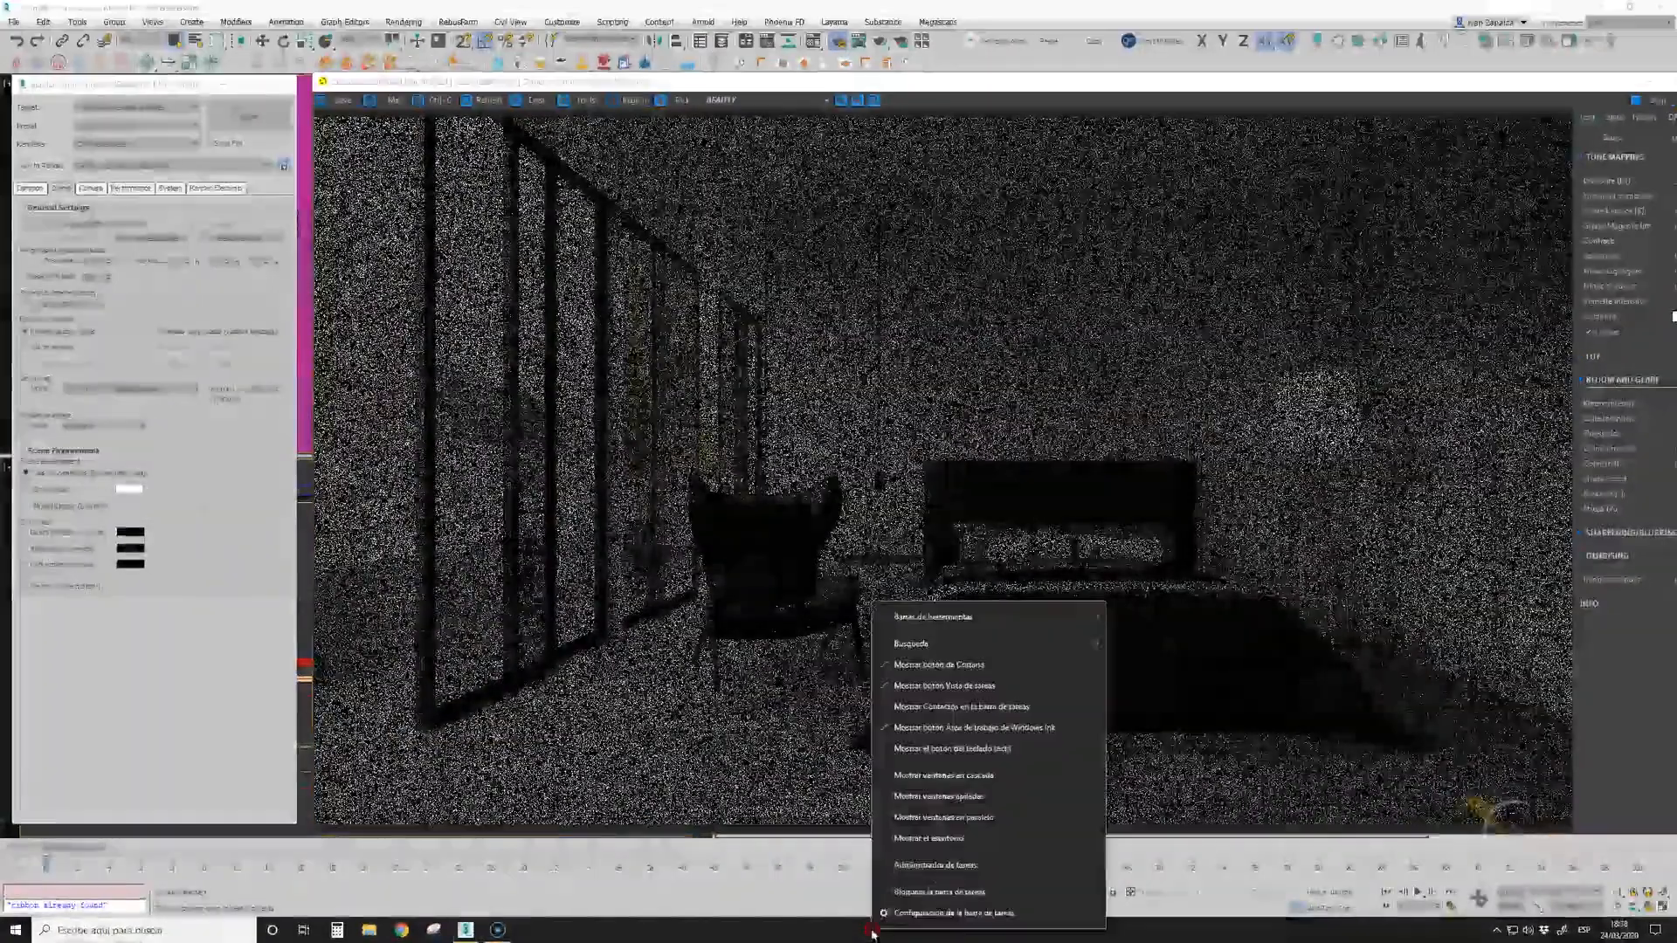
pyautogui.click(930, 866)
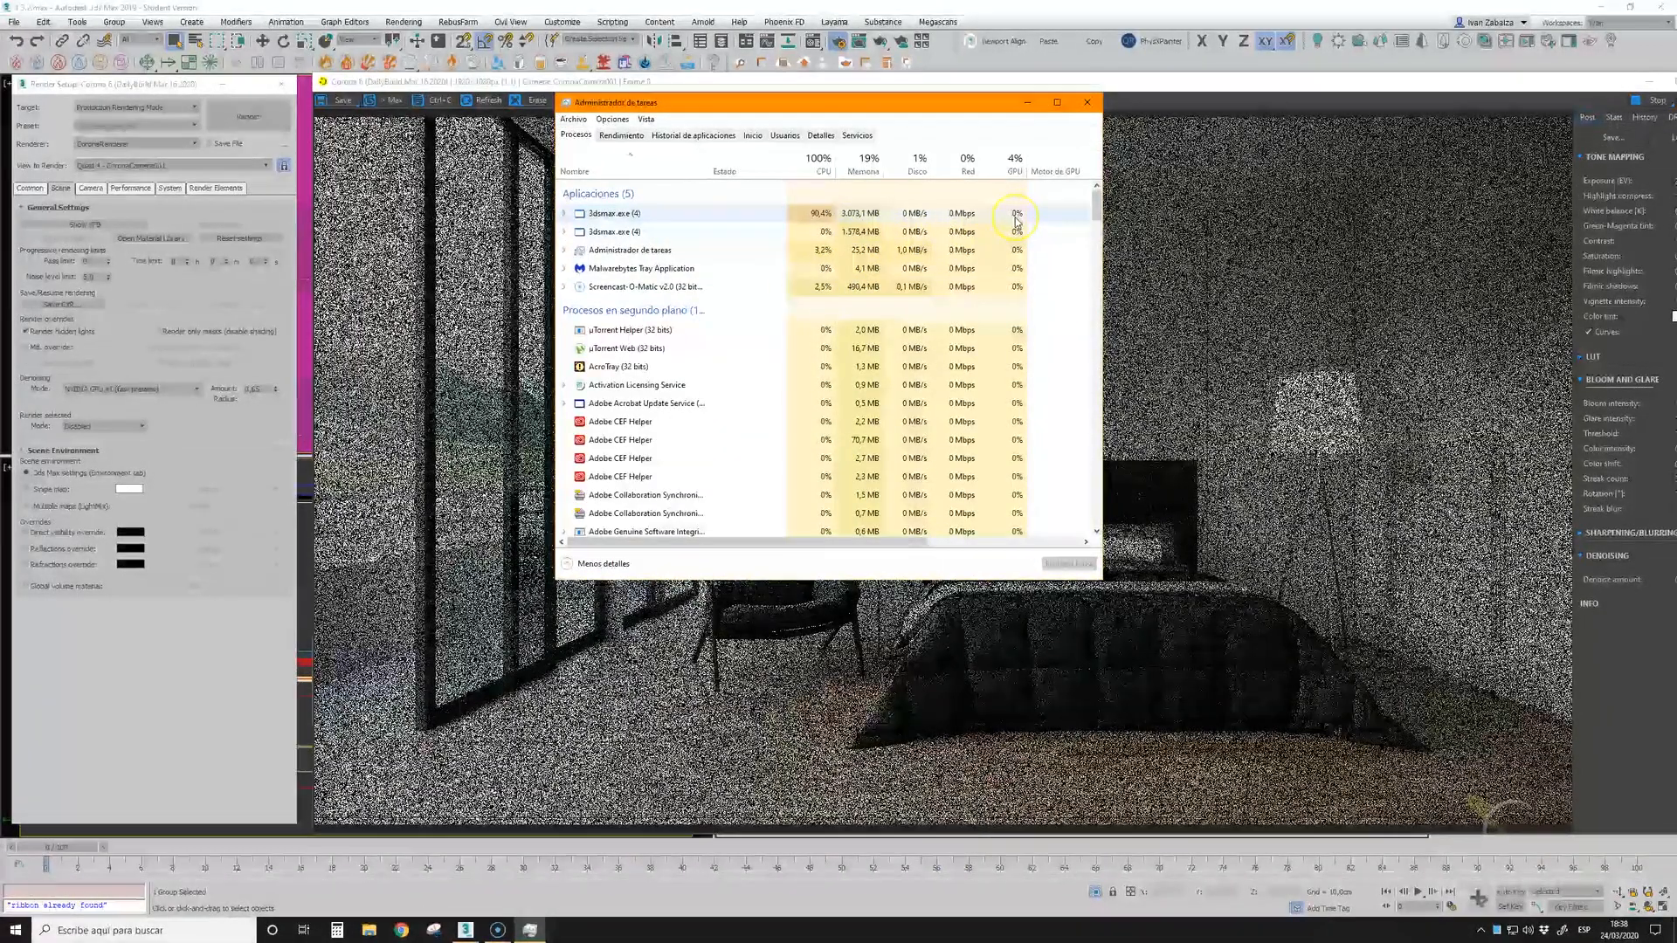
pyautogui.moveTo(955, 103); pyautogui.dragTo(956, 292)
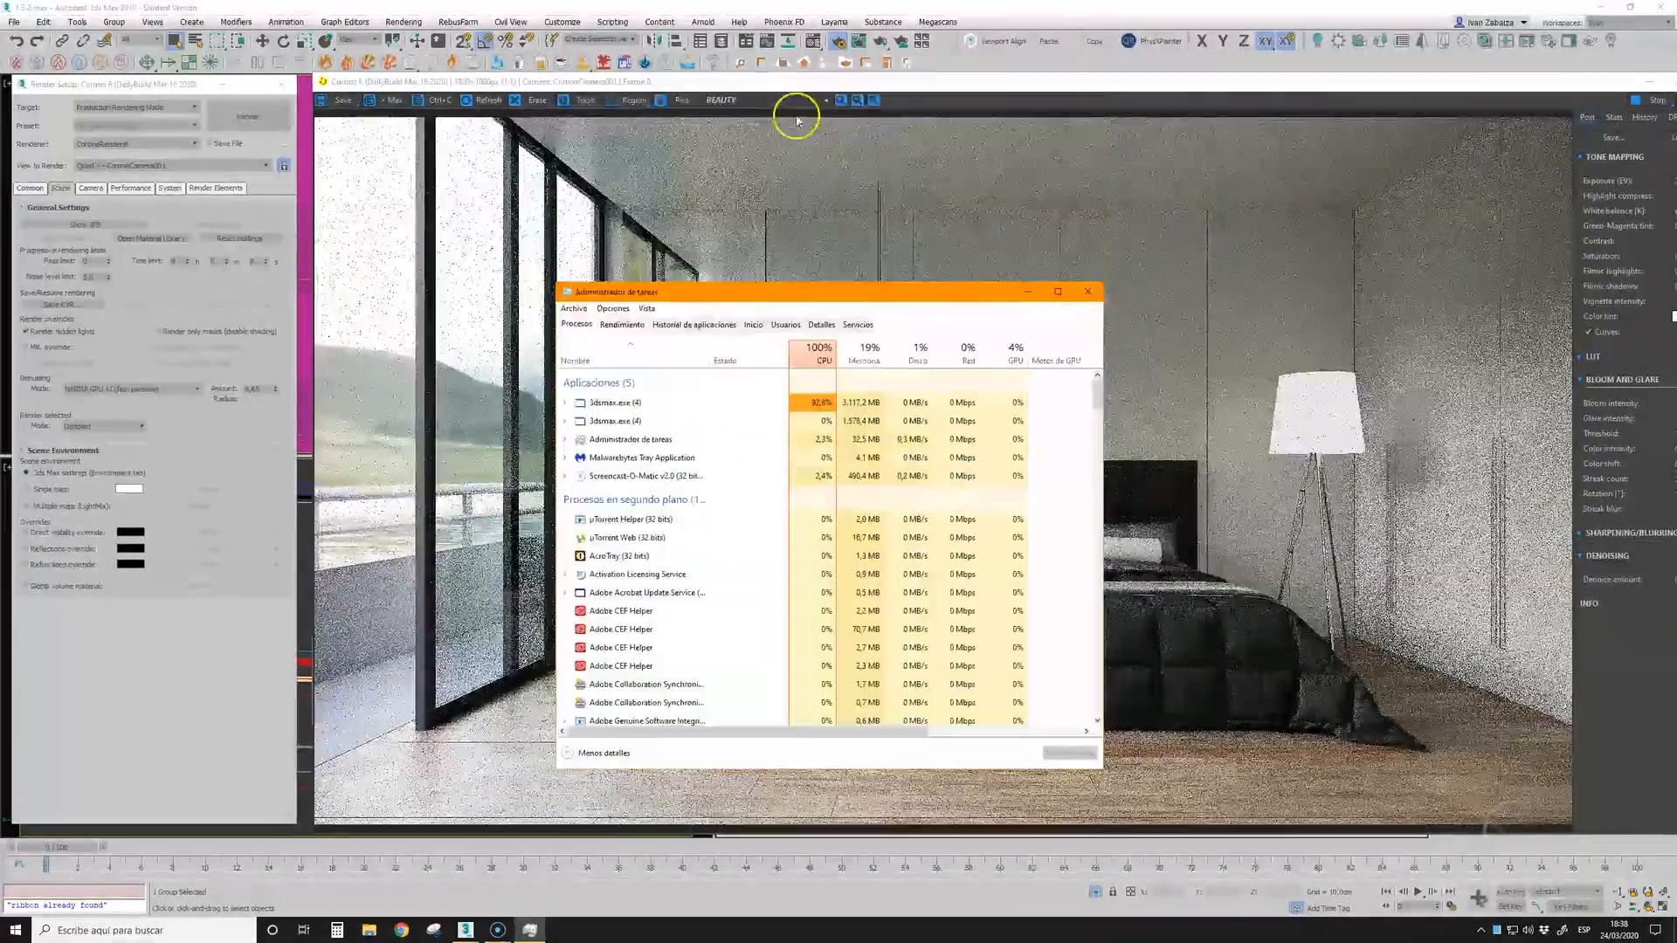
pyautogui.moveTo(723, 83); pyautogui.dragTo(553, 76)
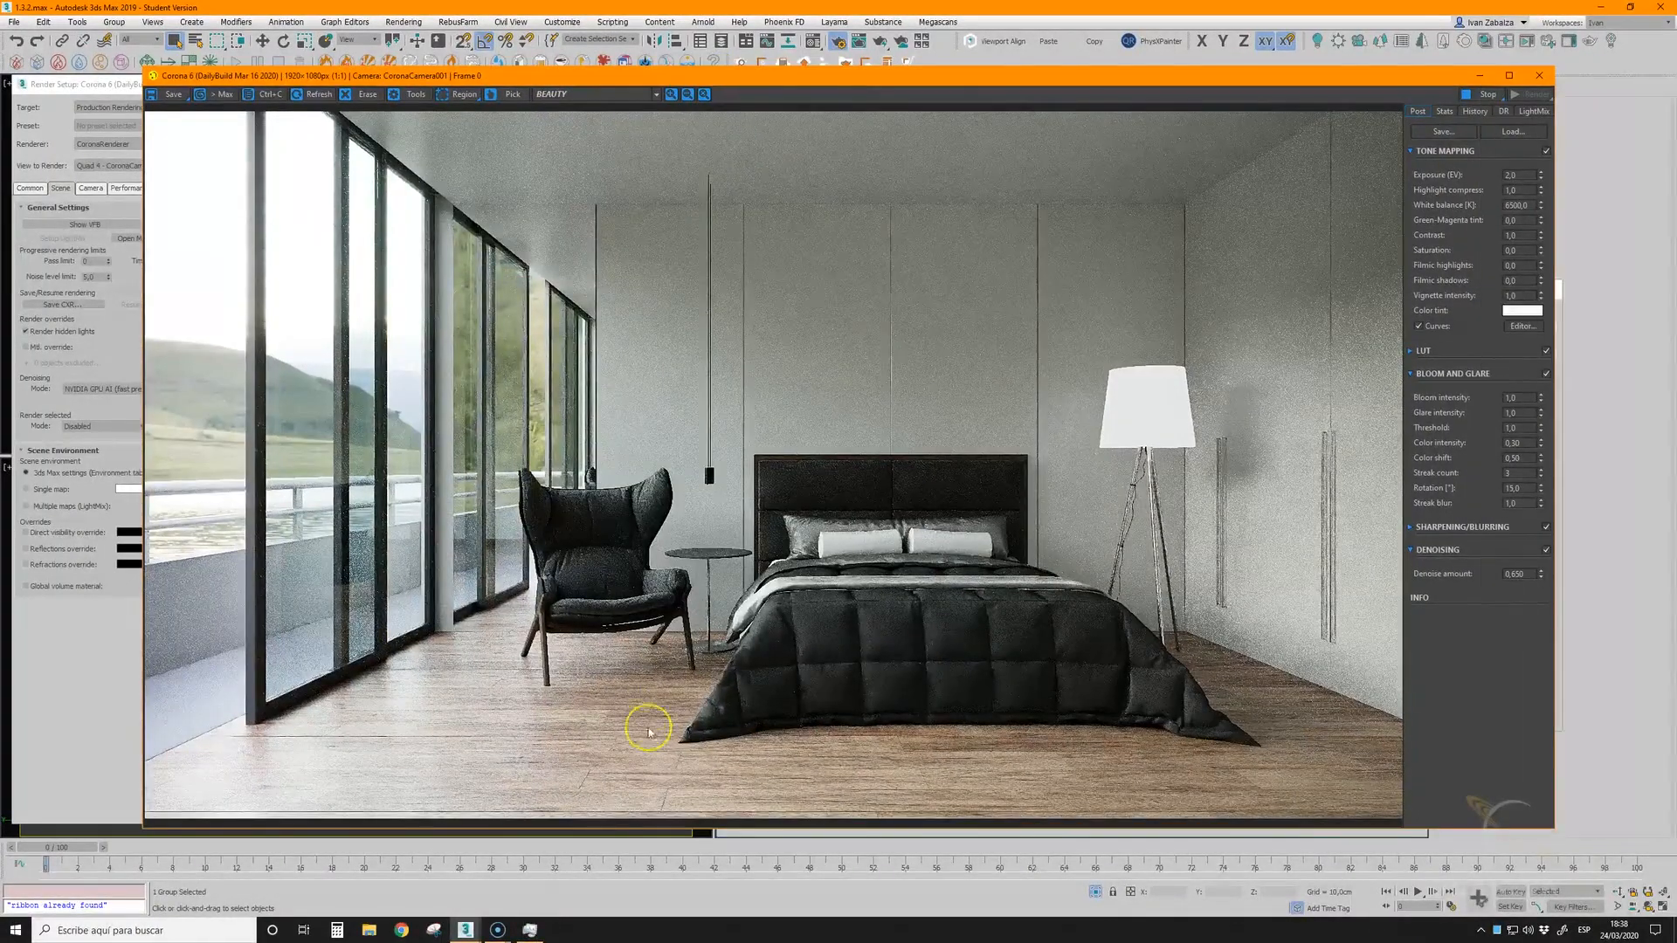
pyautogui.click(529, 930)
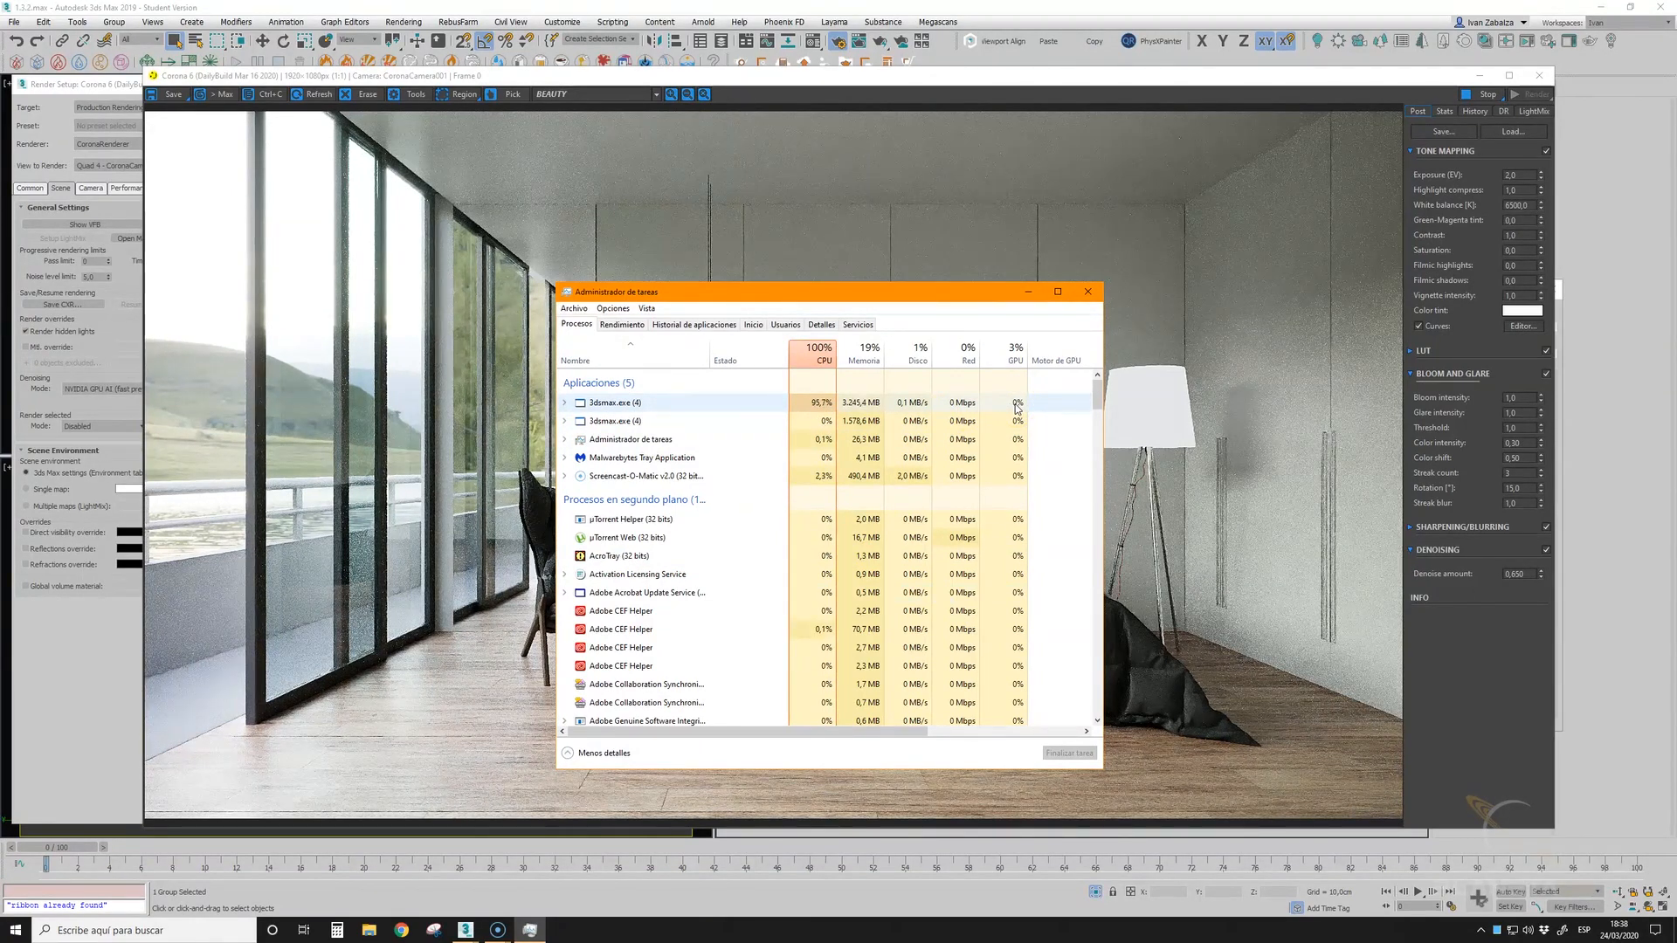
# - Check the render statistics and GPU usage, and end the render by stopping it and closing the frame buffer
pyautogui.click(1443, 110)
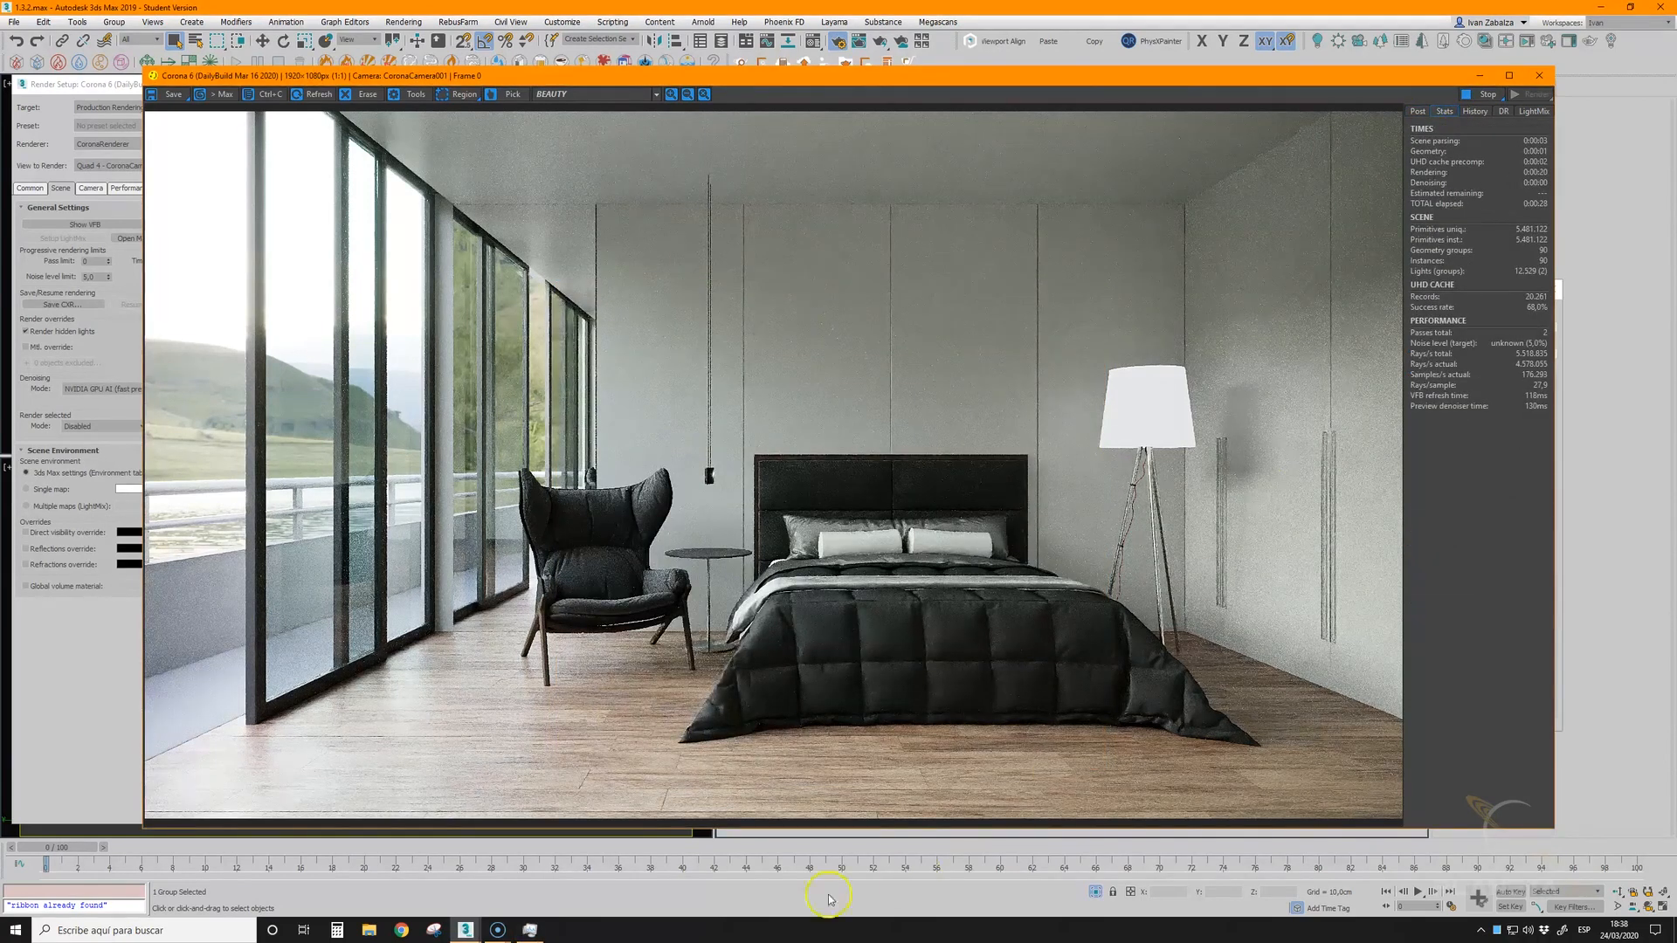
pyautogui.click(529, 929)
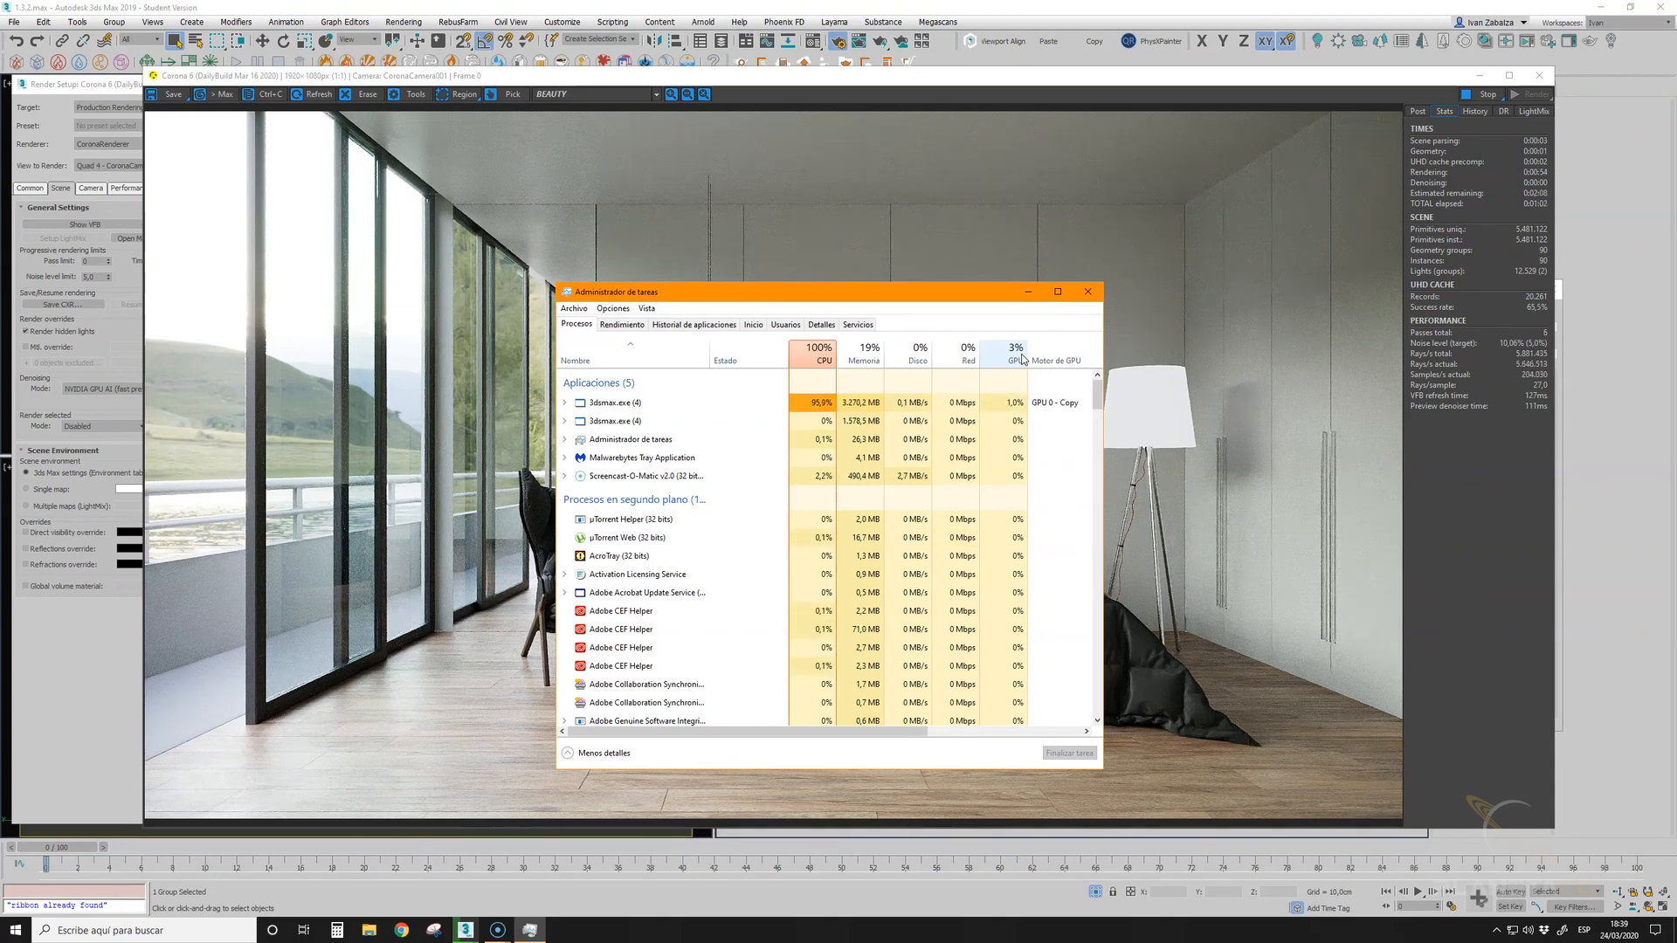
pyautogui.click(1088, 292)
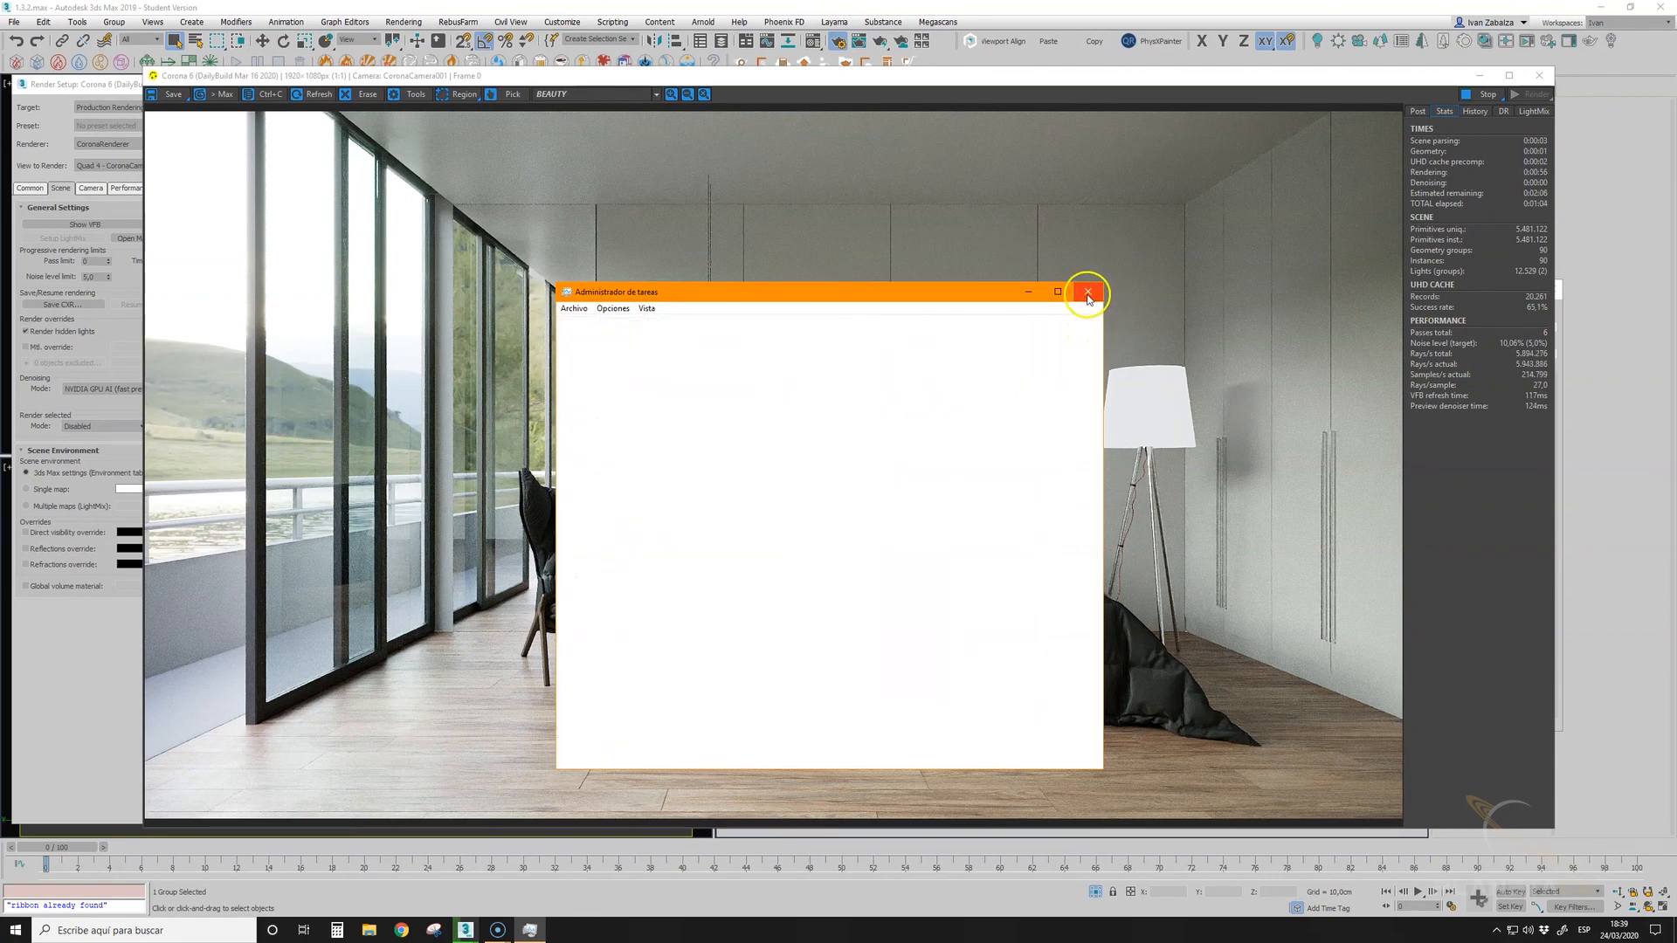
pyautogui.click(1478, 96)
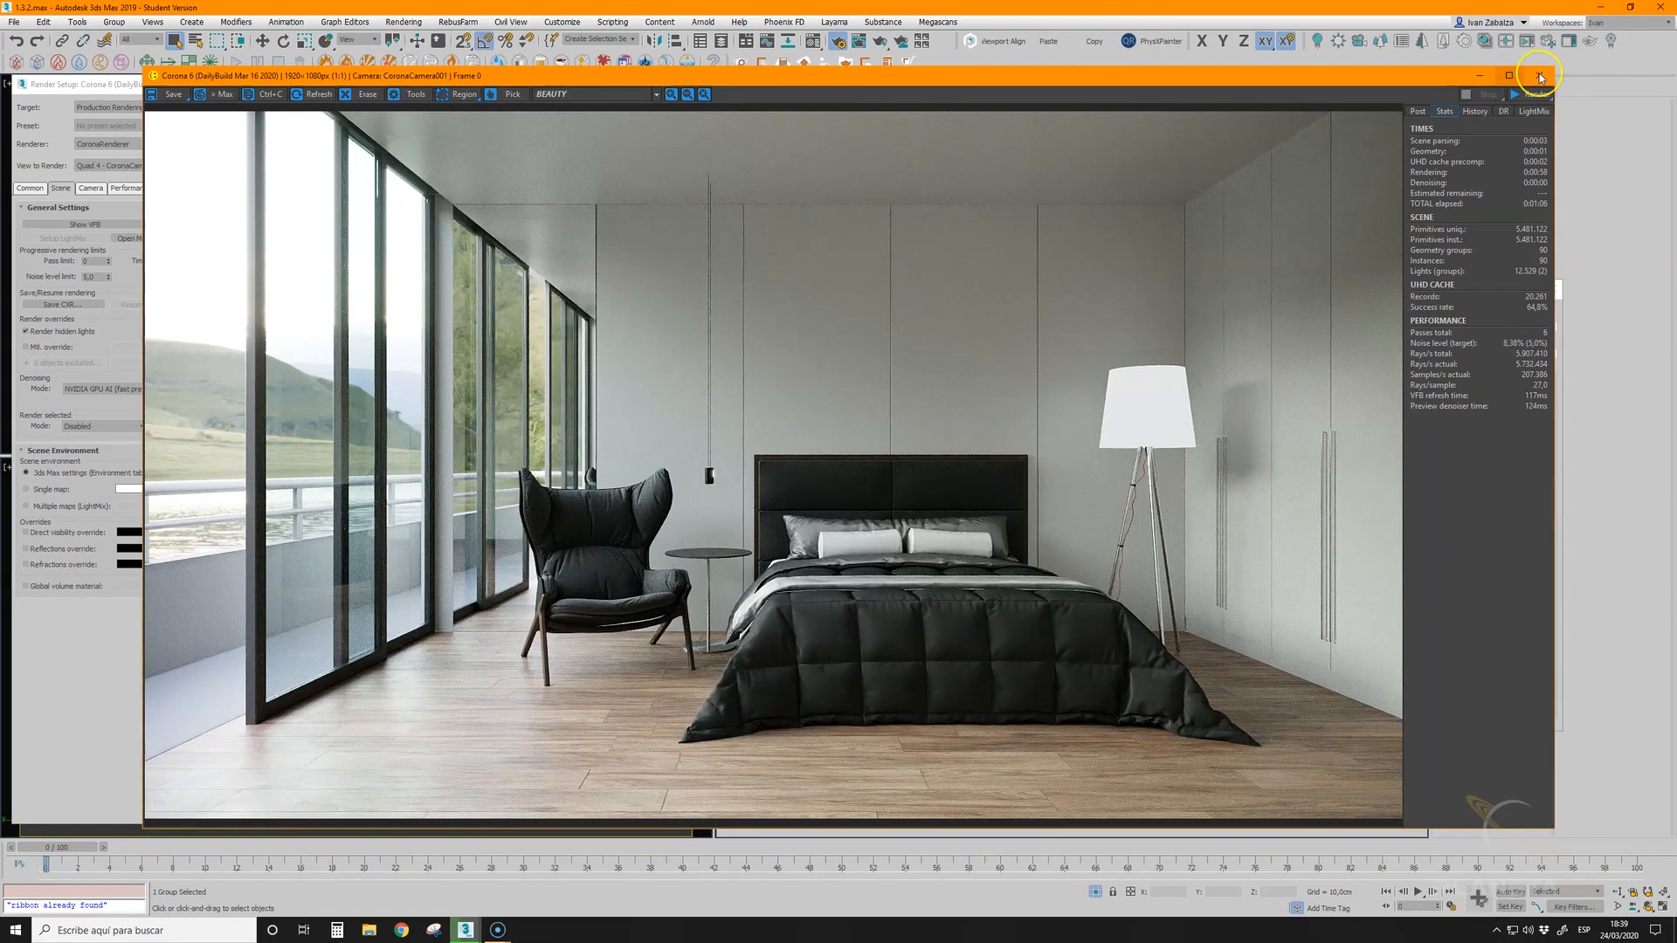
pyautogui.click(1540, 78)
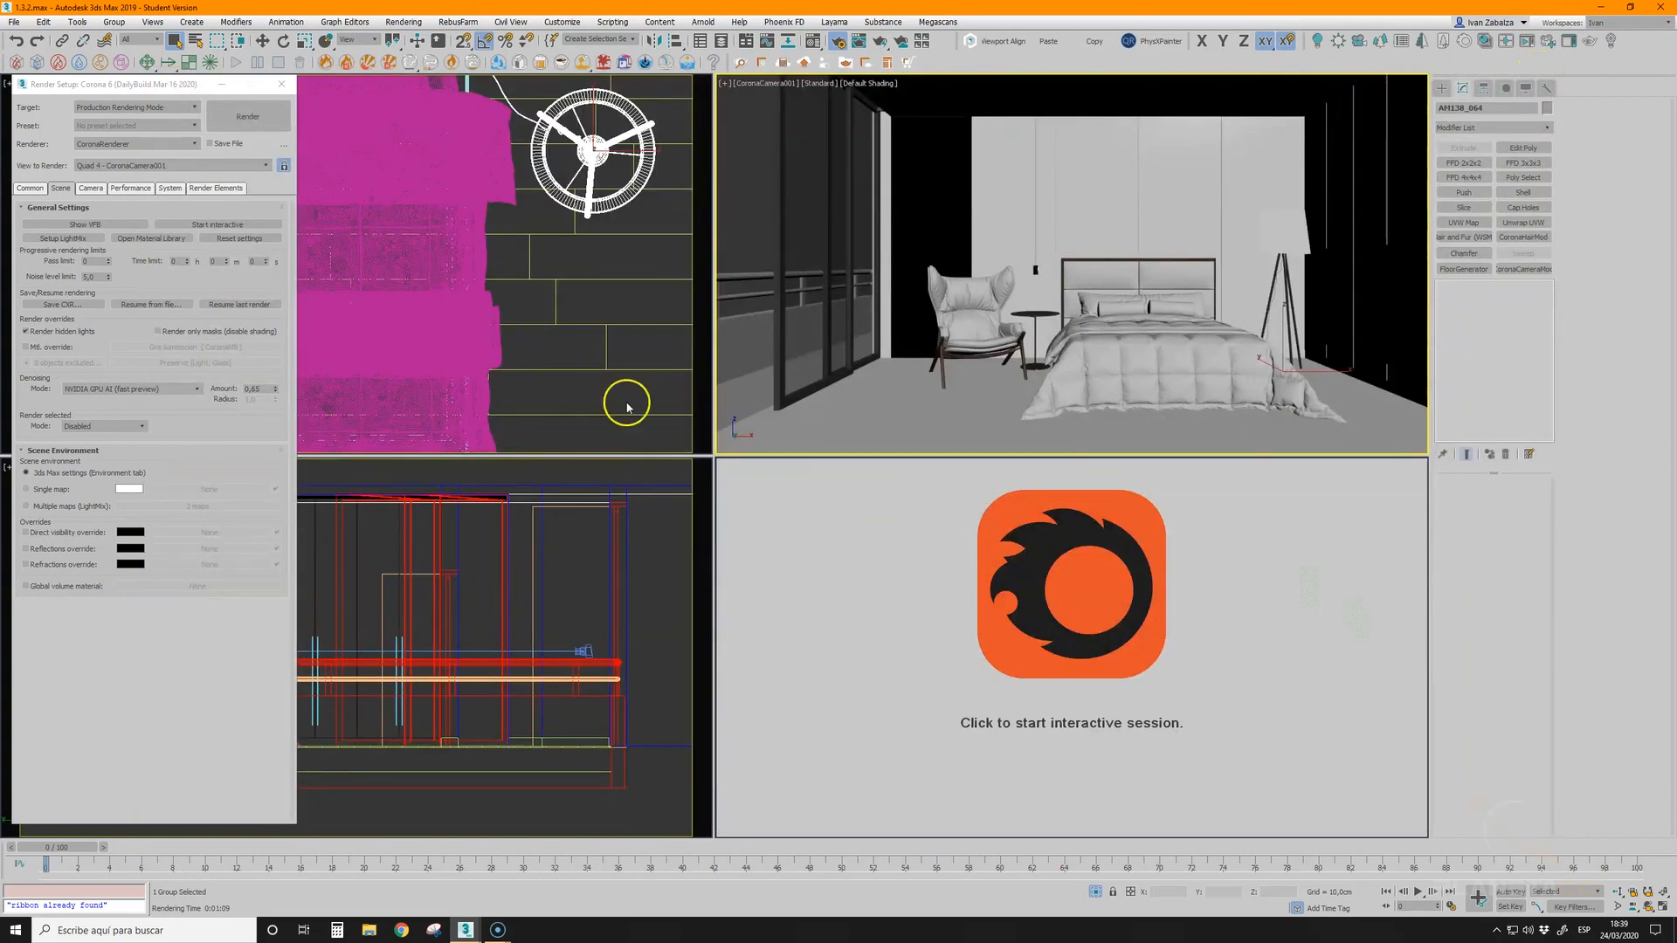
# - Set the denoising mode to Intel CPU AI (speed-quality hybrid) and render the camera view
pyautogui.click(152, 390)
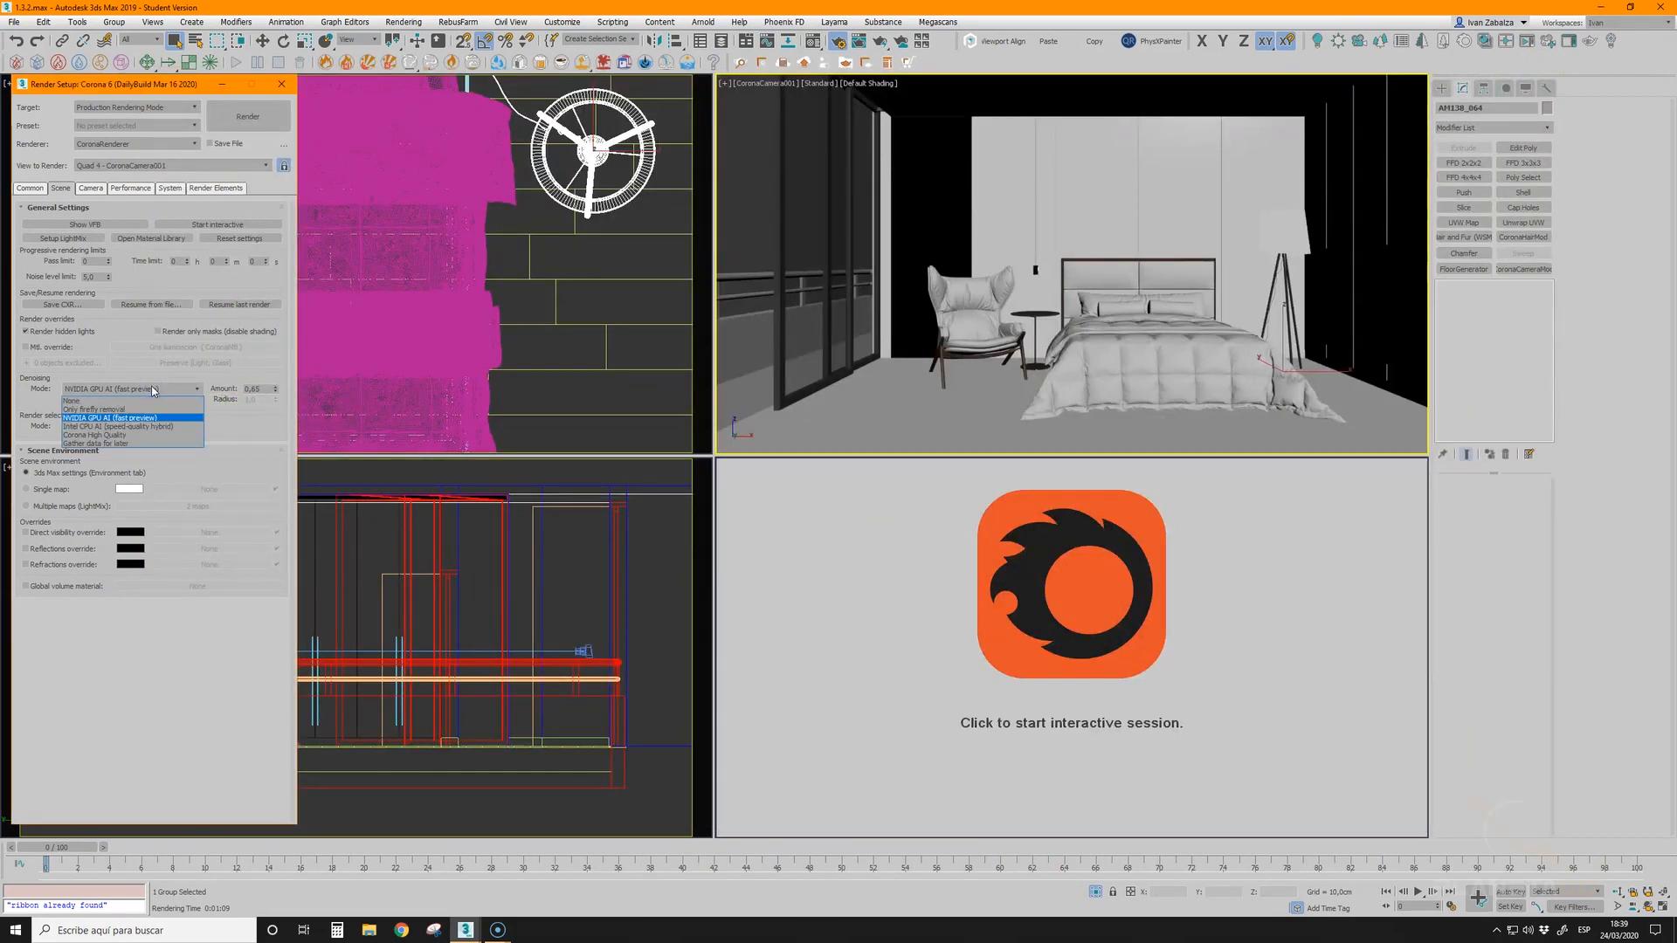
pyautogui.click(112, 427)
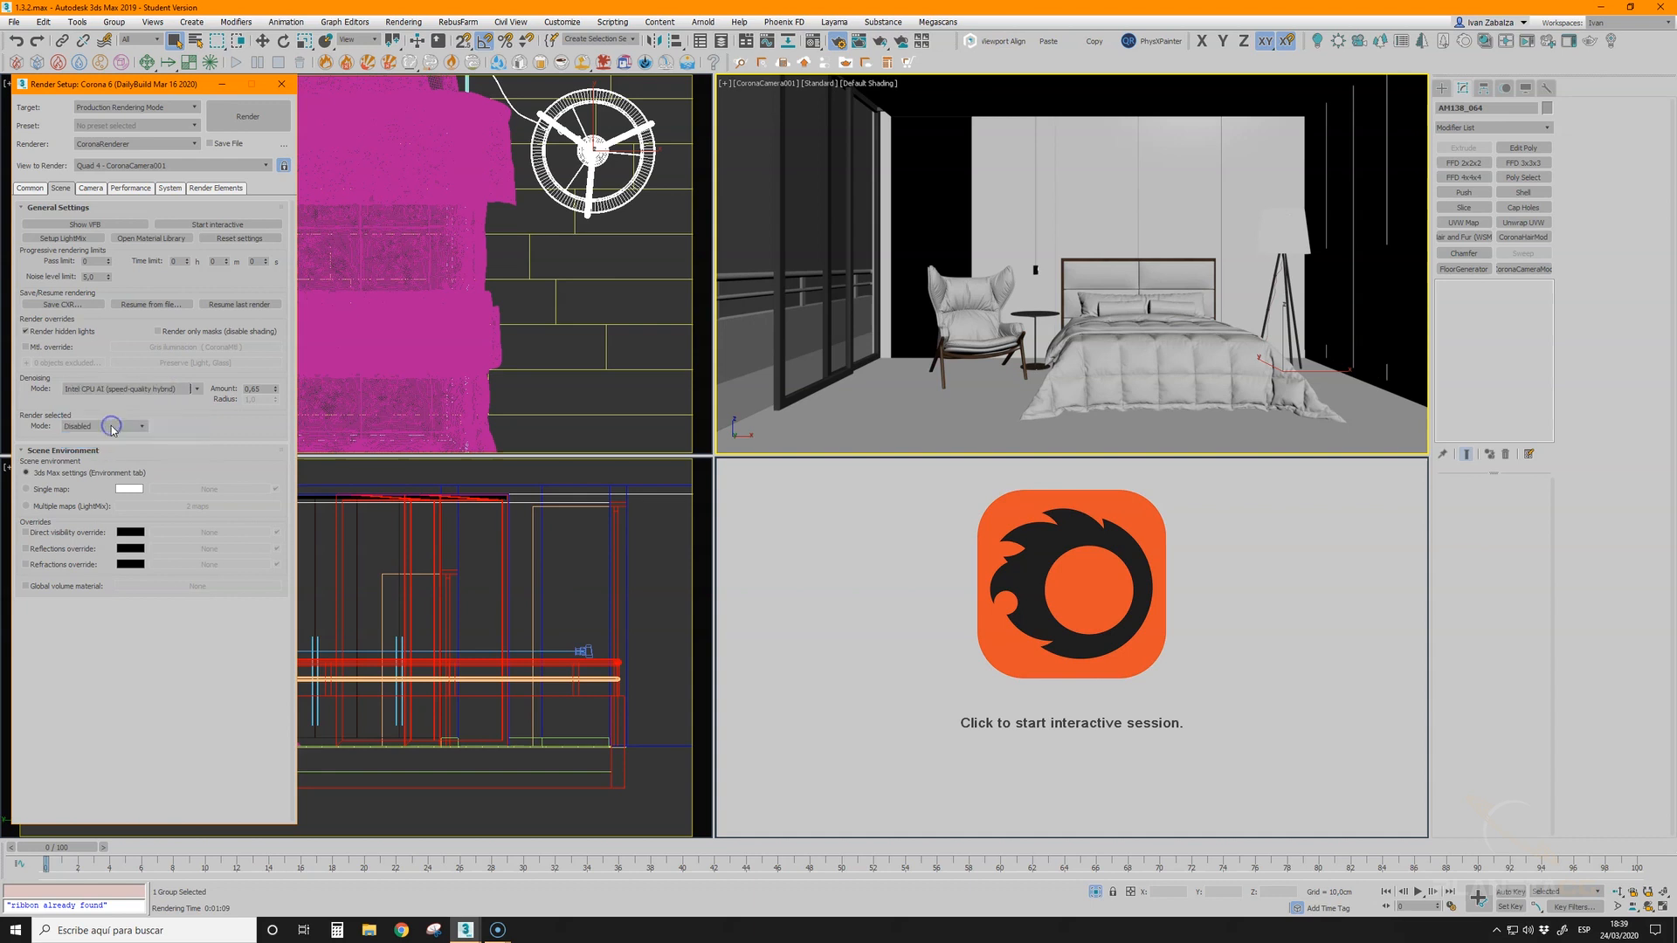
pyautogui.click(201, 390)
pyautogui.click(131, 418)
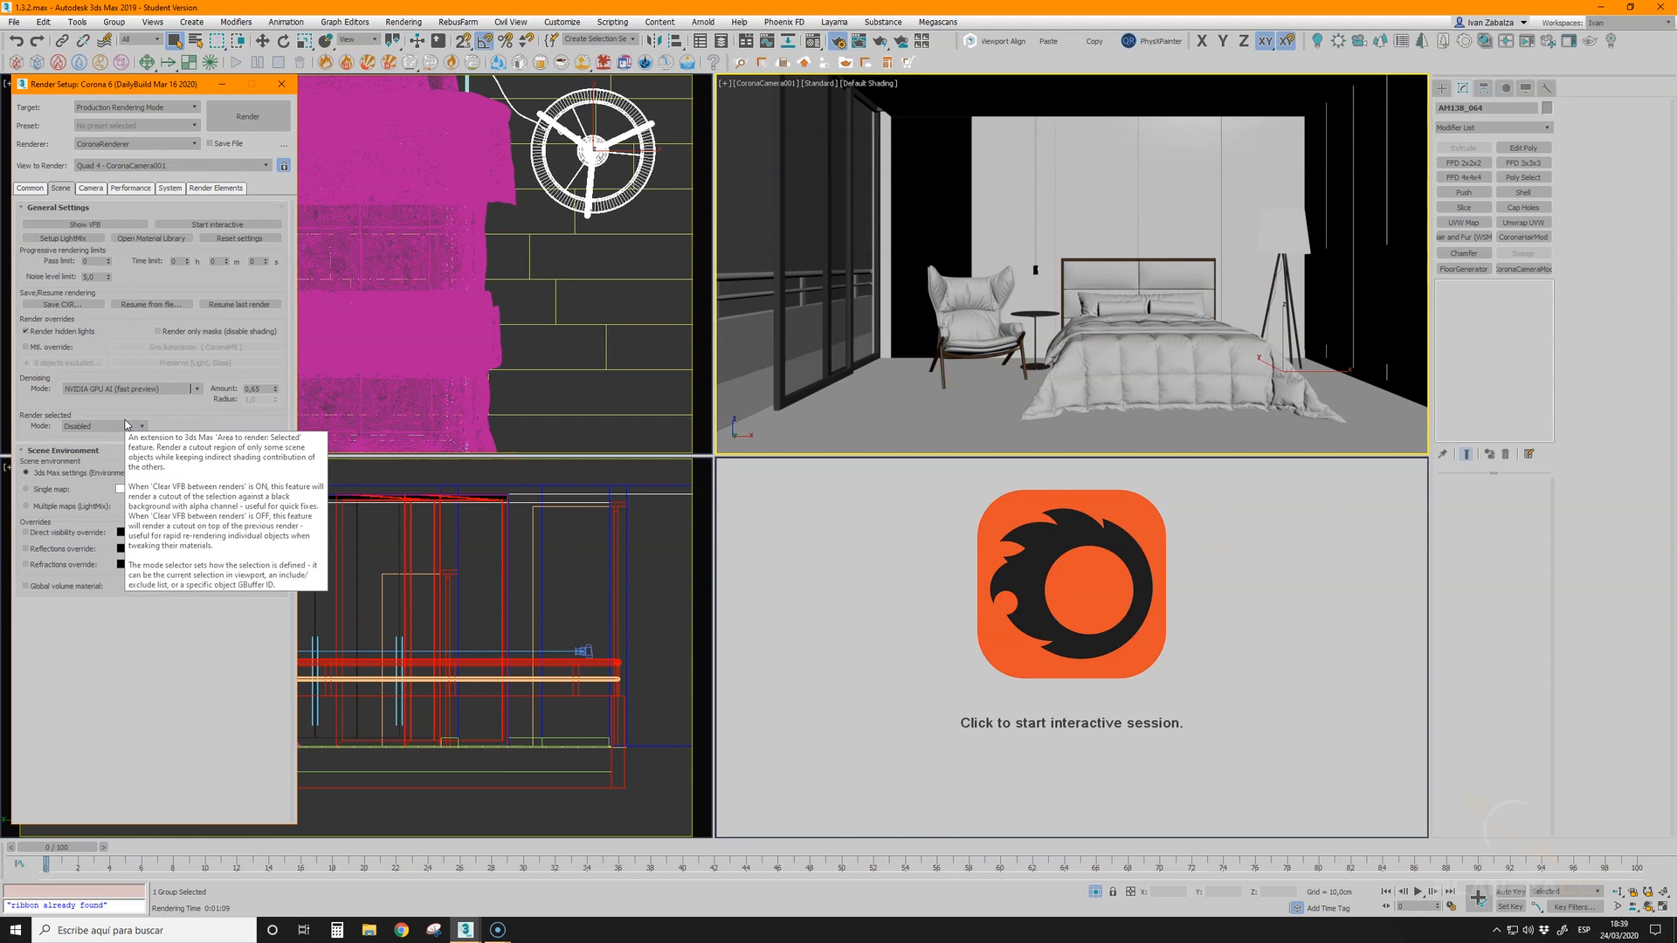
pyautogui.click(142, 425)
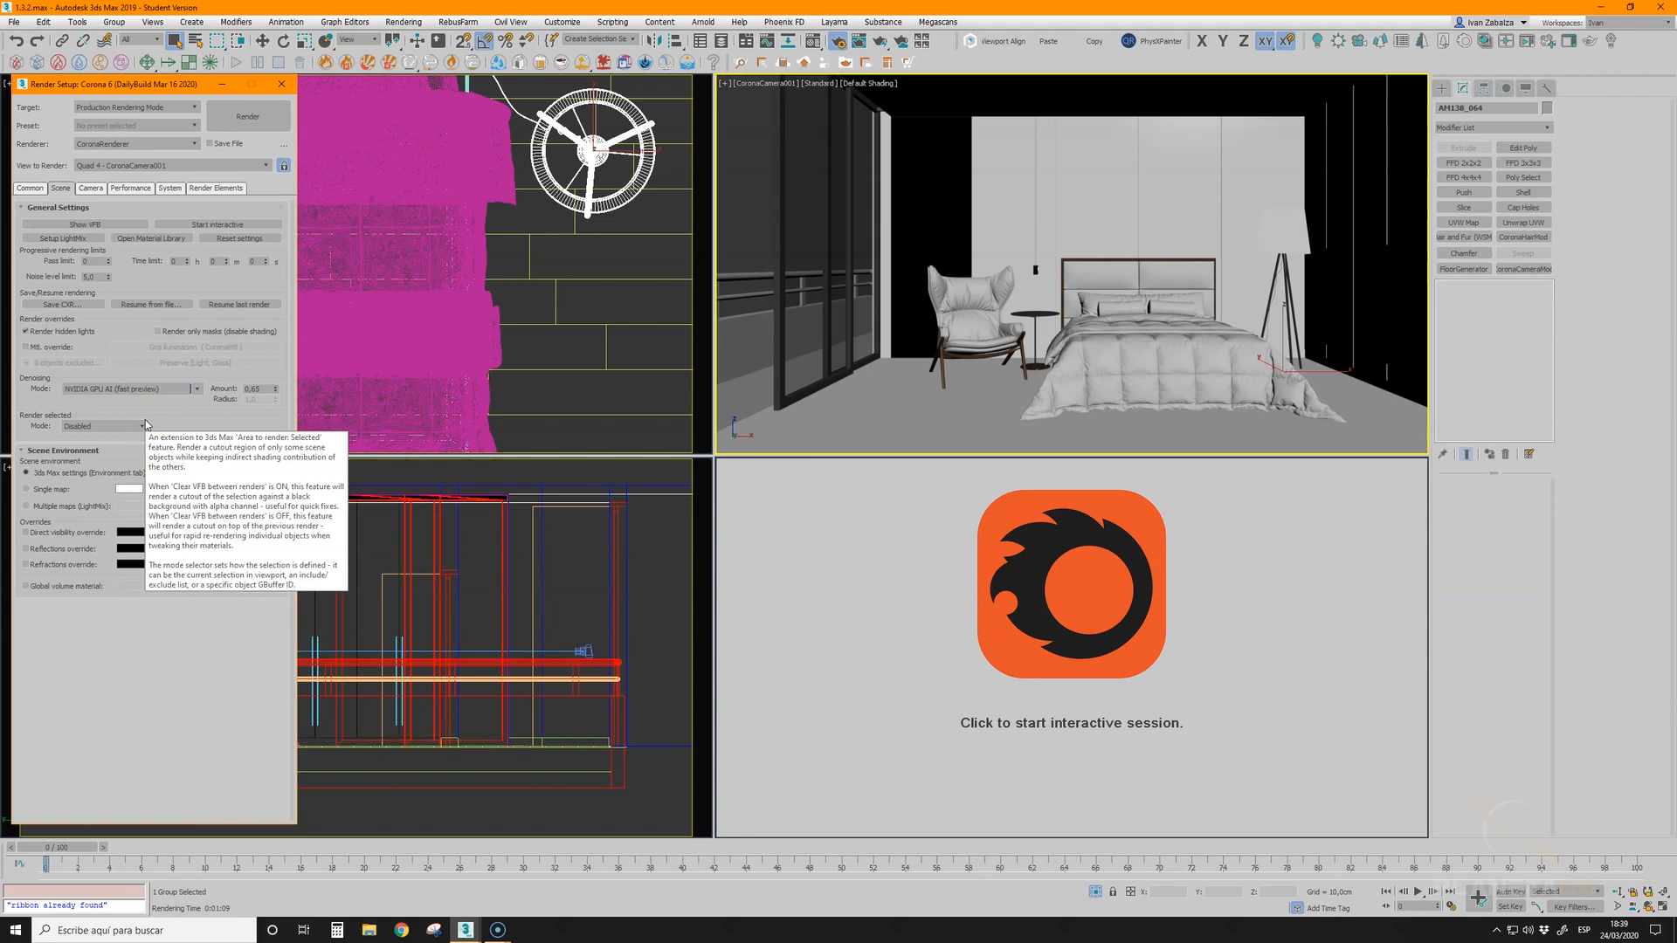
pyautogui.click(140, 389)
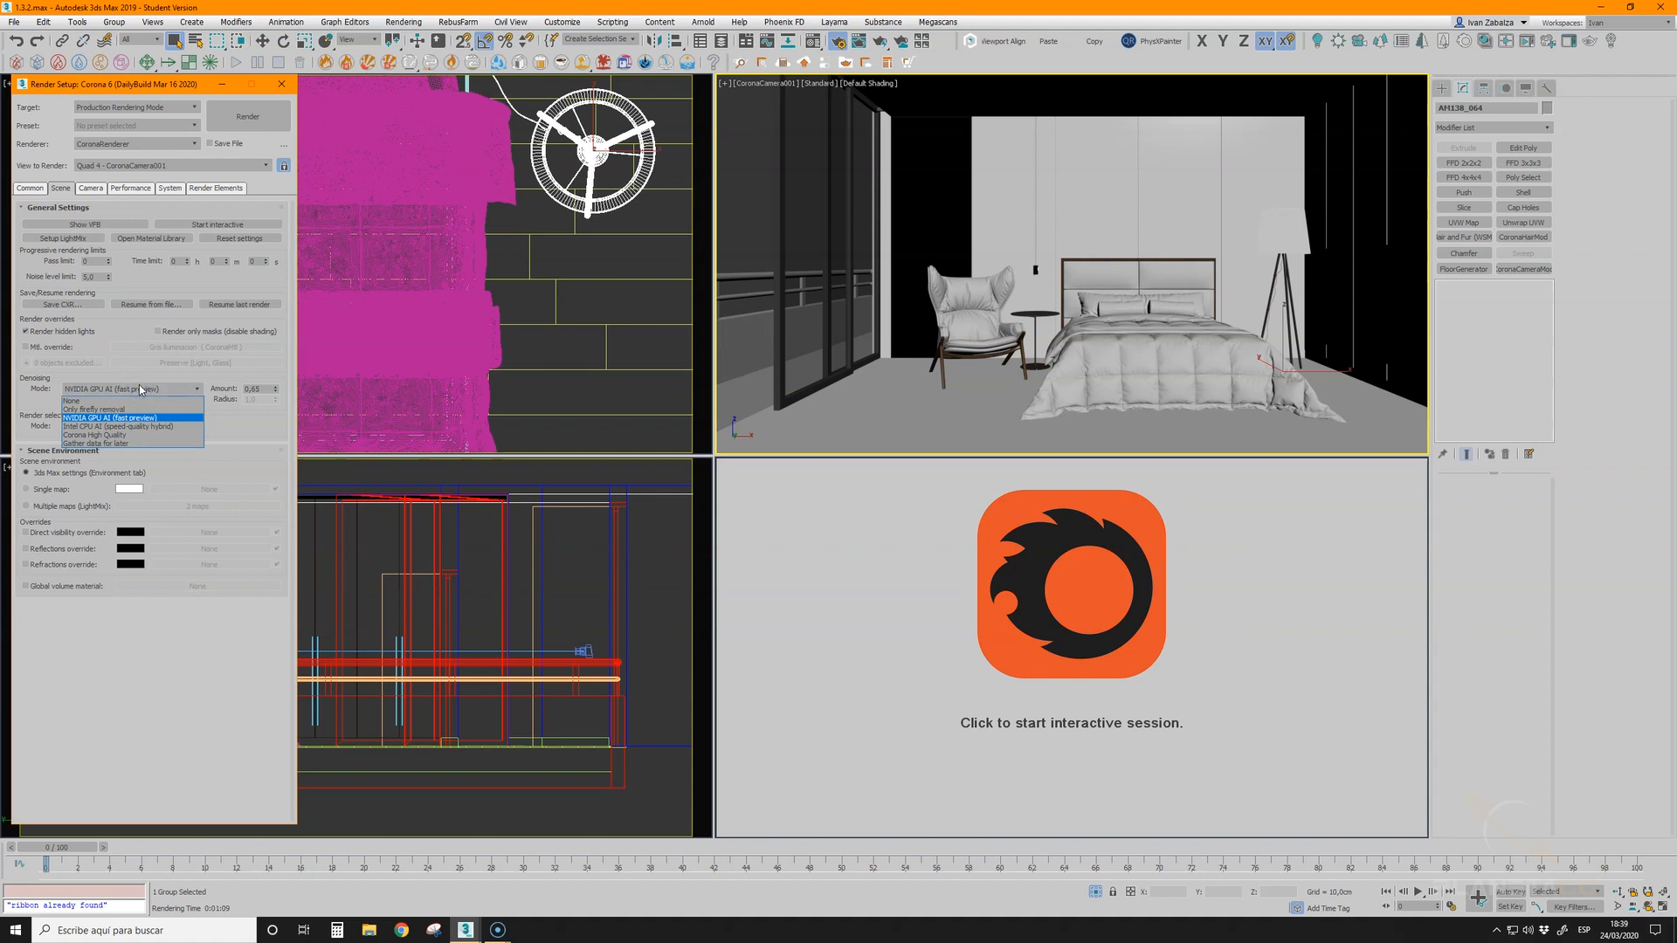
pyautogui.click(104, 429)
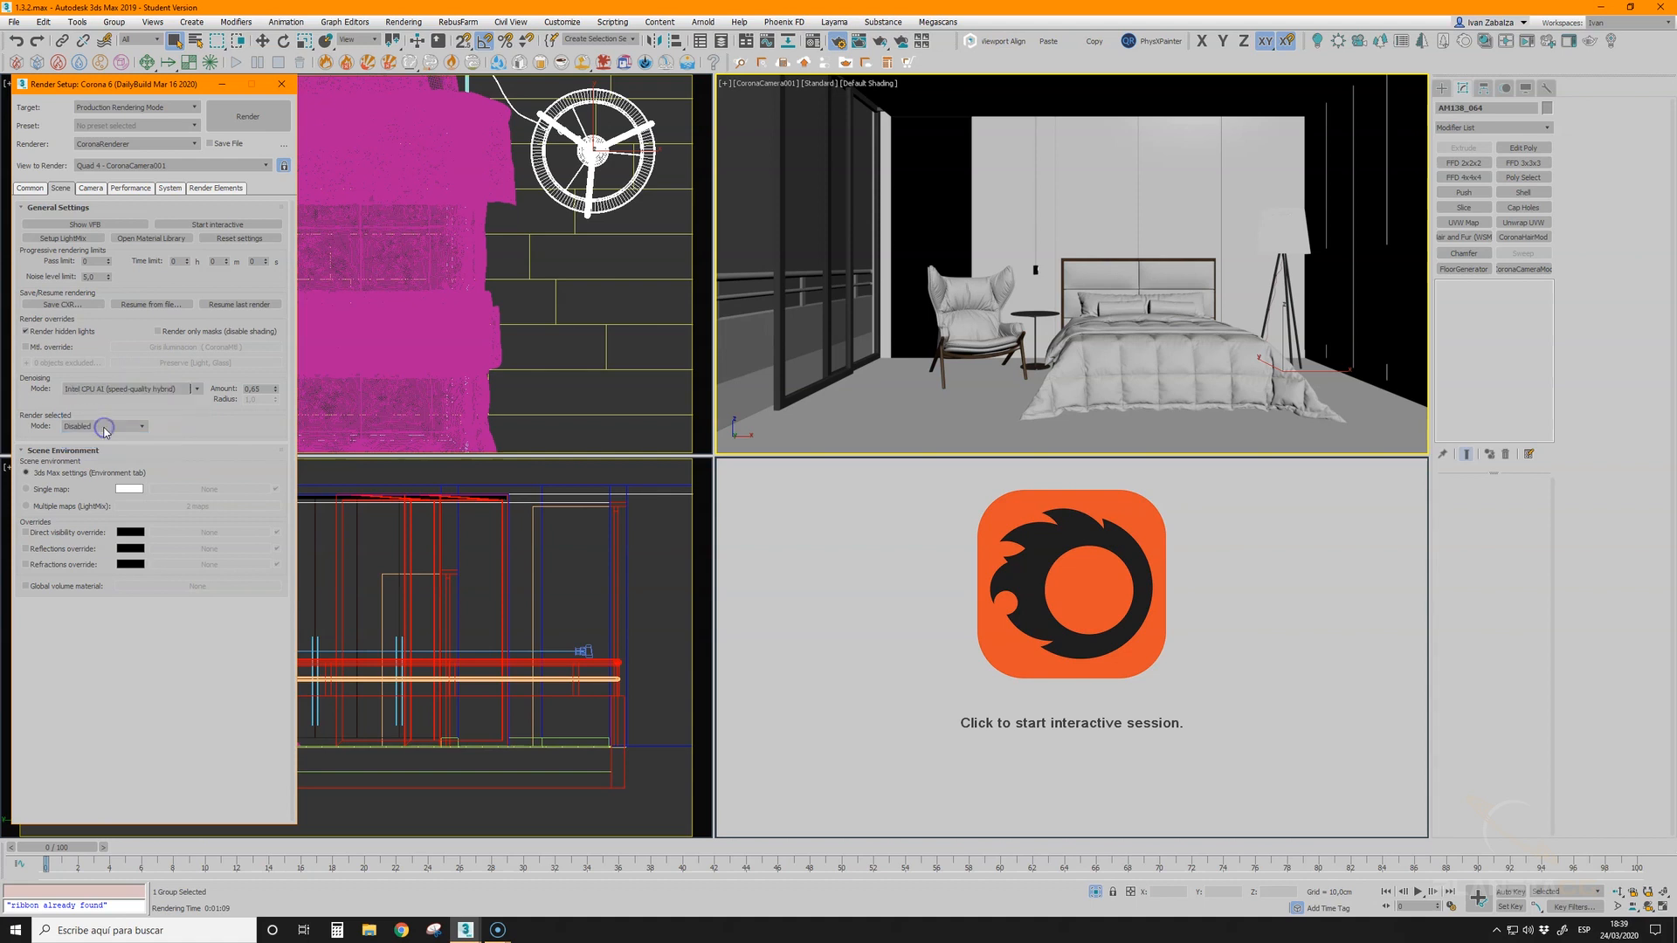
pyautogui.click(234, 118)
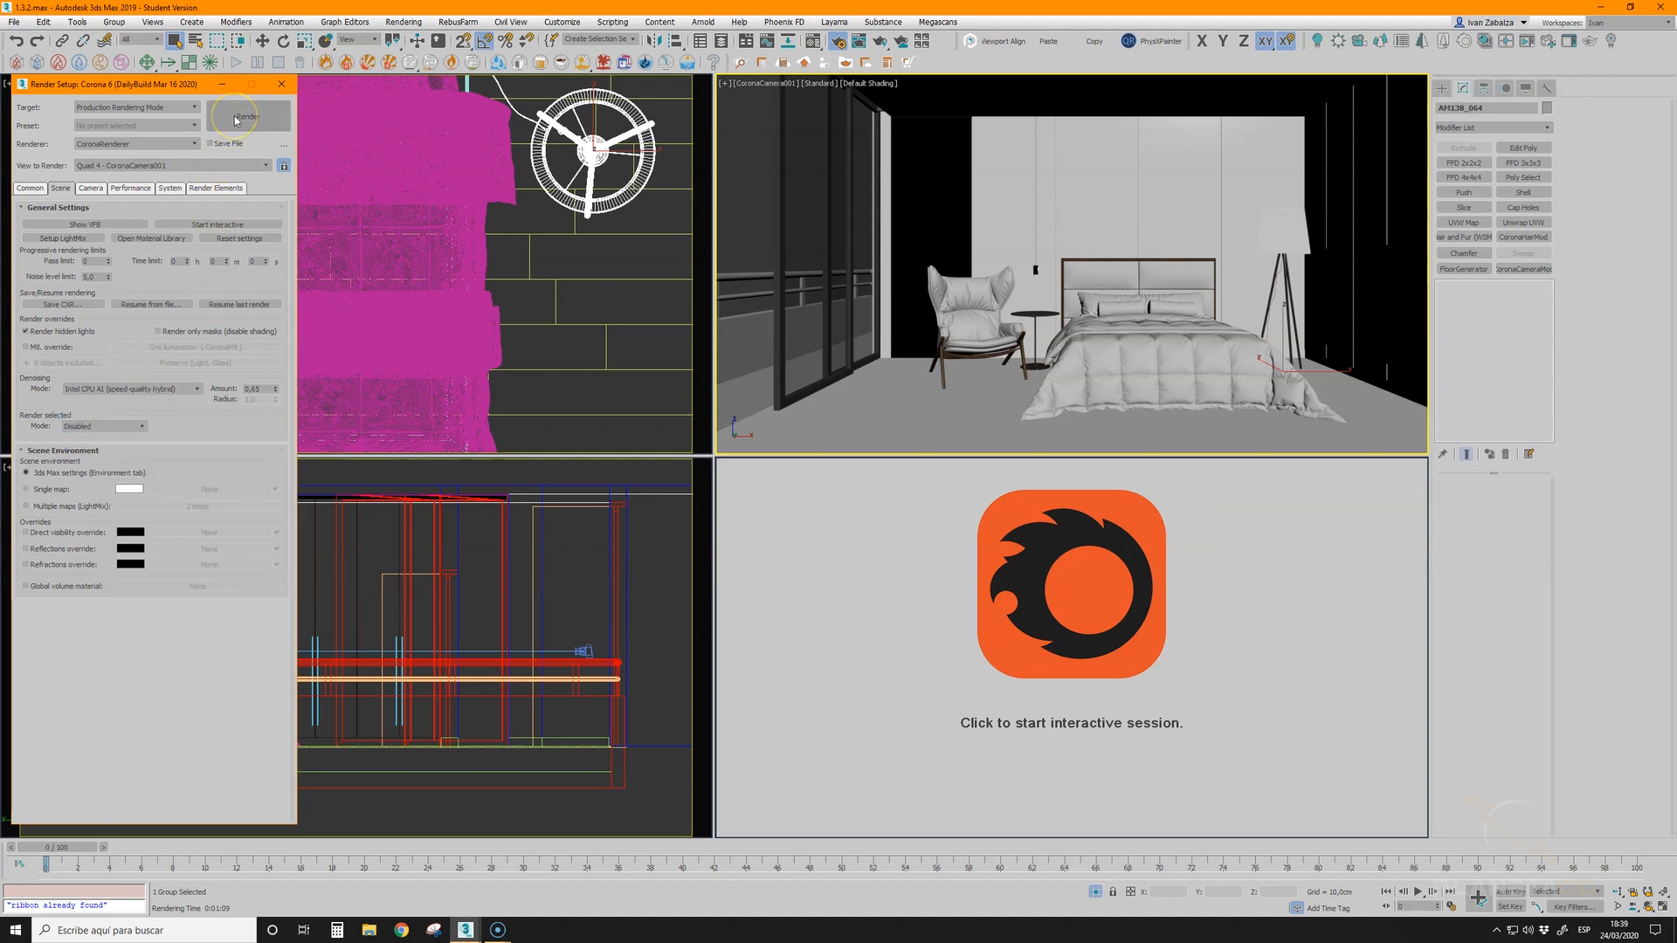
pyautogui.click(236, 118)
# - Set the noise level limit to 10 and render the camera view again
pyautogui.click(100, 276)
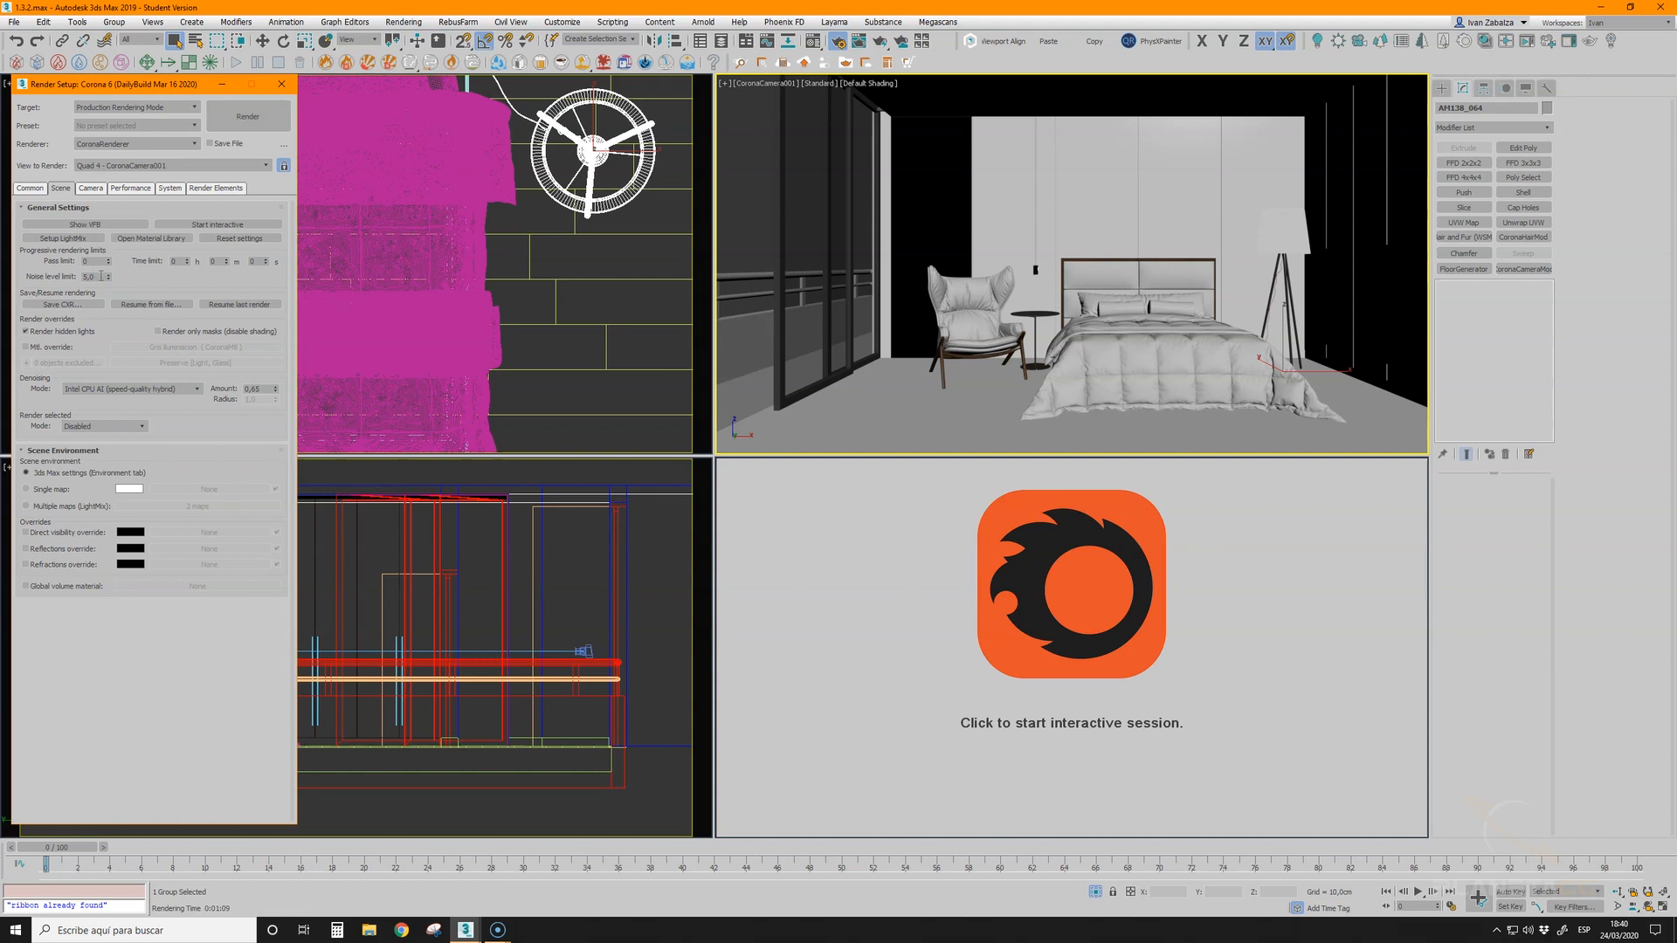
pyautogui.moveTo(102, 277); pyautogui.dragTo(57, 277)
pyautogui.write('10')
pyautogui.press('Return')
pyautogui.click(247, 117)
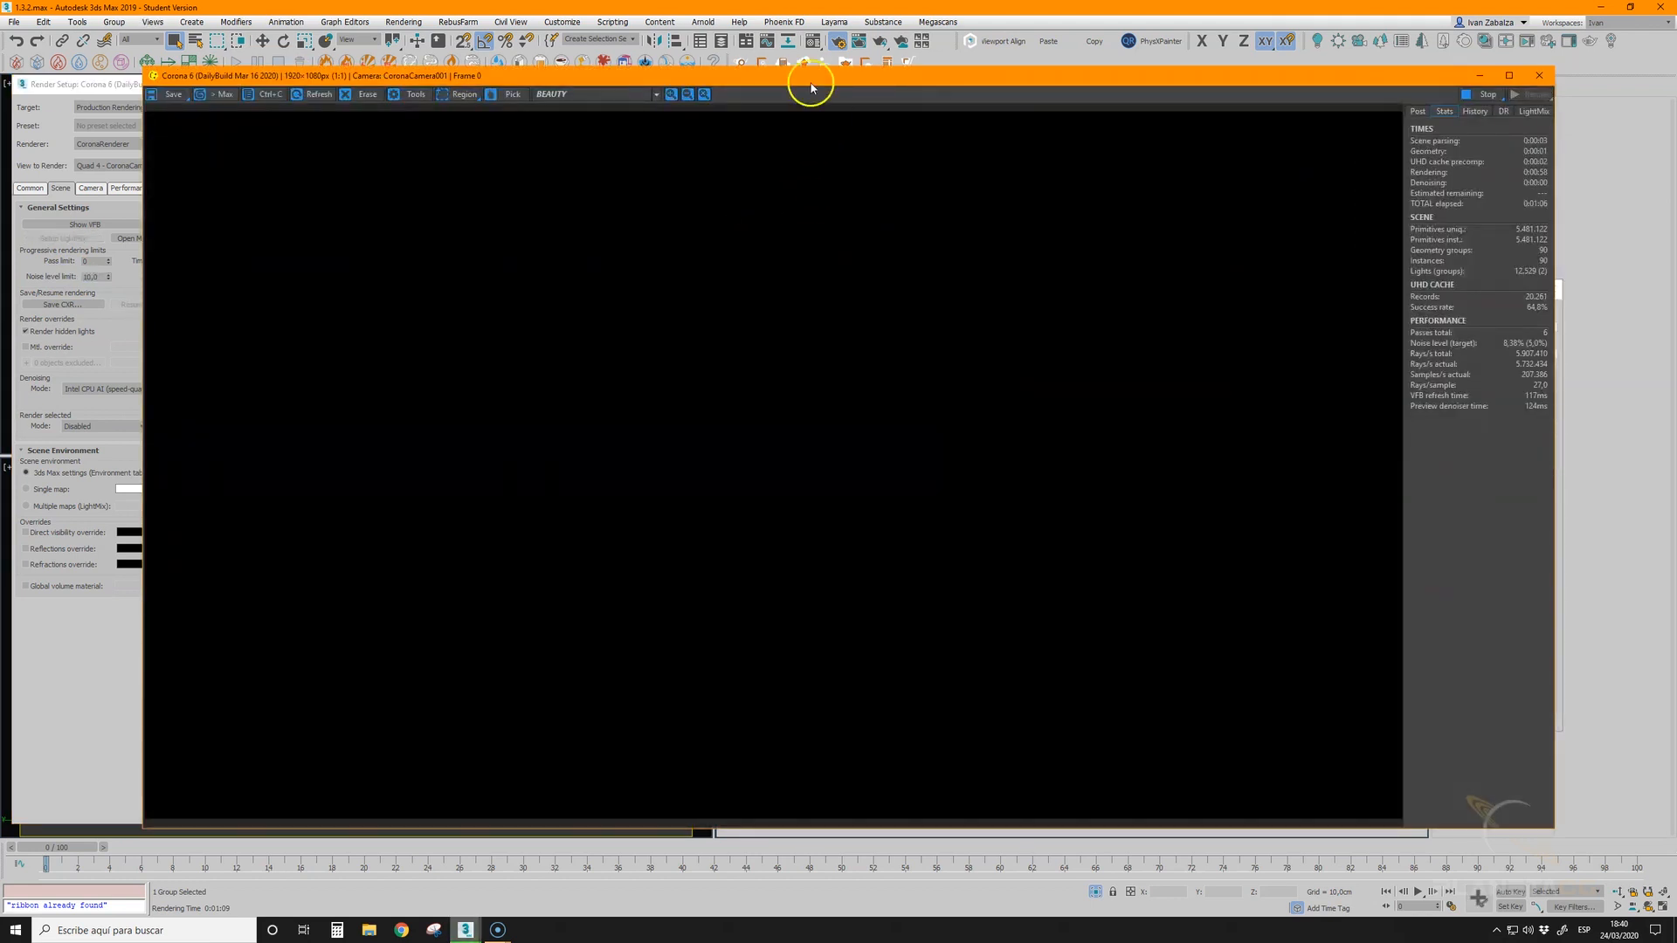
pyautogui.moveTo(808, 76); pyautogui.dragTo(918, 77)
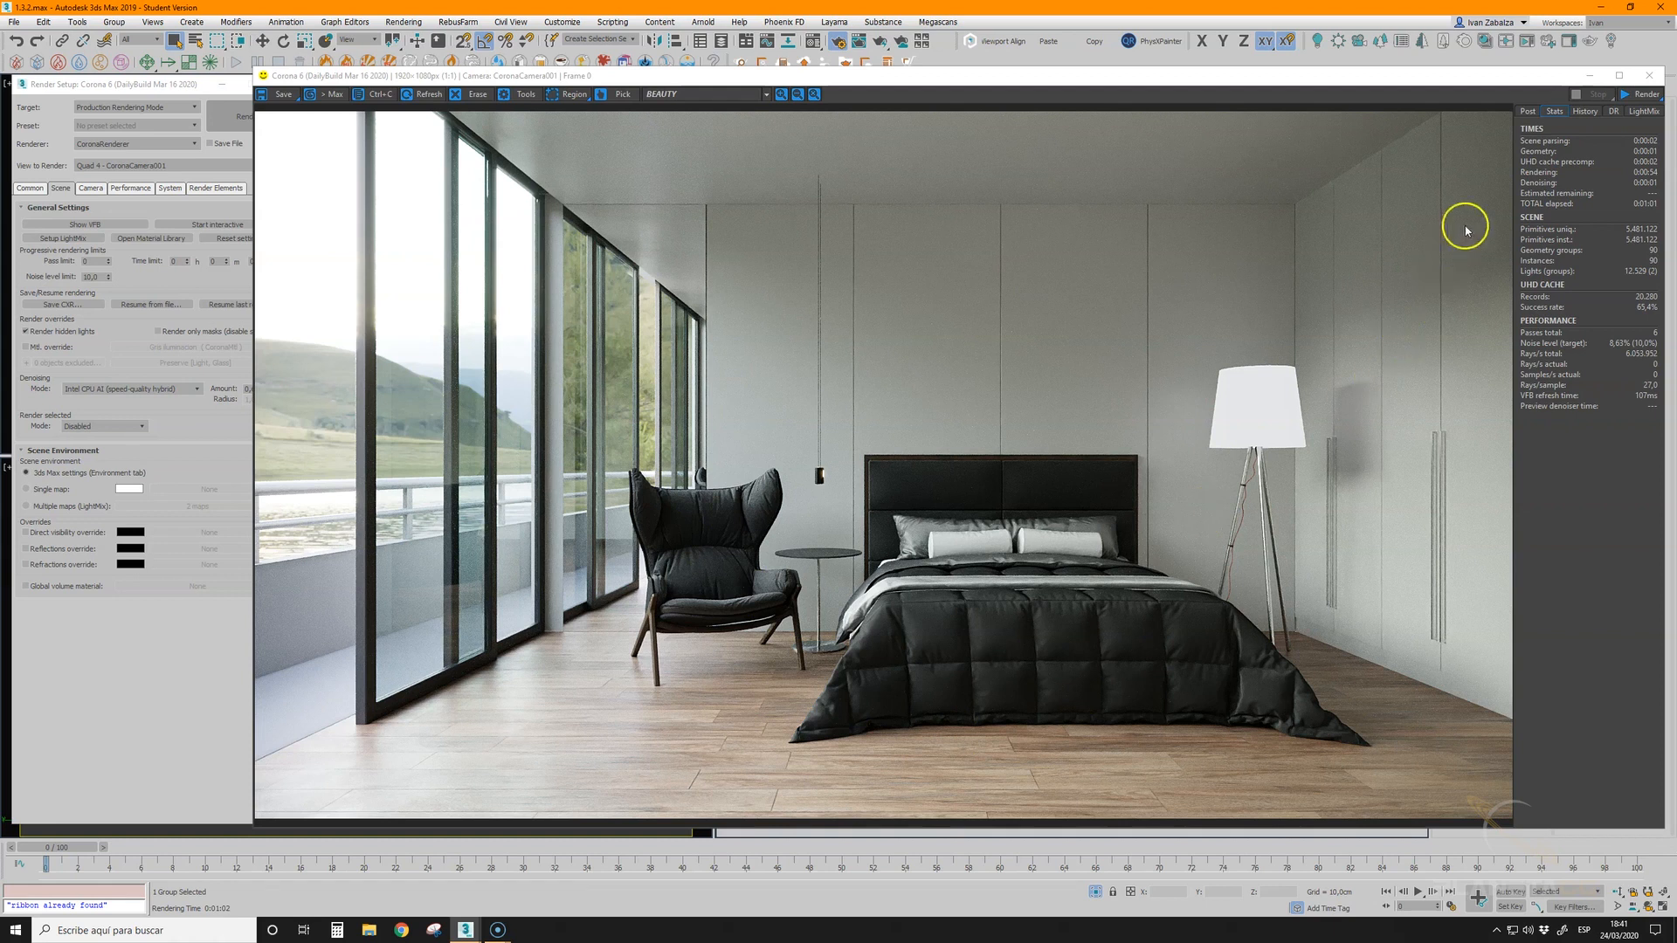
# - Raise the finished render's denoise amount to 1.0 and return to the render statistics
pyautogui.click(1528, 111)
pyautogui.moveTo(1650, 581); pyautogui.dragTo(1646, 238)
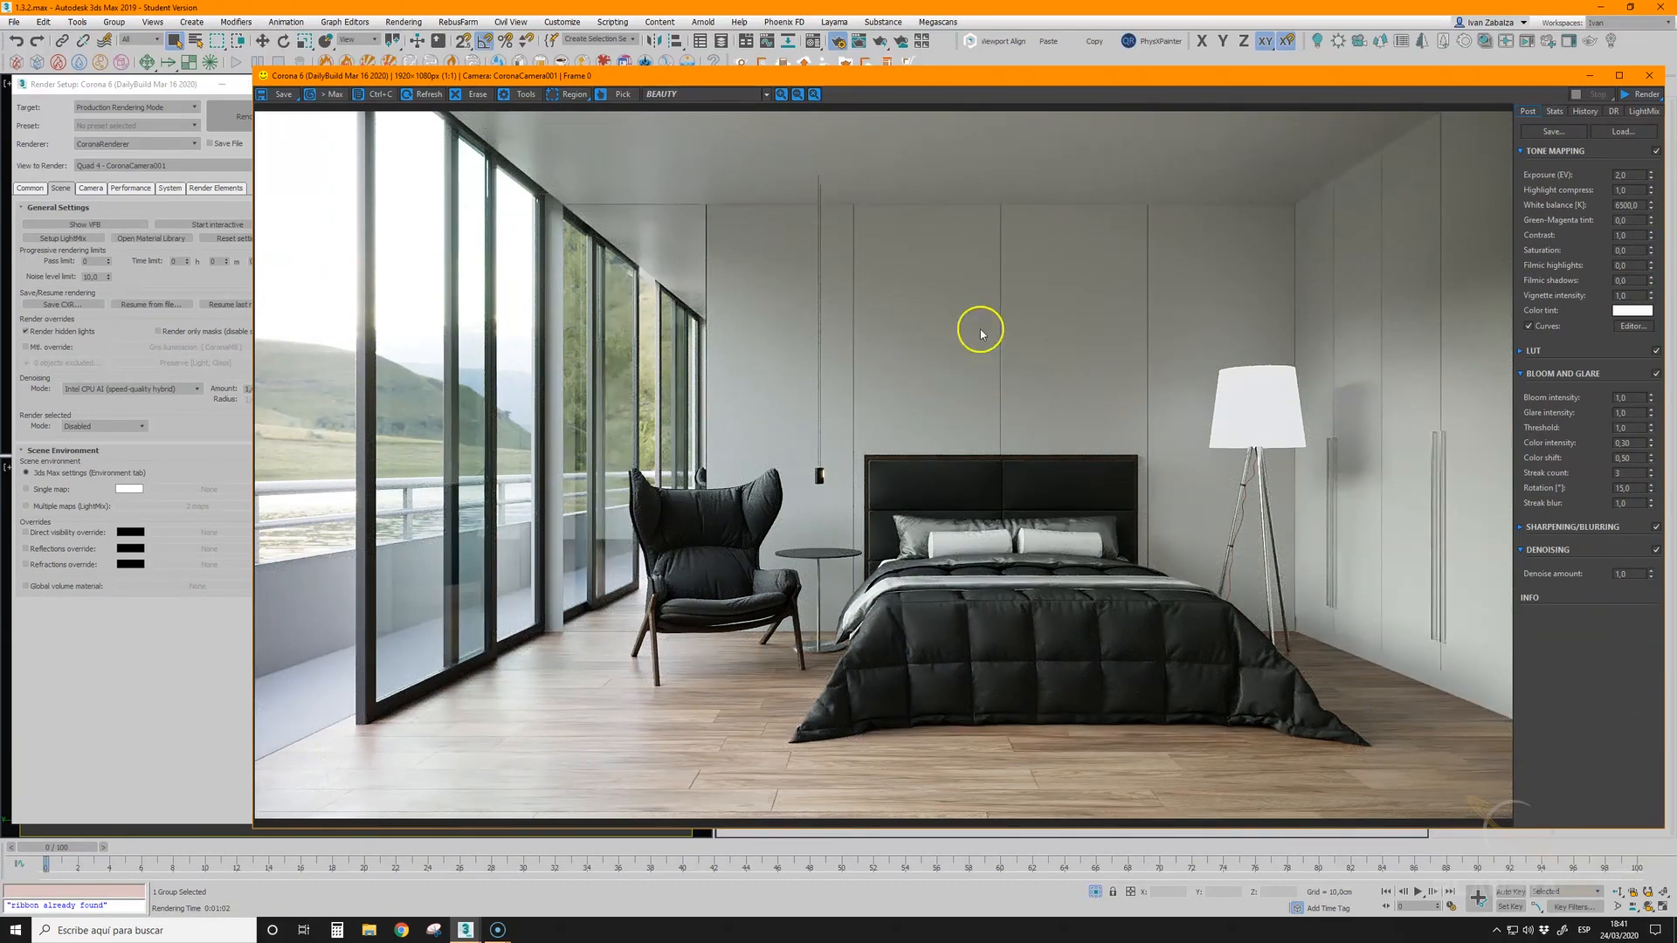
pyautogui.click(1554, 111)
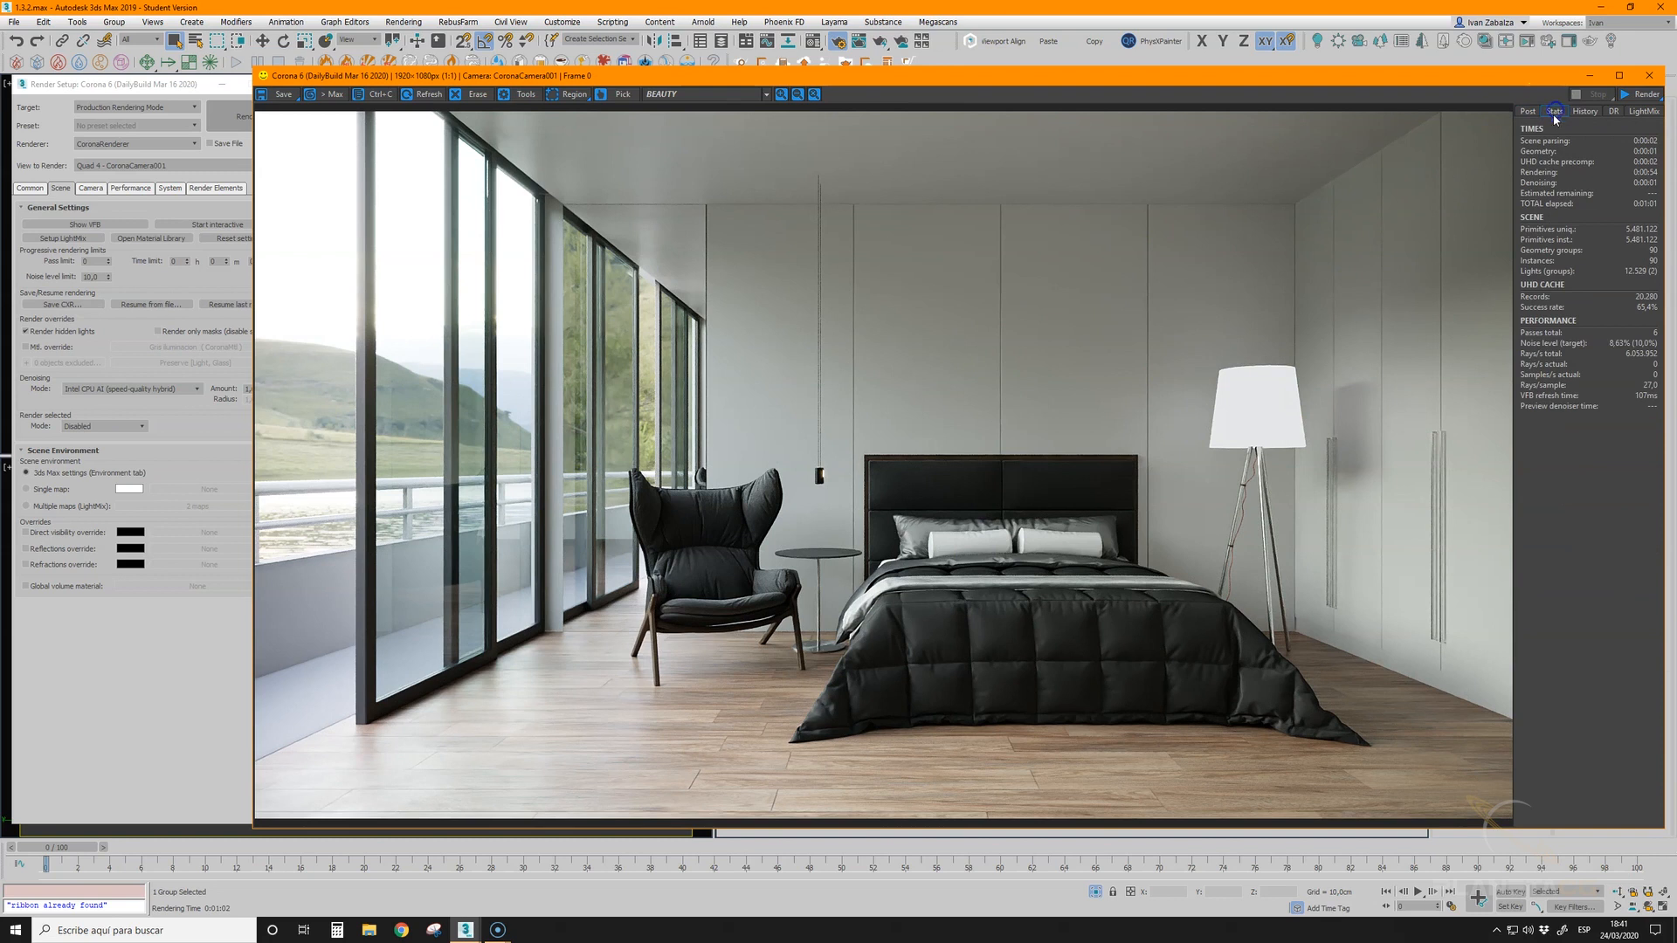
# - Set the denoising mode to Corona High Quality and render the camera view
pyautogui.click(185, 389)
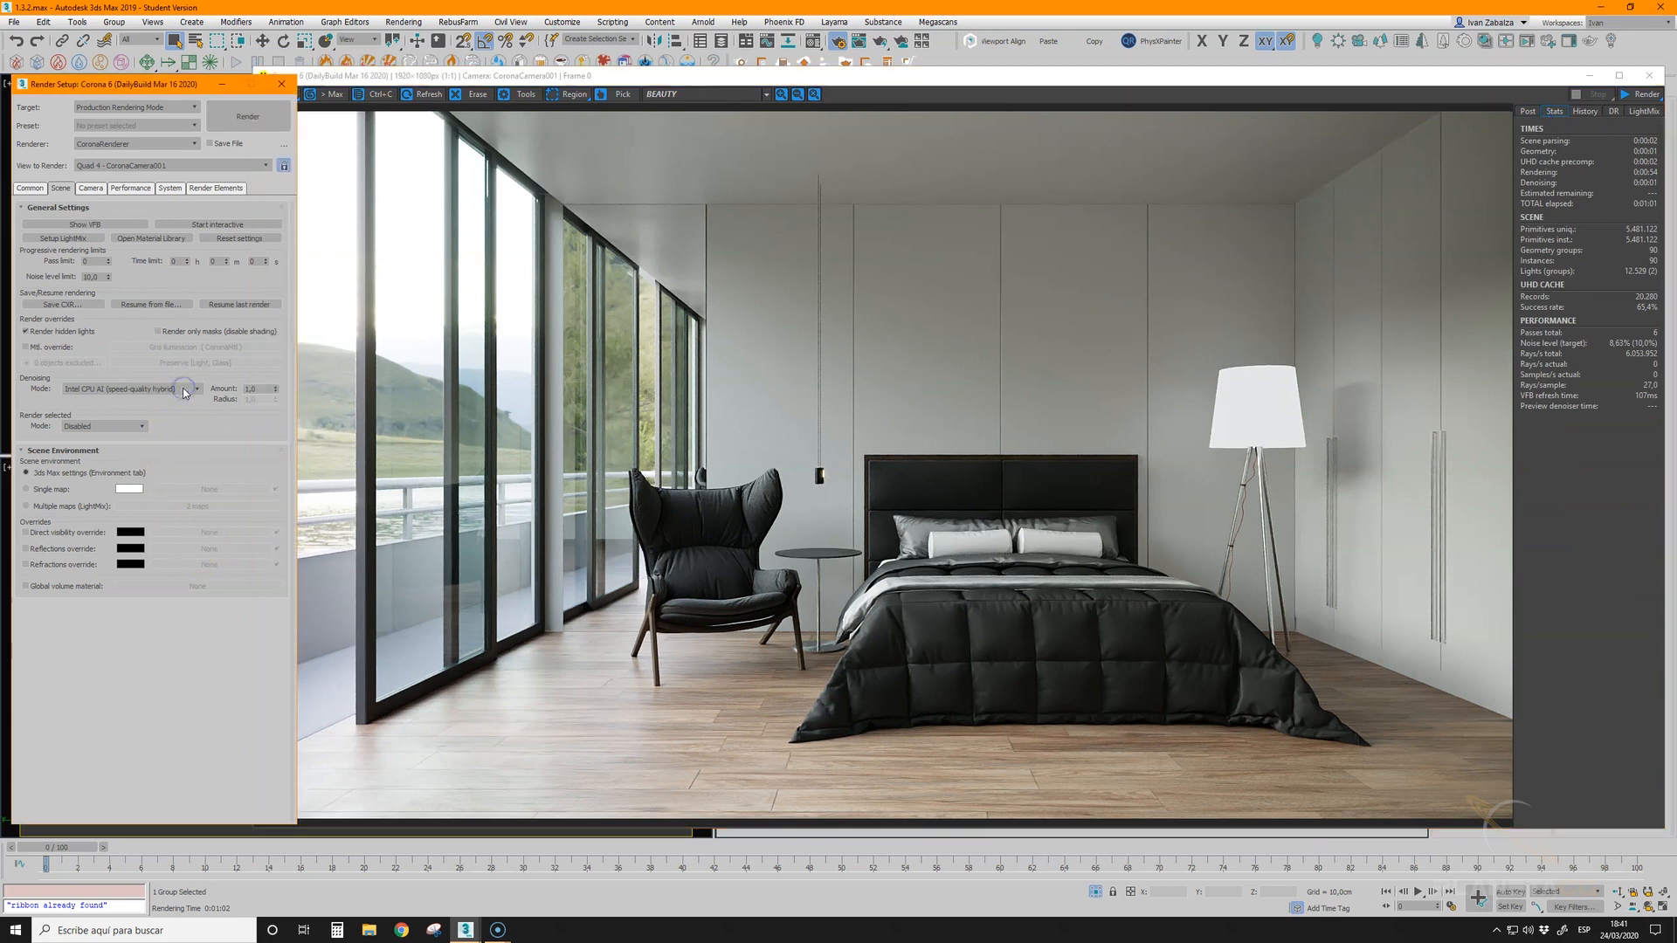
pyautogui.click(184, 389)
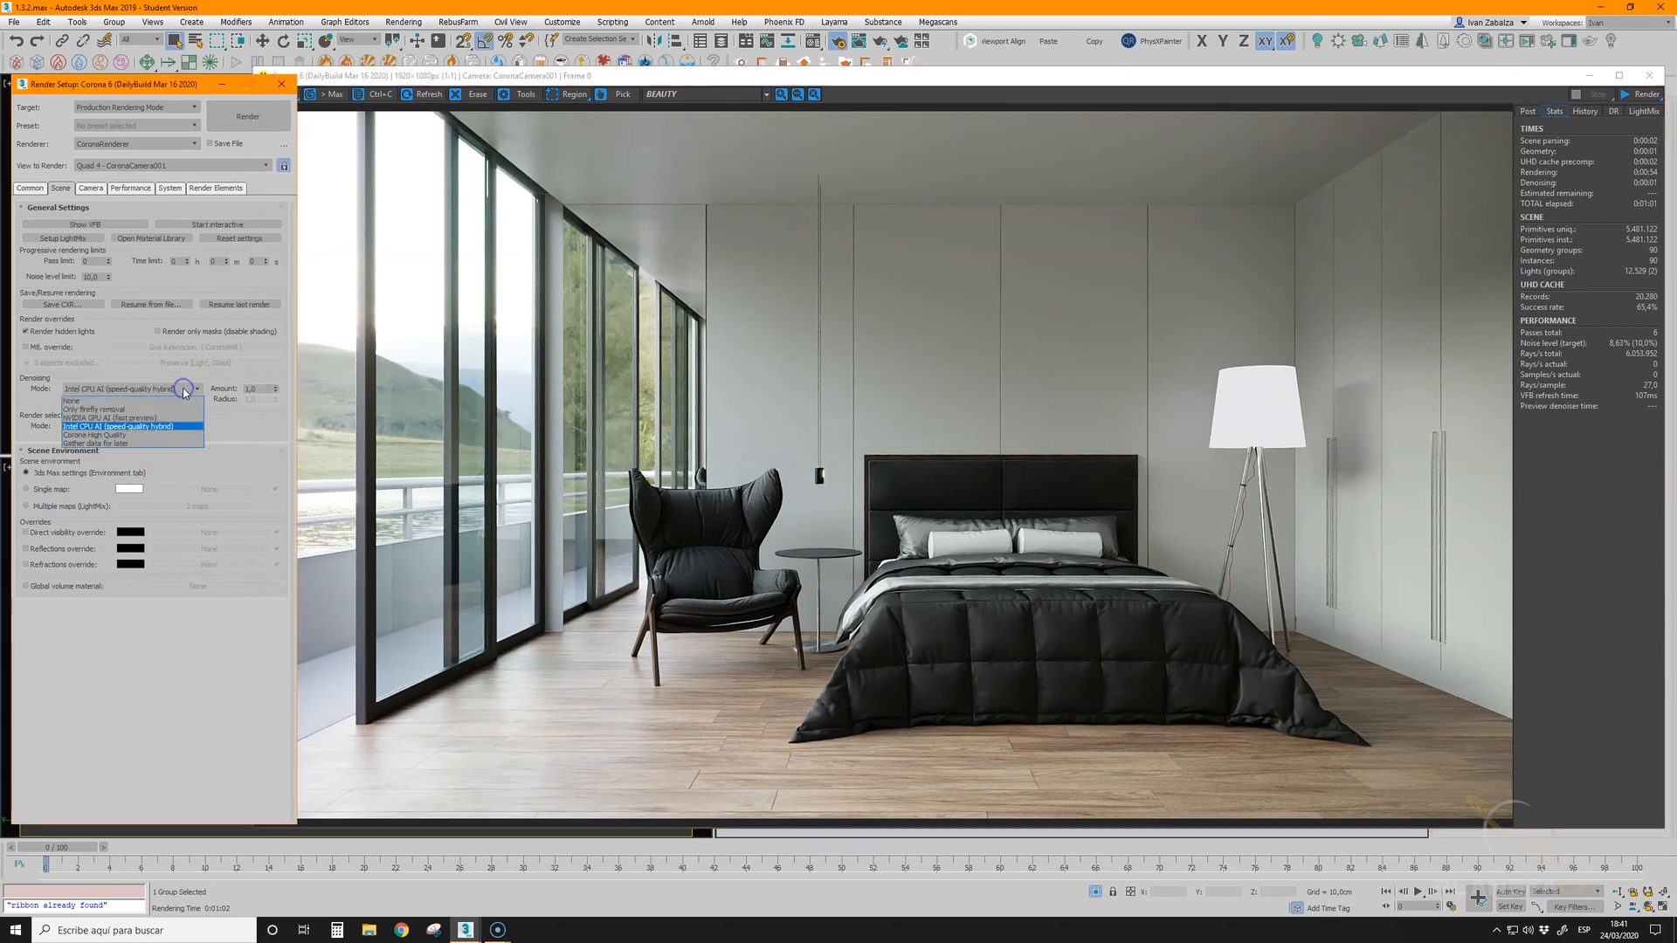
pyautogui.click(174, 434)
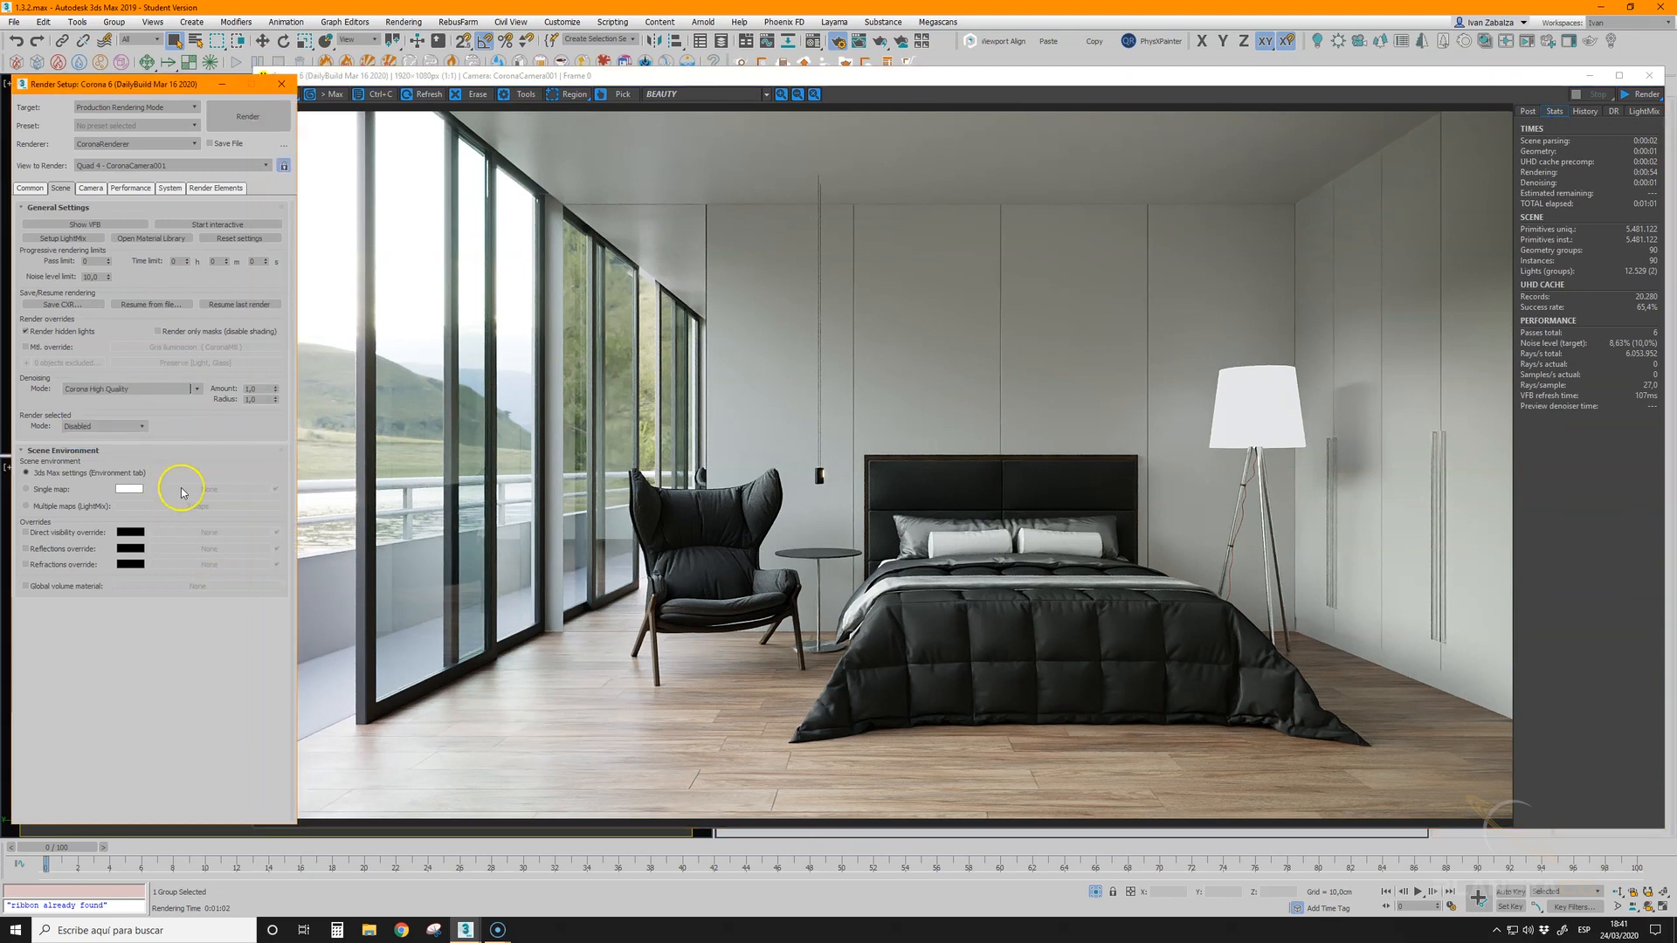
pyautogui.click(235, 115)
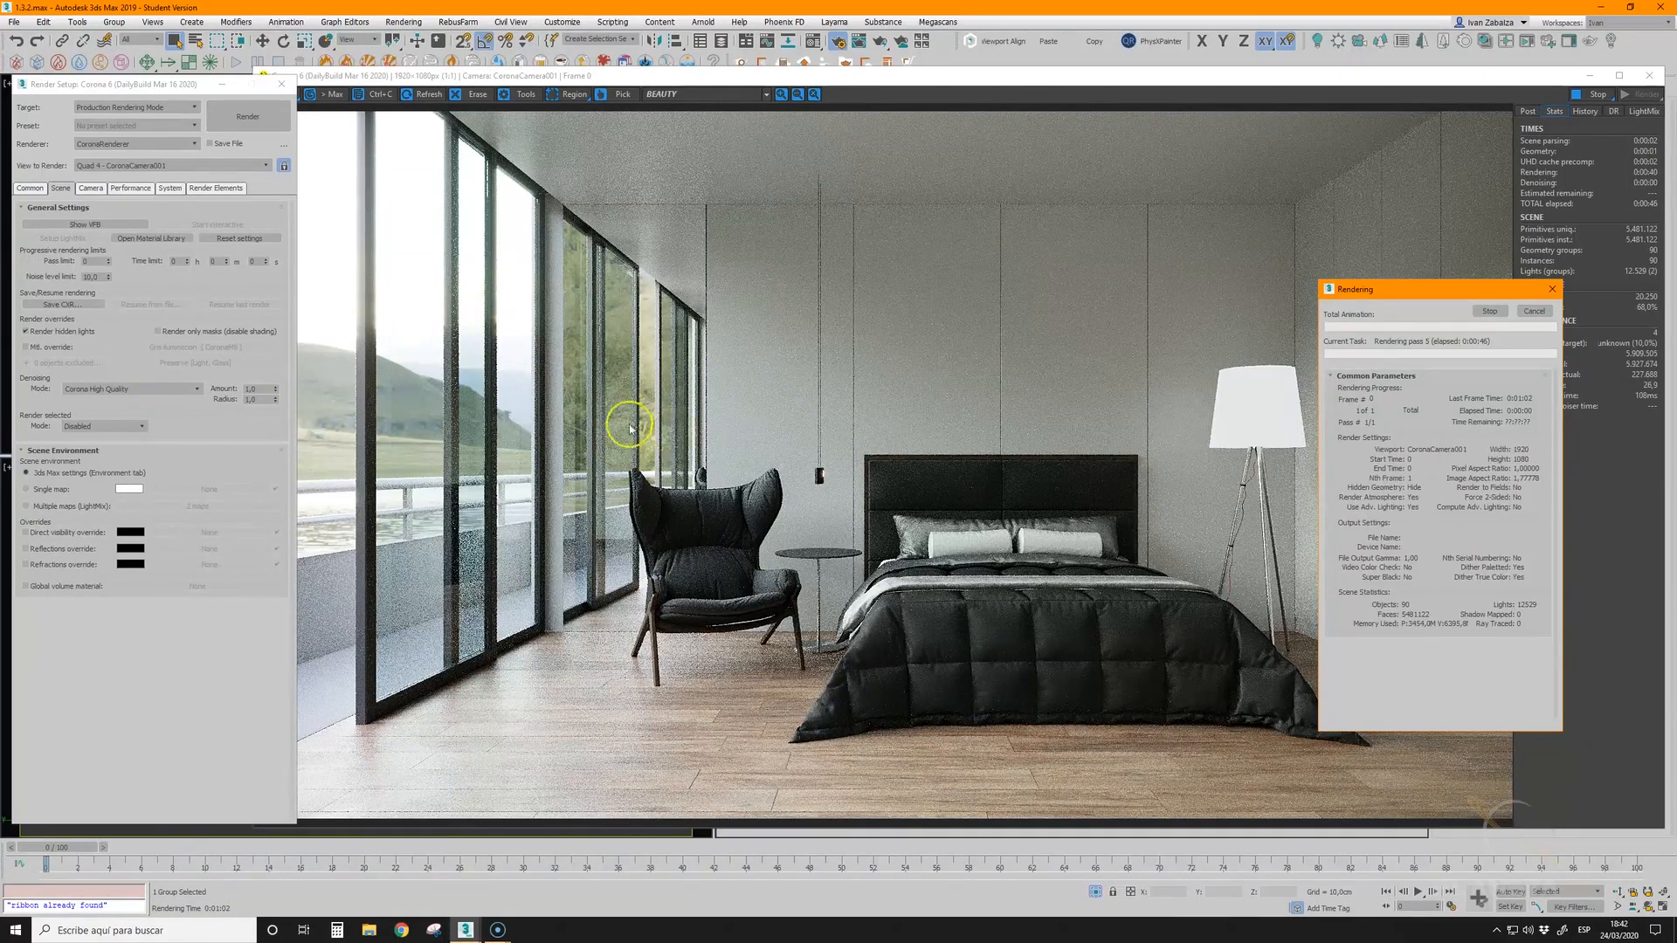
# - Switch the denoising mode to Intel CPU AI (speed-quality hybrid) while the render is running
pyautogui.click(169, 401)
pyautogui.click(166, 391)
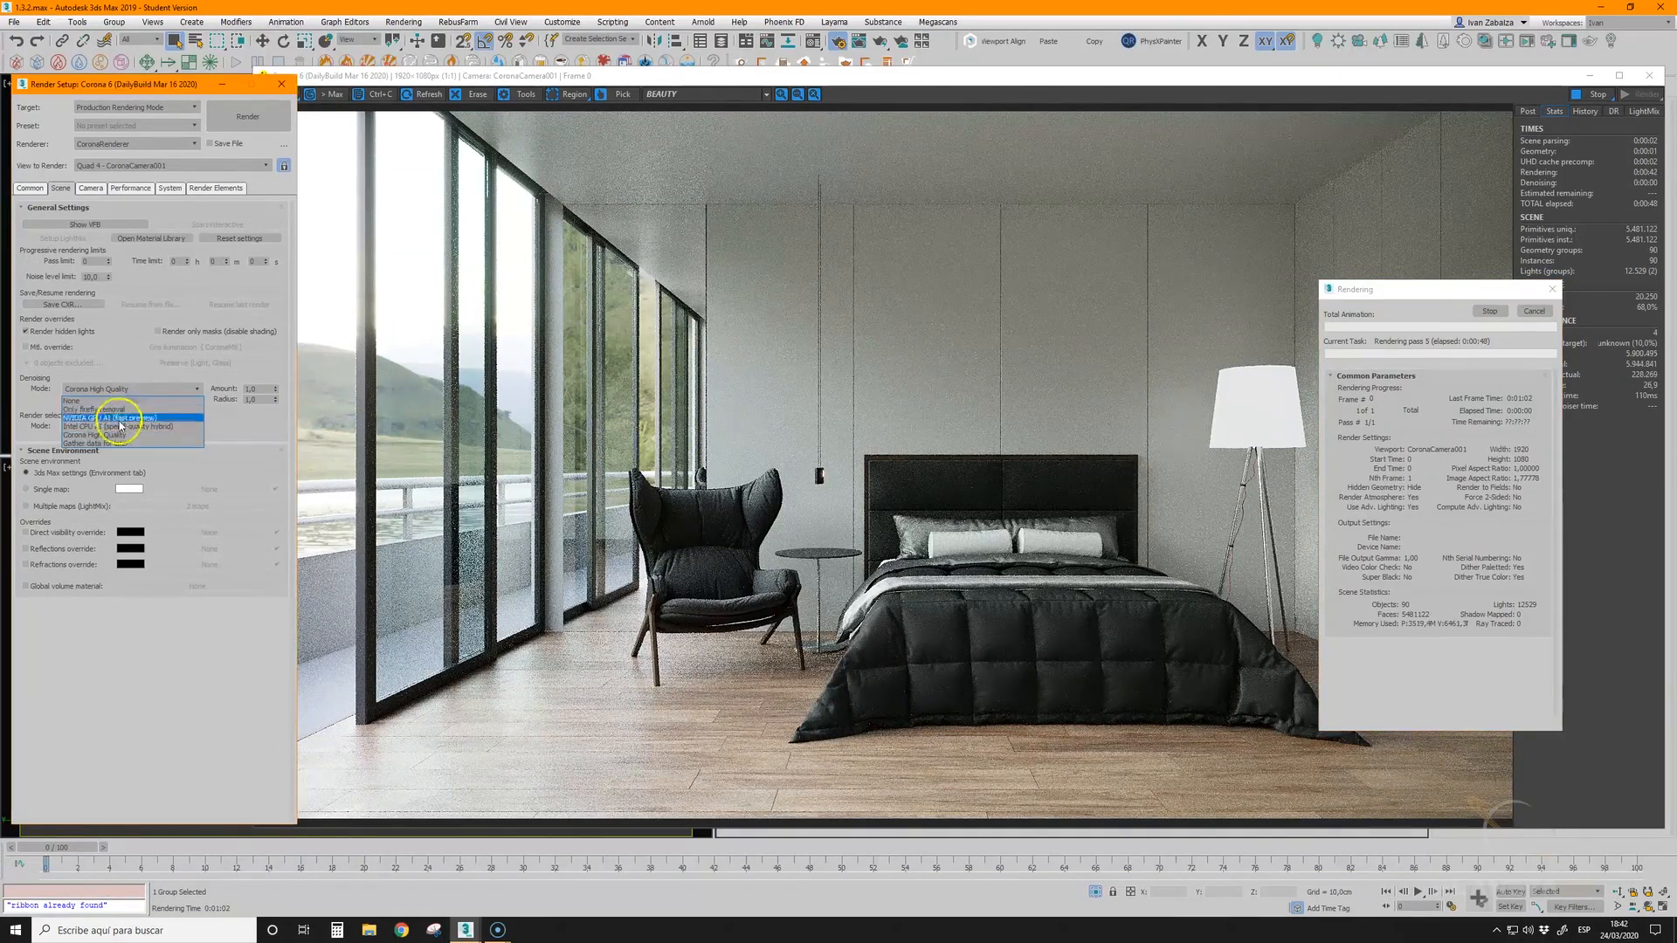
pyautogui.click(119, 428)
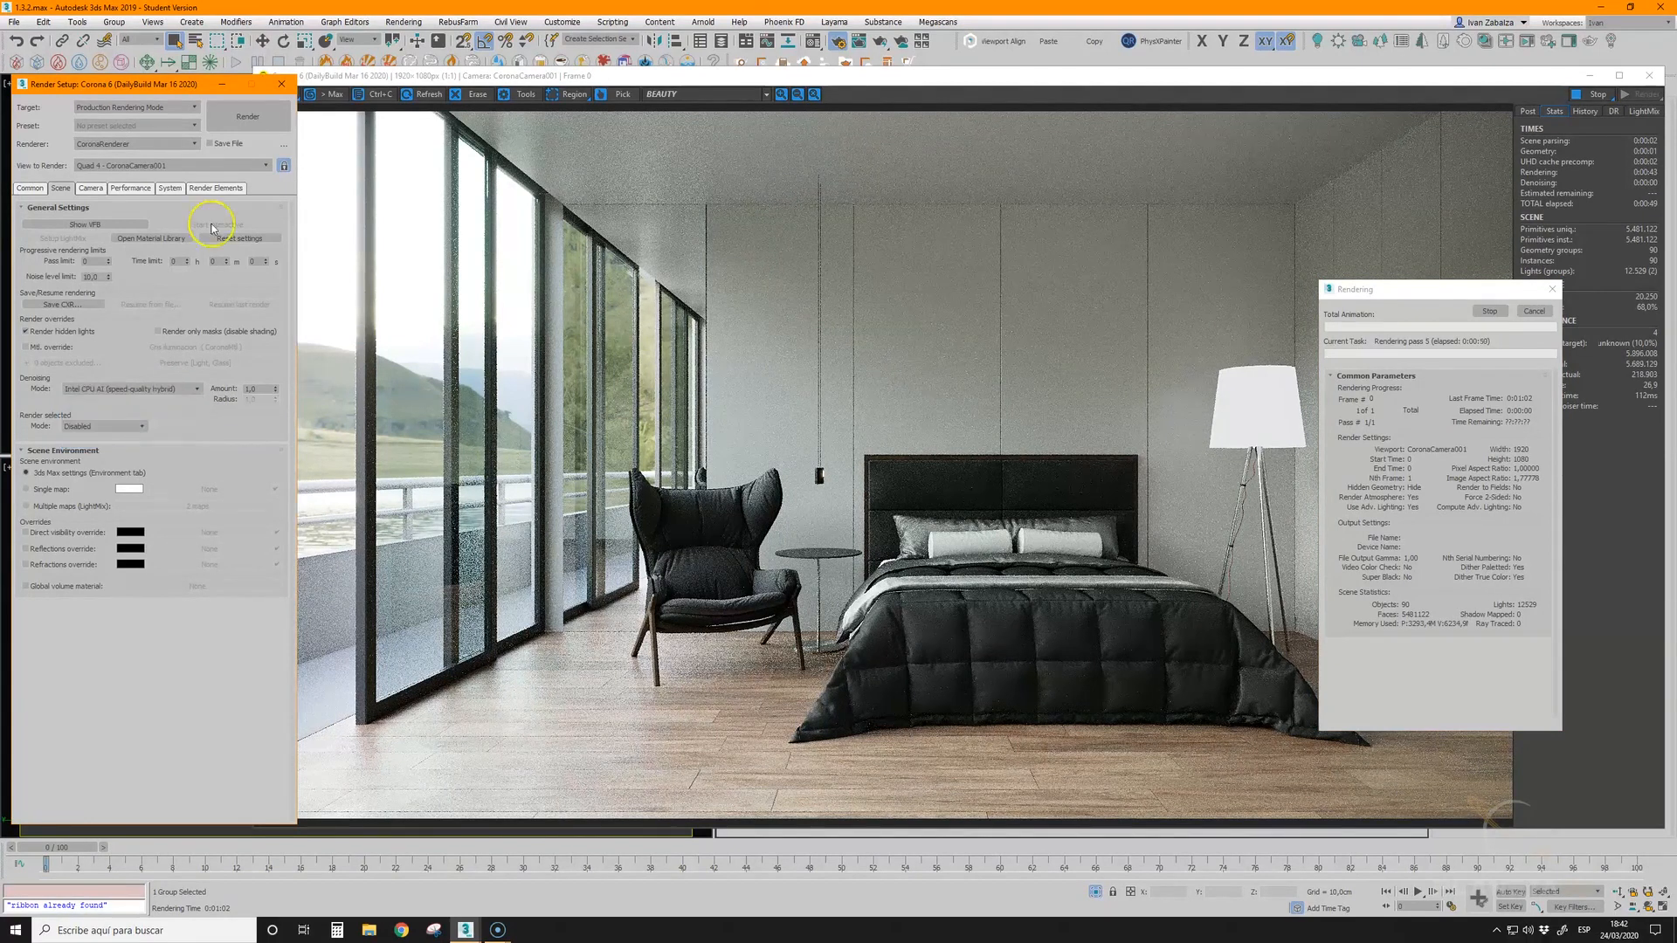
# - Examine the available image filter types in the system settings and return to the scene settings
pyautogui.click(171, 188)
pyautogui.click(122, 309)
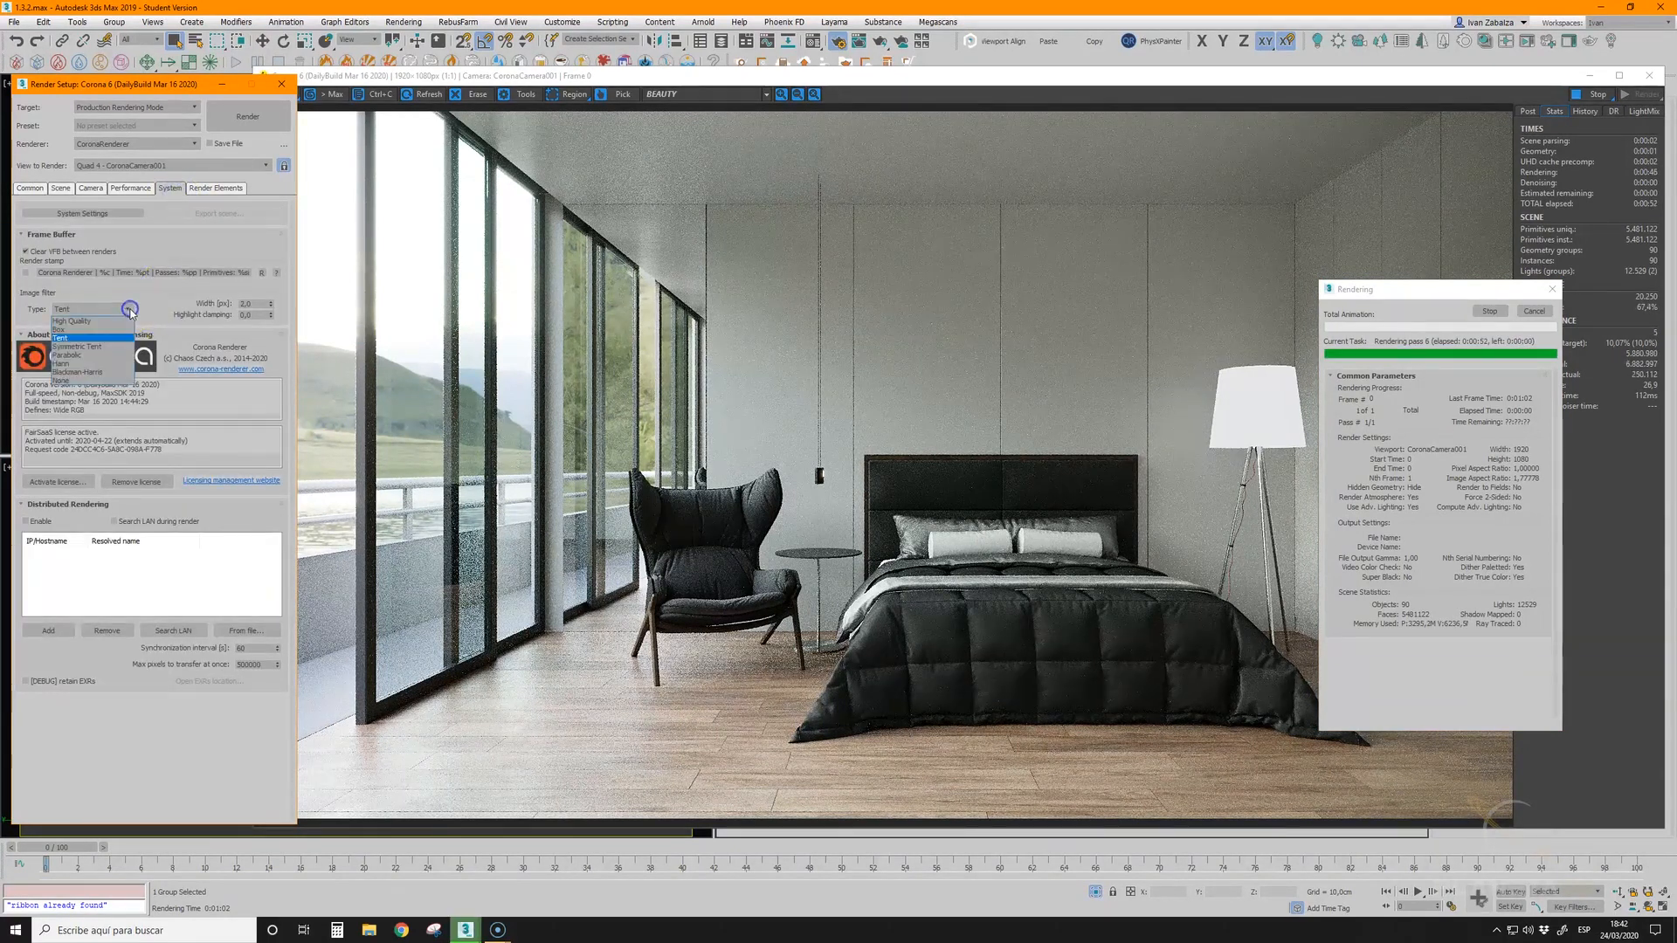
pyautogui.click(180, 262)
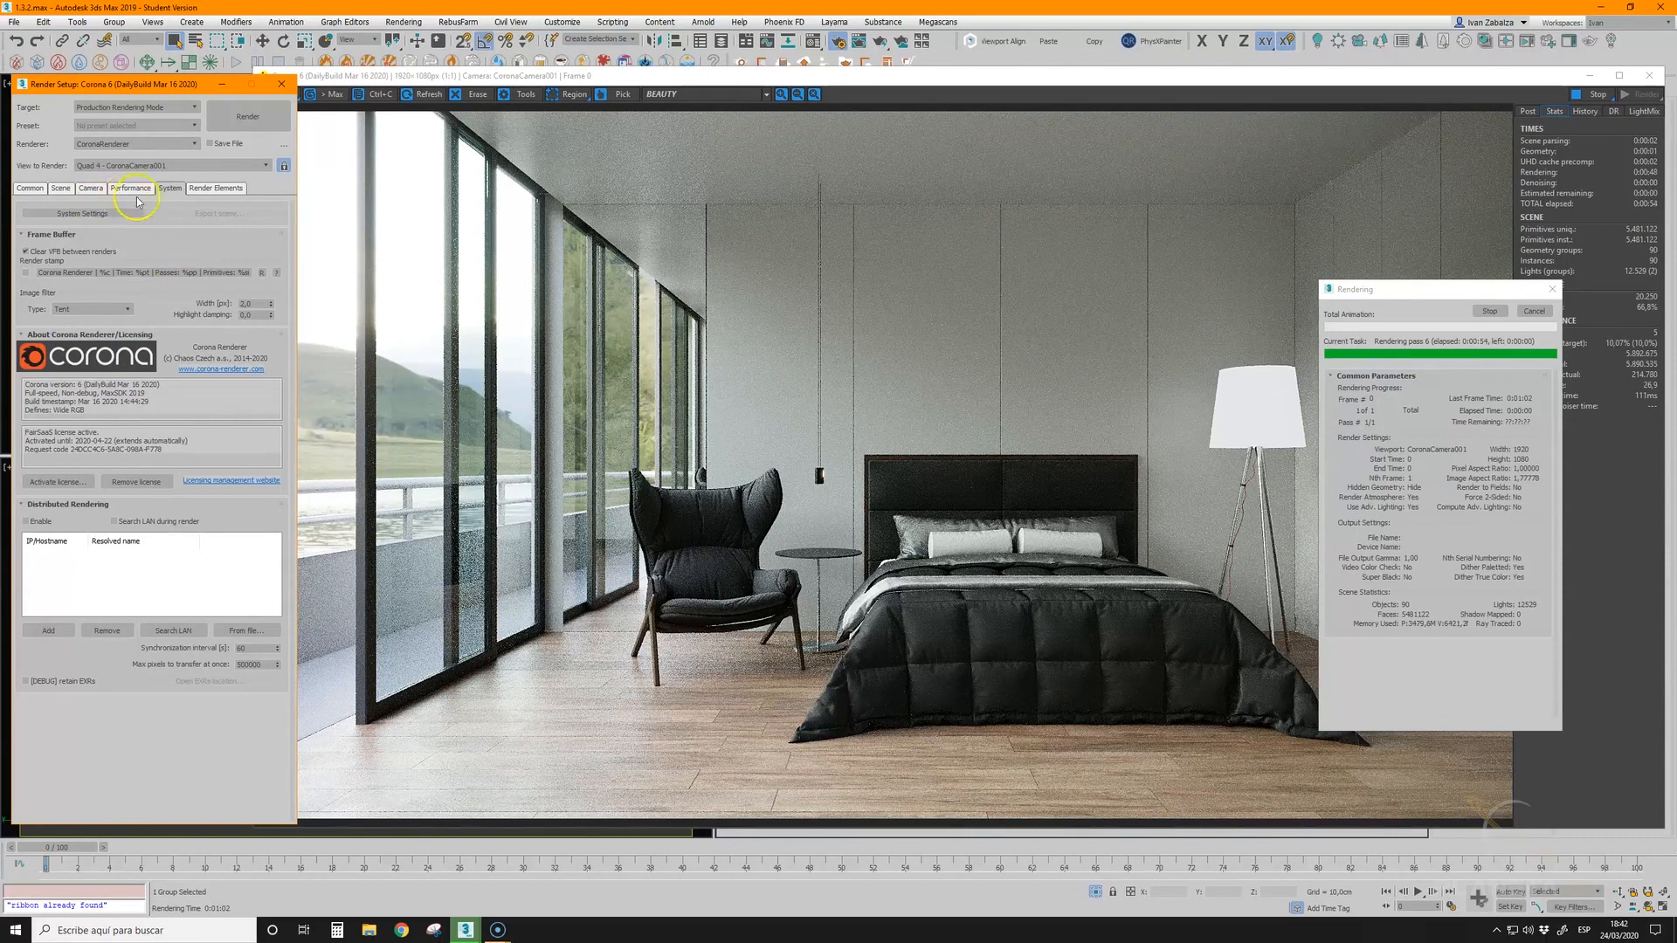
pyautogui.click(60, 188)
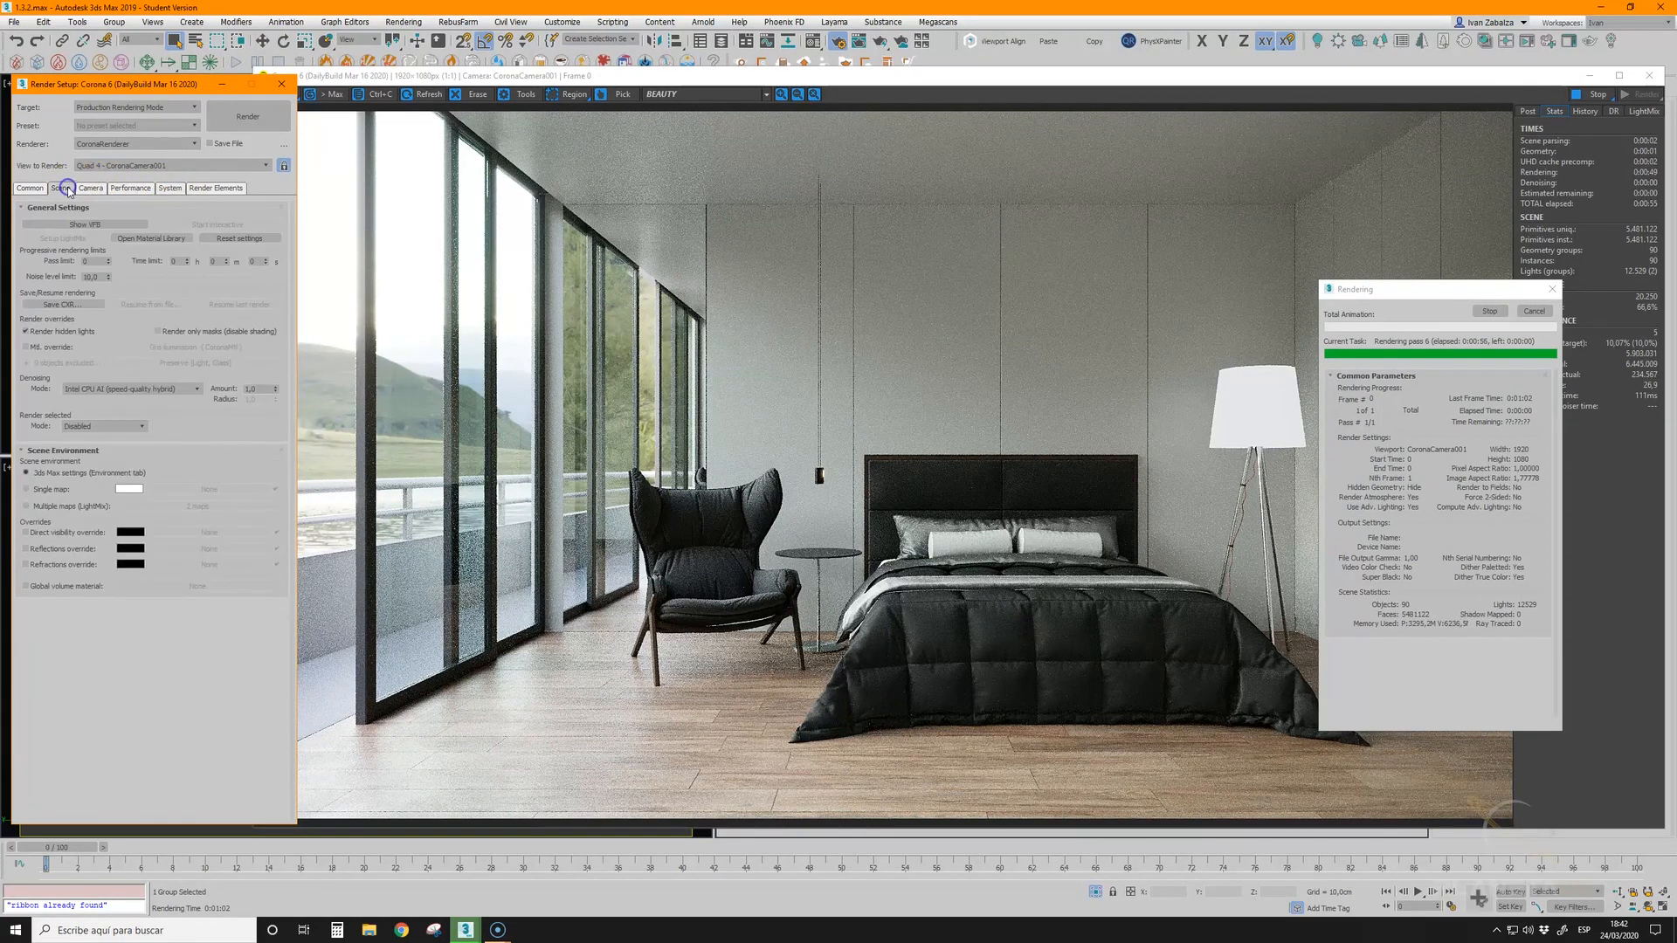
# - Set the denoising mode to Corona High Quality again and stop the running render
pyautogui.click(142, 390)
pyautogui.click(142, 391)
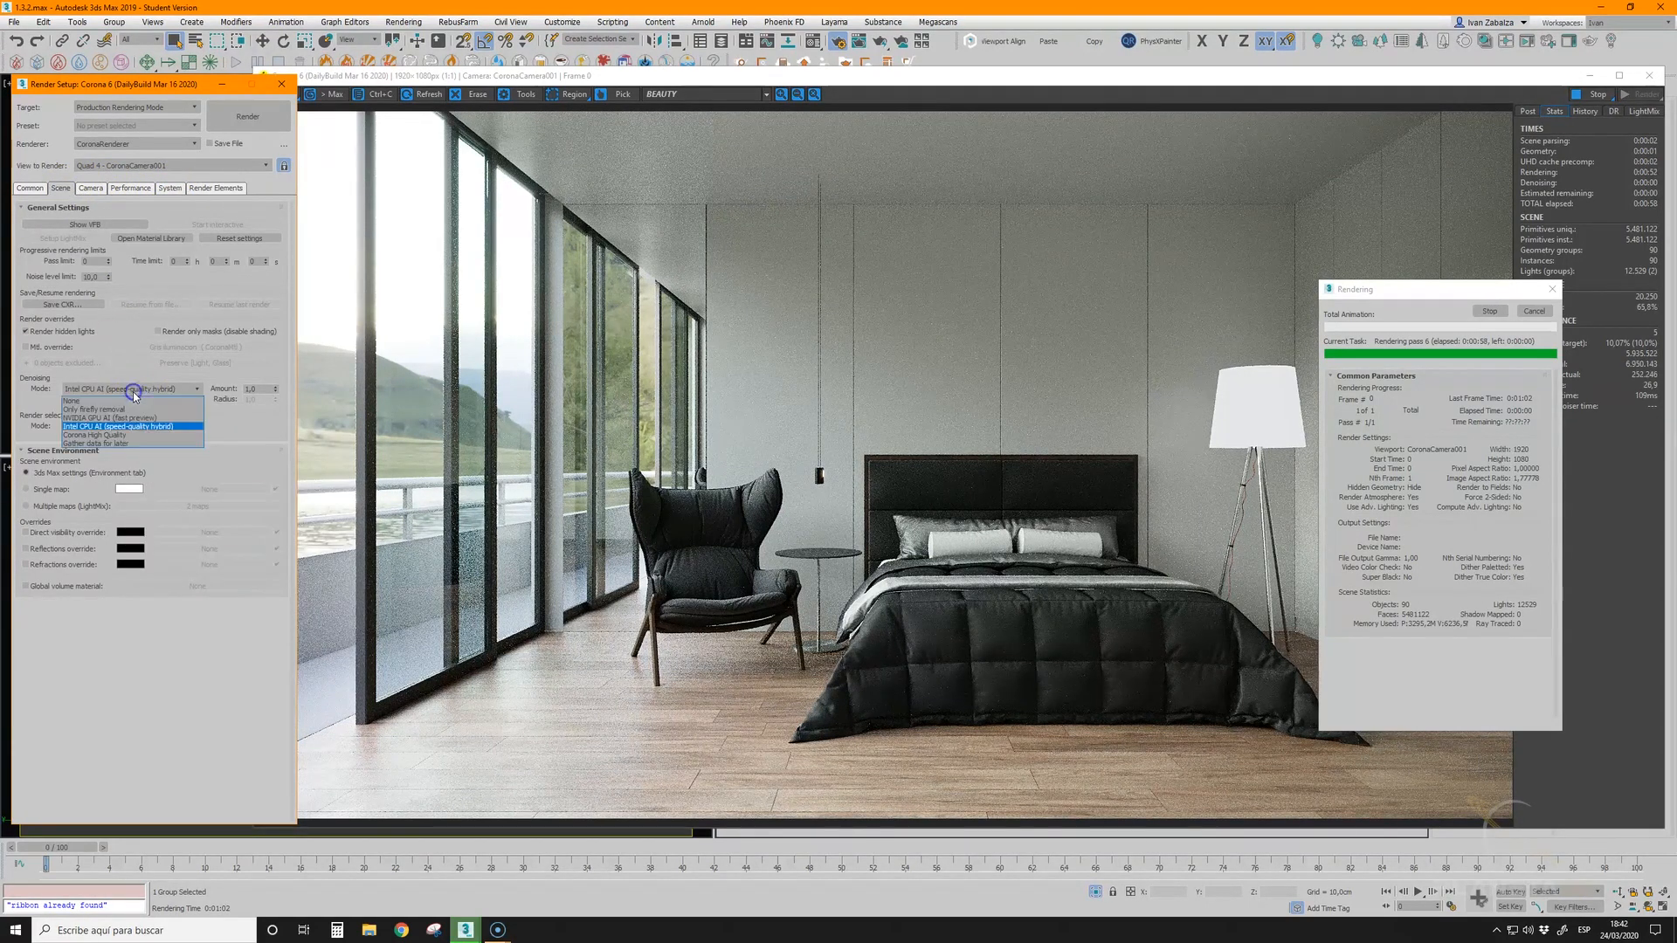
pyautogui.click(109, 434)
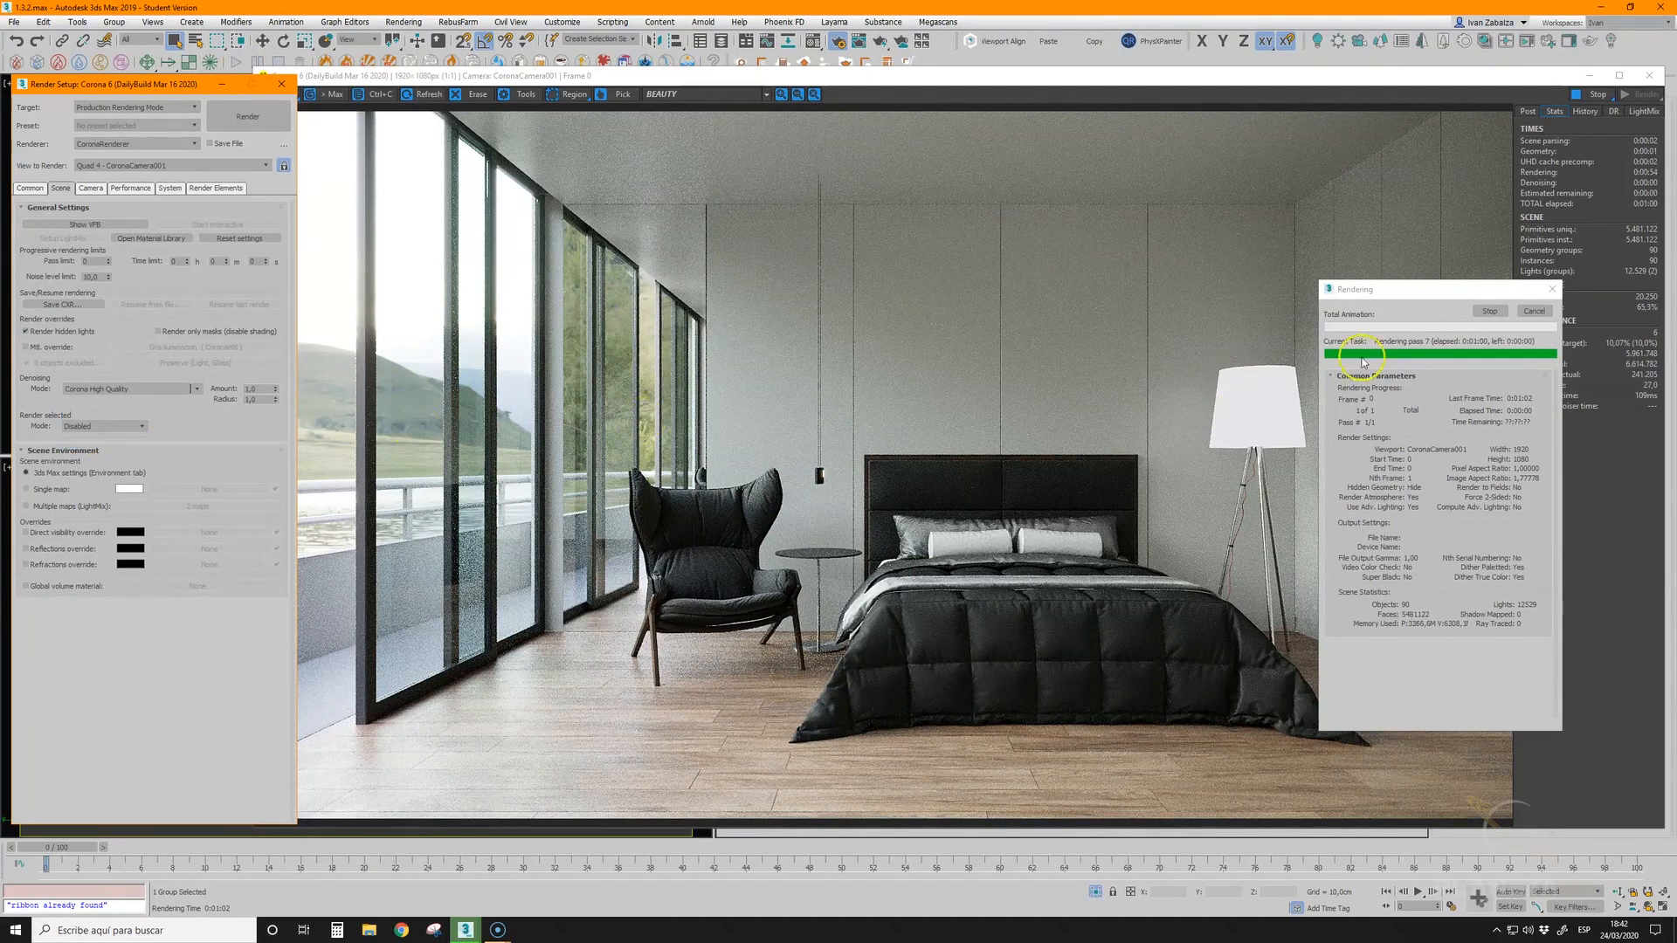
pyautogui.click(1591, 96)
pyautogui.click(1591, 96)
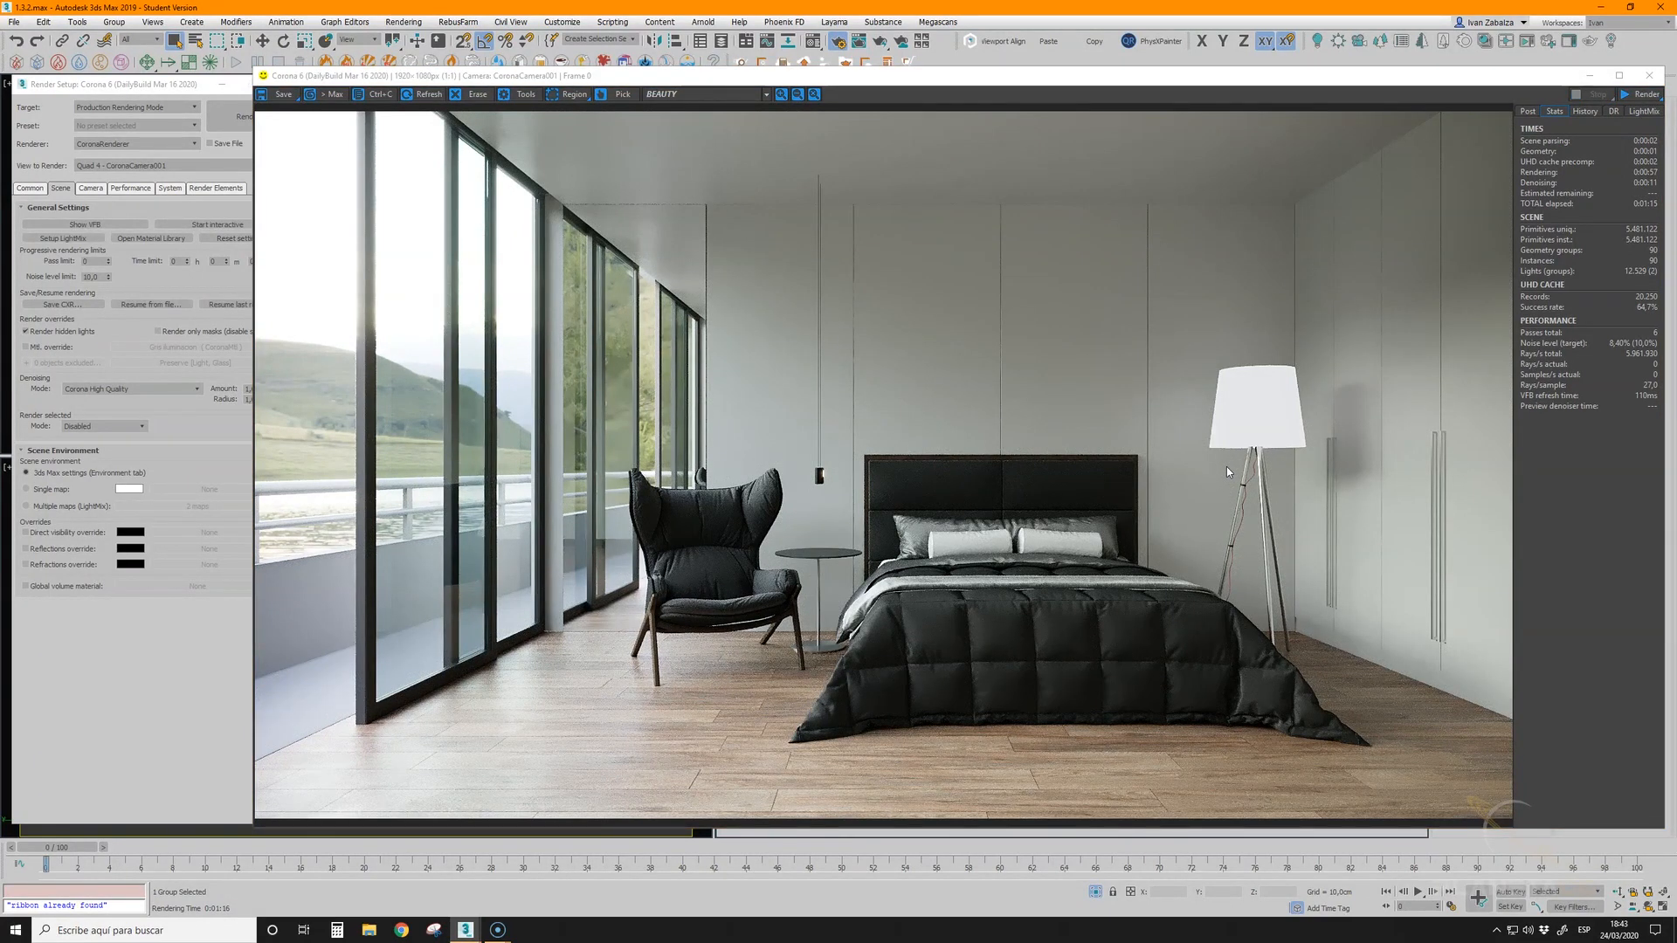
# - Set the denoising mode to Intel CPU AI (speed-quality hybrid) after the finished render
pyautogui.click(98, 392)
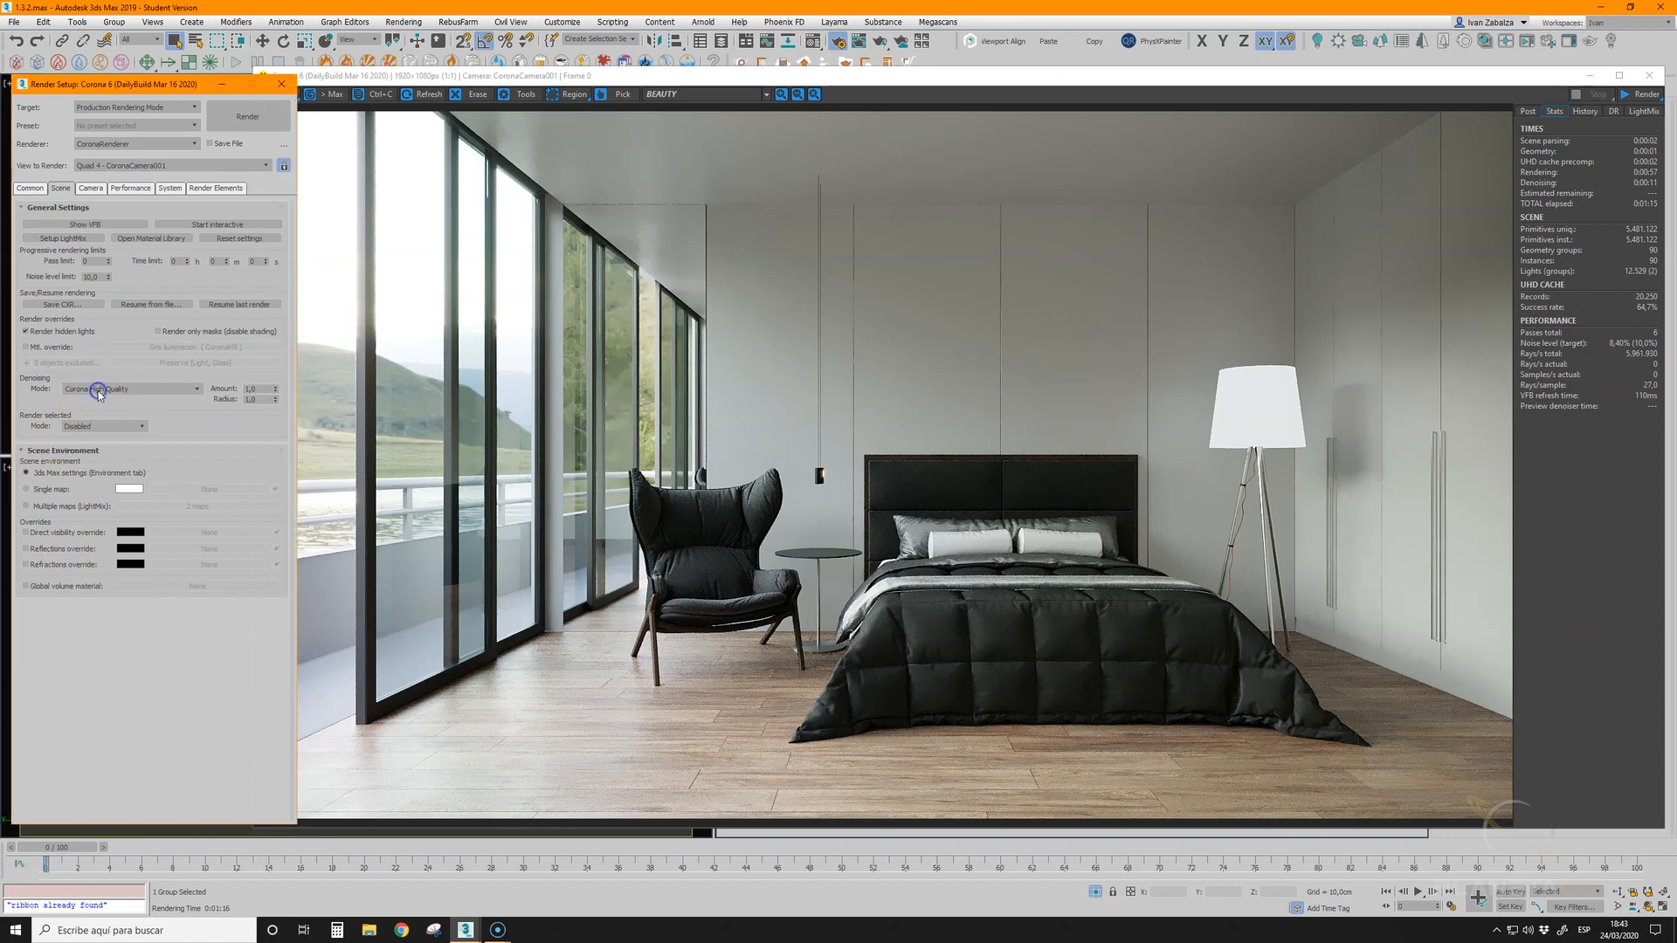
pyautogui.click(98, 390)
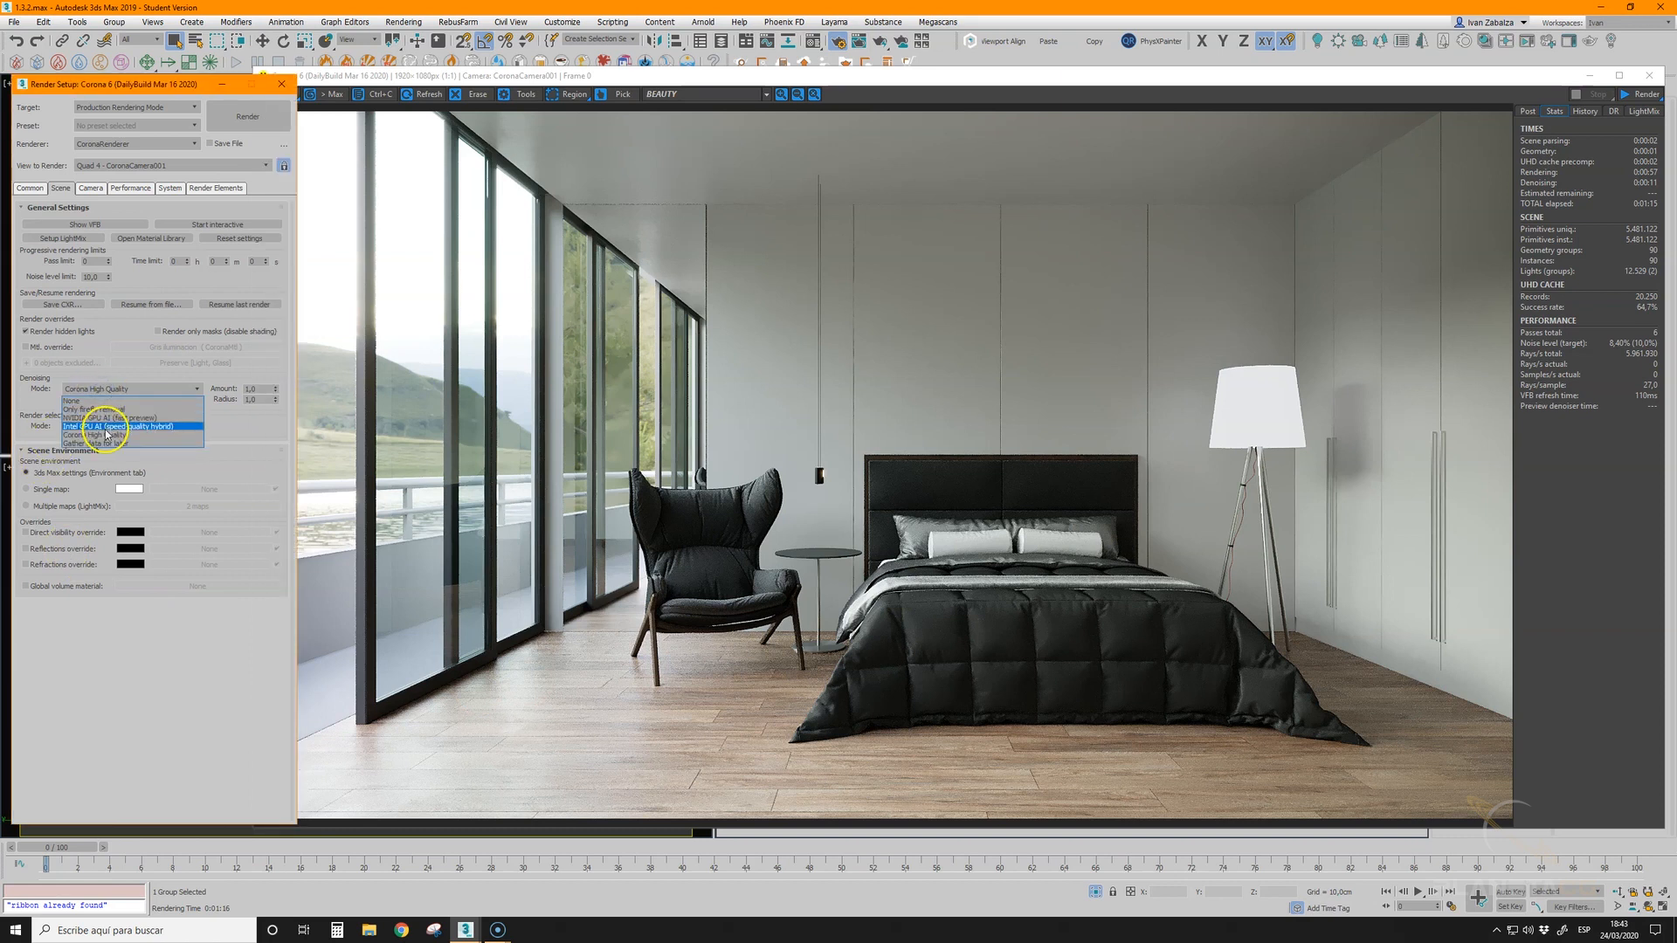
pyautogui.click(104, 428)
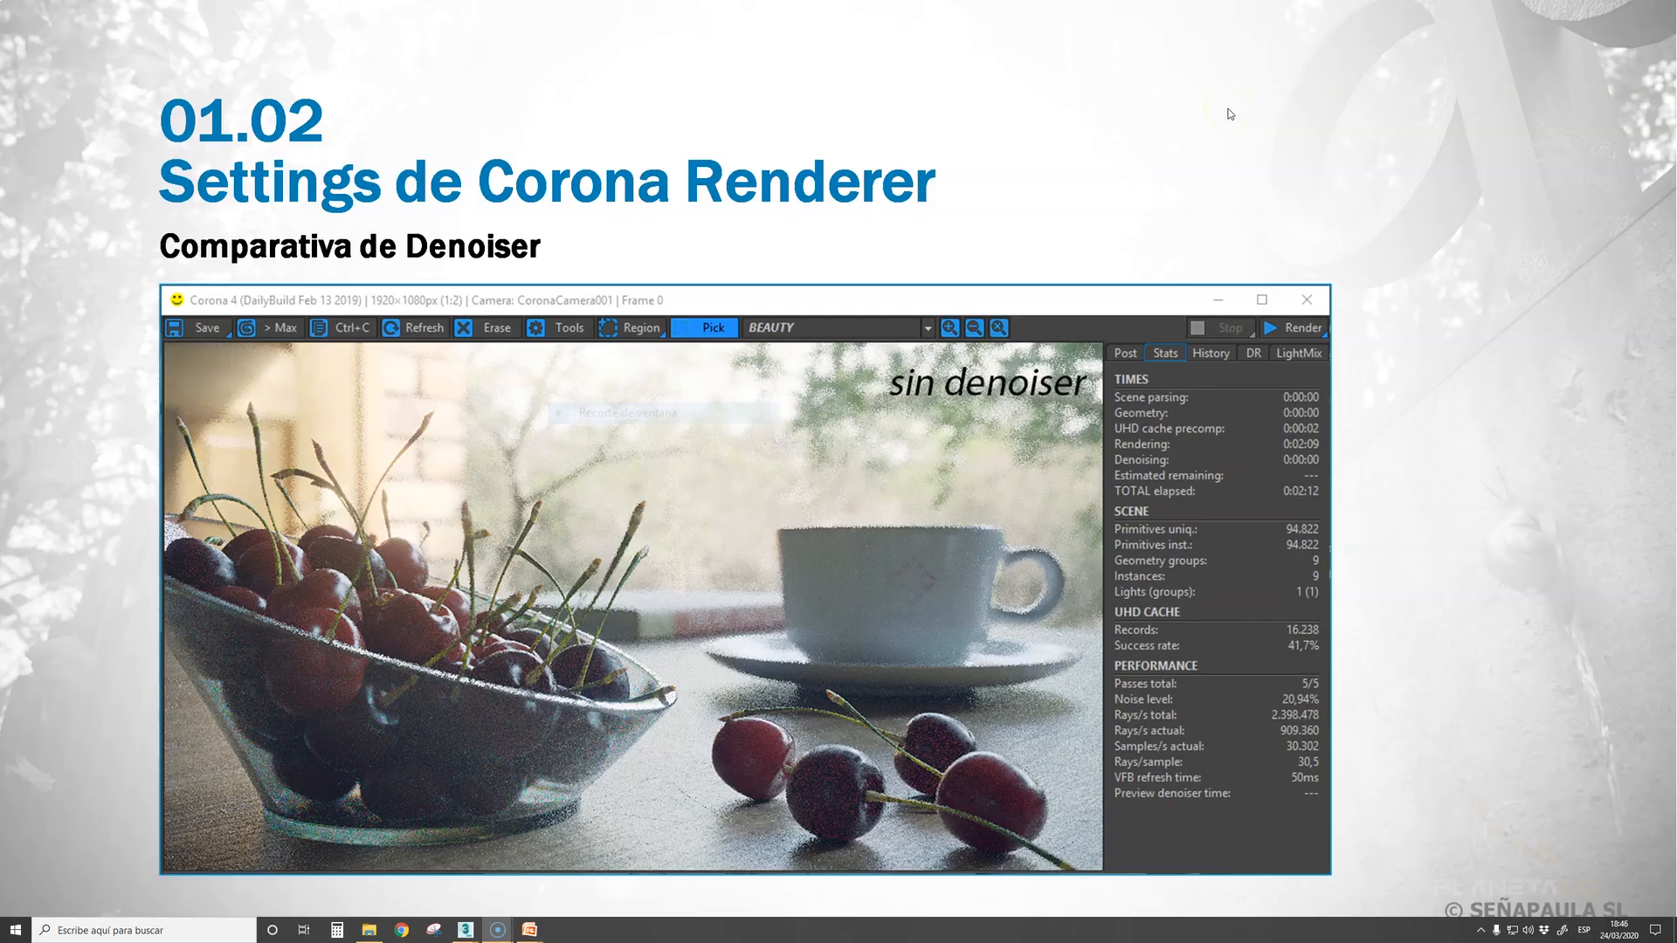
pyautogui.click(1186, 111)
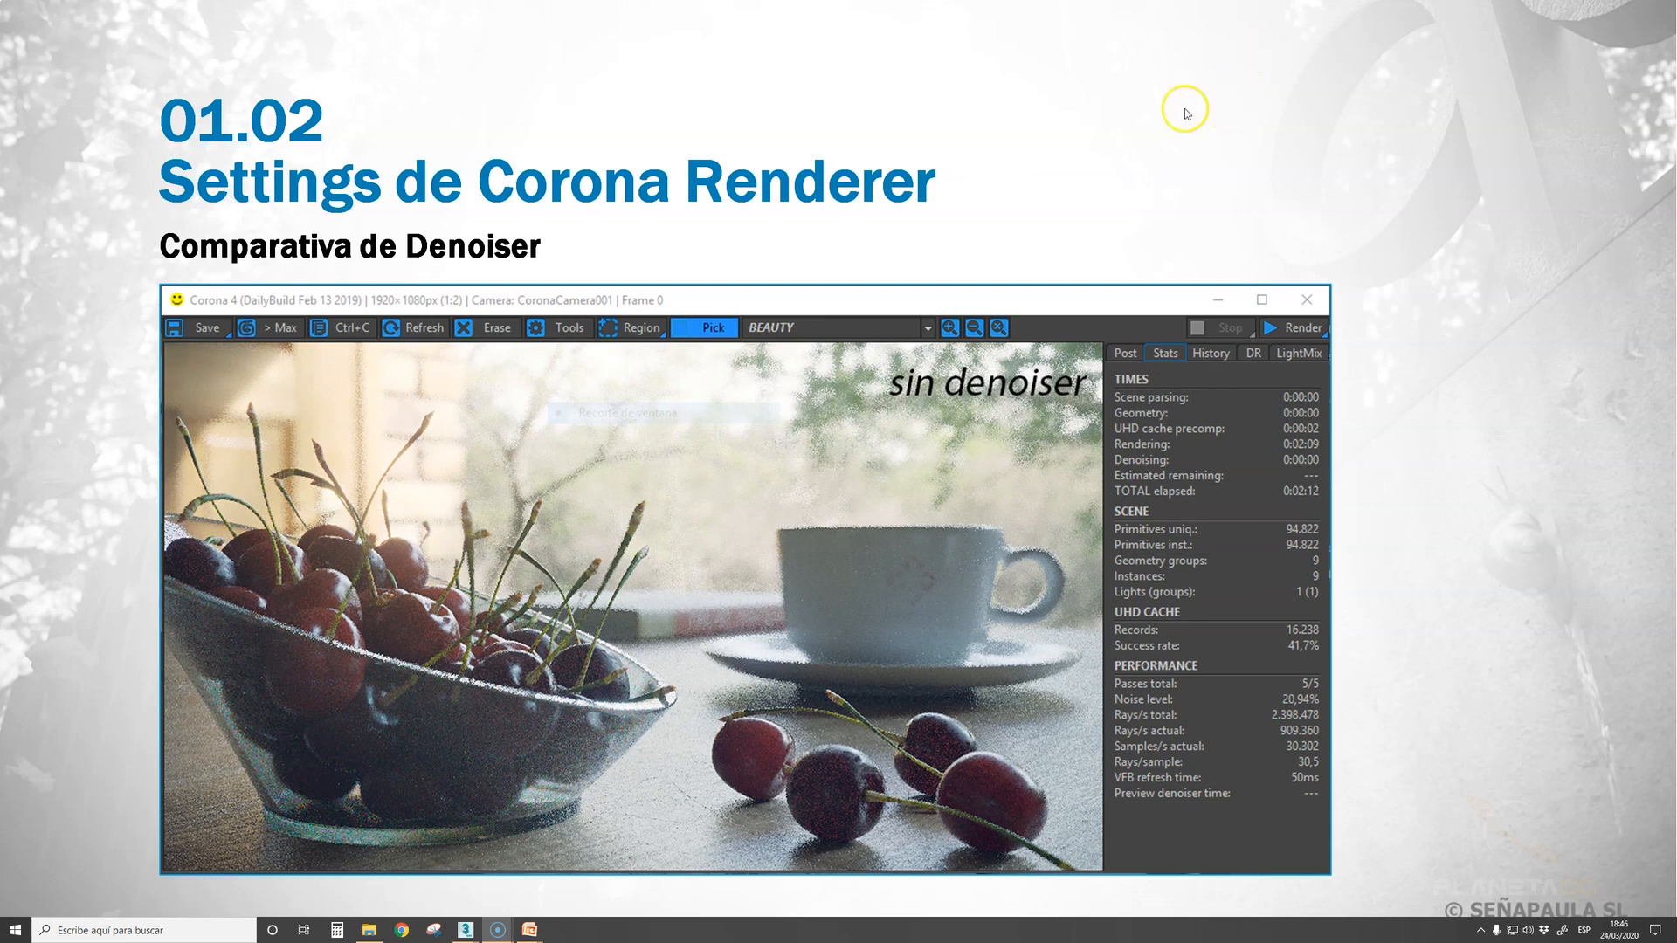
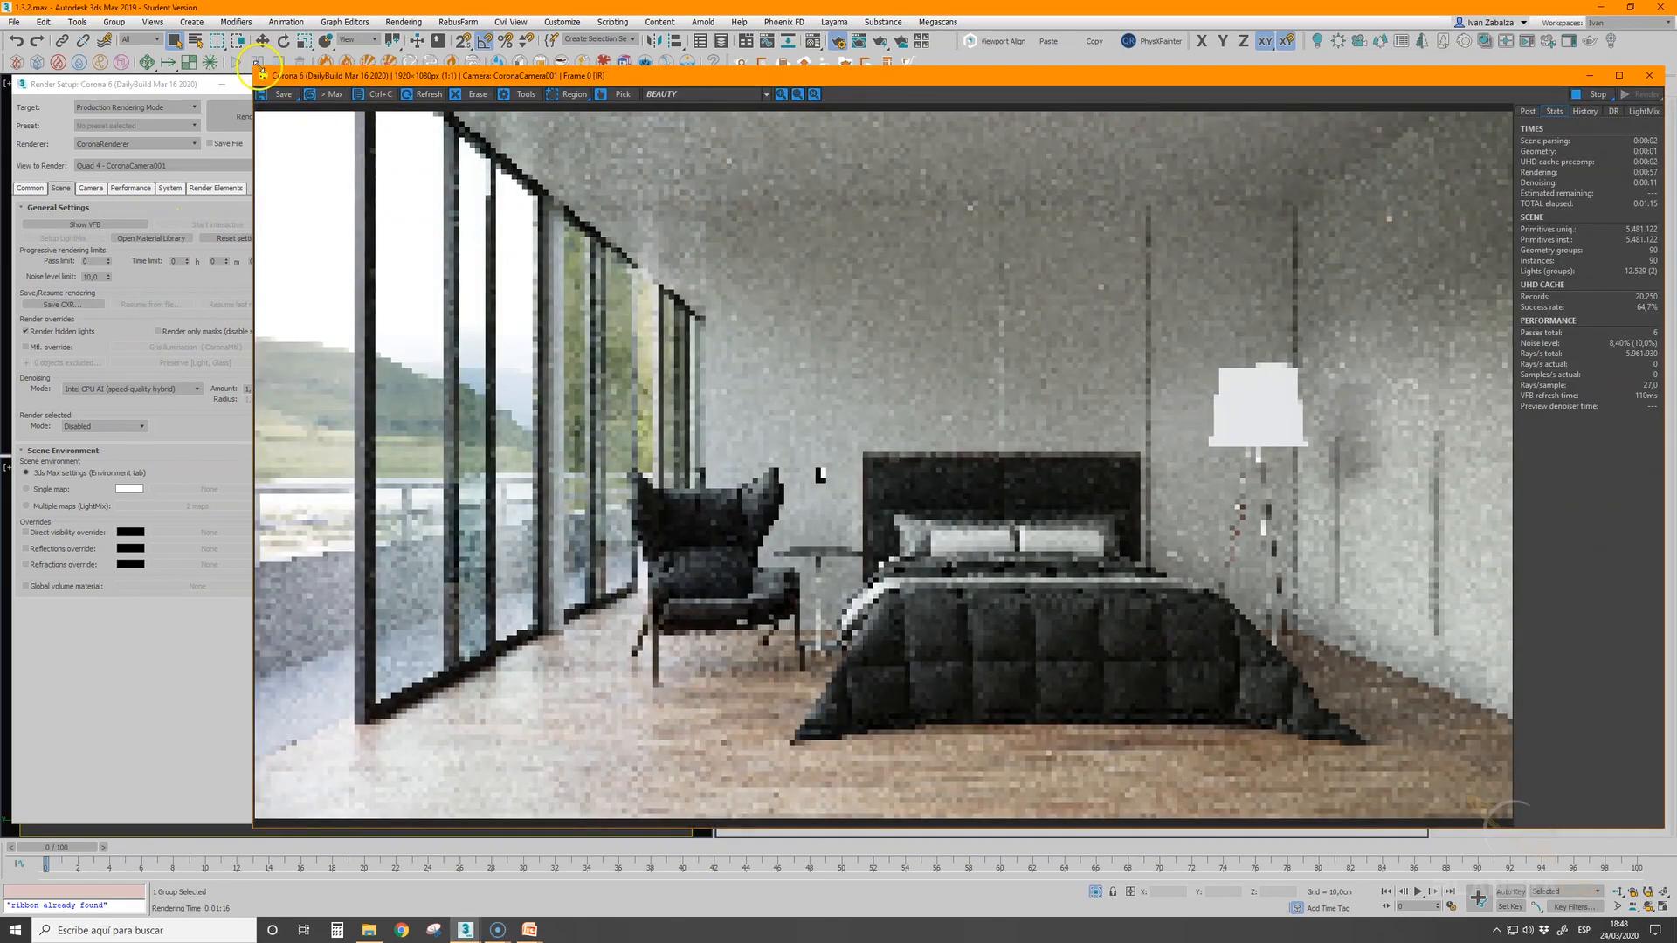
# - Move the interactive render's frame buffer below the camera viewport and resize it to fill the viewport beneath
pyautogui.moveTo(261, 71); pyautogui.dragTo(936, 467)
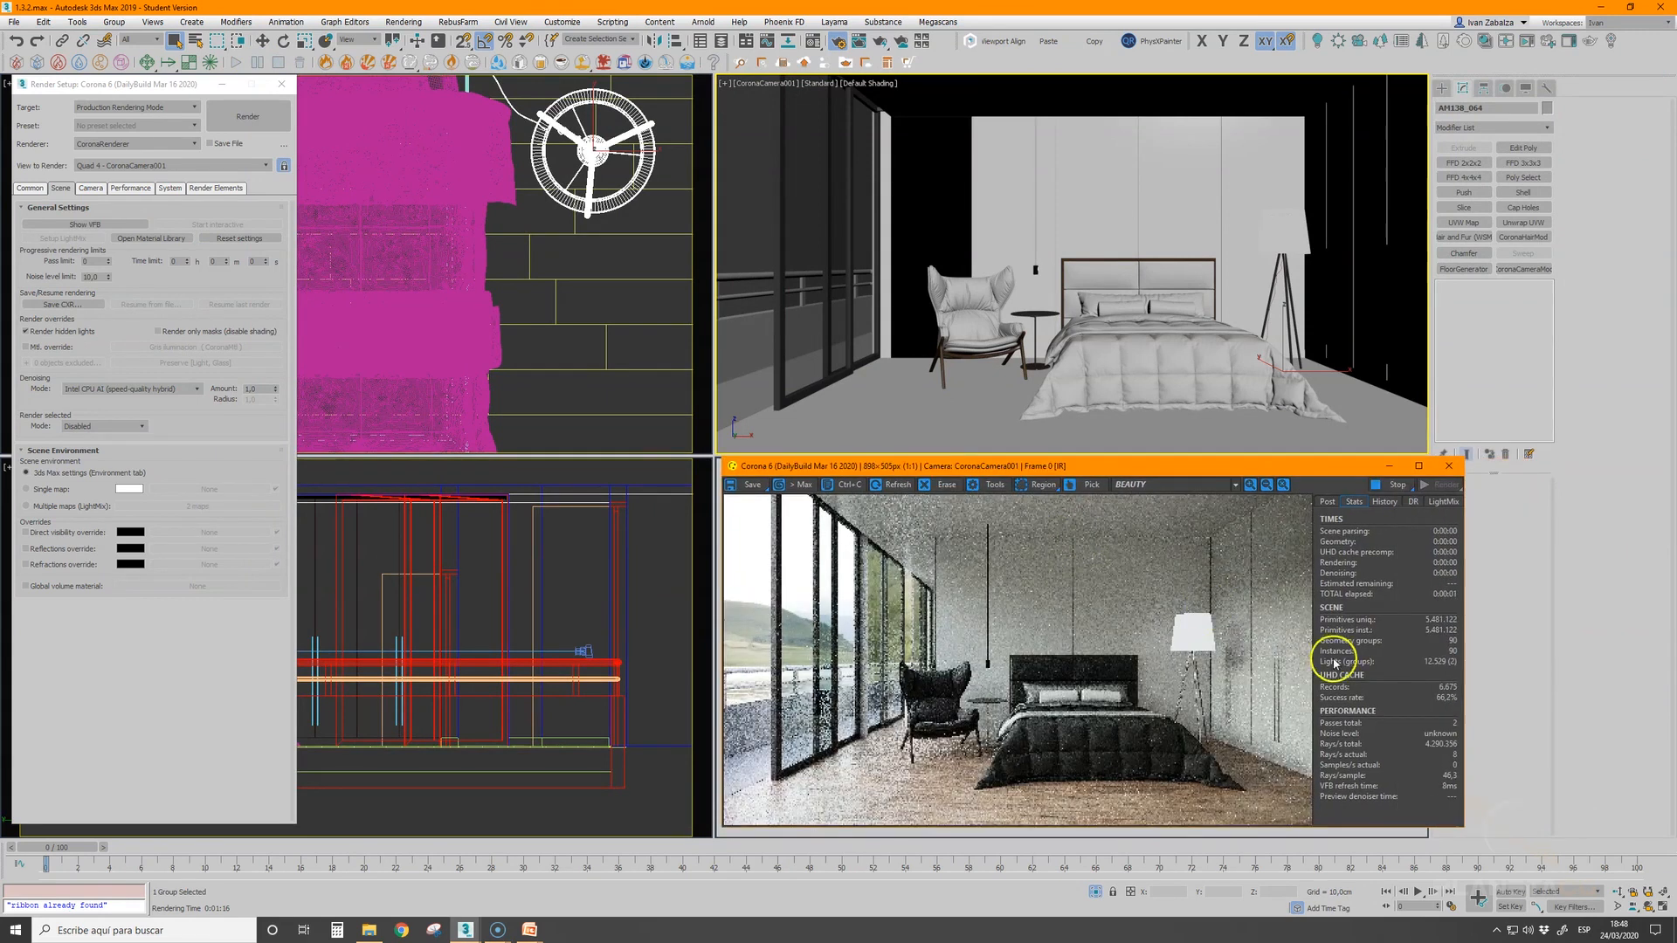
pyautogui.moveTo(1441, 629); pyautogui.dragTo(1429, 629)
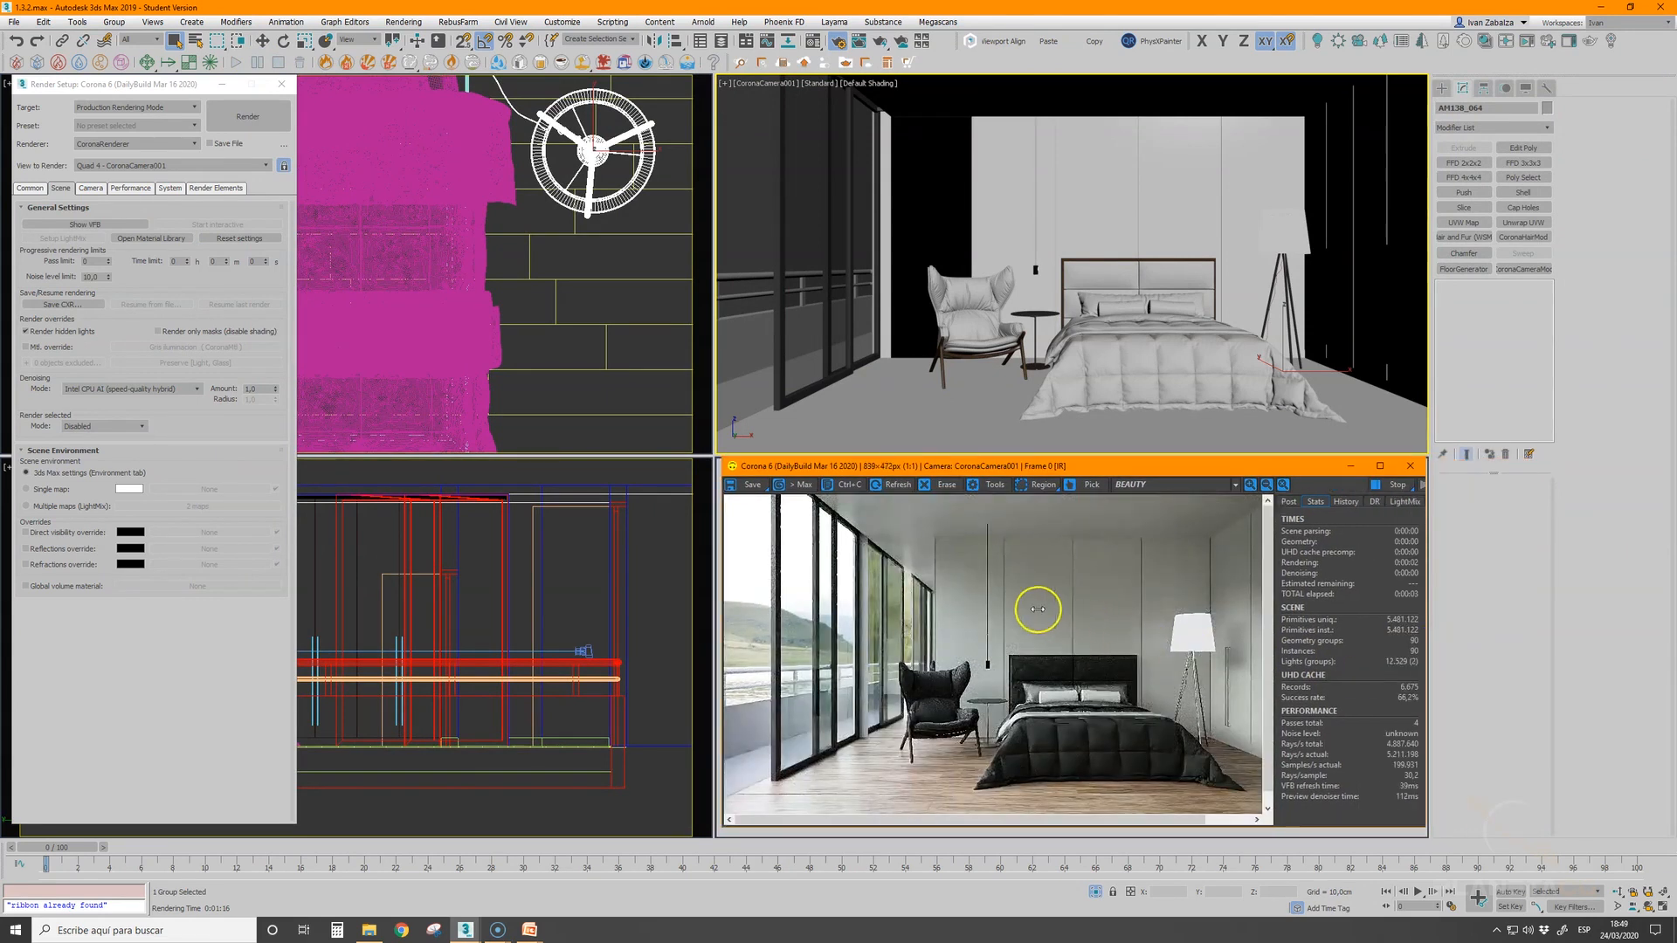
pyautogui.moveTo(835, 465); pyautogui.dragTo(821, 467)
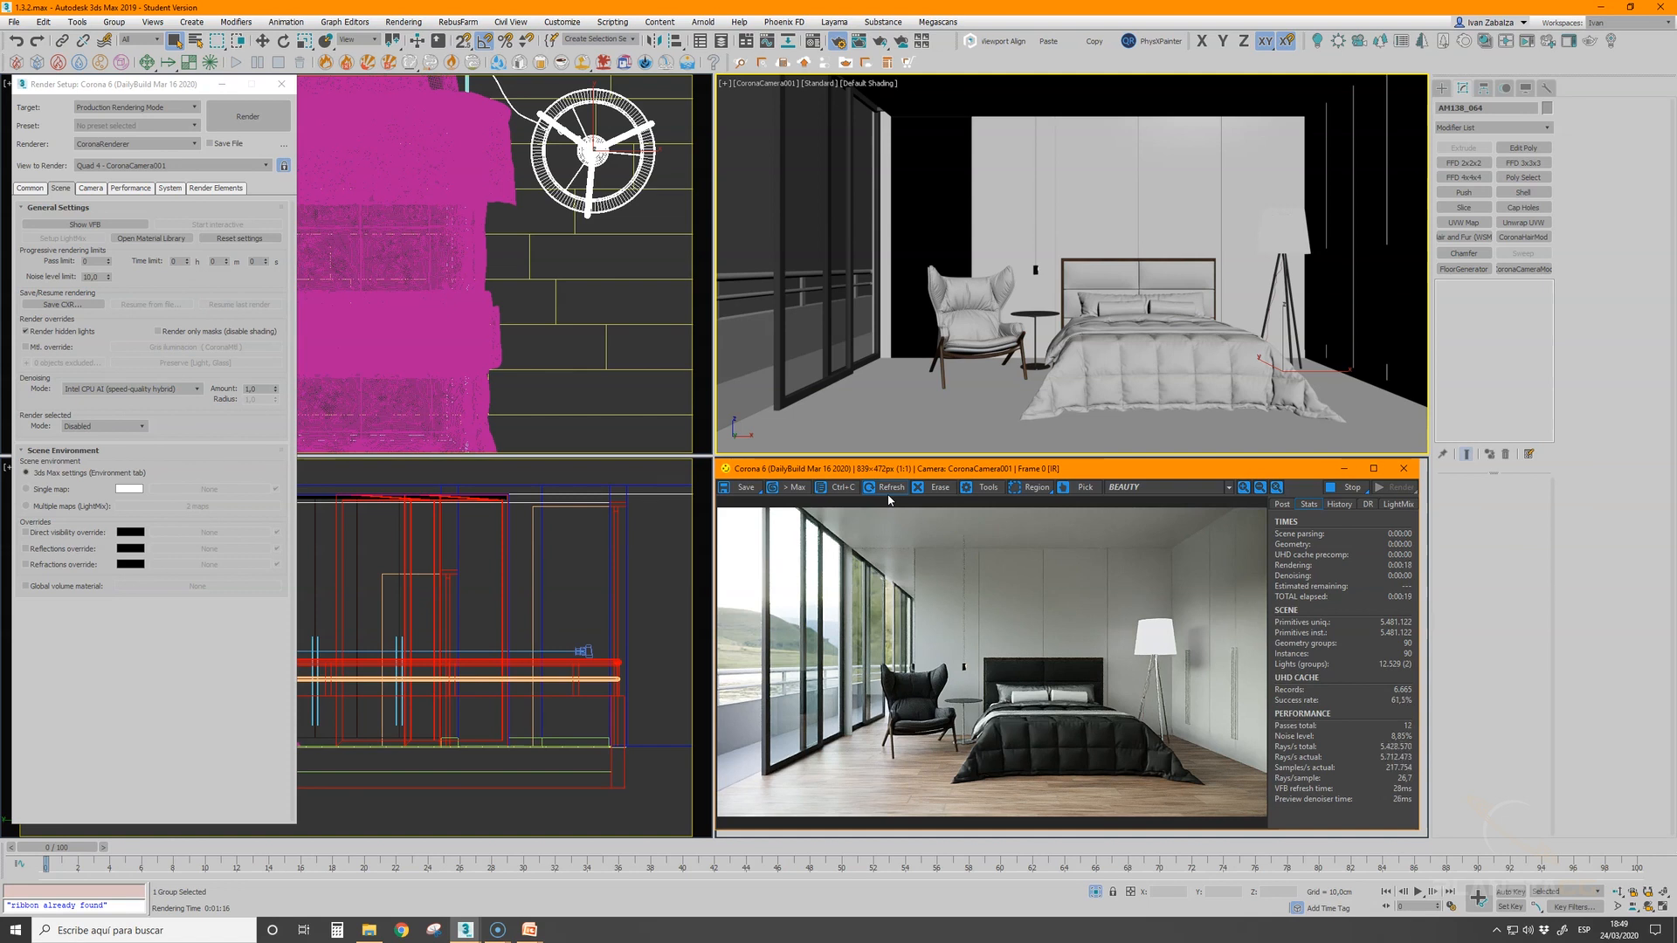
pyautogui.moveTo(1428, 840); pyautogui.dragTo(1438, 846)
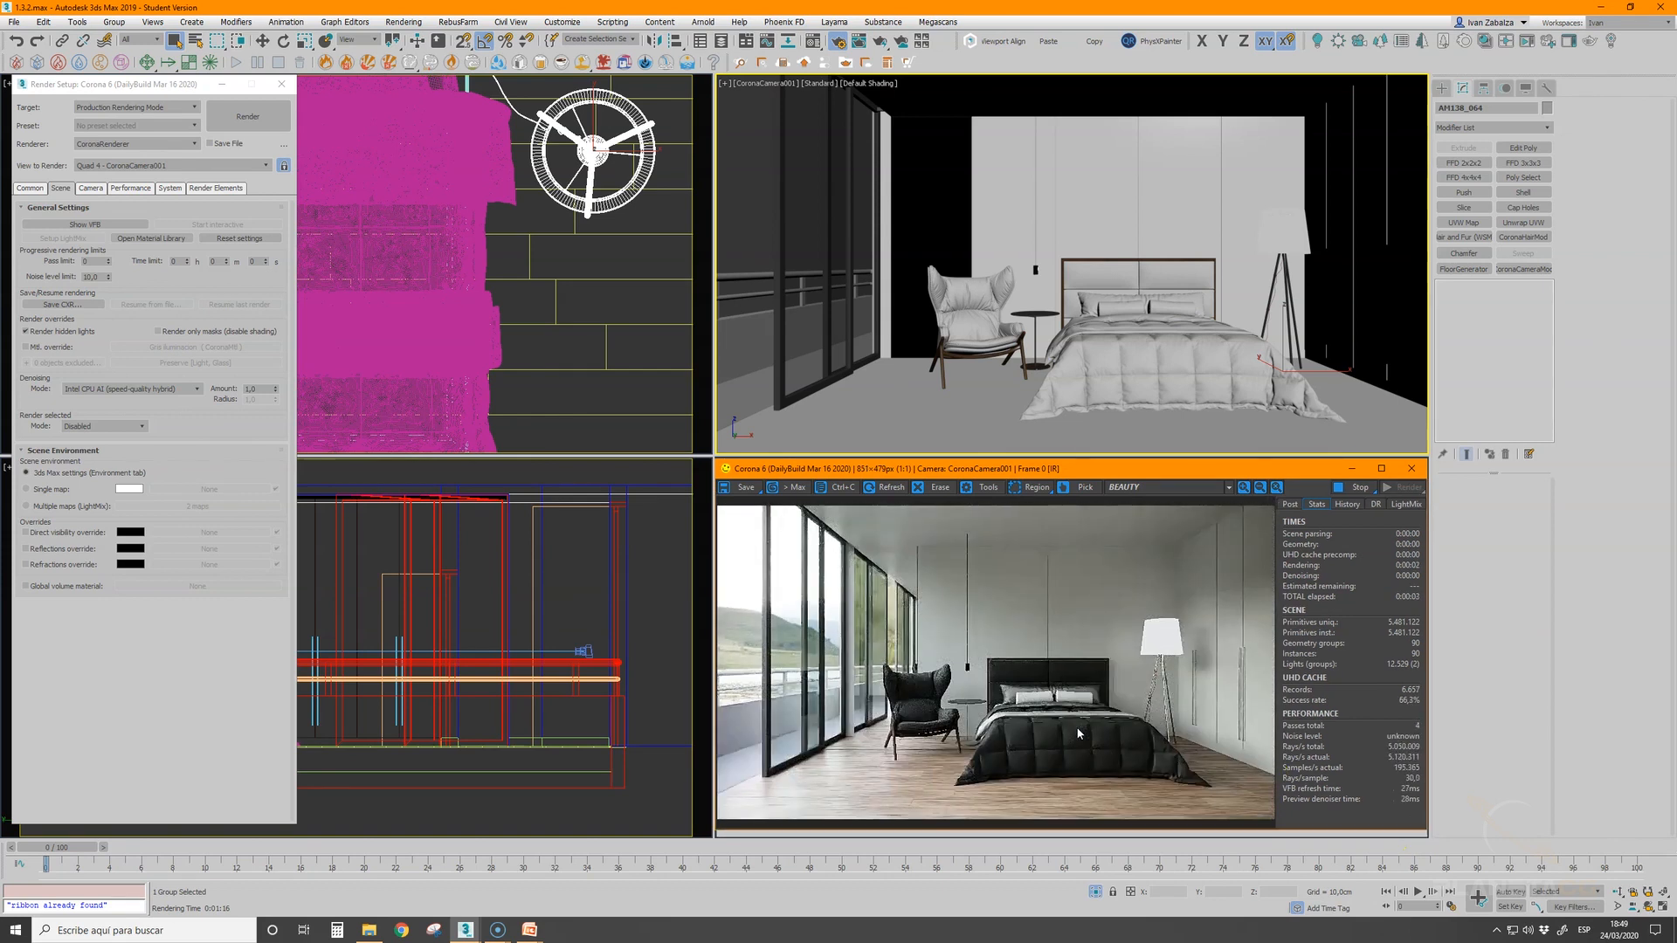
# - Set the Render selected mode to Viewport selection
pyautogui.click(138, 426)
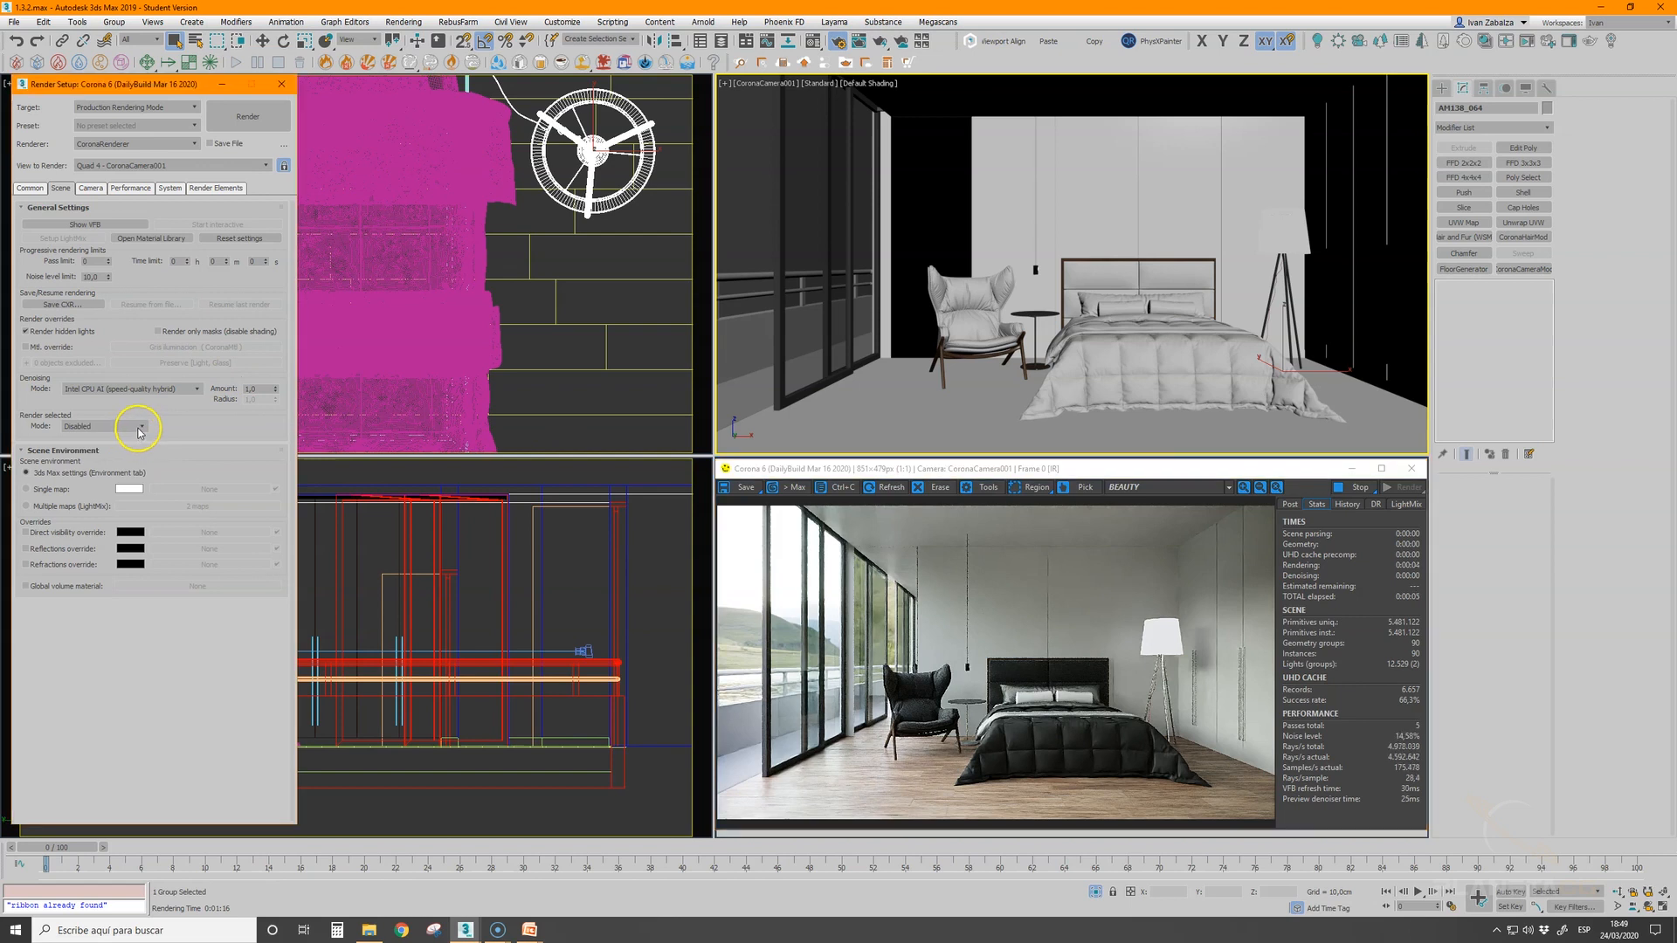
pyautogui.click(111, 448)
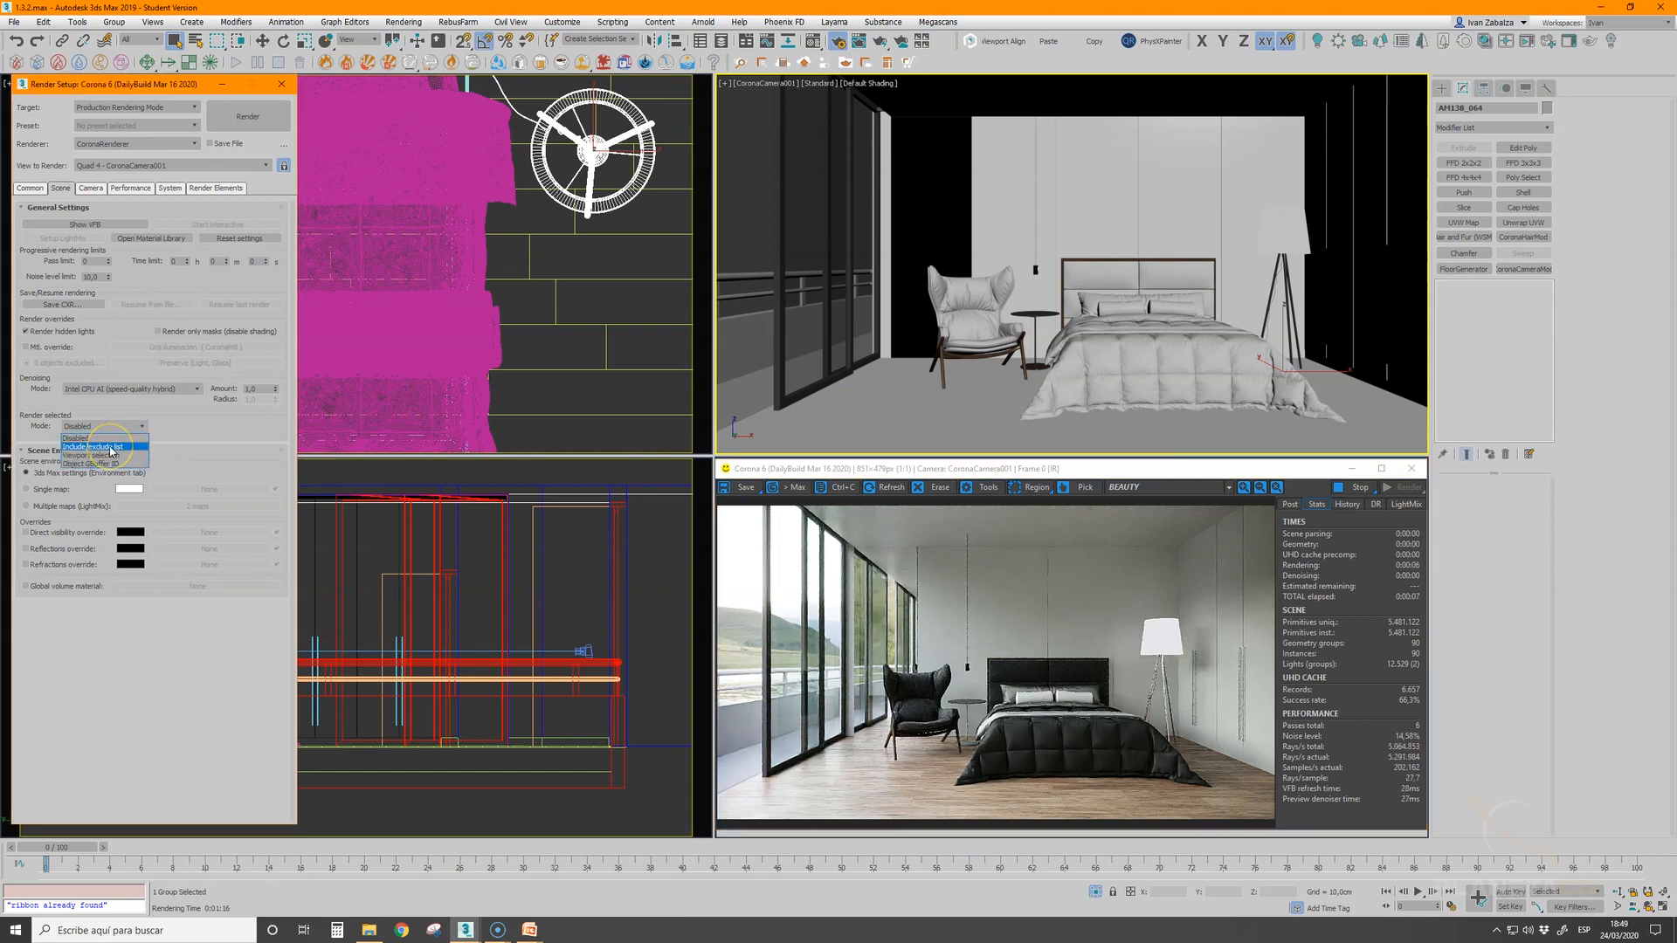
pyautogui.click(105, 455)
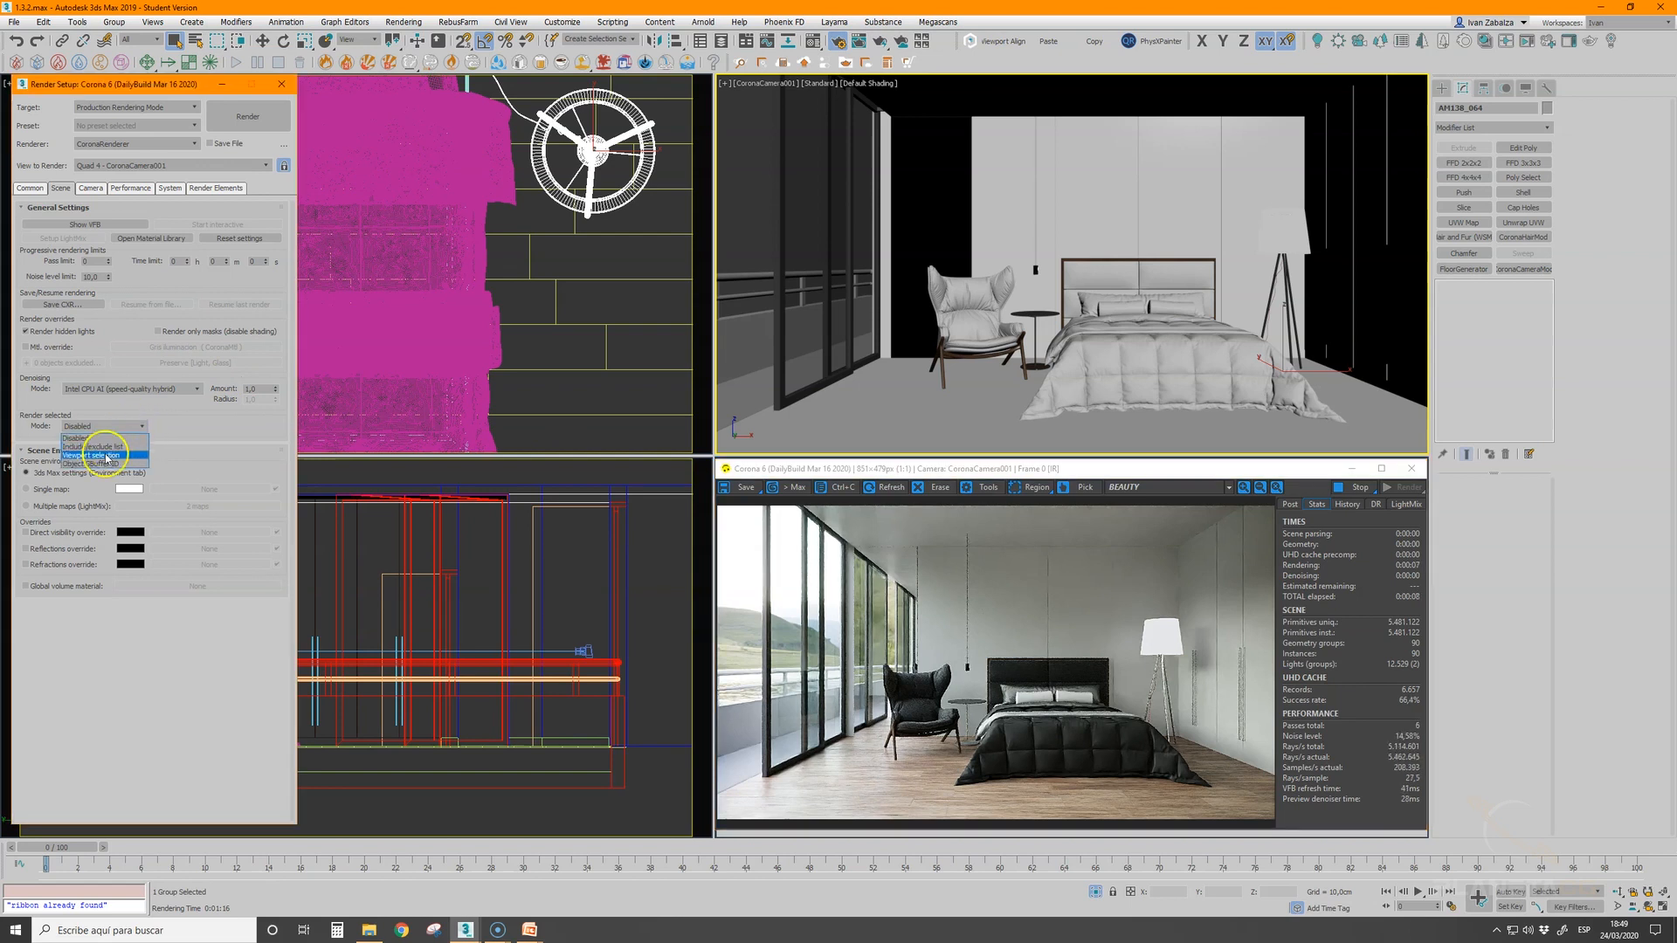
# - Select the bed, armchair, floor lamp and floor one after another to render each object alone
pyautogui.click(1119, 352)
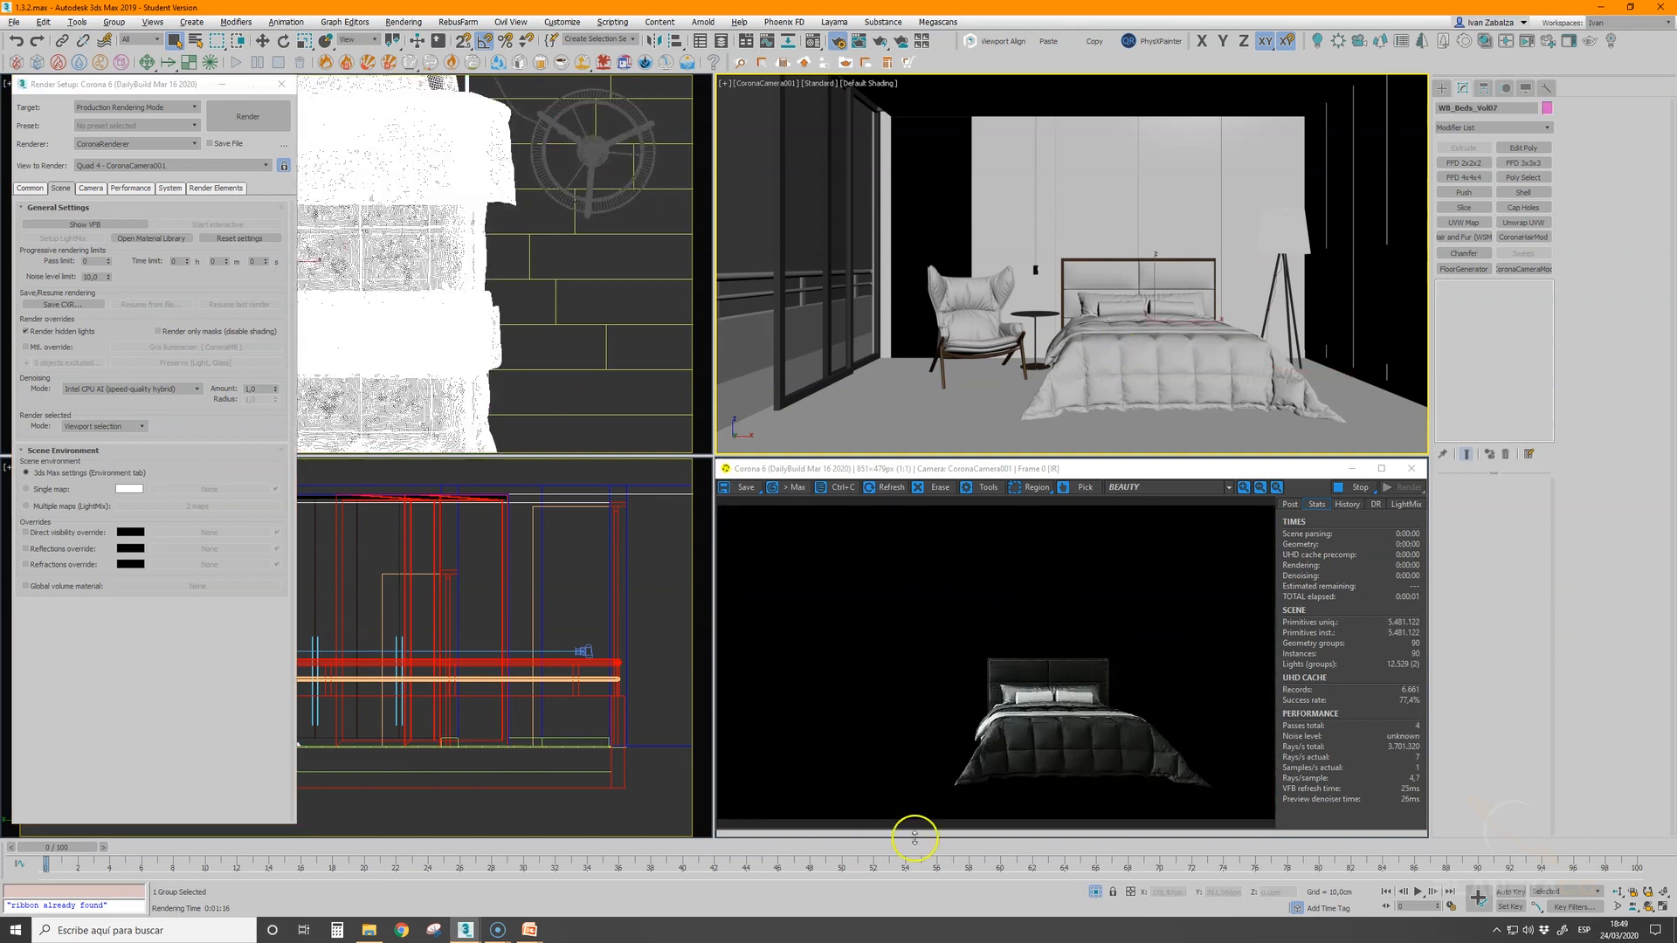
pyautogui.click(955, 301)
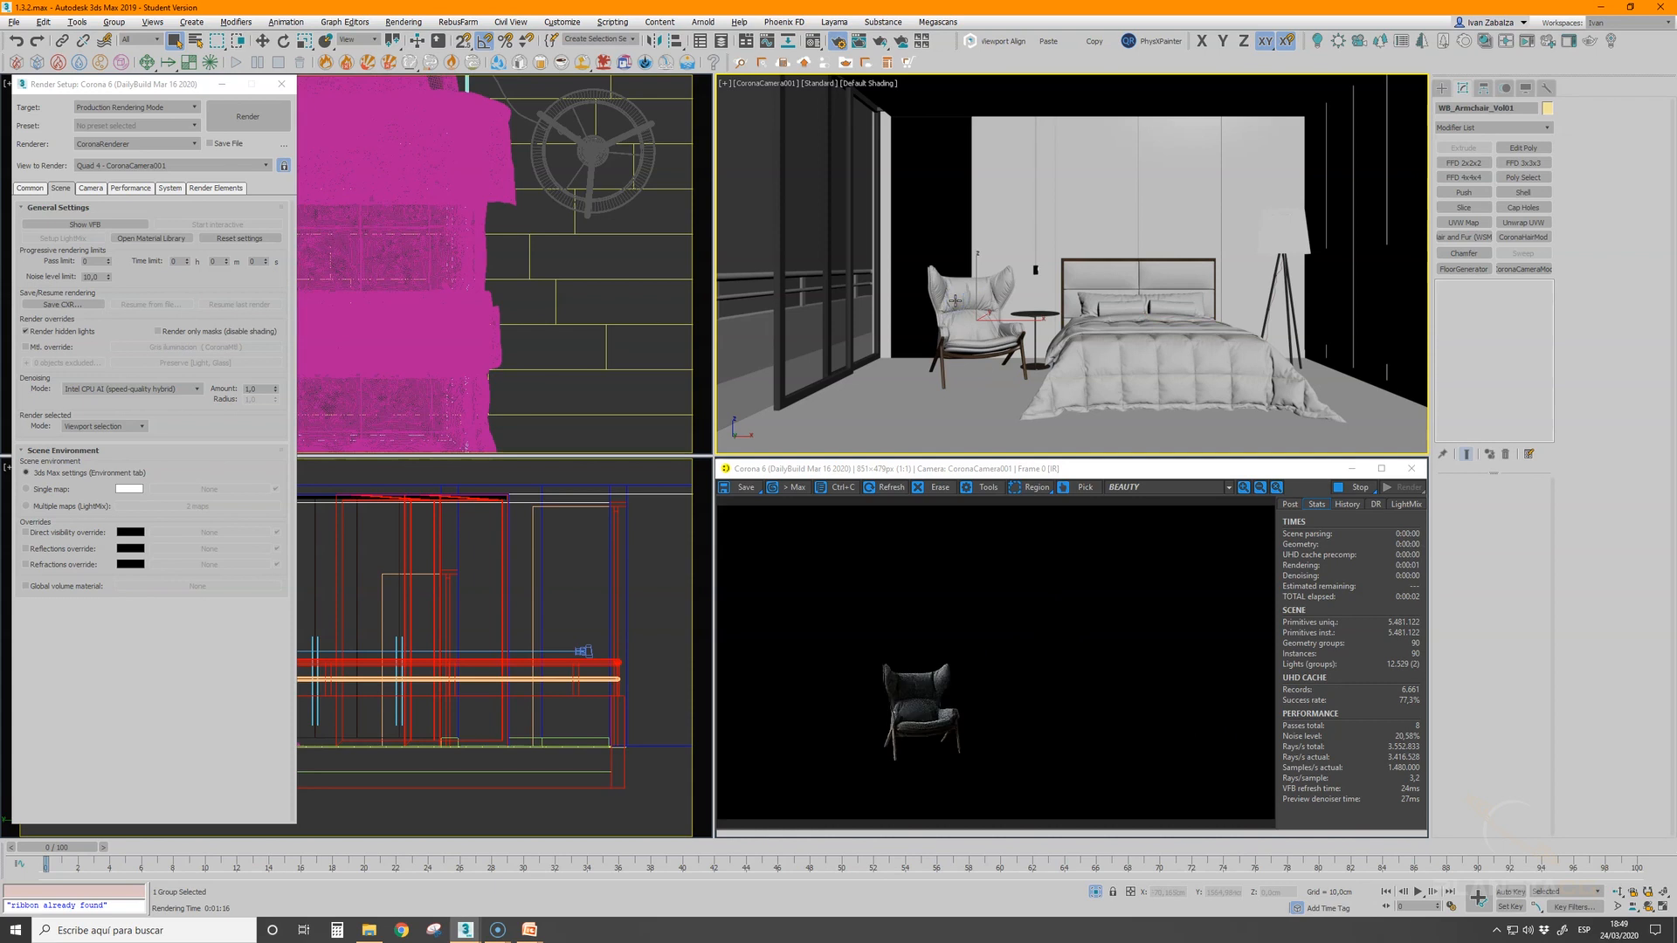
pyautogui.click(1292, 225)
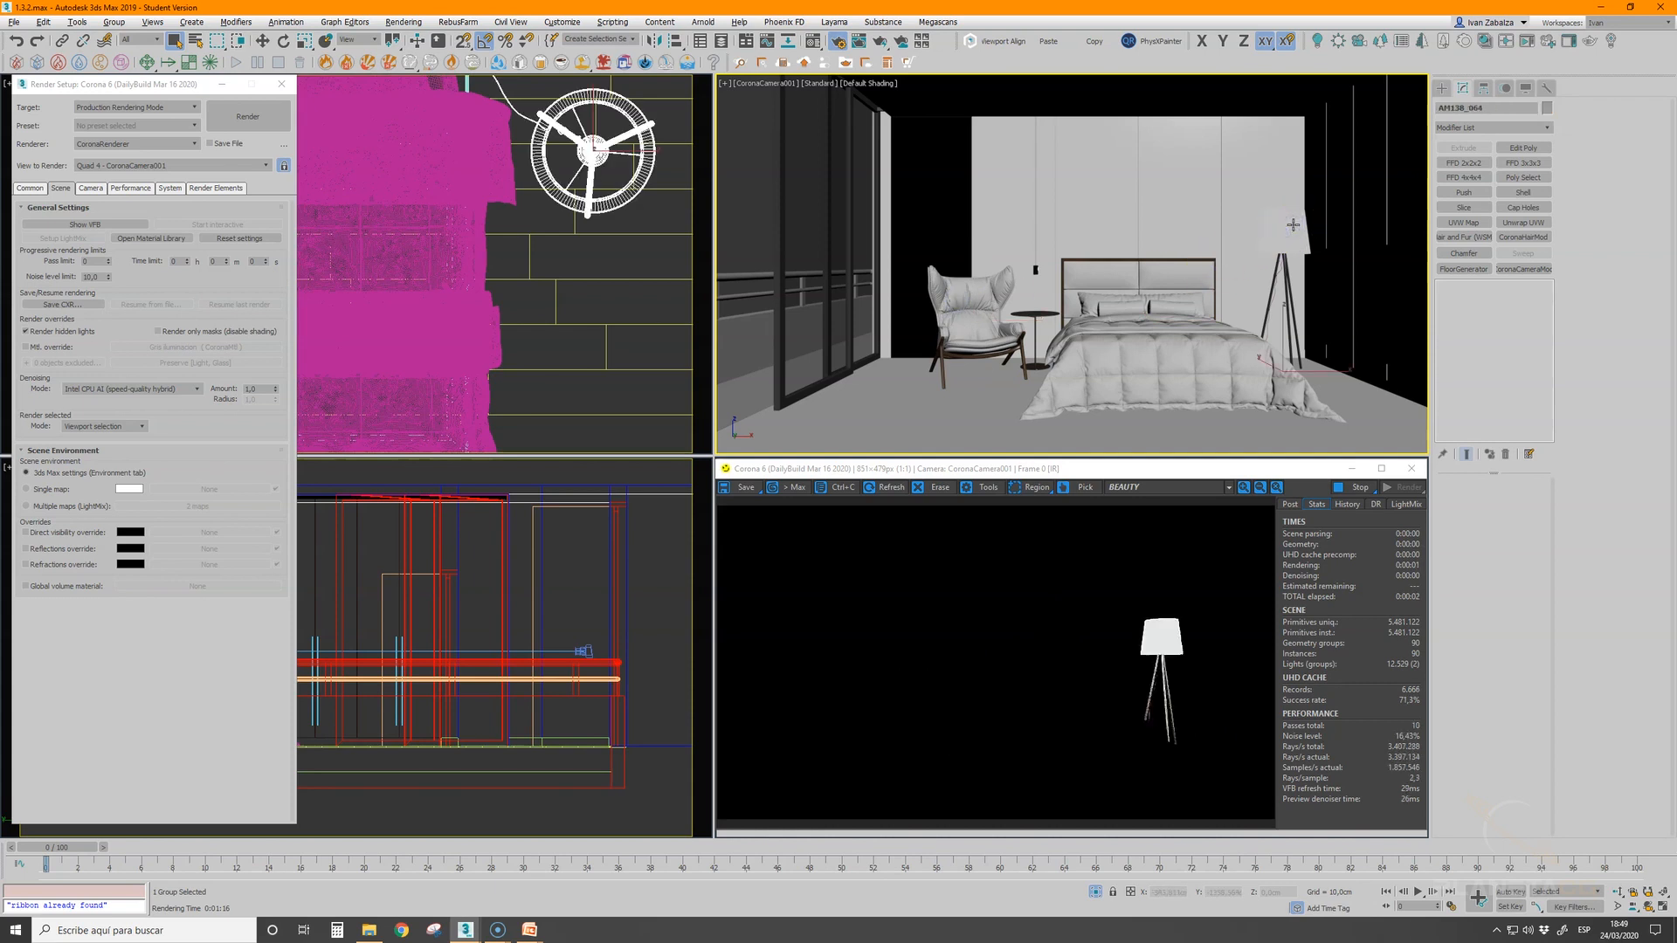
pyautogui.click(998, 427)
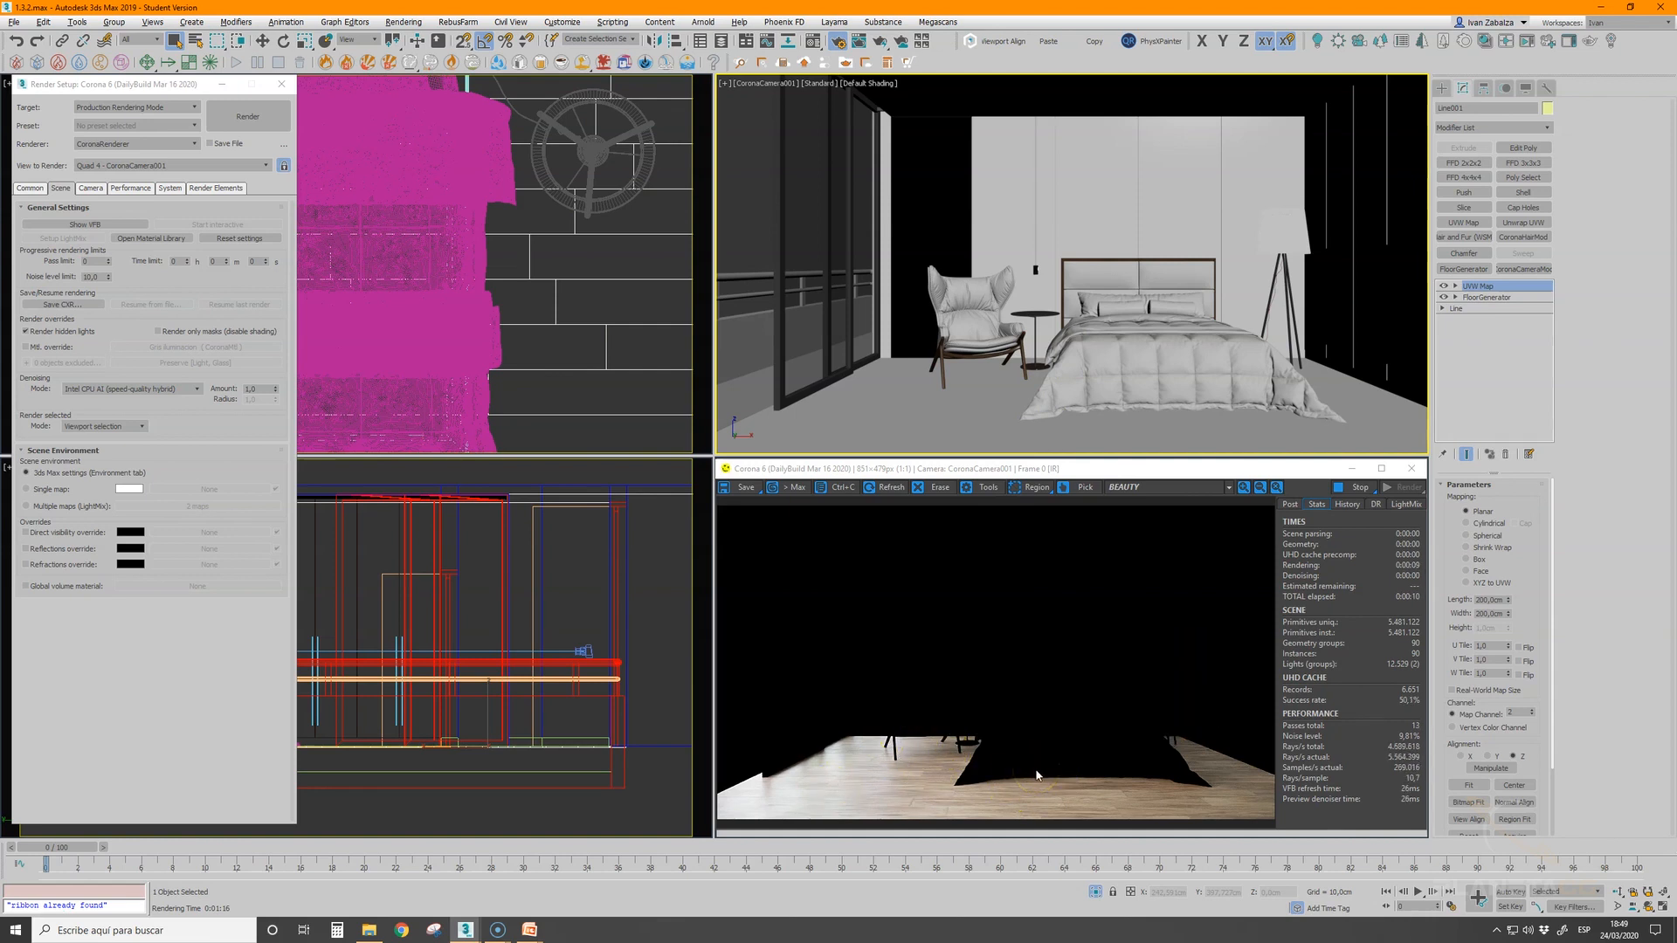
pyautogui.click(976, 781)
pyautogui.click(885, 797)
pyautogui.click(965, 795)
# - Set the Render selected mode to Include/exclude list and dismiss the Corona message window
pyautogui.click(142, 428)
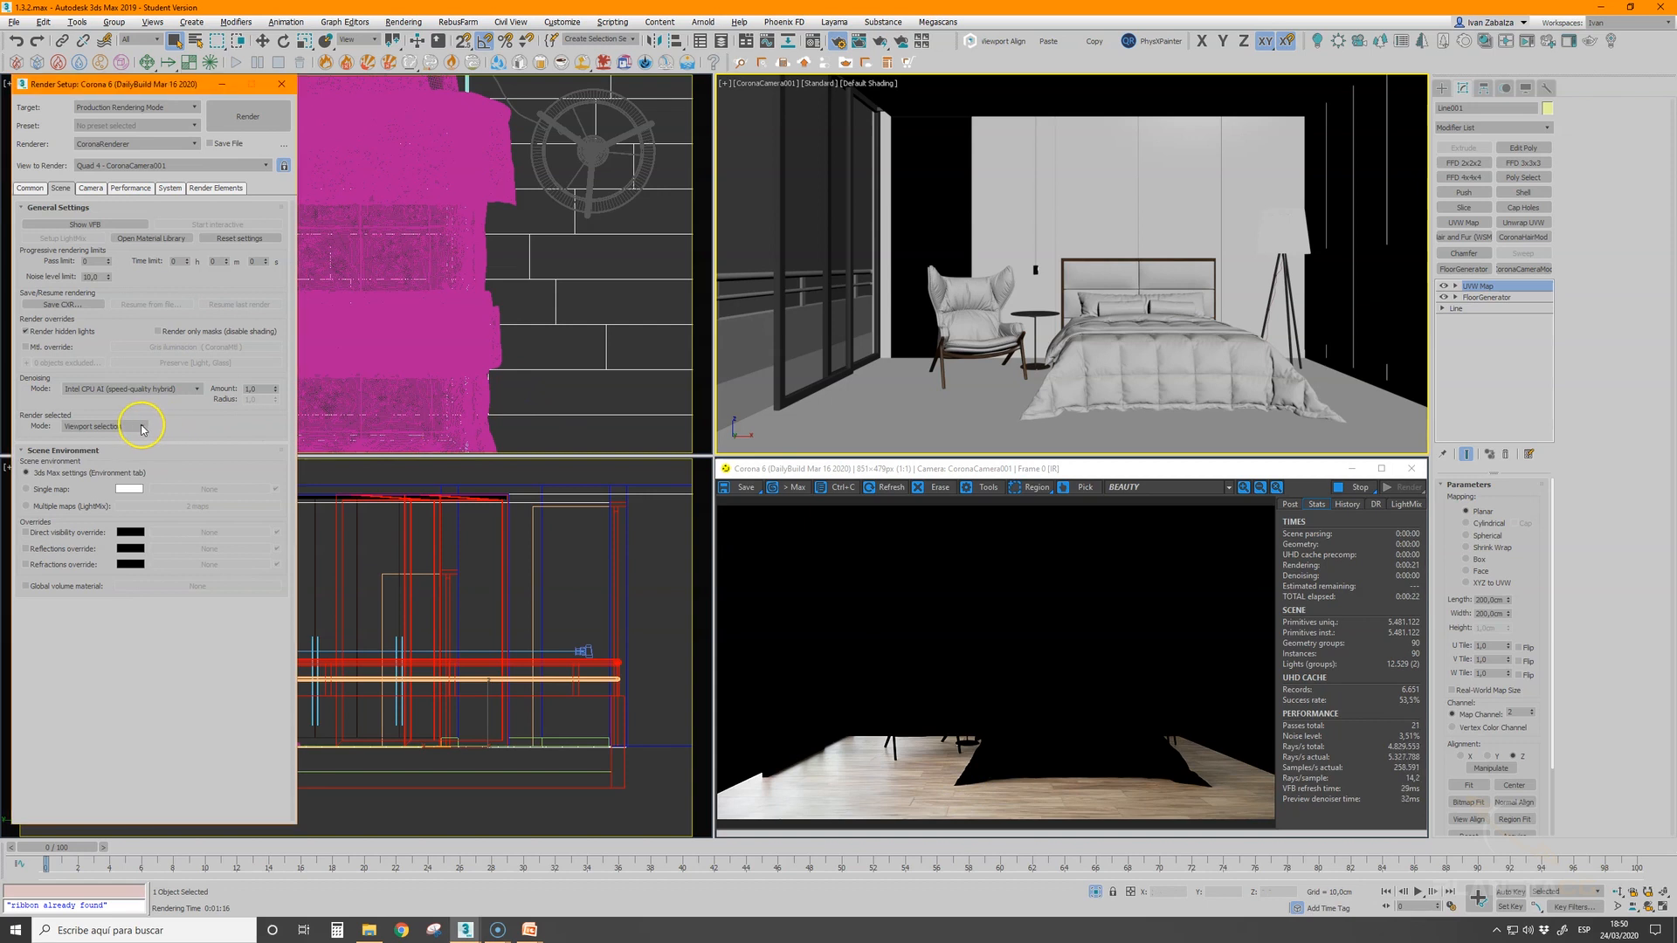
pyautogui.click(142, 428)
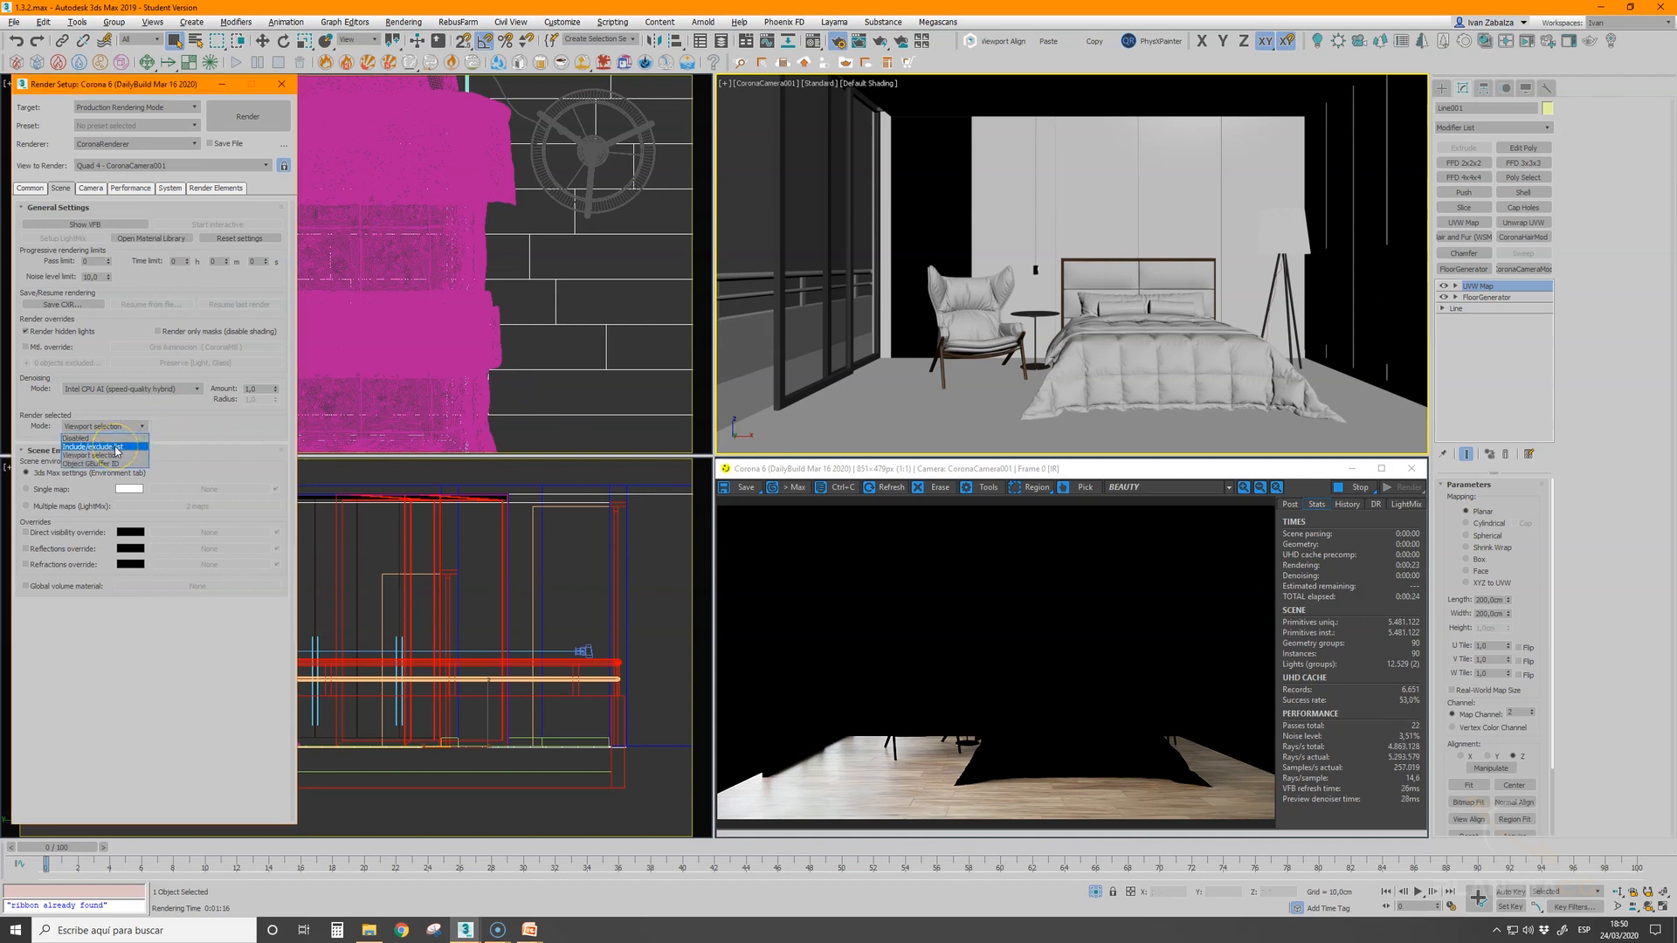
pyautogui.click(116, 447)
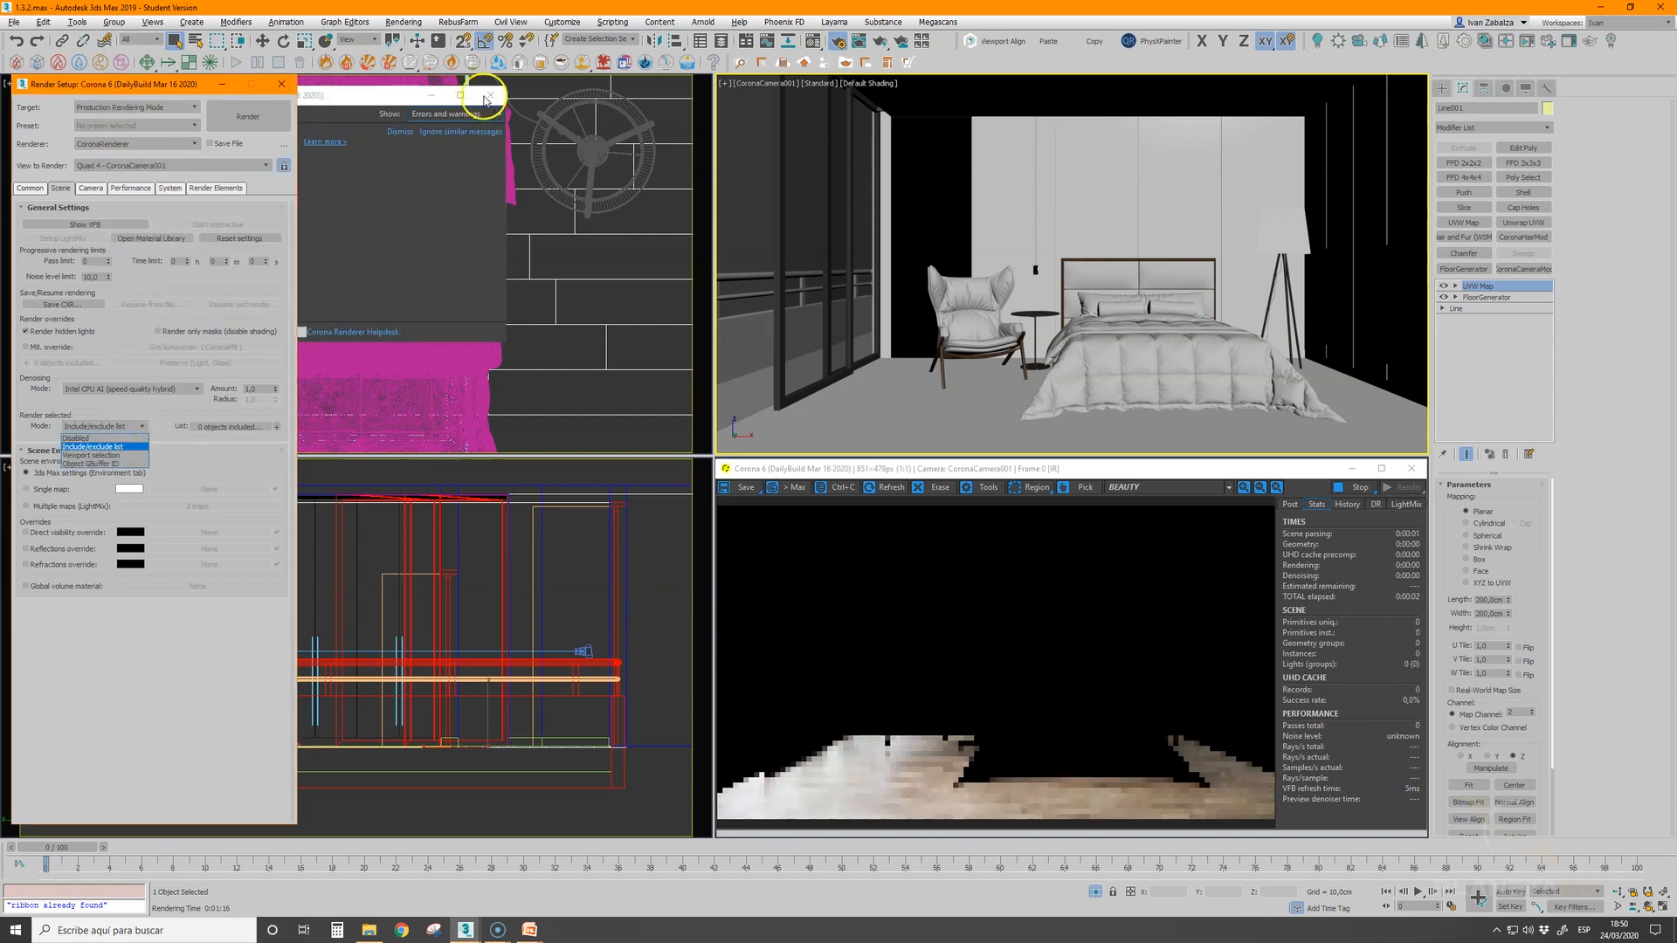
pyautogui.click(488, 99)
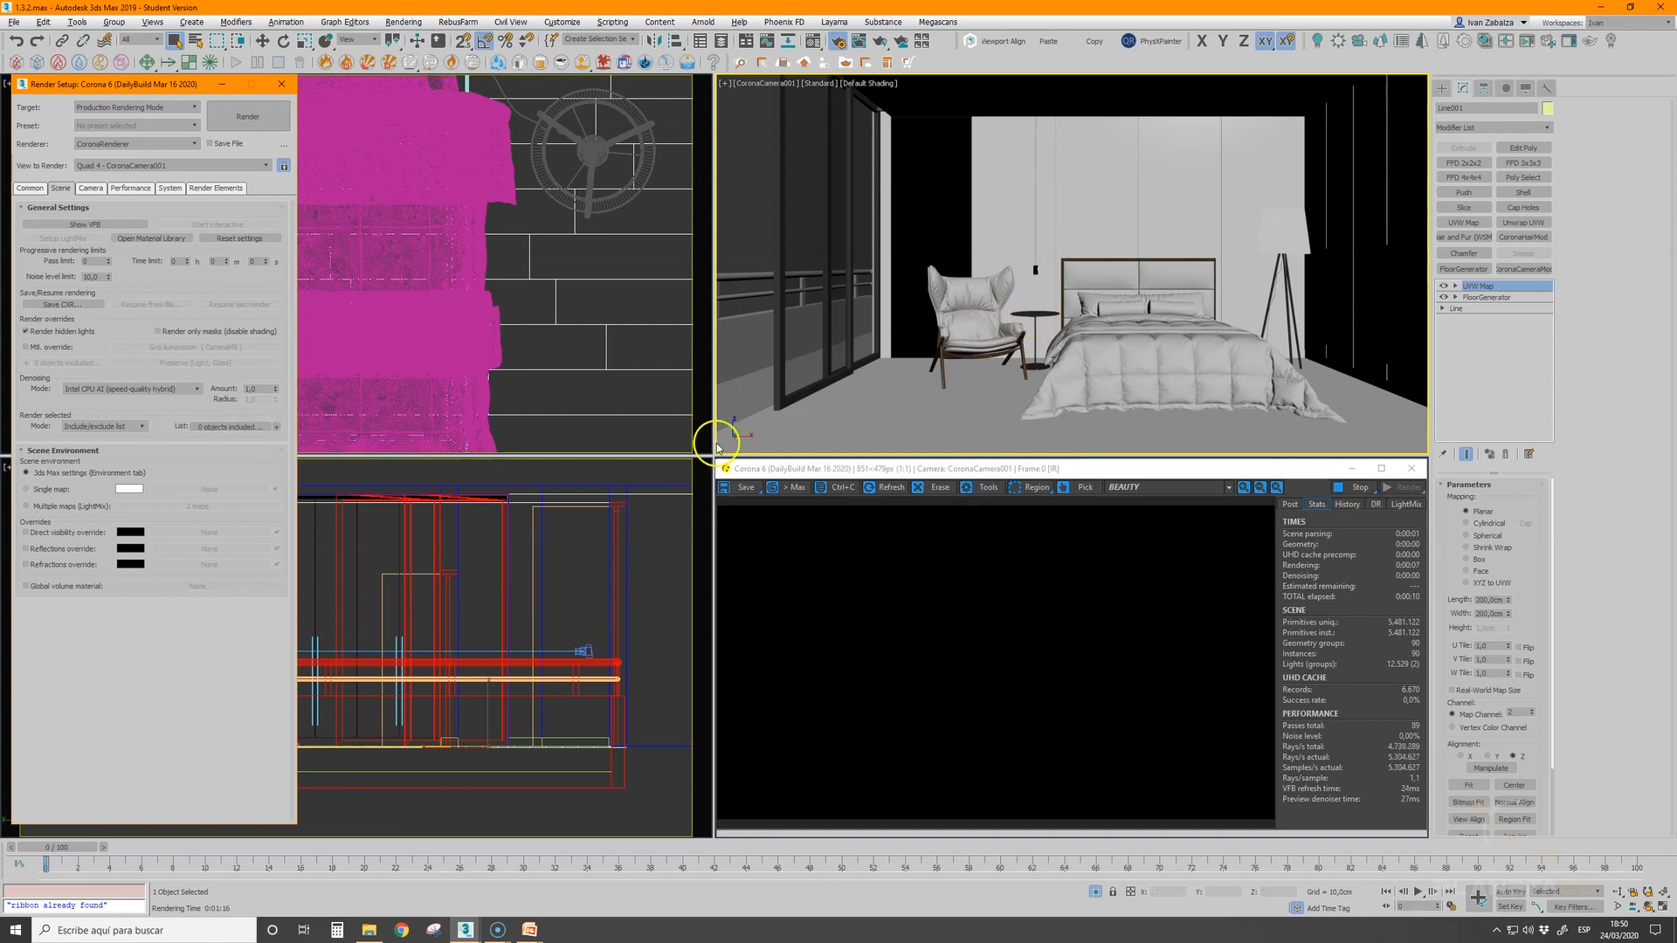
# - Add the floor and the wall behind the bed to the include list, picking them in the camera view
pyautogui.click(277, 427)
pyautogui.click(993, 382)
pyautogui.click(1115, 187)
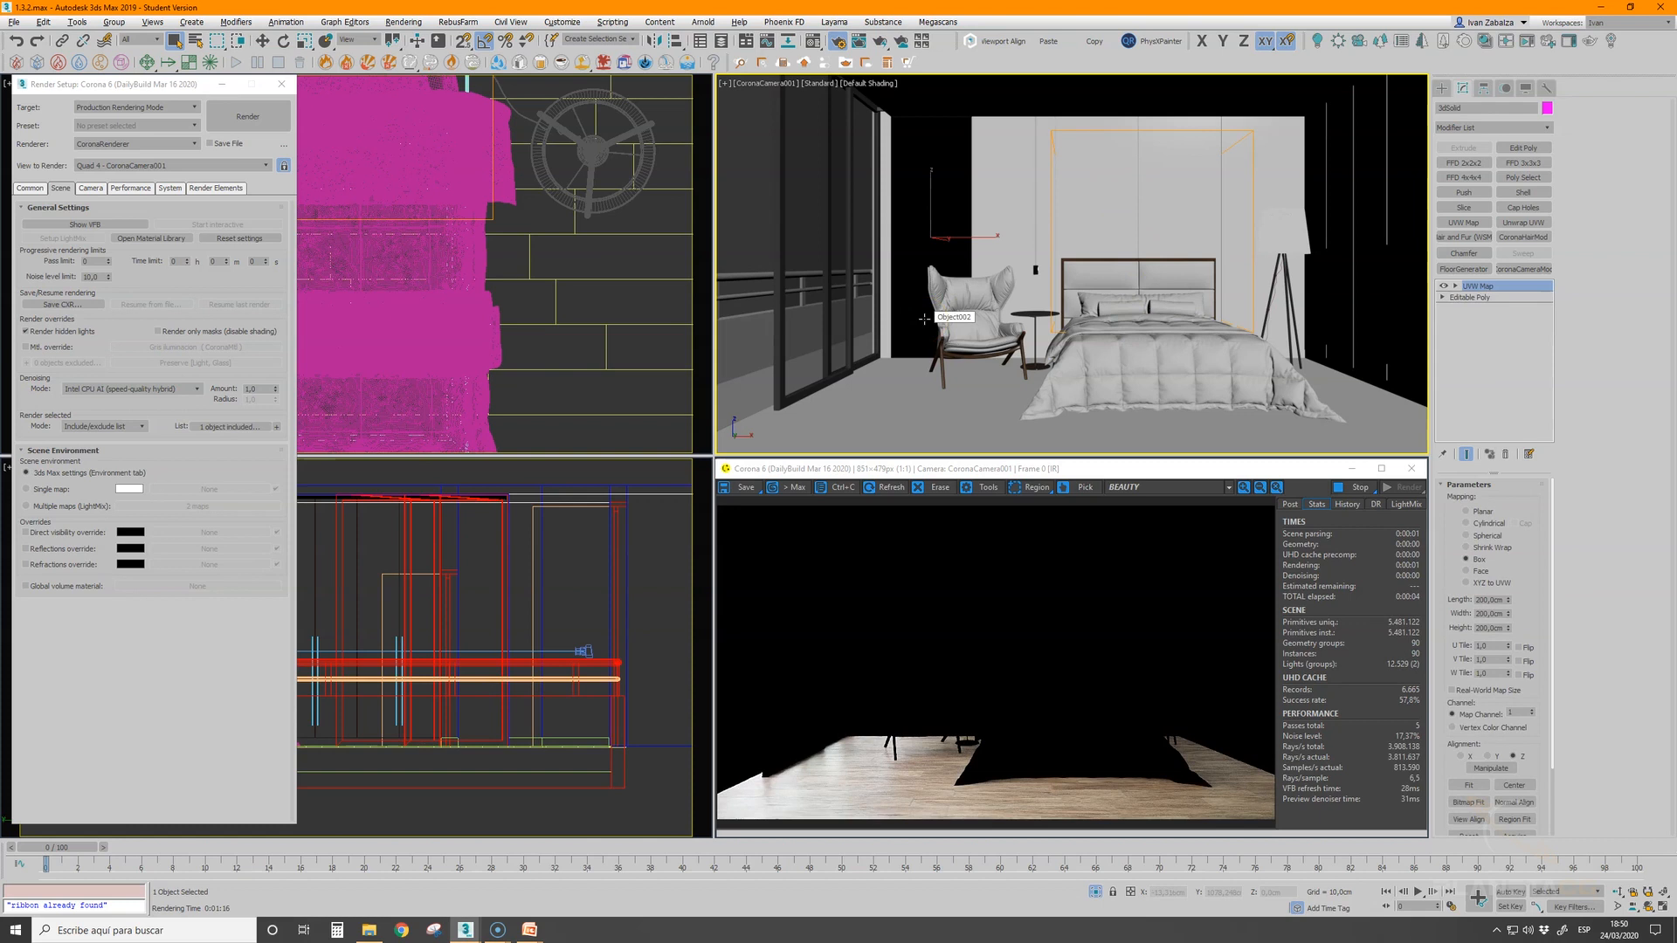
pyautogui.click(277, 427)
pyautogui.click(275, 427)
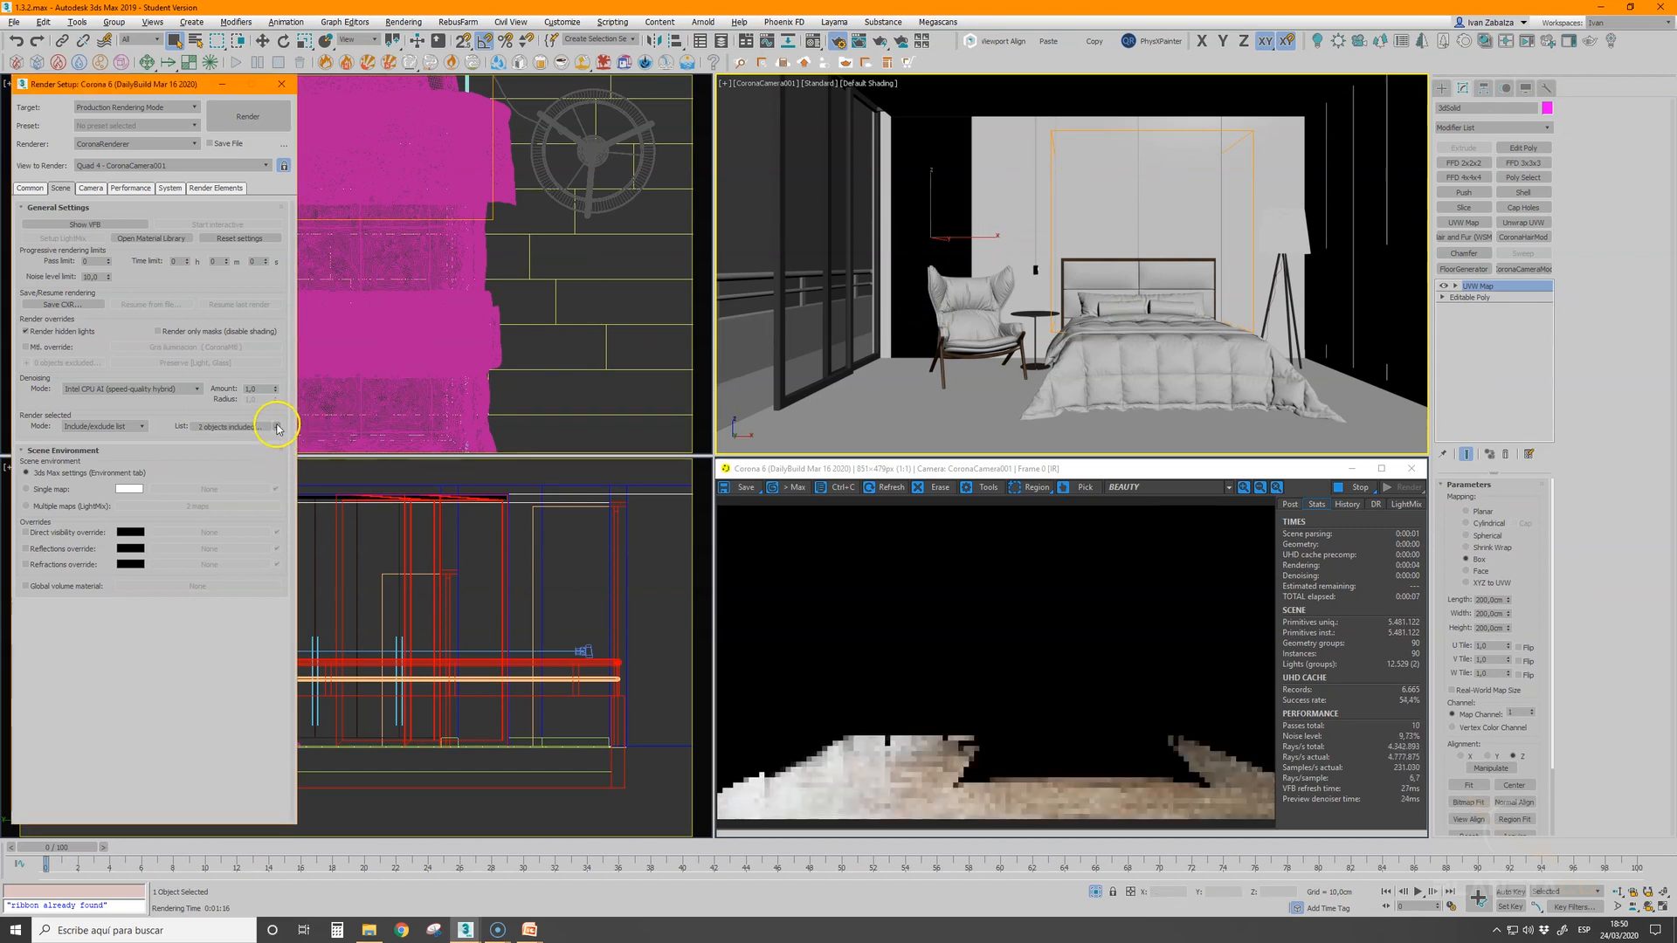
pyautogui.click(1324, 137)
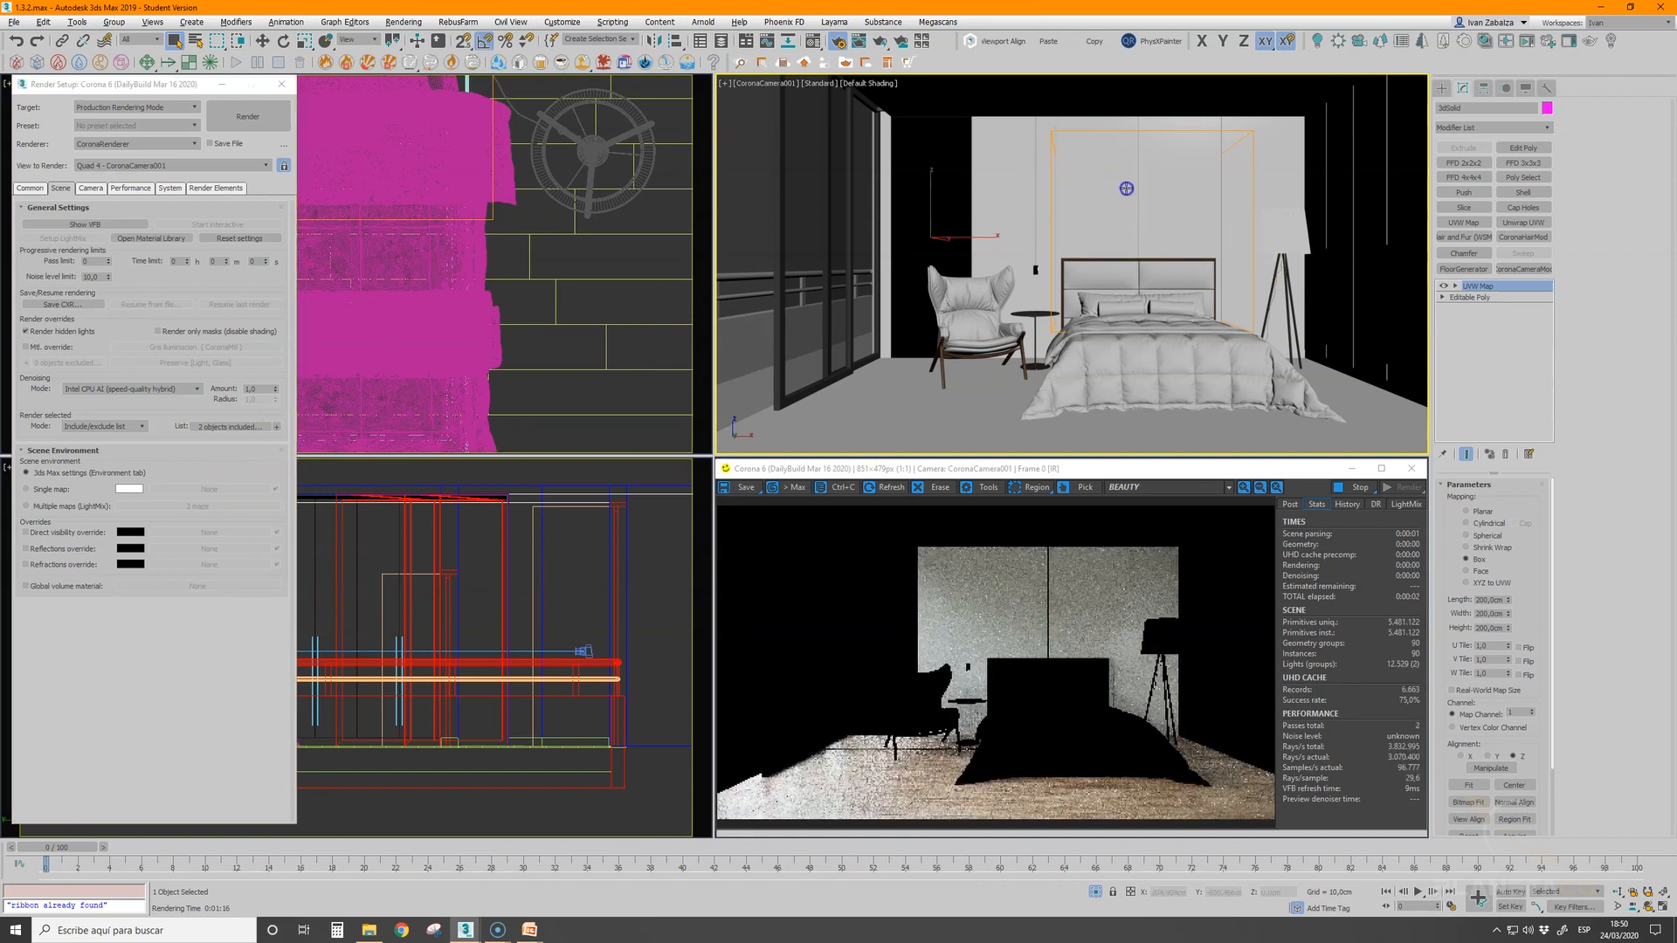
# - Add one more object from the camera view to the Render selected include list
pyautogui.click(276, 426)
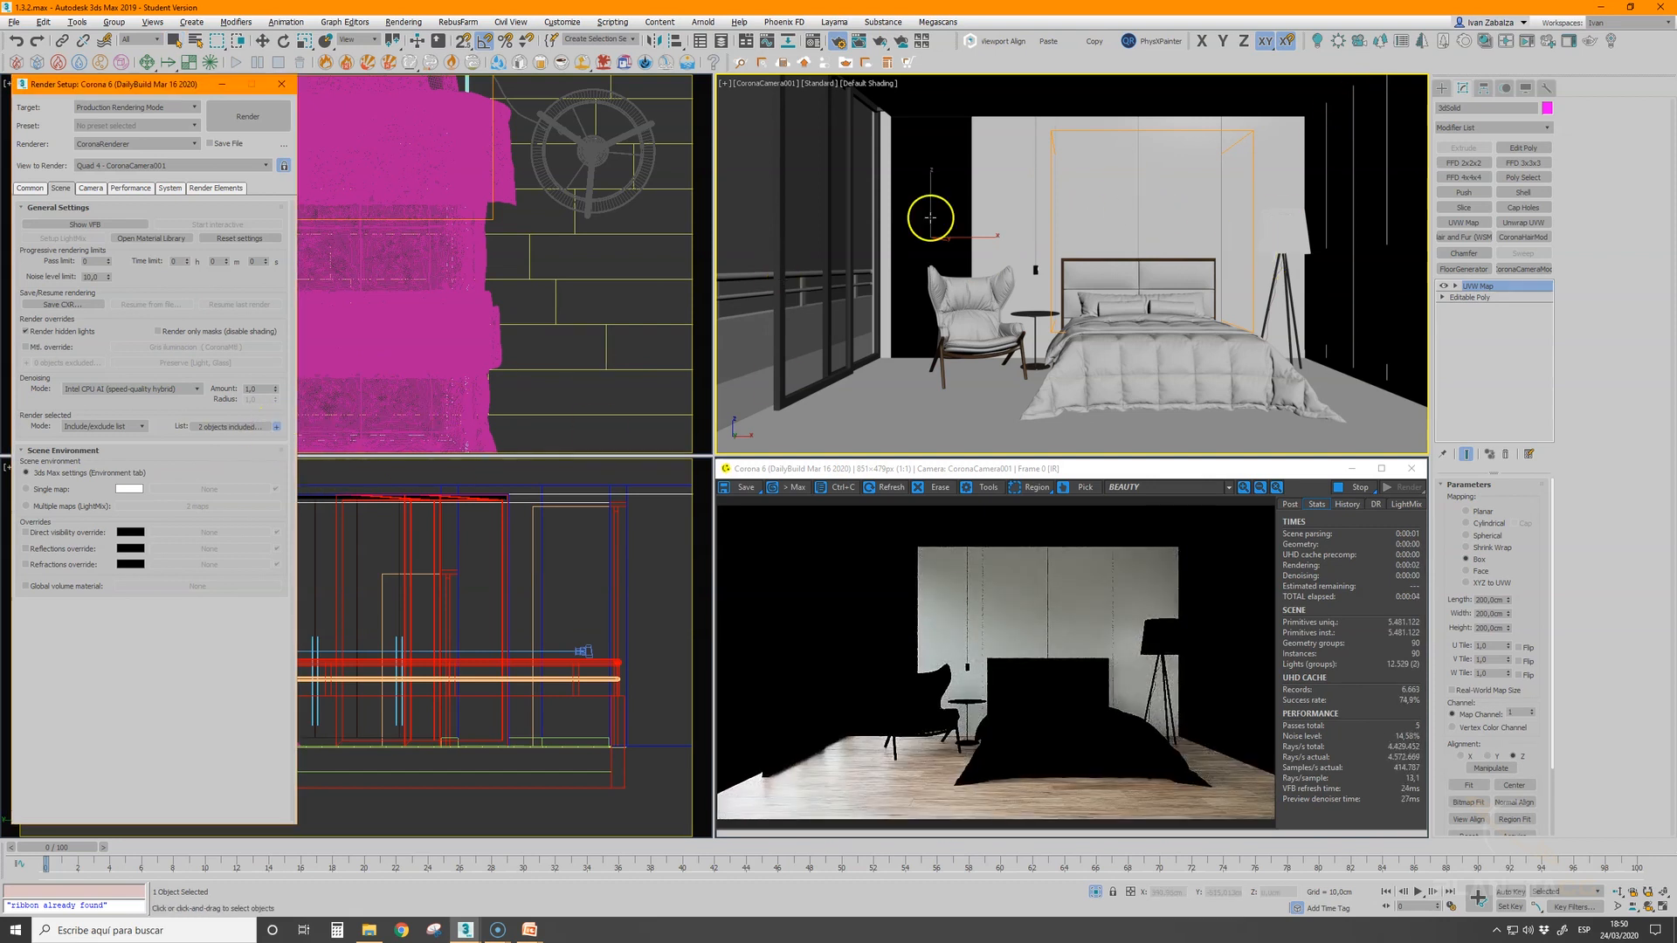
pyautogui.click(1011, 358)
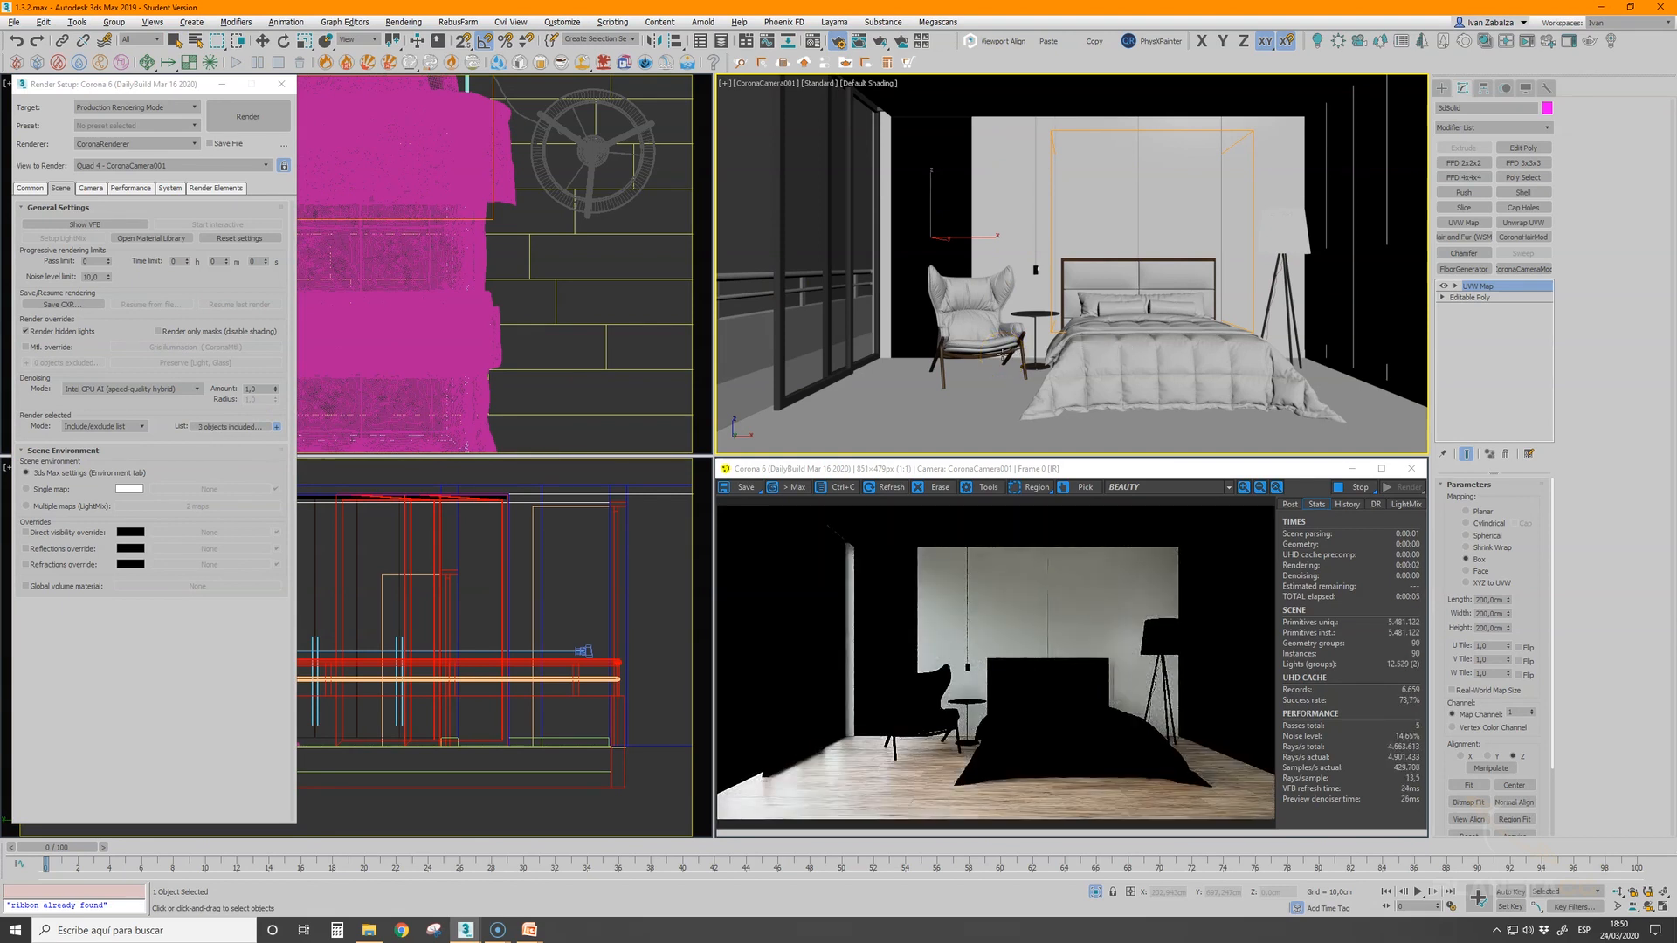
# - Set the Render selected mode to Object (GBuffer ID)
pyautogui.click(141, 427)
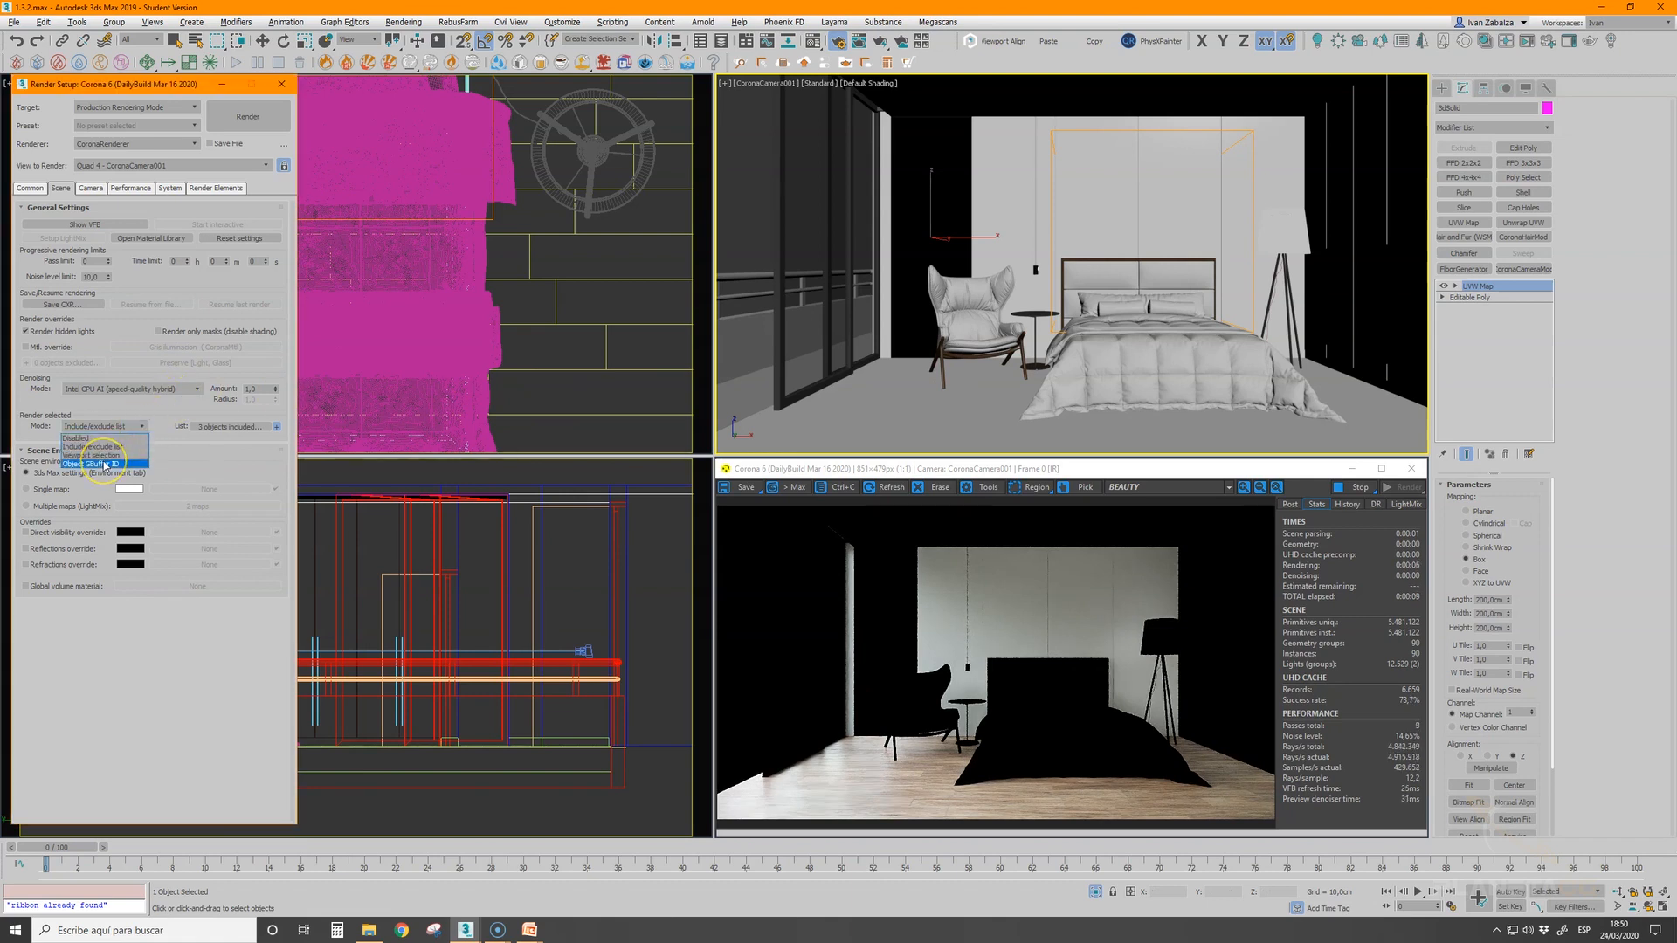
pyautogui.click(104, 465)
pyautogui.press('w')
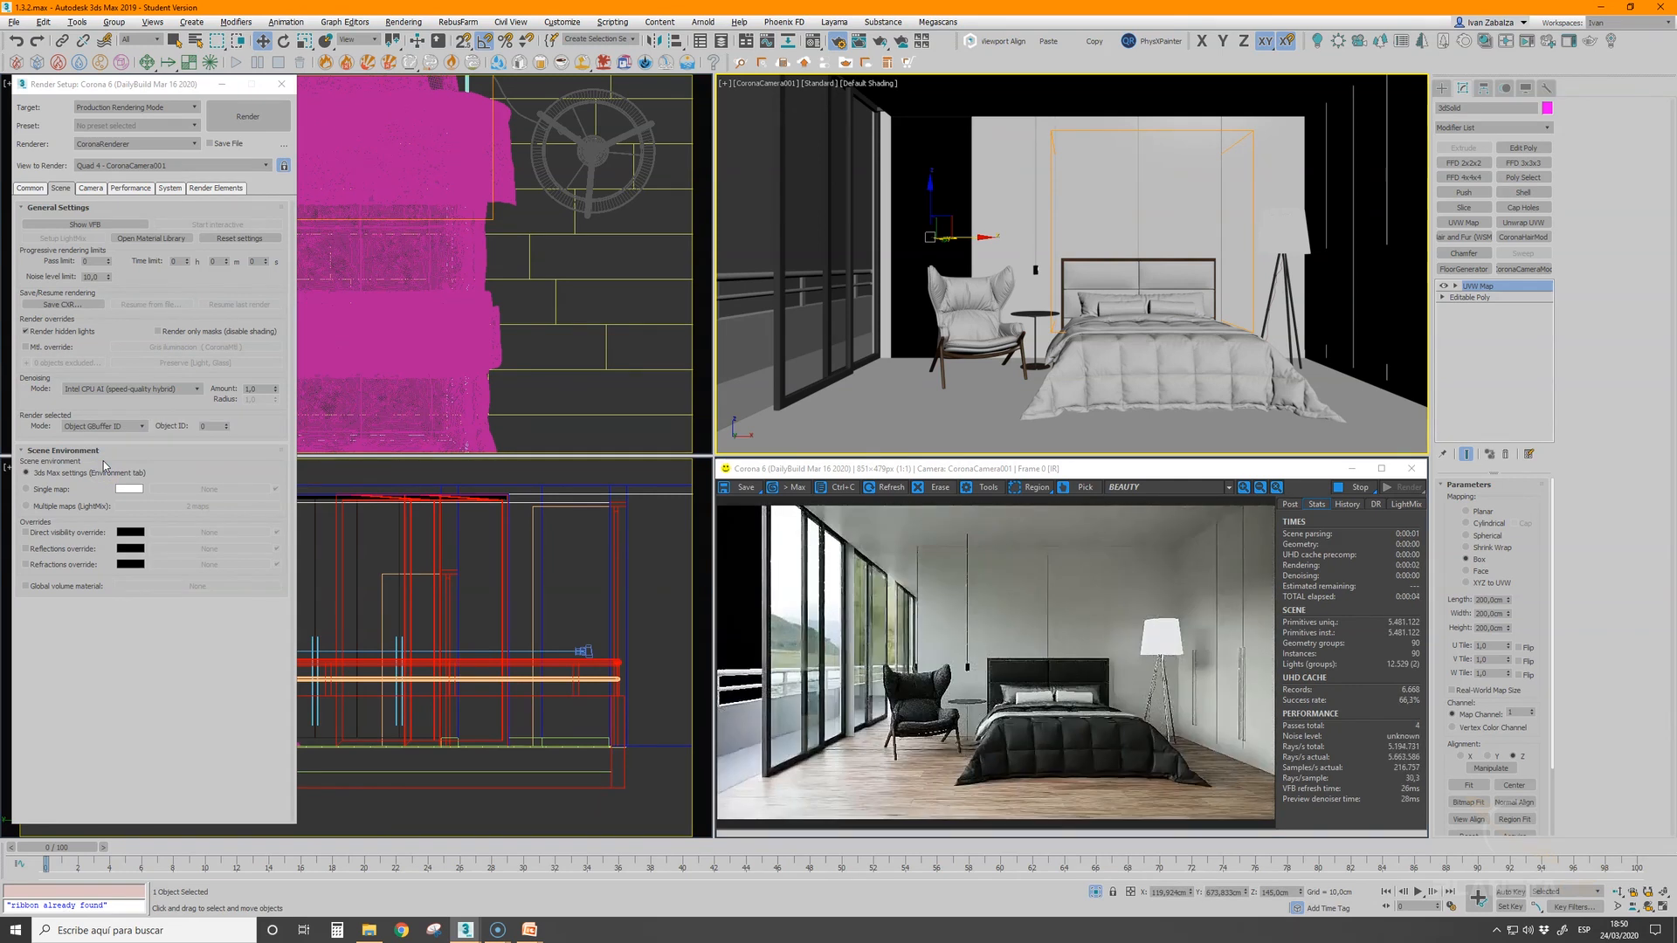
# - Select the armchair, bed and floor lamp together and assign them a shared G-Buffer Object ID in their object properties
pyautogui.click(974, 312)
pyautogui.keyDown('ctrl'); pyautogui.click(1144, 362); pyautogui.keyUp('ctrl')
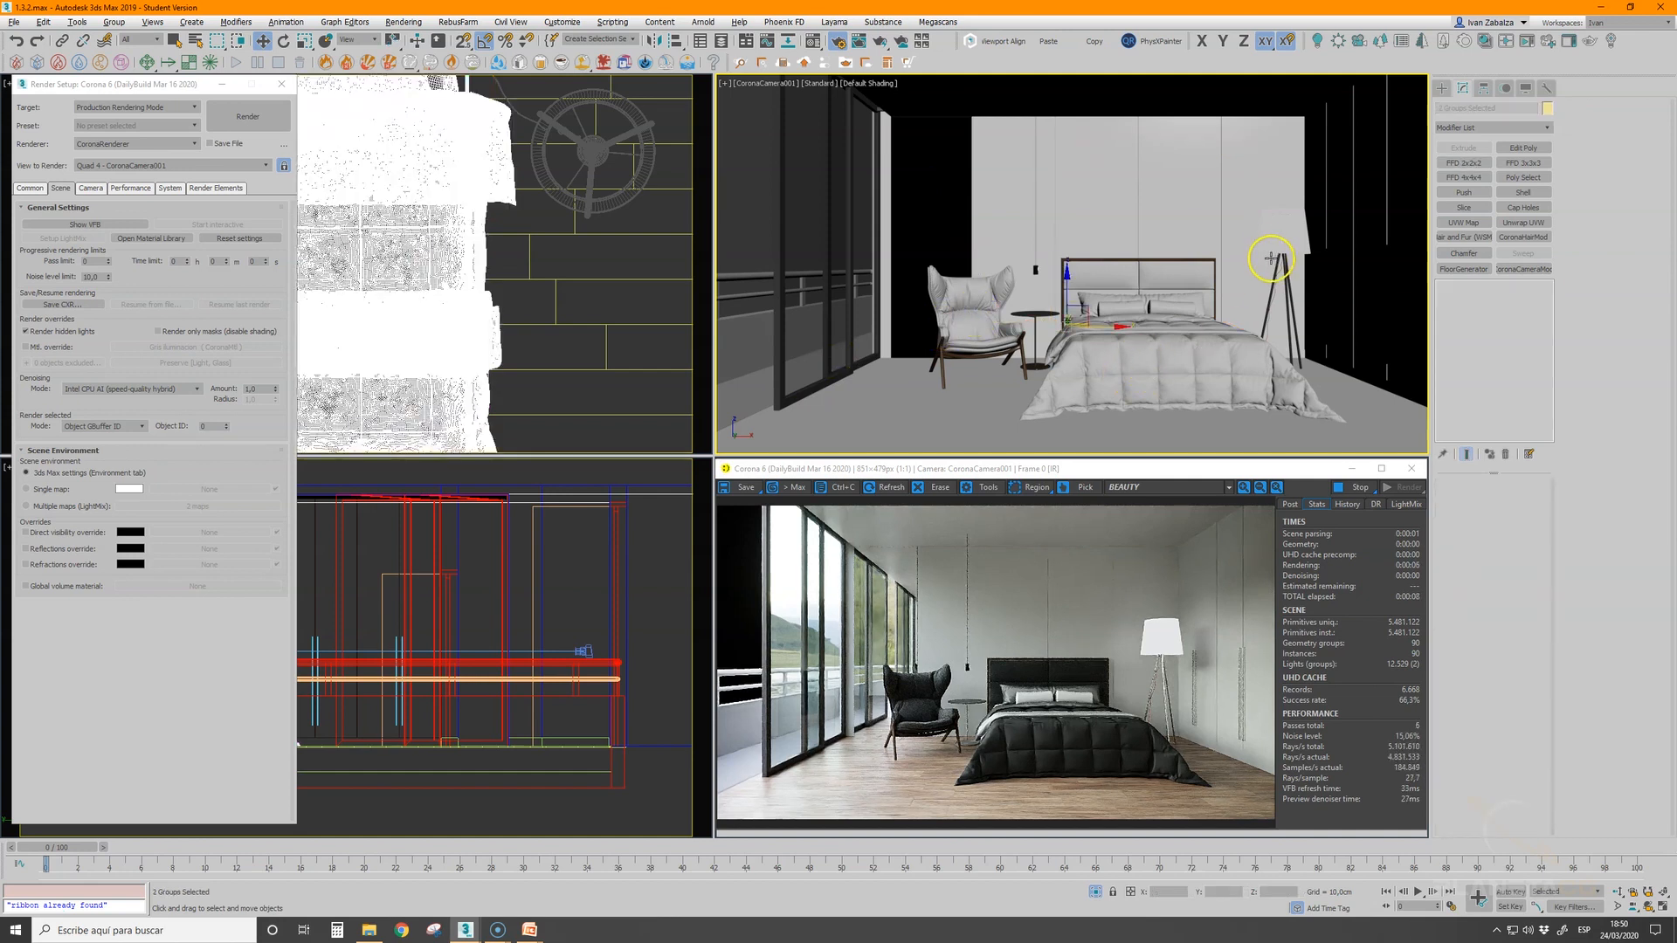
pyautogui.keyDown('ctrl'); pyautogui.click(1286, 240); pyautogui.keyUp('ctrl')
pyautogui.rightClick(1173, 330)
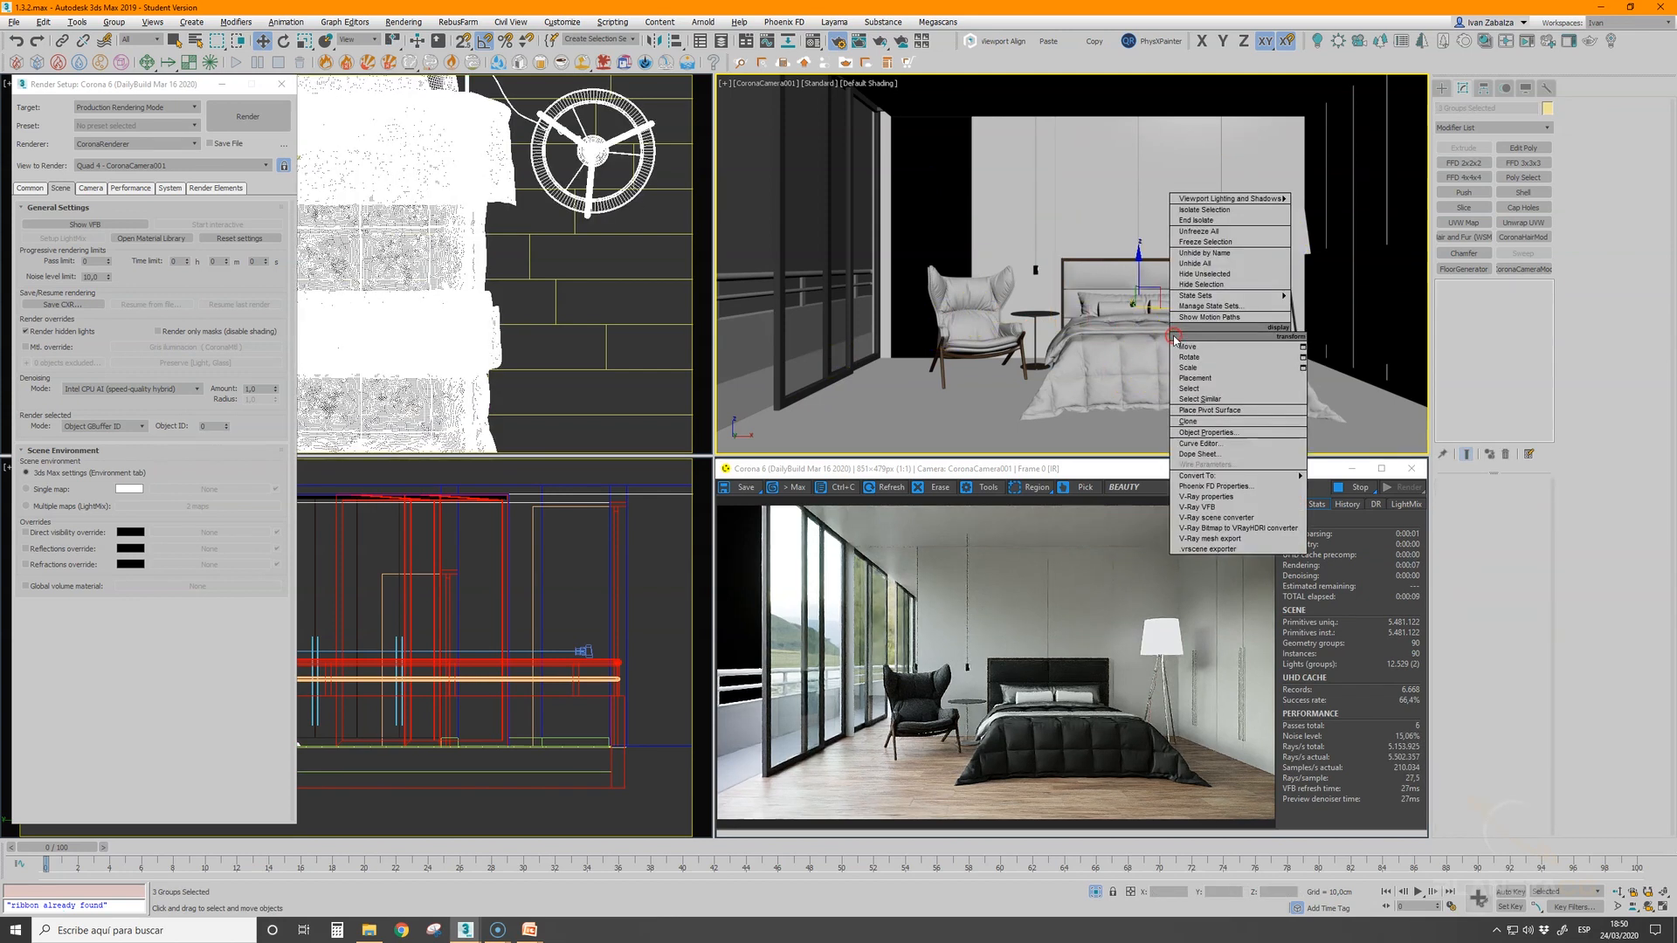
pyautogui.click(1207, 432)
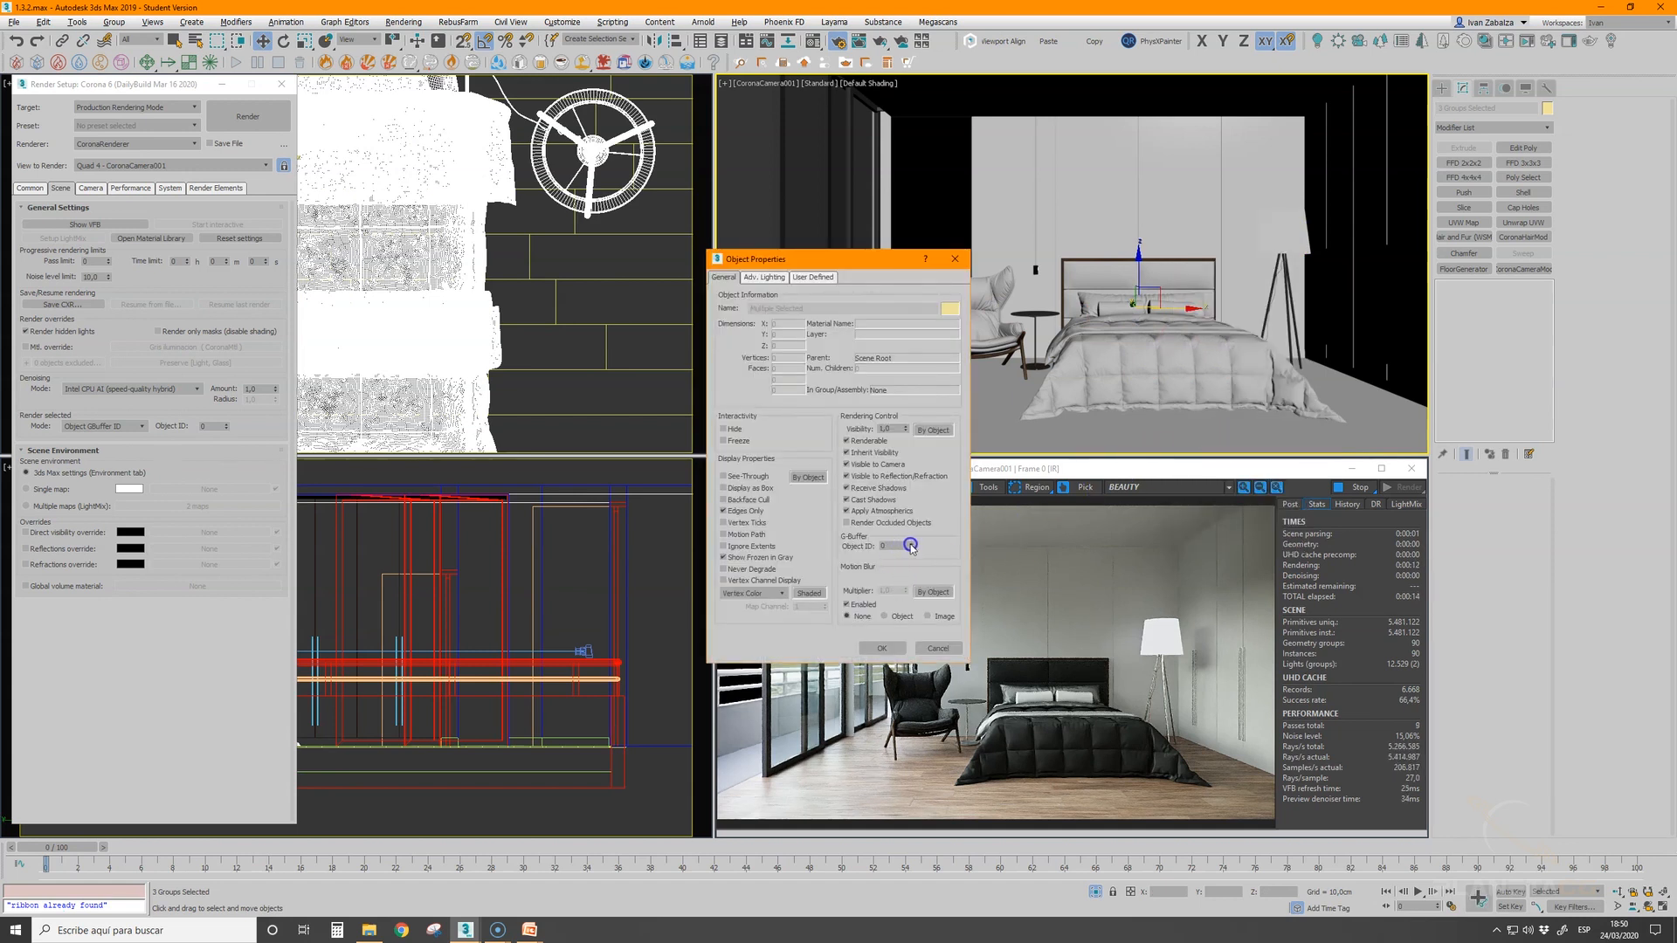
pyautogui.click(881, 648)
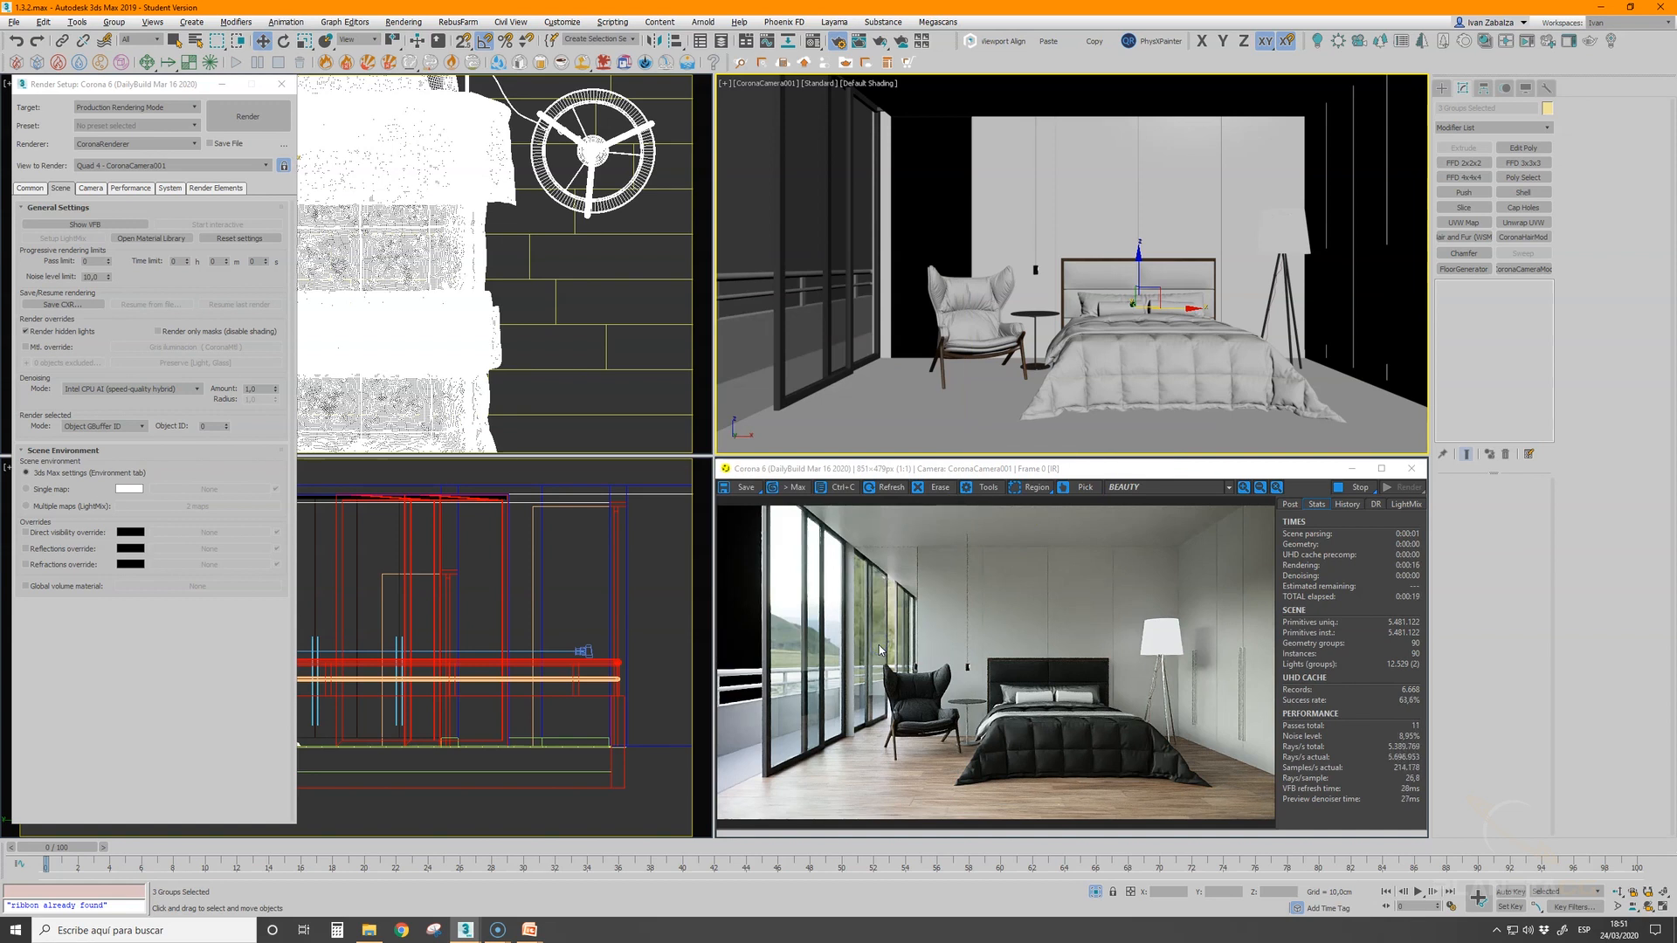
# - Match the Render selected Object ID to the furniture's ID, then return it to 0 to compare the two renders
pyautogui.click(226, 423)
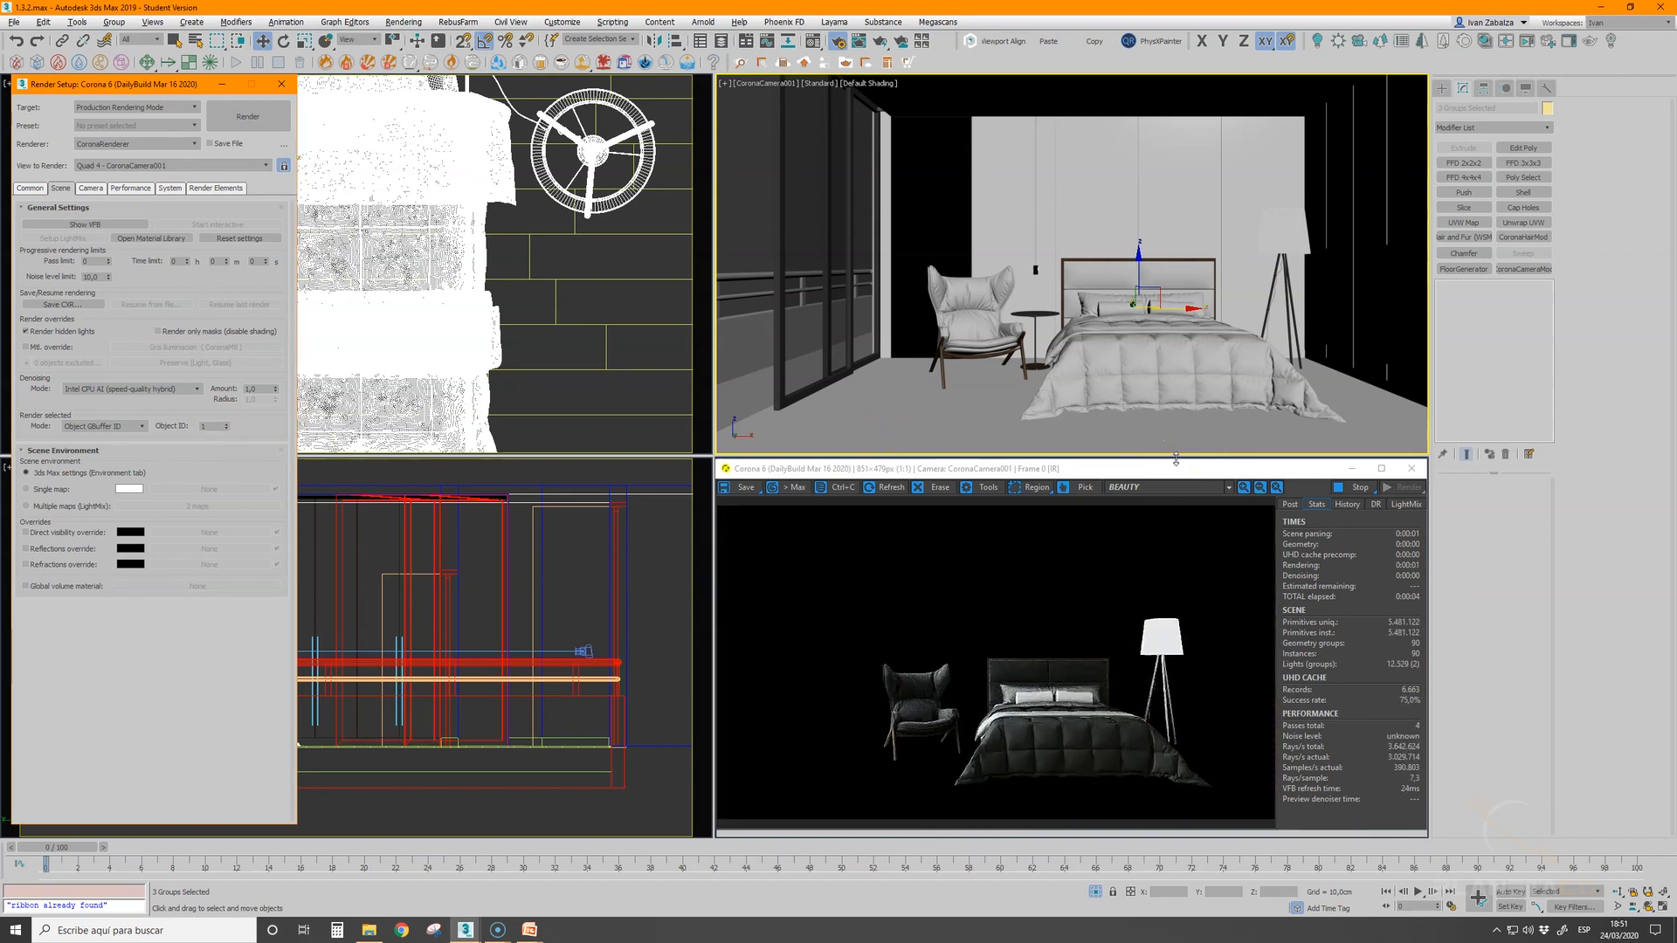
pyautogui.click(1202, 470)
pyautogui.click(109, 427)
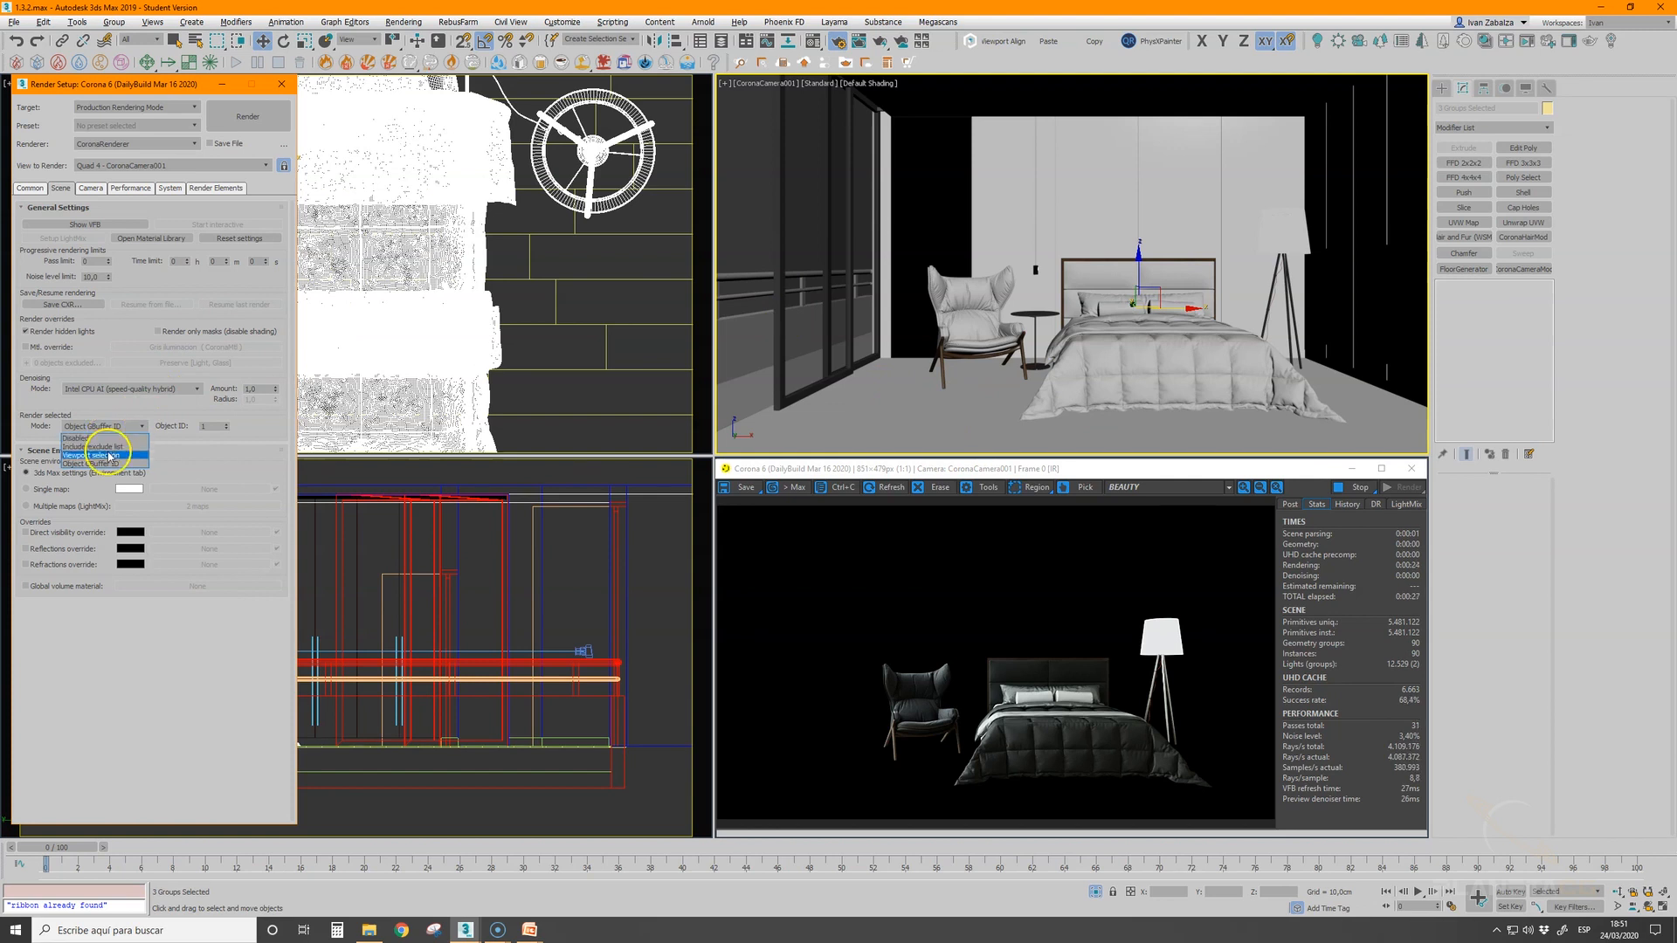
pyautogui.click(227, 429)
pyautogui.click(227, 429)
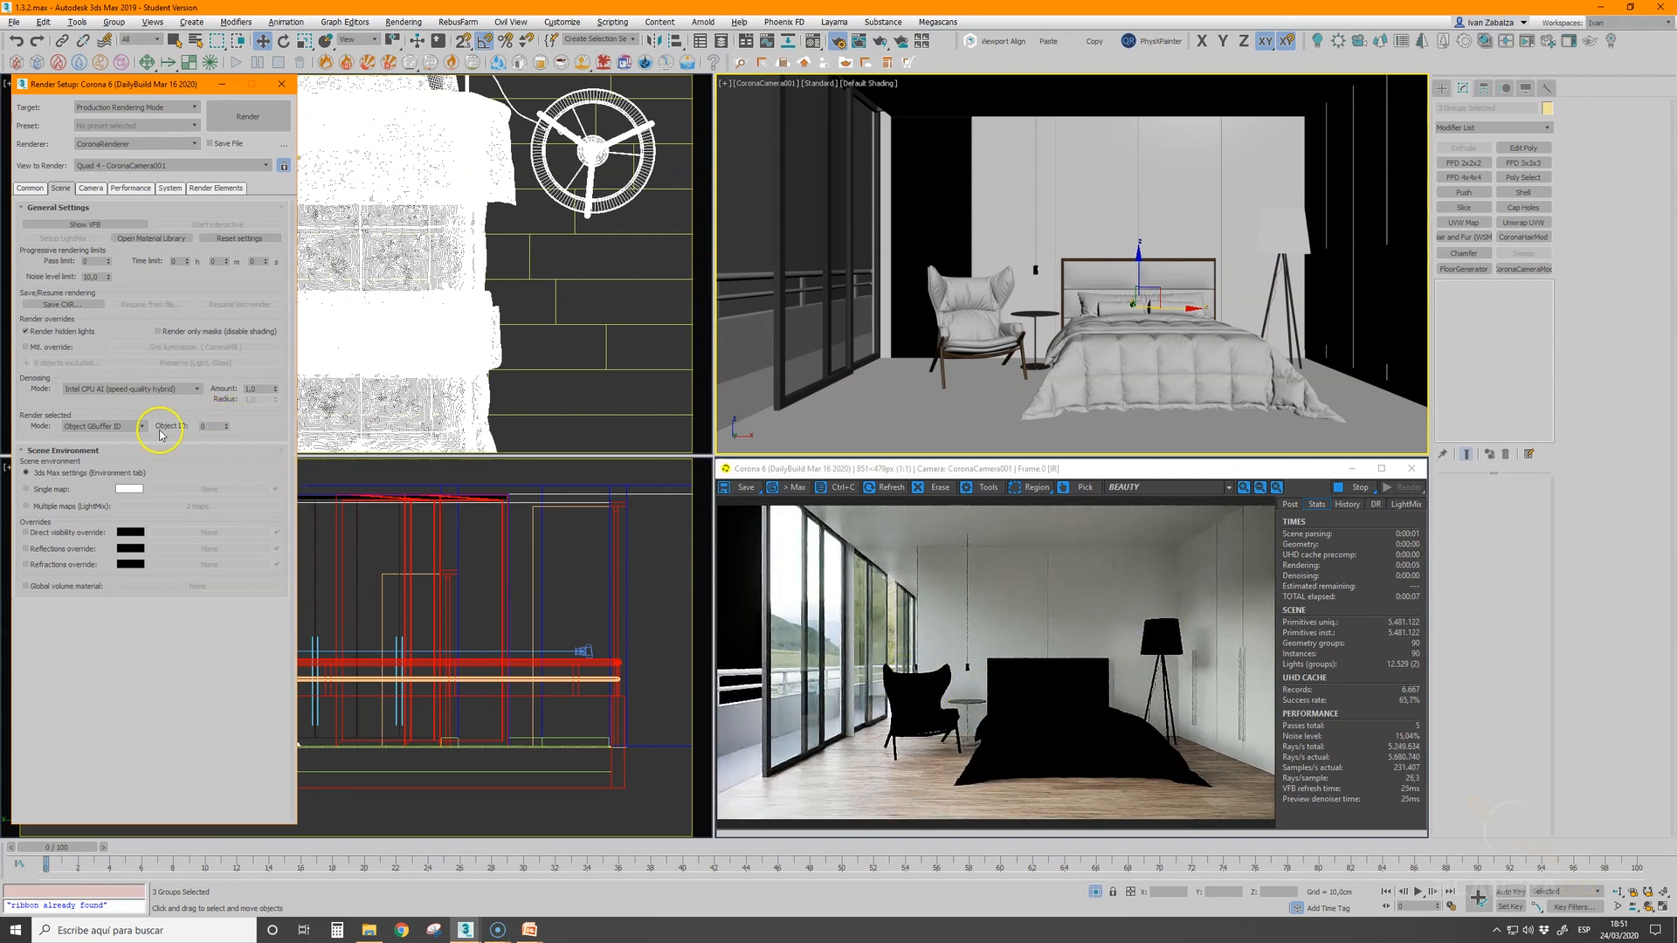
# - Set the Render selected mode to Disabled so the whole scene renders
pyautogui.click(135, 426)
pyautogui.click(97, 439)
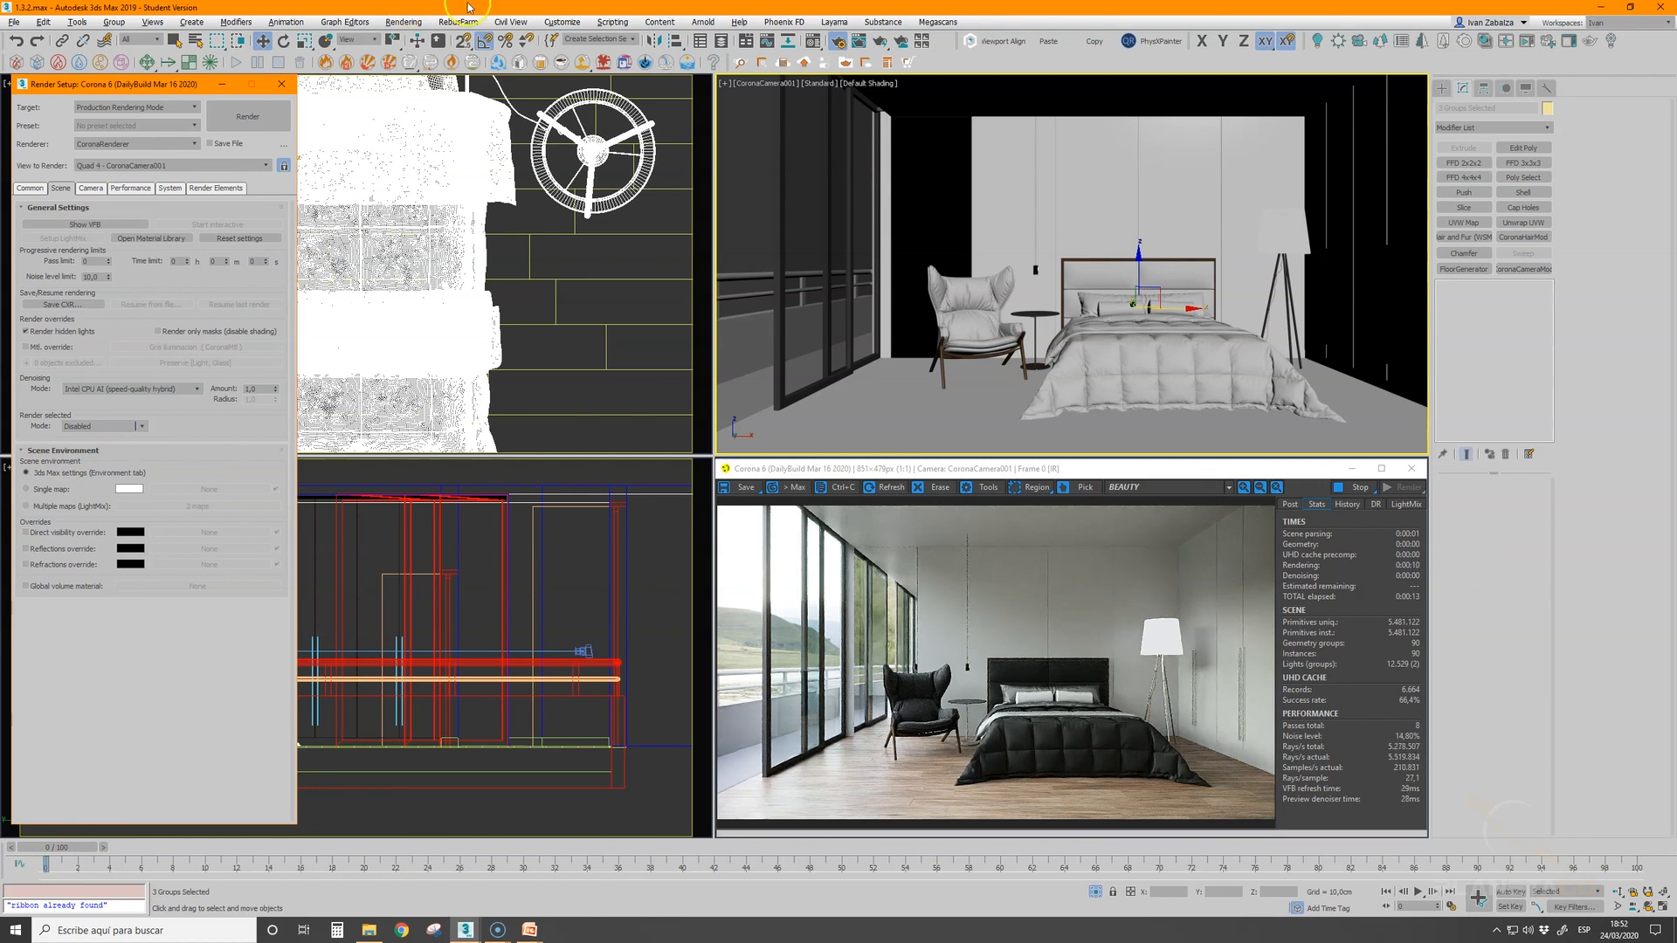
pyautogui.click(566, 23)
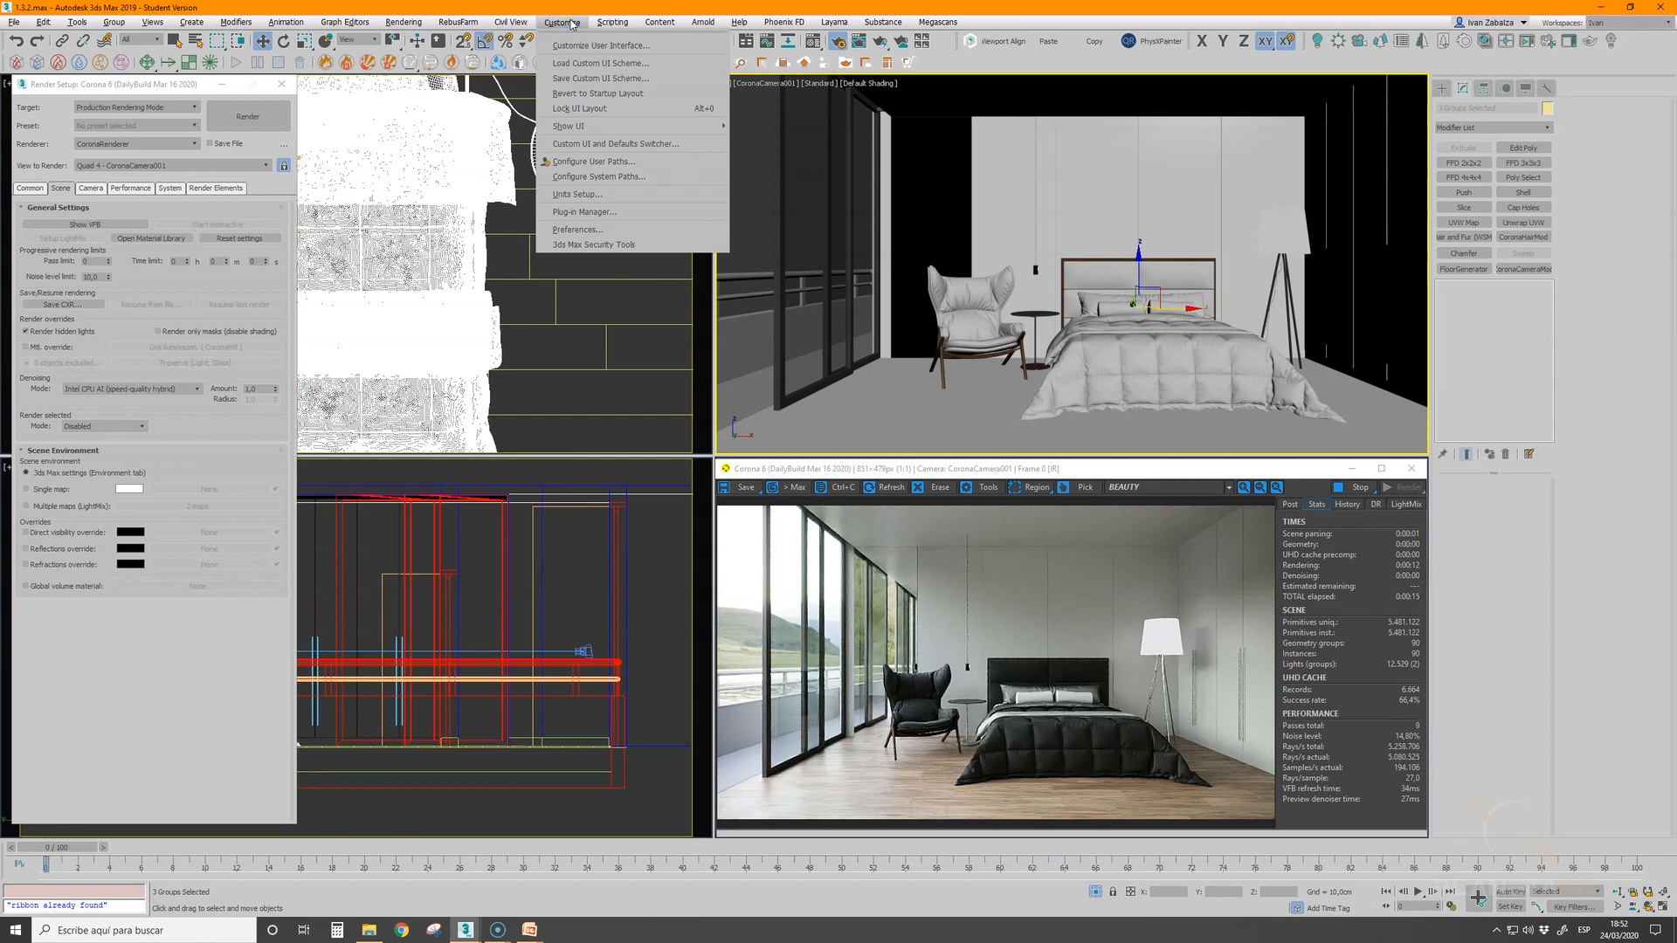
pyautogui.click(592, 4)
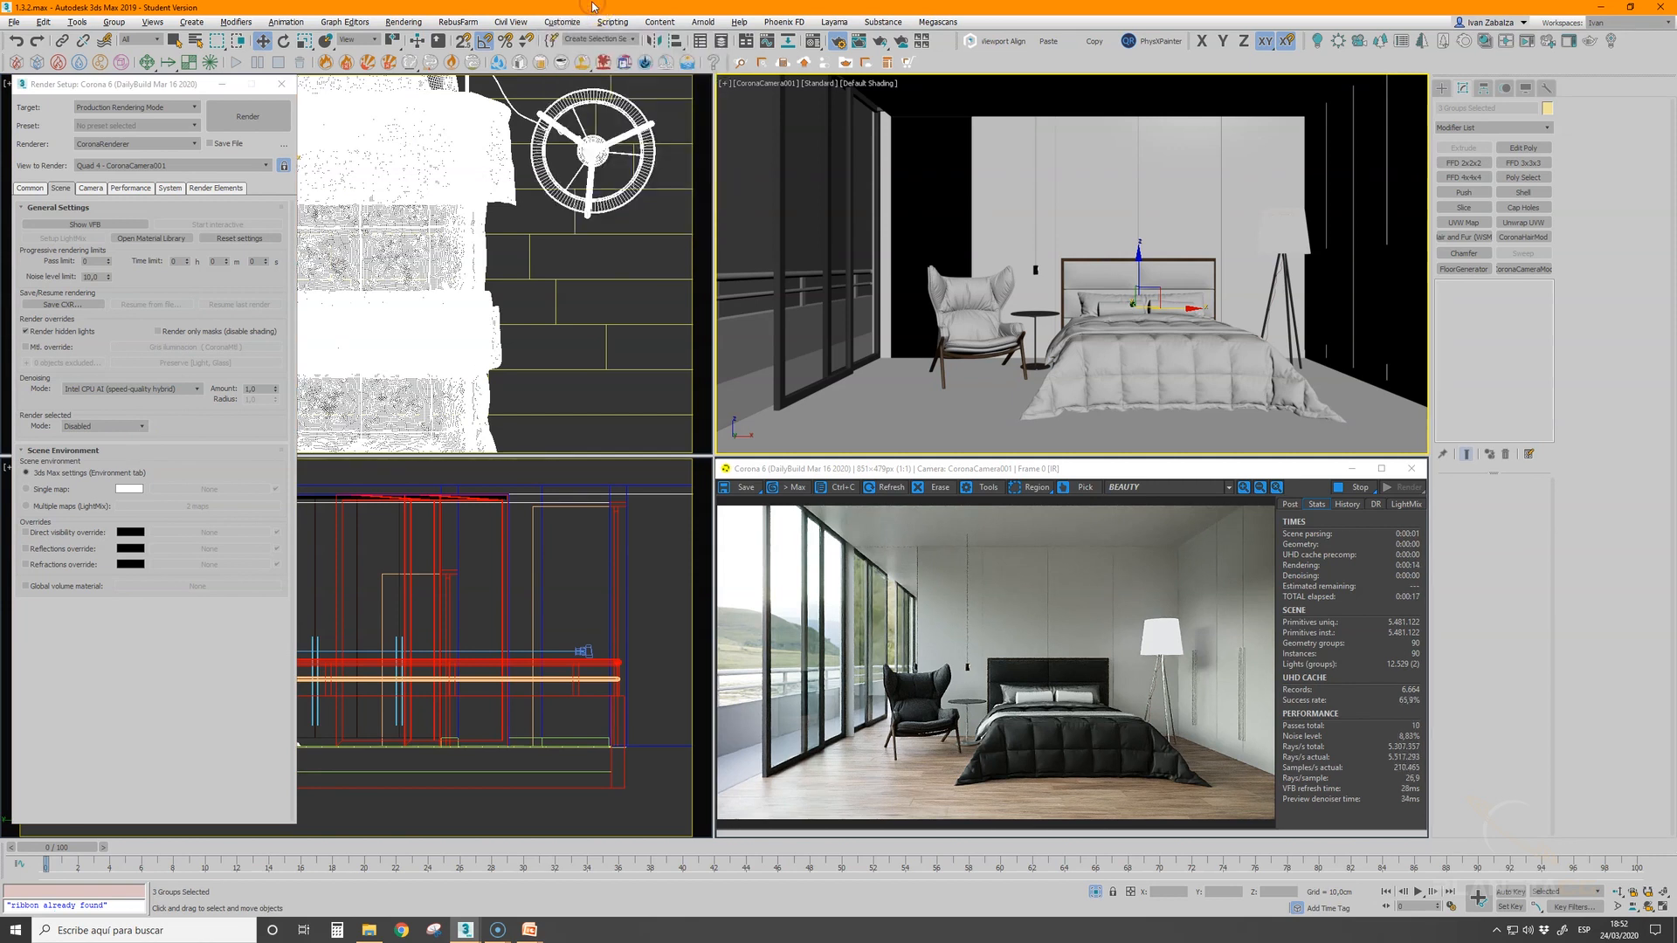
pyautogui.press('8')
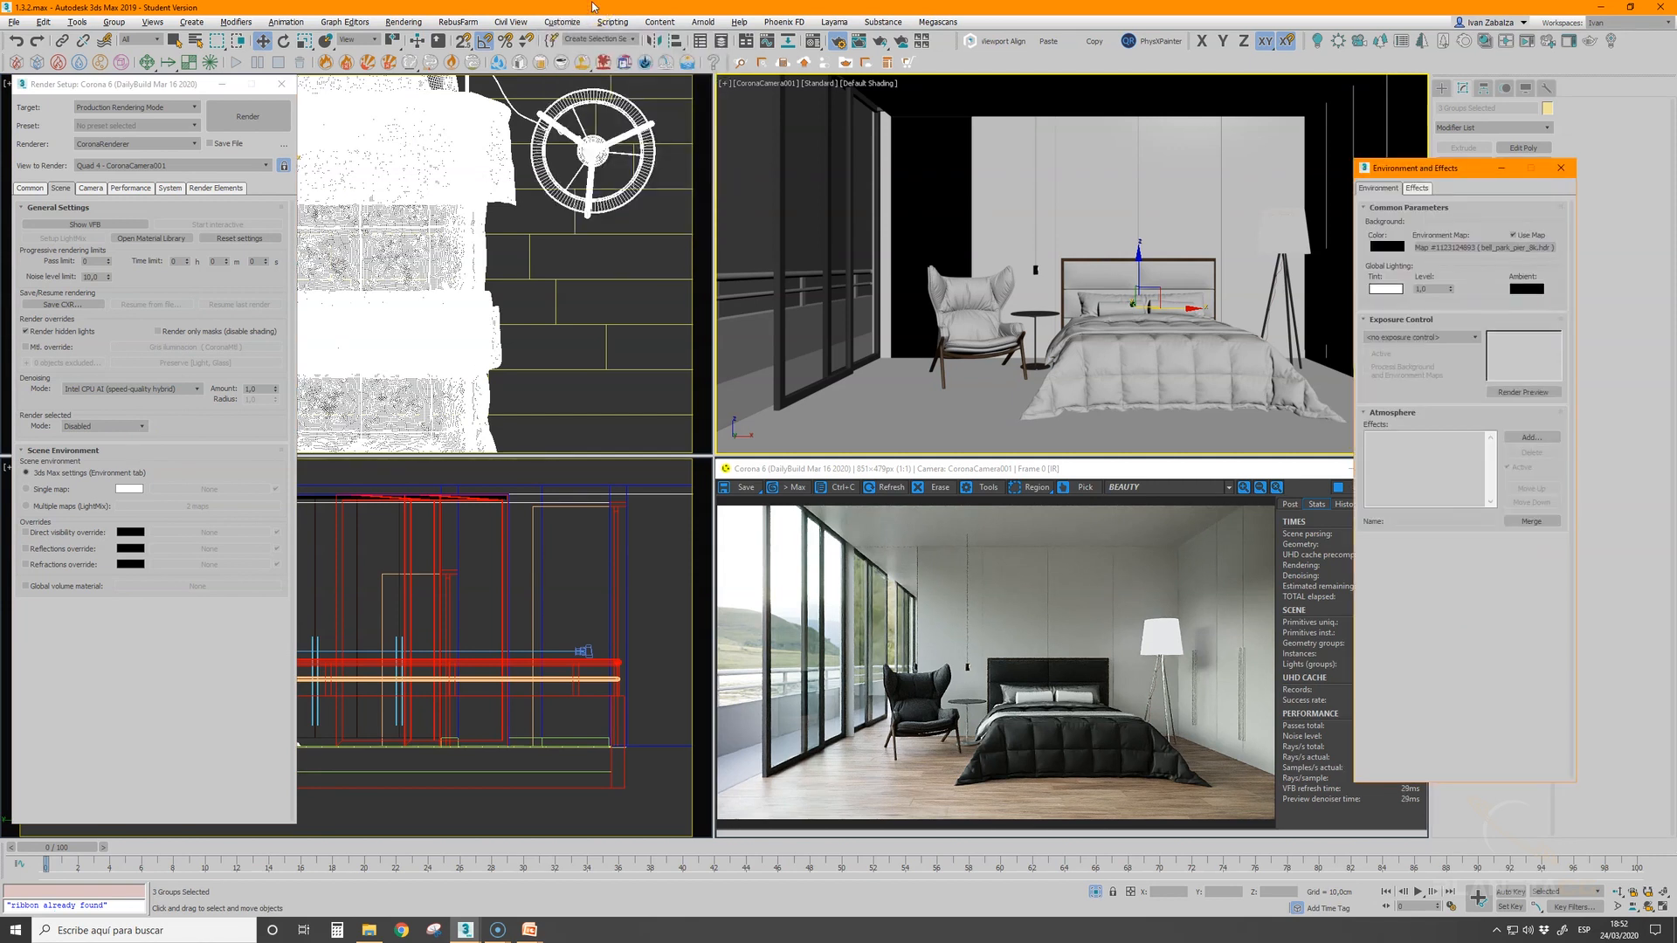
pyautogui.click(1569, 168)
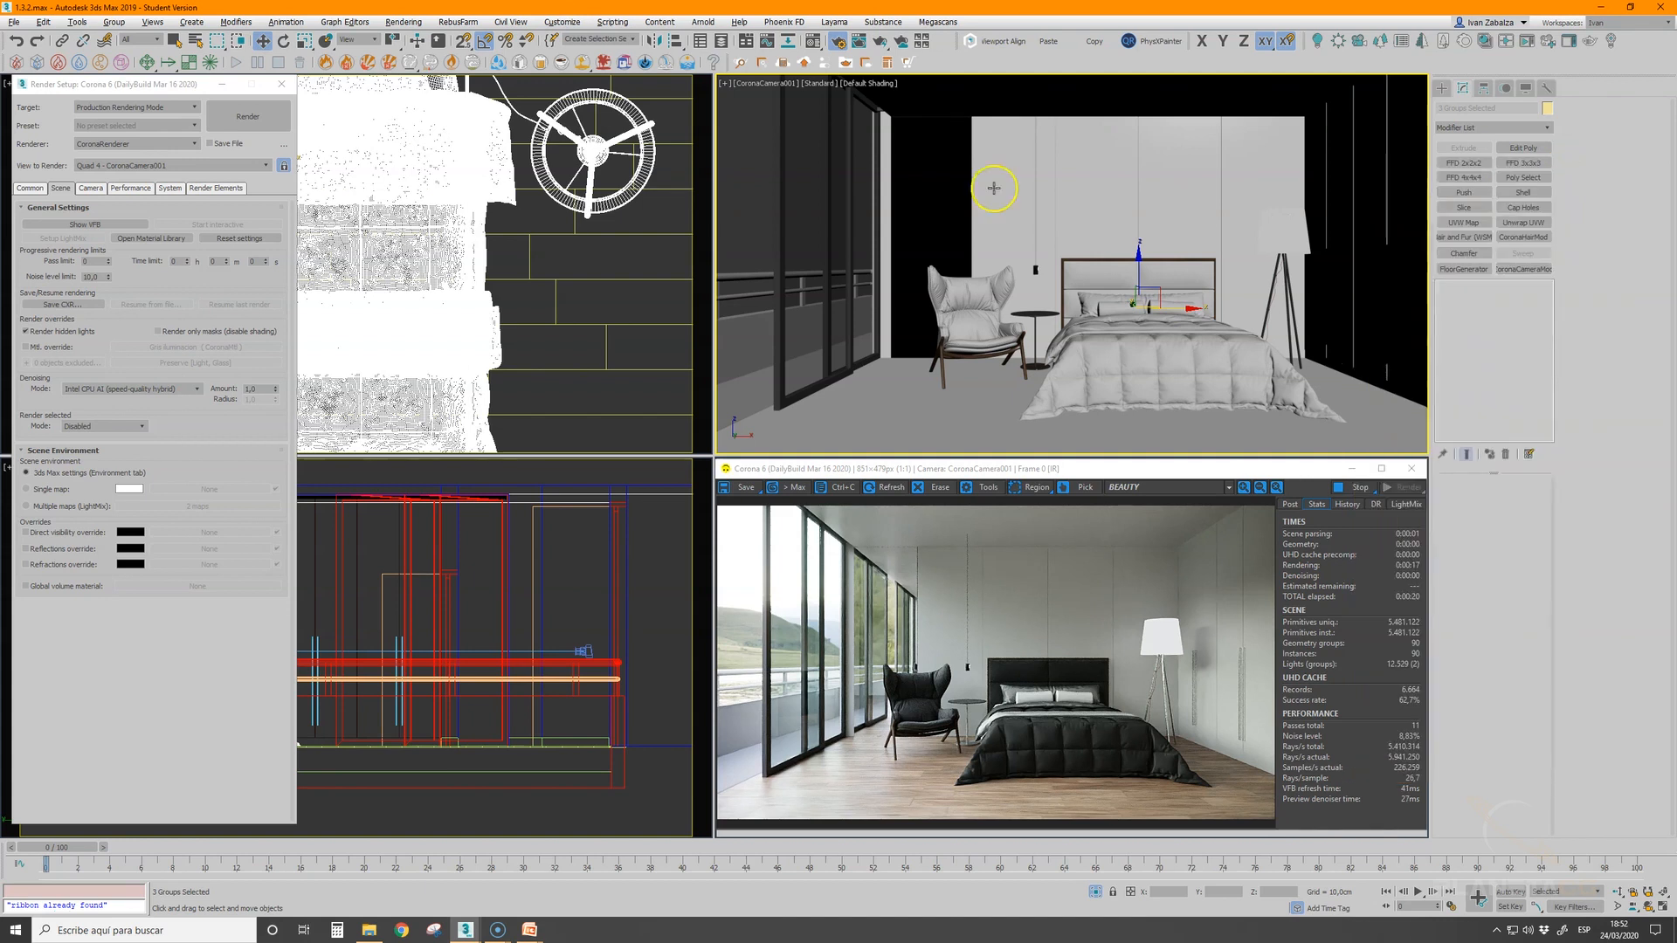
pyautogui.click(561, 24)
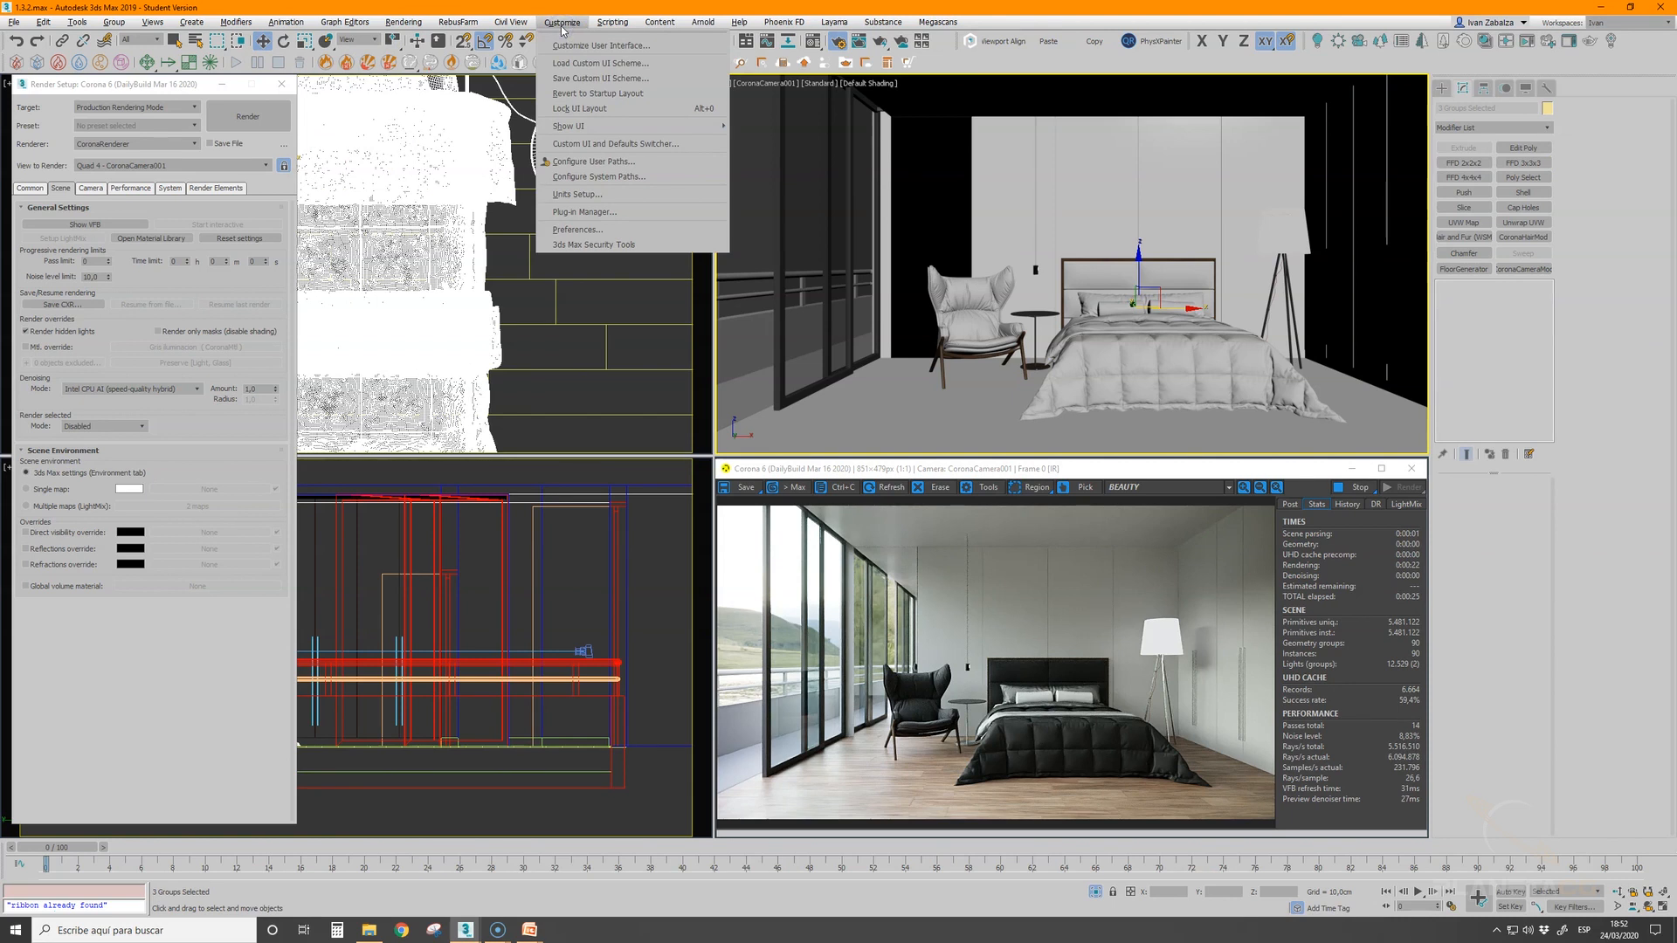
# - Open the Environment and Effects settings and place the window beside Render Setup
pyautogui.click(394, 23)
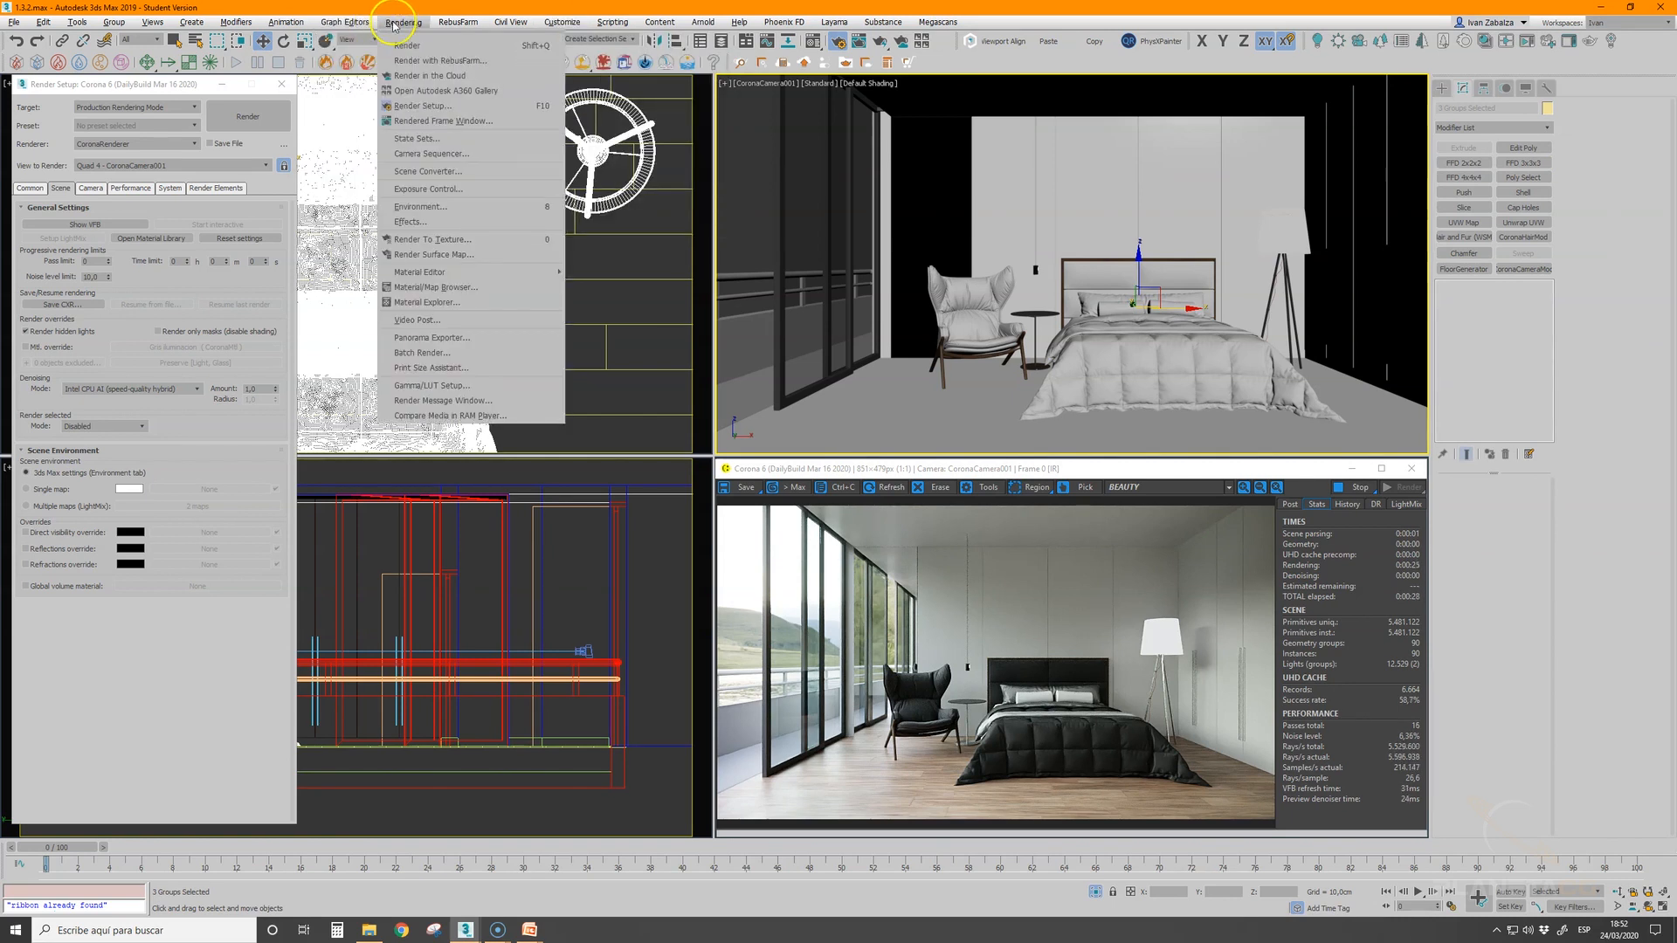
pyautogui.click(432, 204)
pyautogui.moveTo(1406, 170); pyautogui.dragTo(369, 96)
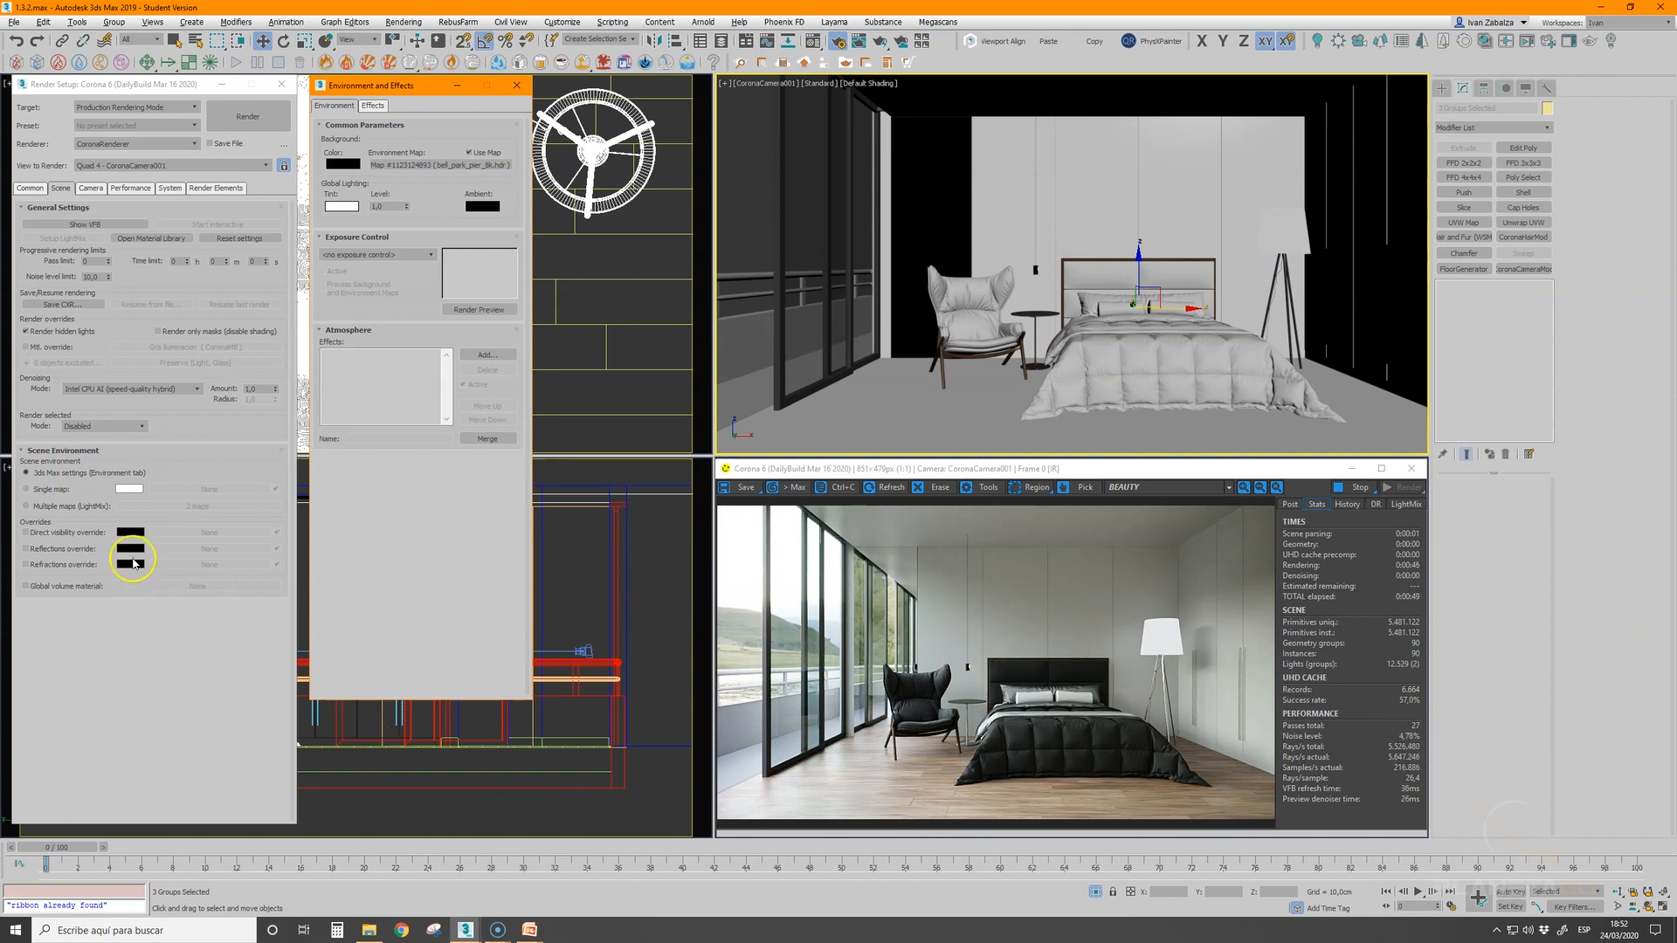
# - Switch the scene environment to Single map and fill its slot with an instance of the bell_park_pier HDR environment map
pyautogui.click(36, 490)
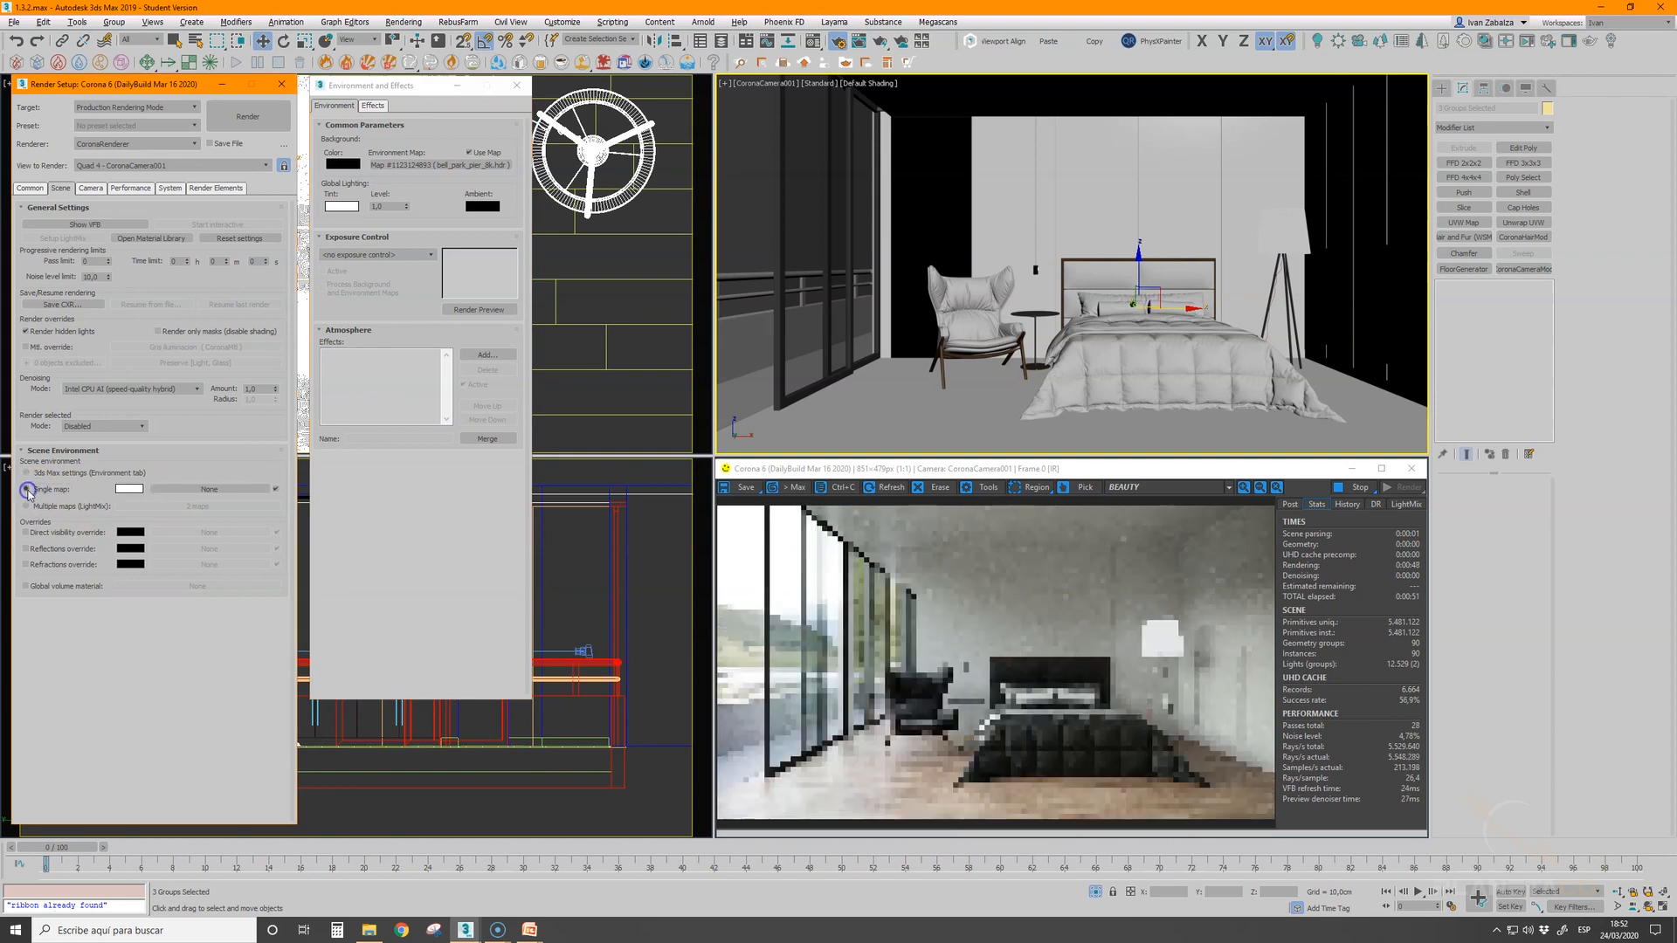
pyautogui.moveTo(442, 161); pyautogui.dragTo(214, 489)
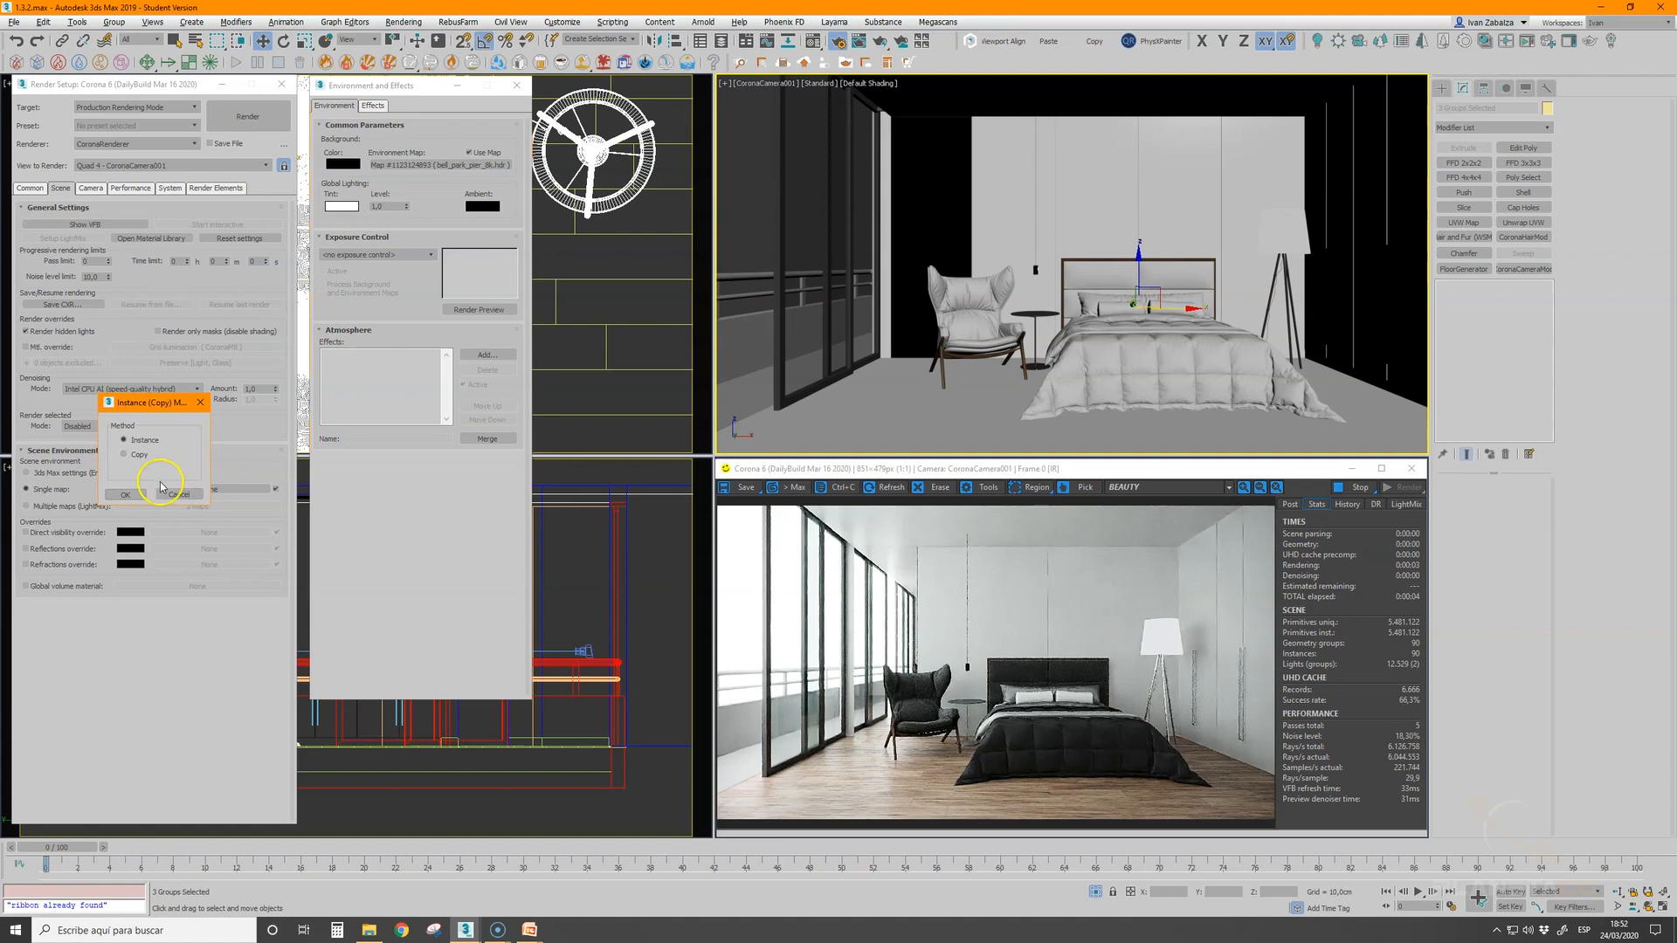
pyautogui.click(125, 495)
# - Alternate the scene environment between 3ds Max settings and Single map to compare them, ending on 3ds Max settings
pyautogui.click(29, 475)
pyautogui.click(27, 474)
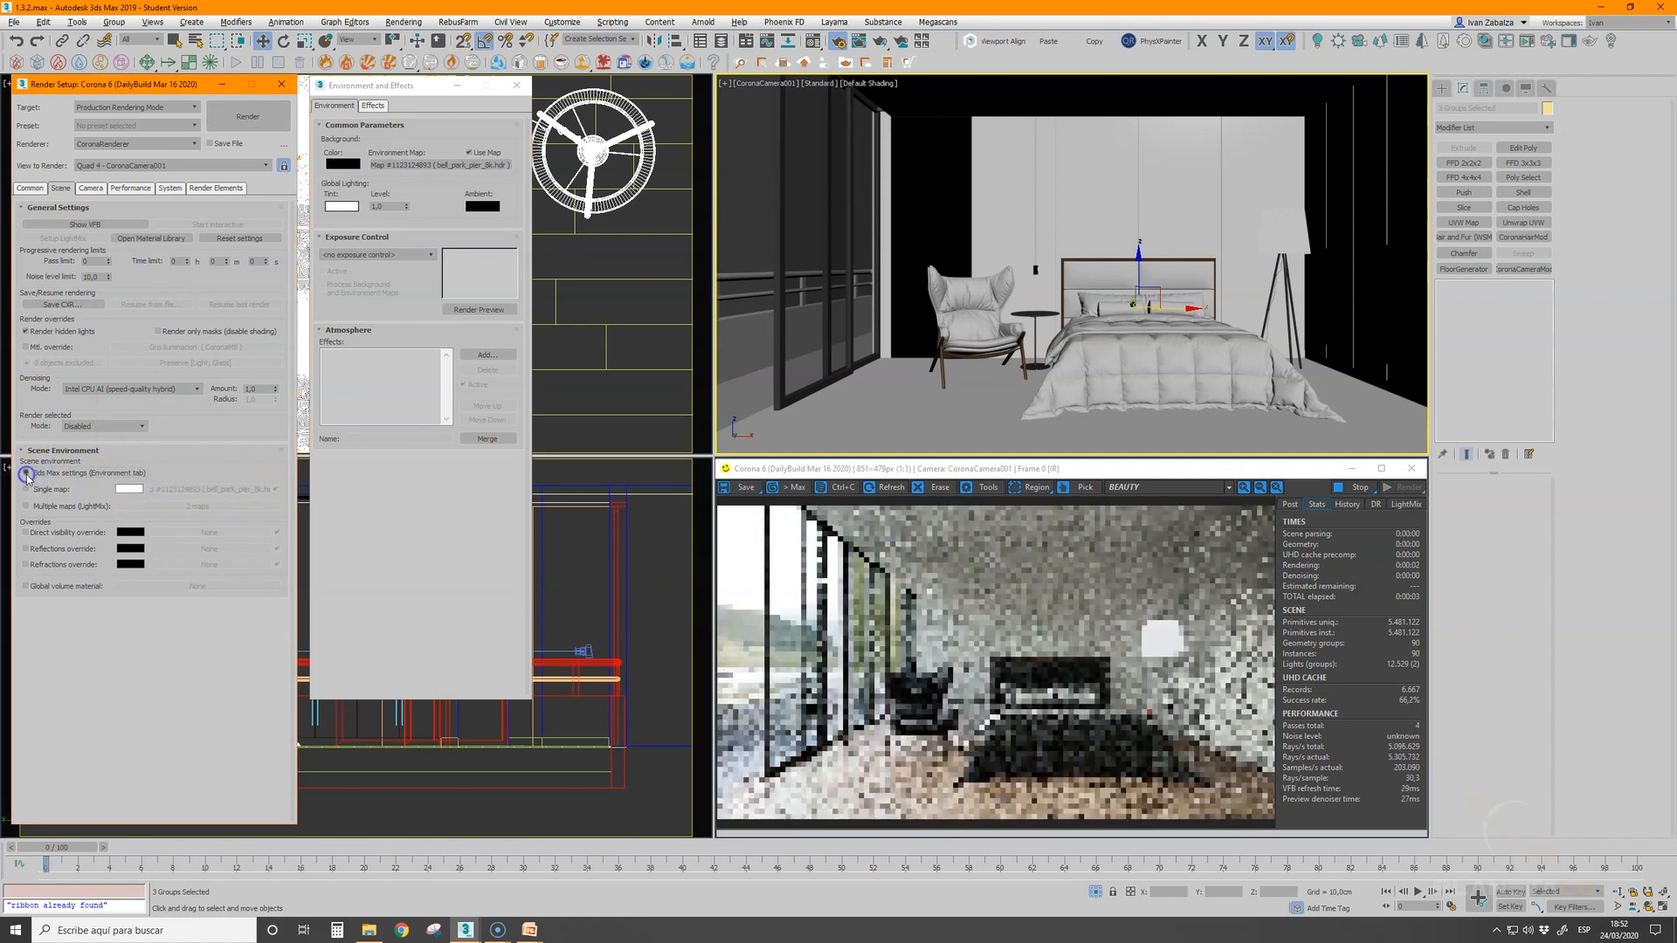
pyautogui.click(28, 490)
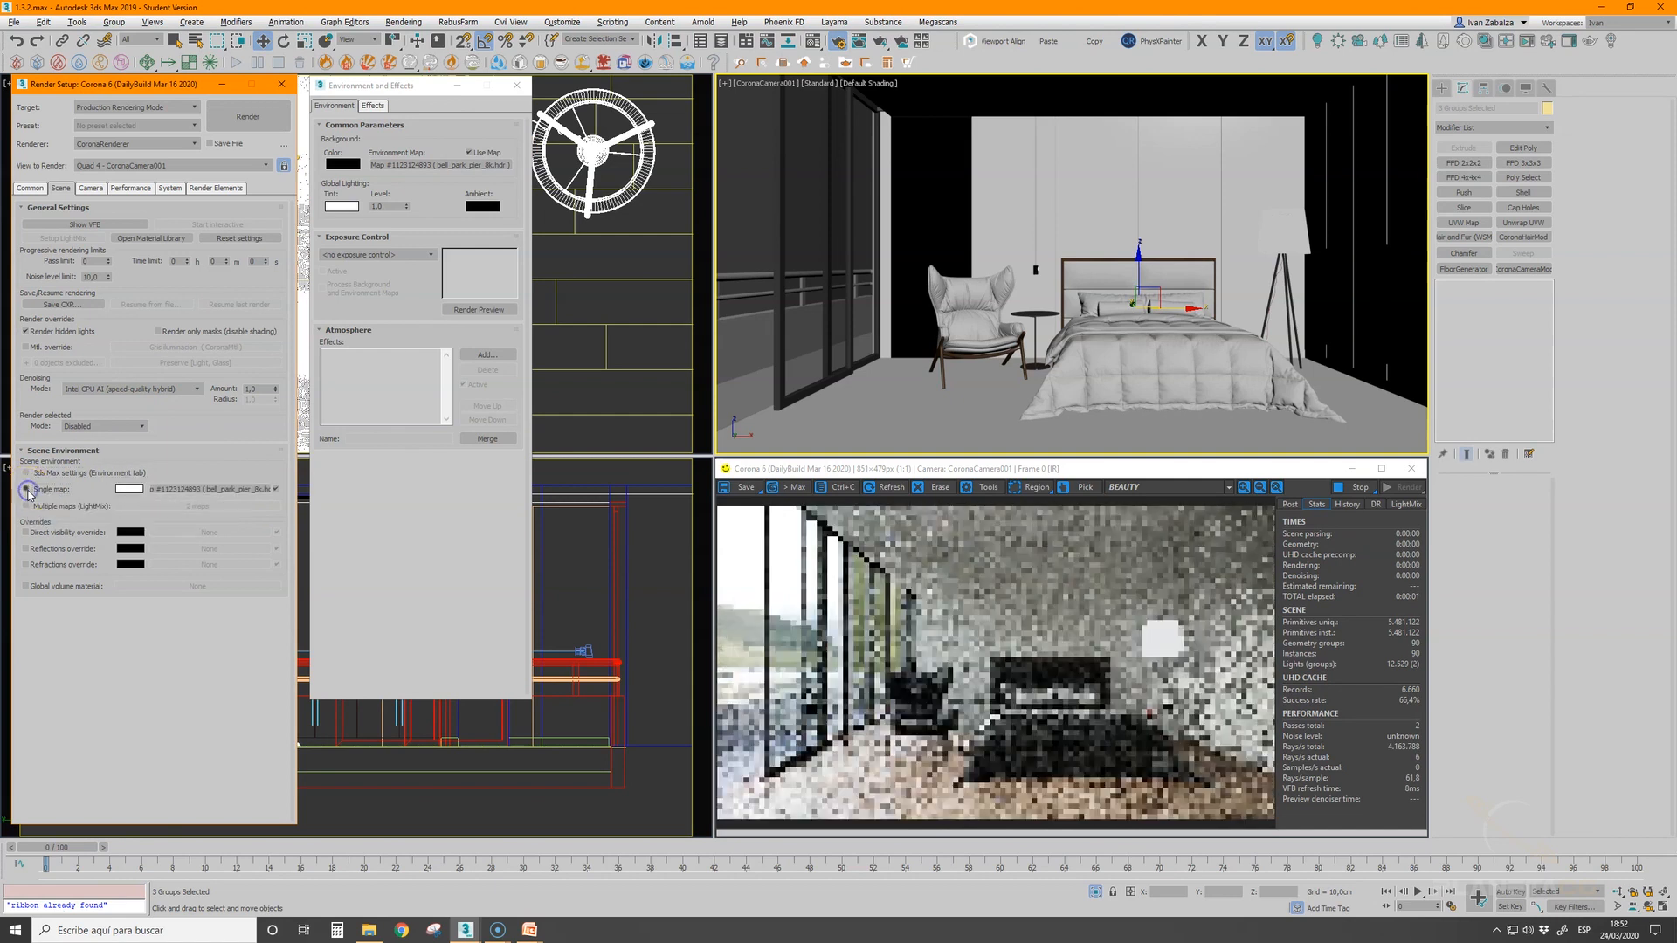
pyautogui.click(27, 473)
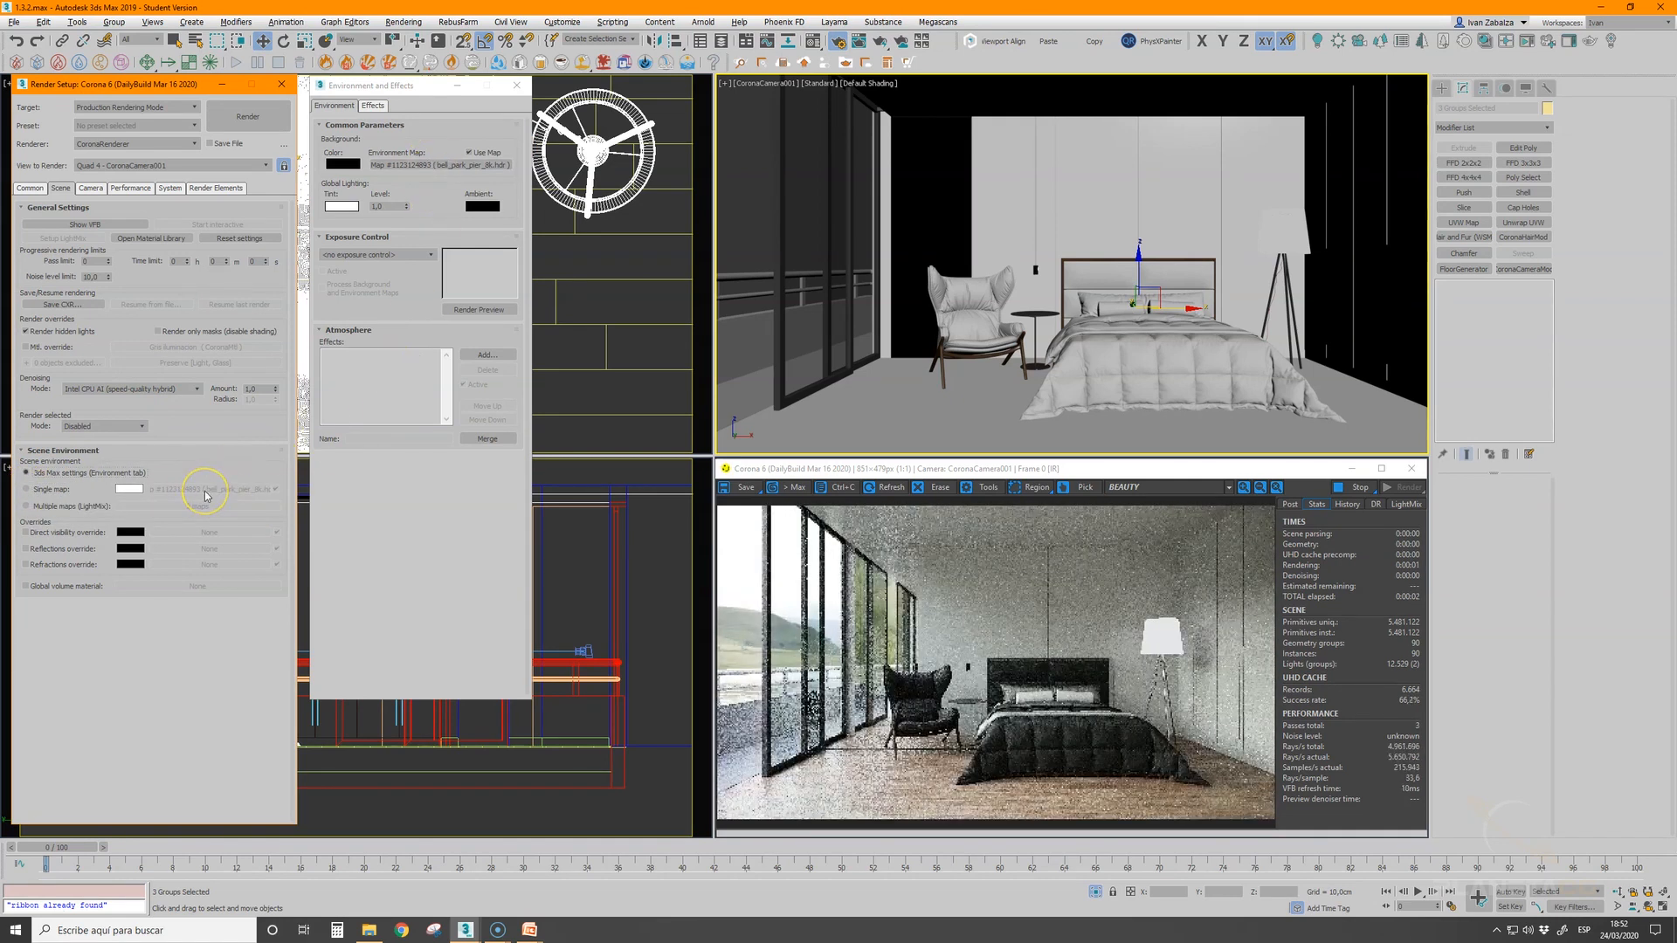
# - Try the Multiple maps (LightMix) environment, inspect its map setup, and return to 3ds Max settings
pyautogui.click(27, 506)
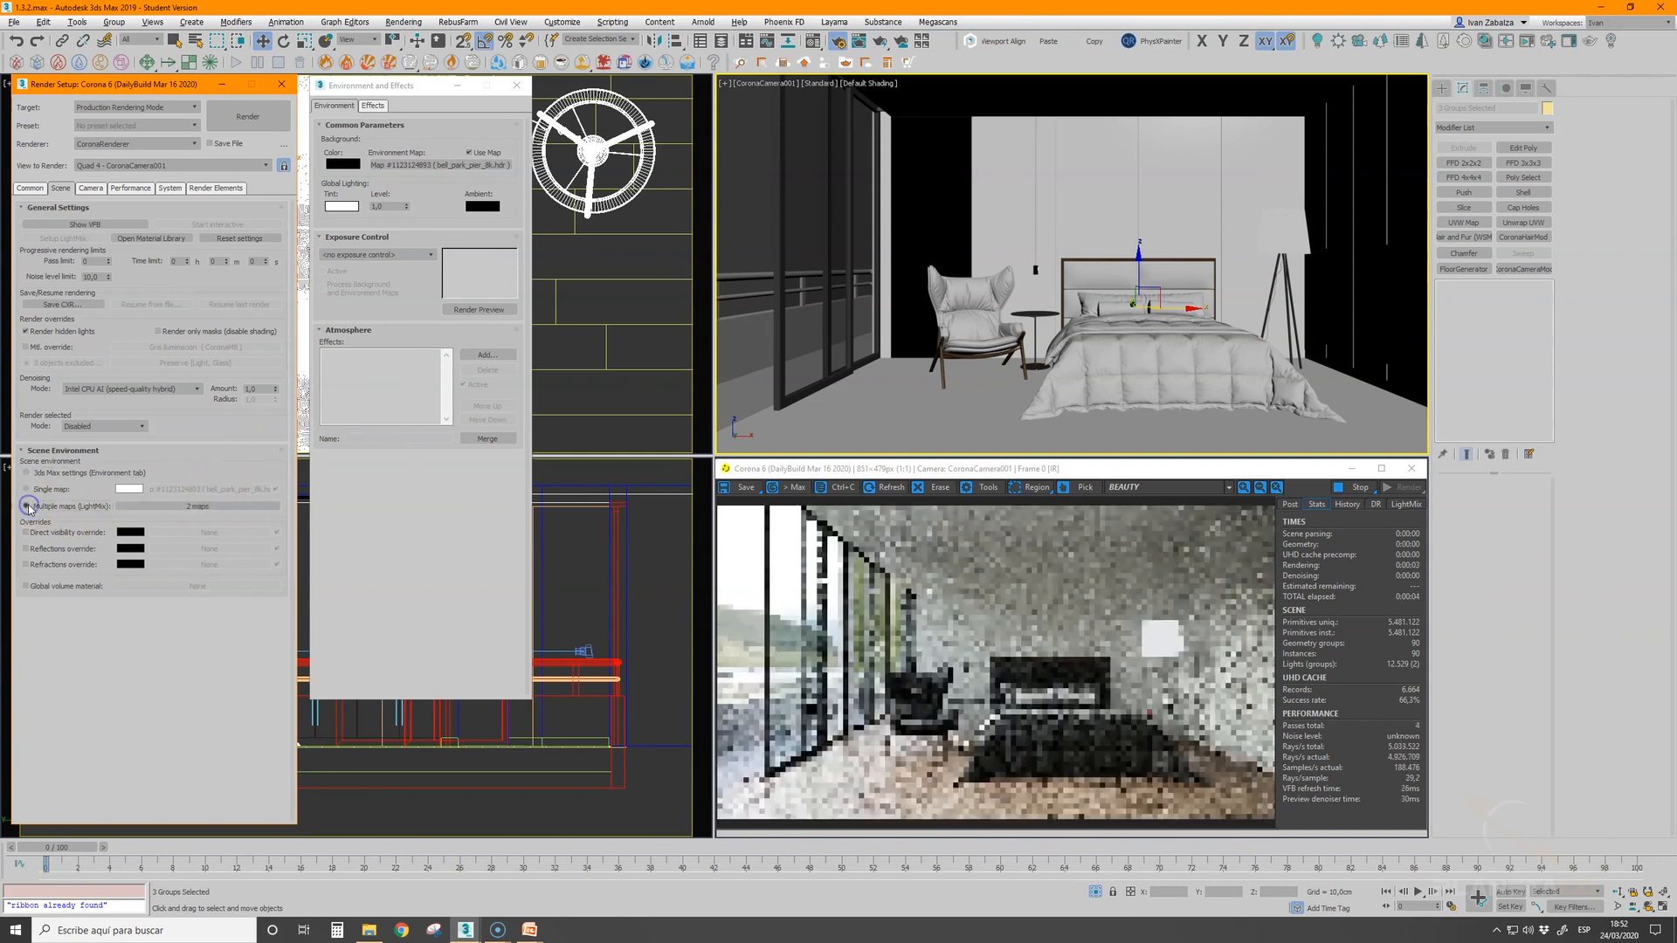
pyautogui.click(181, 507)
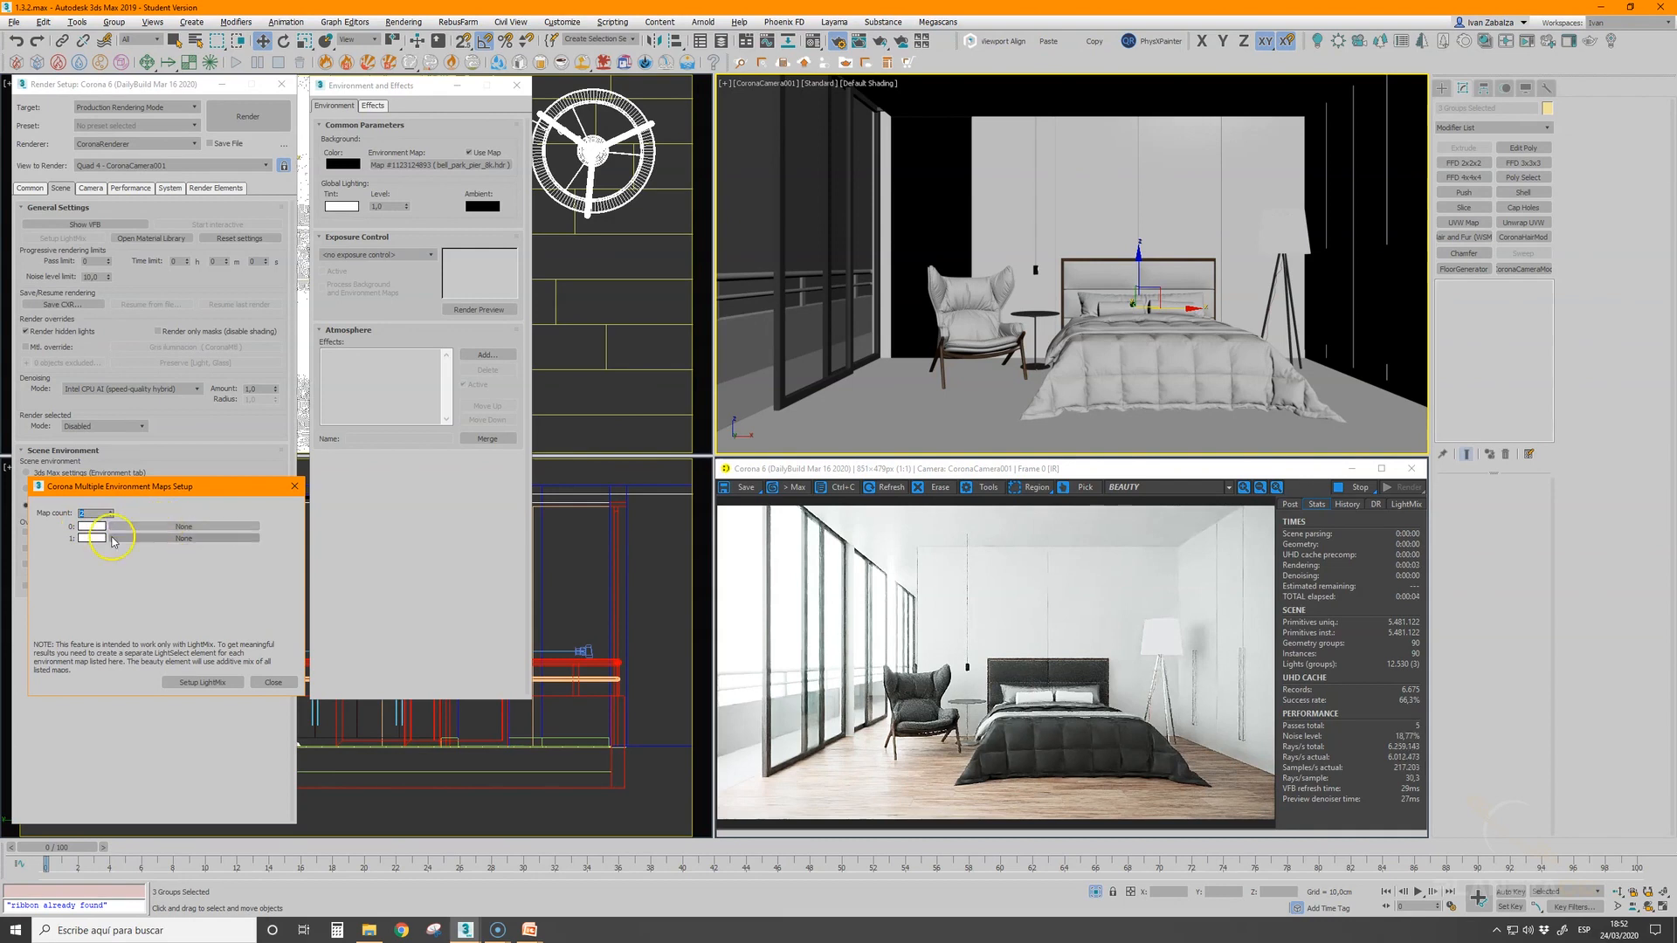
pyautogui.click(197, 540)
pyautogui.click(294, 486)
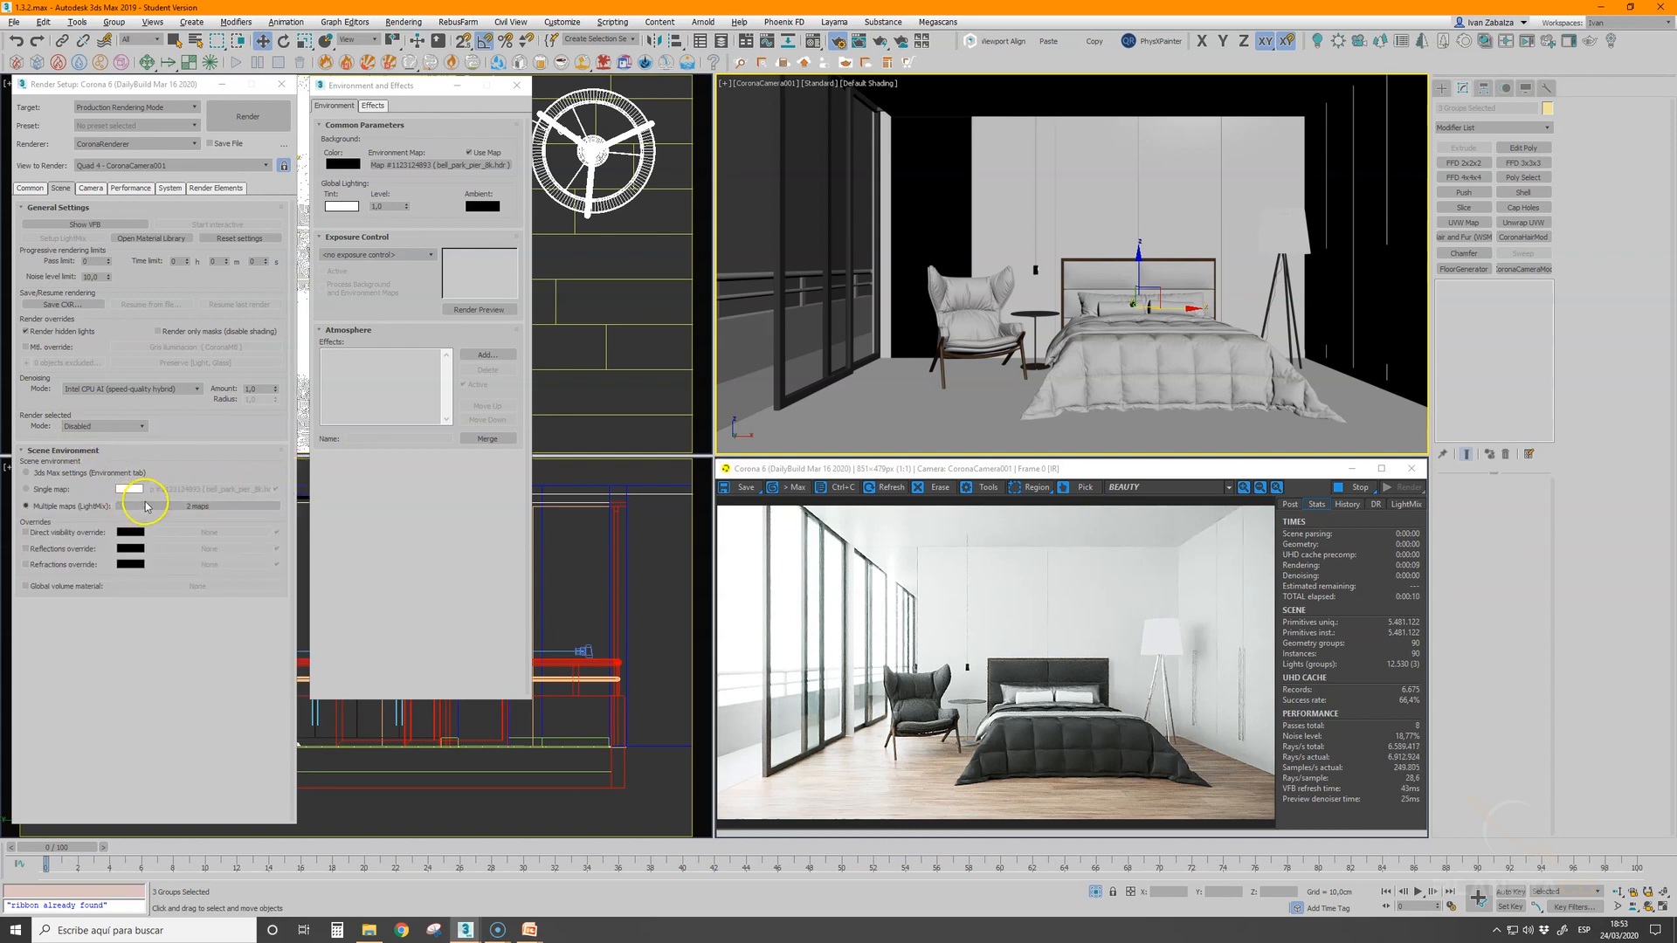
pyautogui.click(26, 472)
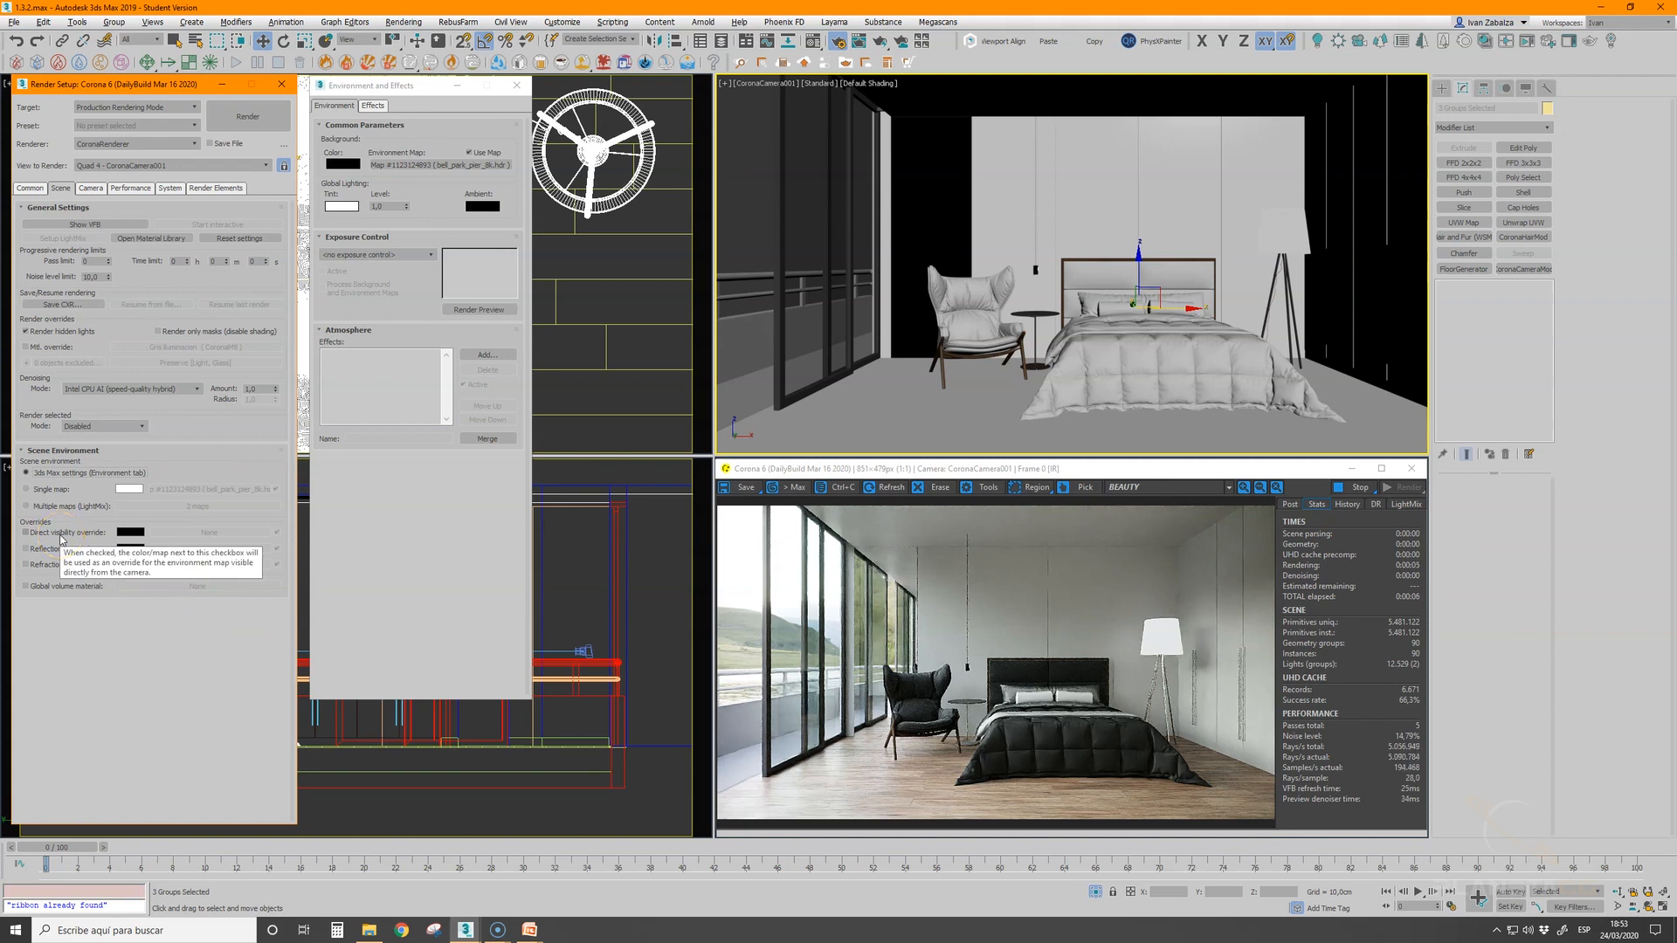
# - Enable the direct visibility, reflections and refractions overrides with their black colours in the scene environment
pyautogui.click(25, 533)
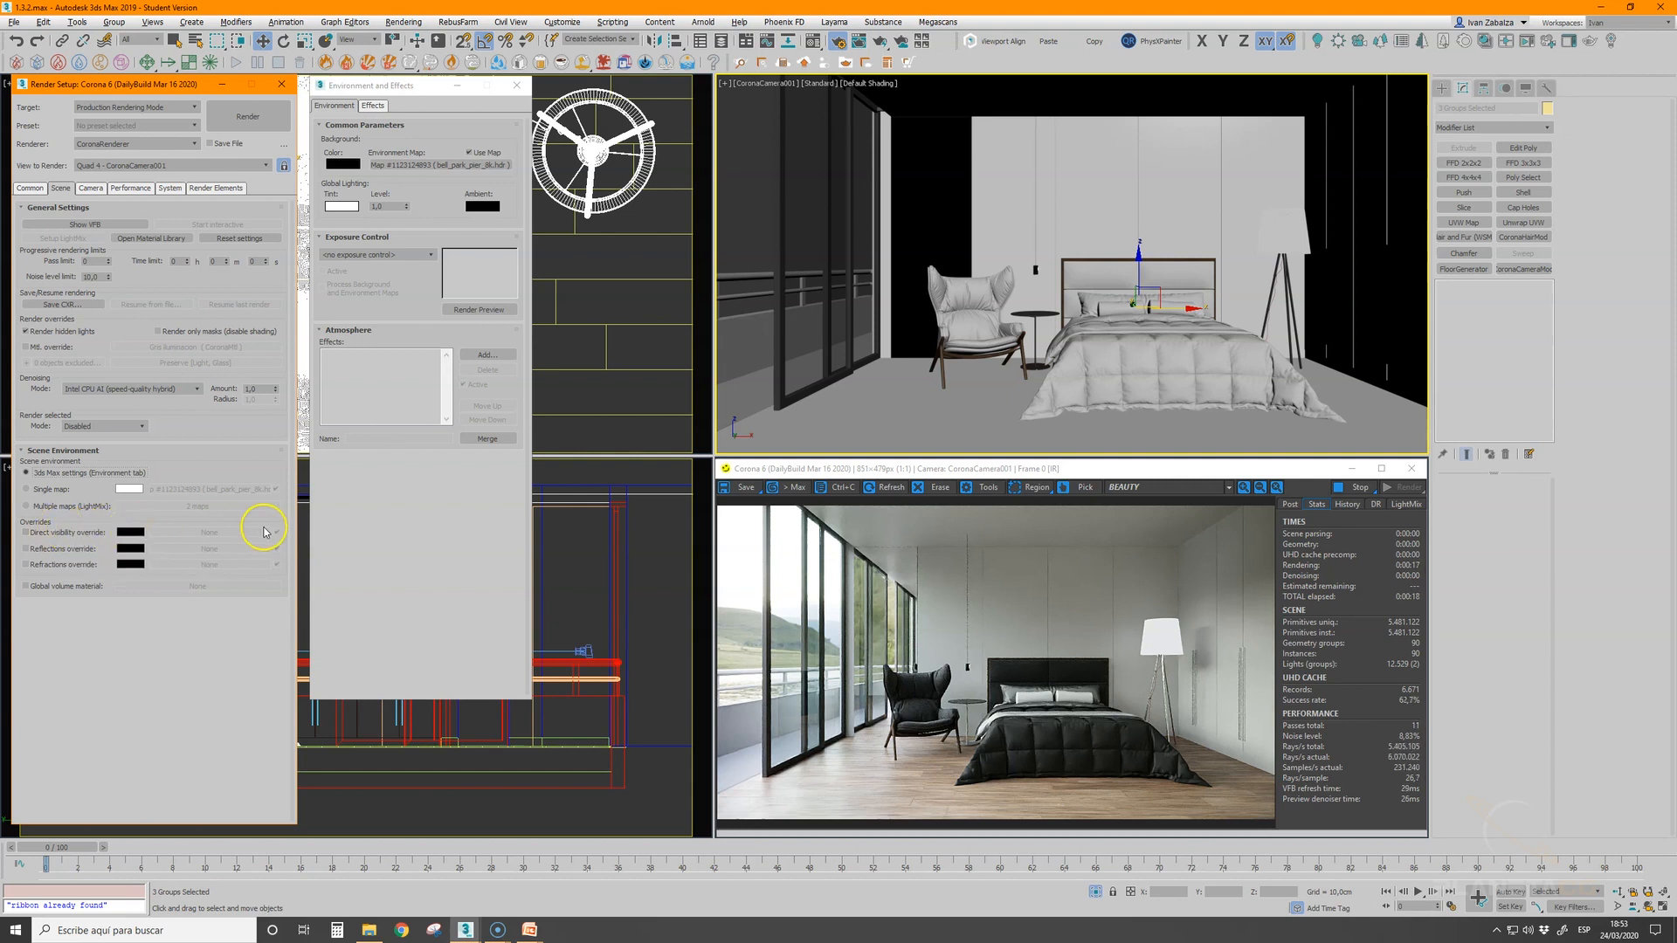
pyautogui.click(26, 532)
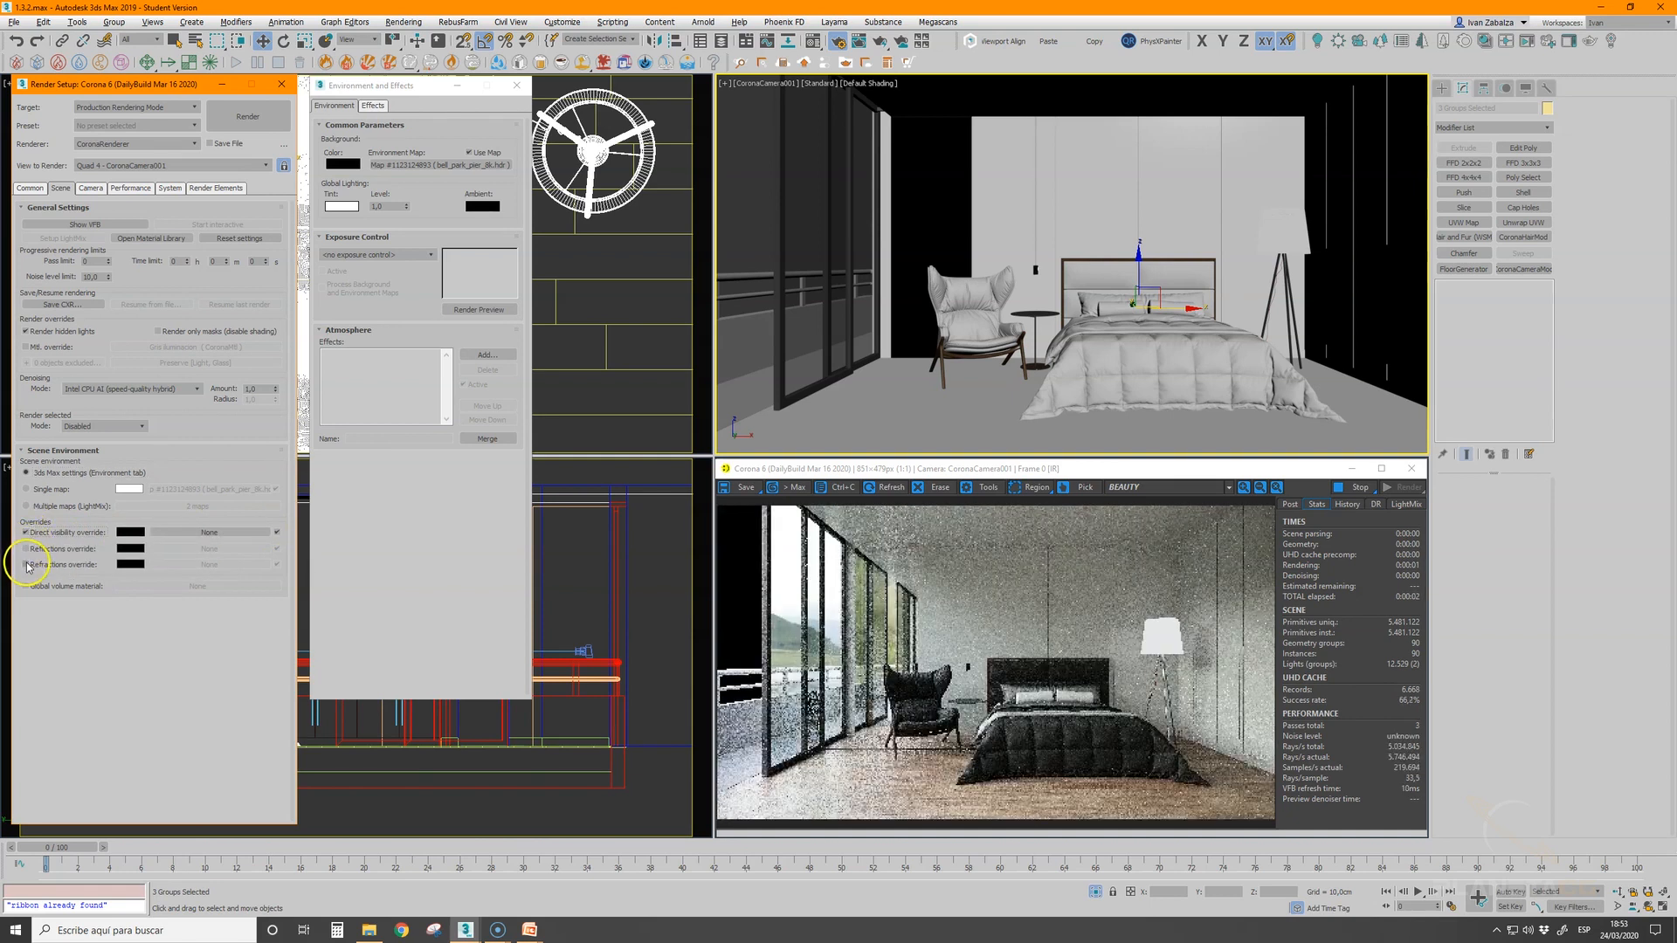
pyautogui.click(26, 549)
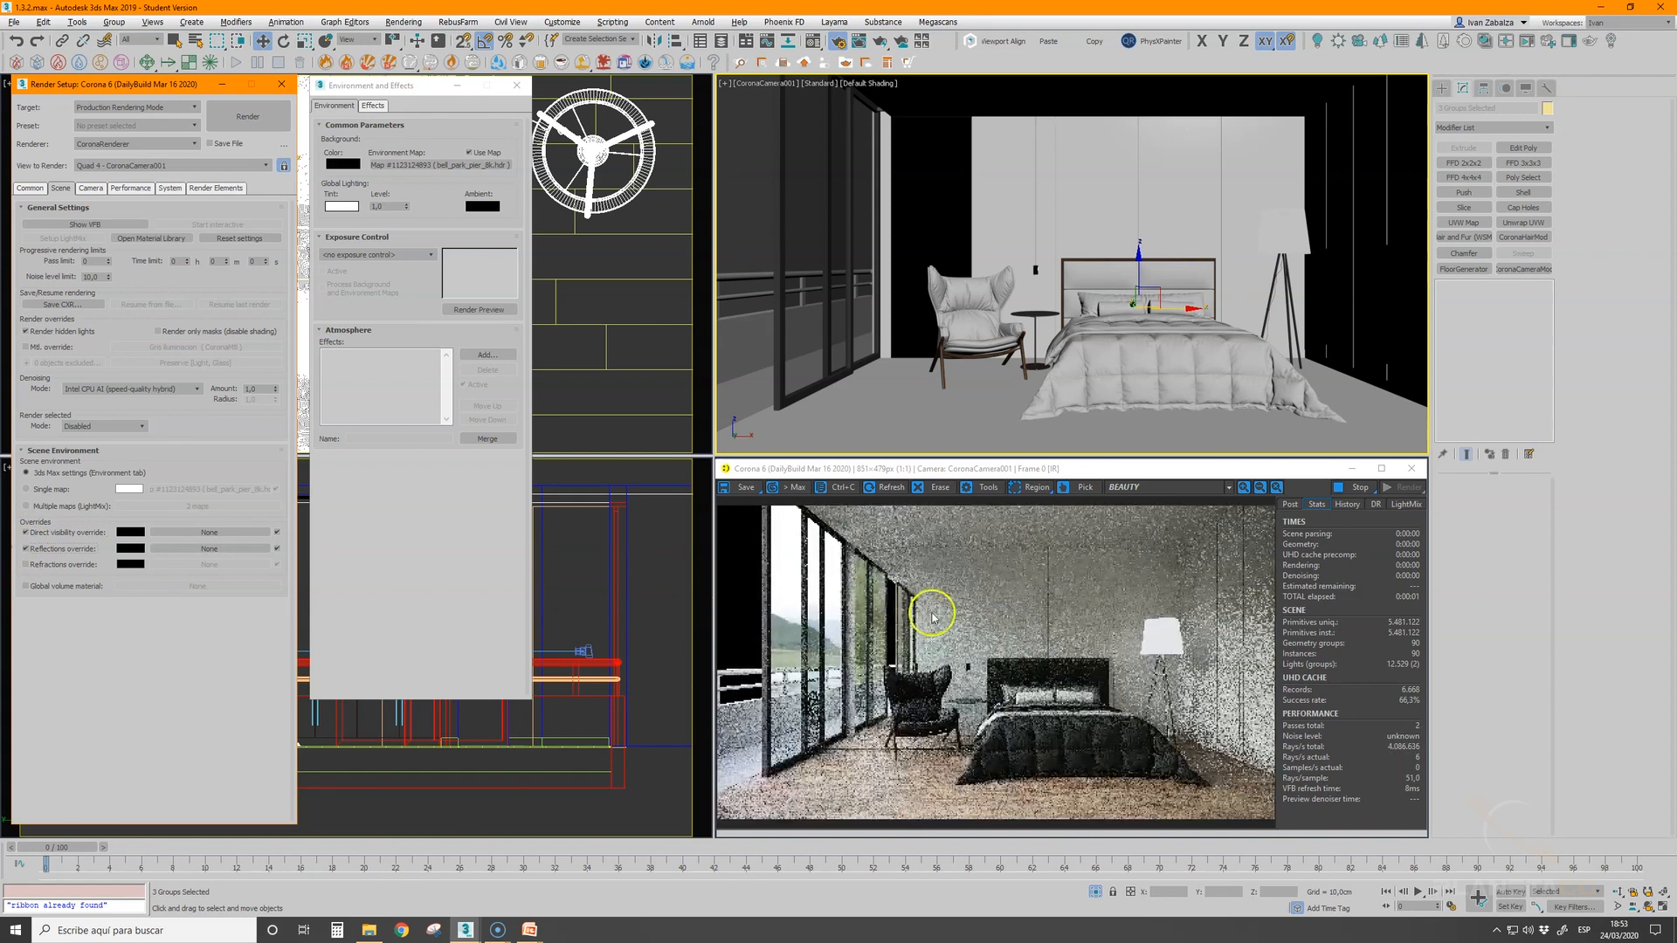
pyautogui.click(25, 565)
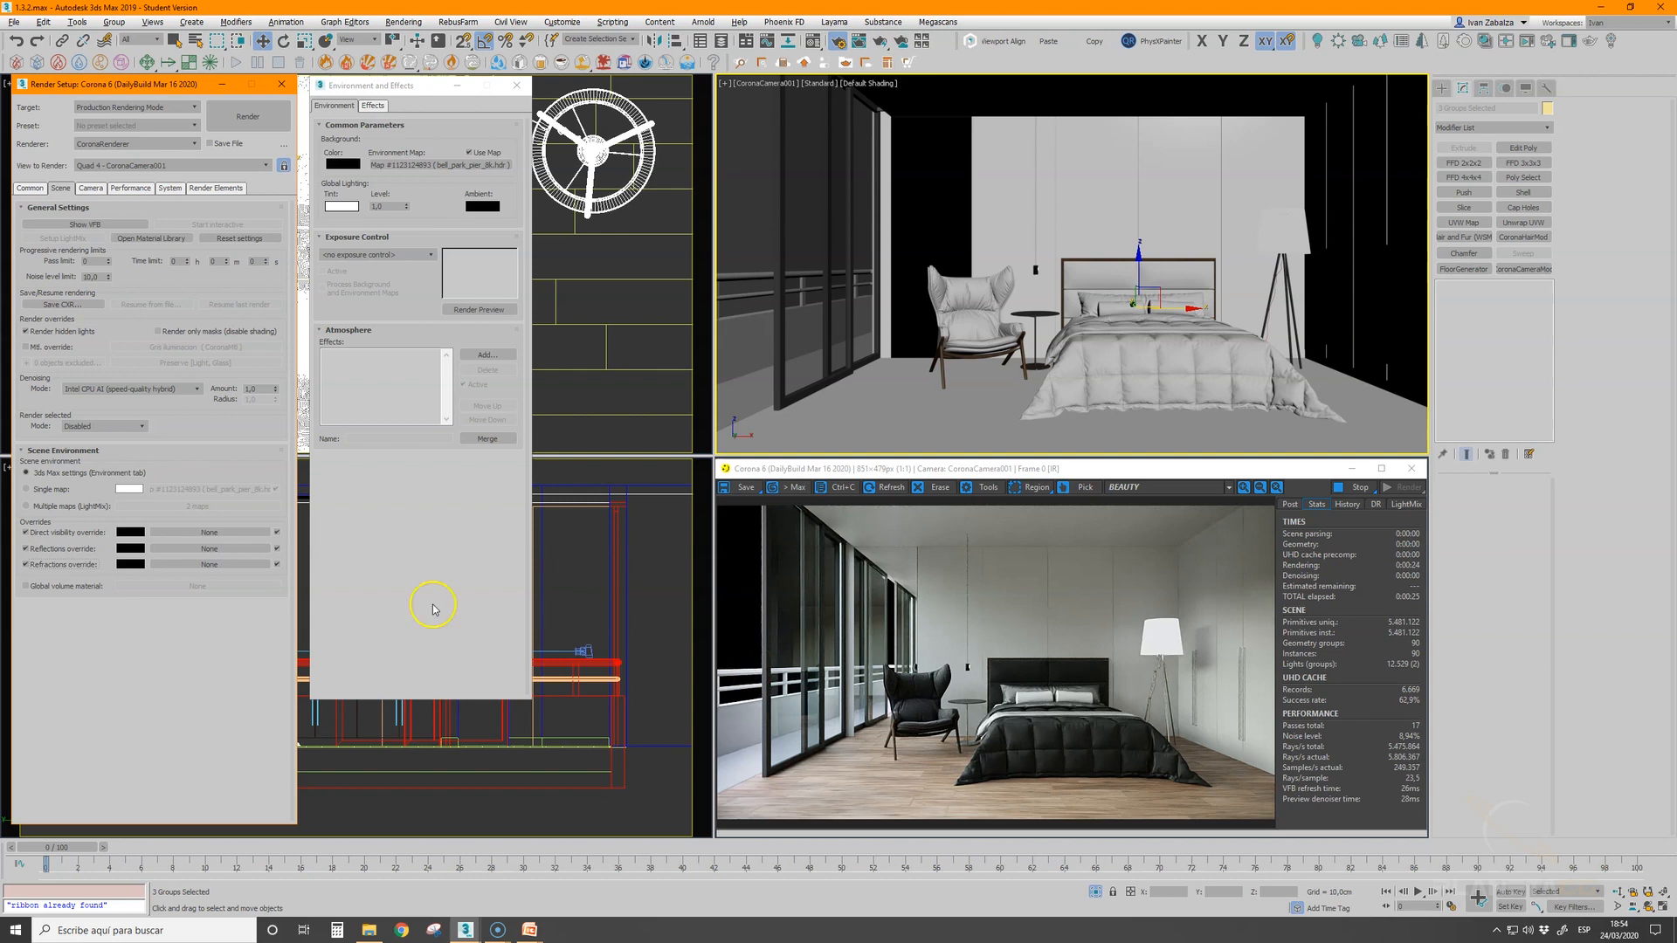
# - Disable the refractions, reflections and direct visibility overrides
pyautogui.click(25, 564)
pyautogui.click(25, 549)
pyautogui.click(26, 532)
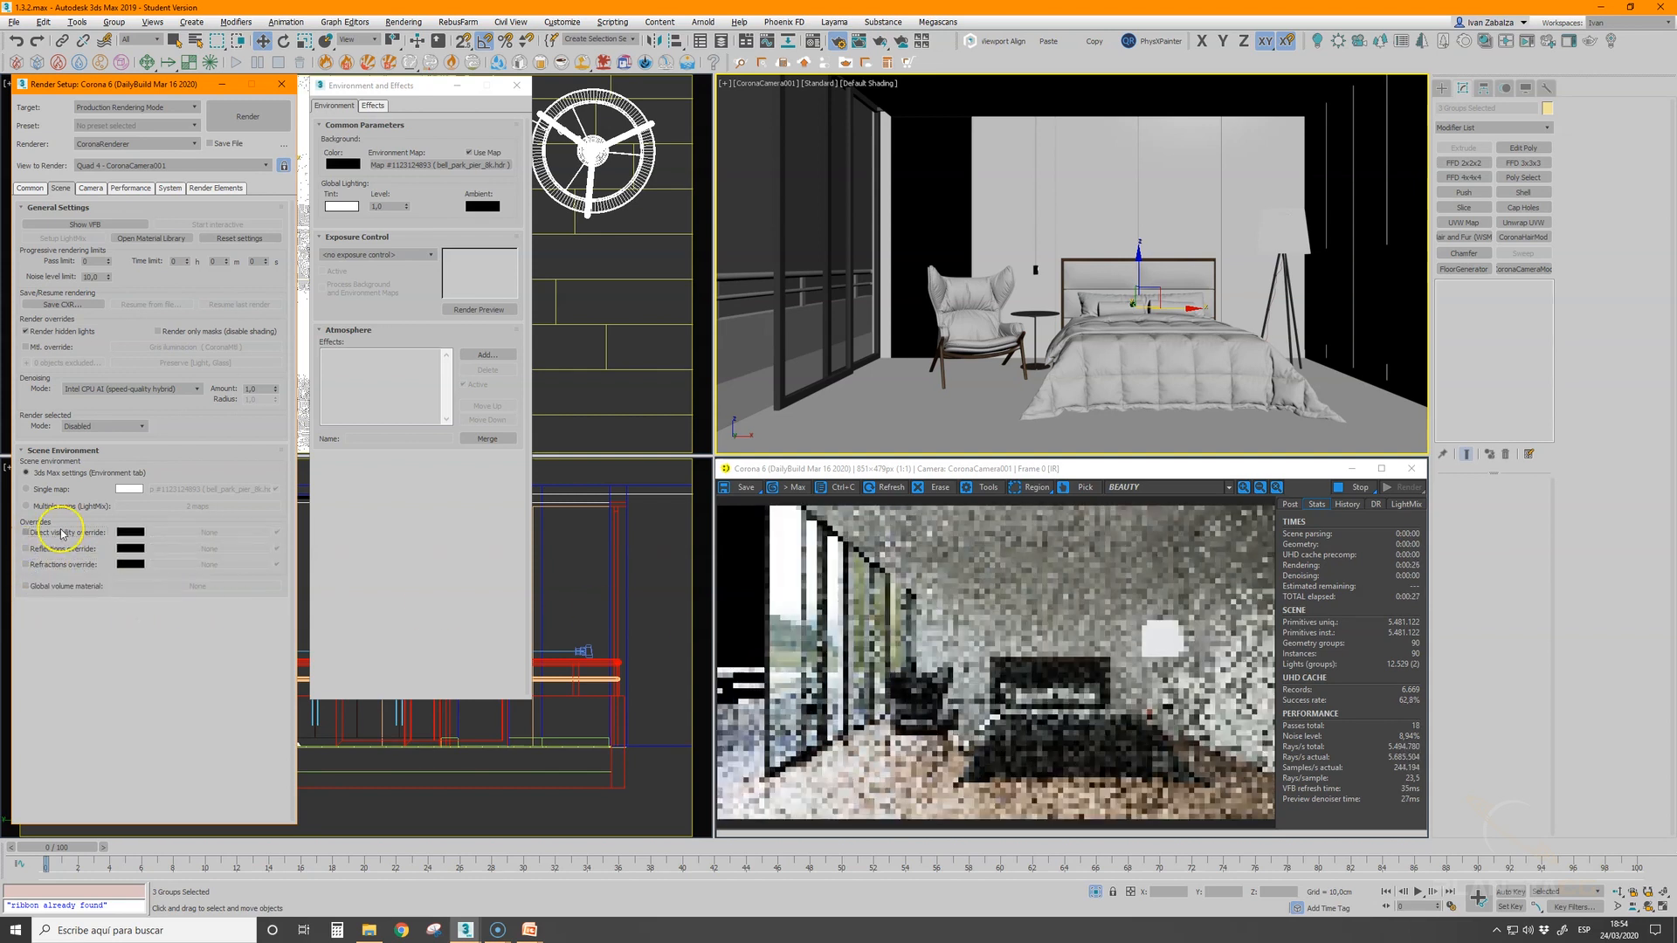
# - Enable the direct visibility override and the reflections override one after the other to compare their effects
pyautogui.click(26, 532)
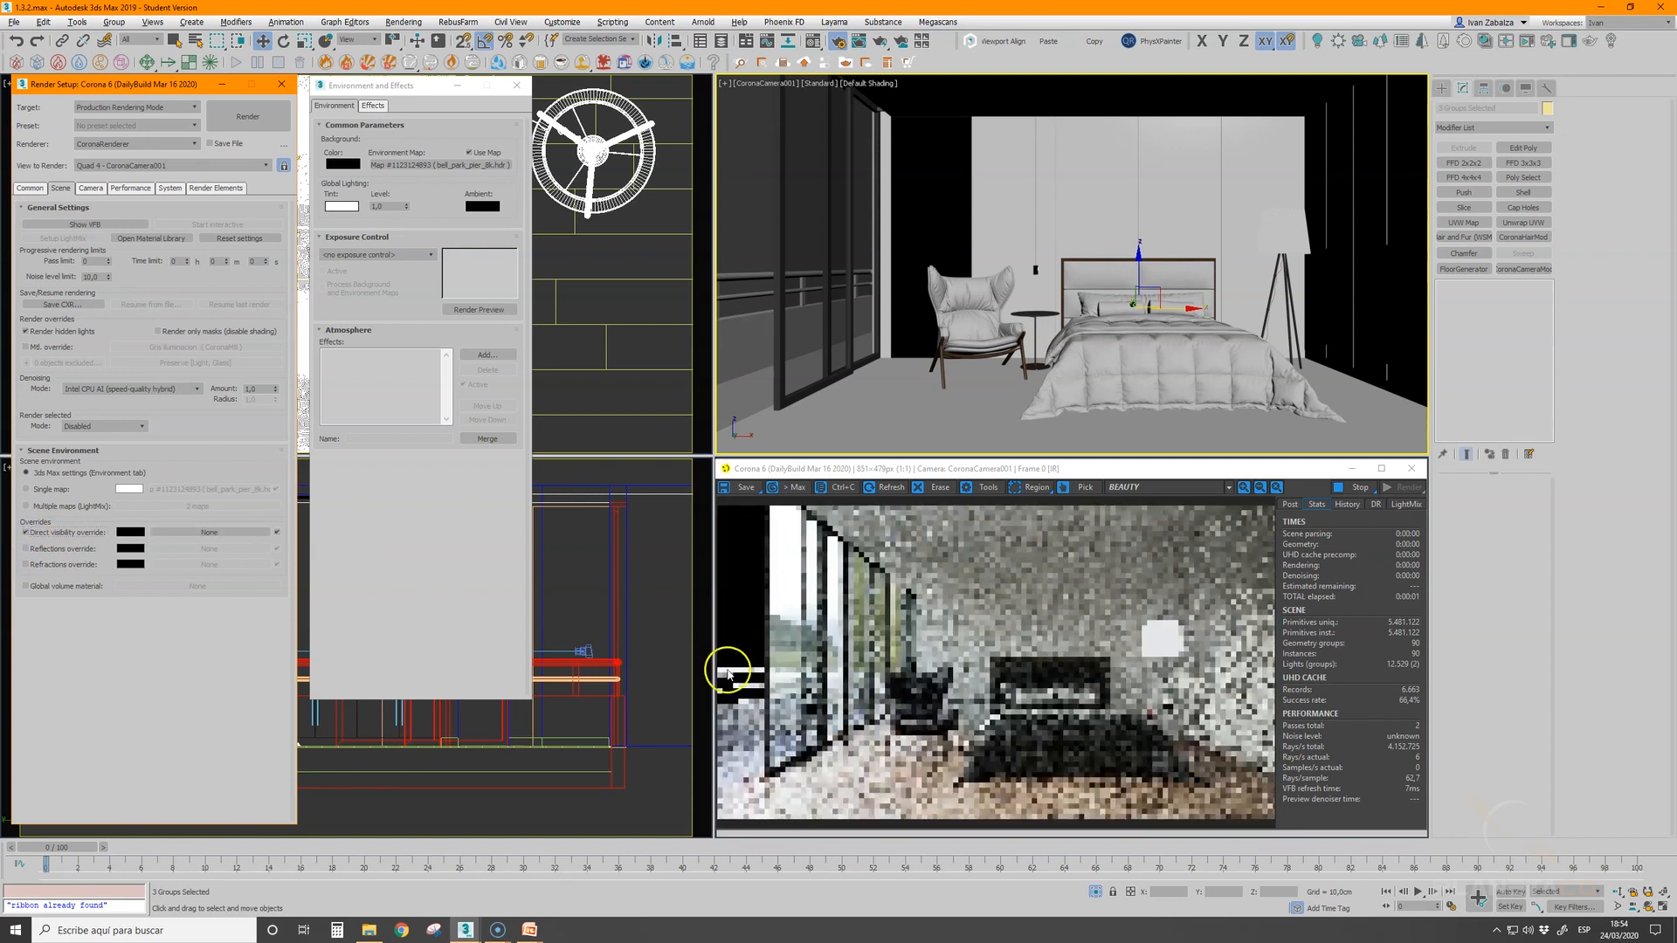
pyautogui.click(25, 549)
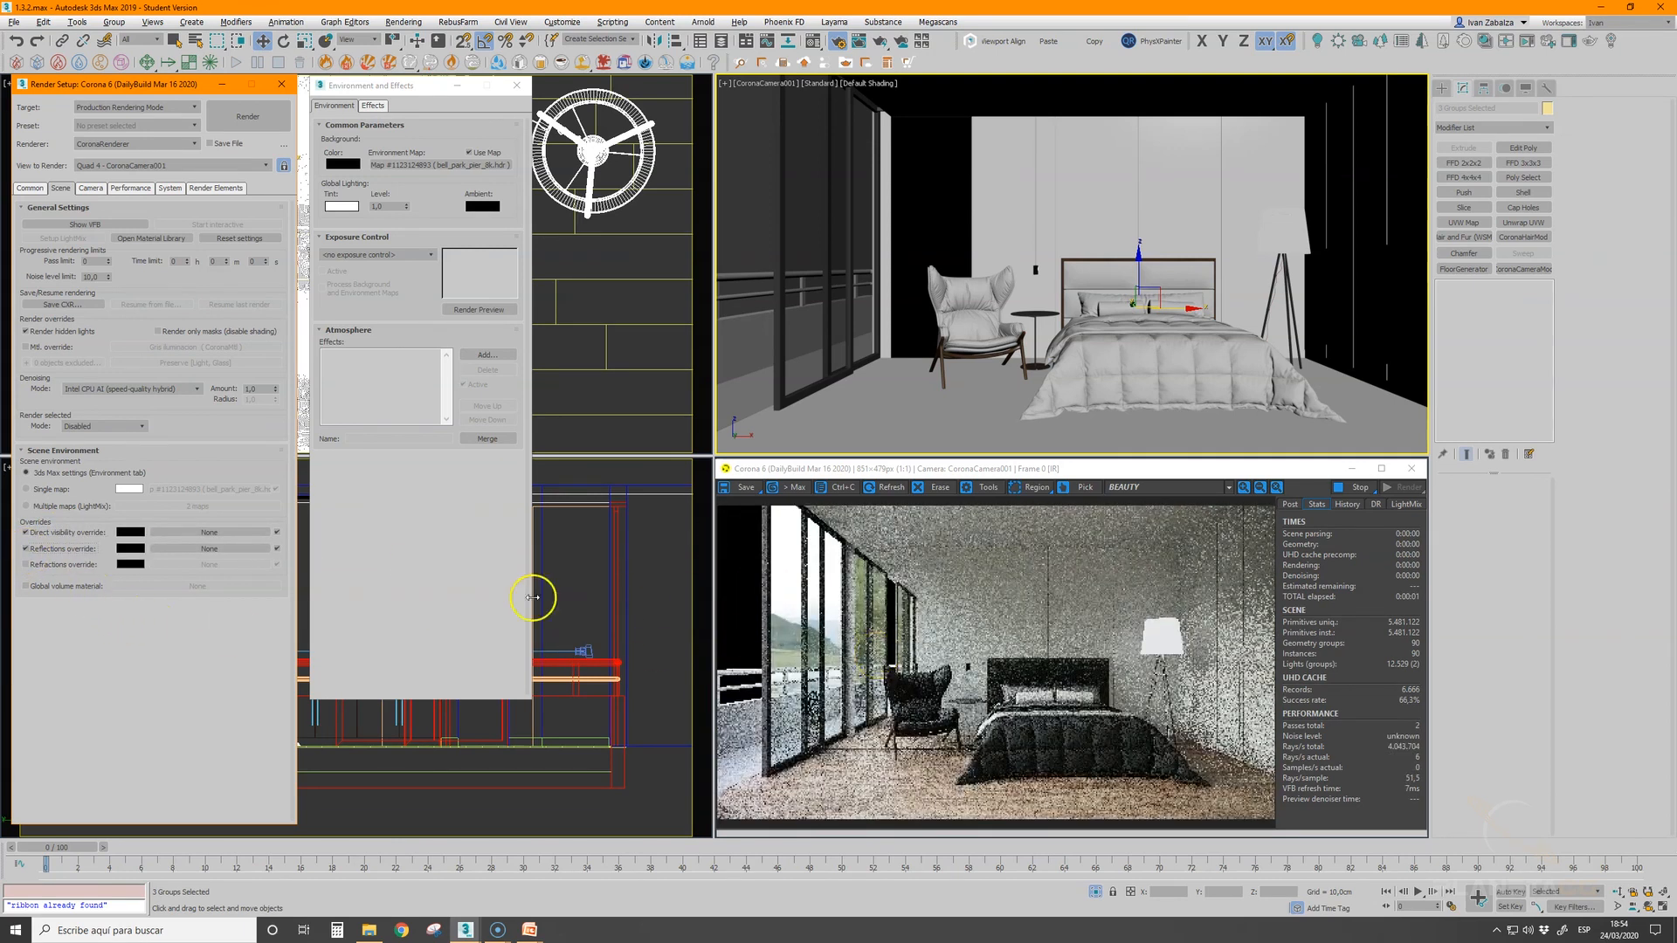
# - Enable the refractions override, and switch the reflections override off and back on to compare its effect
pyautogui.click(25, 564)
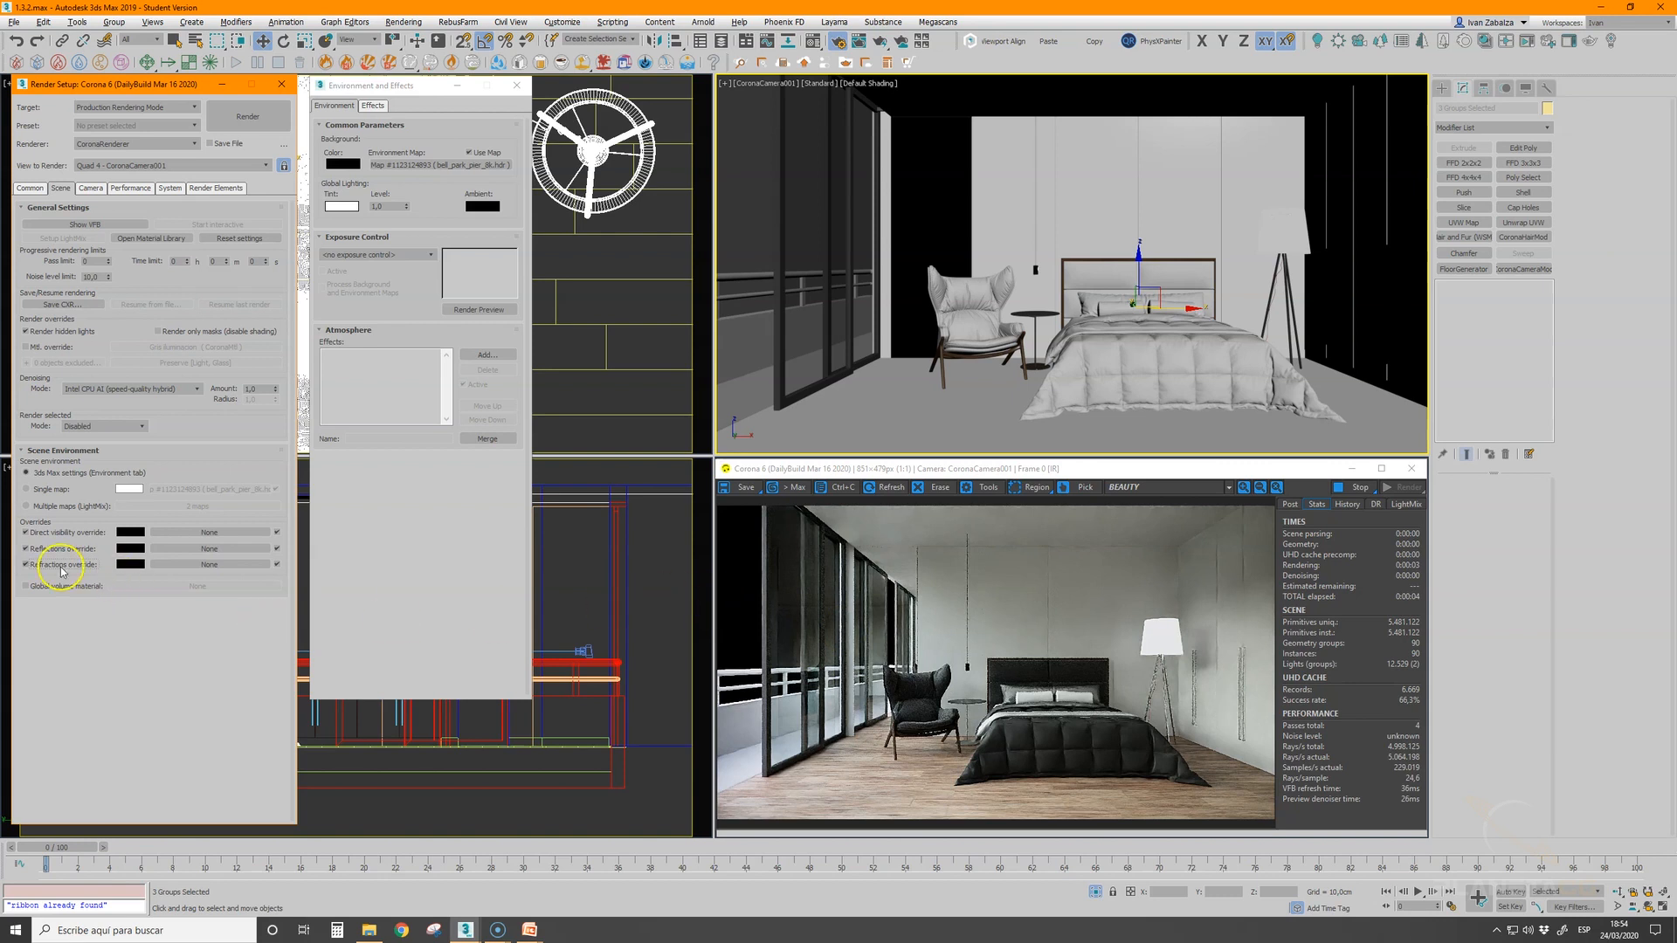
pyautogui.click(37, 550)
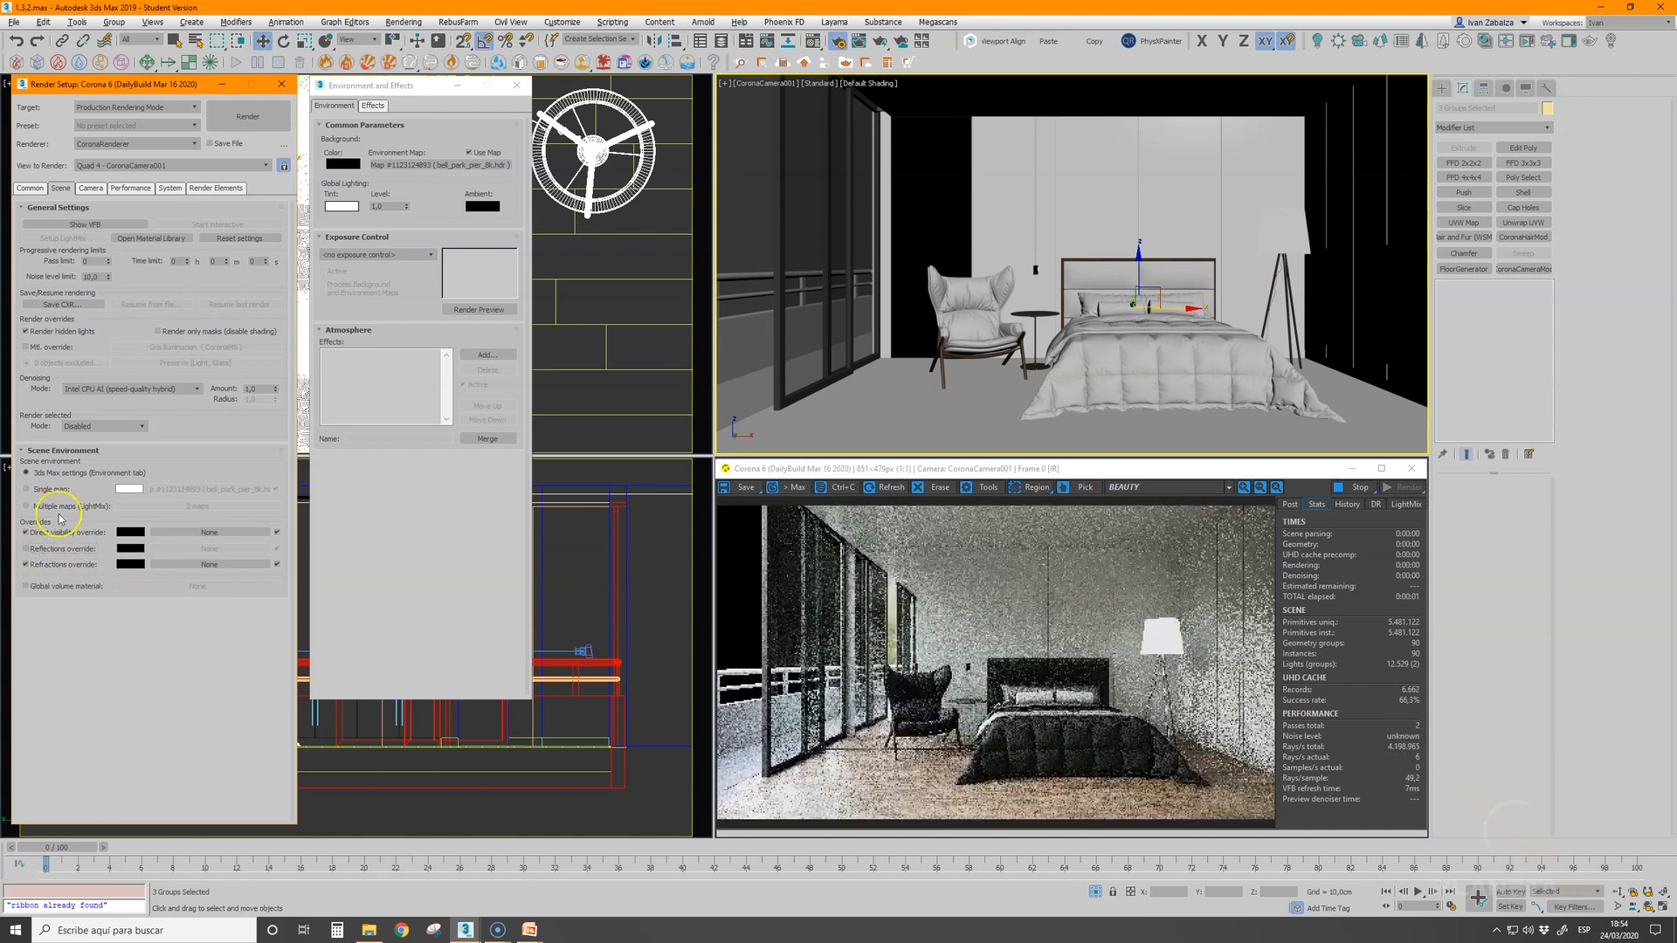
pyautogui.click(27, 548)
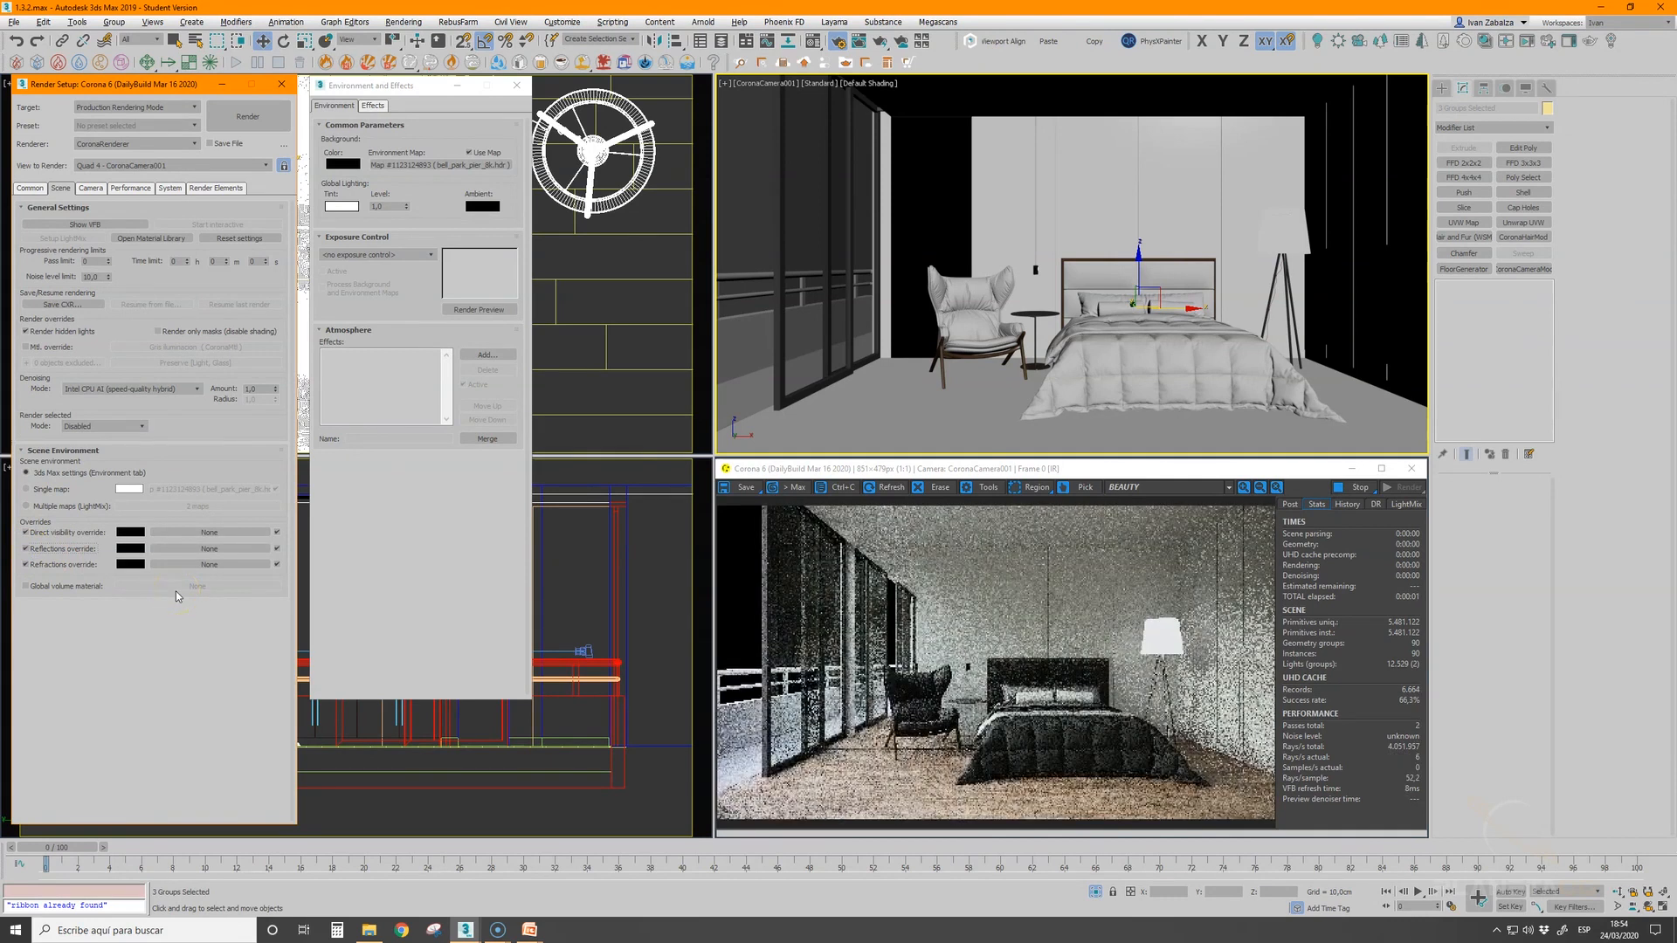
# - Examine the descriptions of the Global volume material option and its material slot in the scene environment
pyautogui.click(33, 591)
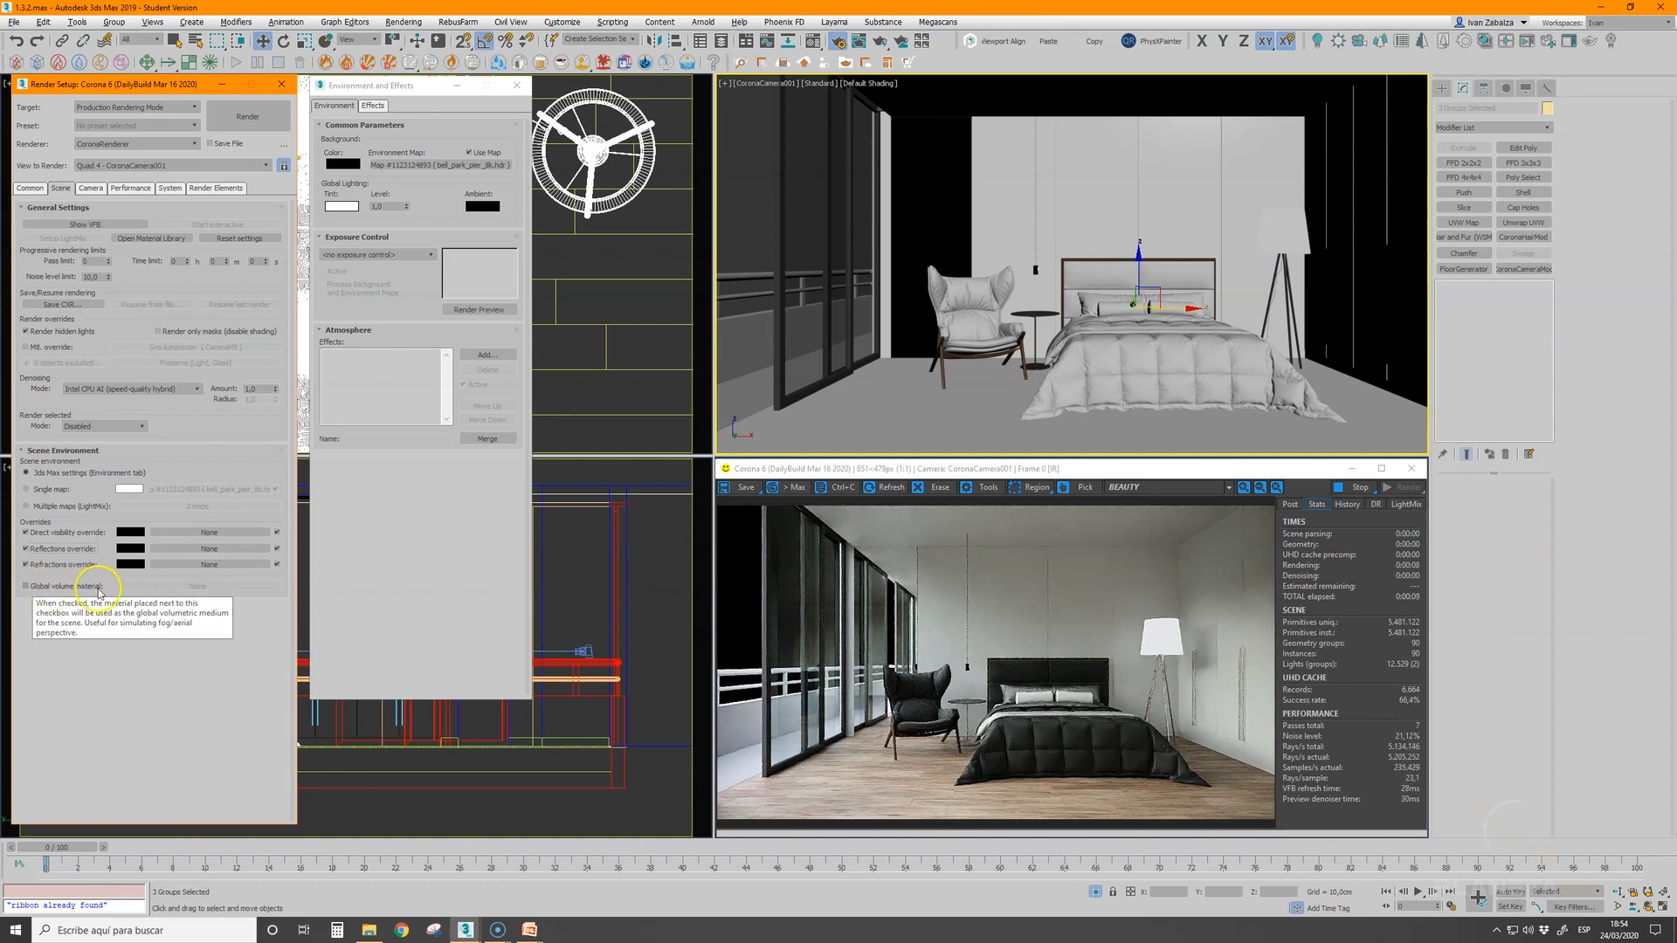
pyautogui.click(145, 594)
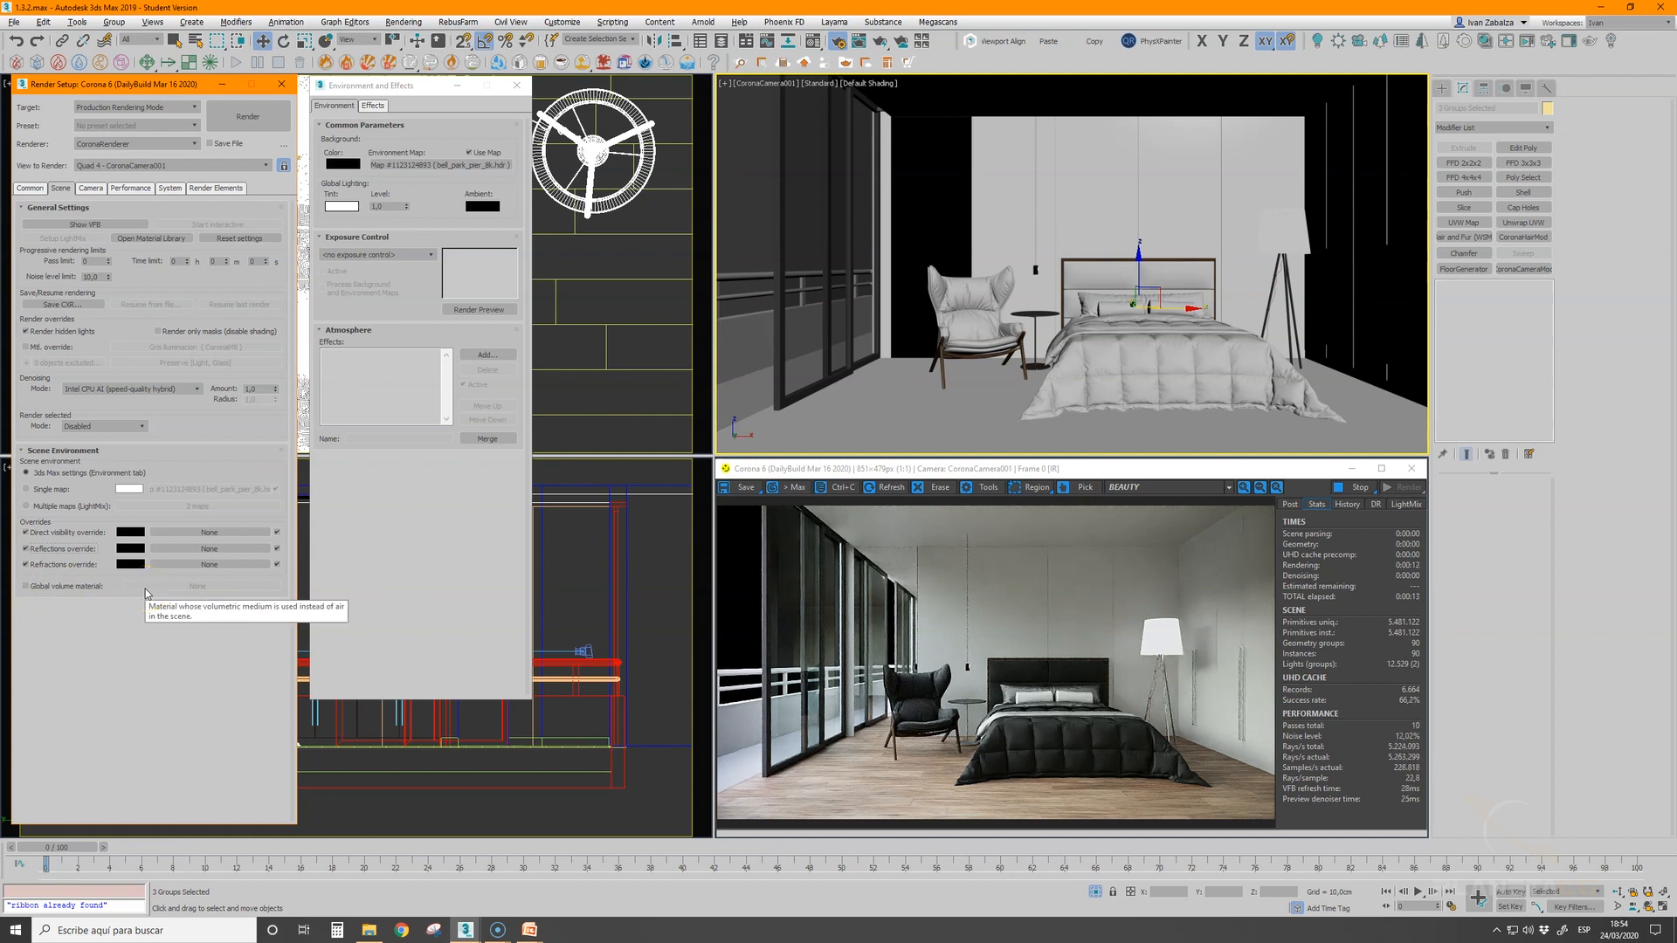
pyautogui.click(156, 586)
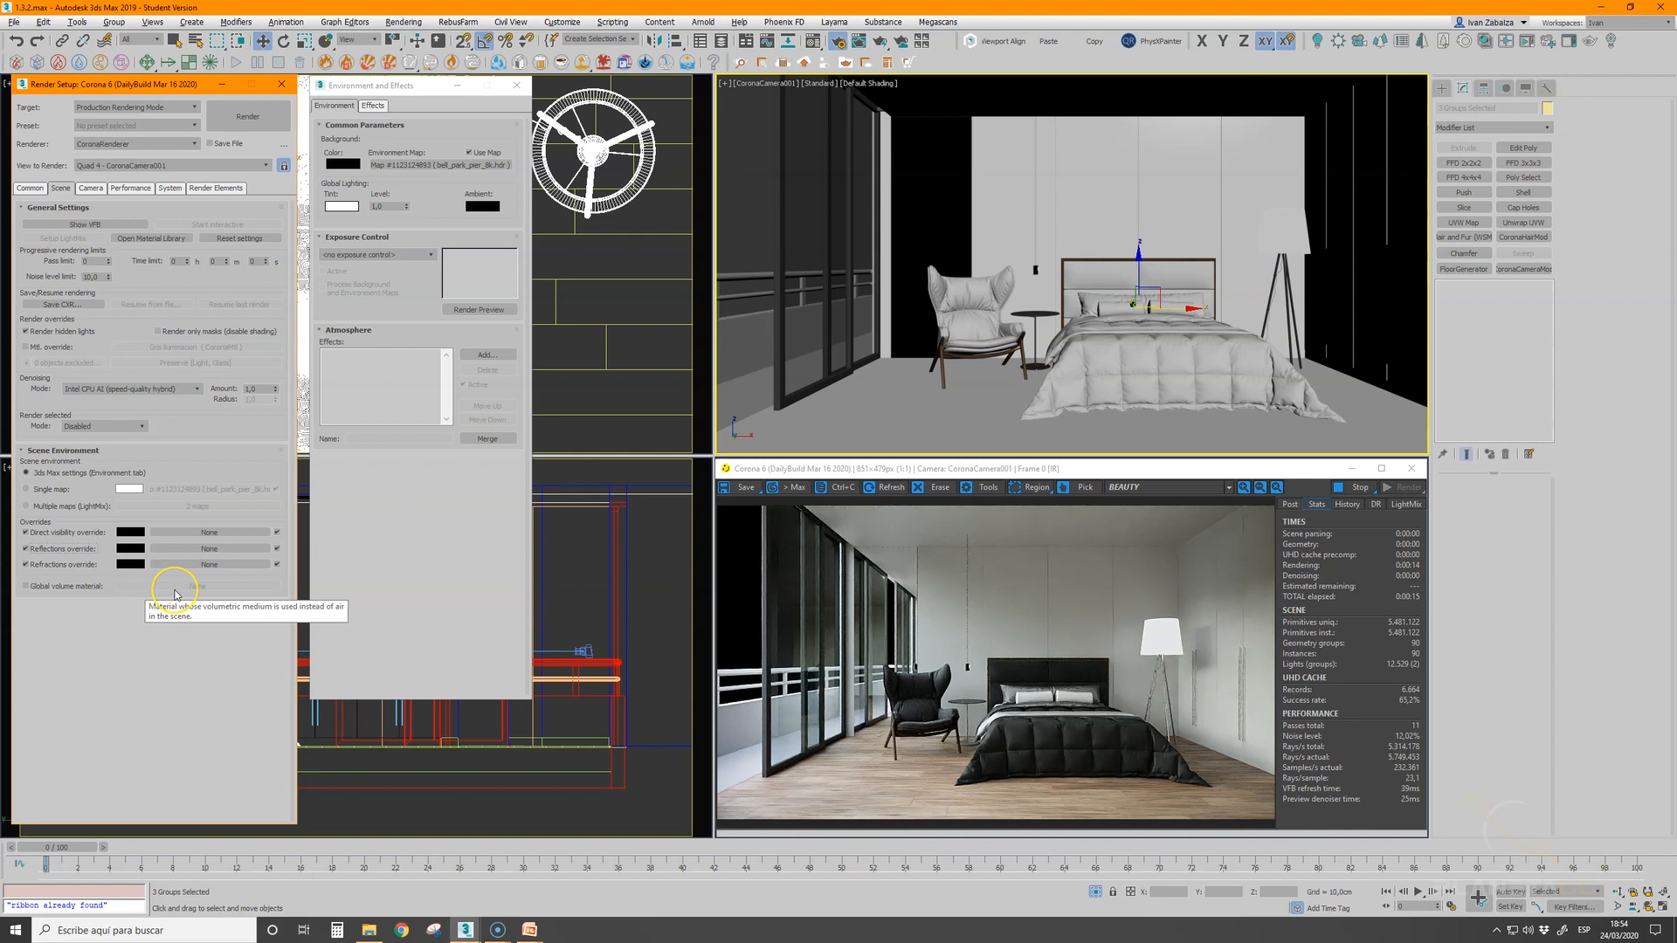